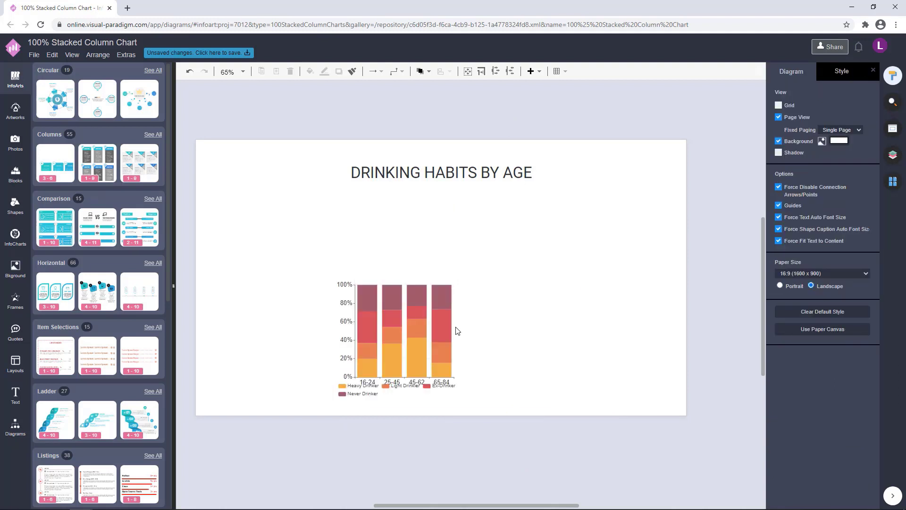
Enlarge the stacked column chart proportionally.
left_click(445, 326)
left_click_drag(460, 277, 497, 243)
left_click(610, 253)
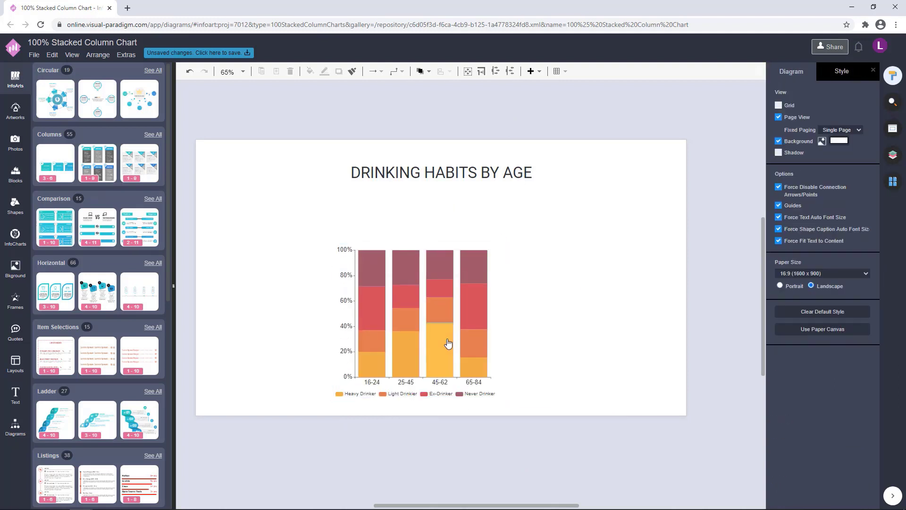
Set the chart's legend text size to 15 and Y-axis text size to 17, and reduce the X-axis text size.
left_click(447, 344)
scroll(868, 429, "down", 9)
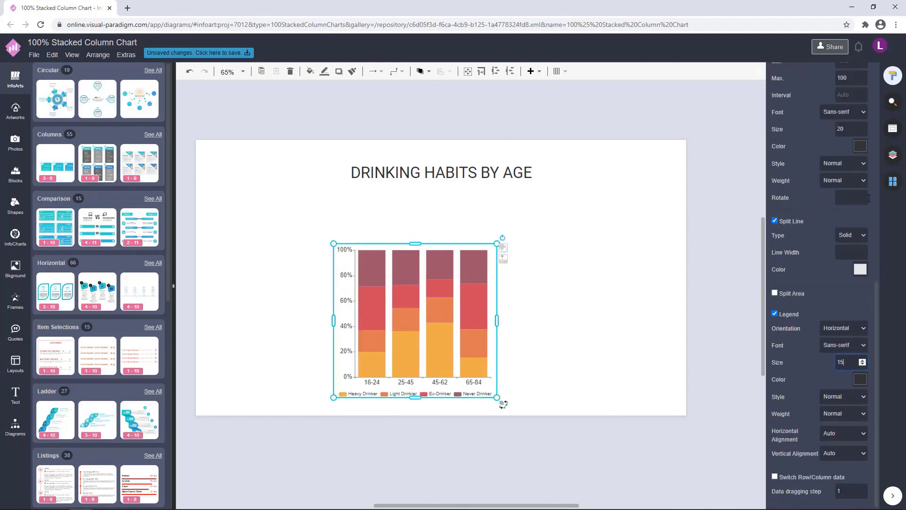
left_click(862, 131)
left_click(862, 131)
left_click(862, 131)
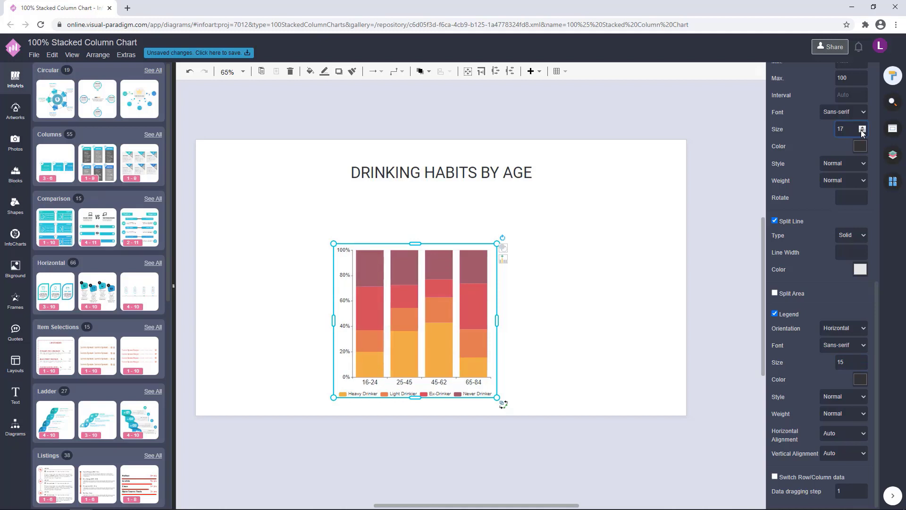
scroll(860, 269, "up", 4)
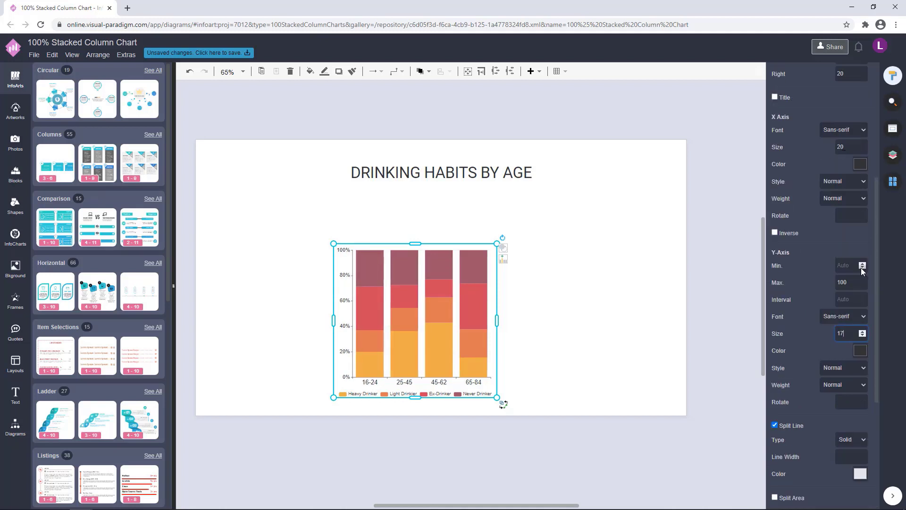
left_click(862, 149)
left_click(672, 244)
Shrink the chart slightly and reduce its legend text size so all the entries fit on one line.
left_click(447, 270)
left_click_drag(496, 244, 474, 266)
scroll(803, 358, "down", 8)
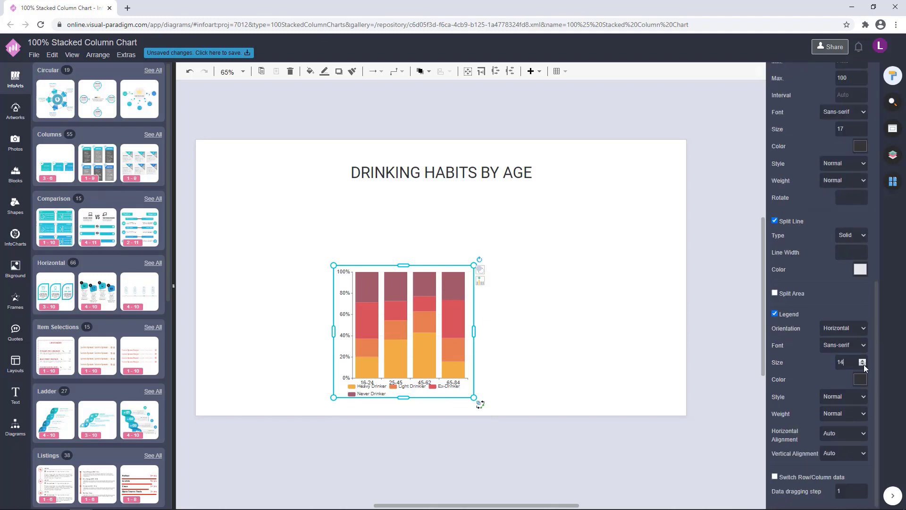
left_click(863, 365)
left_click(551, 345)
Move the chart to the upper-right part of the page, partly beyond the page's right edge.
left_click_drag(454, 330, 495, 322)
left_click(547, 338)
left_click_drag(472, 274, 679, 195)
left_click(398, 251)
Search the photo library for "drinking" and for "drinks", and browse the photos.
left_click(20, 146)
left_click(78, 73)
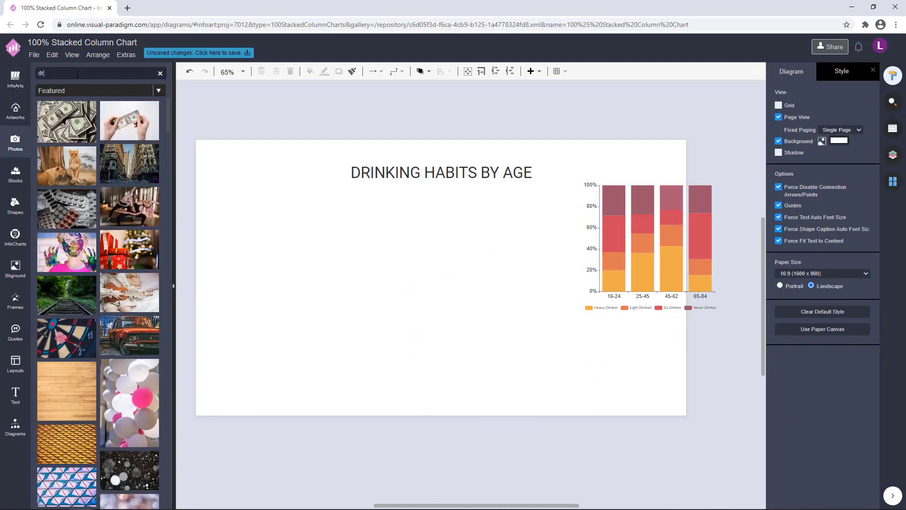
type("drinking")
key("Return")
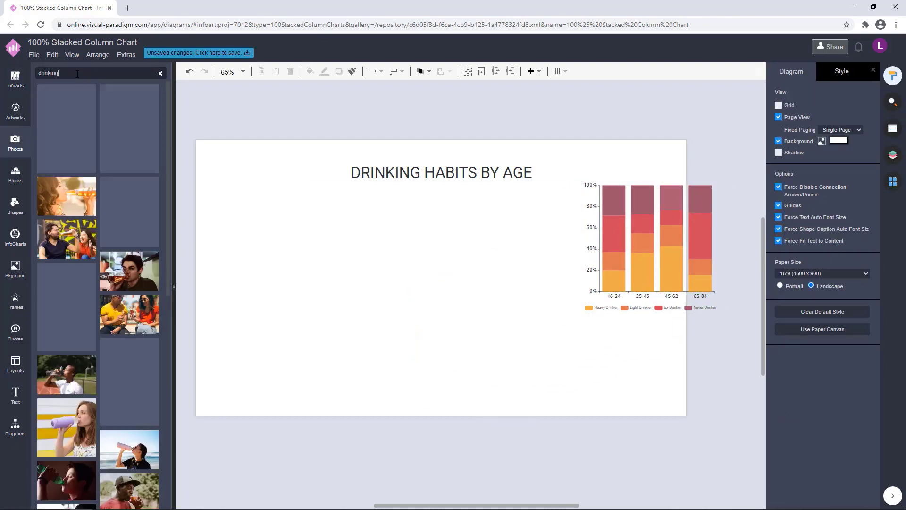
left_click_drag(77, 74, 14, 88)
type("k")
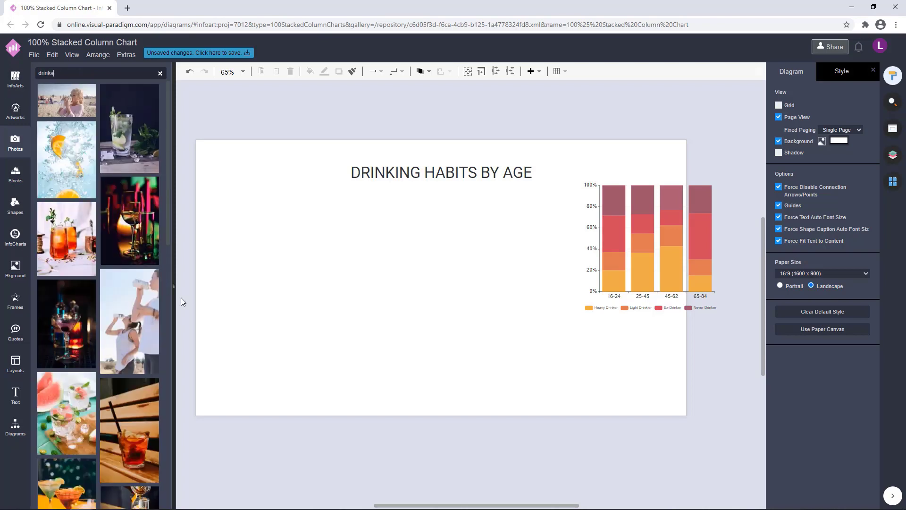
scroll(99, 288, "down", 15)
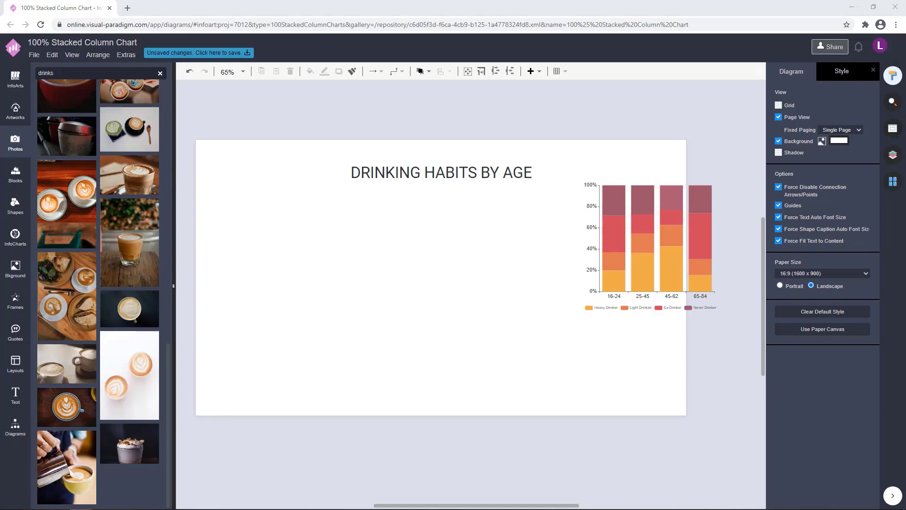
Search the photo library for "beer" and place the photos of two beer glasses and of a beer tap below the page.
left_click_drag(70, 73, 2, 88)
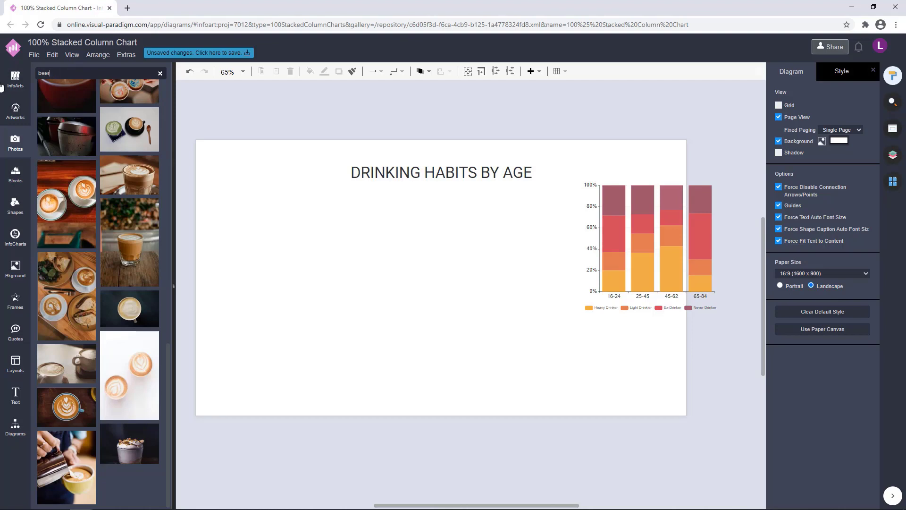
type("beer")
key("Return")
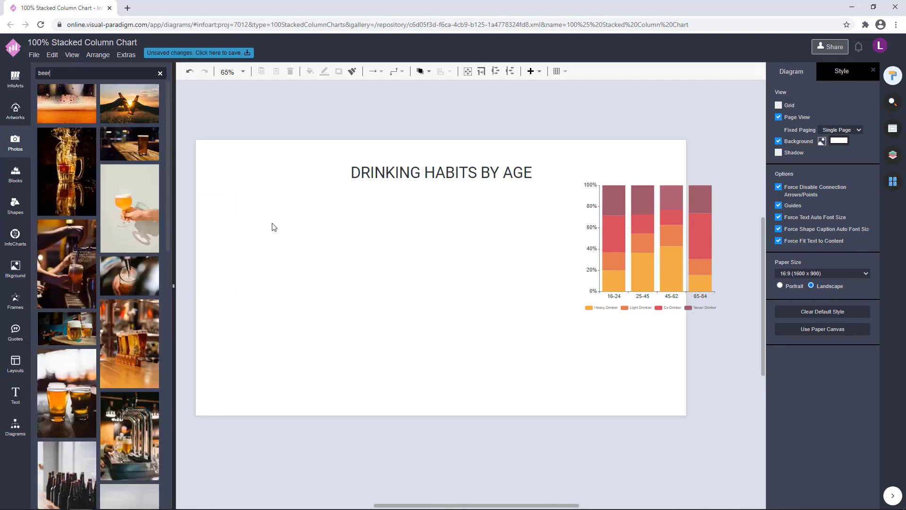
left_click_drag(68, 396, 346, 441)
key("ctrl+z")
scroll(373, 390, "down", 6)
left_click_drag(130, 442, 530, 234)
left_click(348, 362)
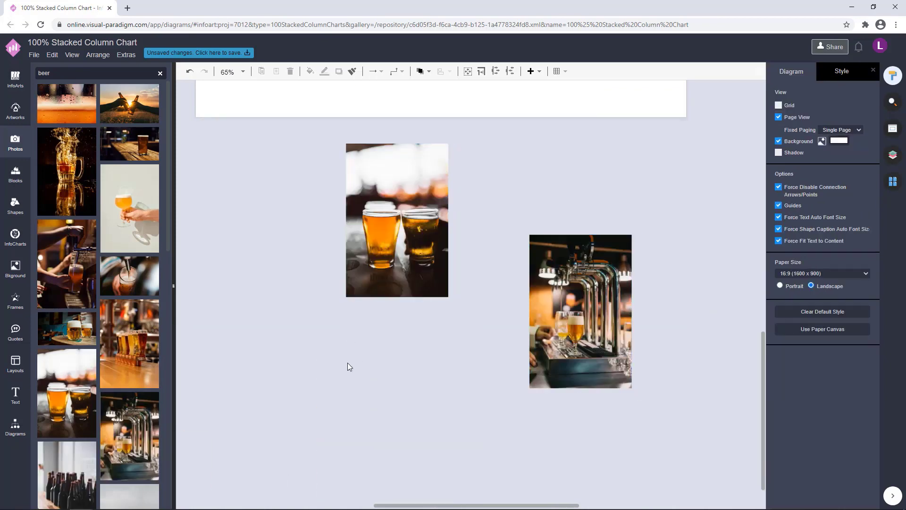
Add the photo of beer bottles in a wooden crate below the page and delete the beer tap photo.
left_click_drag(495, 194, 458, 280)
scroll(458, 281, "down", 1)
scroll(127, 420, "down", 4)
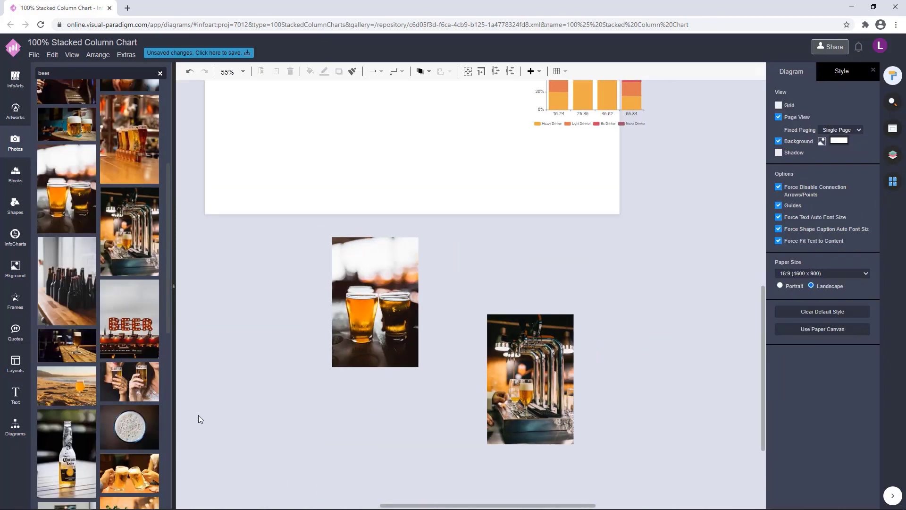
scroll(139, 444, "down", 4)
left_click_drag(137, 317, 738, 295)
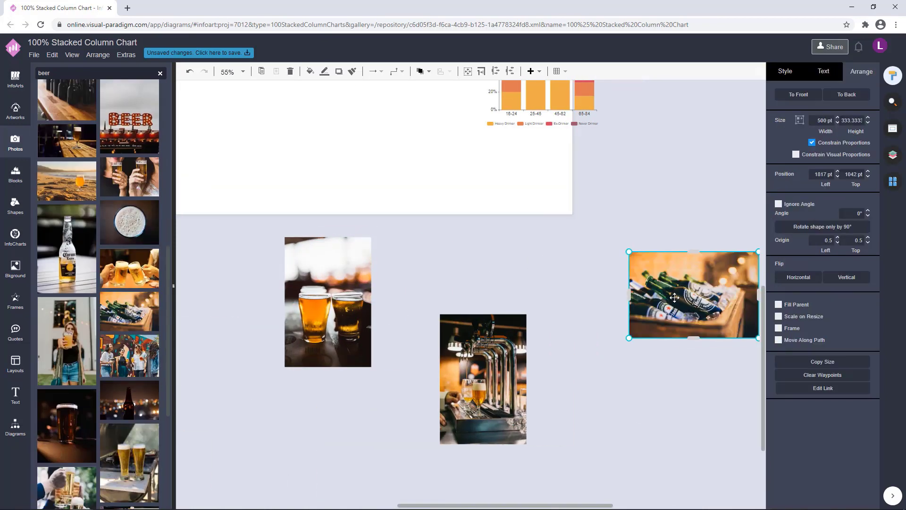
left_click_drag(674, 297, 492, 295)
left_click(510, 415)
key("Delete")
Enlarge the beer bottles photo and position it below the page, to the right of the beer glasses photo.
left_click_drag(614, 378, 651, 473)
left_click_drag(581, 405, 491, 428)
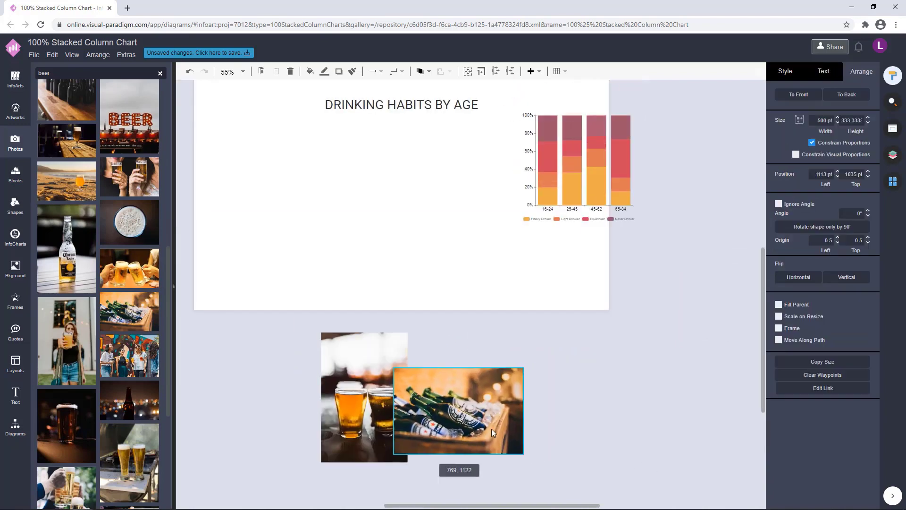
left_click_drag(524, 368, 561, 342)
left_click_drag(507, 394, 557, 401)
left_click(695, 300)
scroll(696, 299, "down", 1)
left_click_drag(696, 299, 664, 364)
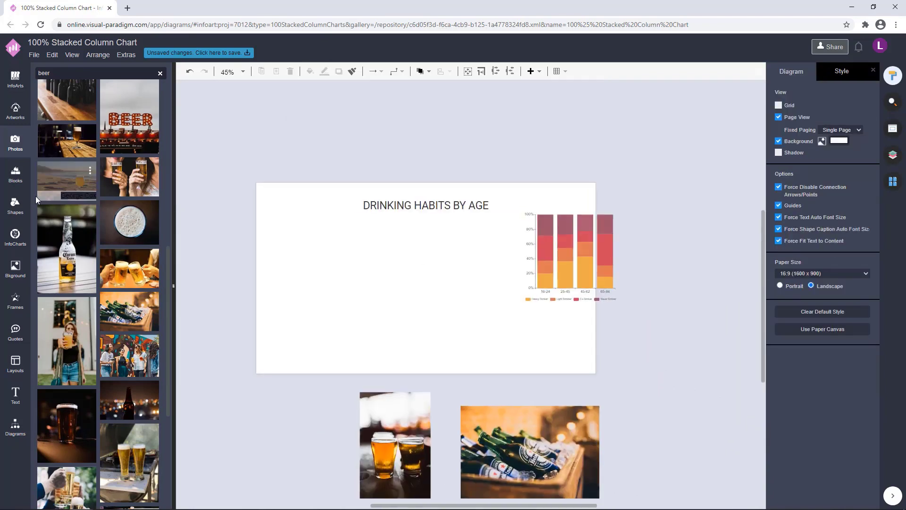
Open the frame library, then shrink the title "DRINKING HABITS BY AGE" and move it to the page's lower left.
left_click(16, 207)
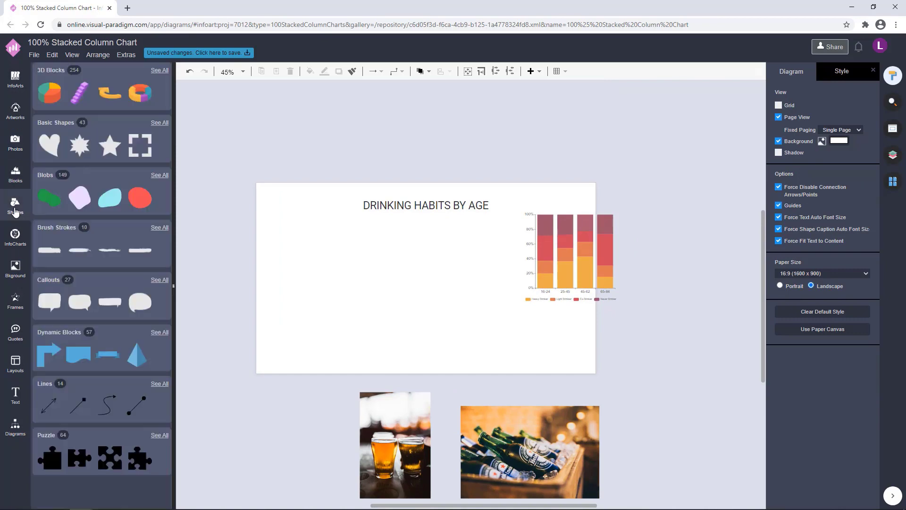
left_click(16, 311)
left_click_drag(430, 206, 338, 339)
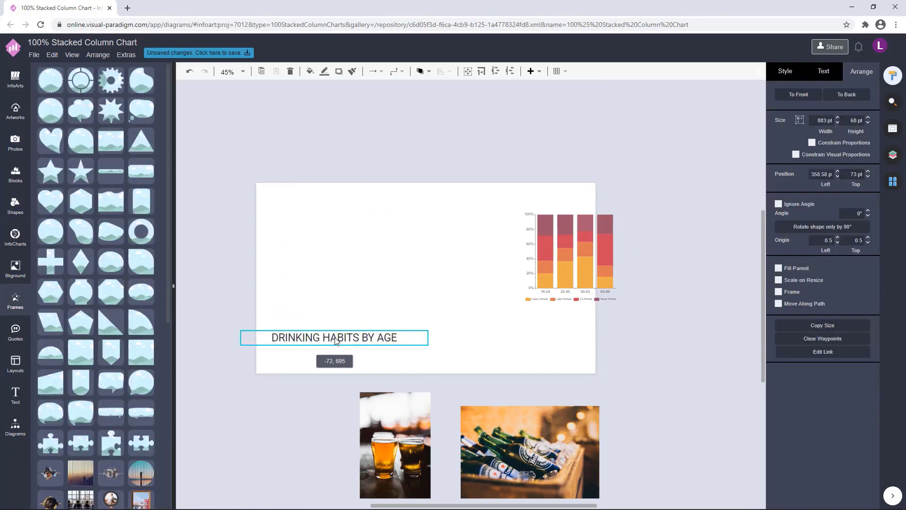
left_click_drag(428, 331, 379, 334)
scroll(333, 357, "up", 5)
left_click_drag(429, 319, 412, 302)
left_click(314, 346)
scroll(562, 272, "down", 4)
left_click_drag(407, 336, 364, 339)
left_click(265, 351)
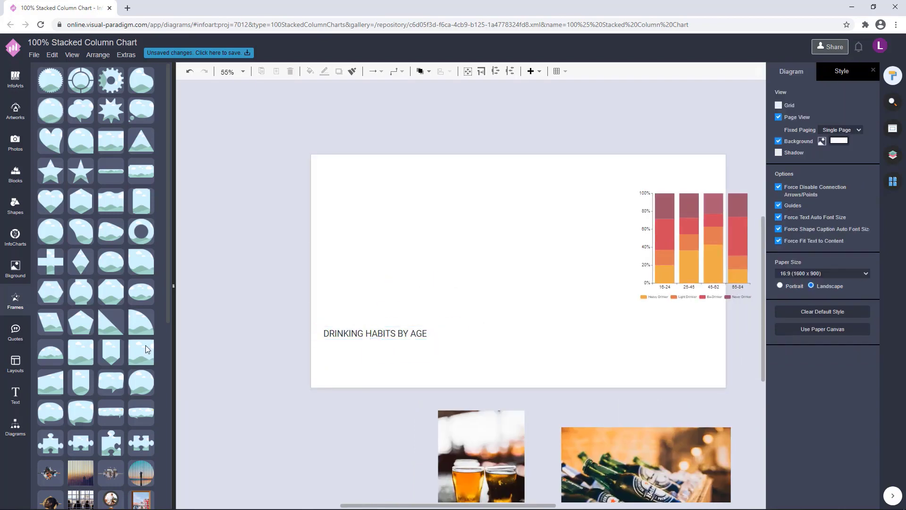
Add a square picture frame about 456 pt wide, flush with the page's upper edge.
left_click_drag(398, 169, 399, 169)
left_click_drag(438, 208, 524, 295)
left_click_drag(485, 256, 441, 239)
left_click_drag(475, 279, 468, 272)
left_click(564, 220)
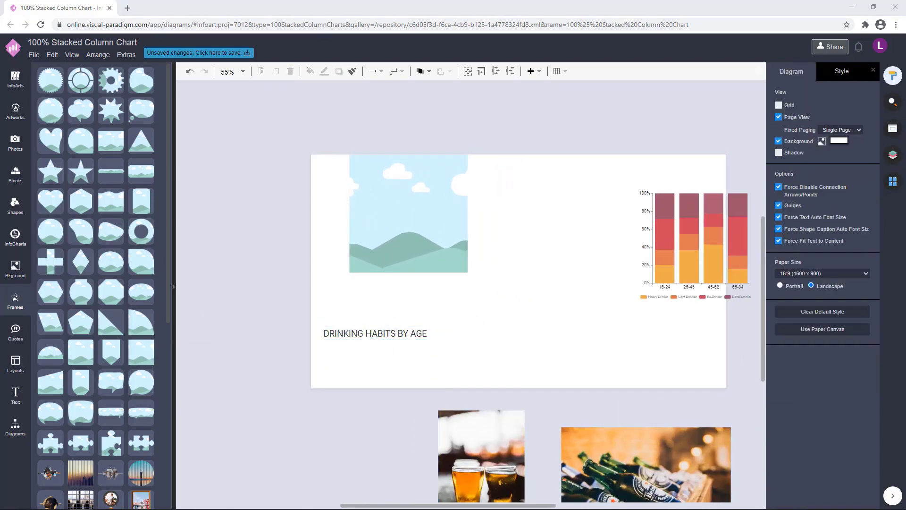
scroll(560, 178, "down", 1)
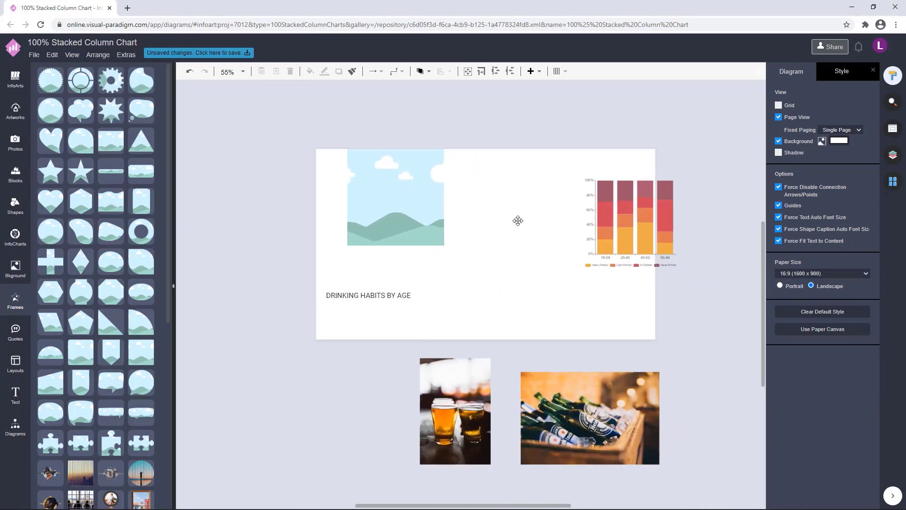
left_click(423, 232)
left_click(505, 216)
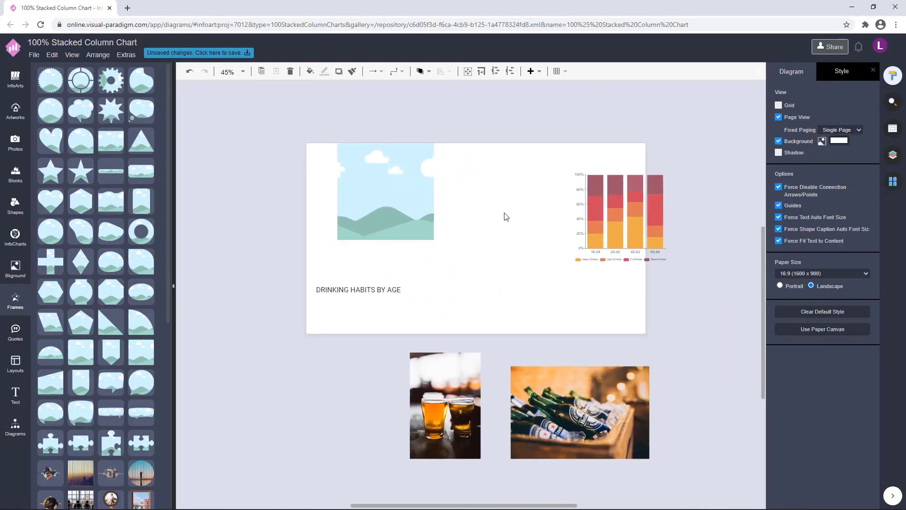
Duplicate the square picture frame directly below the first and move both frames towards the middle of the page.
left_click_drag(391, 196, 424, 287)
left_click(438, 199, "shift")
left_click_drag(438, 195, 472, 200)
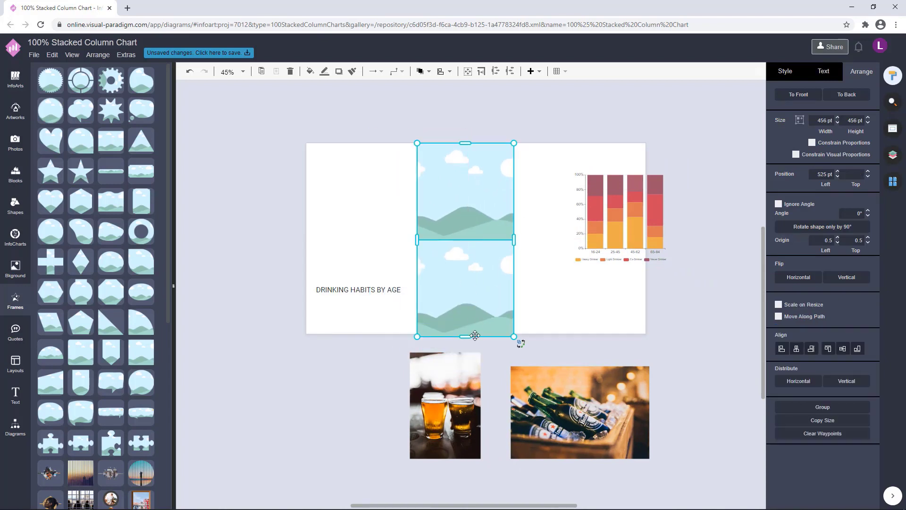
Resize both picture frames to about 450 pt high so that together they span the page's full height.
left_click_drag(466, 337, 466, 338)
left_click(482, 341)
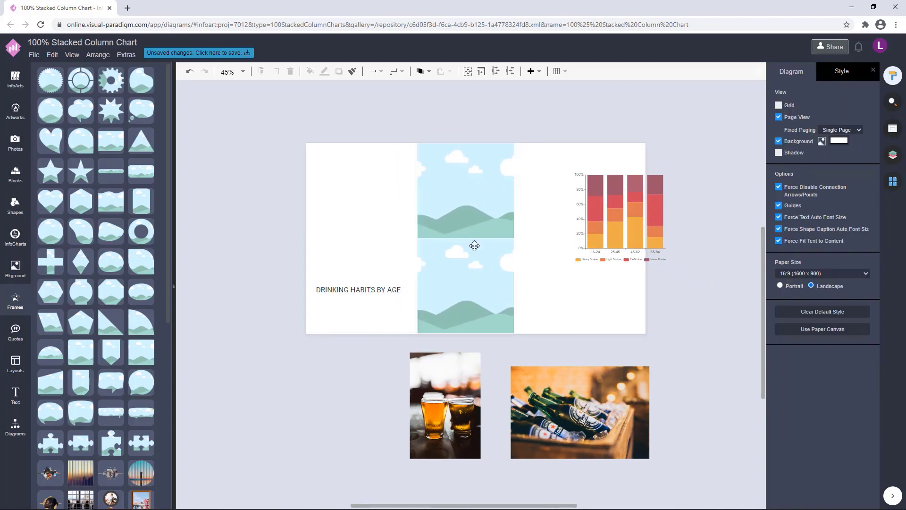
scroll(474, 246, "up", 4)
left_click(466, 268)
left_click(507, 200, "shift")
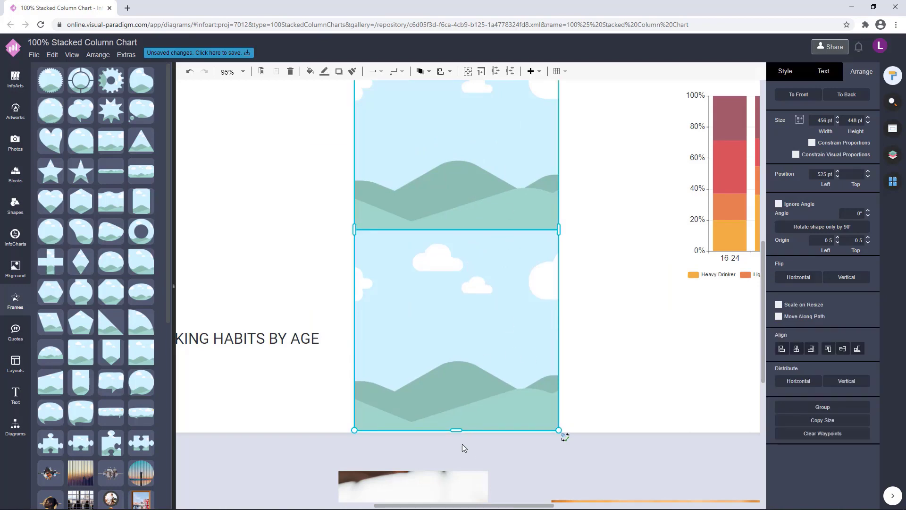
left_click_drag(457, 431, 457, 435)
left_click(583, 401)
left_click(505, 390)
left_click(481, 202, "shift")
left_click(600, 382)
scroll(599, 381, "down", 5)
scroll(617, 383, "up", 1)
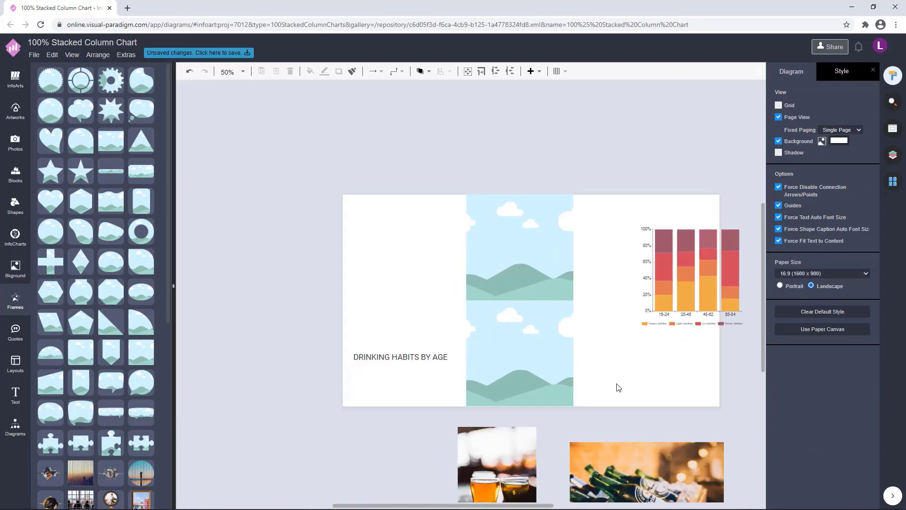
Move the upper picture frame to the page's left part and the lower frame to its right part.
left_click_drag(518, 255, 432, 266)
left_click_drag(518, 368, 600, 378)
left_click(302, 288)
Add a square Dynamic Blocks shape above the page and copy the picture frame's size onto it.
left_click(19, 178)
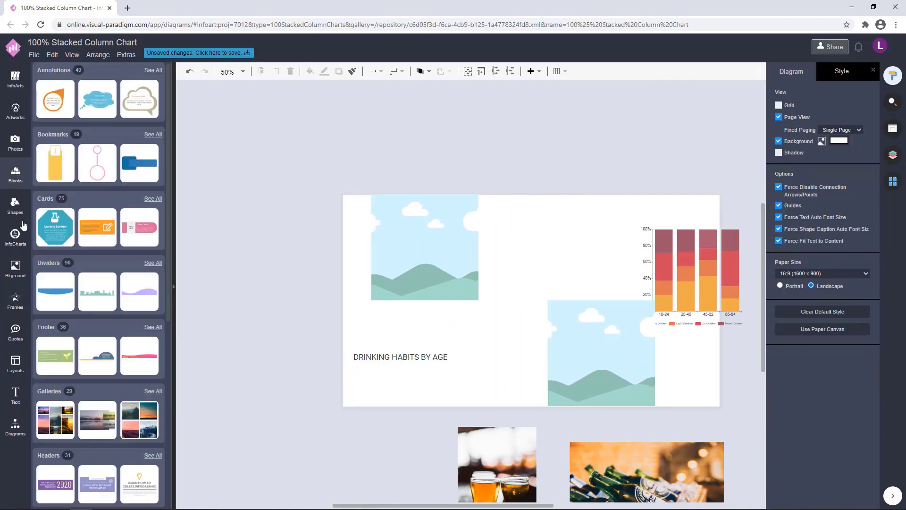
left_click(19, 207)
left_click_drag(108, 94, 319, 129)
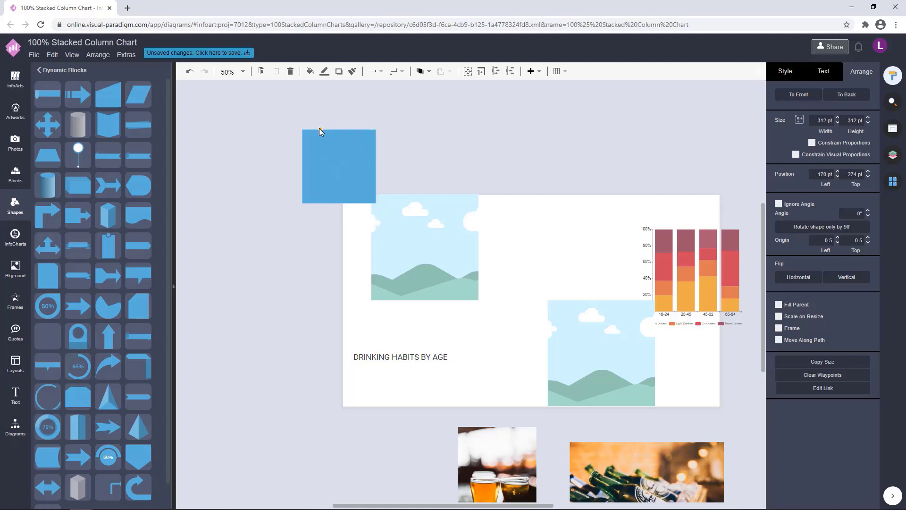
left_click(628, 368)
left_click(798, 362)
left_click(351, 186)
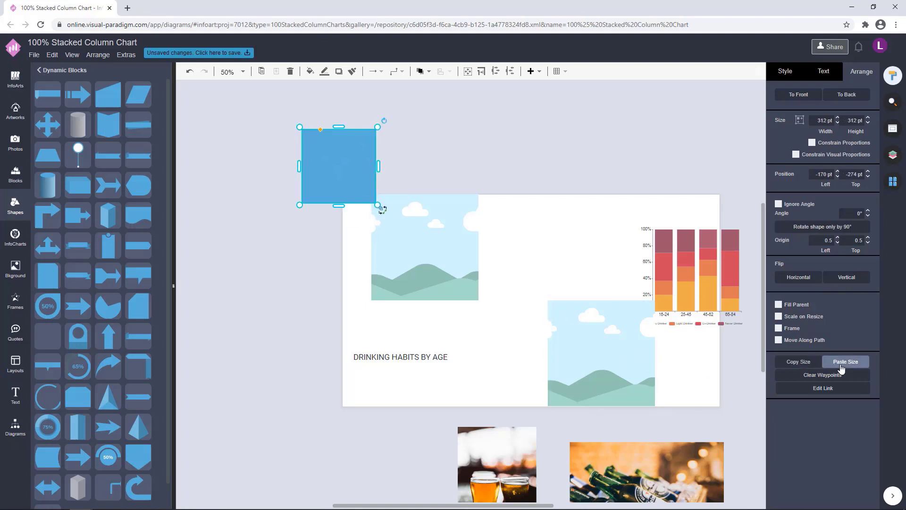
left_click(843, 363)
Place the blue block in the page's lower half, diagonally adjoining the upper frame, with the lower frame against its right side.
left_click(519, 257)
left_click_drag(347, 208, 524, 378)
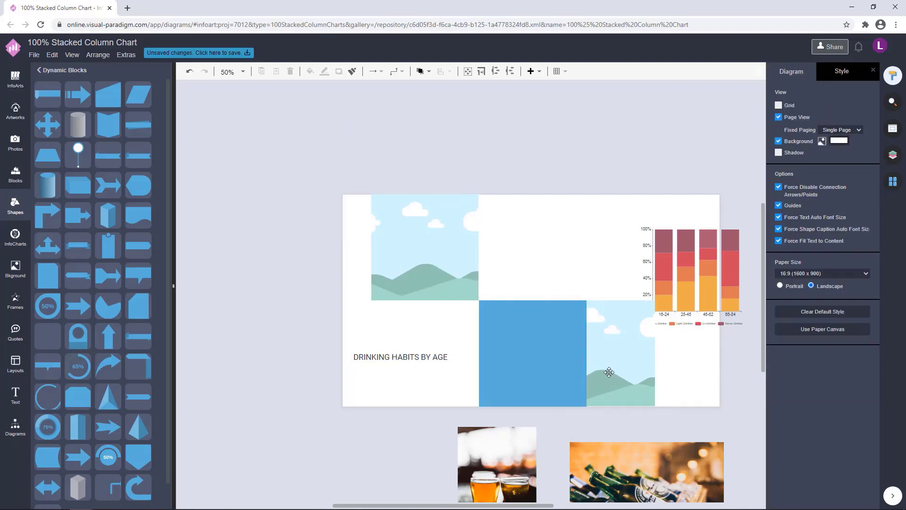
left_click_drag(612, 374, 635, 350)
Shift both picture frames and the blue block together to centre them horizontally and line them up with the page's upper and lower edges.
left_click(531, 325, "shift")
left_click(424, 247, "shift")
left_click(627, 171)
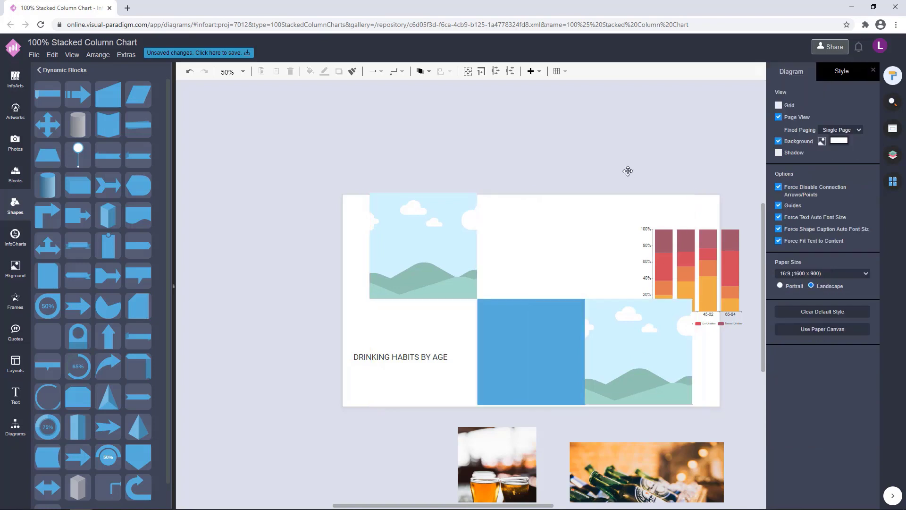
left_click(596, 351)
left_click(474, 350, "shift")
left_click(349, 252, "shift")
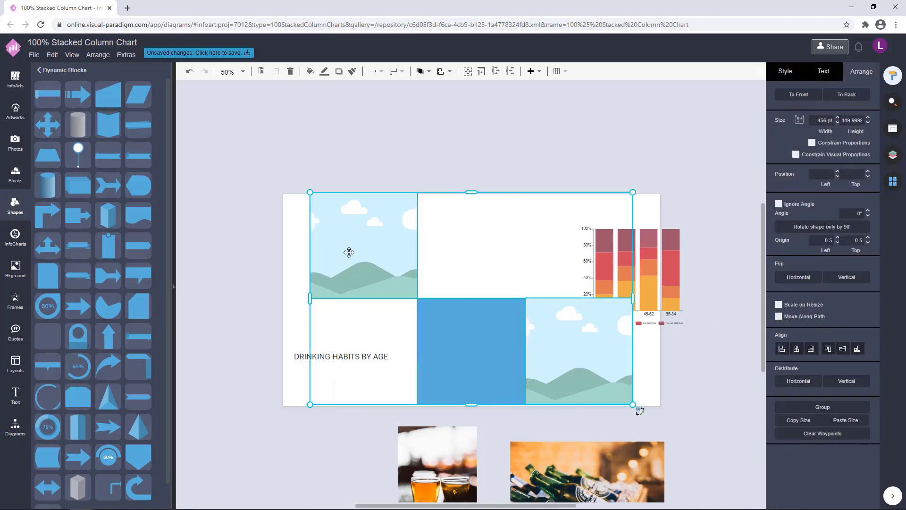
left_click(509, 139)
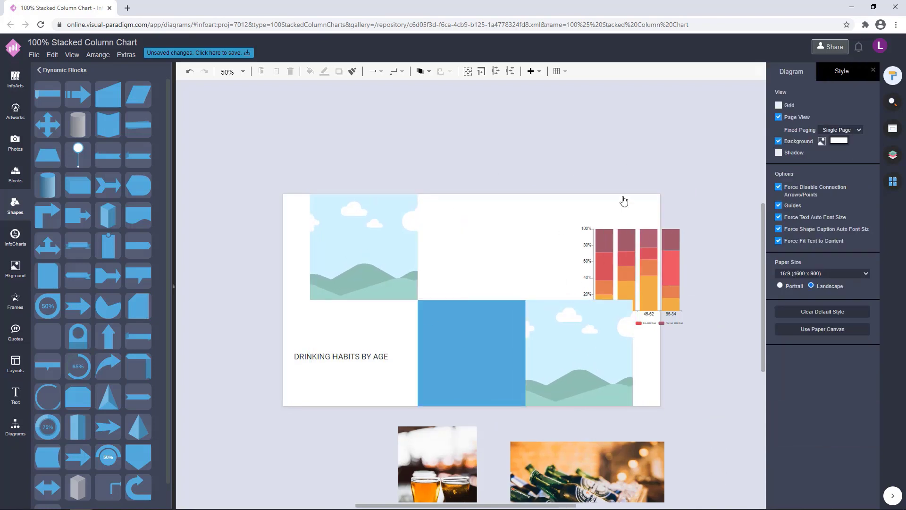
Move the chart up across the page's upper edge and the beer glasses photo to the upper picture frame.
left_click_drag(672, 283, 599, 165)
left_click(682, 176)
left_click_drag(462, 448, 347, 171)
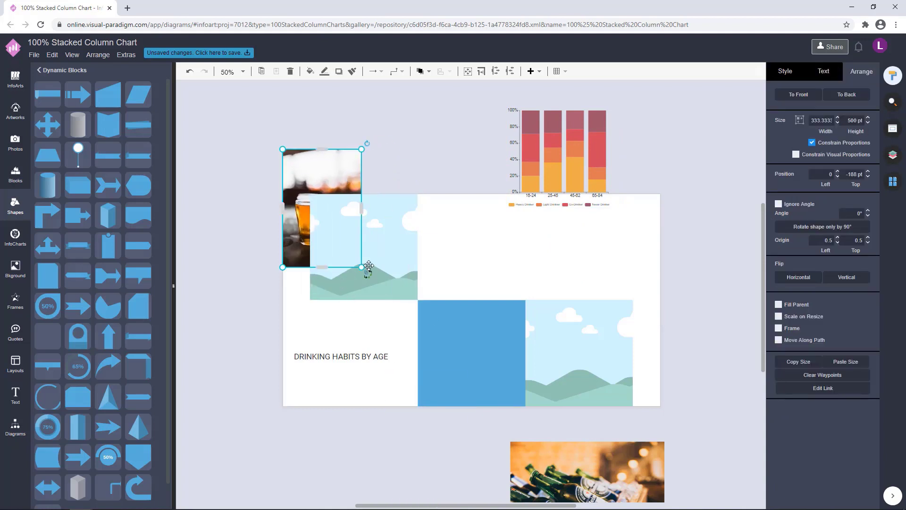
Enlarge the beer glasses photo to about 491 × 736 pt and position it behind the upper picture frame.
left_click_drag(362, 268, 416, 318)
left_click_drag(339, 183, 364, 185)
left_click_drag(419, 319, 425, 327)
key("ctrl+shift+b")
left_click(445, 168)
left_click_drag(376, 177, 379, 173)
Try to fit the beer glasses photo into the upper picture frame.
left_click(374, 218, "shift")
right_click(374, 219)
left_click(427, 327)
left_click(449, 218)
key("ctrl+z")
left_click(456, 191)
left_click(395, 228, "shift")
right_click(397, 230)
left_click(439, 337)
key("ctrl+z")
left_click(466, 202)
left_click(374, 223, "shift")
right_click(374, 231)
left_click(410, 338)
left_click(481, 224)
key("ctrl+z")
Adjust the beer glasses photo slightly so it covers the area behind the upper picture frame.
left_click(480, 223)
left_click(357, 168)
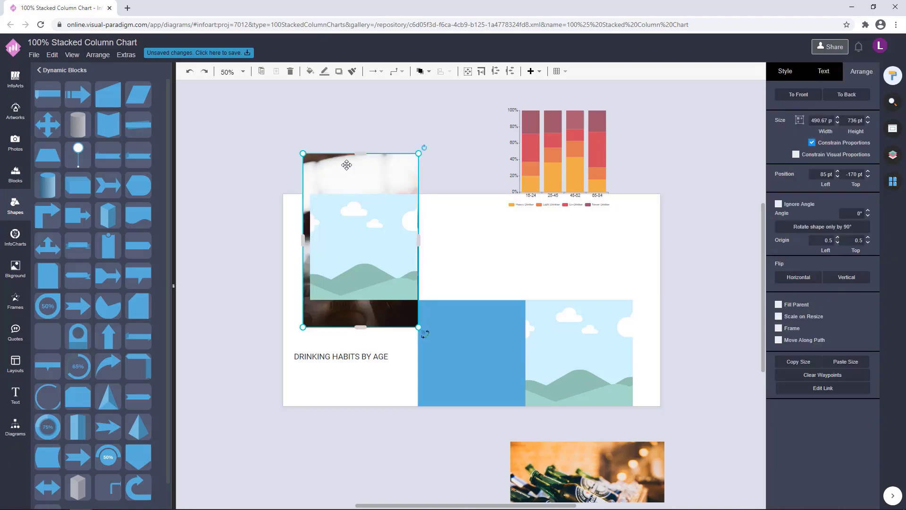
mouse_move(304, 151)
left_mouse_down()
mouse_move(293, 150)
mouse_move(302, 153)
left_mouse_up()
left_click(441, 154)
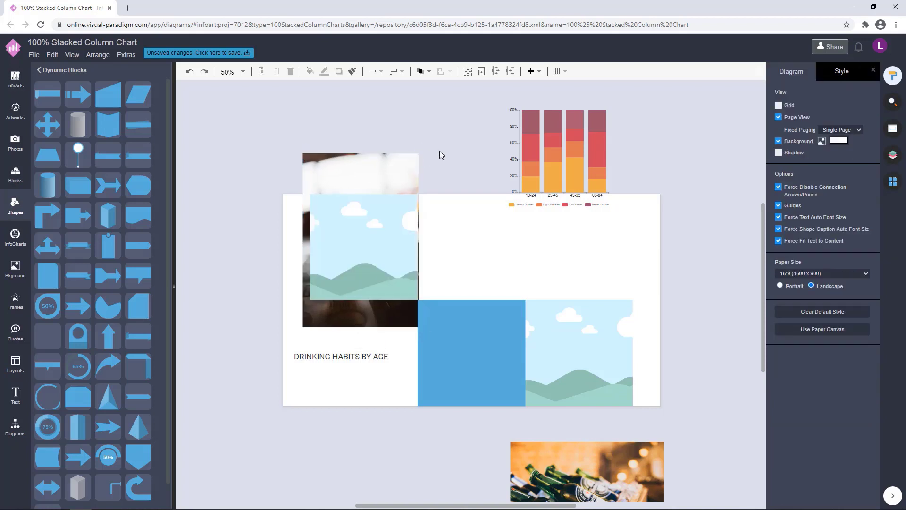
Try to crop the beer glasses photo to the upper picture frame, and undo the crop.
left_click(395, 173)
left_click(398, 241, "shift")
right_click(399, 256)
left_click(439, 363)
left_click_drag(458, 200, 451, 214)
key("ctrl+z")
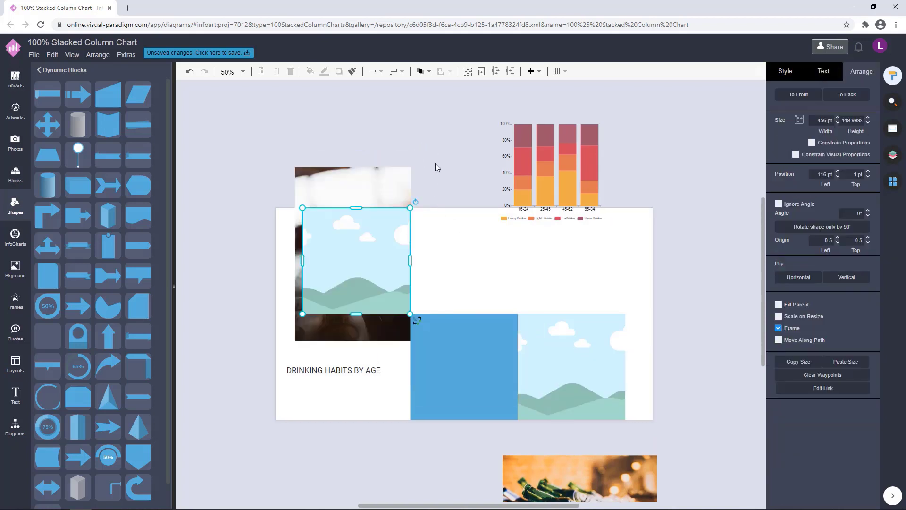
Shift the beer glasses photo slightly upward and crop it to the upper picture frame.
left_click(382, 184, "shift")
left_click_drag(382, 184, 382, 178)
right_click(370, 250)
left_click(436, 200)
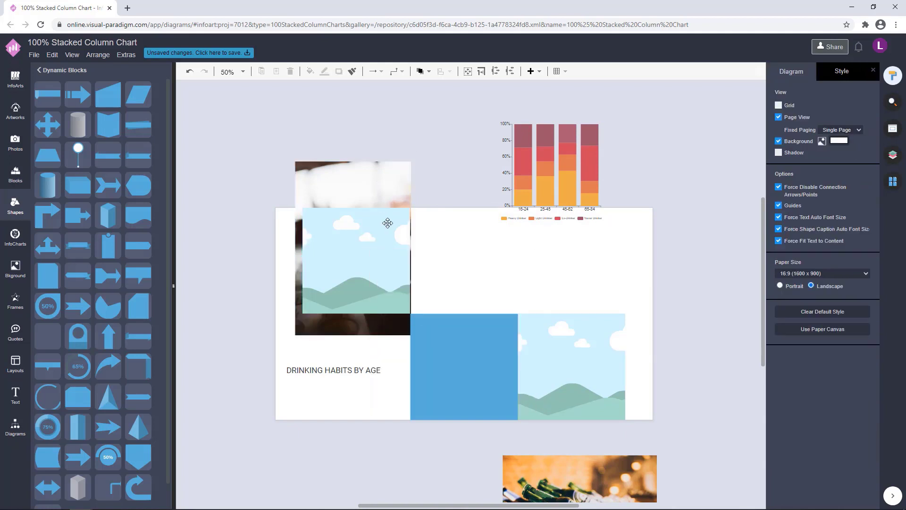
left_click(388, 222)
left_click(379, 183, "shift")
right_click(378, 183)
left_click(409, 291)
Move the beer bottles photo over the lower picture frame and enlarge it to cover the whole frame.
left_click_drag(477, 266, 451, 222)
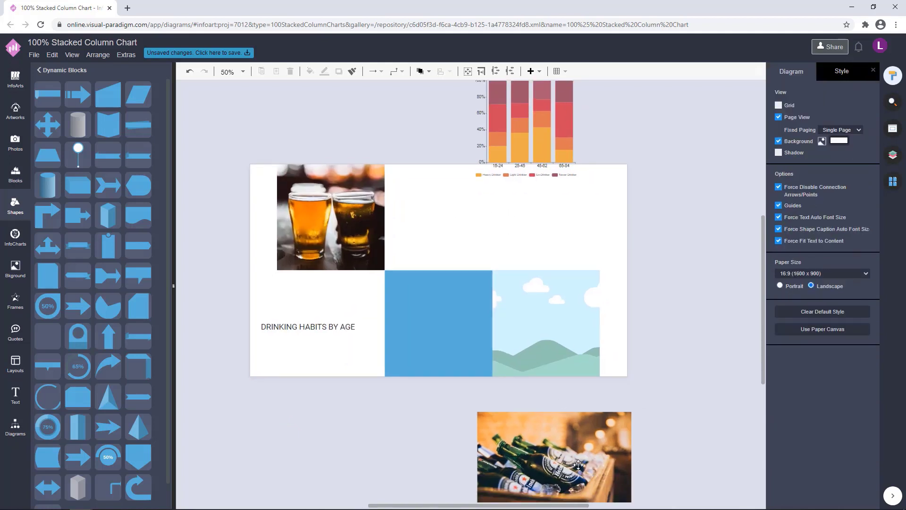
left_click_drag(578, 465, 587, 315)
left_click_drag(641, 363, 673, 393)
left_click_drag(657, 343, 651, 344)
Crop the beer bottles photo to the lower picture frame.
left_click(546, 336, "shift")
right_click(546, 336)
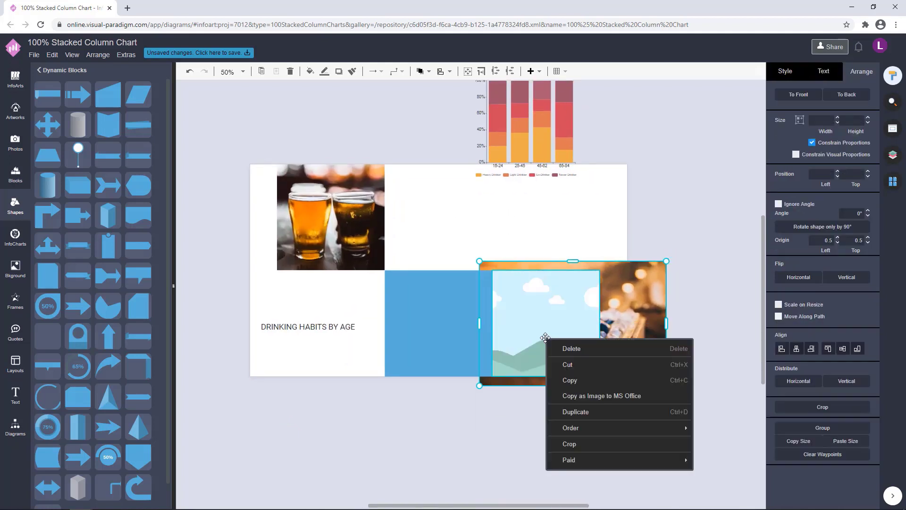
left_click(568, 444)
left_click(507, 434)
mouse_move(562, 146)
left_mouse_down()
mouse_move(573, 168)
mouse_move(563, 144)
left_mouse_up()
left_click(668, 206)
Change the blue block's fill to the very dark brown 1C0C03.
left_click(415, 347)
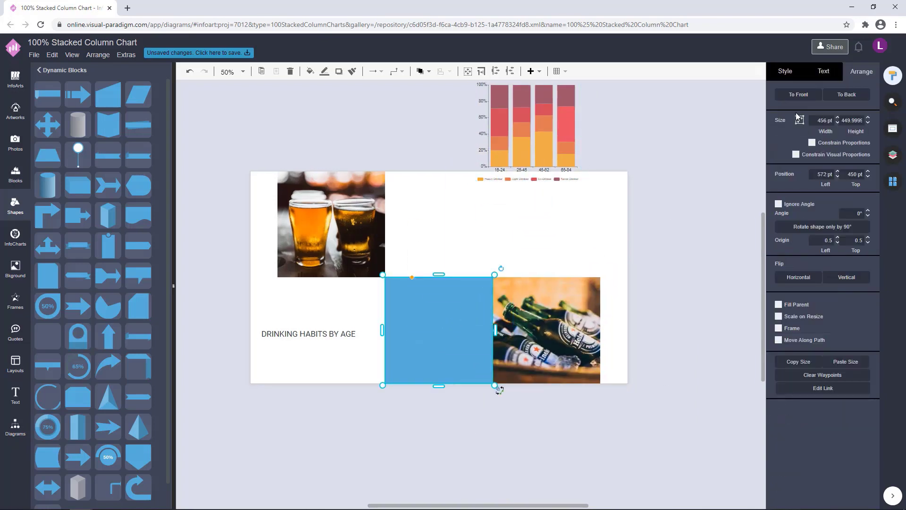
left_click(792, 74)
left_click(863, 137)
left_click(884, 200)
left_click(789, 181)
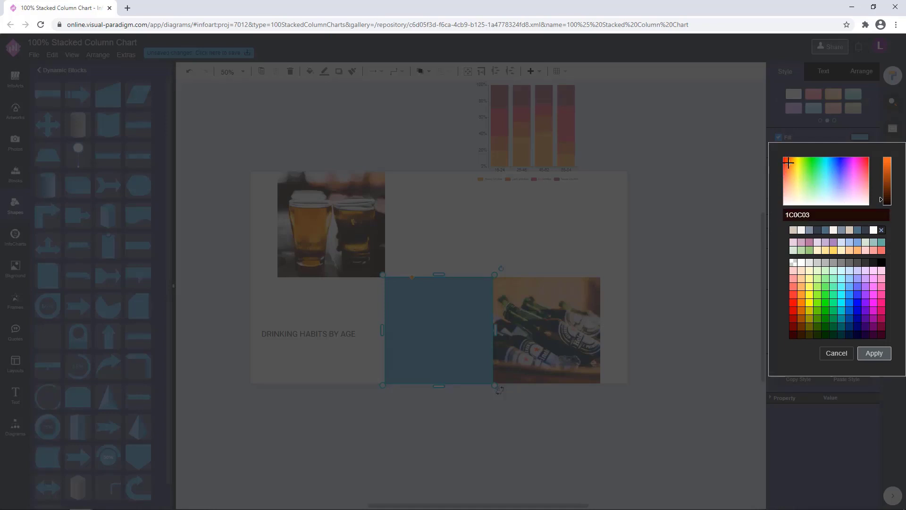
left_click(877, 356)
left_click(691, 236)
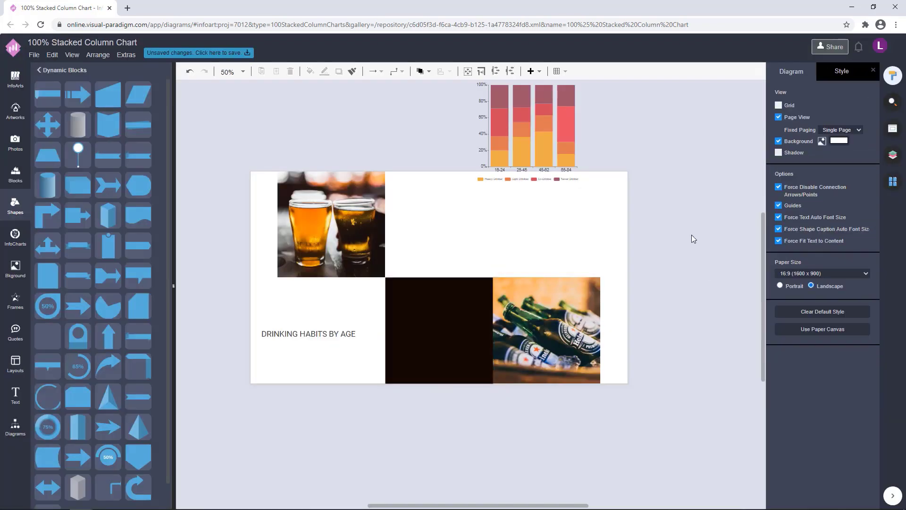
Change the chart's Light Drinker series colour to a golden yellow.
scroll(568, 174, "up", 1)
left_click(566, 174)
left_click(824, 74)
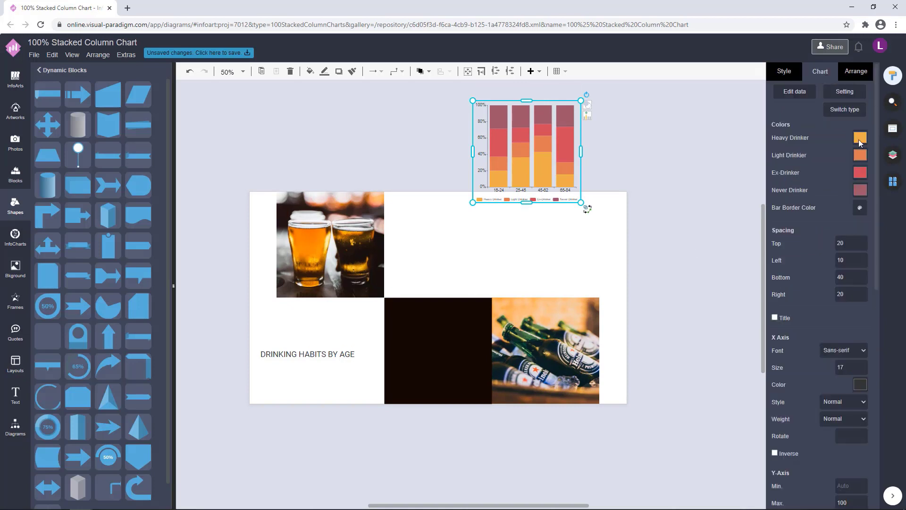
left_click(859, 154)
left_click_drag(857, 241, 851, 239)
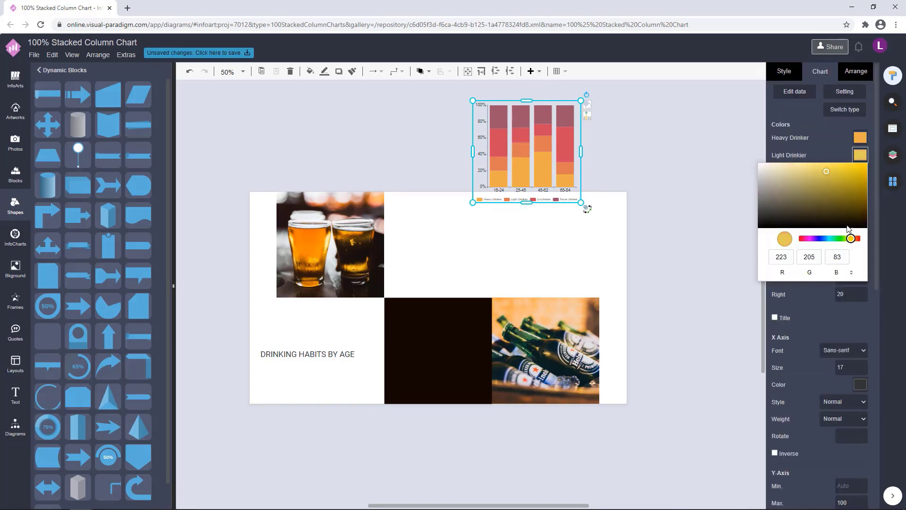
left_click(842, 172)
left_click(700, 191)
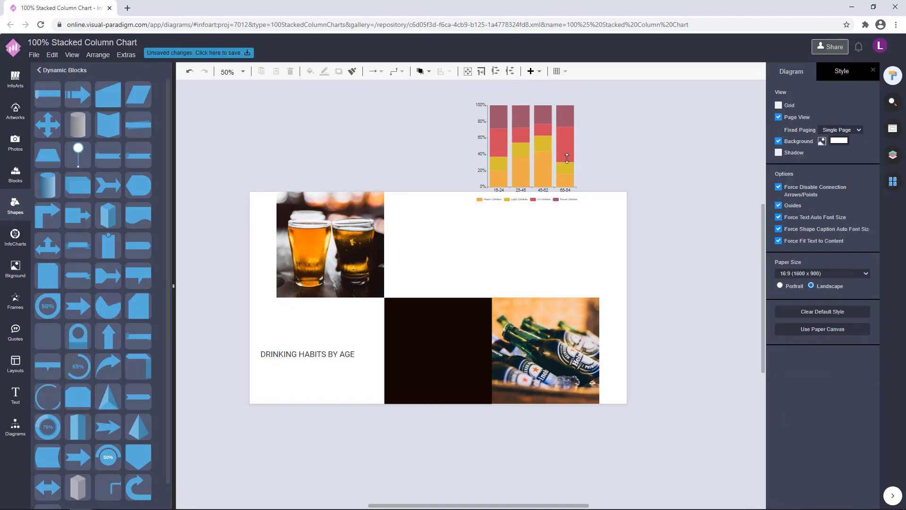
Shift the chart toward the page's centre and bring it in front of the other objects.
left_click_drag(547, 157, 514, 173)
left_click(424, 76)
left_click(437, 90)
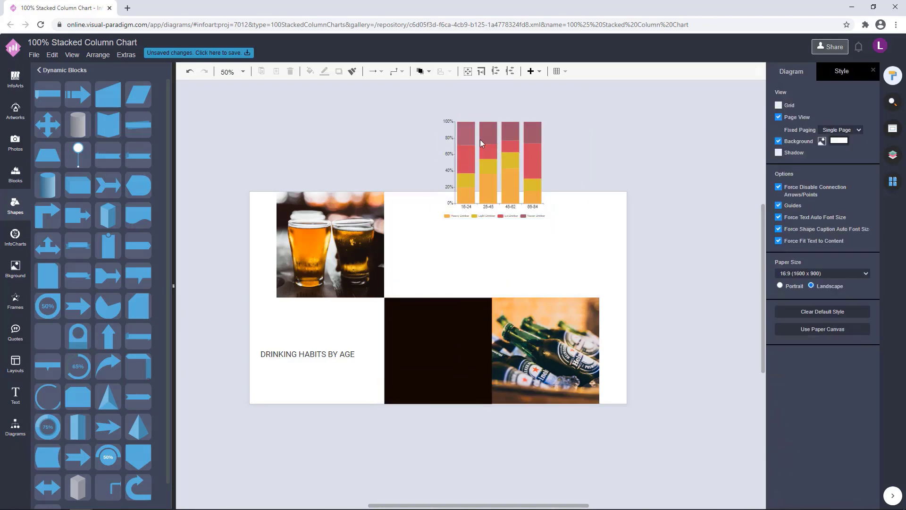
Adjust the chart's width and height slightly.
left_click(542, 134)
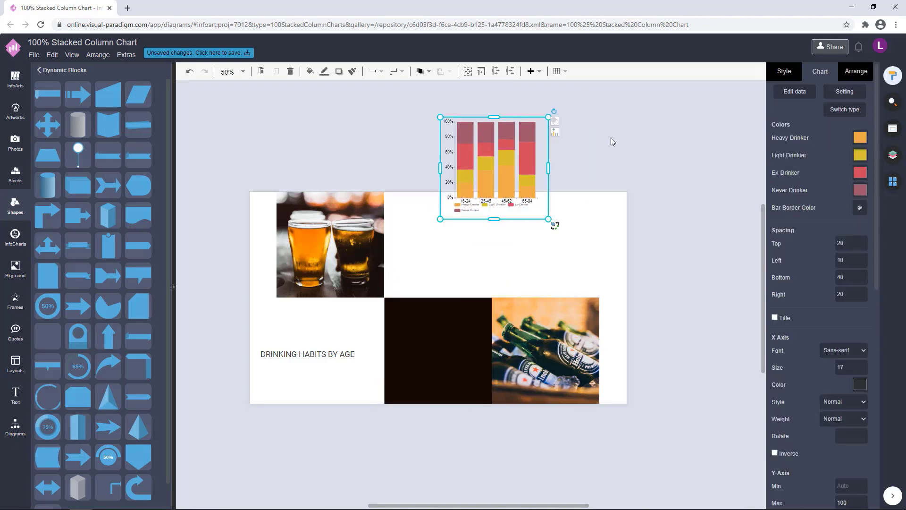
left_click(511, 166)
left_click(529, 149)
left_click_drag(548, 117, 549, 116)
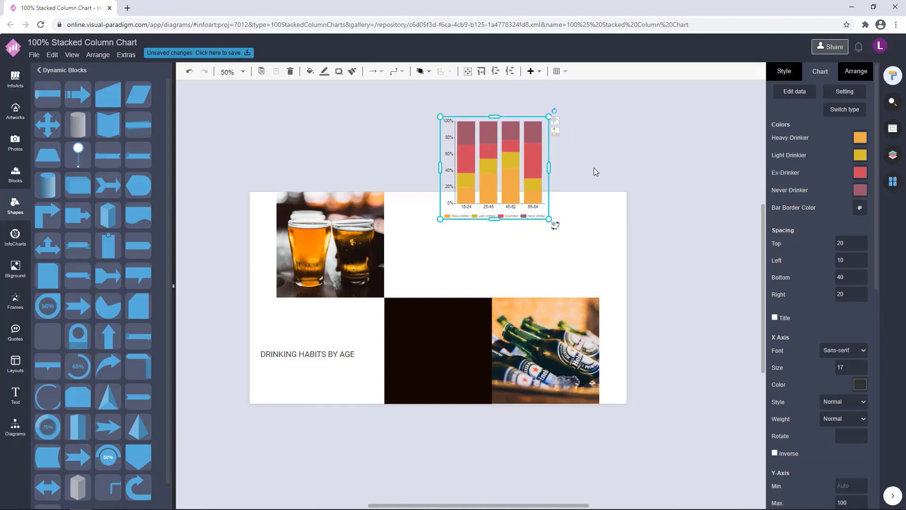
left_click_drag(552, 167, 558, 167)
left_click(536, 152)
left_click_drag(497, 115, 497, 124)
left_click(522, 102)
Move the chart onto the dark block and shrink it to fit inside the block.
left_click_drag(536, 170, 476, 348)
left_click_drag(492, 302, 482, 311)
left_click(465, 325)
left_click_drag(450, 353, 458, 350)
left_click(433, 349)
left_click(431, 348)
scroll(827, 388, "down", 9)
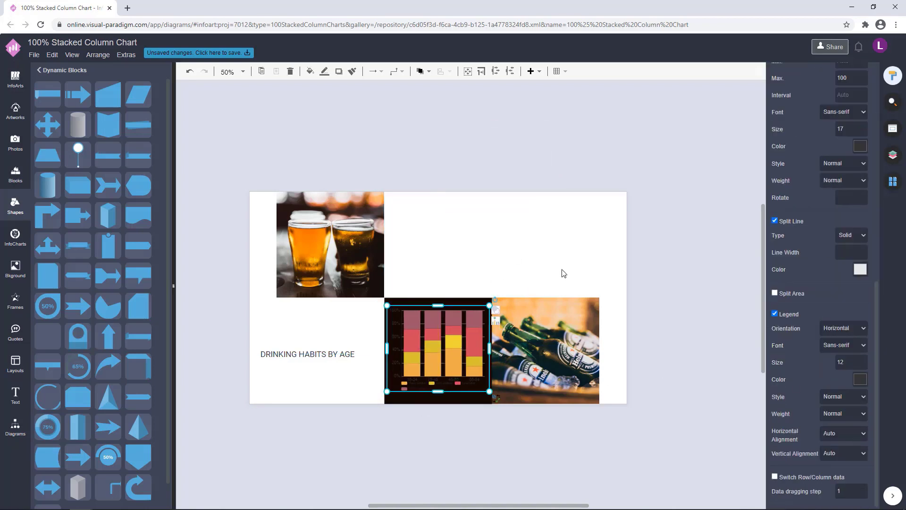
scroll(805, 83, "up", 9)
left_click(644, 225)
Remove the Ex-Drinker series from the chart data and move the Never Drinker data into column D in its place.
left_click(470, 331)
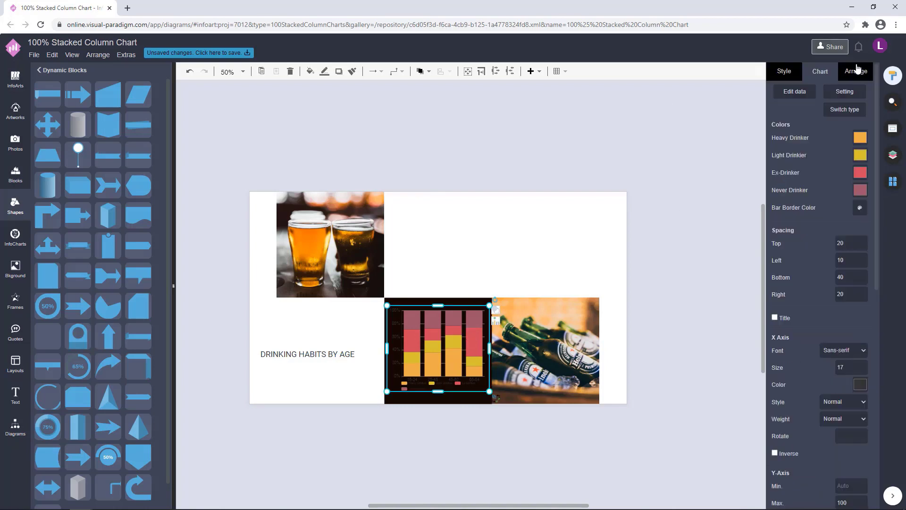
left_click(796, 94)
left_click_drag(739, 128, 746, 165)
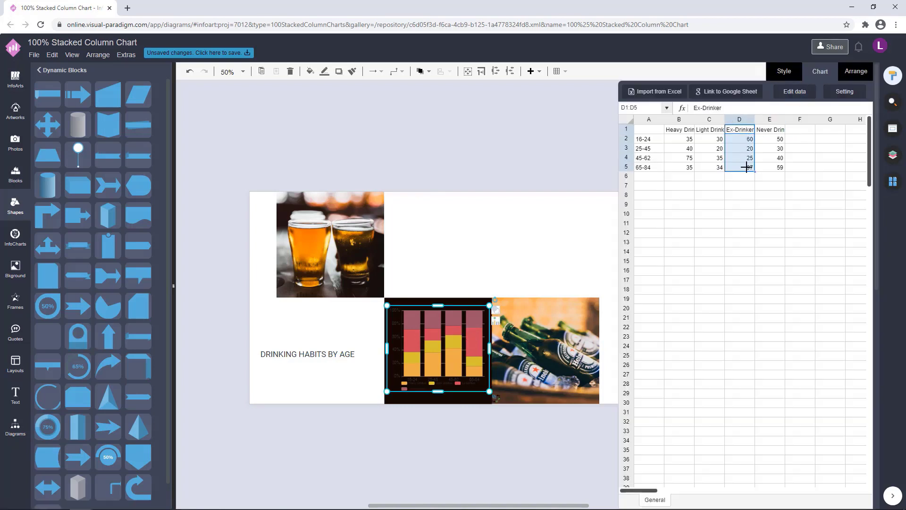
key("Delete")
left_click_drag(780, 131, 782, 168)
key("ctrl+c")
left_click(739, 131)
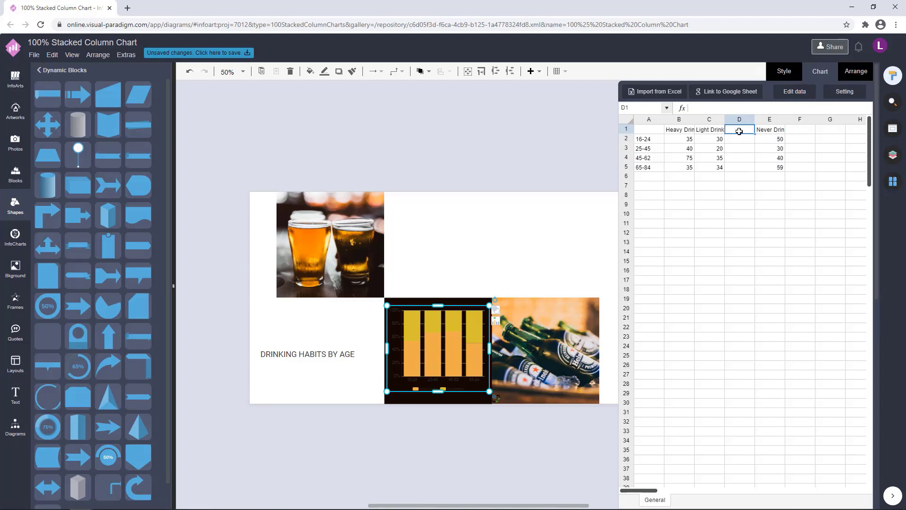
key("ctrl+v")
left_click_drag(777, 130, 778, 157)
key("Delete")
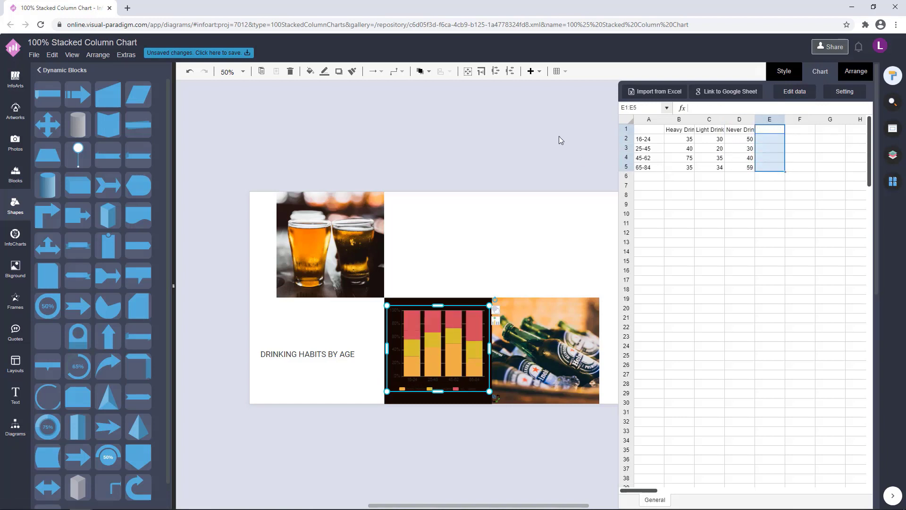
Rename the third age group in the chart data to 45-65 and delete the 65-84 row.
left_click(654, 158)
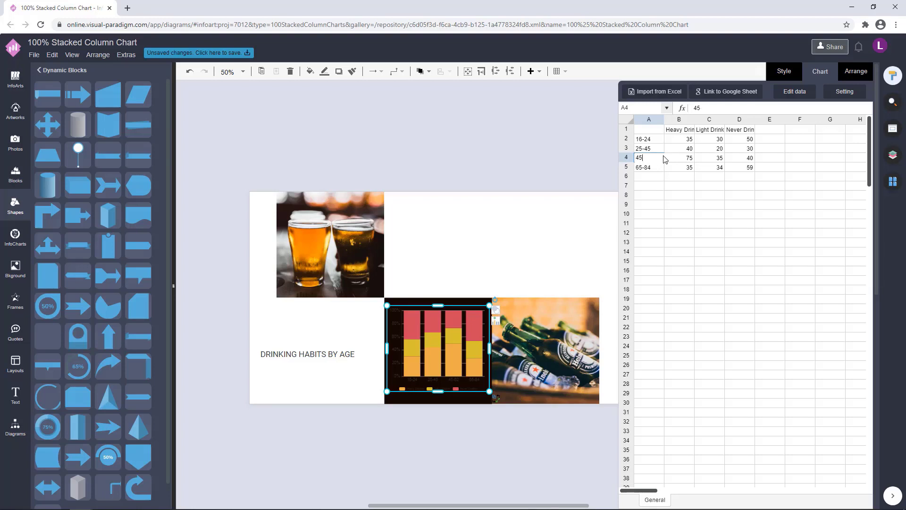
left_click_drag(654, 168, 754, 168)
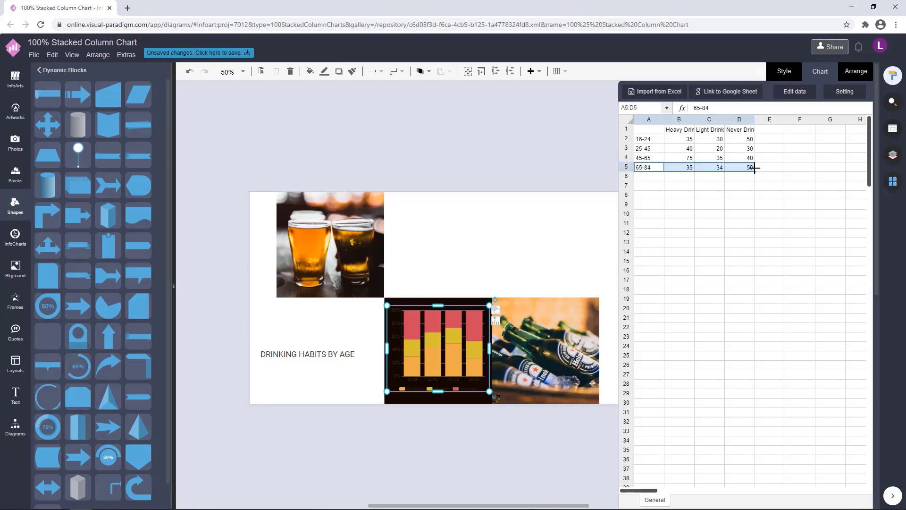
key("Delete")
left_click(562, 127)
Shift the chart slightly within the dark block.
left_click_drag(477, 349, 475, 351)
left_click(561, 253)
Set the chart's Y-axis labels, split lines and legend text to white.
left_click(476, 341)
scroll(865, 158, "down", 9)
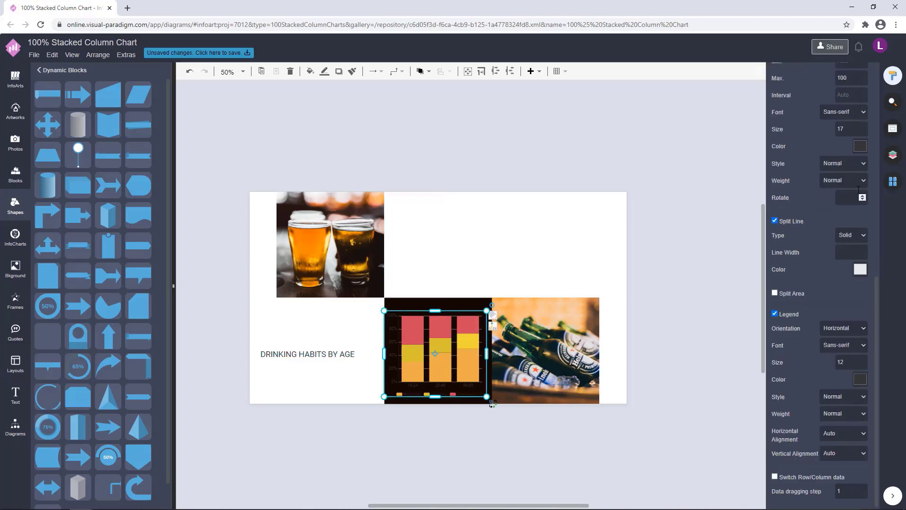
left_click(861, 145)
left_click(785, 143)
left_click(861, 270)
left_click_drag(785, 293, 733, 256)
left_click(821, 231)
left_click(861, 379)
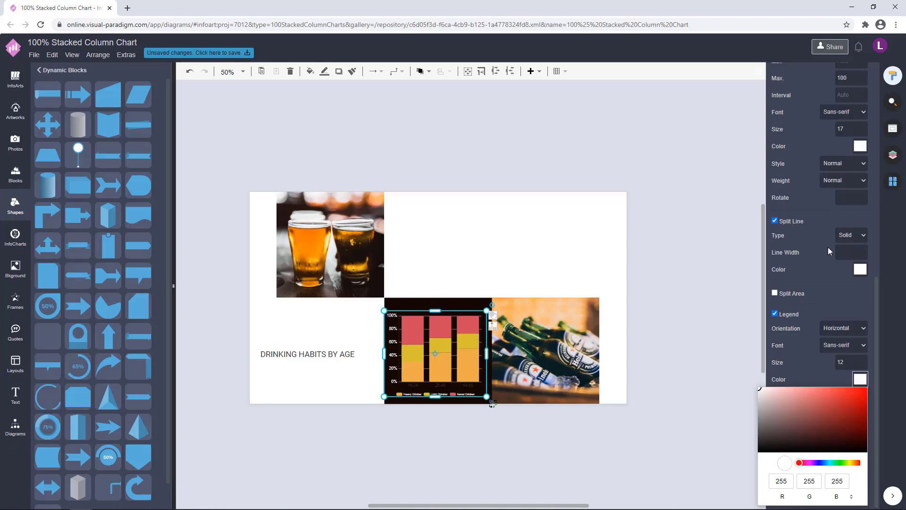
left_click(828, 248)
left_click(502, 218)
Nudge the chart slightly to the right within the dark block.
left_click(446, 367)
key("Right")
key("Right")
key("Right")
key("Right")
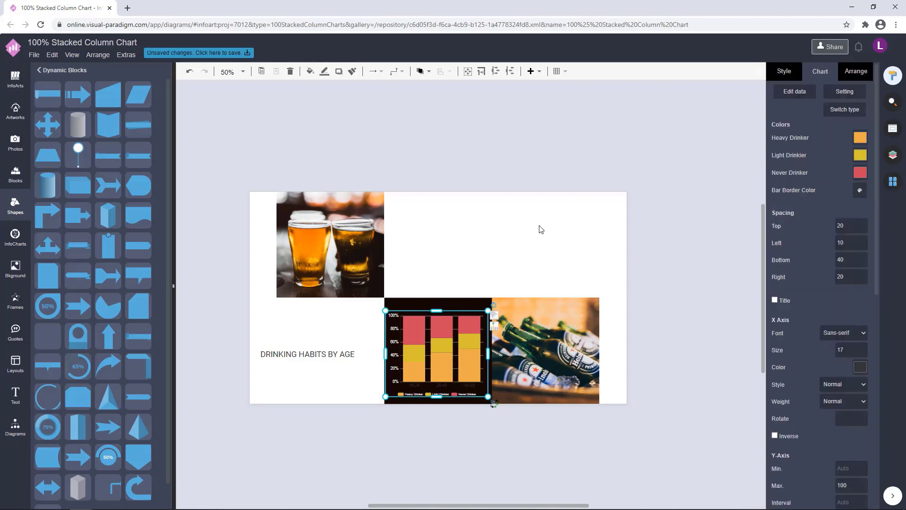
Set the chart's legend text size to 15 and the Y-axis label size to 16.
left_click(489, 360)
left_click(465, 364)
scroll(859, 358, "down", 9)
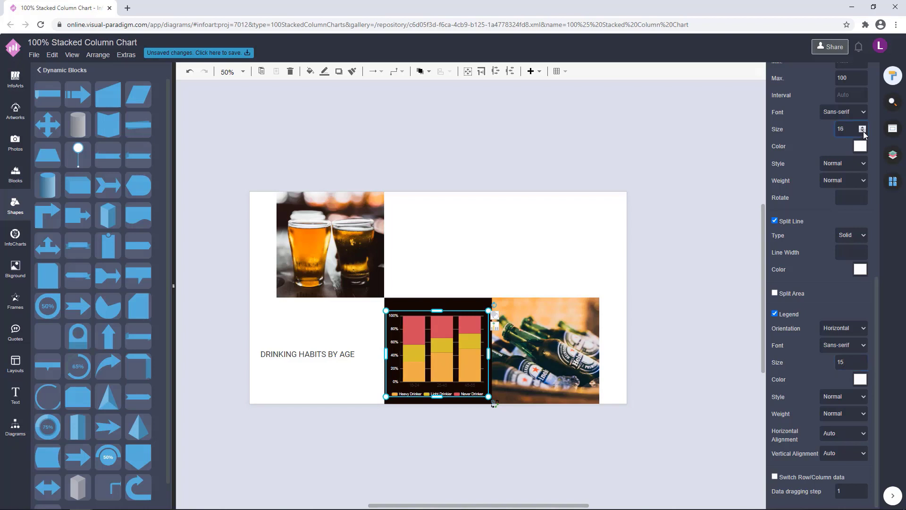
Set the chart's X-axis labels to white with size 16.
scroll(864, 135, "up", 4)
left_click(861, 165)
left_click_drag(762, 200, 747, 163)
left_click(834, 114)
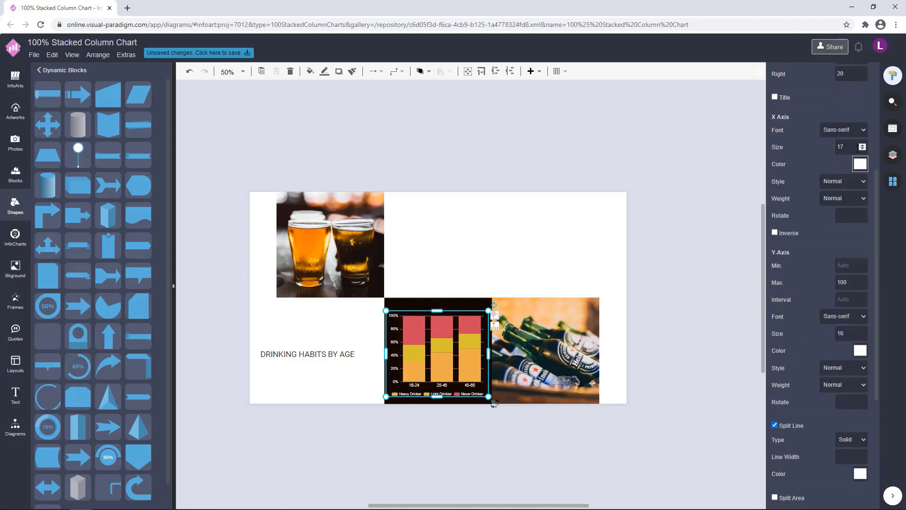
left_click(706, 190)
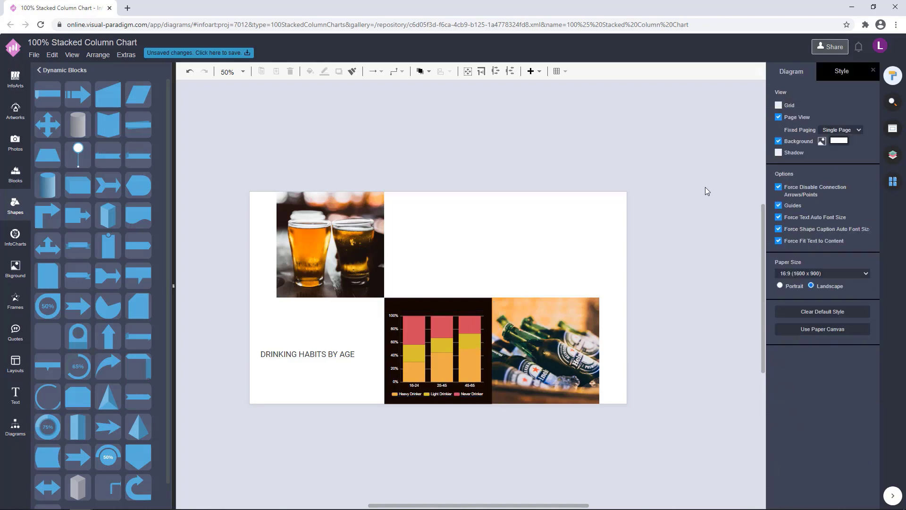
Narrow the chart slightly and move it up to centre it in the dark block.
left_click(464, 336)
left_click_drag(488, 354, 462, 356)
left_click(550, 231)
left_click(523, 262)
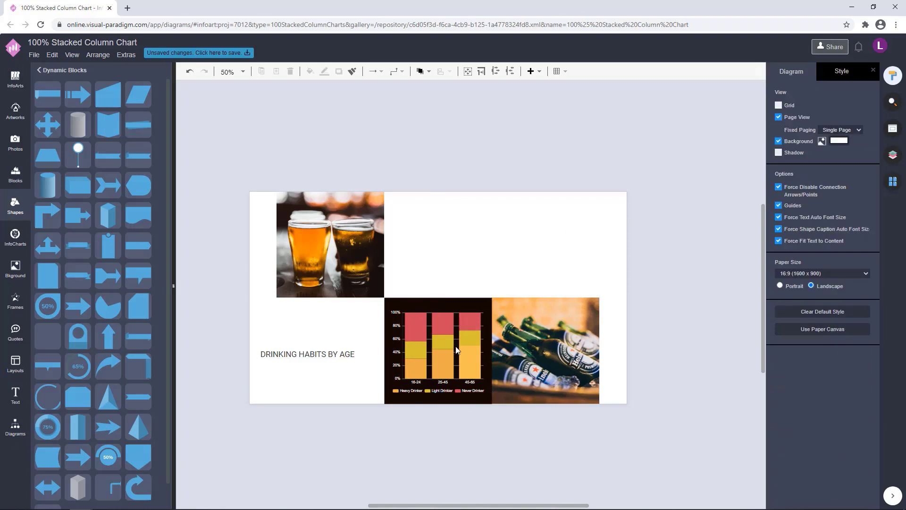
Change the Light Drinker series colour to white (255, 255, 255).
left_click(465, 345)
left_click(864, 160)
left_click_drag(767, 171, 740, 158)
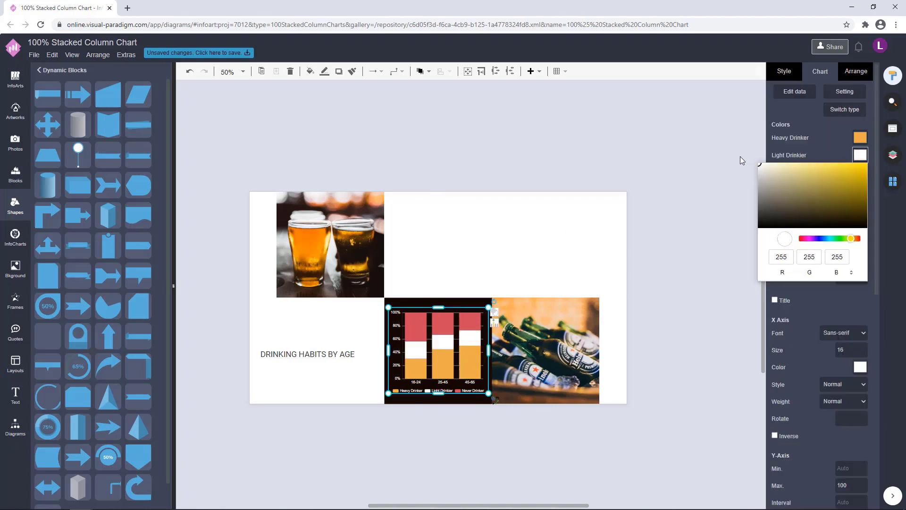
left_click(740, 158)
Change the Heavy Drinker series colour to a vivid orange, about RGB 241, 135, 14.
left_click(481, 350)
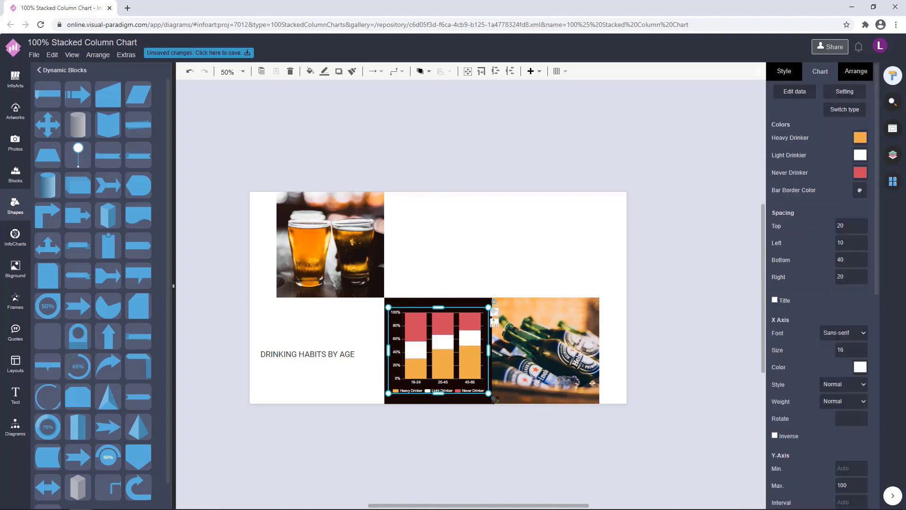
left_click(860, 137)
left_click_drag(854, 222, 852, 222)
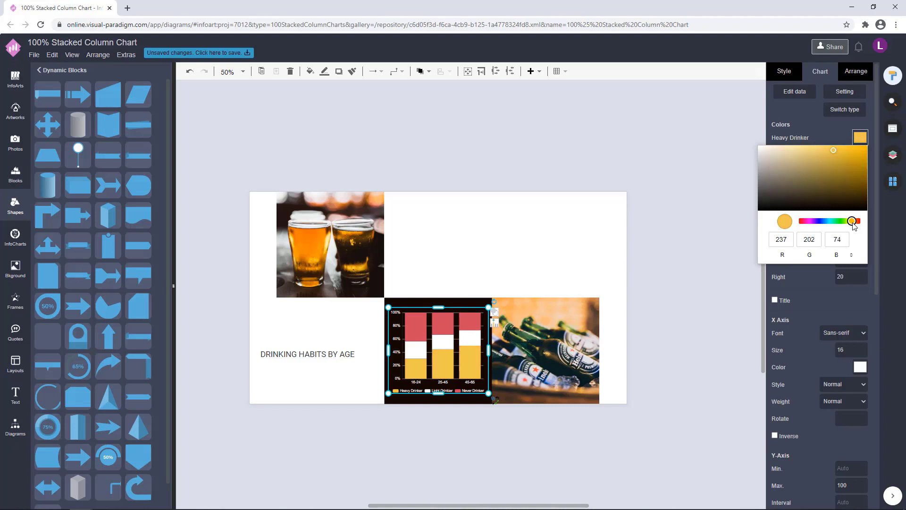
left_click_drag(843, 157, 854, 160)
left_click_drag(854, 156, 851, 156)
left_click_drag(852, 221, 854, 220)
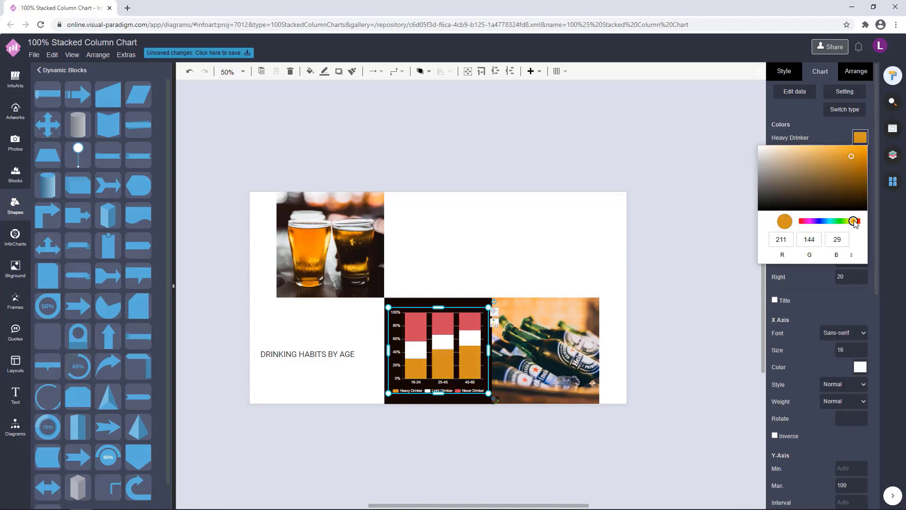
left_click_drag(851, 157, 859, 153)
left_click_drag(854, 221, 855, 221)
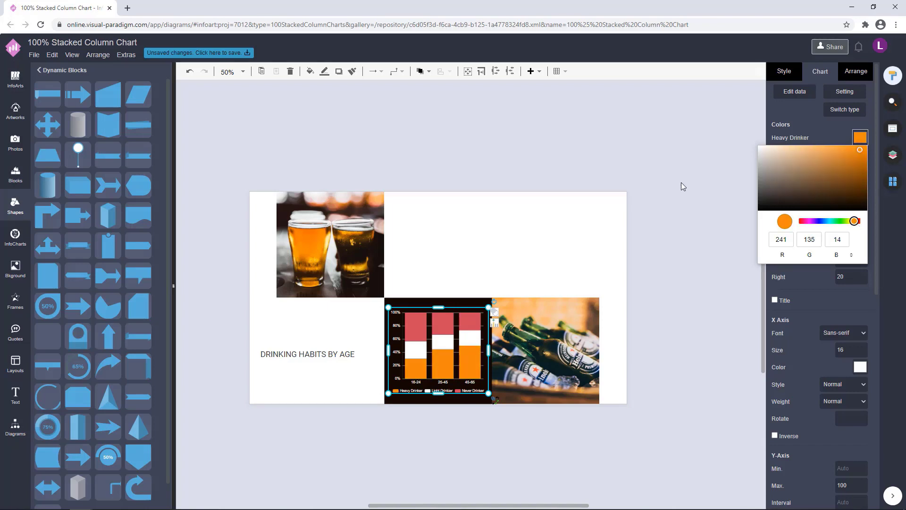
left_click(683, 186)
Change the Never Drinker series colour to a soft amber, close to RGB 221, 153, 75.
left_click(468, 316)
left_click(860, 172)
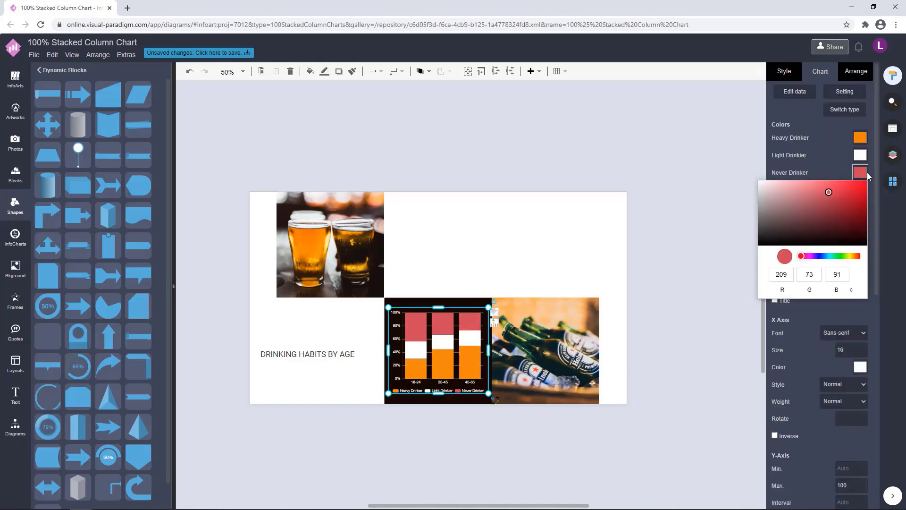
left_click(861, 139)
left_click(861, 140)
left_click(861, 171)
left_click(857, 257)
left_click_drag(856, 256, 853, 256)
mouse_move(830, 192)
left_mouse_down()
mouse_move(831, 179)
mouse_move(831, 188)
left_mouse_up()
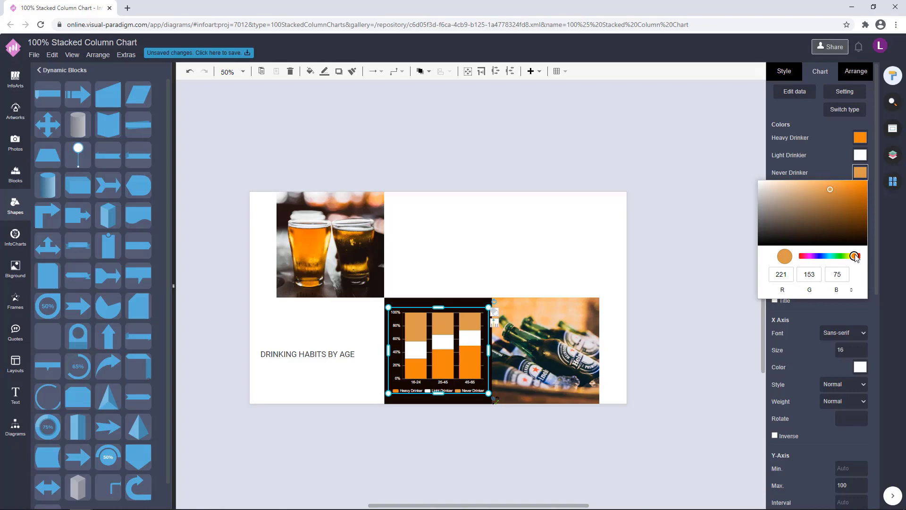
left_click_drag(855, 255, 854, 255)
left_click(657, 150)
left_click(467, 337)
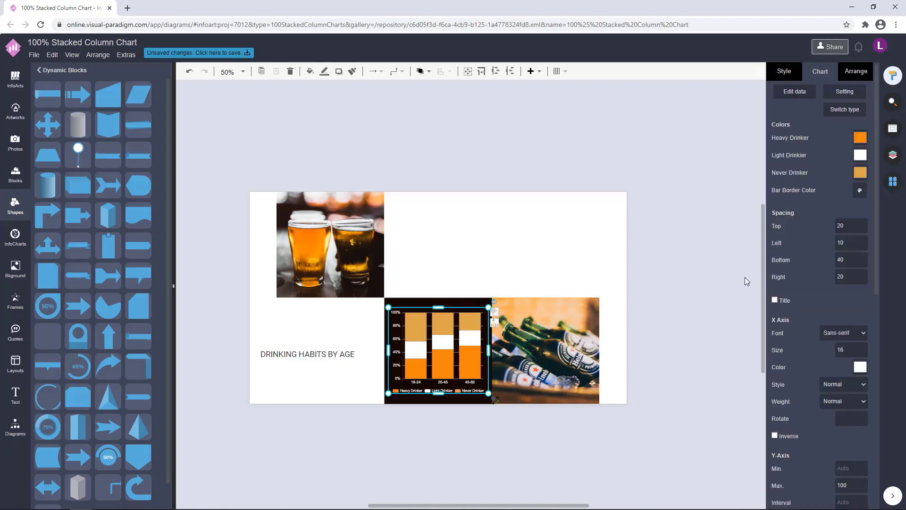
left_click_drag(459, 353, 466, 348)
left_click(696, 281)
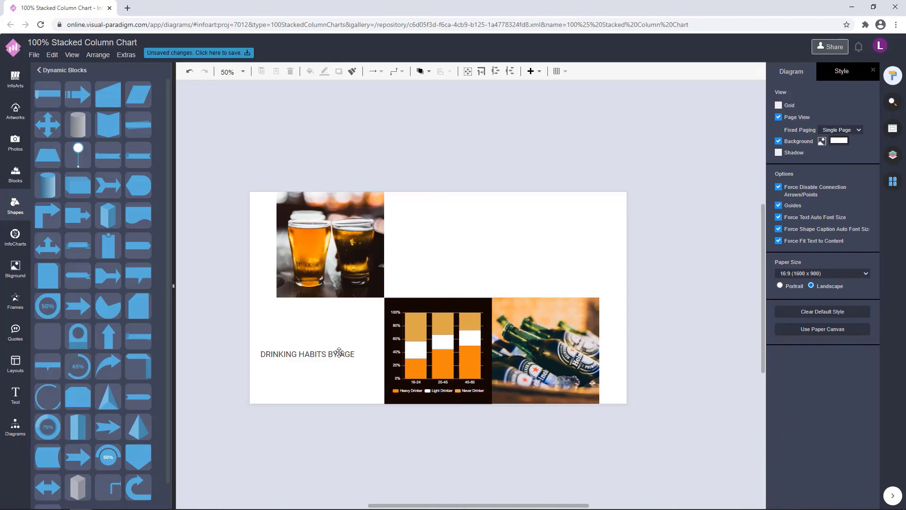
Move the title beneath the beer-glasses photo and break it into two lines before "BY AGE".
left_click_drag(339, 352, 359, 330)
double_click(345, 332)
left_click(349, 333)
key("Return")
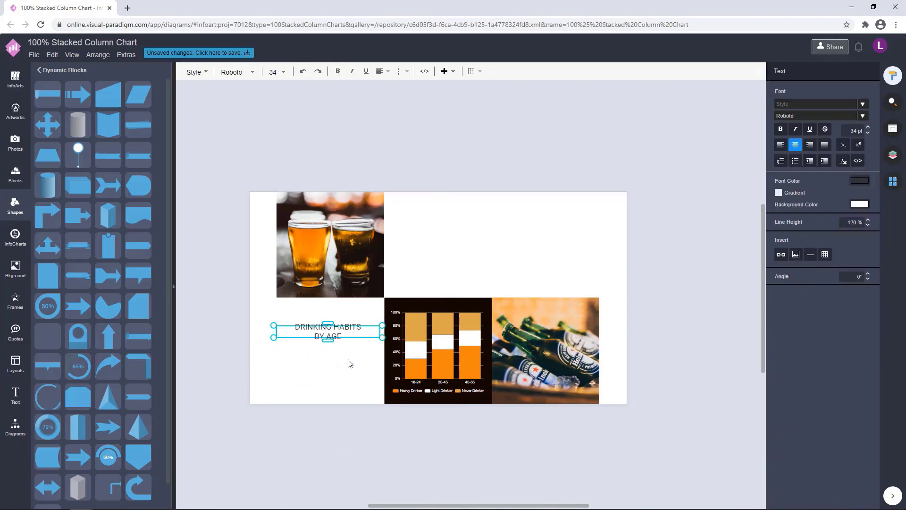
left_click(354, 317)
Left-align the title text and move it up closer to the beer-glasses photo.
left_click(789, 73)
left_click(819, 78)
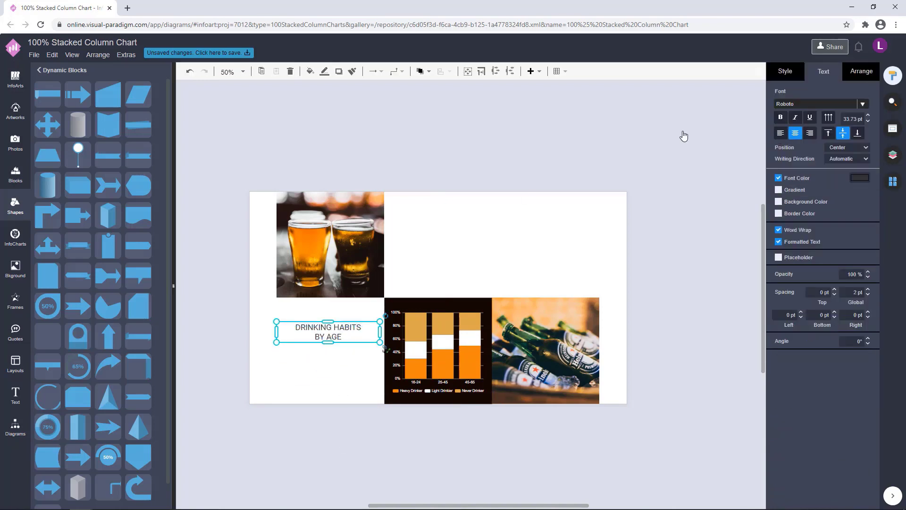
left_click(781, 133)
left_click(684, 137)
left_click_drag(324, 330, 323, 319)
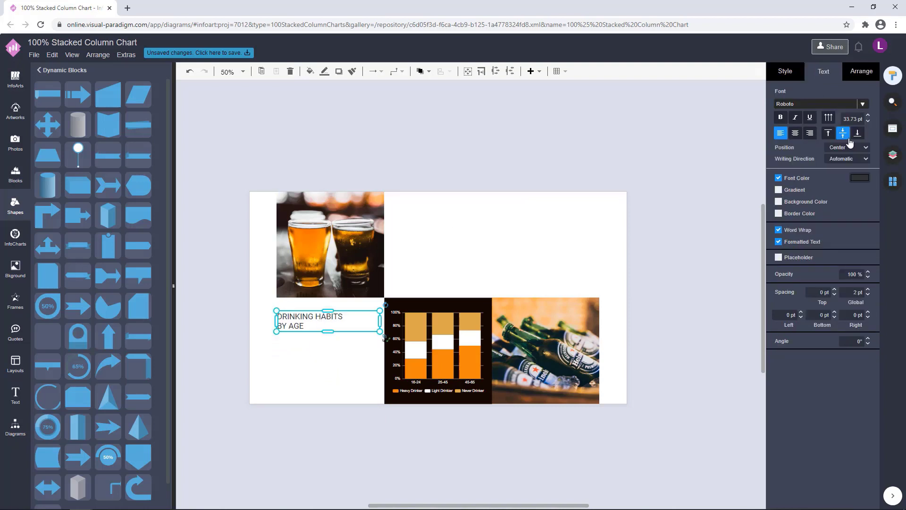
Set the font size of the "DRINKING HABITS BY AGE" title to 45 pt.
triple_click(868, 115)
triple_click(868, 115)
left_click(868, 115)
triple_click(868, 115)
left_click(869, 114)
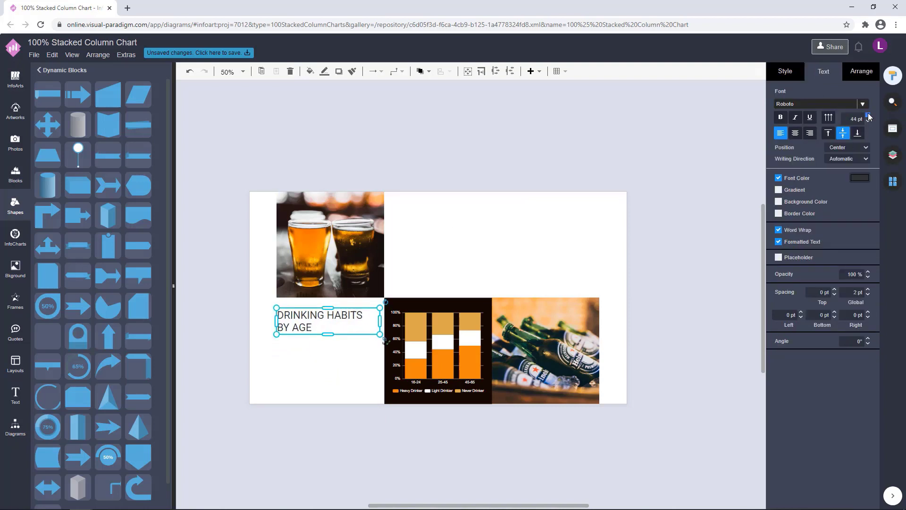
double_click(868, 115)
left_click(583, 117)
left_click(333, 321)
left_click(868, 123)
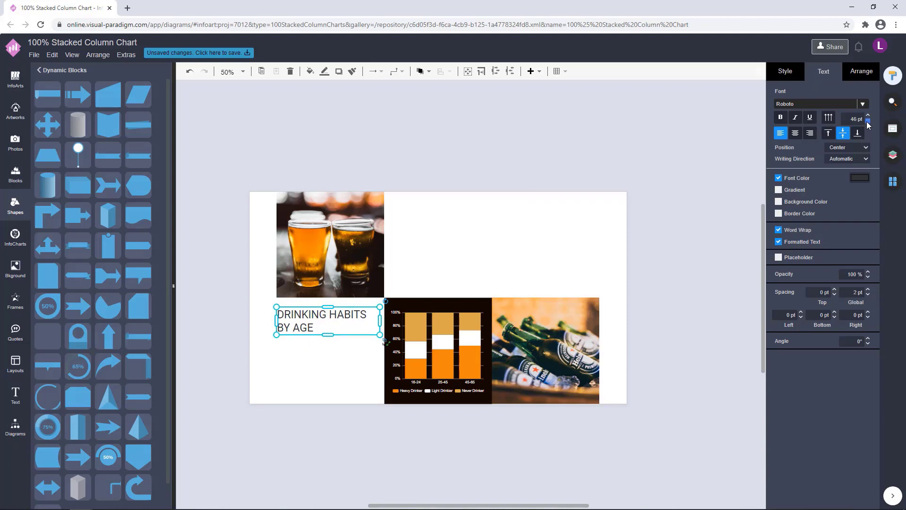
left_click(869, 123)
left_click(520, 211)
double_click(307, 318)
left_click(644, 208)
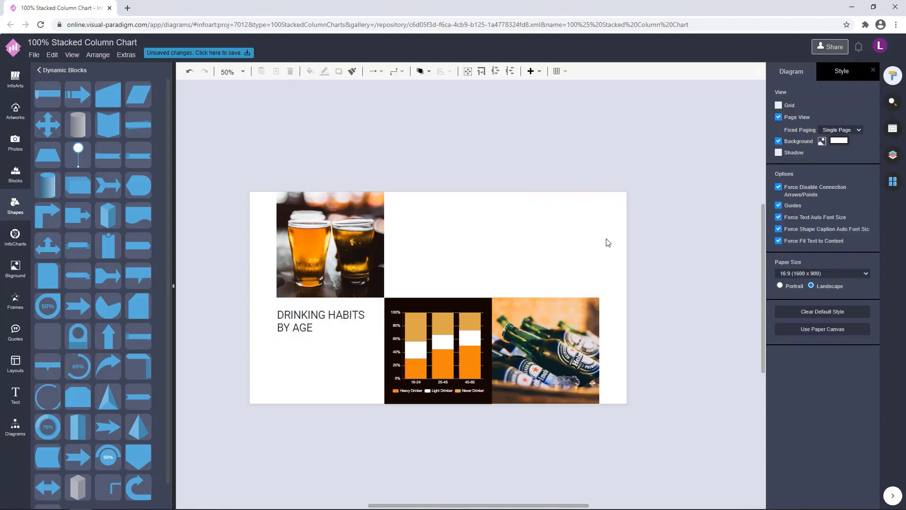
Shrink the column chart slightly and re-centre it within the dark block.
left_click(467, 340)
left_click_drag(489, 307, 486, 309)
left_click(545, 247)
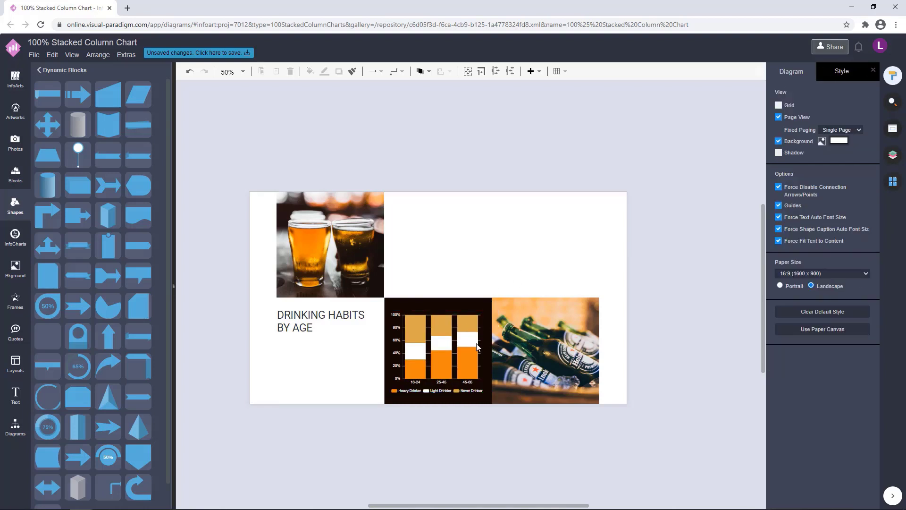
left_click_drag(467, 349, 469, 348)
left_click(667, 326)
left_click_drag(667, 327, 673, 315)
left_click(347, 298)
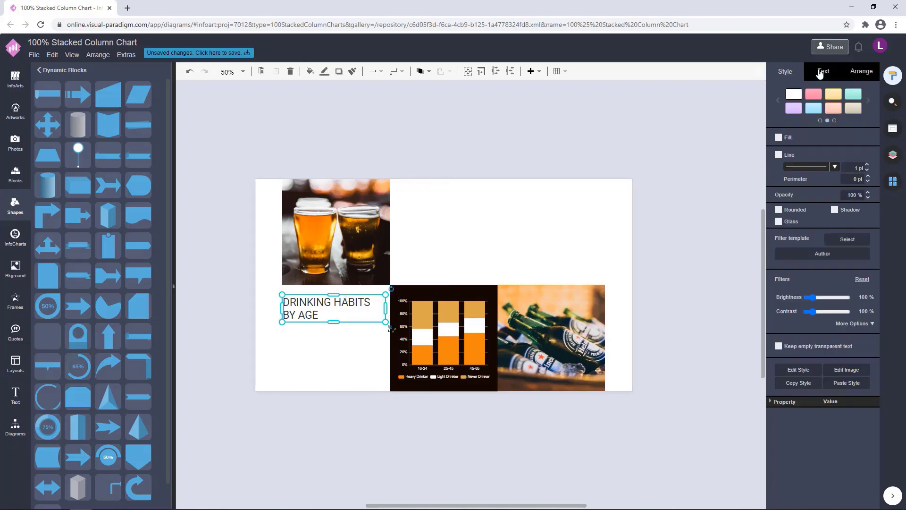
left_click(819, 74)
left_click(533, 247)
Change the fill colour of the dark block behind the chart to dark brown 241B04.
left_click(477, 287)
left_click(786, 74)
left_click(859, 138)
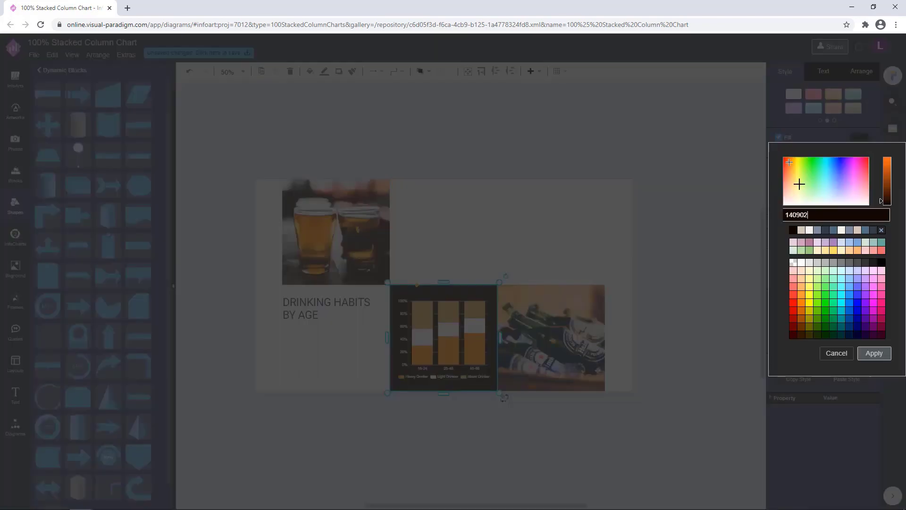
left_click_drag(881, 202, 881, 198)
left_click_drag(789, 162, 793, 163)
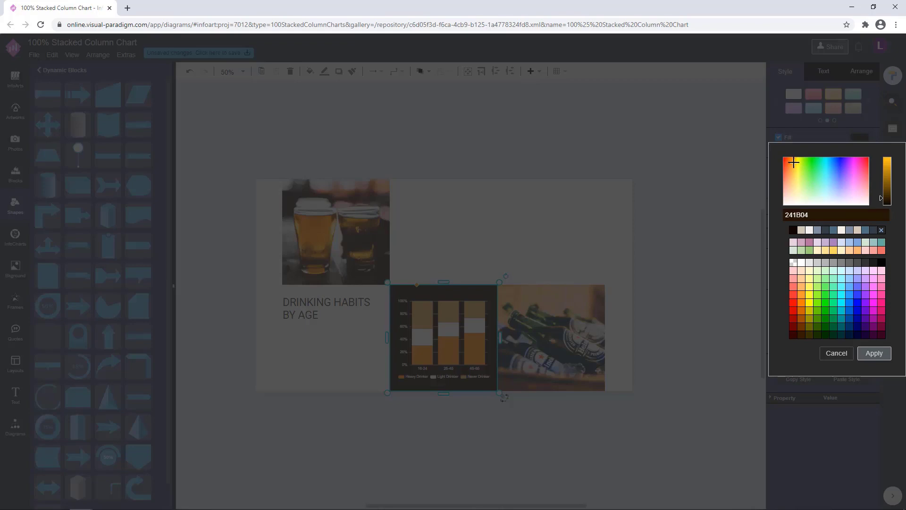
left_click(873, 354)
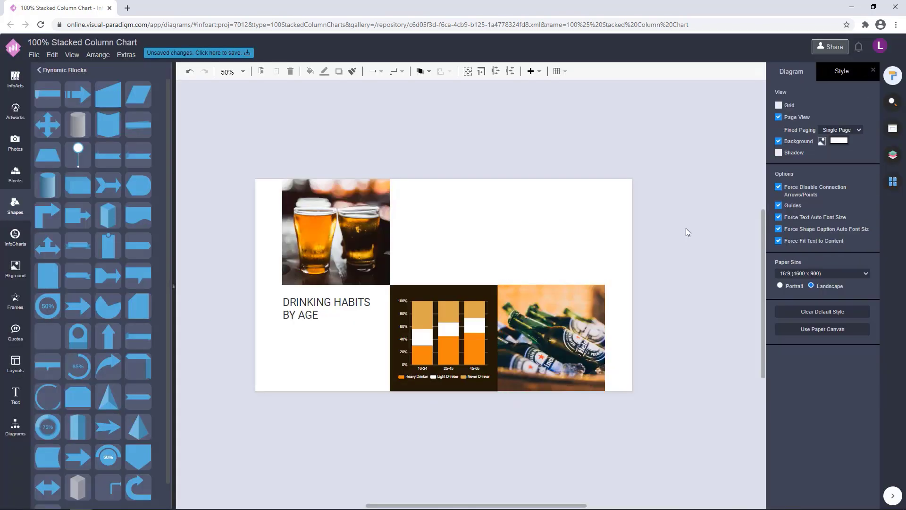
Set the fill colour of the block behind the chart to the near-black brown 140C01.
left_click(470, 289)
left_click(860, 139)
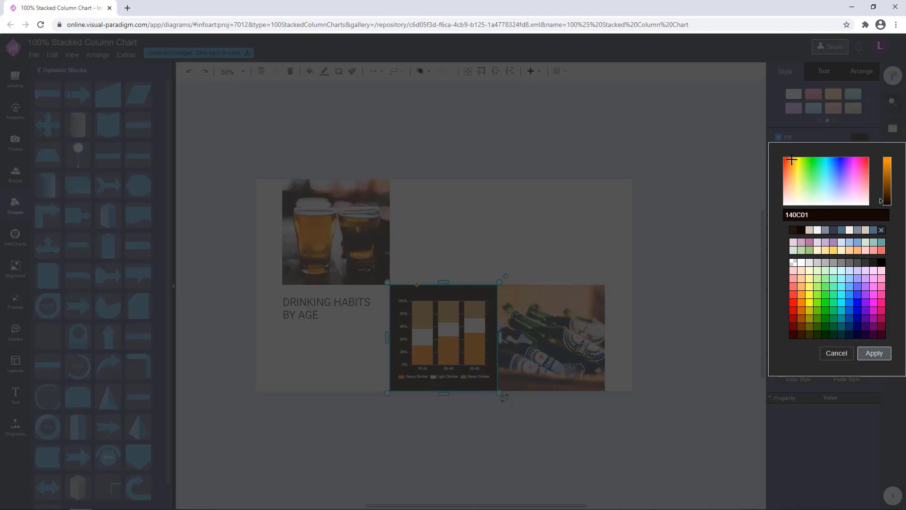
left_click(873, 353)
left_click_drag(682, 271, 668, 272)
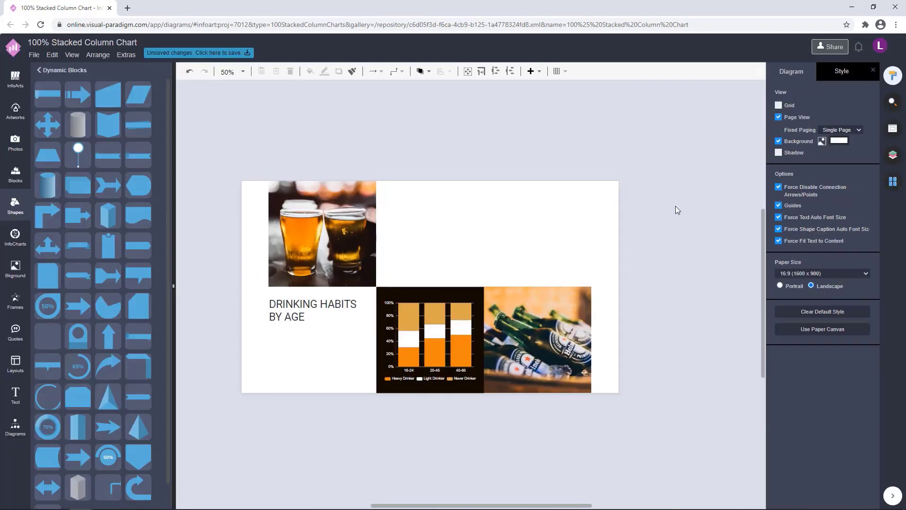
Change the font colour of the "DRINKING HABITS BY AGE" title to a near-black shade.
left_click(315, 310)
left_click(824, 76)
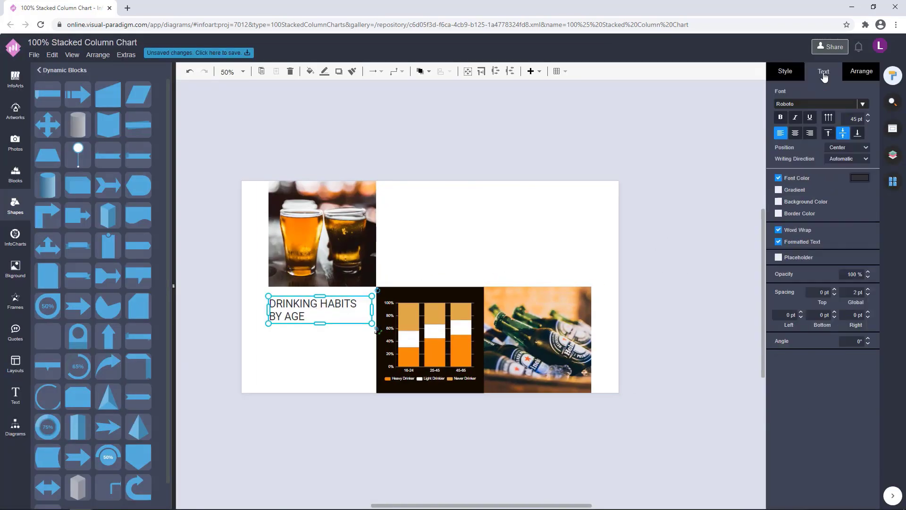
left_click(859, 179)
left_click(872, 393)
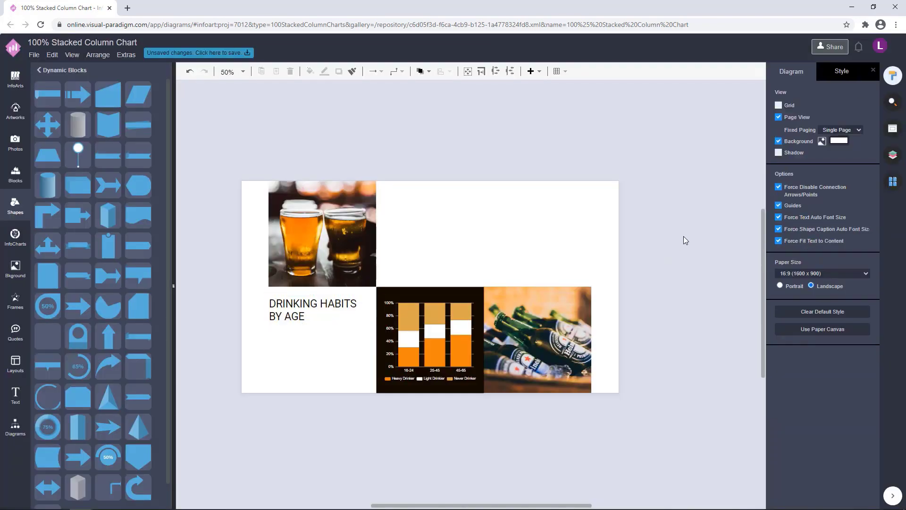
left_click(311, 310)
left_click(676, 192)
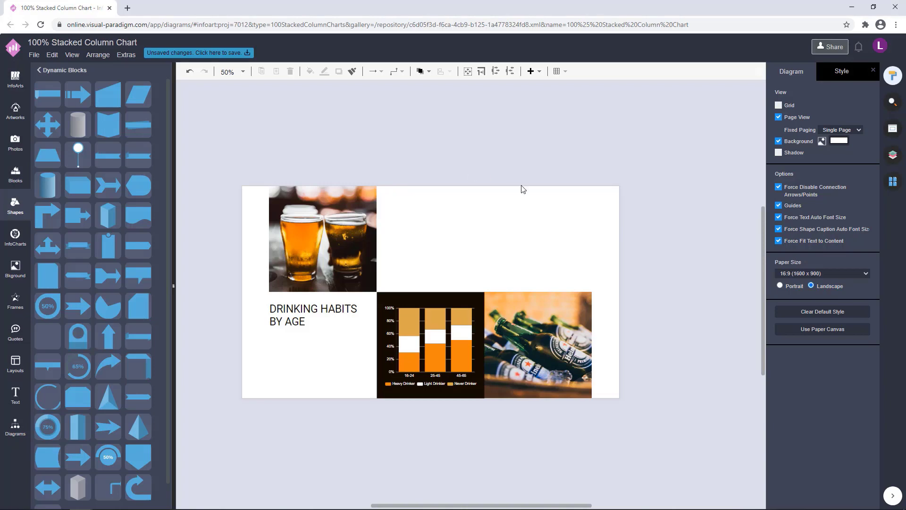
Paste the copied Lorem ipsum paragraph beside the beer-glasses photo and place a duplicate of it above the bottles photo.
key("ctrl+v")
left_click_drag(557, 190, 479, 246)
left_click(647, 204)
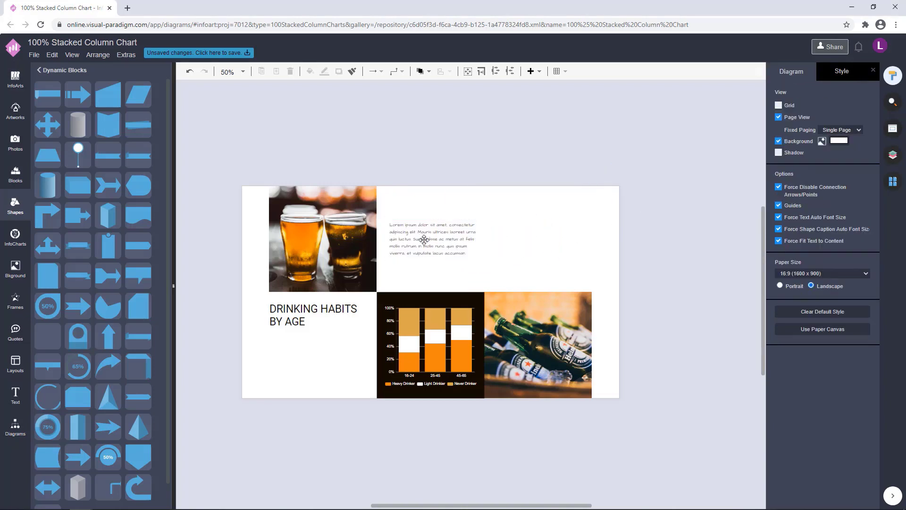
left_click_drag(424, 239, 525, 240)
left_click(646, 208)
Set the font of both Lorem ipsum paragraphs to Josefin Sans.
left_click(435, 251)
left_click(507, 244, "shift")
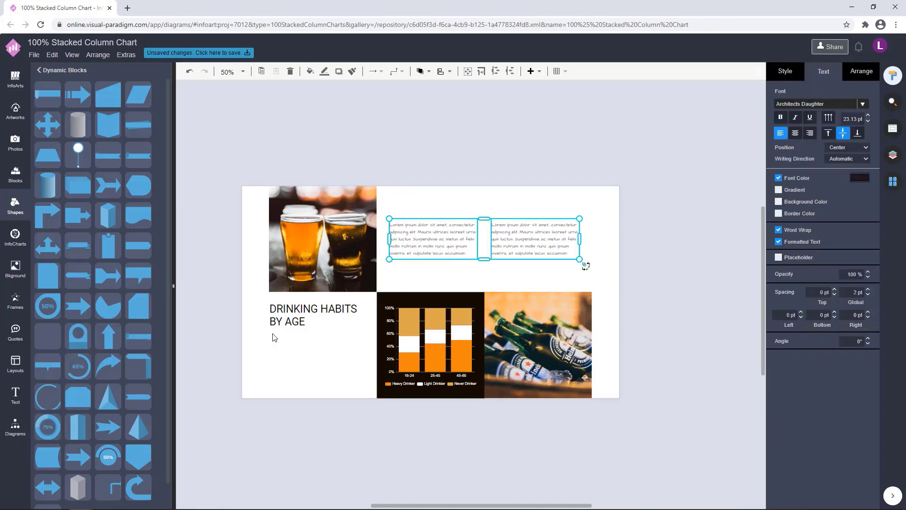
double_click(286, 307)
left_click(309, 359)
left_click(433, 245)
left_click(538, 240, "shift")
left_click(863, 104)
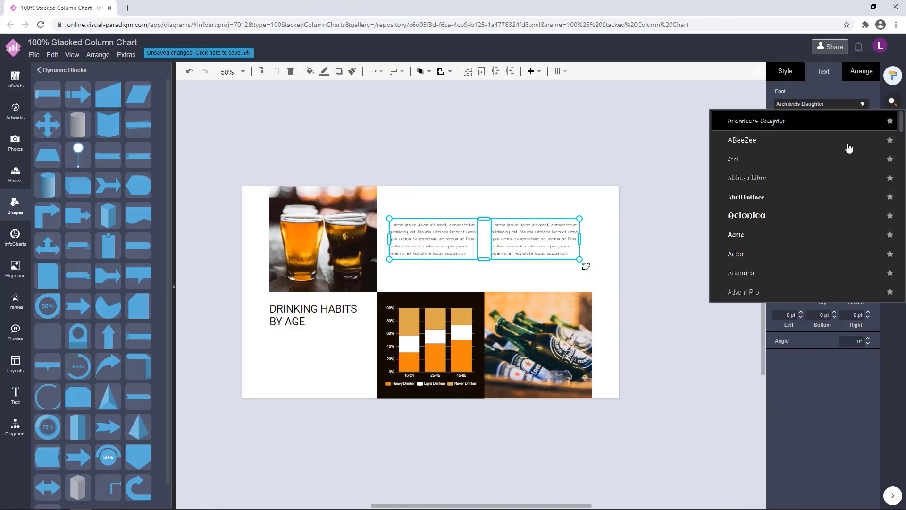
scroll(809, 211, "down", 20)
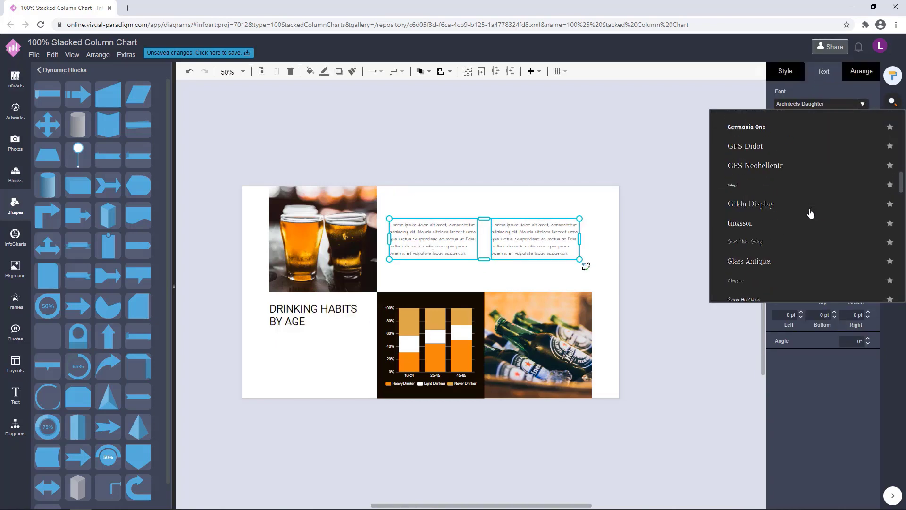
scroll(810, 213, "down", 10)
scroll(811, 213, "down", 10)
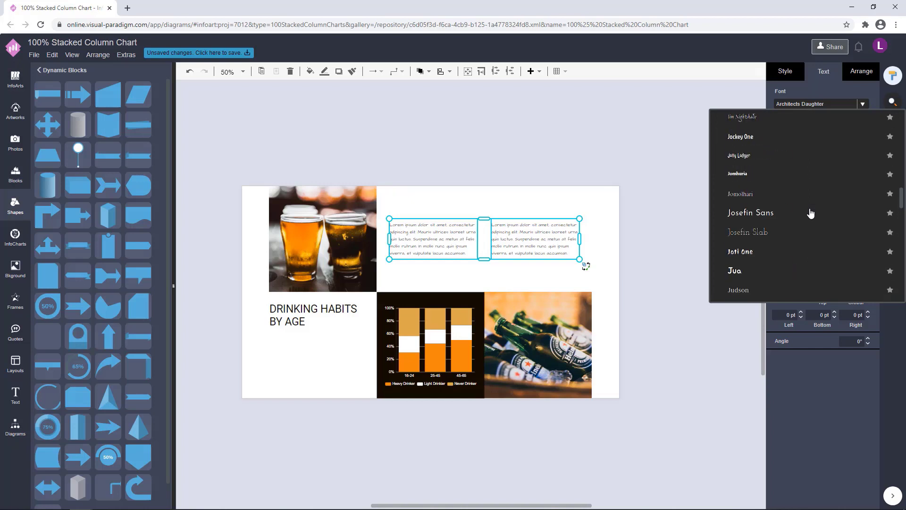
left_click(810, 212)
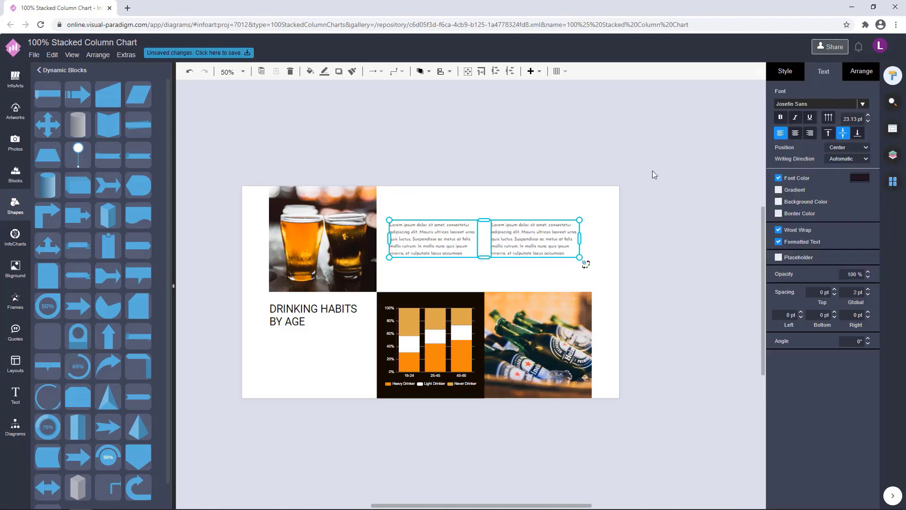
Set the font of both Lorem ipsum paragraphs to Red Hat Display.
left_click(863, 104)
scroll(787, 207, "down", 10)
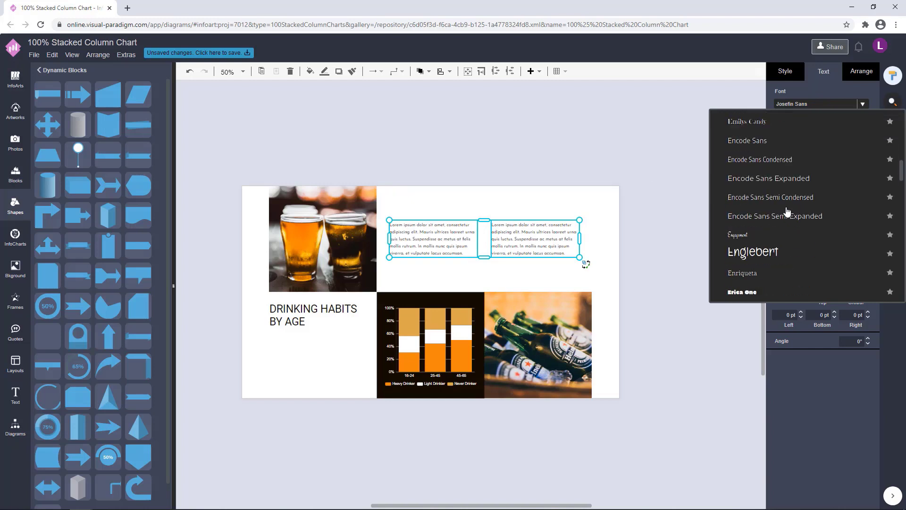
scroll(787, 211, "down", 15)
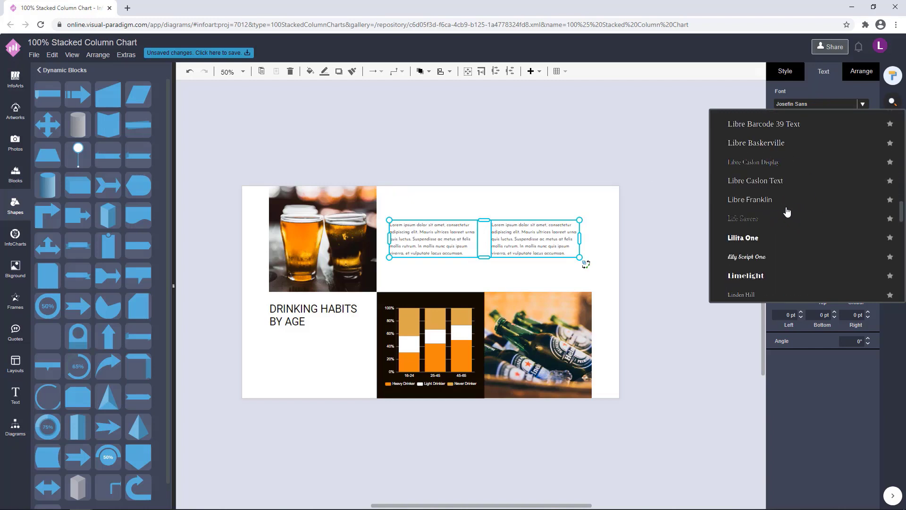
scroll(751, 188, "down", 15)
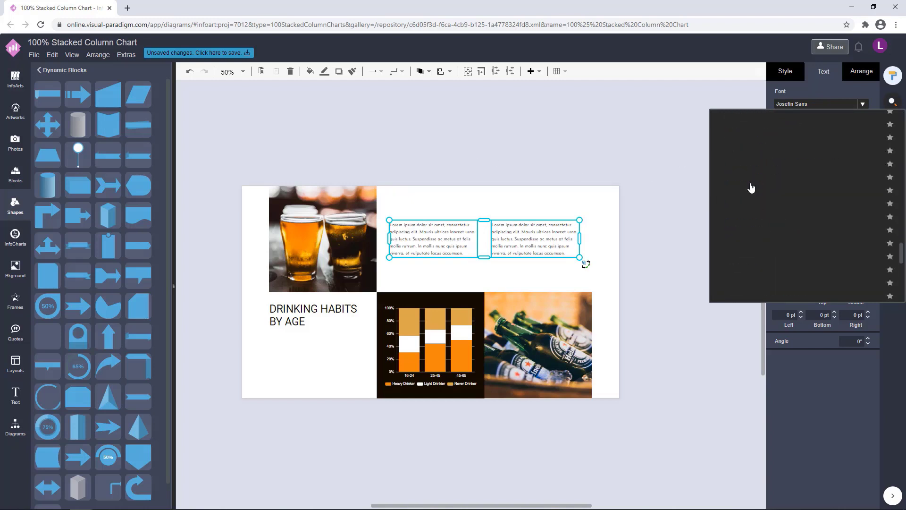
scroll(751, 188, "down", 4)
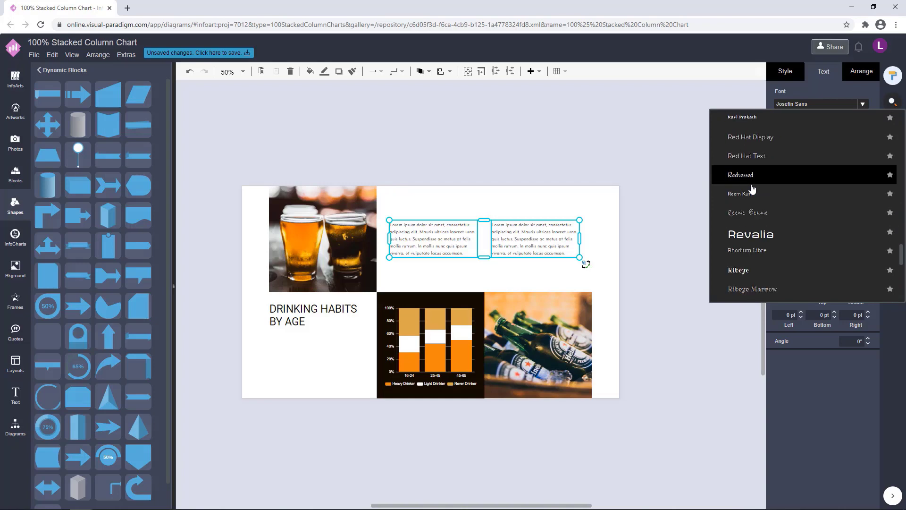
left_click(773, 141)
left_click(658, 148)
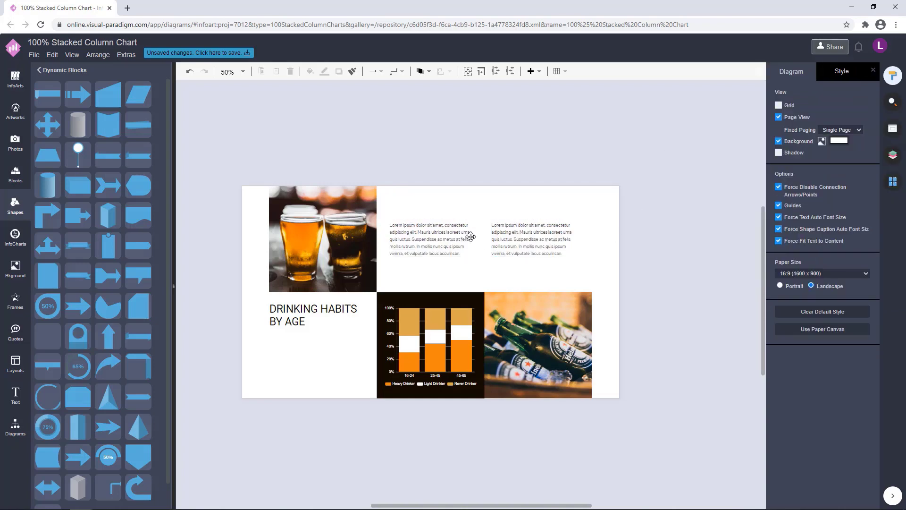
Change the font colour of both Lorem ipsum paragraphs to a recently used near-black shade.
left_click(470, 236)
left_click(563, 235, "shift")
left_click(690, 221)
left_click(436, 242)
left_click(568, 240, "shift")
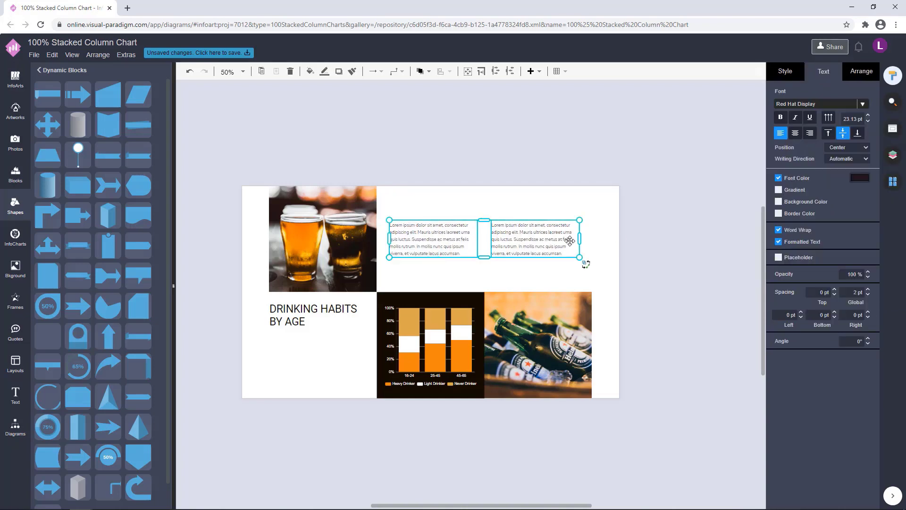
left_click(858, 178)
left_click(801, 270)
left_click(874, 394)
left_click(667, 243)
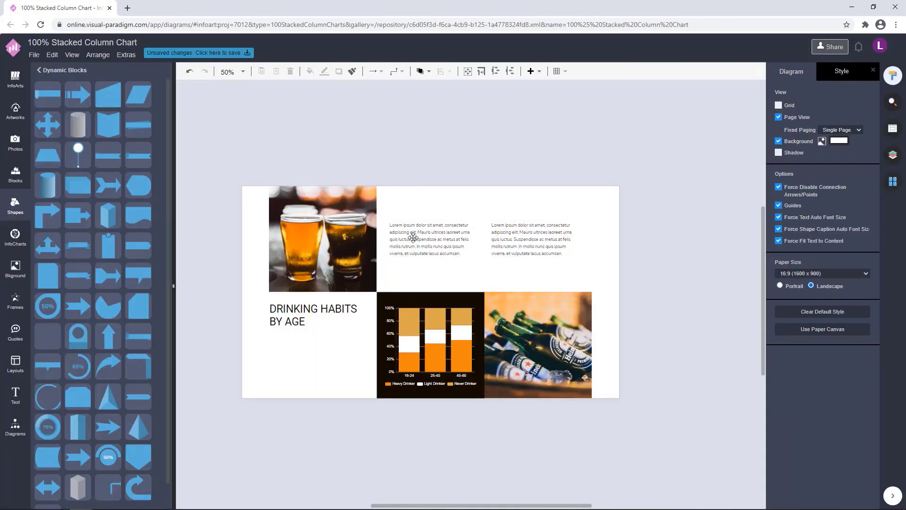
left_click(414, 238)
left_click(546, 240, "shift")
left_click(658, 248)
mouse_move(658, 255)
left_mouse_down()
mouse_move(660, 227)
mouse_move(670, 259)
left_mouse_up()
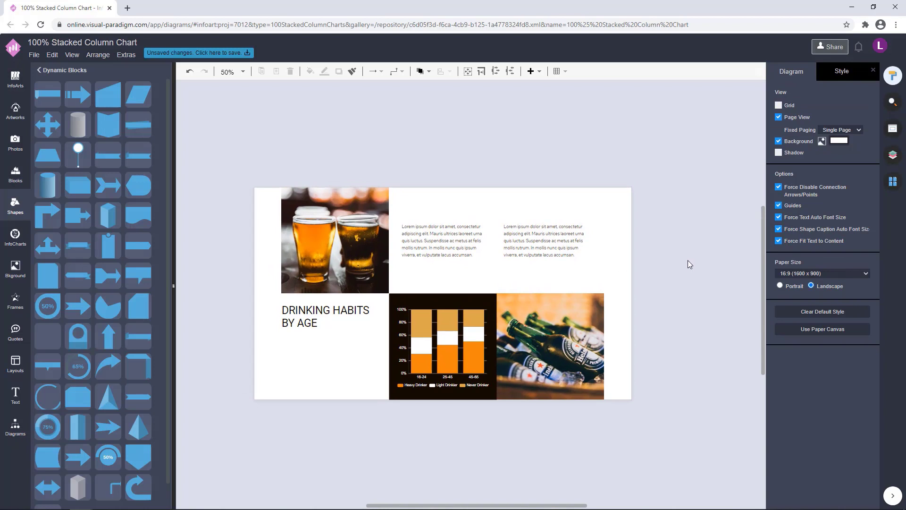
left_click_drag(679, 299, 671, 302)
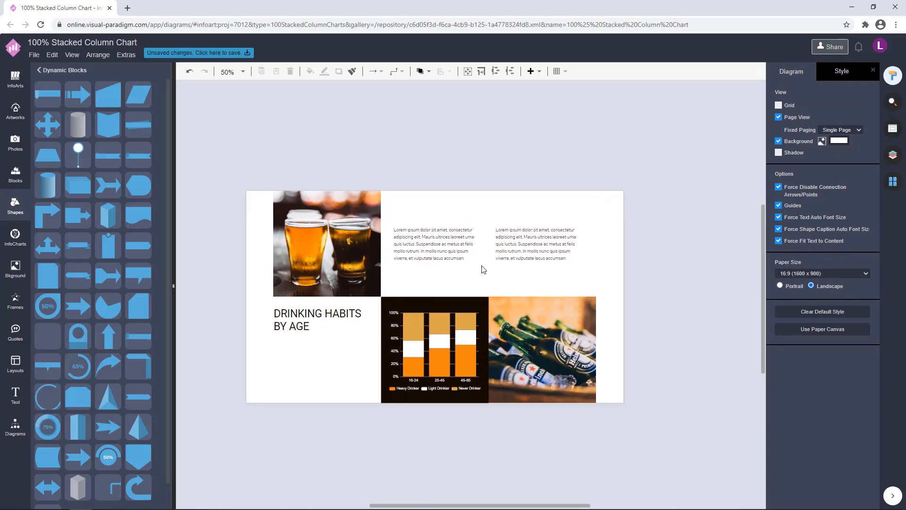
Move the two Lorem ipsum paragraphs above the chart and bottles photo slightly lower and align them with each other.
left_click_drag(433, 242, 435, 254)
left_click_drag(548, 243, 551, 252)
left_click(677, 228)
mouse_move(678, 258)
left_mouse_down()
mouse_move(681, 226)
mouse_move(677, 250)
left_mouse_up()
left_click(431, 229)
left_click(556, 220, "shift")
left_click(868, 69)
left_click(840, 312)
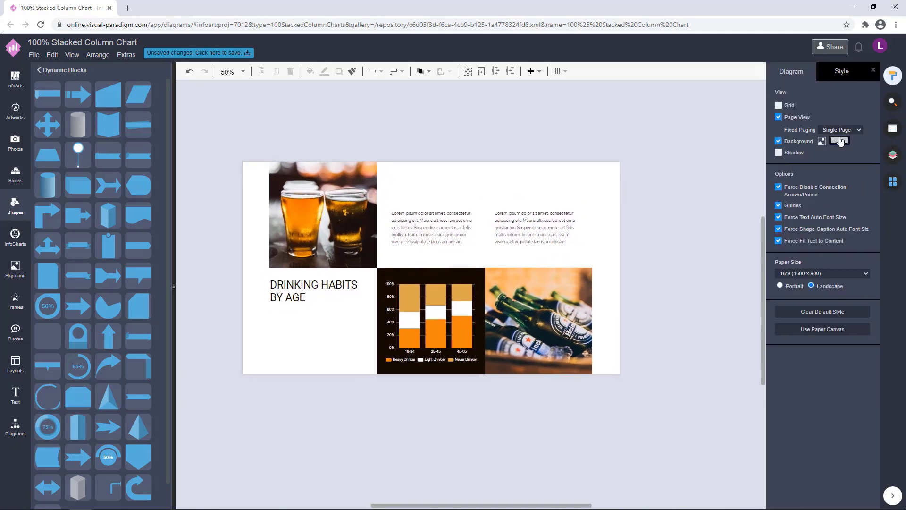
Try a golden-yellow page background and undo it.
left_click(841, 141)
left_click(795, 178)
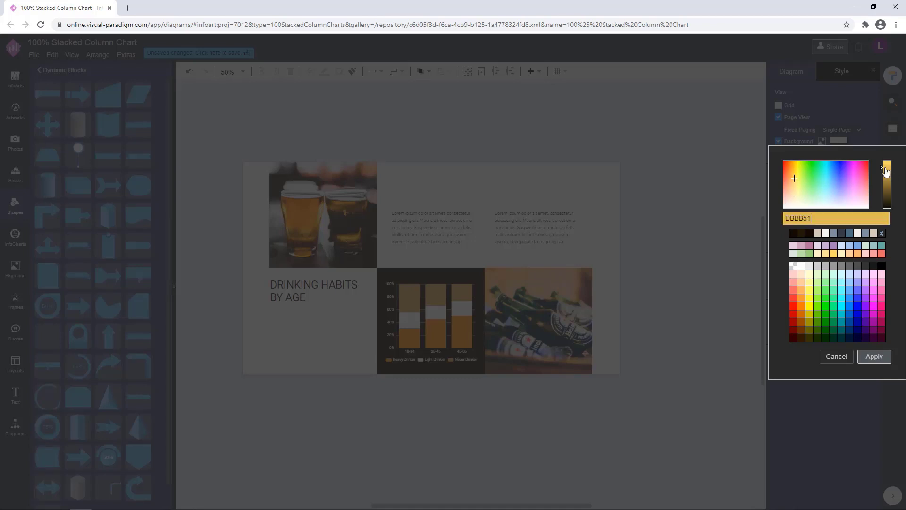
left_click(878, 356)
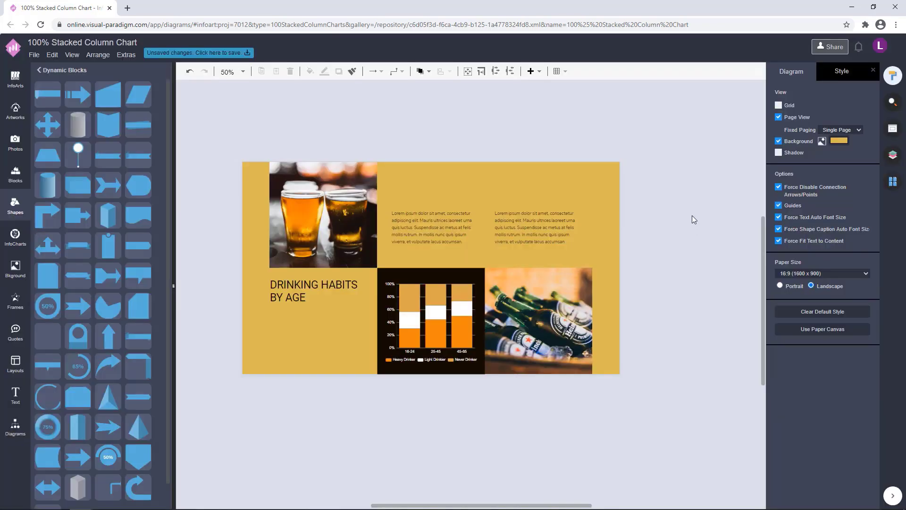
key("ctrl+z")
left_click_drag(706, 187, 699, 206)
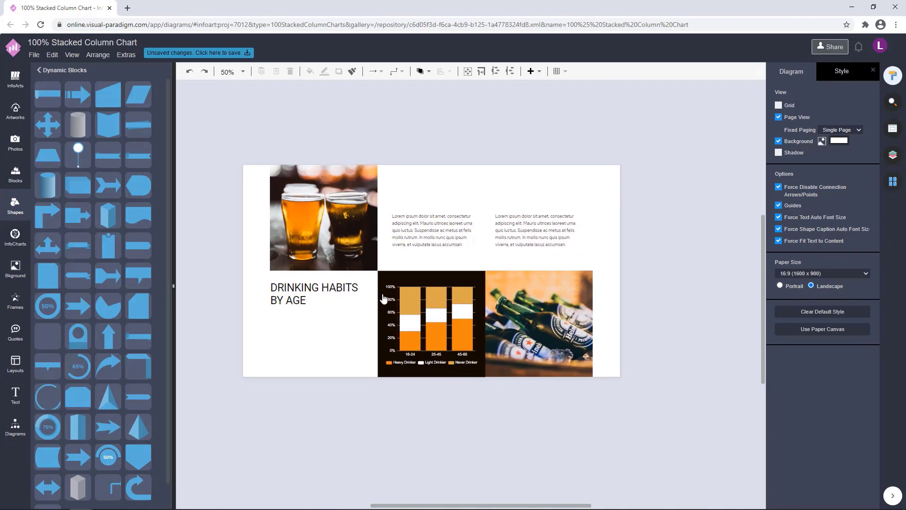
Place a copy of the Lorem ipsum paragraph below the DRINKING HABITS BY AGE title, aligned with its left edge.
left_click(315, 286)
left_click(531, 140)
left_click_drag(570, 151, 565, 148)
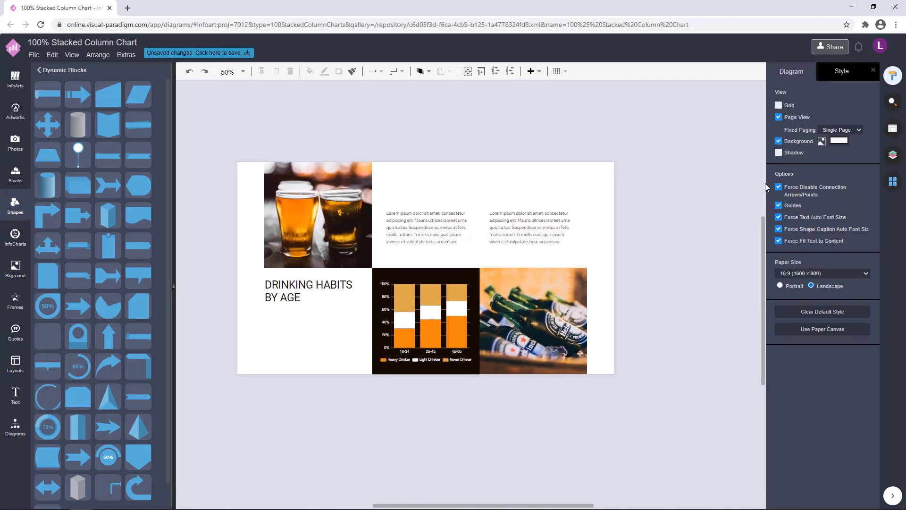
scroll(694, 204, "up", 1)
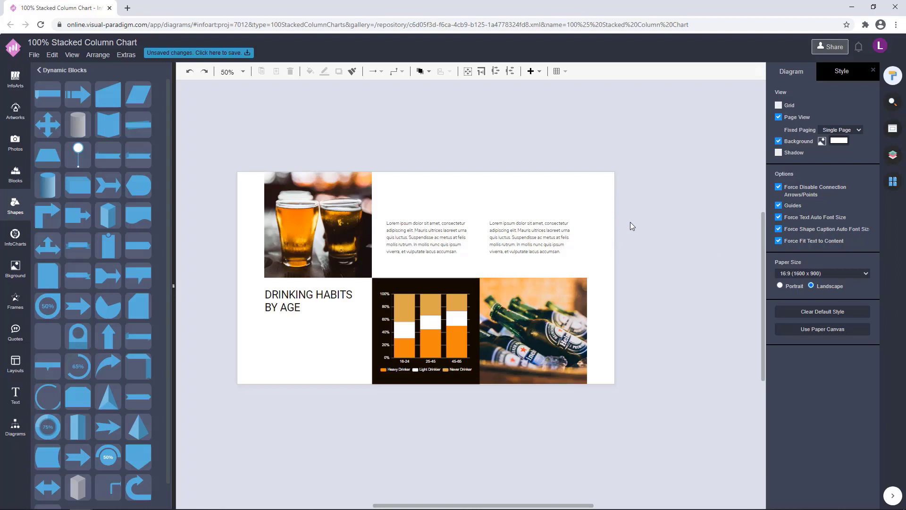
left_click_drag(668, 222, 669, 233)
left_click_drag(435, 247, 325, 374)
left_click(329, 420)
left_click_drag(337, 427, 341, 422)
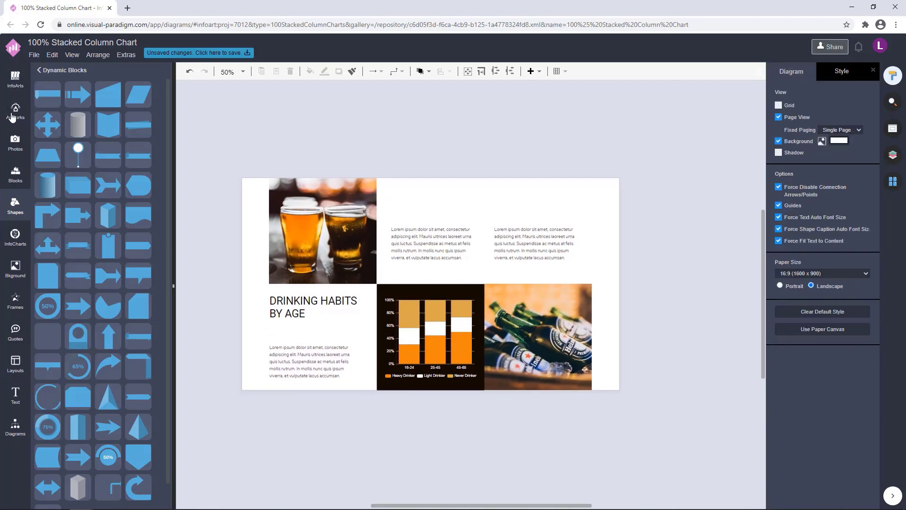
Add a thin horizontal rectangle bar, about 377 by 7 pt, between the title and the paragraph below it.
left_click(13, 118)
left_click(18, 210)
left_click_drag(250, 123, 250, 123)
left_click_drag(269, 134, 251, 123)
left_click_drag(376, 123, 375, 138)
left_click_drag(506, 141, 324, 318)
left_click_drag(314, 142, 333, 332)
scroll(334, 331, "up", 5)
left_click_drag(414, 333, 395, 330)
Fill the thin bar below the title with the recently used golden yellow.
left_click(785, 72)
left_click(865, 137)
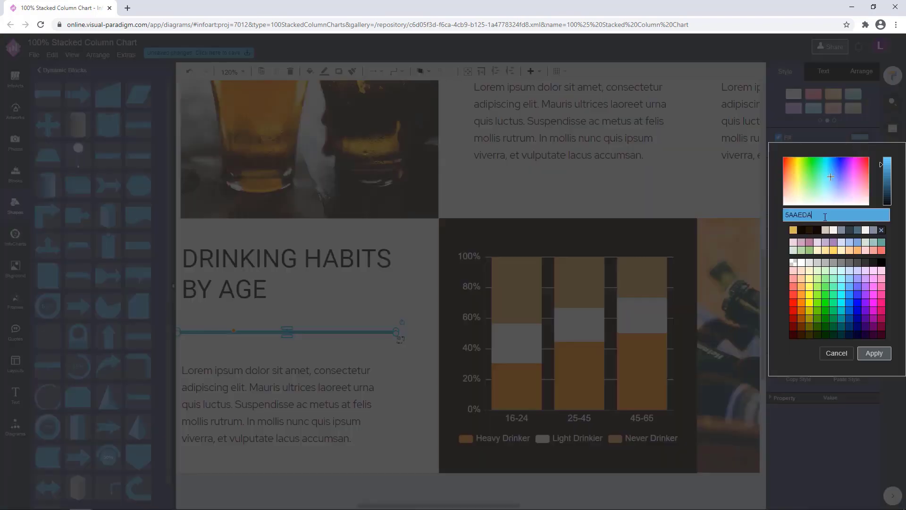
left_click(793, 231)
left_click(874, 353)
left_click(414, 467)
scroll(405, 443, "down", 4)
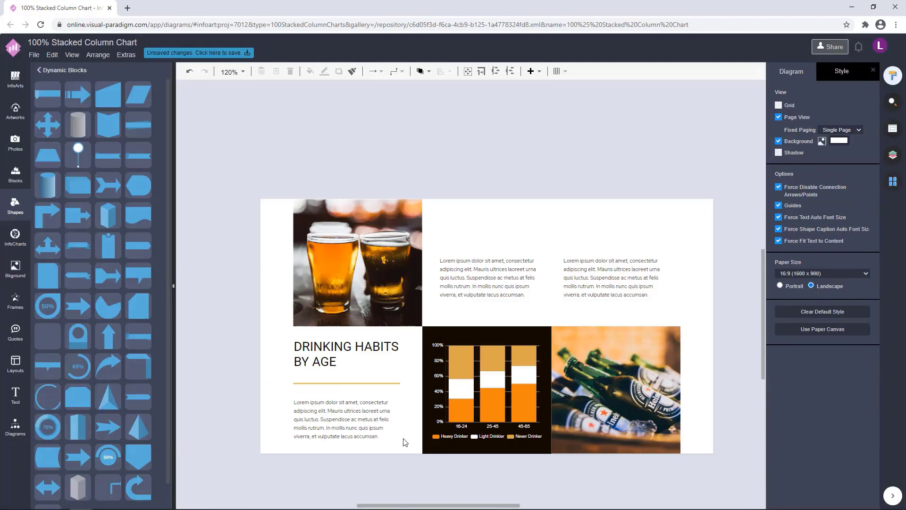
Nudge the Lorem ipsum paragraph below the title slightly upward, closer to the bar.
scroll(399, 444, "up", 2)
left_click(355, 358)
left_click_drag(327, 360, 327, 361)
left_click(384, 445)
left_click(355, 410)
key("Up")
key("Up")
key("Up")
key("Up")
key("Up")
left_click(384, 459)
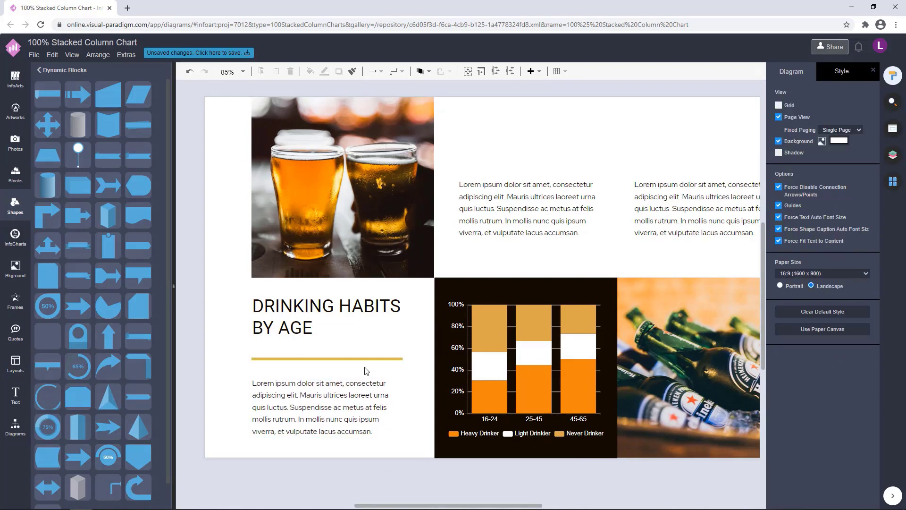
Nudge the thin bar below the title slightly upward.
left_click(365, 359)
key("Up")
key("Up")
key("Up")
key("Up")
left_click(377, 451)
scroll(413, 469, "down", 3)
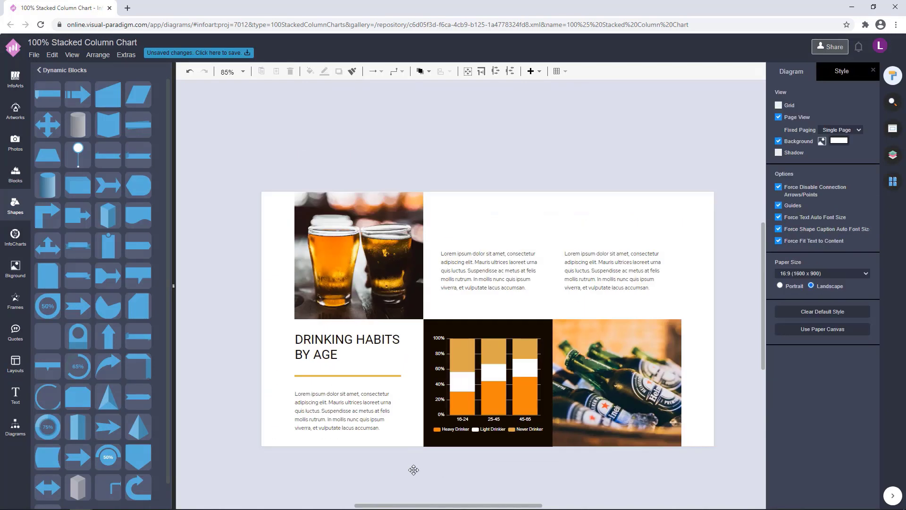
Place a copy of the thin bar above each upper Lorem ipsum paragraph and shift the bars and paragraphs lower as a group.
left_click_drag(321, 347, 582, 206)
left_click(512, 198)
left_click_drag(675, 244, 348, 157)
left_click_drag(430, 216, 432, 230)
left_click_drag(662, 220, 678, 231)
left_click_drag(666, 272, 357, 169)
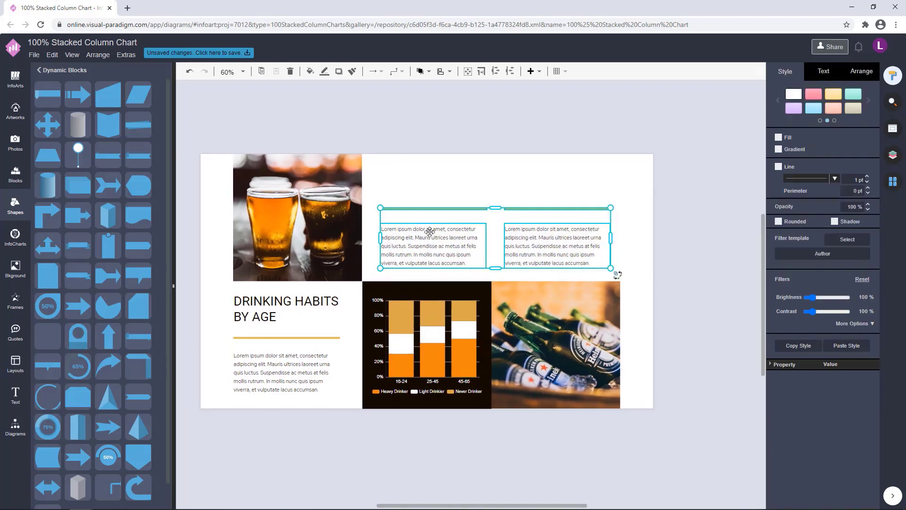
left_click_drag(430, 231, 430, 231)
left_click(693, 261)
left_click_drag(682, 269, 359, 175)
left_click_drag(437, 238, 438, 236)
left_click_drag(692, 262, 696, 251)
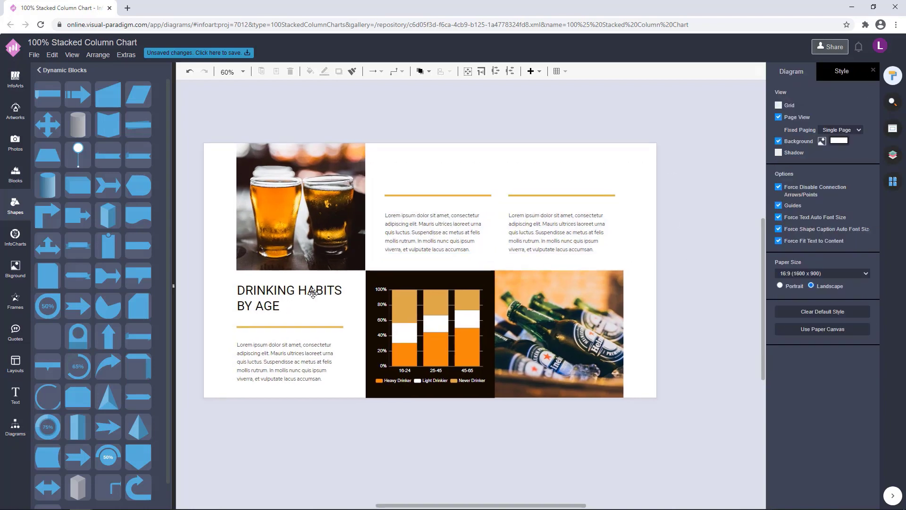
Recolour the block behind the chart to a dark brown based on a67c00.
left_click(312, 293)
left_click(745, 235)
left_click(475, 275)
left_click(860, 137)
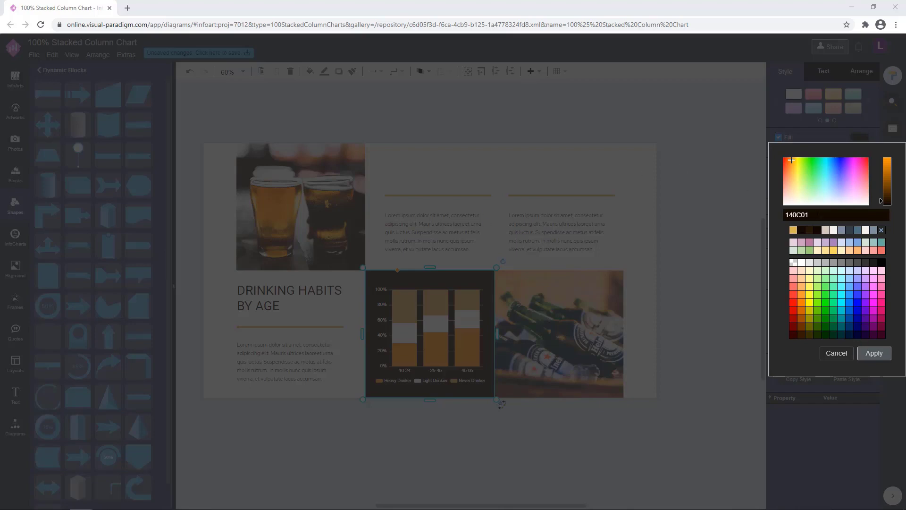
left_click_drag(814, 215, 725, 219)
type("a67c00")
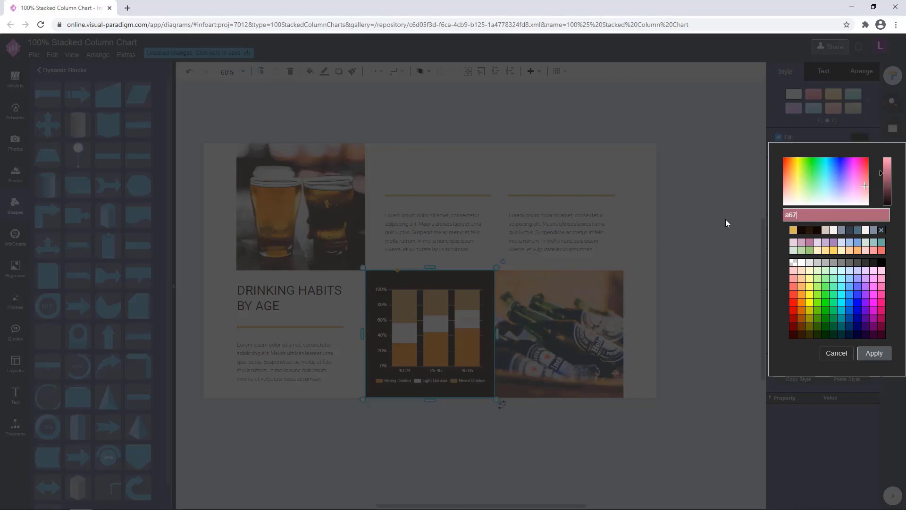
left_click(874, 353)
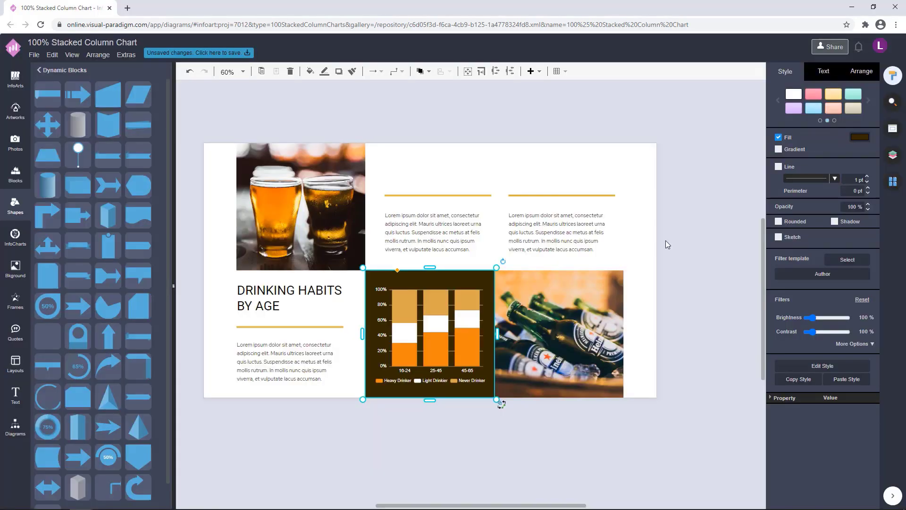
left_click(686, 239)
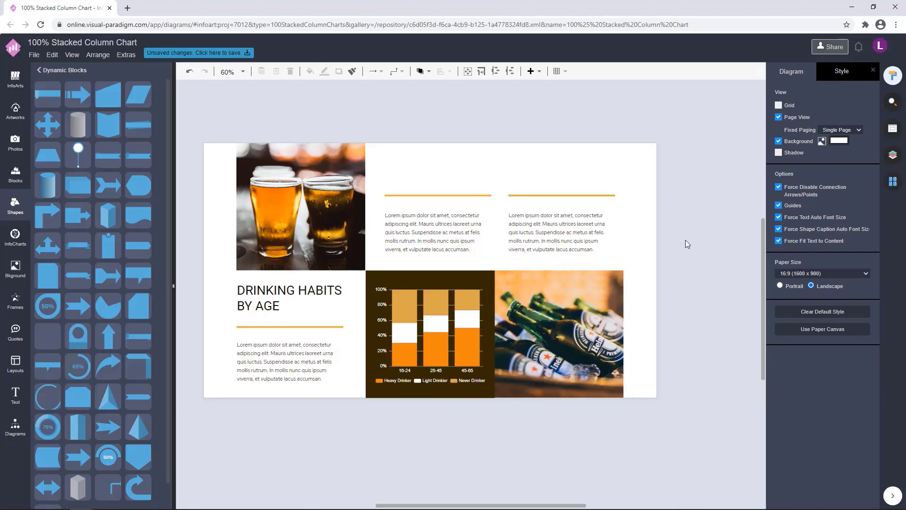
Set the fill of all three thin bars to a67c00.
left_click(484, 195)
left_click(332, 327, "shift")
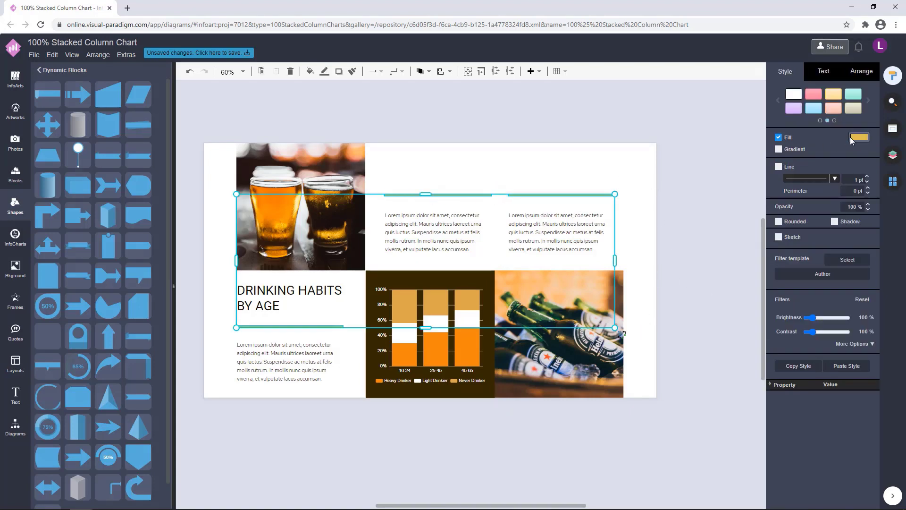
left_click(860, 136)
left_click(823, 229)
type("a67c00")
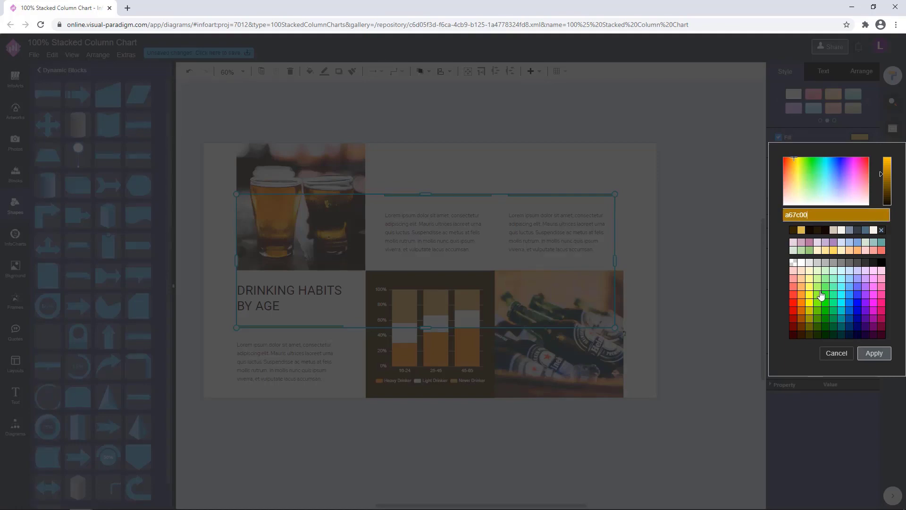
left_click(874, 355)
Set the chart's Never Drinker series colour to BF9B30.
left_click(444, 339)
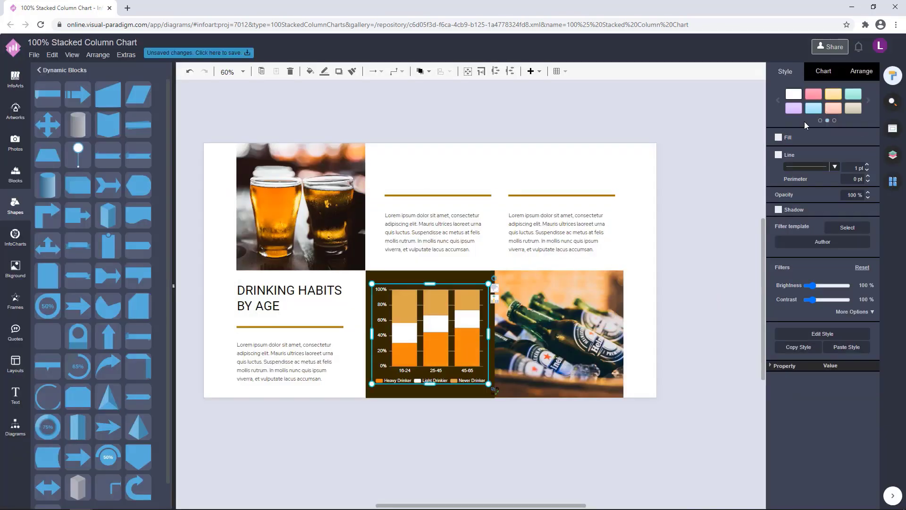
left_click(826, 73)
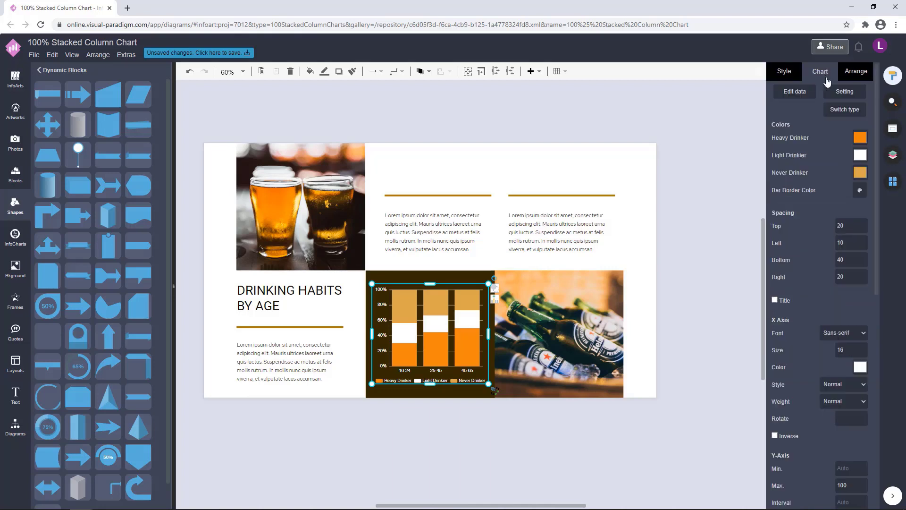
left_click(862, 174)
double_click(852, 290)
left_click_drag(829, 274, 800, 273)
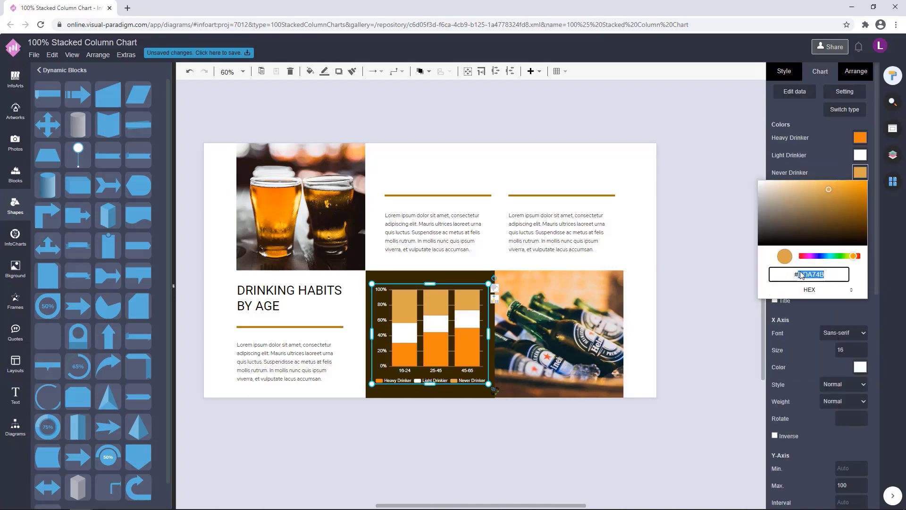
type("CF9B30")
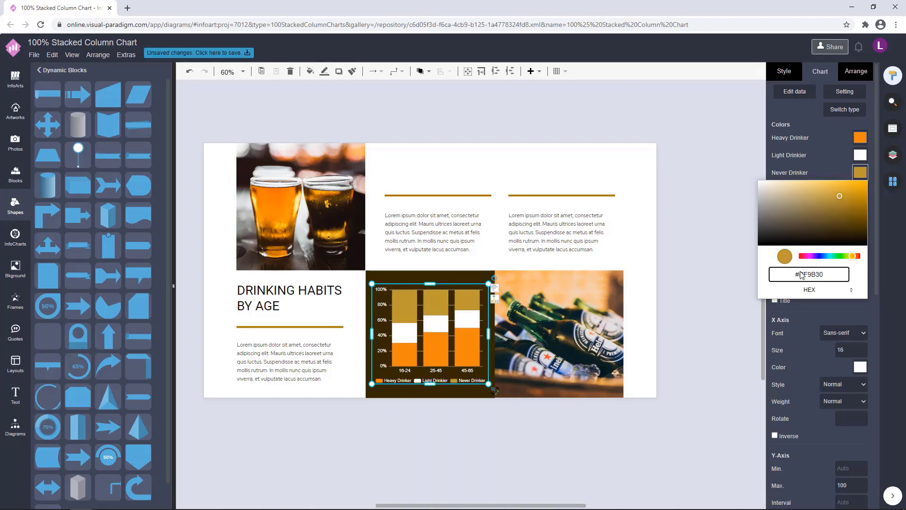
key("Return")
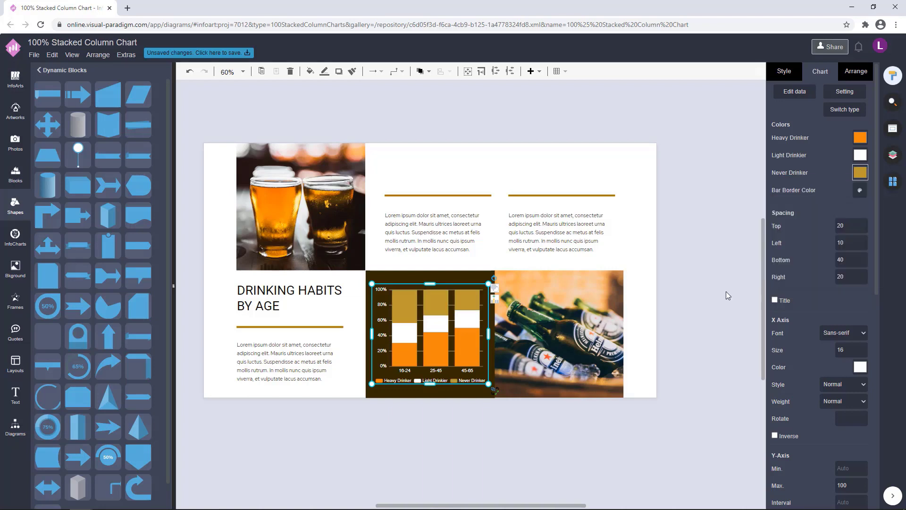
left_click(695, 294)
Set the chart's Heavy Drinker series colour to FFB300.
left_click(457, 354)
left_click(859, 137)
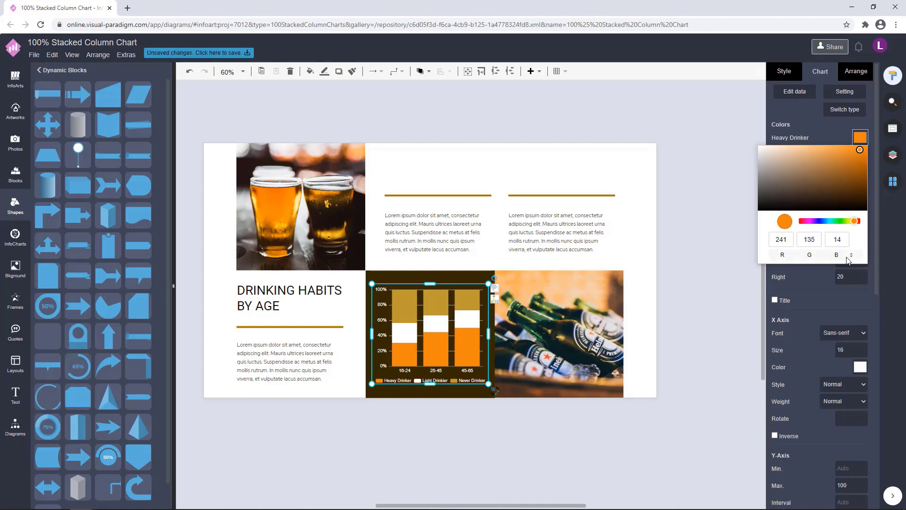
left_click_drag(835, 243, 803, 243)
type("FA500")
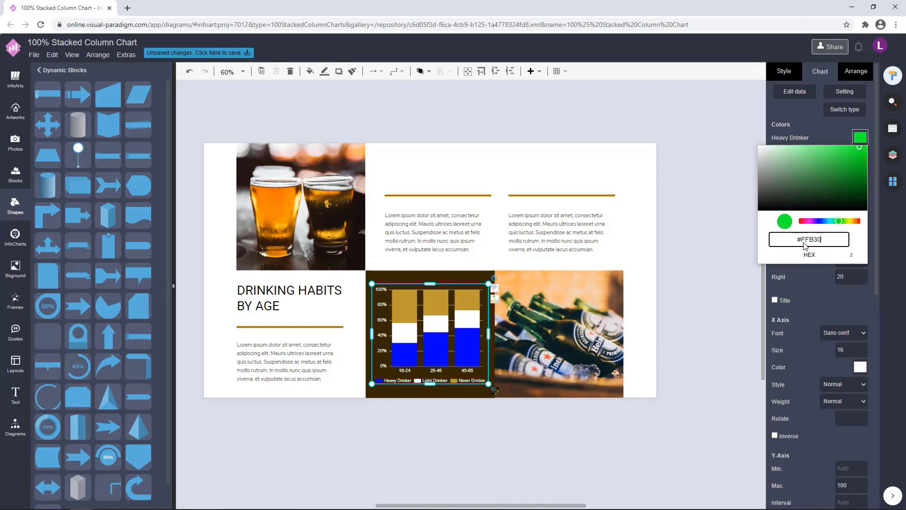
key("Return")
left_click(691, 293)
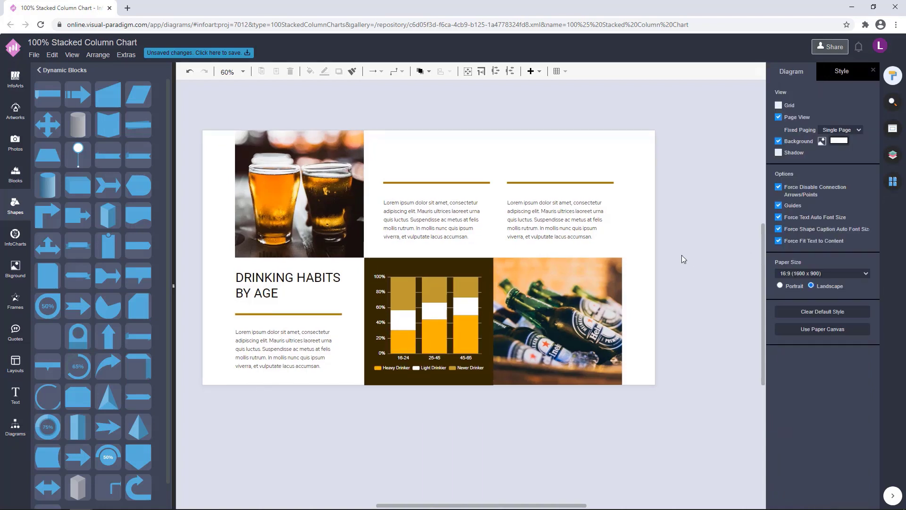
Set the fill of all three thin bars to ffb300.
left_click(471, 183)
left_click(542, 182, "shift")
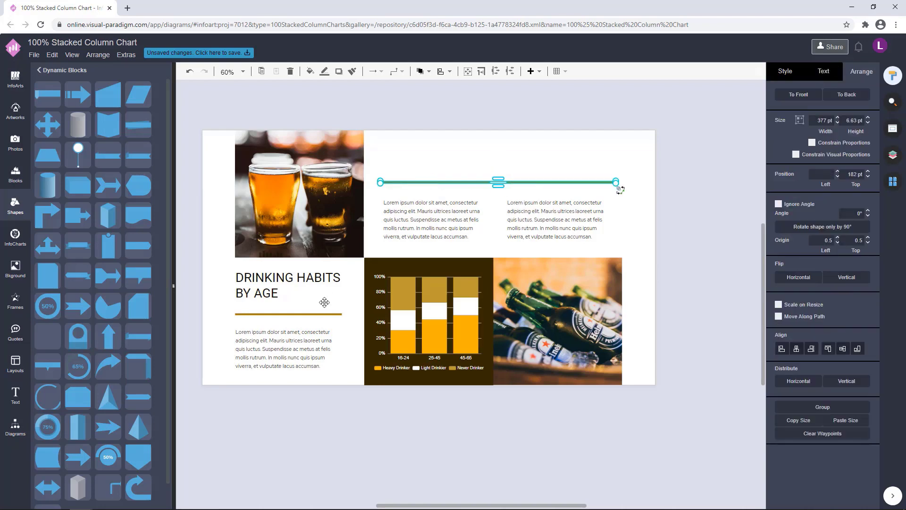
left_click(322, 314, "shift")
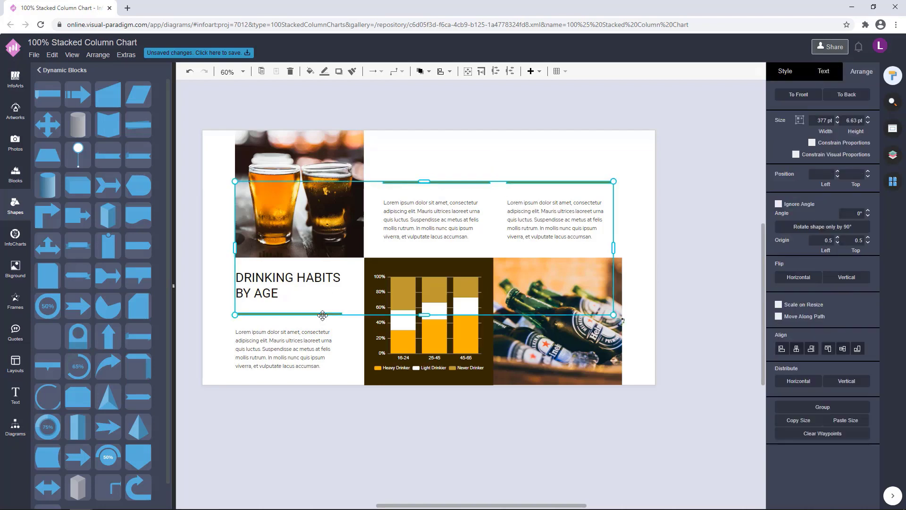
left_click(811, 76)
left_click(776, 77)
left_click(859, 138)
type("ffb300")
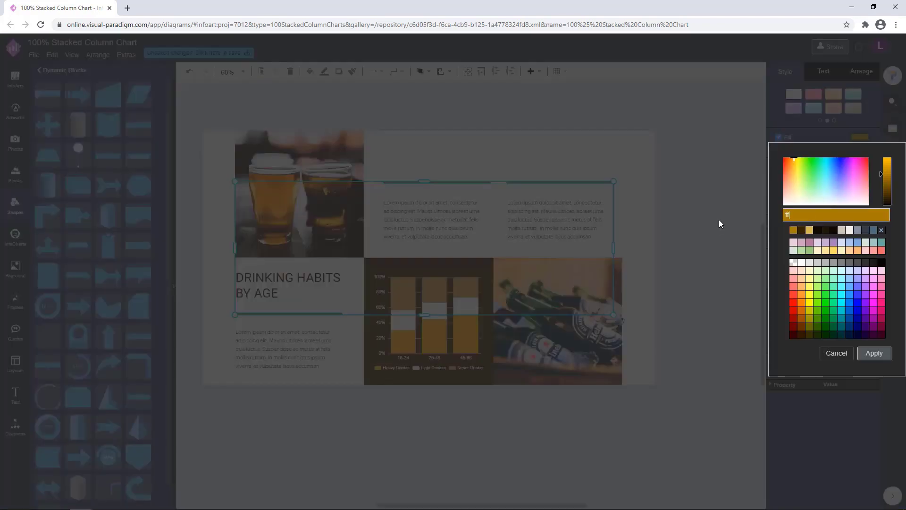
left_click(874, 355)
left_click(683, 267)
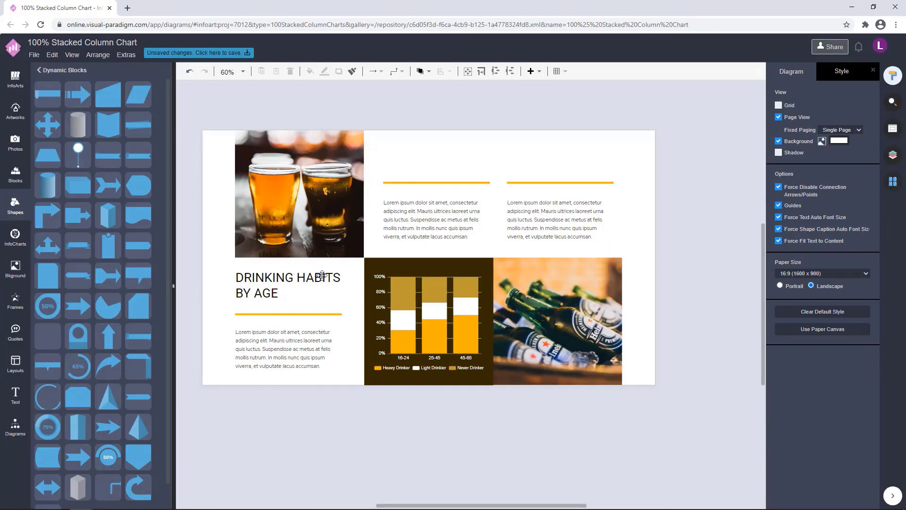
left_click(488, 275)
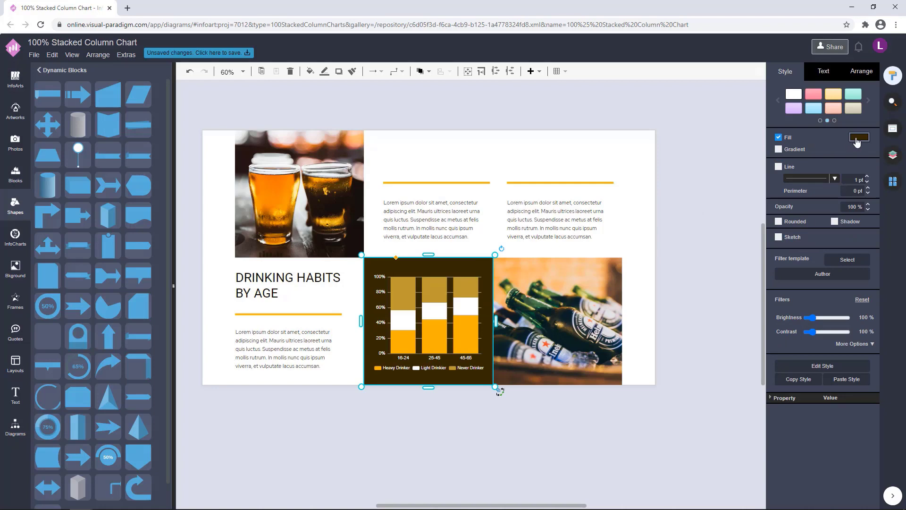
left_click(860, 137)
left_click(836, 353)
Change the font colour of the DRINKING HABITS BY AGE title to the recently used dark gold.
left_click(304, 287)
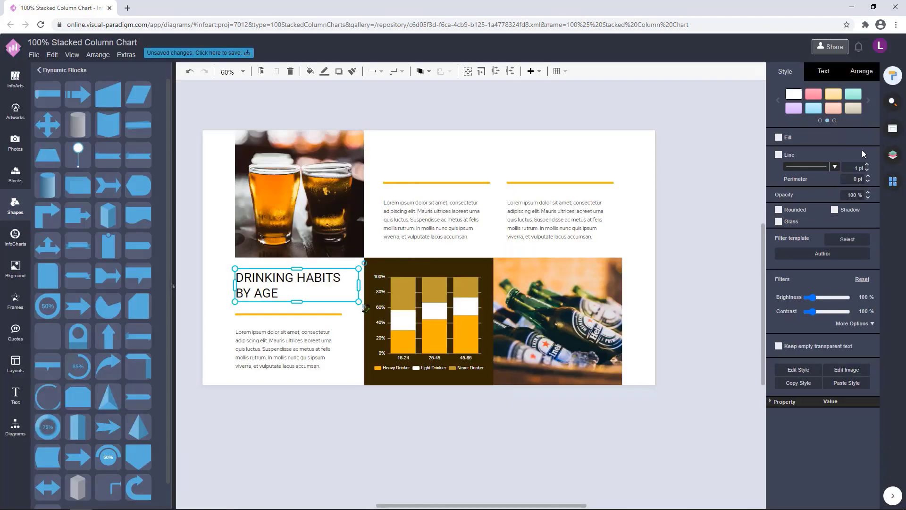
left_click(821, 79)
left_click(867, 180)
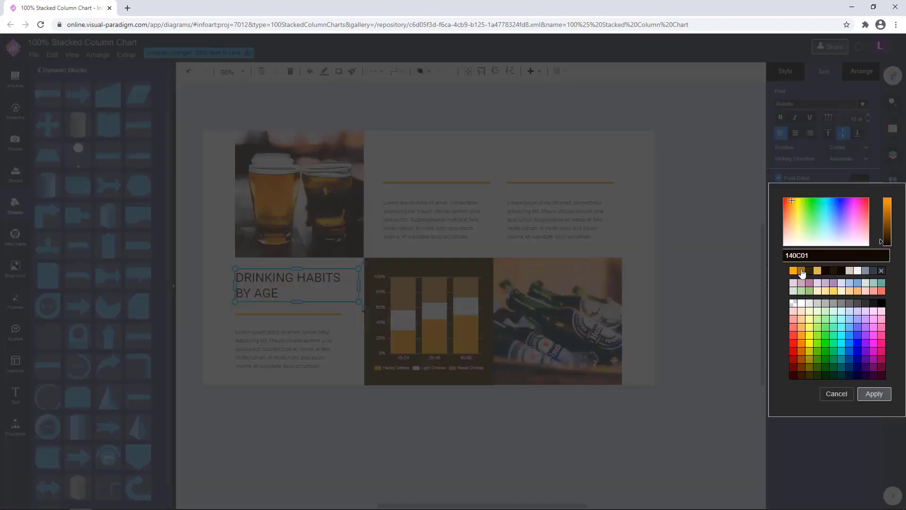
left_click(802, 272)
left_click(874, 394)
left_click(684, 293)
left_click(300, 273)
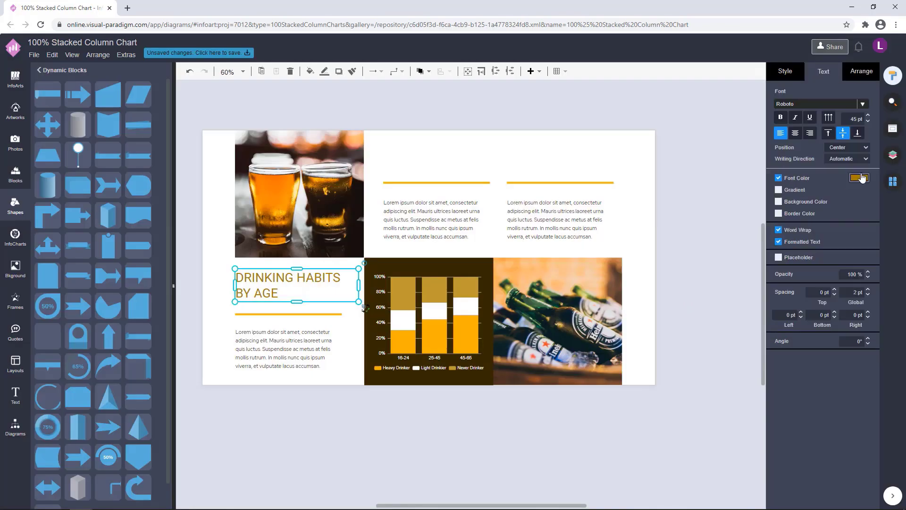
Change the font colour of the DRINKING HABITS BY AGE title to the recently used dark brown.
left_click(862, 177)
left_click(815, 272)
left_click(868, 396)
left_click_drag(714, 307, 710, 294)
Try the Alatsi and Alata fonts on the DRINKING HABITS BY AGE title.
left_click(291, 273)
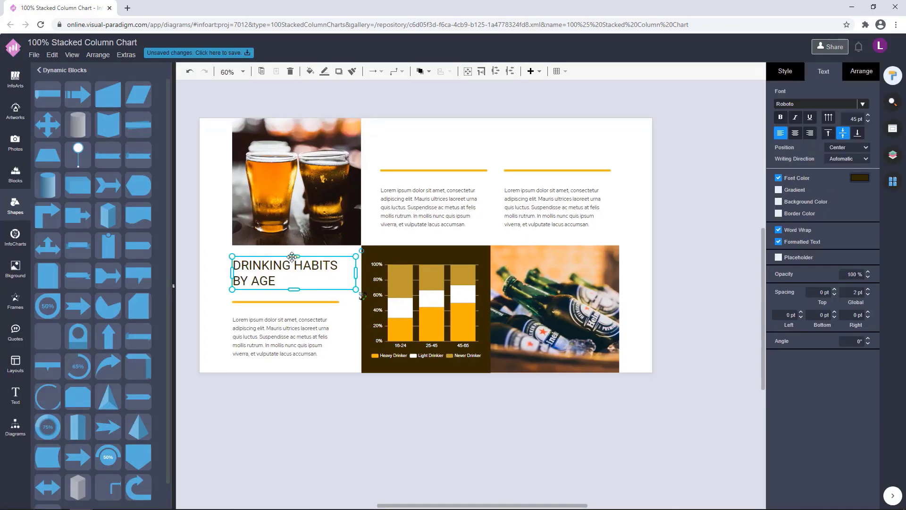
left_click(863, 104)
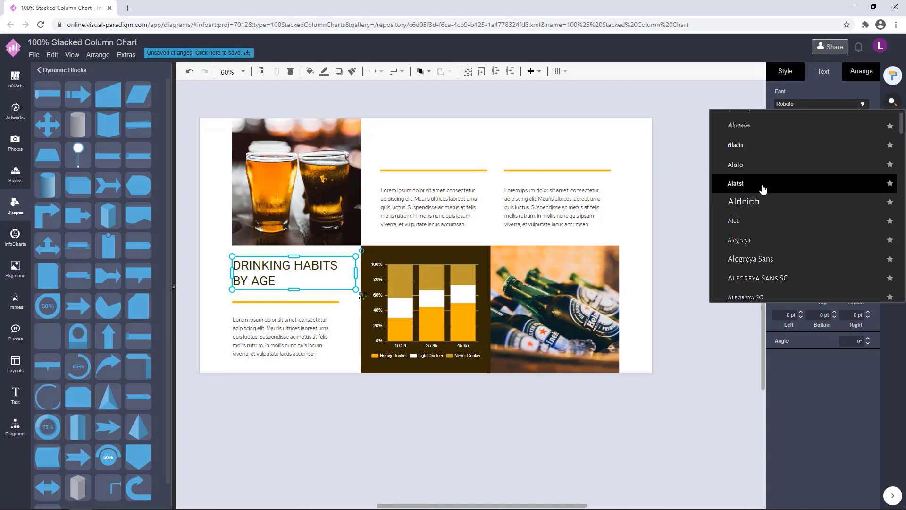
left_click(763, 185)
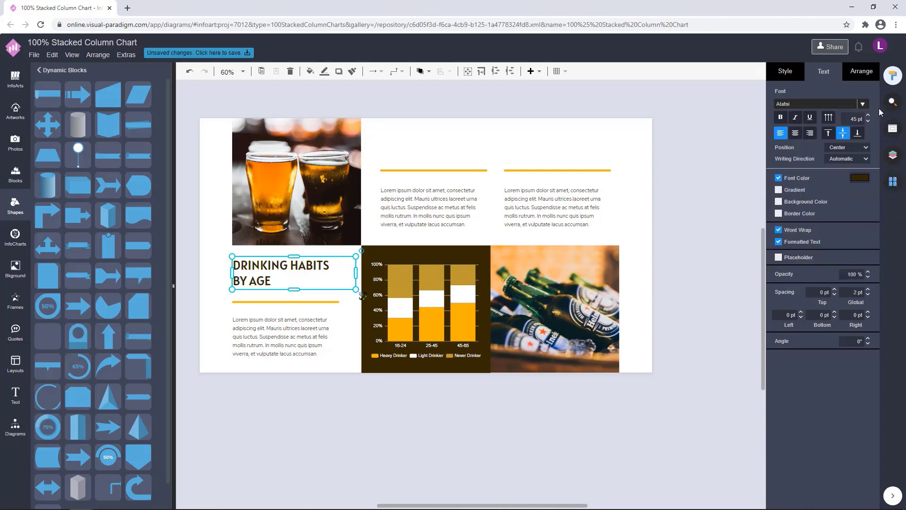
left_click(862, 104)
left_click(721, 164)
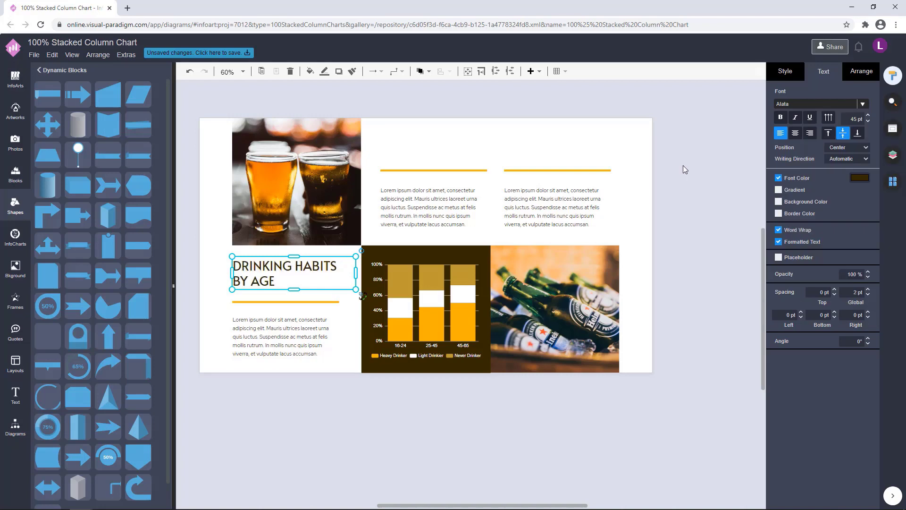
left_click(707, 121)
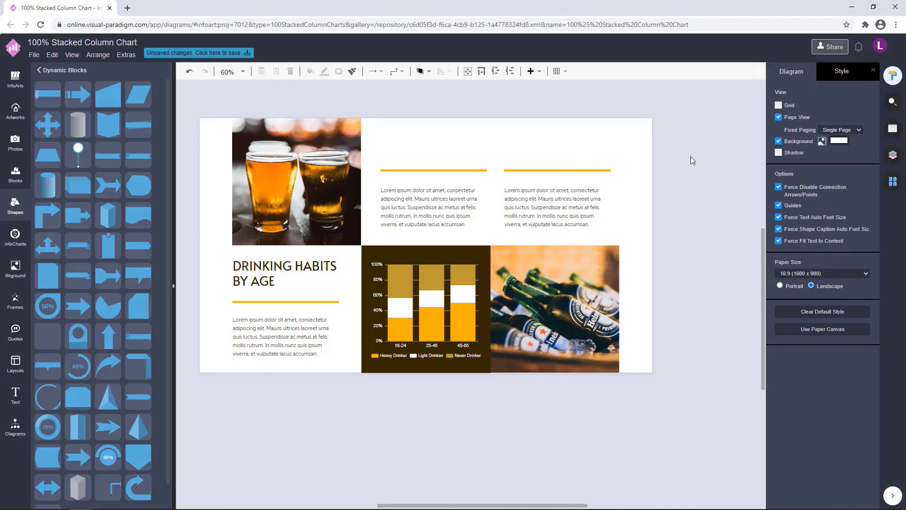
Set the font of the DRINKING HABITS BY AGE title to Alatsi.
left_click(264, 280)
left_click(863, 104)
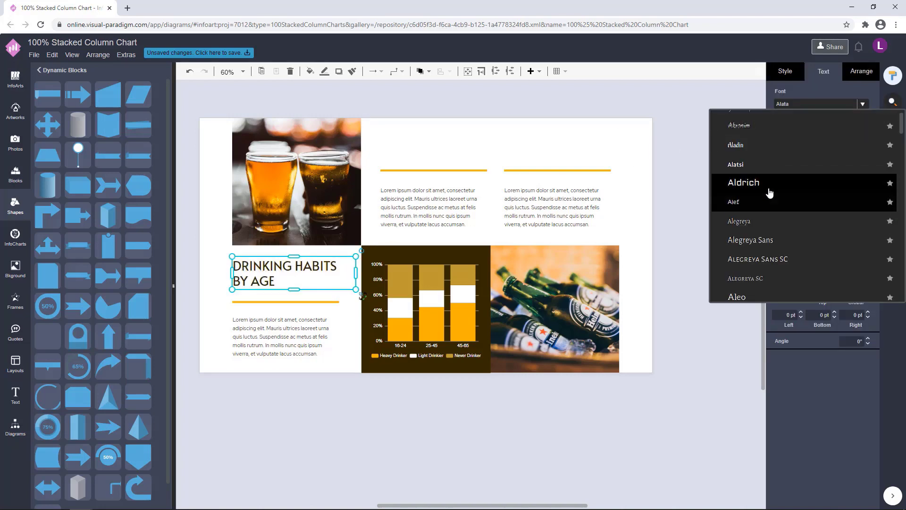
left_click(760, 166)
left_click(668, 194)
left_click(259, 278)
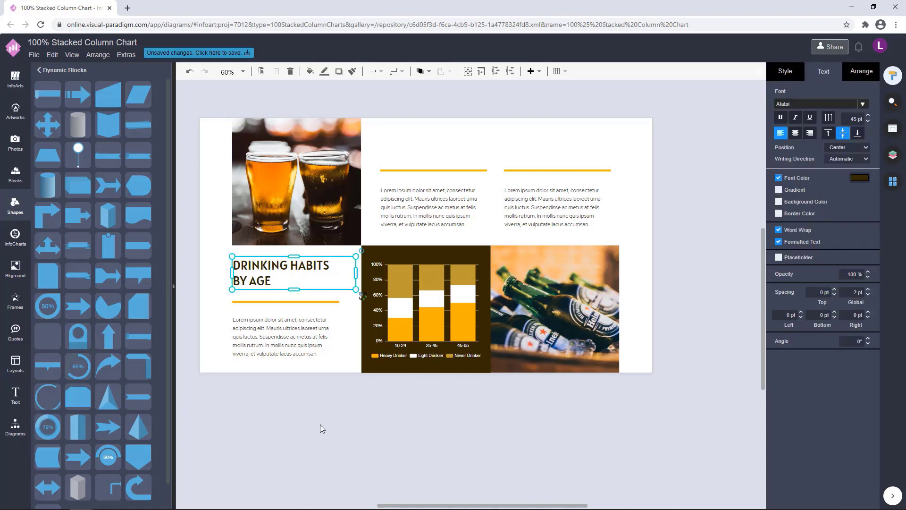
left_click(321, 424)
left_click_drag(518, 429, 520, 442)
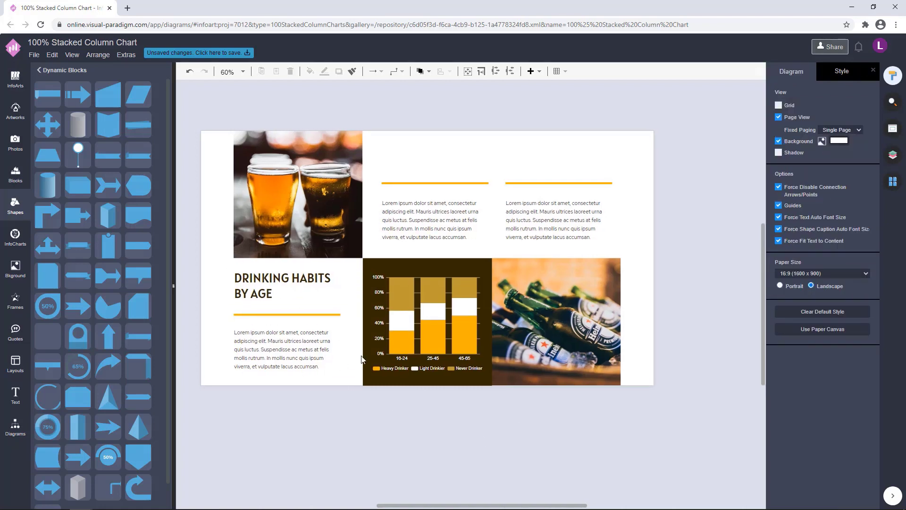
Recolour only the words BY AGE in the title with the recently used dark gold.
double_click(254, 288)
left_click_drag(277, 298, 236, 296)
left_click(859, 180)
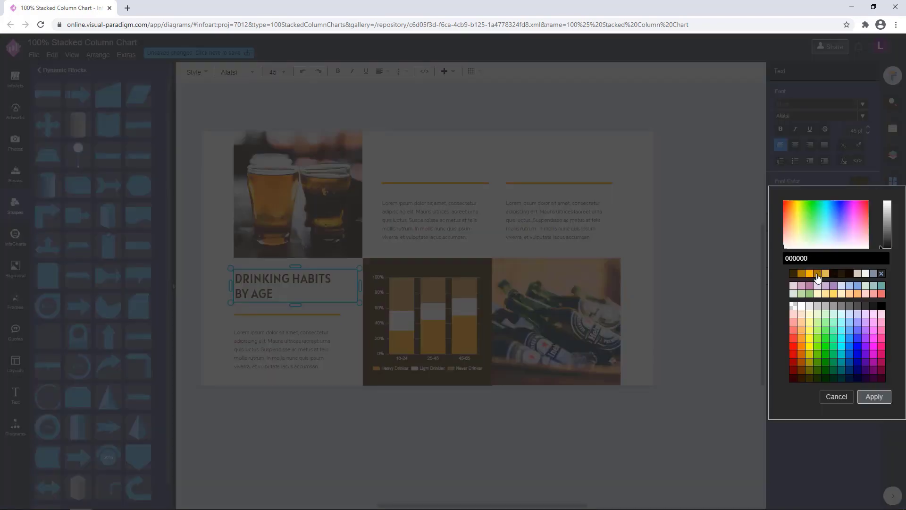
left_click(810, 274)
left_click(874, 397)
left_click(696, 331)
left_click_drag(379, 413, 372, 423)
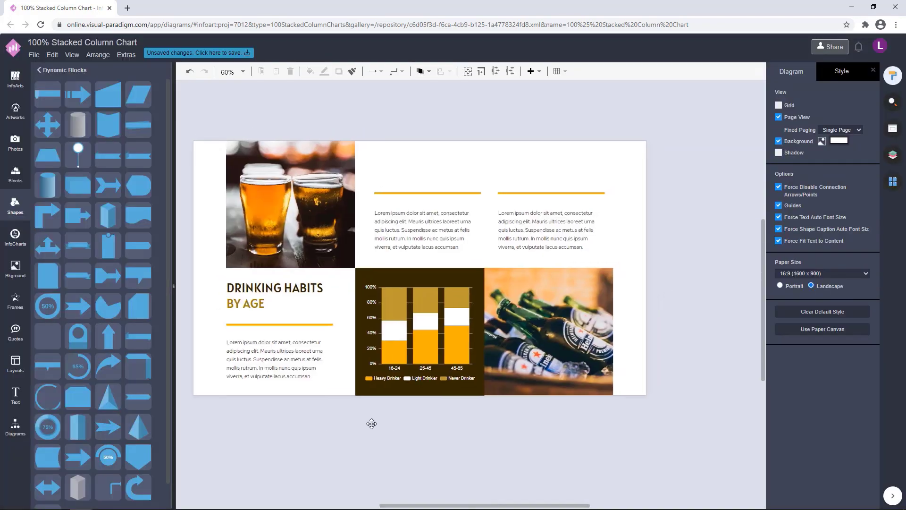
left_click_drag(694, 279, 706, 259)
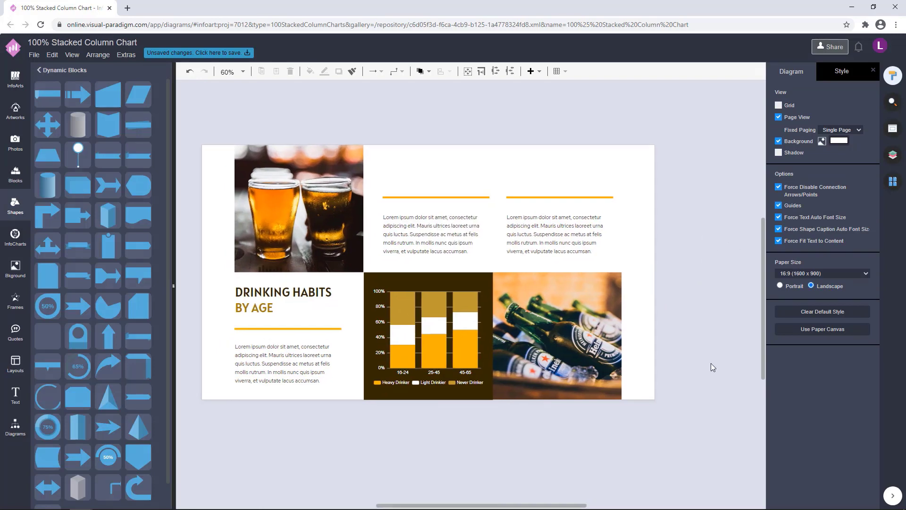
Search the artworks for beer and place a small outlined beer mug icon above the middle column's divider bar.
left_click(15, 112)
type("b")
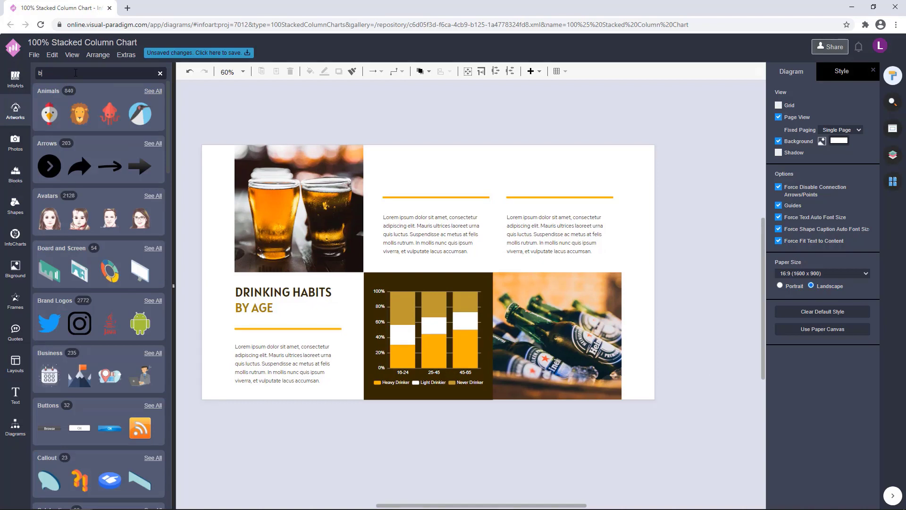
type("eer")
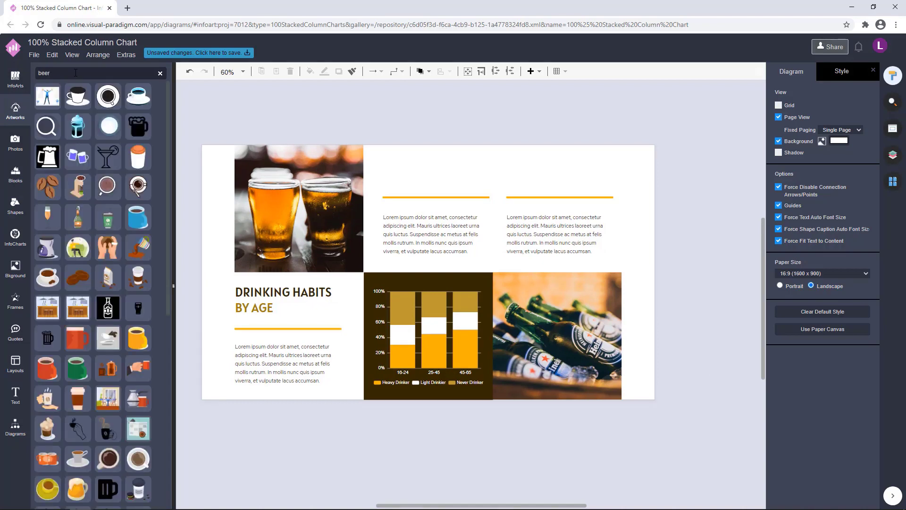
scroll(106, 247, "down", 8)
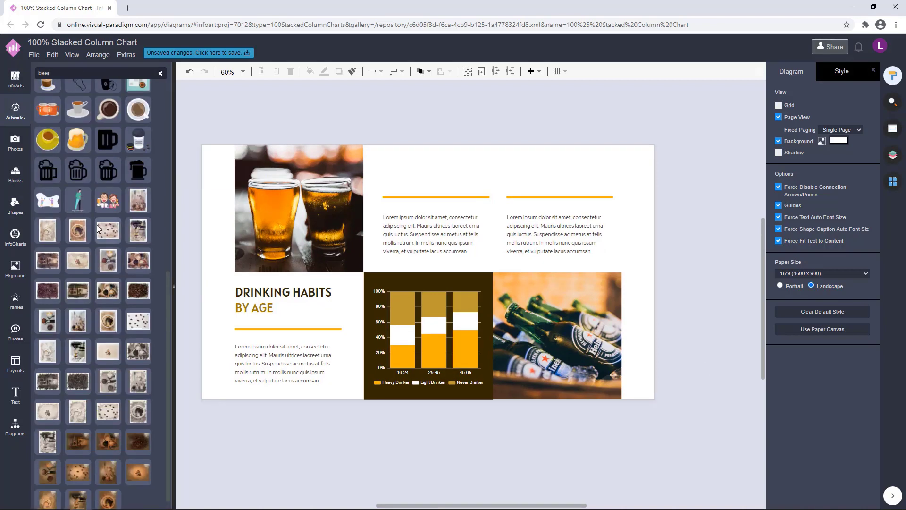
left_click_drag(78, 170, 432, 149)
left_click_drag(466, 192, 431, 177)
Set the beer mug icon's outline colour to FFB300.
left_click(786, 70)
left_click(794, 110)
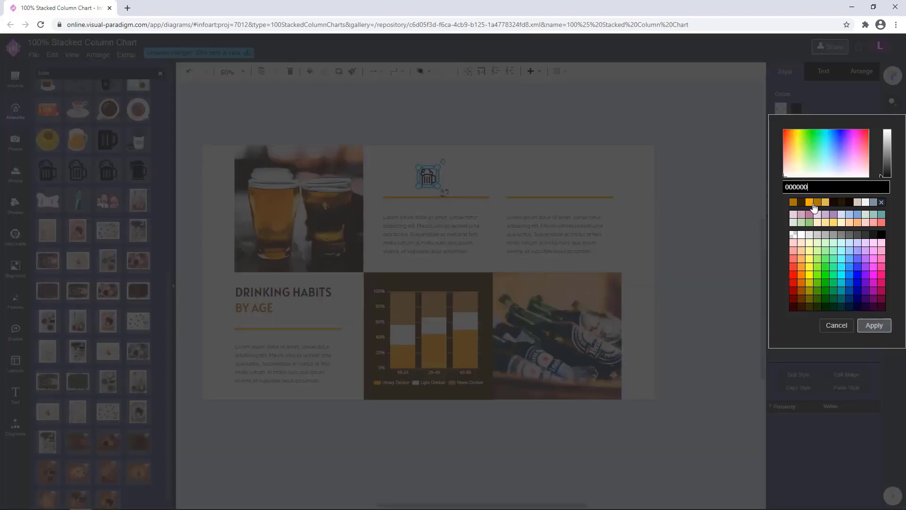
left_click(809, 202)
left_click(874, 325)
left_click(651, 170)
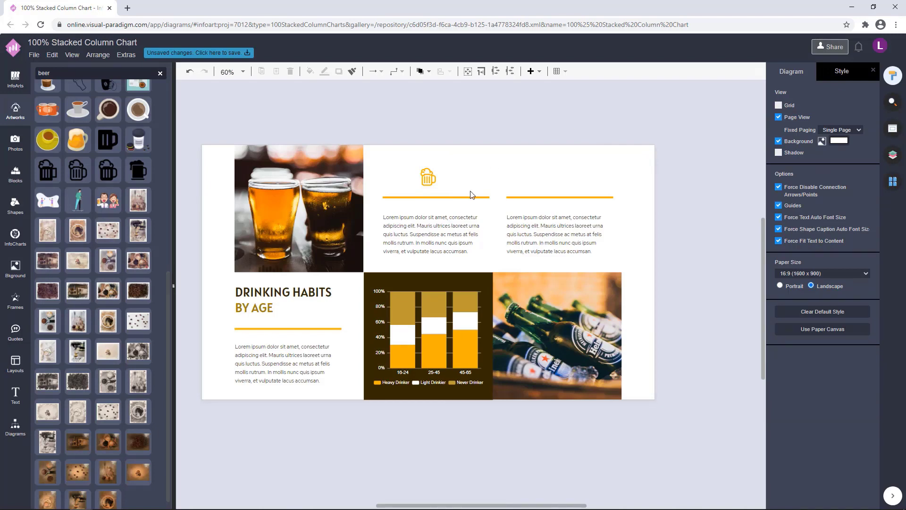
Change the beer mug icon's outline colour to the recently used dark gold.
left_click(426, 180)
left_click(798, 109)
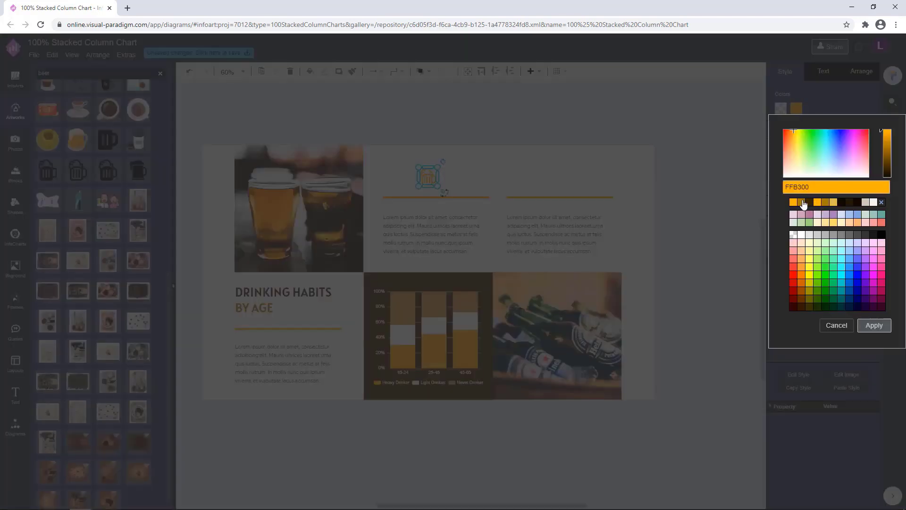
left_click(803, 202)
left_click(874, 325)
left_click(475, 207)
Duplicate the beer mug icon above the divider bar of the rightmost Lorem ipsum paragraph.
left_click_drag(431, 178, 563, 178)
left_click(620, 174)
left_click(685, 183)
scroll(686, 184, "down", 1)
left_click_drag(691, 186, 688, 204)
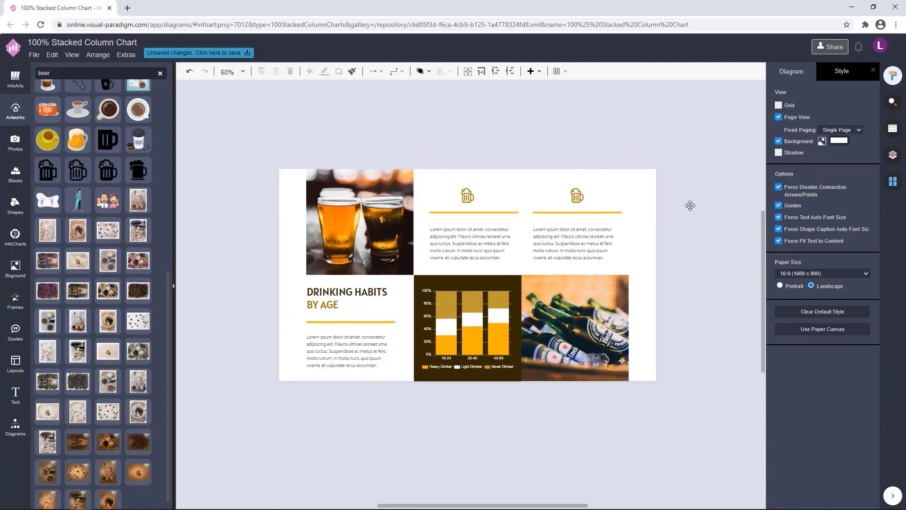
scroll(681, 202, "up", 1)
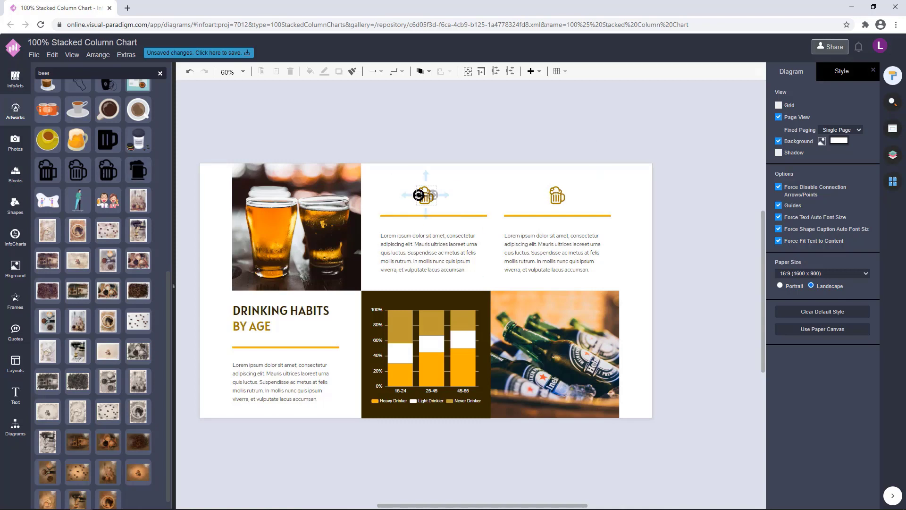
Fill the interior of the beer mug icon above the middle paragraph with the same dark gold as its outline.
left_click_drag(421, 195, 419, 195)
left_click(782, 110)
left_click(791, 204)
left_click(871, 323)
left_click(291, 161)
Fill the interior of the duplicated beer mug icon above the rightmost paragraph with the same dark gold.
left_click(556, 194)
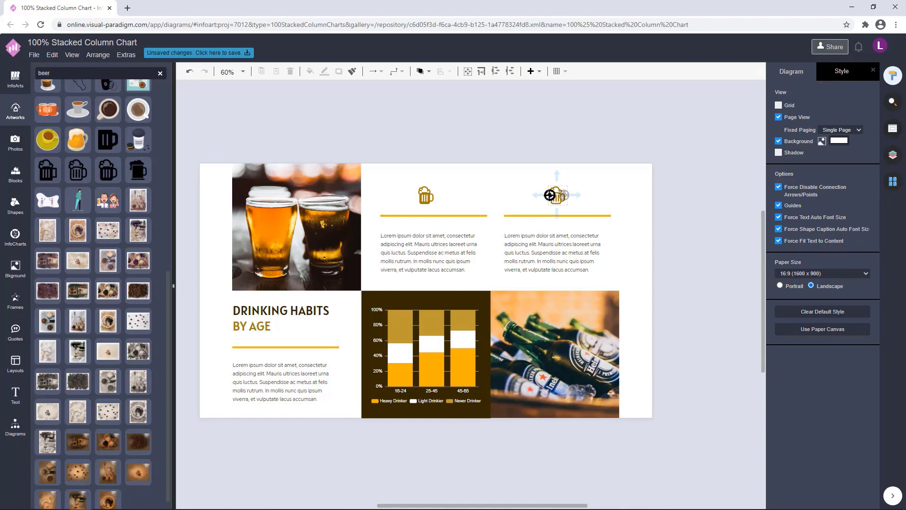
left_click(782, 110)
left_click(810, 202)
left_click(879, 327)
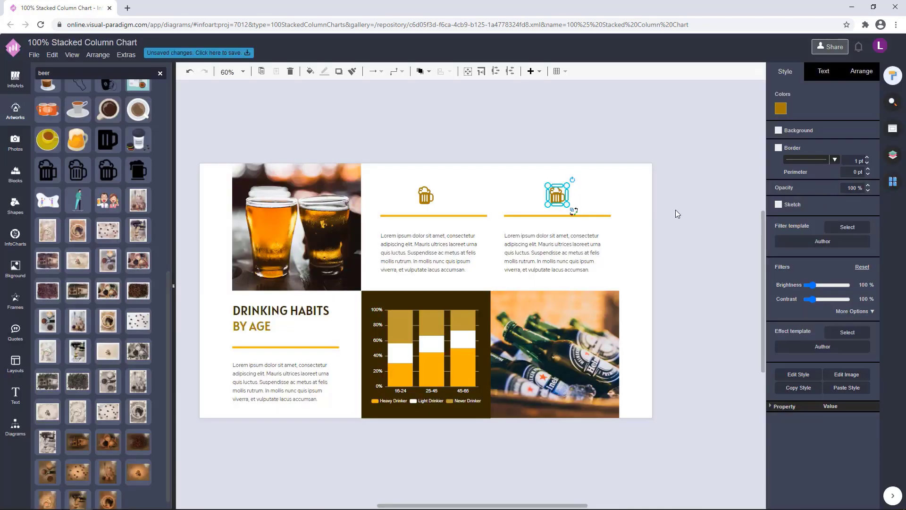
left_click(701, 243)
mouse_move(700, 243)
left_mouse_down()
mouse_move(695, 220)
mouse_move(703, 239)
left_mouse_up()
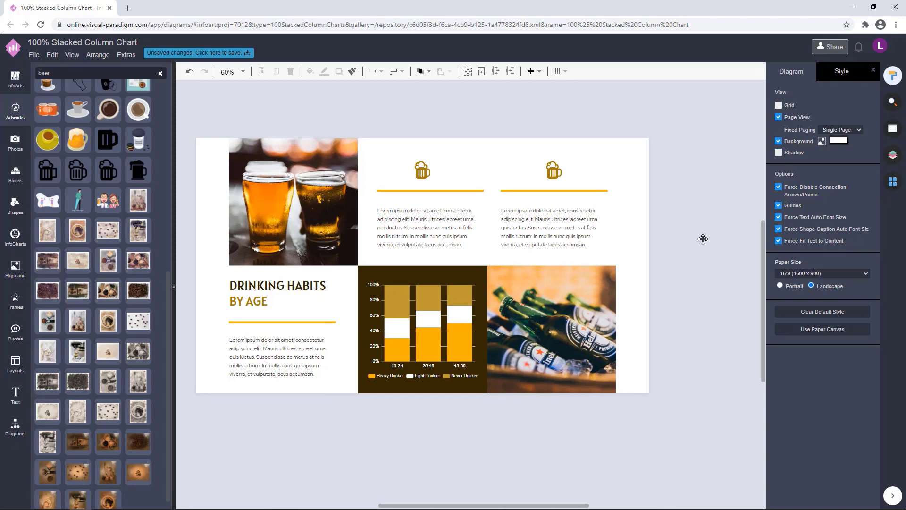
Set the page background to a light beige.
left_click(847, 140)
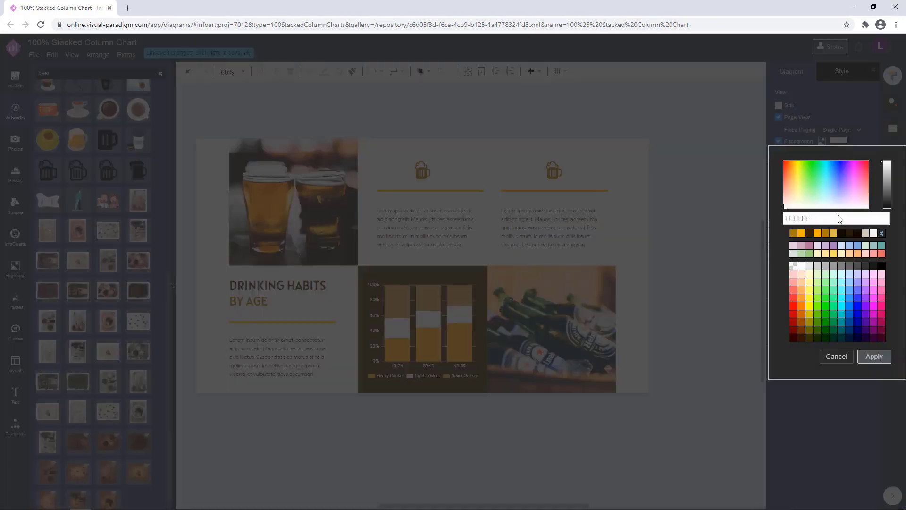
left_click(833, 233)
left_click_drag(797, 187, 793, 205)
left_click_drag(885, 168, 885, 163)
left_click_drag(798, 205, 795, 203)
left_click_drag(885, 165, 885, 164)
left_click(874, 356)
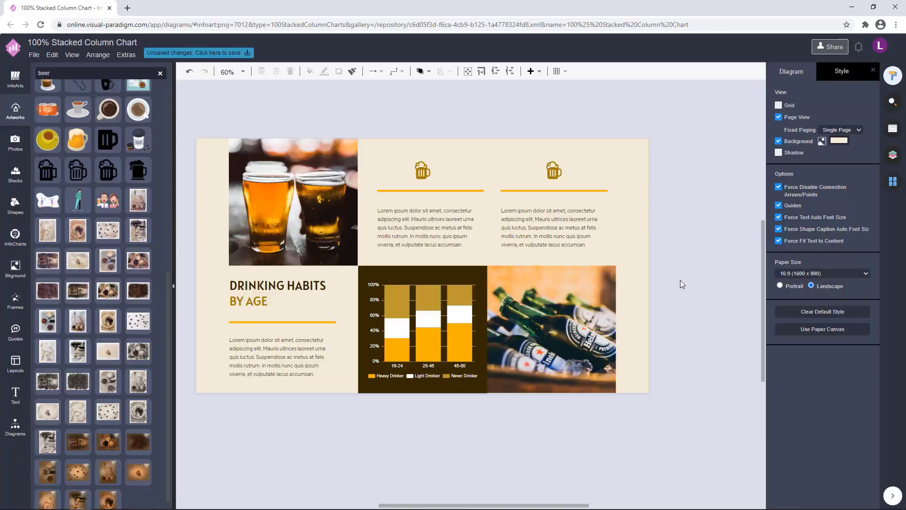
Try lighter cream tints for the page background, including F7F7EB.
left_click(839, 140)
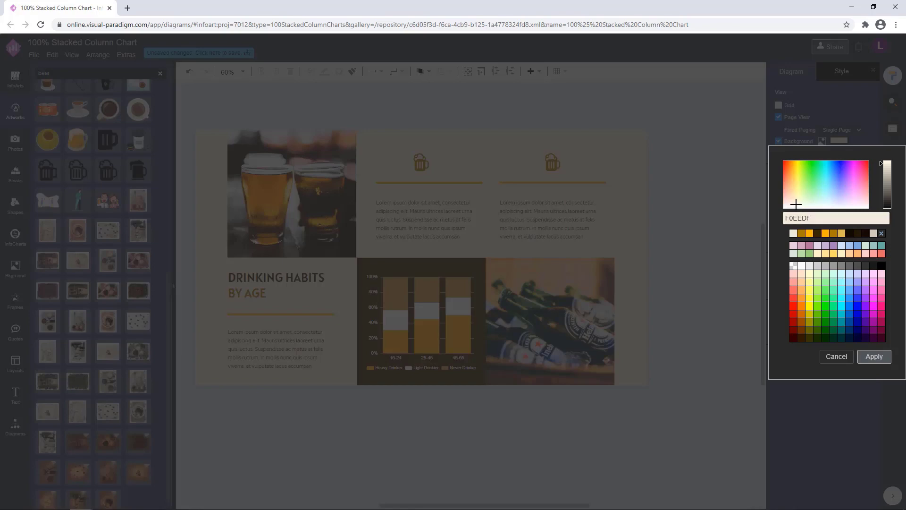
left_click(873, 357)
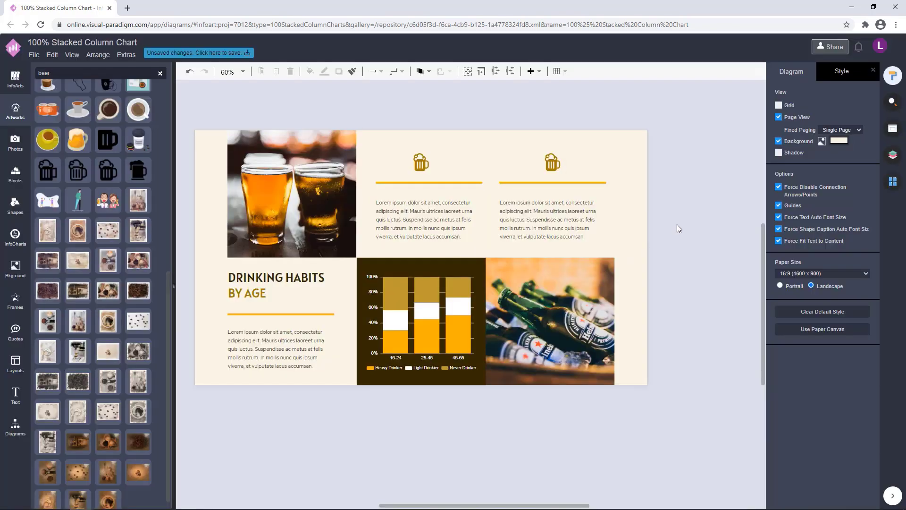
left_click(844, 142)
left_click_drag(798, 204, 797, 206)
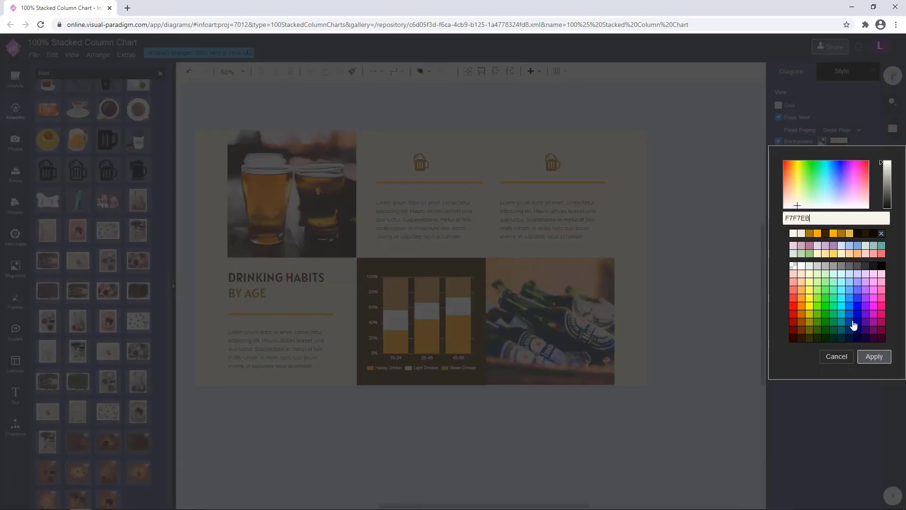
left_click(874, 357)
left_click(840, 140)
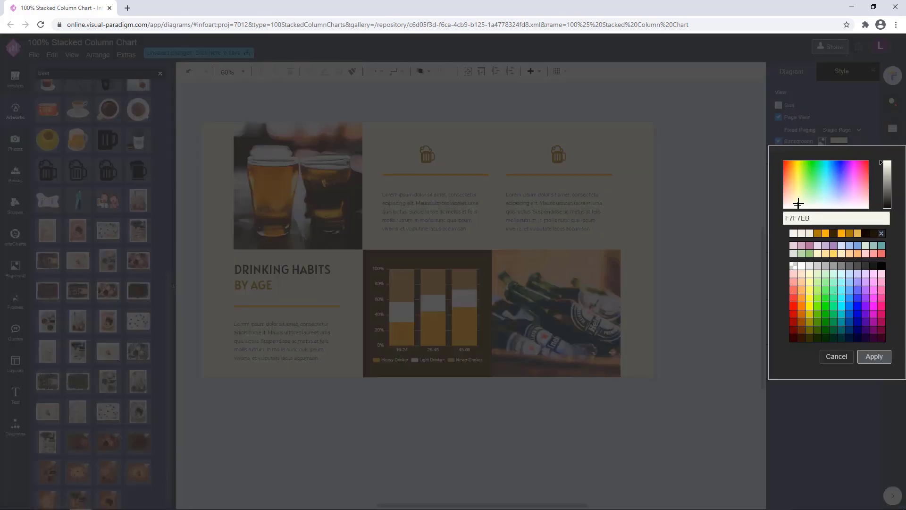
left_click(873, 356)
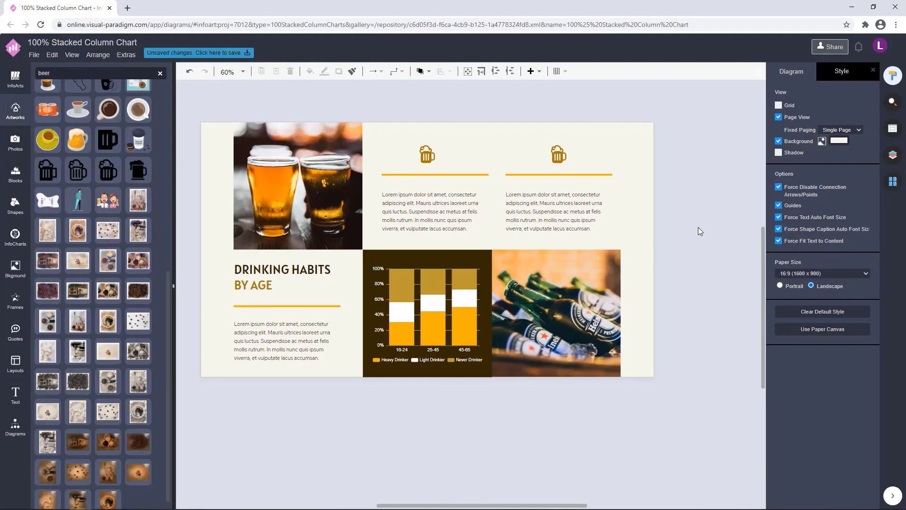
Set the page background to a pale, slightly warm cream.
left_click(841, 142)
left_click(794, 204)
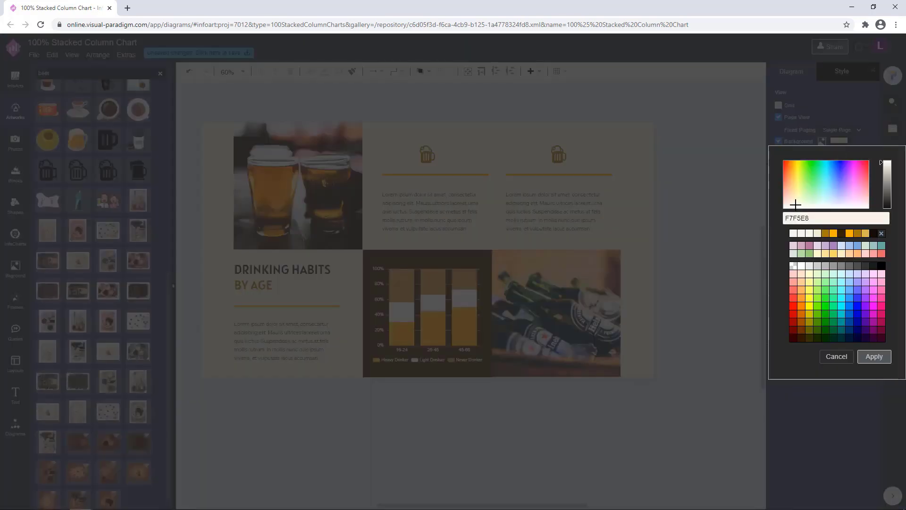
left_click(884, 161)
left_click(875, 357)
mouse_move(712, 216)
left_mouse_down()
mouse_move(716, 203)
mouse_move(710, 223)
mouse_move(707, 216)
left_mouse_up()
Try adding another outlined beer mug icon over the title block with a different outline colour.
left_click(78, 172)
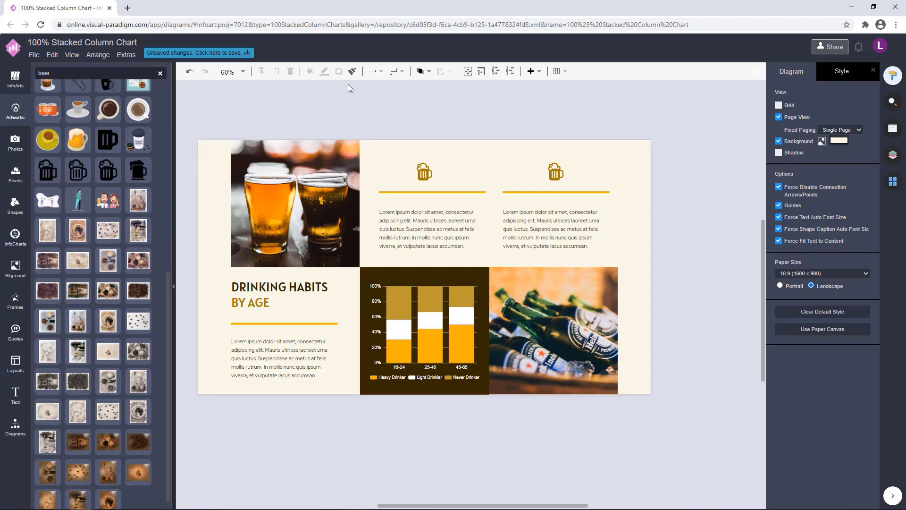
mouse_move(348, 85)
left_mouse_down()
mouse_move(379, 119)
mouse_move(357, 96)
mouse_move(334, 274)
mouse_move(278, 301)
left_mouse_up()
left_click(798, 113)
left_click(867, 204)
left_click(873, 326)
left_click(364, 107)
left_click(421, 120)
left_click_drag(422, 119, 451, 113)
left_click(308, 297)
key("Delete")
left_click_drag(540, 435, 497, 439)
left_click_drag(687, 253, 698, 252)
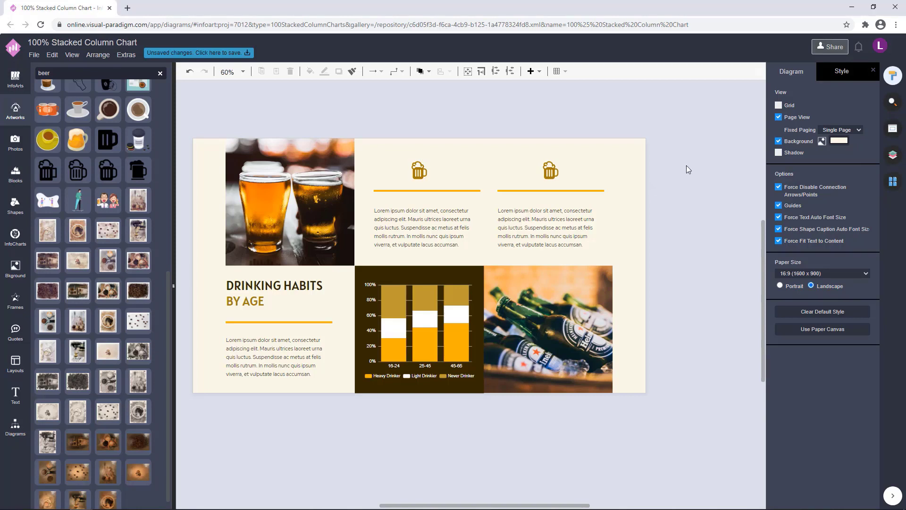
left_click_drag(702, 200, 699, 199)
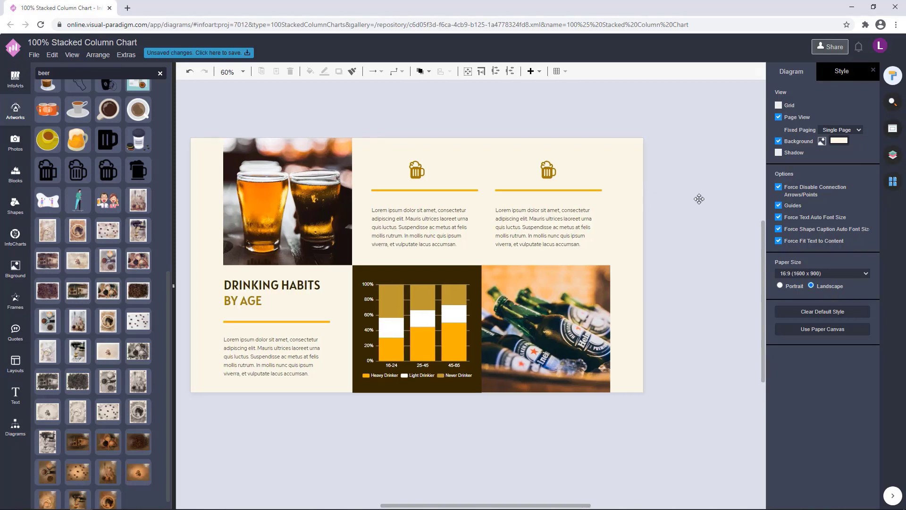
left_click_drag(708, 237, 721, 240)
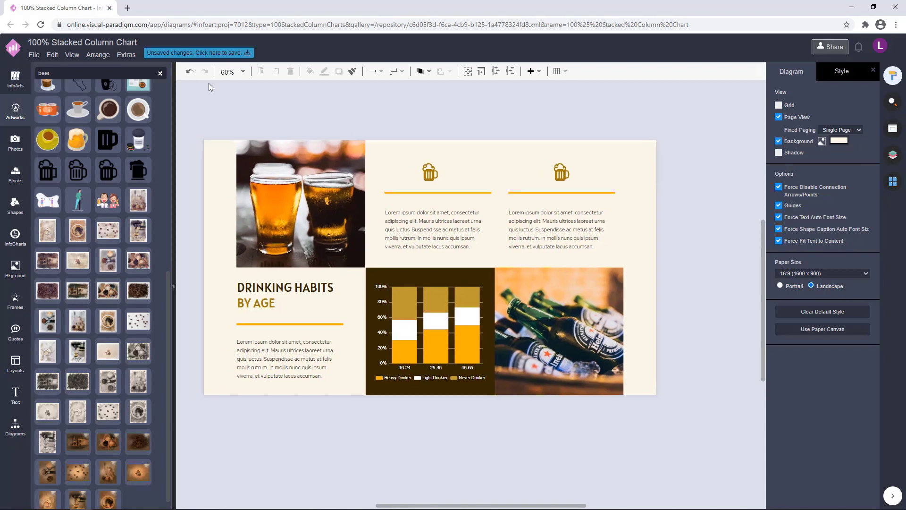
Save the infographic to VP Online under the name "Drinking Habits By Age 100% Stacked Column Chart".
left_click(192, 55)
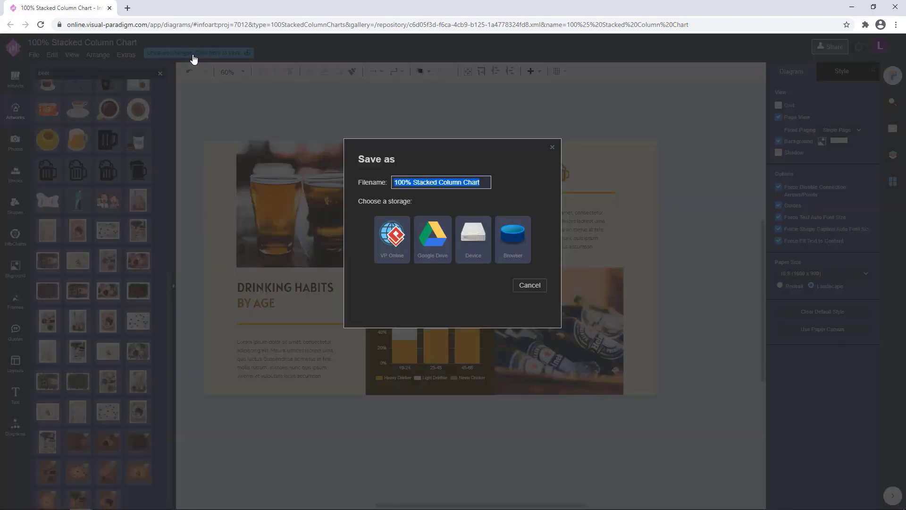
type("Drinking Habits By Age 10")
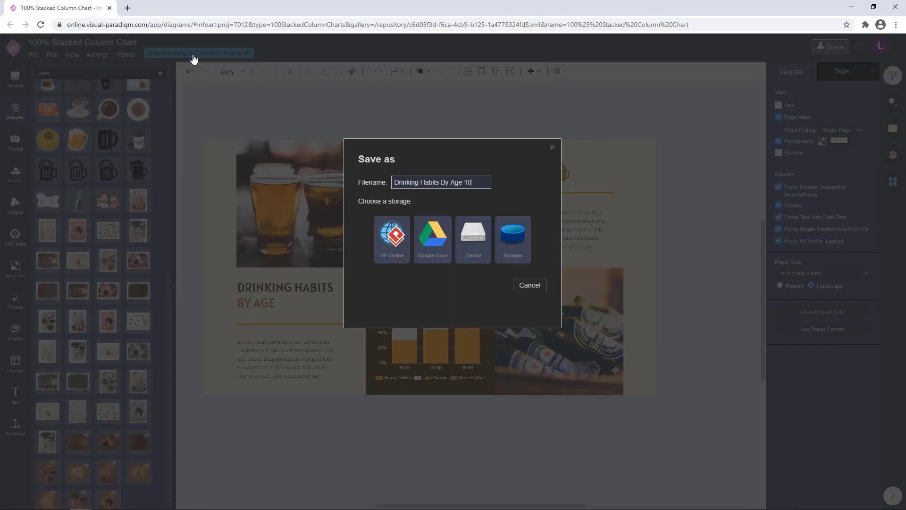
type("0% Stacked Co")
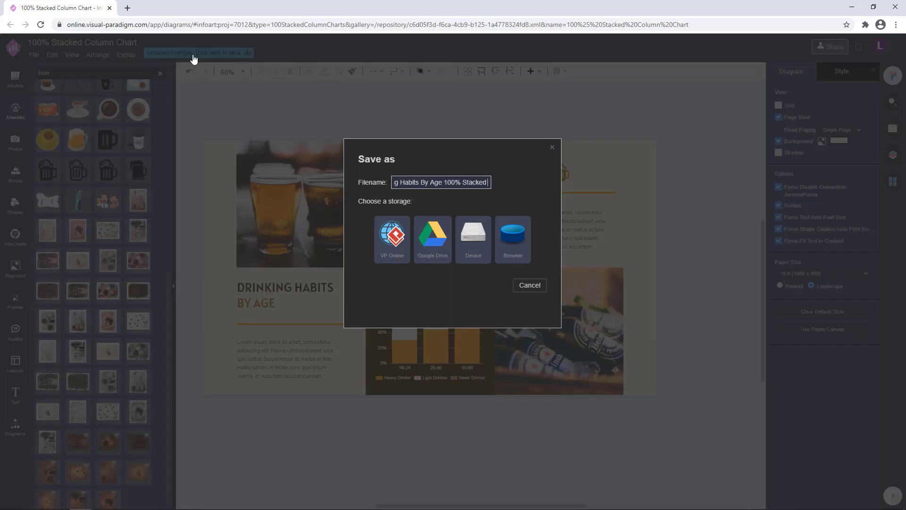
type("lumn Chart")
left_click_drag(490, 182, 293, 183)
left_click(391, 231)
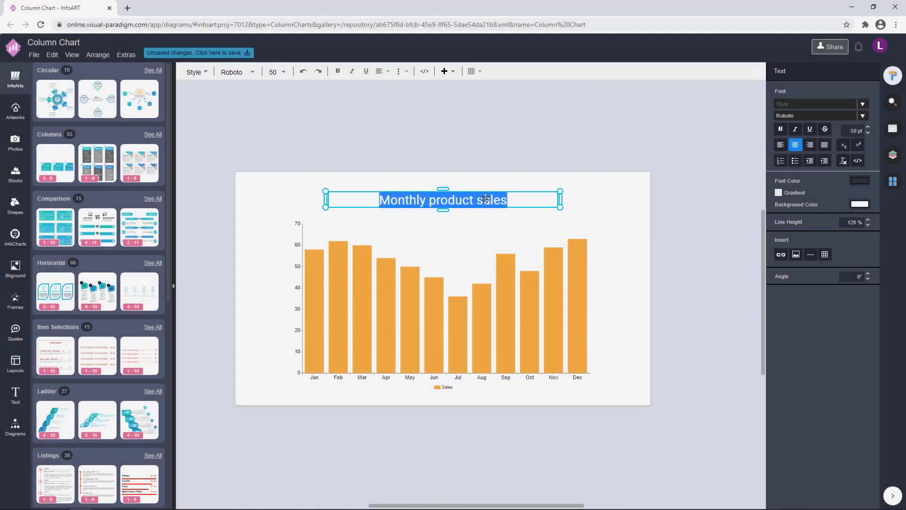
Replace the column chart's title text with "MONTHLY SOLID WASTE CHART".
type("MONTHLY SOLID WAST")
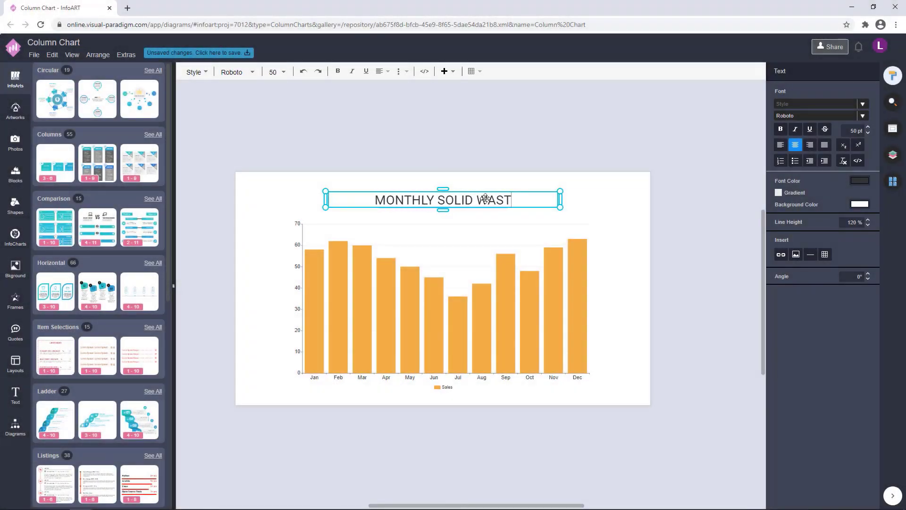
type("E CHART")
double_click(511, 198)
left_click(524, 198)
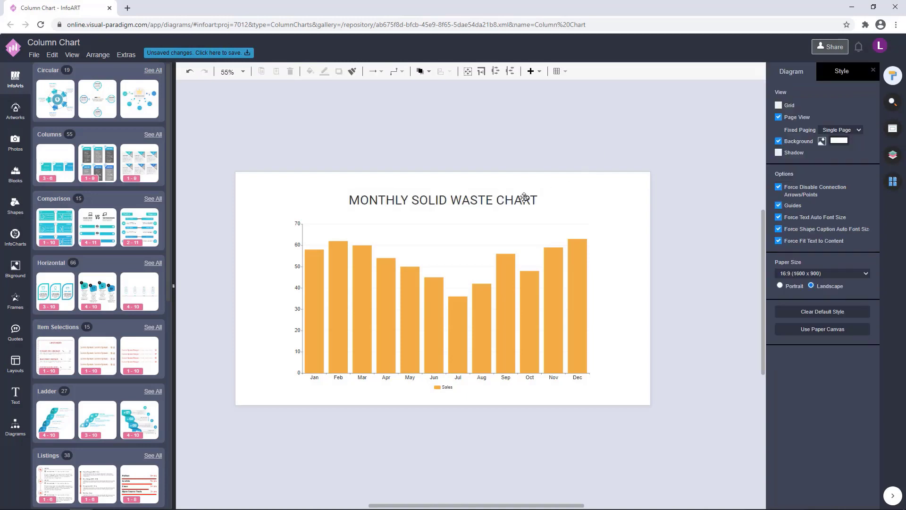
Set the title's font to Bebas Neue.
double_click(524, 198)
left_click(855, 117)
scroll(791, 191, "down", 10)
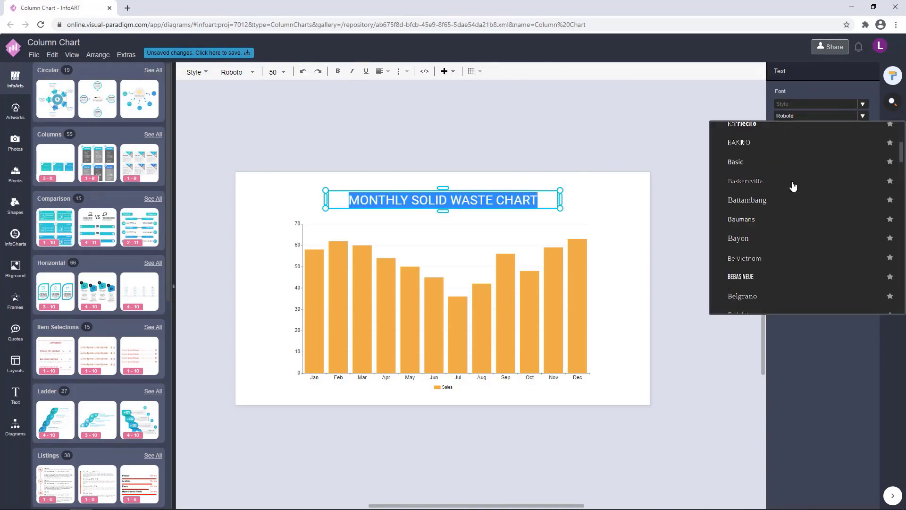
left_click(785, 278)
left_click(549, 164)
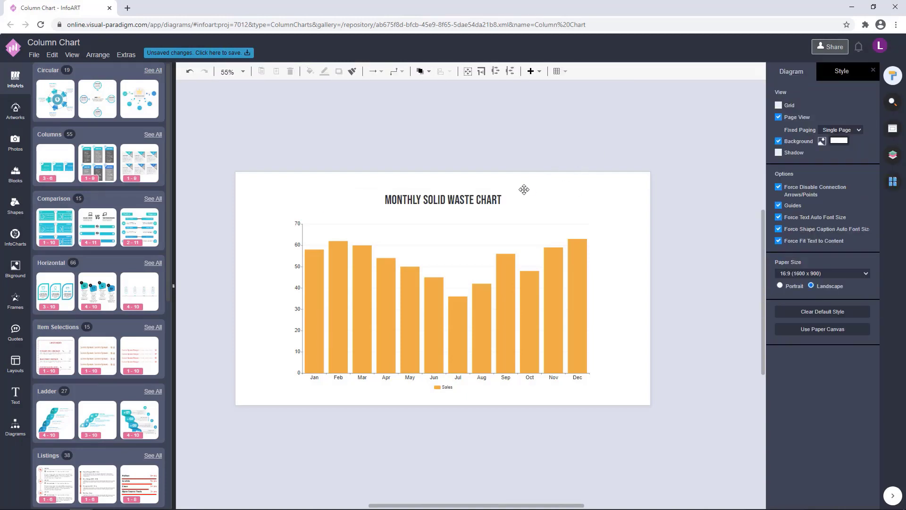
left_click(503, 197)
left_click(542, 174)
left_click(492, 195)
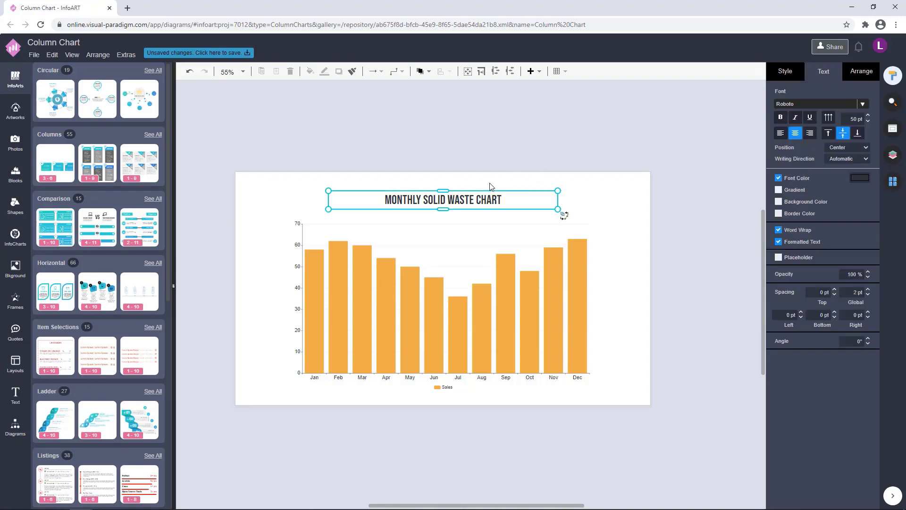
left_click_drag(558, 191, 534, 168)
left_click(608, 138)
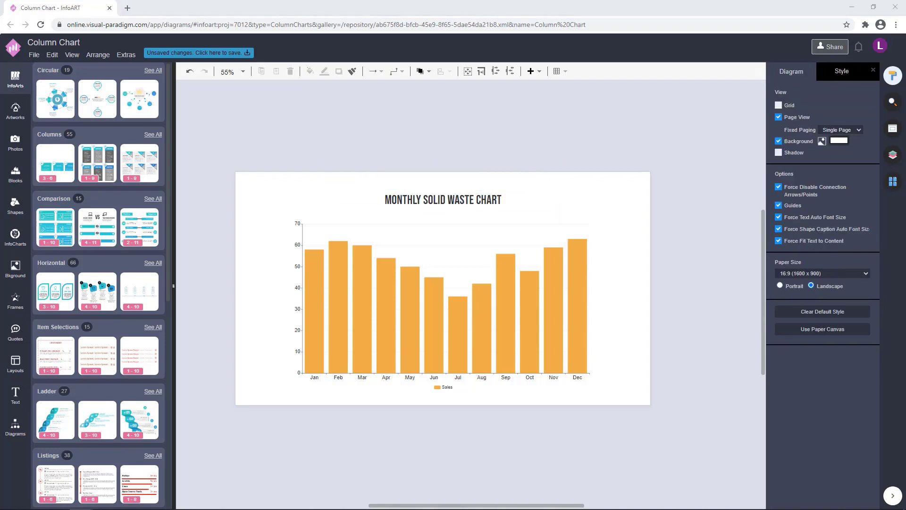
Add a small Lorem ipsum paragraph above the page, trimmed to end at "felis mollis rutrum.".
left_click_drag(679, 144, 615, 113)
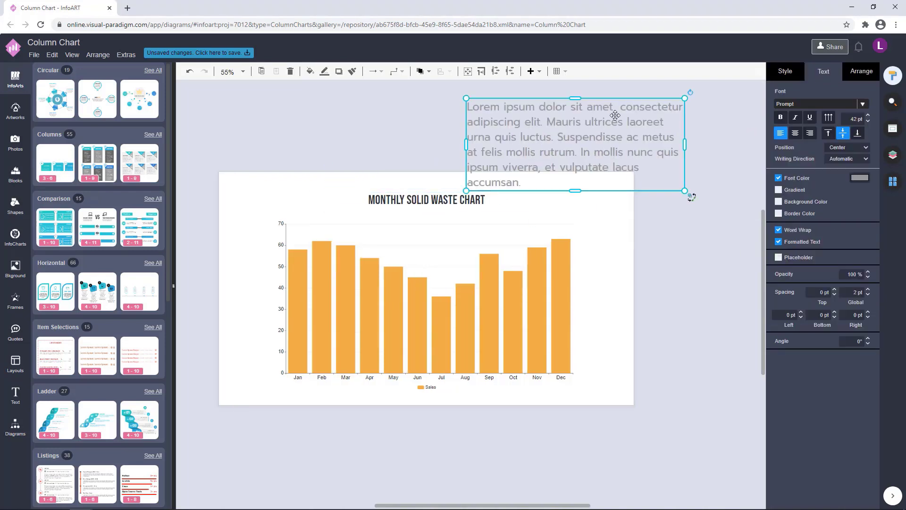
left_click_drag(576, 191, 691, 177)
double_click(573, 111)
left_click(561, 108)
key("BackSpace")
left_click(691, 176)
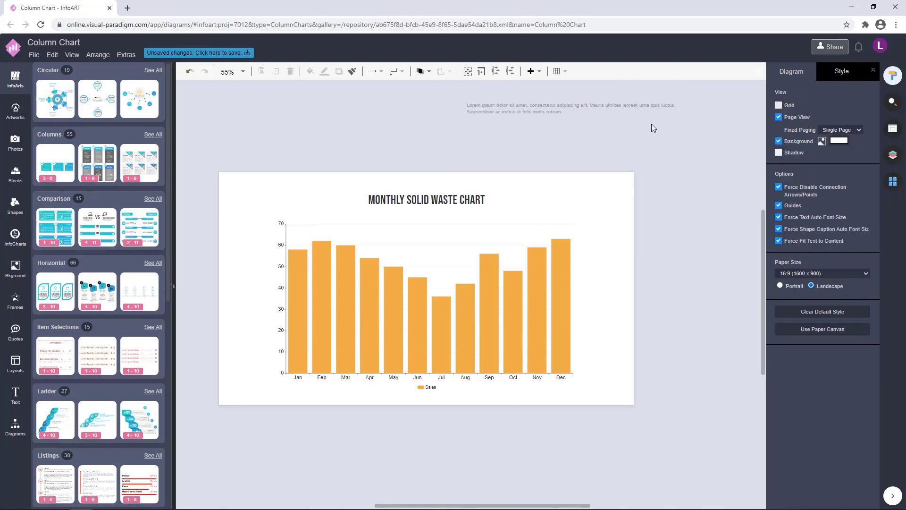
Centre-align the text of the Lorem ipsum paragraph.
left_click(648, 111)
left_click(795, 136)
left_click(630, 121)
left_click(646, 114)
Narrow the Lorem ipsum paragraph's text box so its text balances over two lines.
scroll(647, 114, "up", 3)
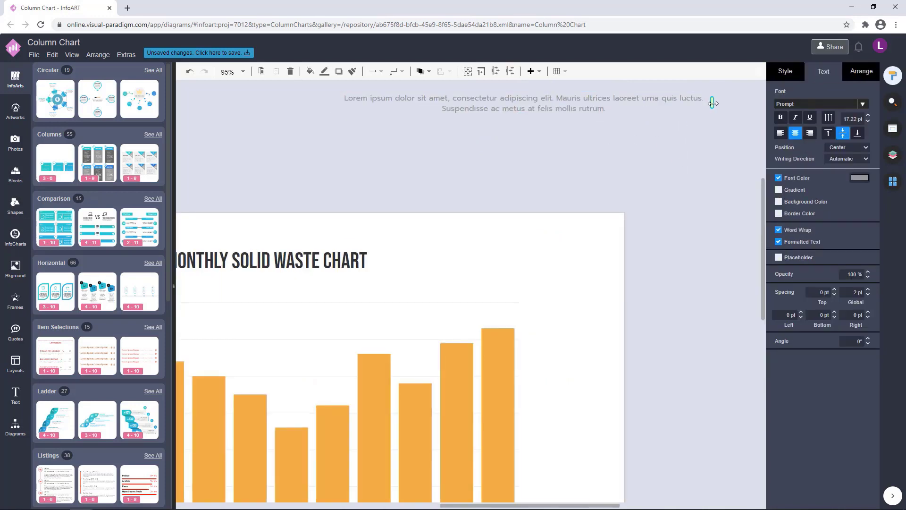
left_click(522, 112)
left_click_drag(712, 102, 566, 113)
scroll(522, 112, "down", 3)
left_click(508, 111)
scroll(509, 112, "up", 5)
left_click(580, 117)
scroll(581, 117, "down", 5)
Increase the Lorem ipsum paragraph's line height to 160 %.
double_click(579, 134)
left_click(869, 219)
left_click(869, 218)
left_click(670, 158)
Move the Lorem ipsum paragraph directly beneath the title and set its font to DM Sans.
left_click_drag(601, 138, 476, 263)
double_click(477, 263)
left_click(863, 115)
scroll(802, 199, "down", 10)
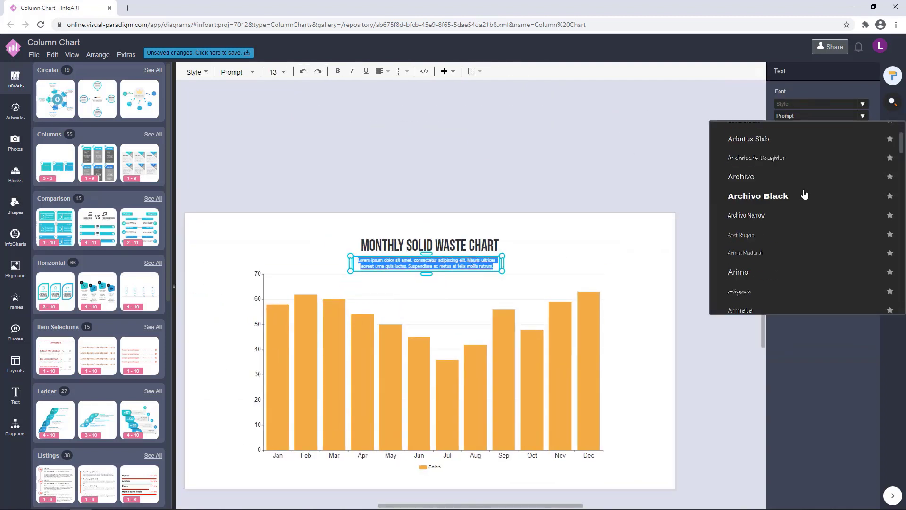
scroll(799, 220, "down", 20)
left_click(798, 195)
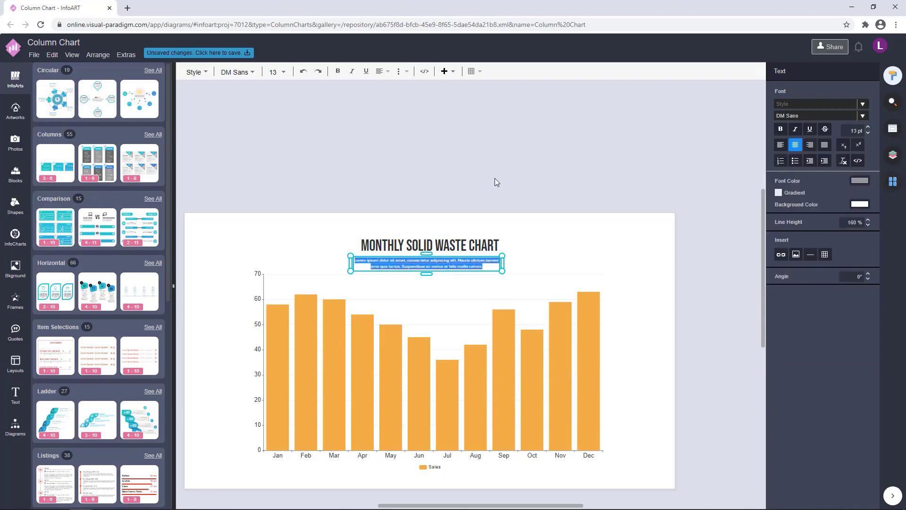
left_click(494, 177)
Align the title and the paragraph on a common vertical centre and shift both slightly upward.
scroll(415, 269, "up", 5)
left_click(505, 242)
left_click_drag(522, 250, 557, 242)
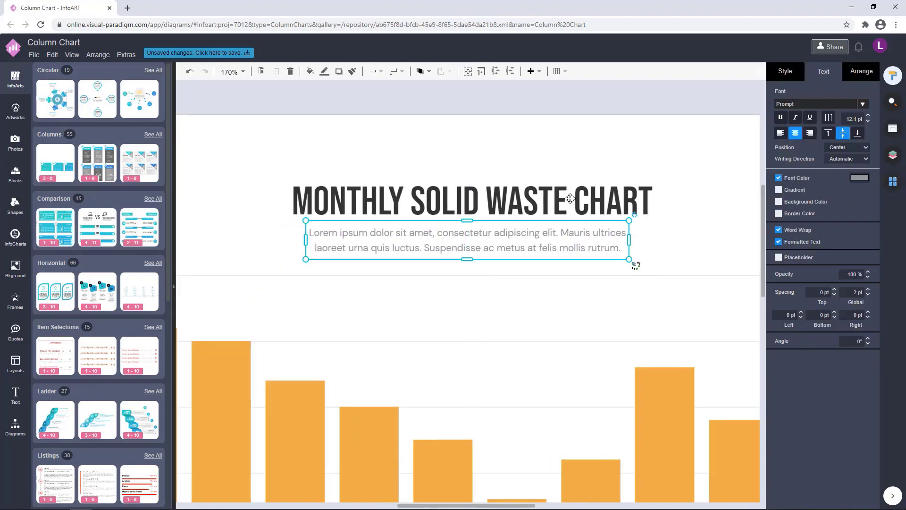
left_click(572, 197, "shift")
left_click(862, 72)
left_click(797, 312)
left_click_drag(562, 200, 553, 188)
Narrow the title's text box so it fits closely around the text.
scroll(604, 129, "down", 4)
left_click(585, 154)
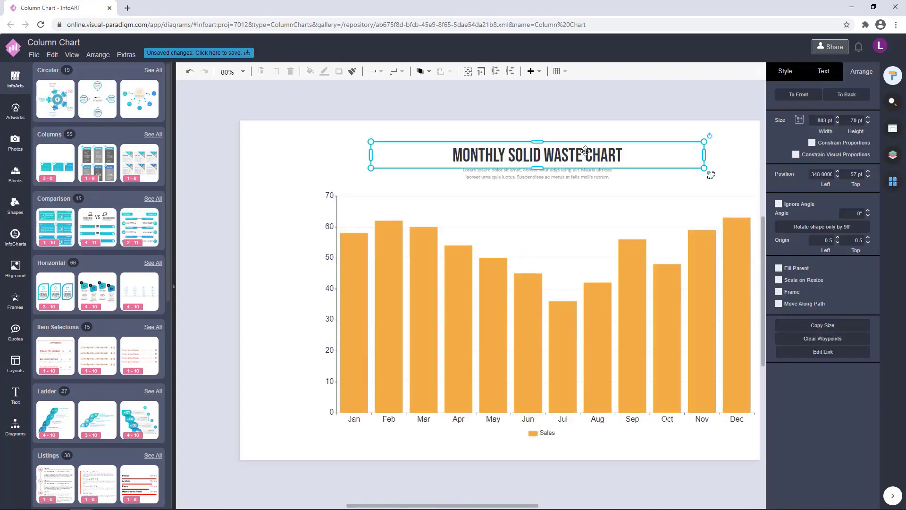
left_click_drag(706, 155, 551, 157)
left_click(823, 71)
left_click(670, 137)
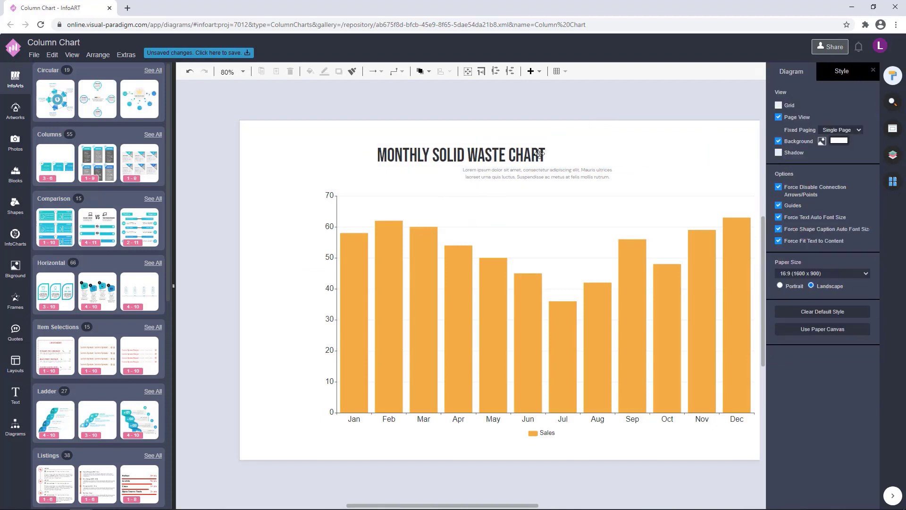
Align the title and paragraph centres again and move the pair to the middle of the page.
left_click(539, 155)
left_click(576, 172, "shift")
left_click(864, 74)
left_click(796, 311)
left_click_drag(495, 162, 580, 164)
Nudge the paragraph down in small steps to widen the gap beneath the title.
left_click(651, 163)
scroll(651, 164, "down", 2)
left_click(561, 165)
left_click(558, 175)
key("Down")
key("Down")
key("Down")
key("Down")
key("Down")
key("Down")
key("Down")
key("Down")
key("Down")
key("Down")
left_click(572, 160, "shift")
left_click(661, 169)
Shrink the column chart proportionally and centre it horizontally beneath the paragraph.
left_click(667, 230)
left_click(710, 212)
left_click(666, 211)
left_click(656, 165)
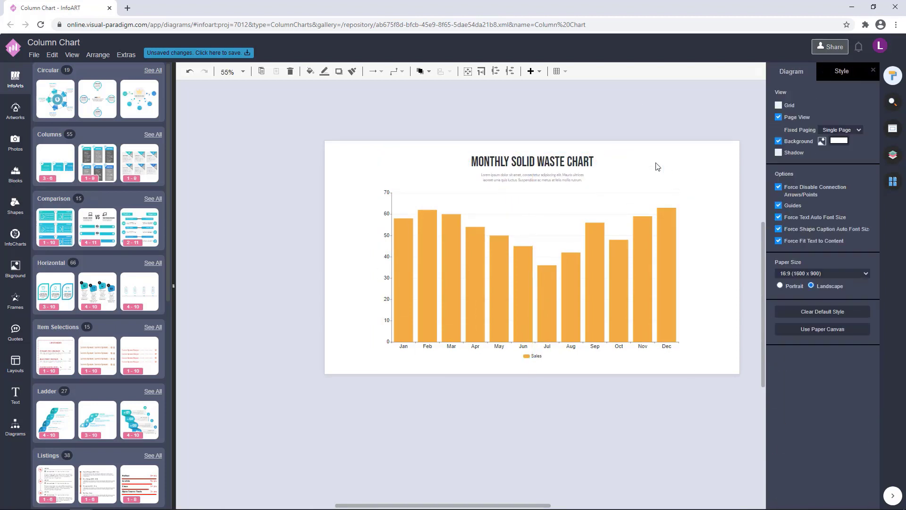
left_click(668, 195)
left_click_drag(683, 188, 620, 223)
left_click(627, 147)
left_click_drag(570, 280, 582, 261)
left_click(660, 155)
left_click(680, 362)
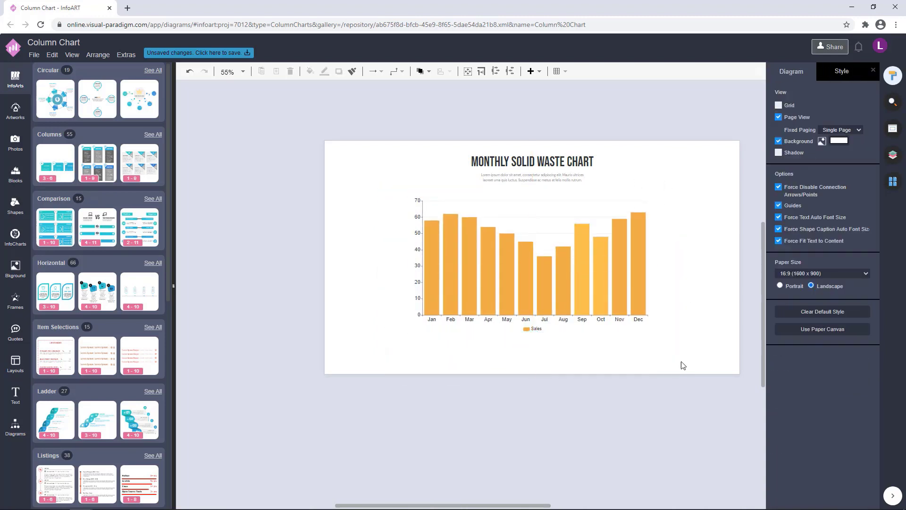
Select the title, paragraph and chart together and move them slightly down the page.
left_click_drag(679, 363, 365, 112)
mouse_move(545, 249)
left_mouse_down()
mouse_move(546, 274)
mouse_move(546, 263)
left_mouse_up()
left_click(623, 148)
Enlarge the title and paragraph slightly together and reposition them centred above the chart.
left_click_drag(623, 149, 455, 206)
left_click_drag(598, 168, 567, 177)
left_click(673, 147)
left_click(583, 281)
left_click_drag(636, 209, 637, 208)
left_click(581, 179)
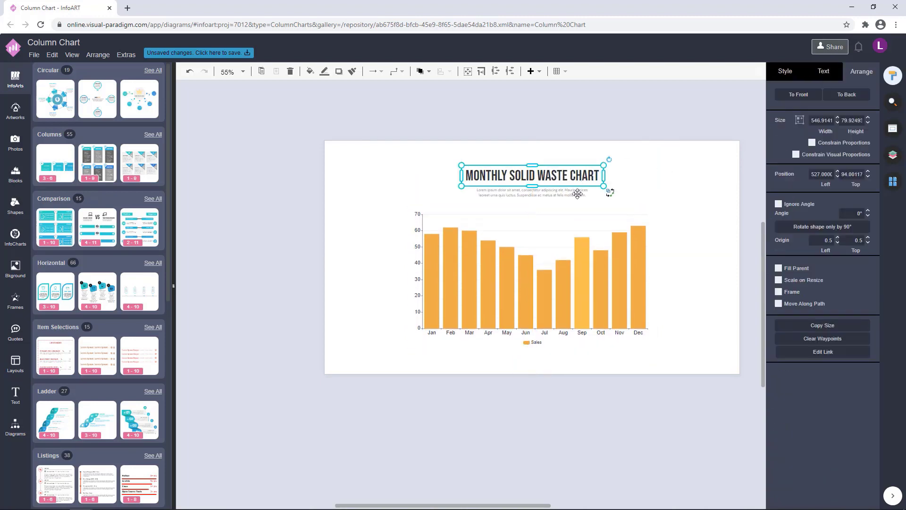
left_click(577, 193, "shift")
left_click_drag(604, 167, 609, 165)
left_click_drag(585, 176, 583, 175)
left_click(617, 141)
left_click_drag(643, 183, 599, 165)
Open the diagram shape library and find the General shapes.
left_click(15, 424)
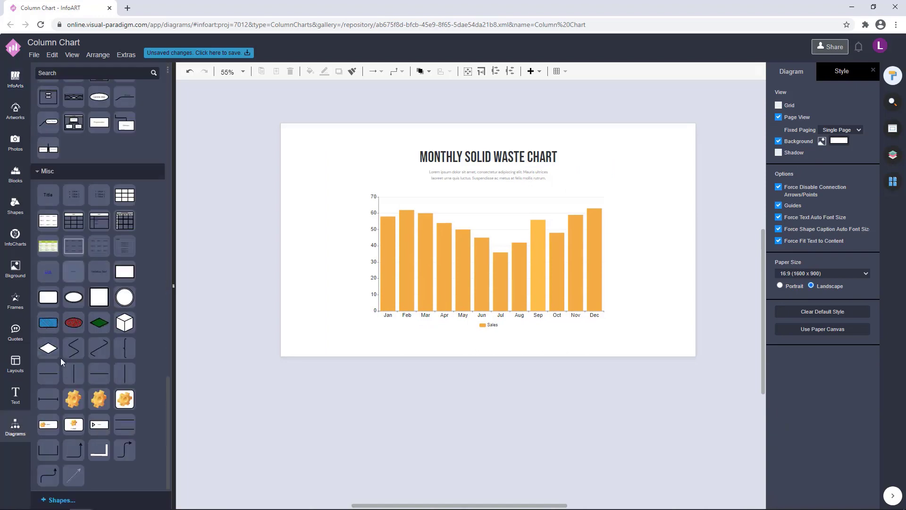
scroll(60, 358, "down", 10)
scroll(114, 283, "up", 8)
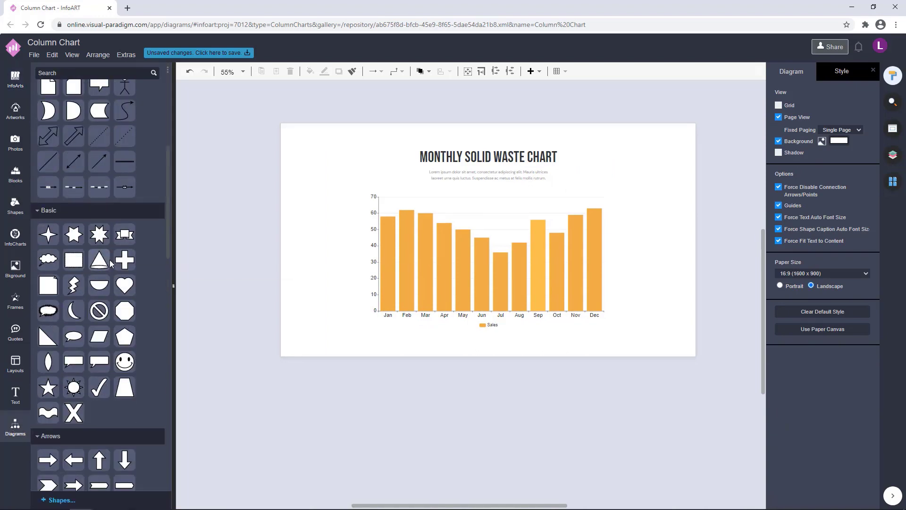
scroll(141, 295, "down", 4)
scroll(139, 287, "up", 4)
scroll(139, 287, "up", 4)
left_click_drag(72, 192, 311, 139)
left_click_drag(326, 151, 282, 145)
key("Delete")
Place a full-height rectangle about 179 pt wide along the page's left edge and duplicate it along the right edge.
left_click_drag(48, 164, 310, 356)
mouse_move(312, 240)
left_mouse_down()
mouse_move(350, 240)
mouse_move(328, 241)
left_mouse_up()
left_click_drag(298, 256, 665, 256)
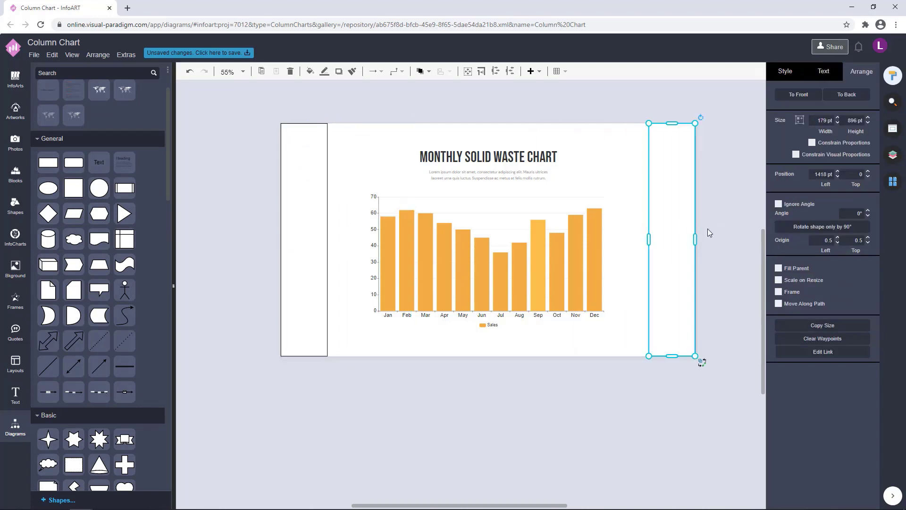
left_click(708, 229)
Search the photos for "waste" and place the landfill photo across the whole page behind the chart.
left_click(18, 137)
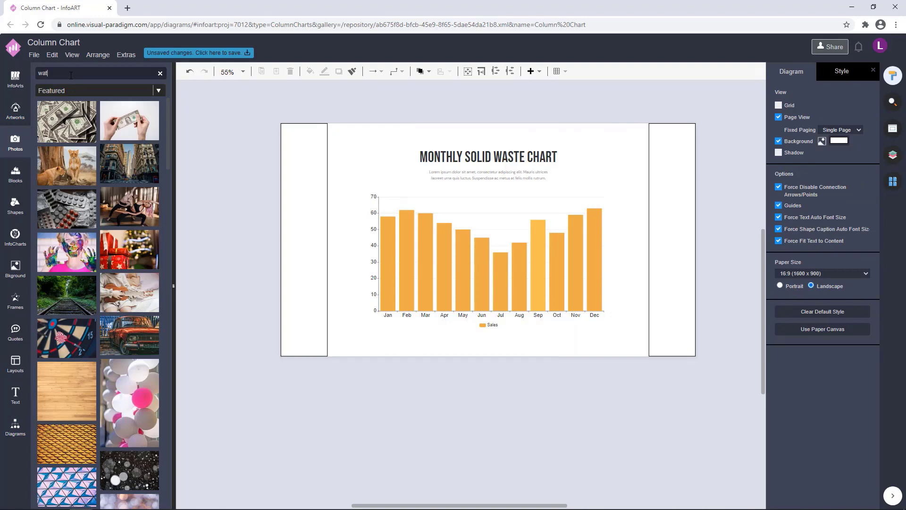
key("Return")
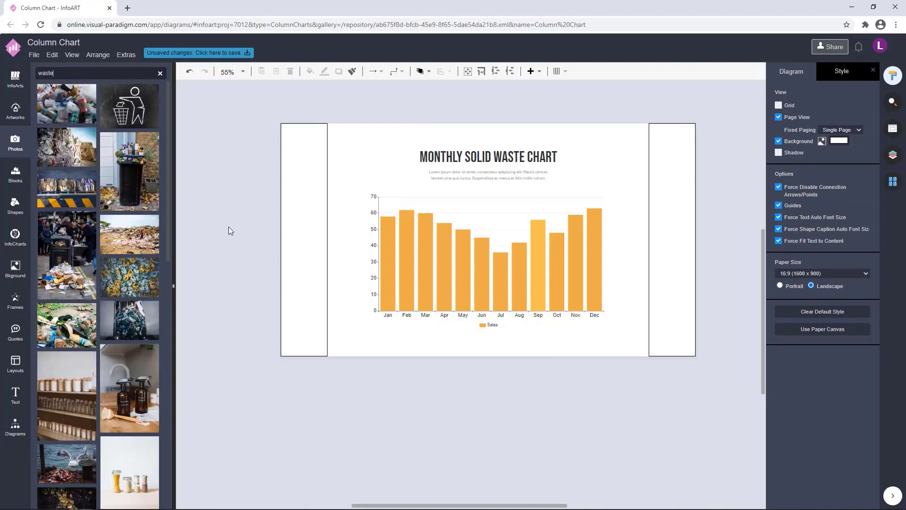
left_click_drag(122, 149, 482, 256)
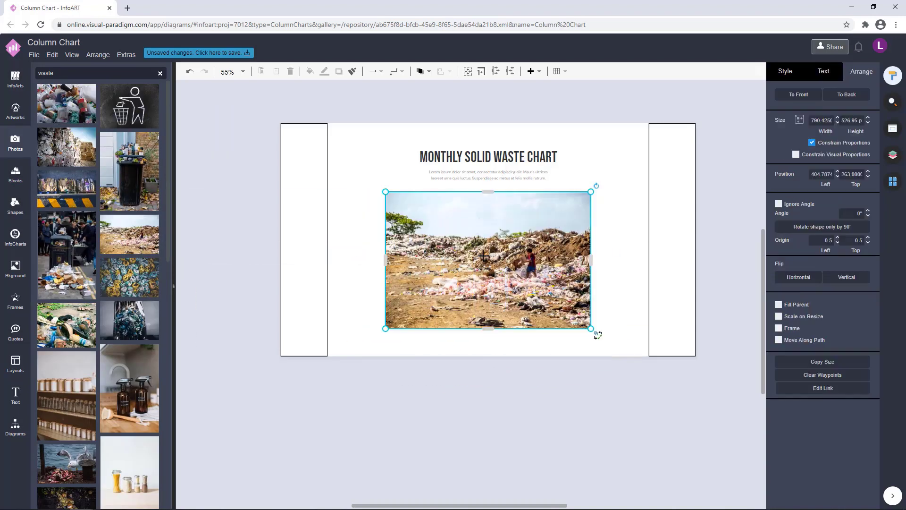
key("Delete")
left_click_drag(134, 236, 293, 135)
left_click(693, 110)
Show the Layers palette and give the landfill photo a brown background colour, 9C7127.
left_click(892, 154)
left_click_drag(807, 96, 727, 82)
left_click(582, 127)
left_click(795, 74)
left_click(778, 92)
left_click(859, 92)
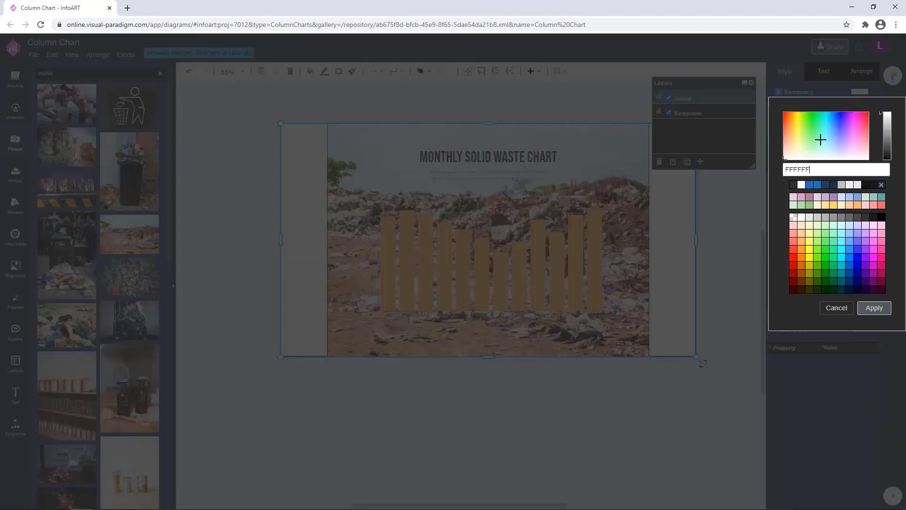
left_click(792, 135)
left_click_drag(880, 113, 881, 131)
left_click(792, 123)
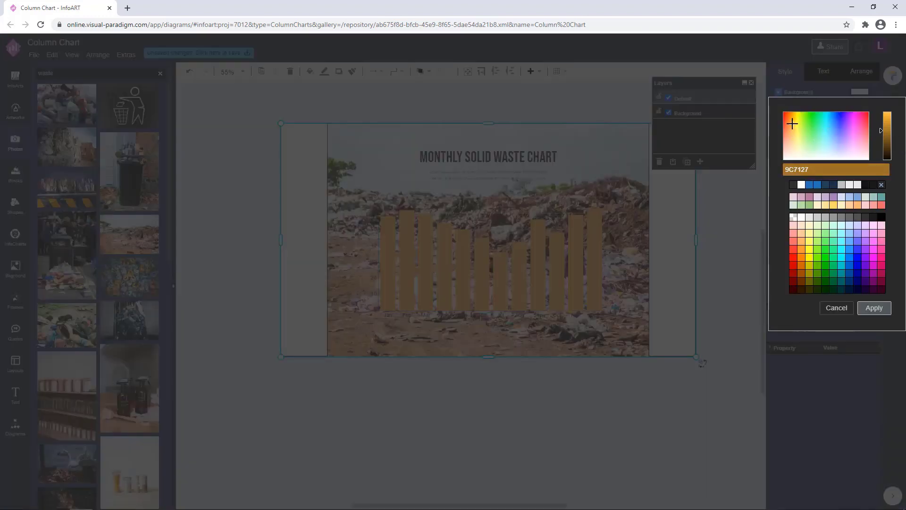
left_click(874, 307)
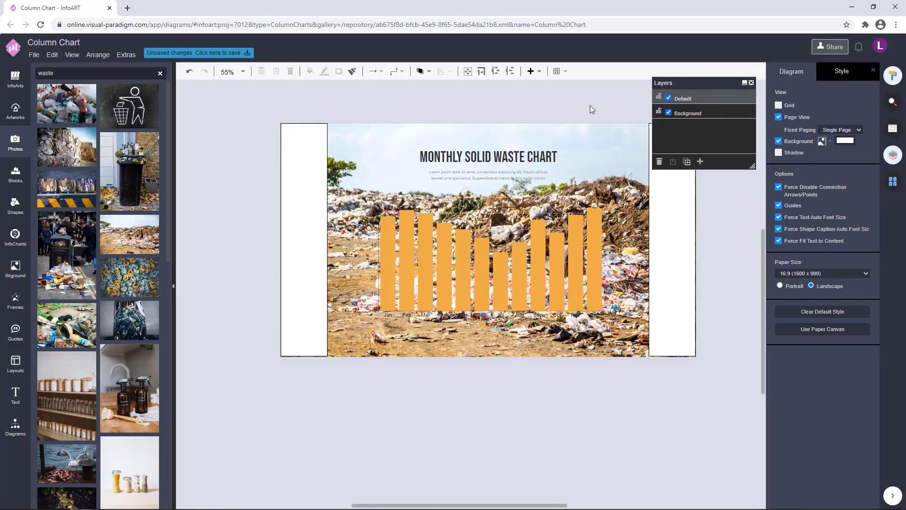
Try an opacity of 80 % on the landfill photo.
type("80")
key("Return")
left_click(576, 102)
Set the landfill photo's opacity to 20 %.
left_click(589, 141)
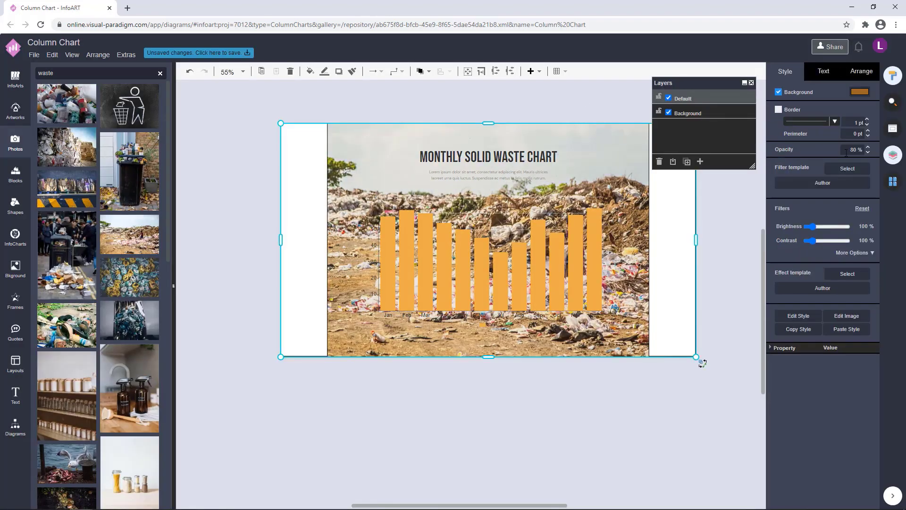
key("Return")
left_click(593, 84)
left_click(608, 139)
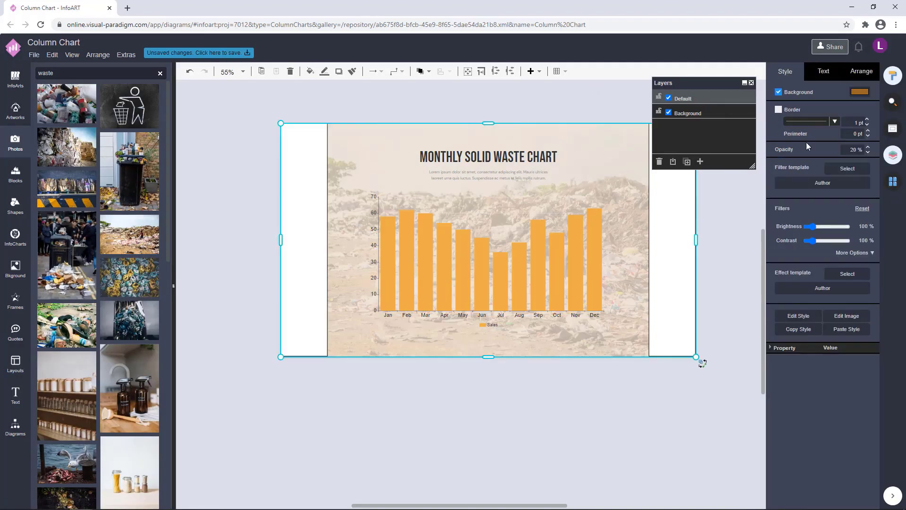
Set the landfill photo's opacity to 10 %.
type("10")
key("Return")
left_click(524, 101)
left_click(562, 142)
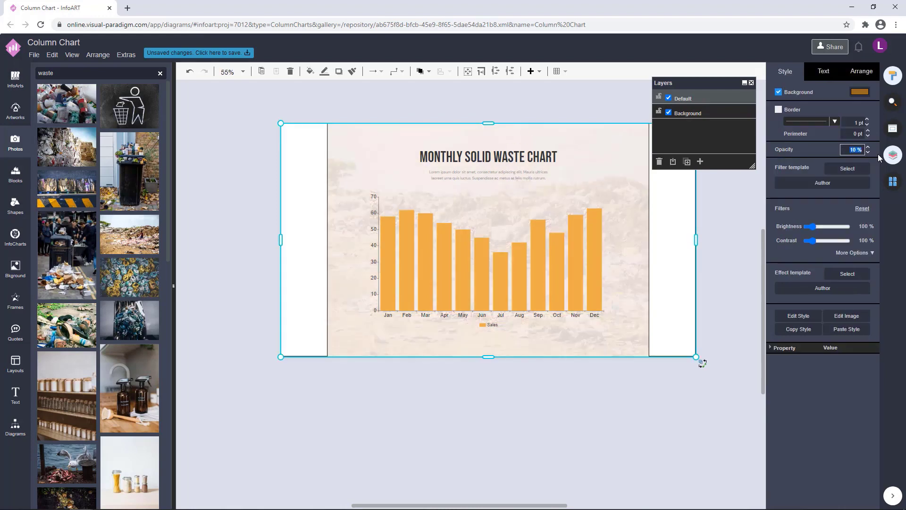
left_click(608, 98)
left_click_drag(608, 97, 555, 110)
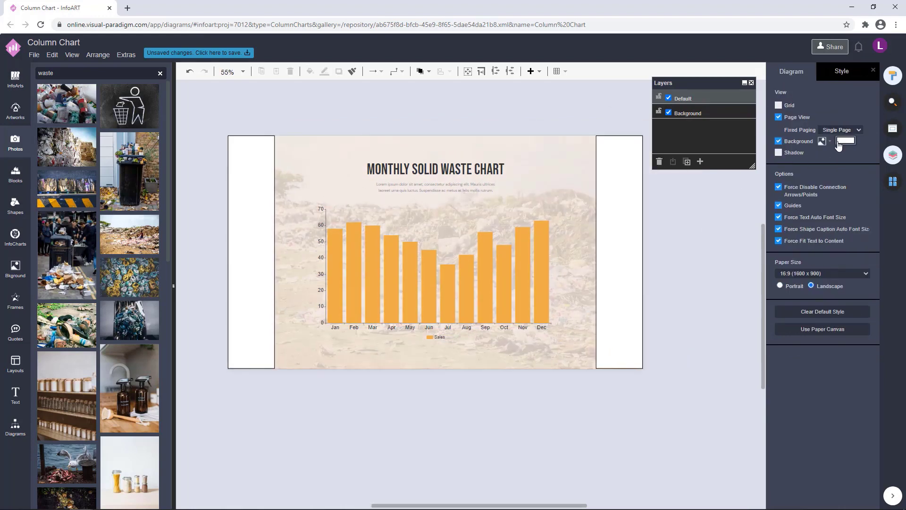
Change the page background colour from white to brown behind the faded landfill photo.
left_click(845, 141)
left_click(860, 325)
left_click(874, 358)
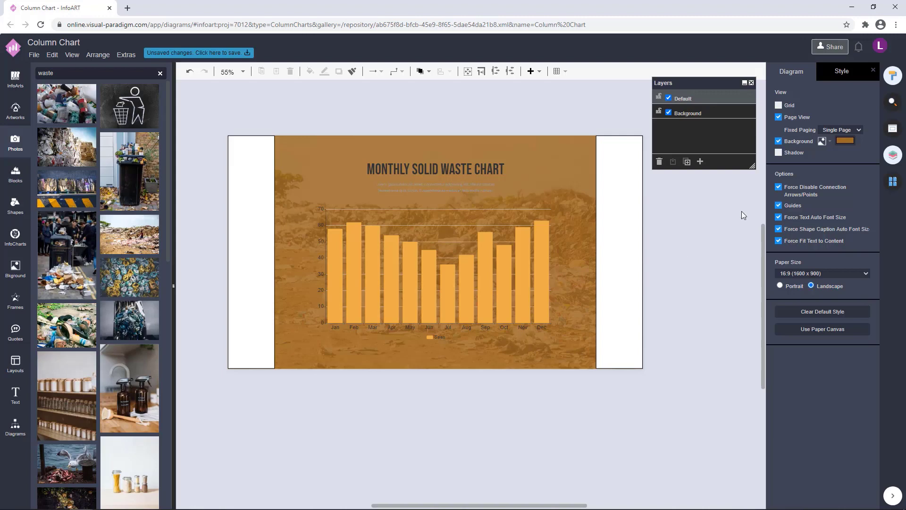
Recolour the chart's Sales columns to off-white.
left_click(514, 263)
left_click(820, 72)
left_click(859, 137)
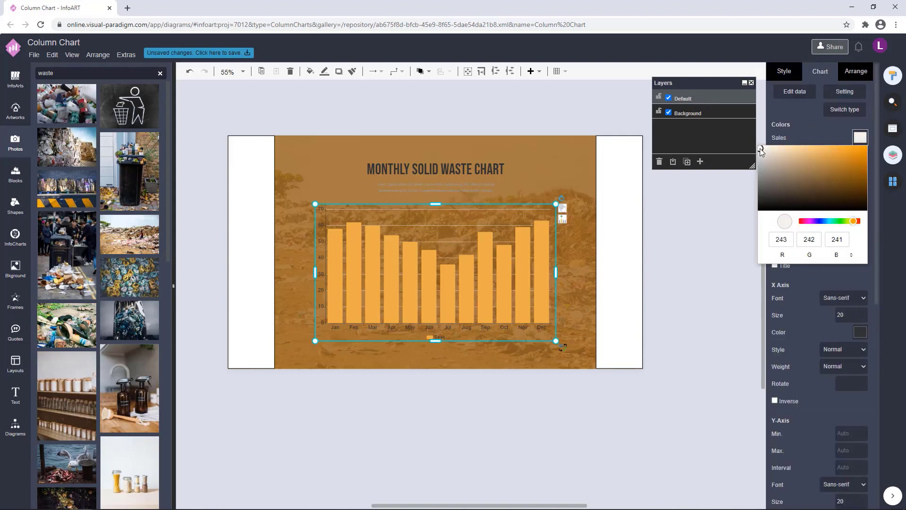
left_click(760, 148)
left_click(681, 260)
Set the font colour of the title and the Lorem ipsum paragraph to white.
left_click(486, 165)
left_click(478, 196, "shift")
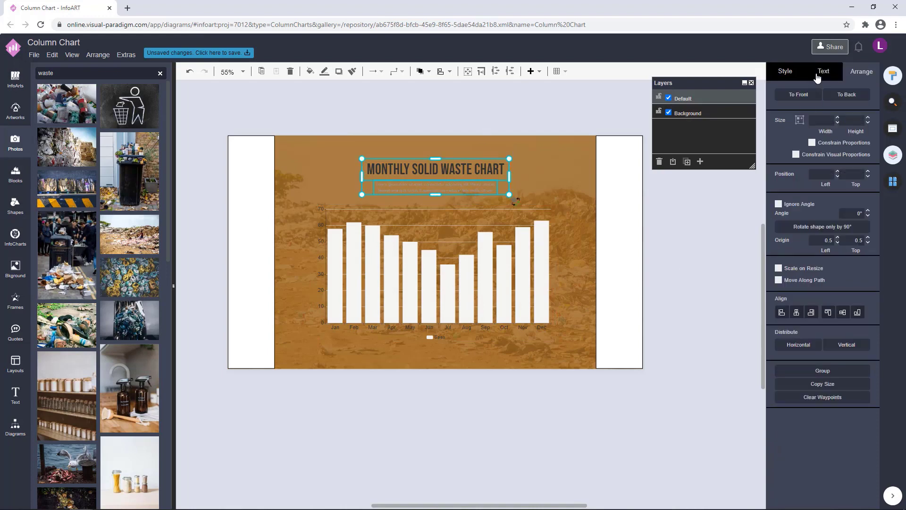
left_click(819, 75)
left_click(859, 178)
left_click(809, 269)
left_click(883, 394)
left_click(701, 295)
left_click_drag(442, 182, 458, 179)
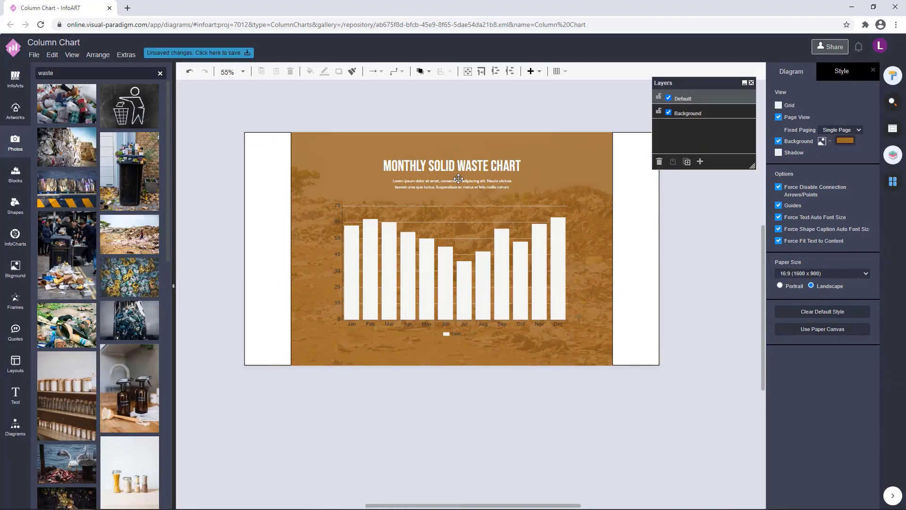
Enlarge the title and paragraph together and move them slightly higher above the chart.
left_click(479, 165)
left_click(479, 184, "shift")
left_click_drag(522, 156, 534, 152)
left_click_drag(464, 165, 459, 159)
left_click(689, 236)
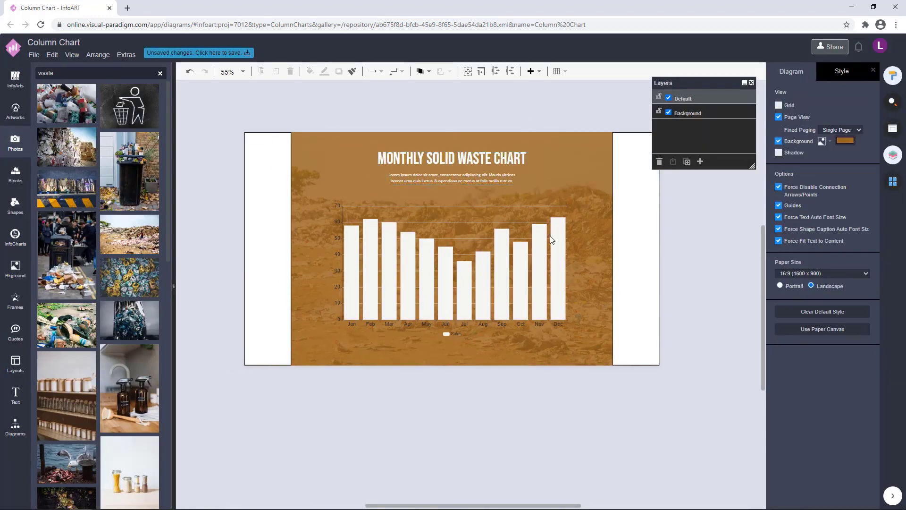
Set the colour of the chart's X-axis labels to white.
left_click(552, 279)
left_click(821, 72)
left_click(860, 331)
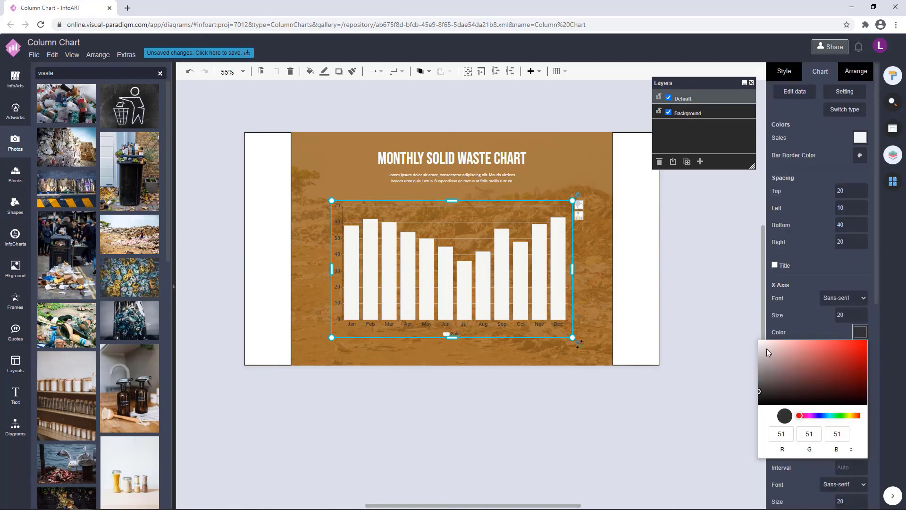
left_click_drag(767, 350, 757, 338)
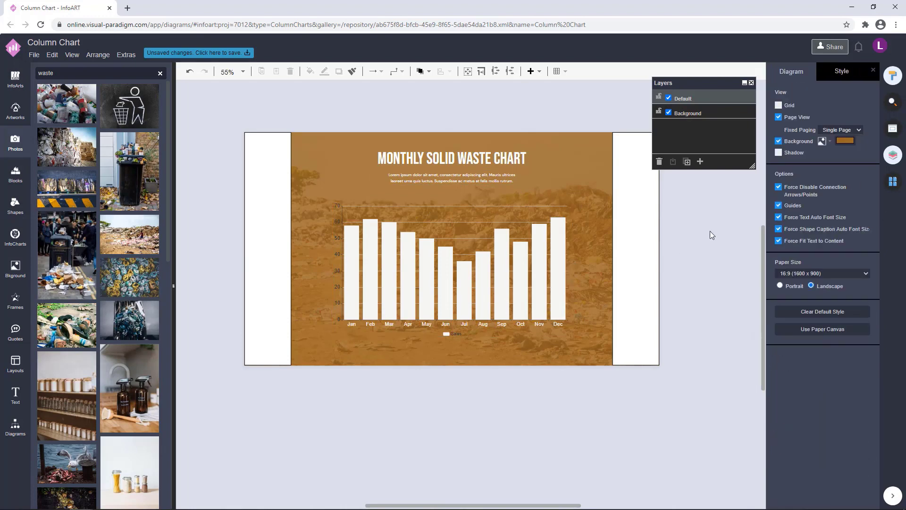
Set the chart's Y-axis label colour and legend text colour to white.
left_click(558, 288)
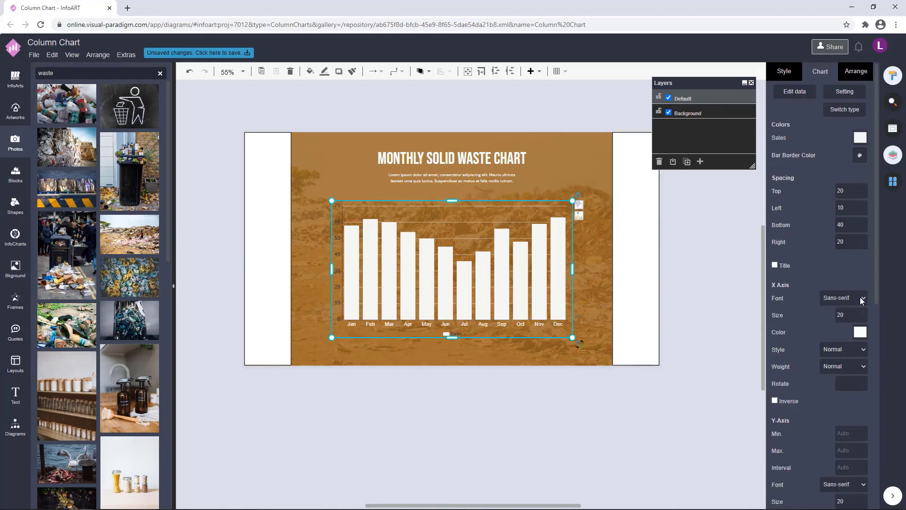
scroll(862, 307, "down", 4)
left_click(861, 313)
left_click(771, 328)
scroll(826, 250, "down", 3)
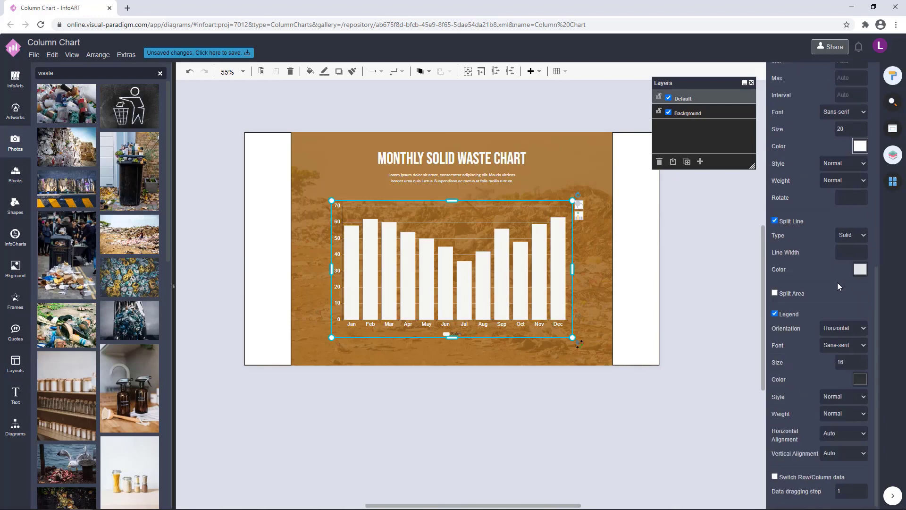
left_click(860, 379)
left_click_drag(767, 395, 743, 376)
scroll(827, 310, "up", 8)
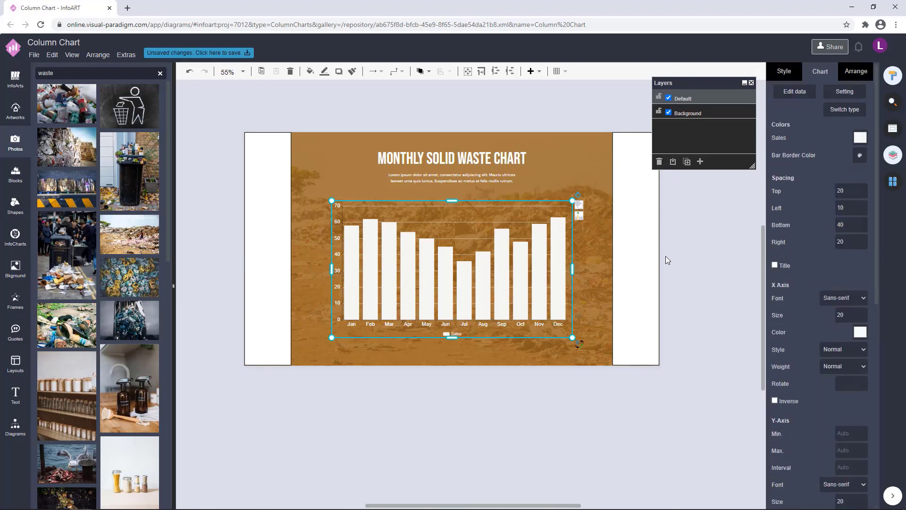
left_click(707, 268)
Move the chart slightly lower and align it with the title and paragraph on their horizontal centres.
left_click(528, 257)
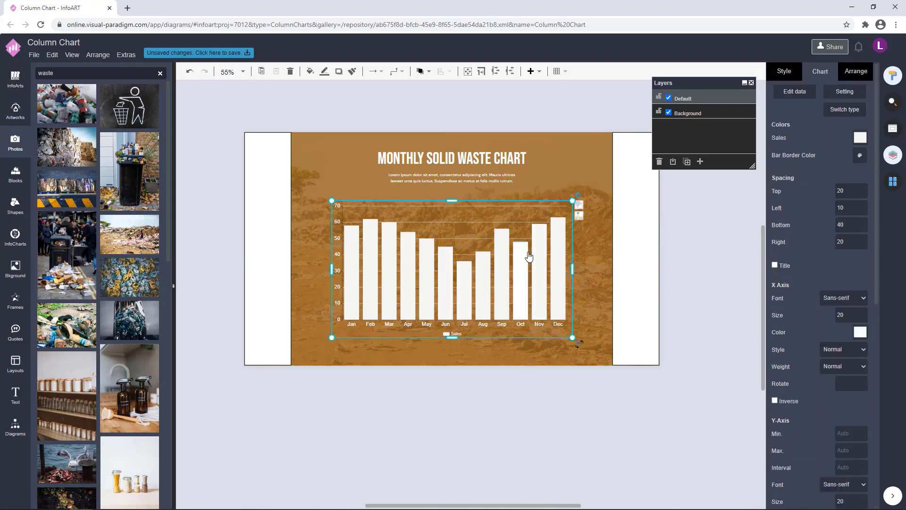
left_click_drag(528, 256, 515, 284)
left_click(497, 178, "shift")
left_click(506, 156, "shift")
left_click(863, 71)
left_click(796, 315)
left_click(699, 239)
left_click(477, 163)
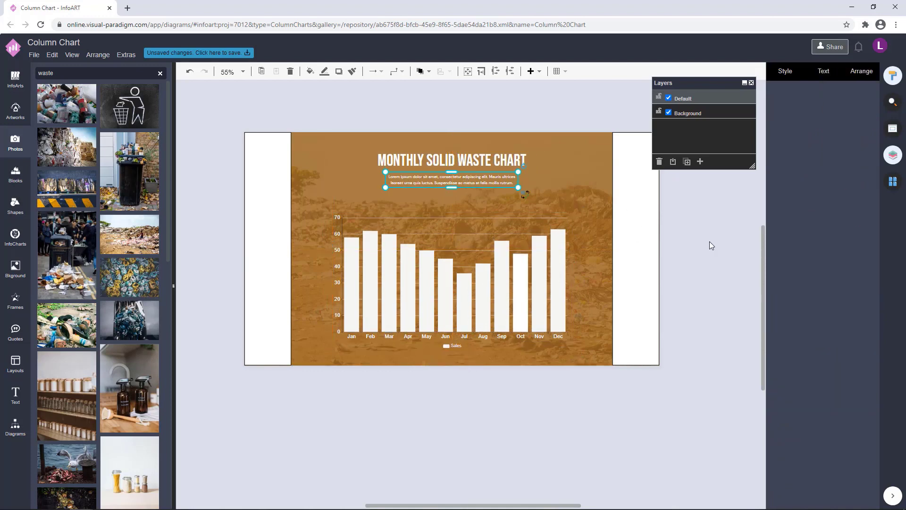
left_click(710, 242)
Add a thin horizontal divider bar of about 589 x 3 between the paragraph and the chart.
left_click(15, 426)
scroll(53, 255, "down", 15)
scroll(53, 252, "up", 11)
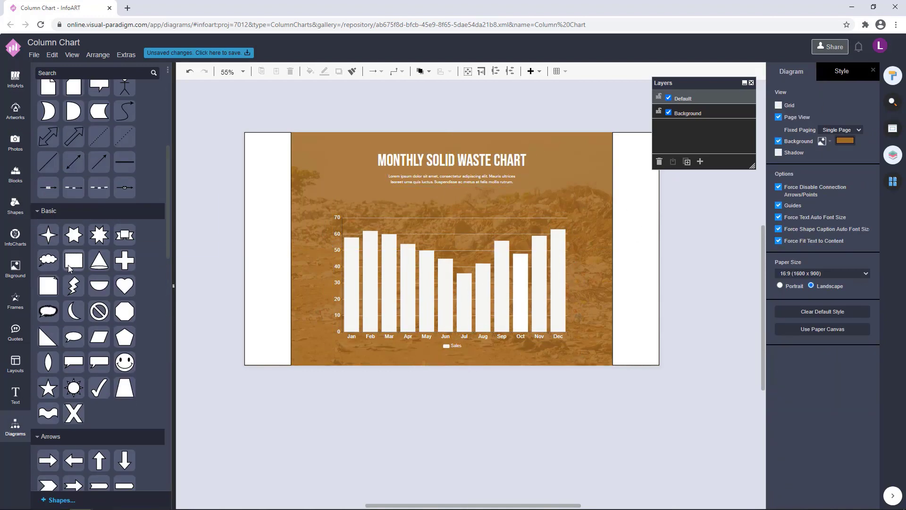
scroll(54, 186, "up", 5)
left_click_drag(378, 193, 527, 192)
left_click_drag(451, 184, 452, 192)
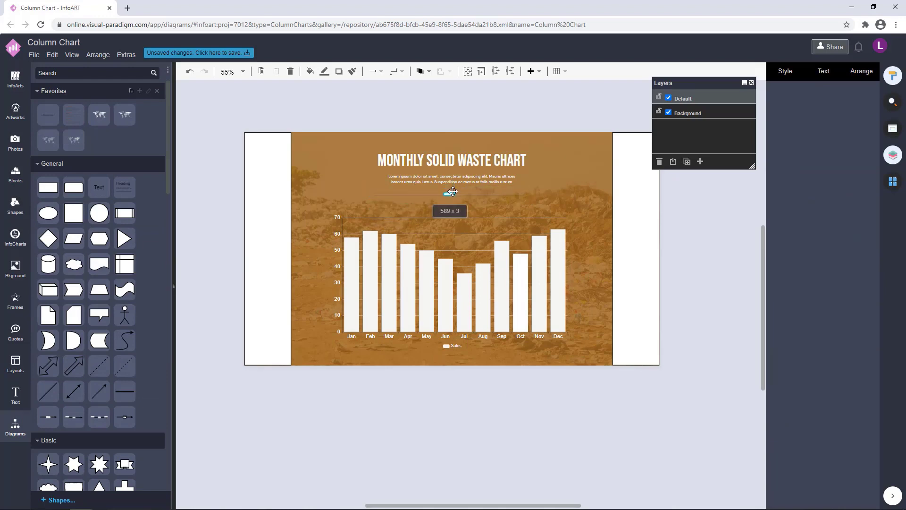
Style the divider bar as plain white at 100 % opacity and move it above the page.
left_click(786, 77)
type("100")
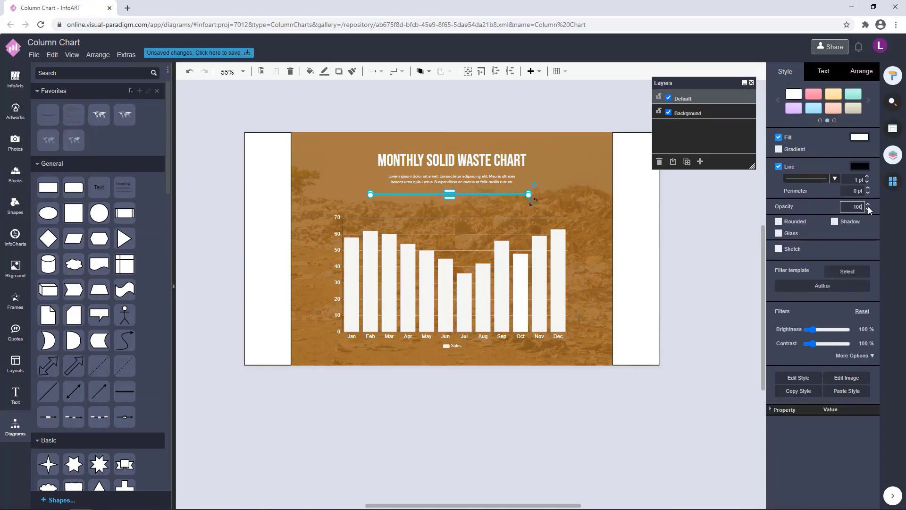
key("Return")
left_click(630, 163)
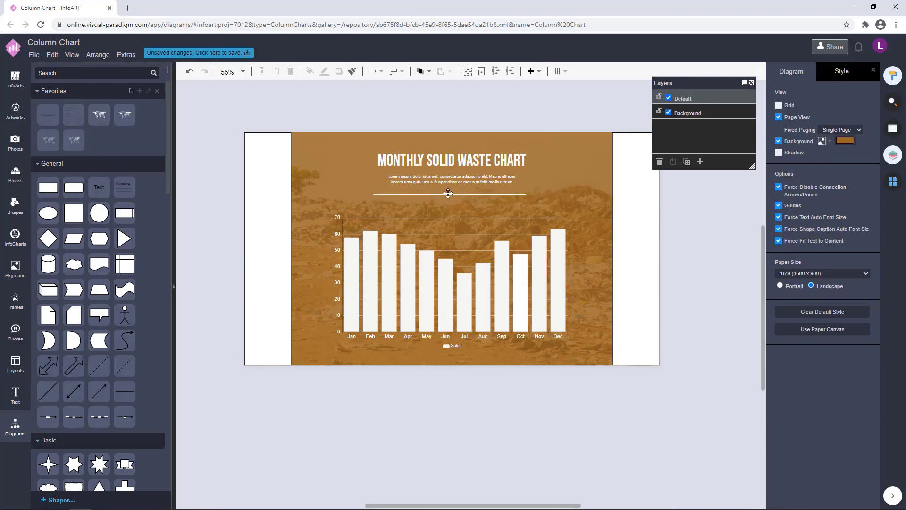
left_click_drag(486, 193, 548, 103)
Enlarge the title and paragraph together slightly and keep them centred above the chart.
left_click(346, 101)
left_click_drag(346, 101, 541, 190)
left_click_drag(517, 161, 510, 162)
left_click(670, 210)
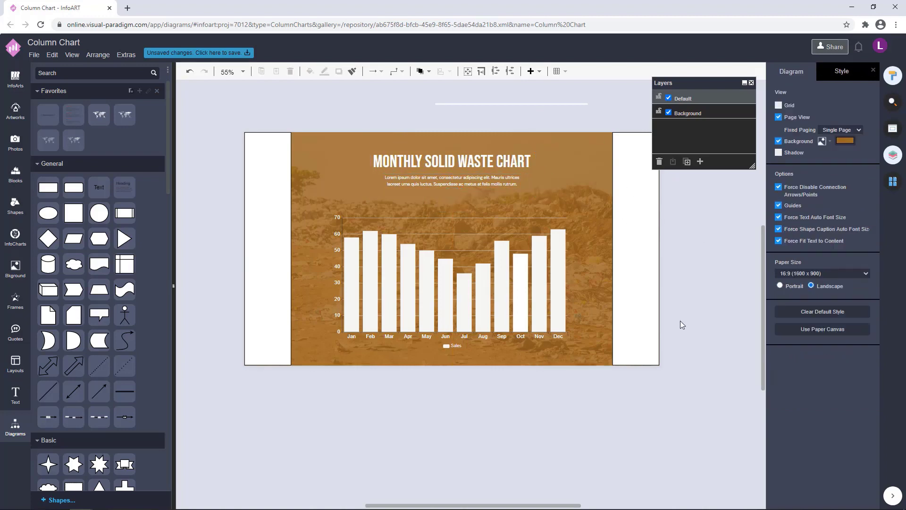
Delete the divider bar above the page.
left_click(570, 103)
key("Delete")
Fill both vertical side strips with dark grey.
left_click(273, 194)
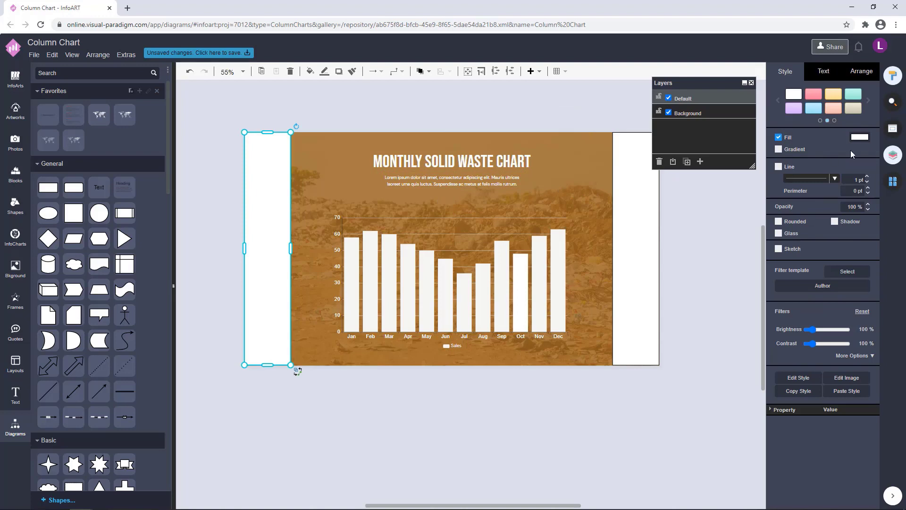
left_click(858, 137)
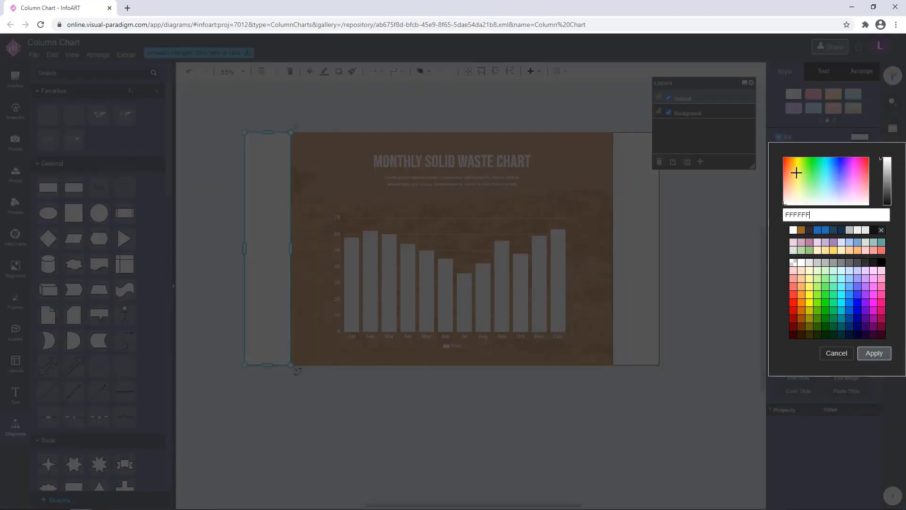
left_click(877, 353)
left_click(622, 226)
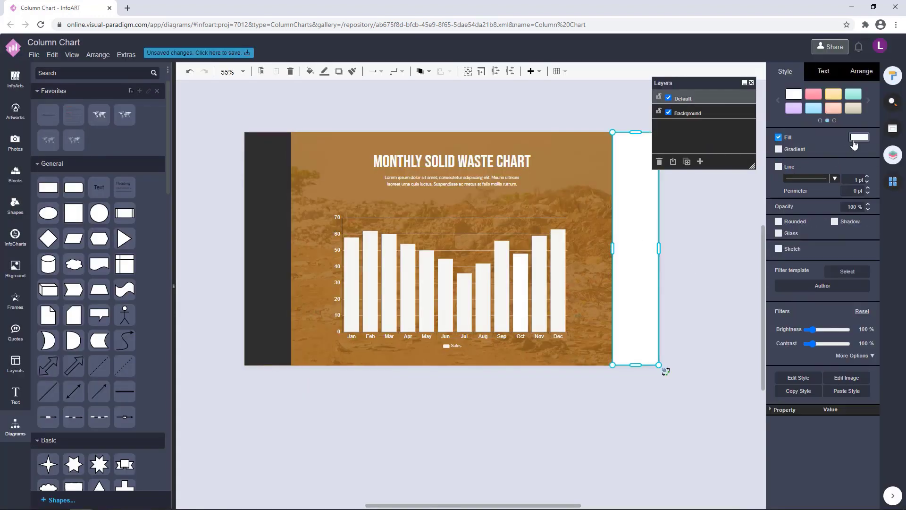
left_click(858, 137)
left_click(881, 360)
left_click(702, 277)
left_click_drag(701, 277, 689, 295)
left_click(550, 288)
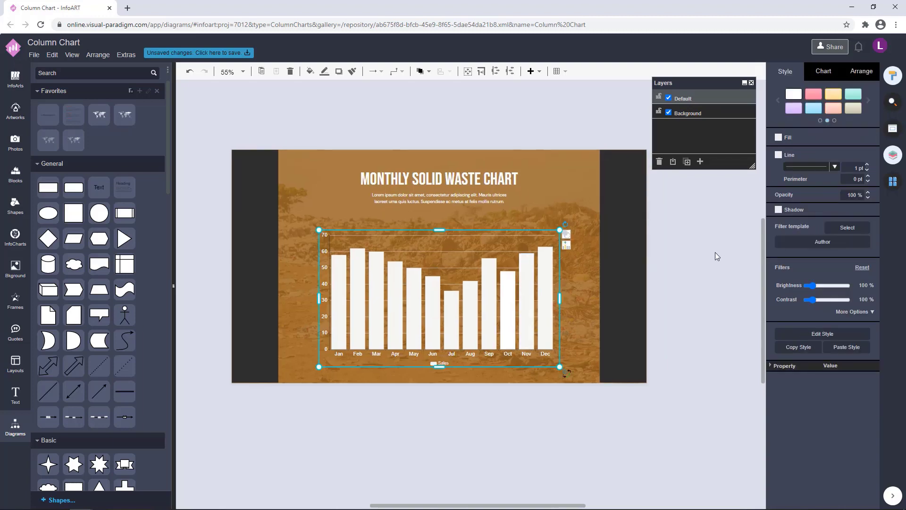
Darken the fill of both side strips to 121212.
left_click(624, 255)
left_click(276, 256, "shift")
left_click(858, 137)
left_click_drag(885, 198, 885, 206)
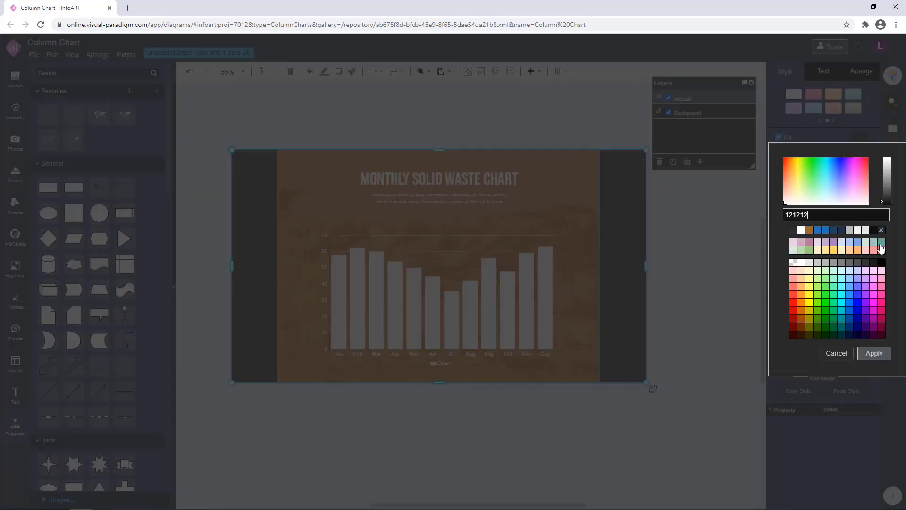
left_click(876, 353)
left_click_drag(715, 280, 721, 272)
Change the fill of both side strips to dark brown, 261808.
left_click(631, 271)
left_click(264, 264, "shift")
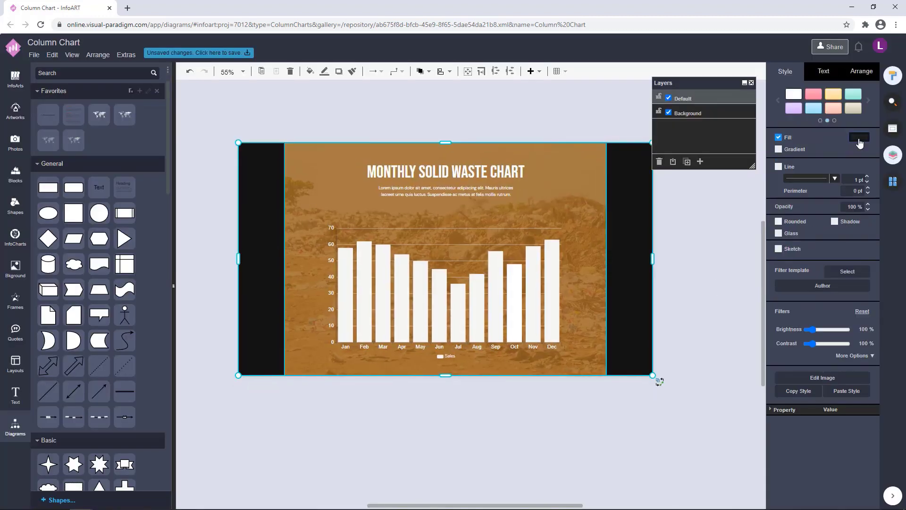
left_click(859, 138)
left_click(816, 230)
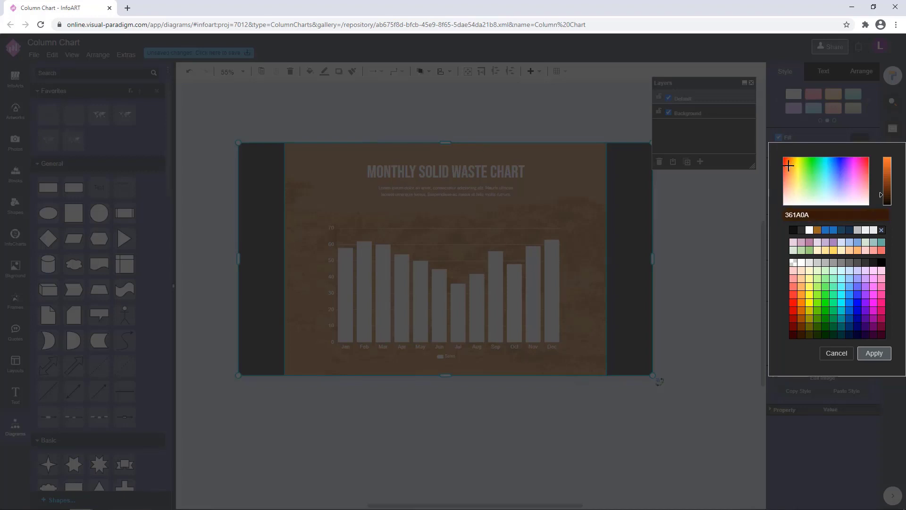
left_click(791, 167)
left_click(883, 198)
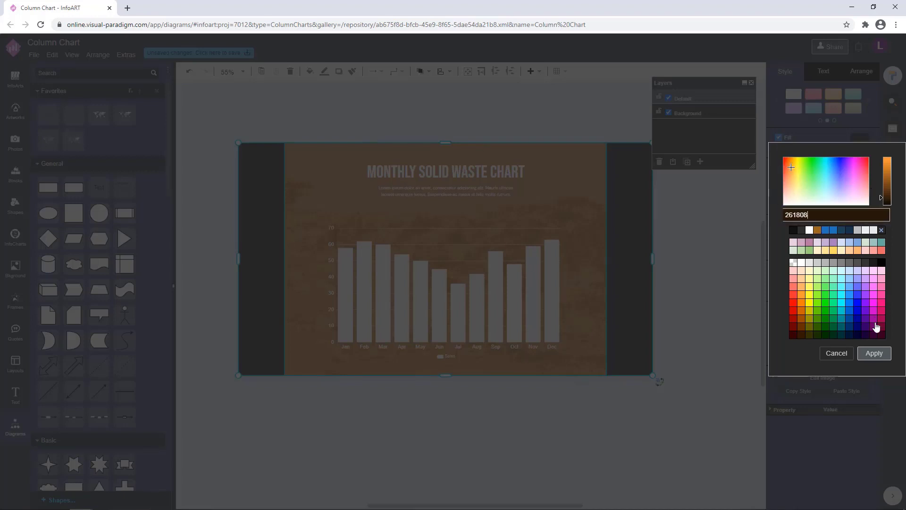
left_click(874, 353)
left_click(702, 225)
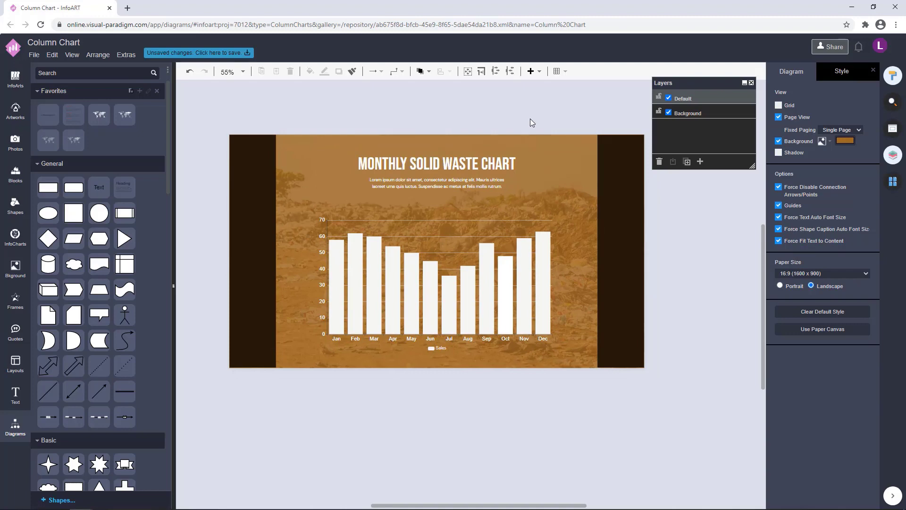
Set the title's font size to 67 pt.
double_click(502, 163)
left_click(869, 133)
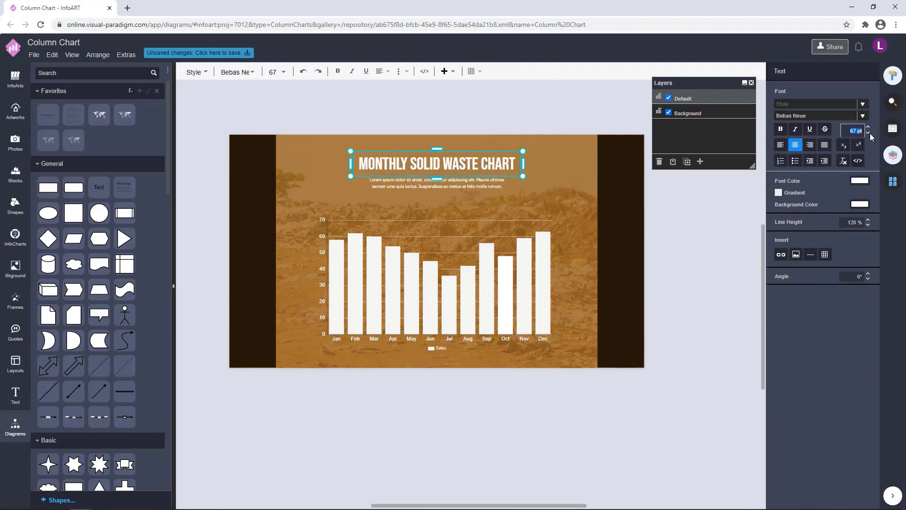
left_click(669, 269)
left_click_drag(715, 267, 704, 265)
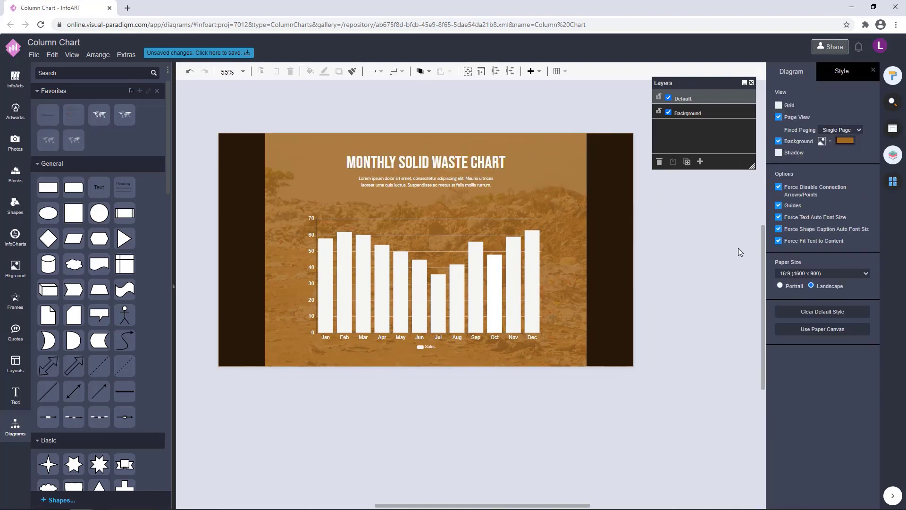
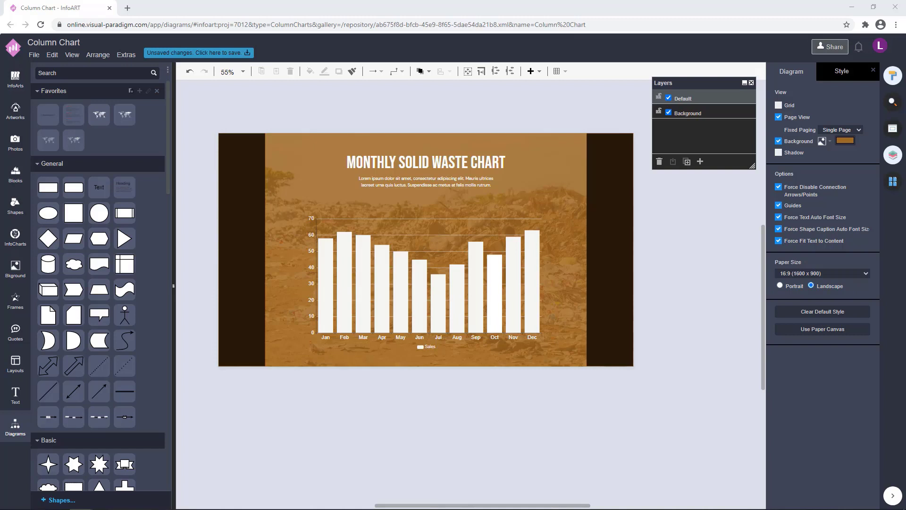
Adjust the landfill photo's opacity.
left_click(526, 147)
left_click(683, 248)
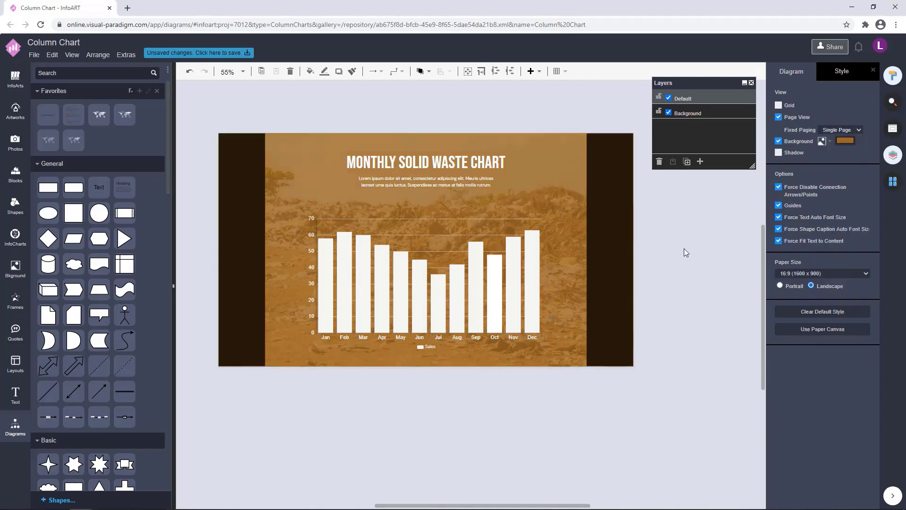
left_click(569, 153)
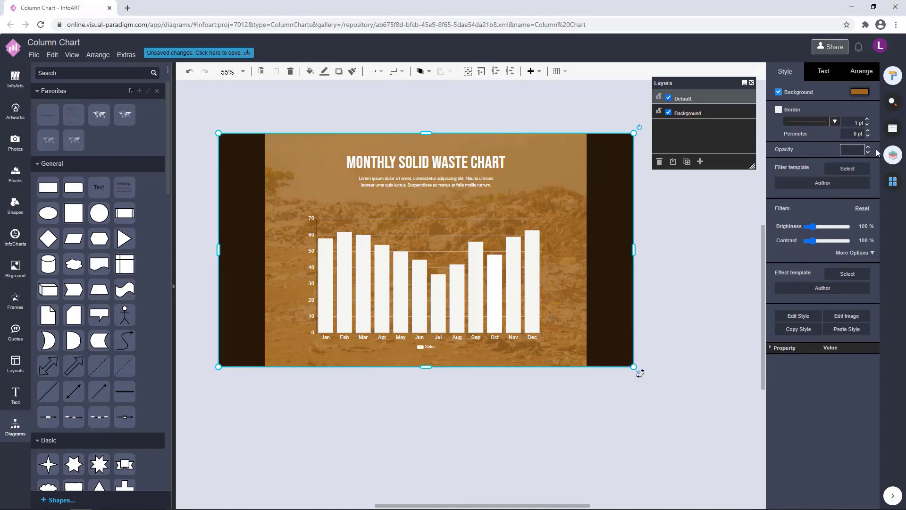
left_click(703, 284)
left_click_drag(701, 282, 699, 302)
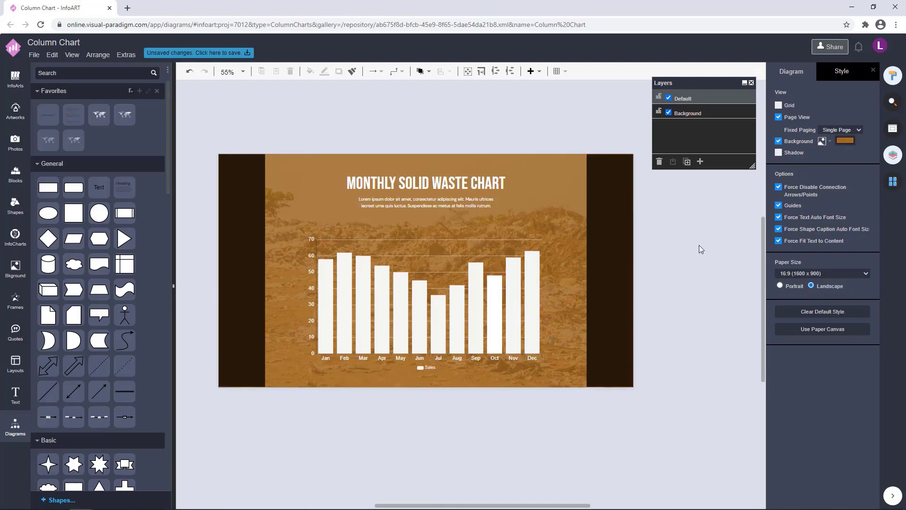
left_click_drag(699, 252, 695, 243)
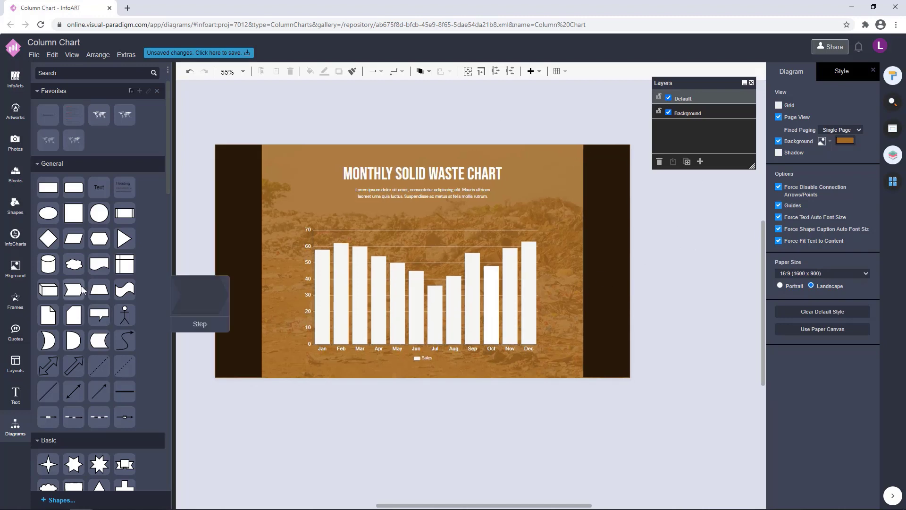
Search the artworks for "recycle" and place a small black three-arrow recycling icon on the left side strip.
left_click(18, 114)
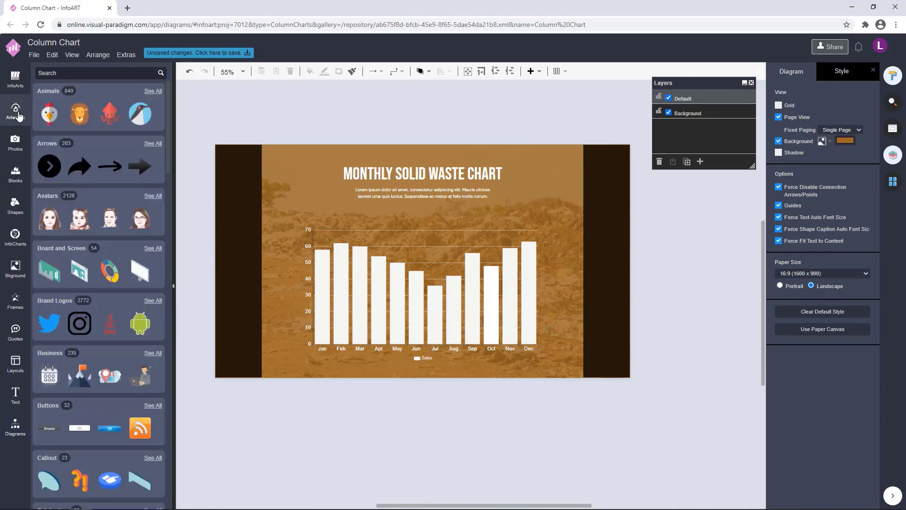
left_click(64, 72)
type("recycle")
key("Return")
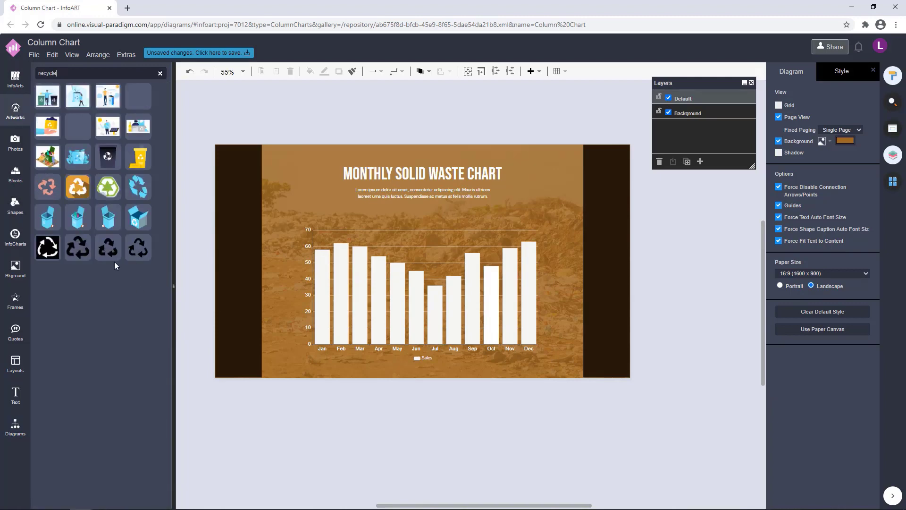
left_click_drag(111, 250, 223, 232)
left_click_drag(262, 272, 247, 256)
left_click_drag(237, 244, 241, 259)
Recolour the recycling icon white and set its opacity to 100%.
left_click(796, 113)
left_click(816, 202)
left_click(874, 326)
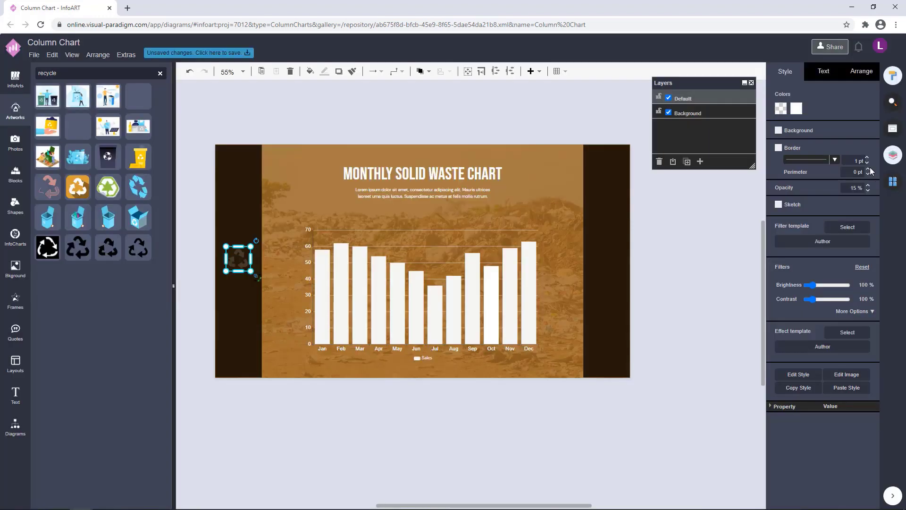
left_click(737, 287)
Centre the recycling icon on the left strip and place a copy of it at the same height on the right strip.
left_click_drag(234, 263, 234, 274)
left_click_drag(233, 273, 611, 263)
left_click(660, 278)
left_click(232, 275)
left_click(611, 272, "shift")
left_click(675, 282)
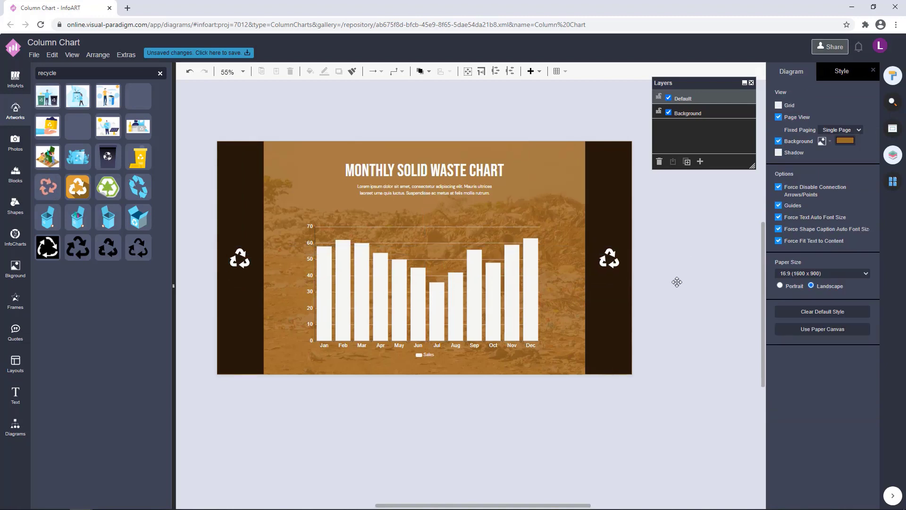
left_click(609, 259)
left_click(239, 260, "shift")
left_click(649, 306)
Add a vertical dotted line beside the canvas and lengthen it downwards.
left_click(15, 427)
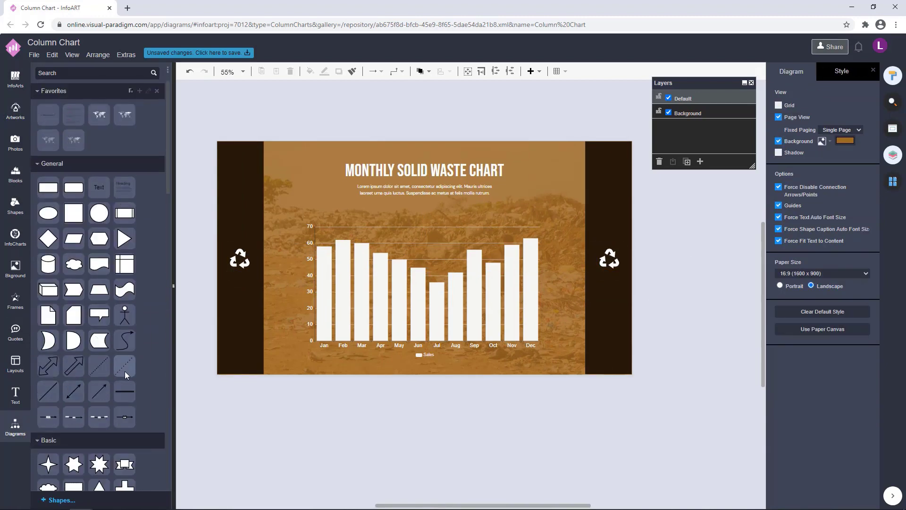
left_click(125, 371)
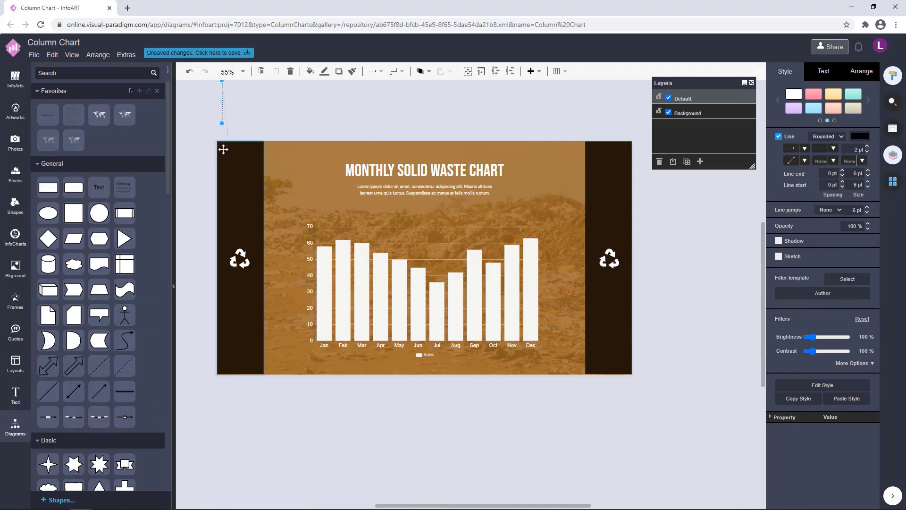
left_click_drag(218, 133, 222, 132)
left_click(261, 112)
key("ctrl+z")
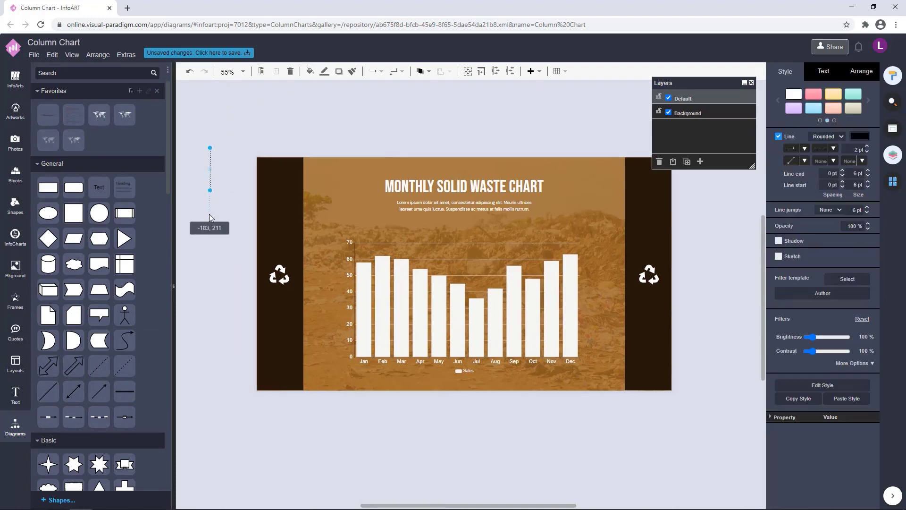
left_click_drag(210, 217, 211, 236)
Style the vertical line as a white dotted line with a width of 6 pt.
left_click_drag(855, 150, 875, 151)
type("4")
key("Return")
left_click(233, 168)
left_click(212, 204)
left_click(833, 148)
left_click(829, 191)
left_click(224, 195)
left_click(211, 203)
left_click(794, 230)
left_click(874, 353)
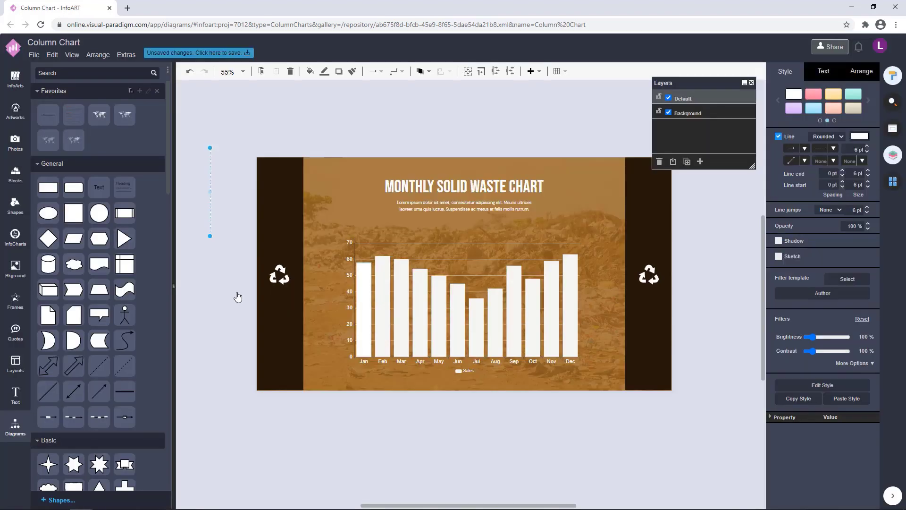
Place the dotted line above the left strip's recycling icon and a matching copy below it.
left_click_drag(210, 236, 281, 346)
key("ctrl+z")
left_click(233, 231)
left_click(210, 234)
left_click(226, 212)
left_click(299, 231)
left_click(338, 410)
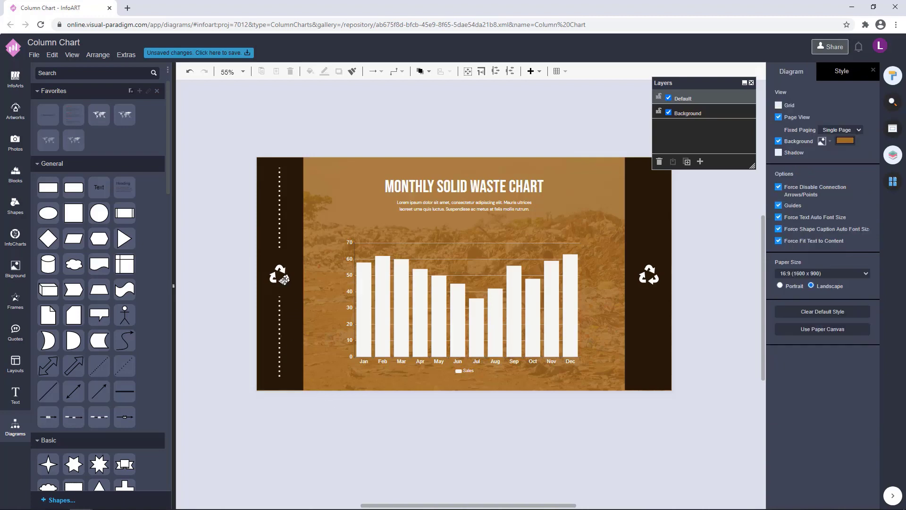
left_click_drag(284, 280, 284, 276)
key("ctrl+z")
key("ctrl+z")
left_click(206, 75)
left_click(206, 74)
left_click(222, 112)
Copy both dotted lines to the right strip, one above and one below its recycling icon.
left_click(280, 310)
left_click(242, 319)
left_click_drag(280, 229, 648, 240)
left_click(694, 264)
left_click_drag(280, 349, 650, 354)
left_click(698, 324)
Add a small circle above the canvas with no fill and a white 3 pt outline.
left_click_drag(275, 160, 264, 161)
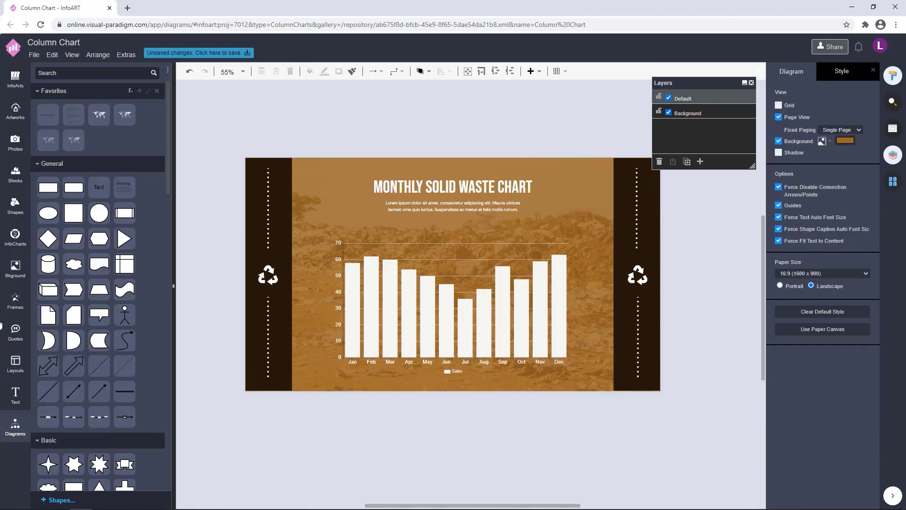
left_click_drag(359, 127, 369, 123)
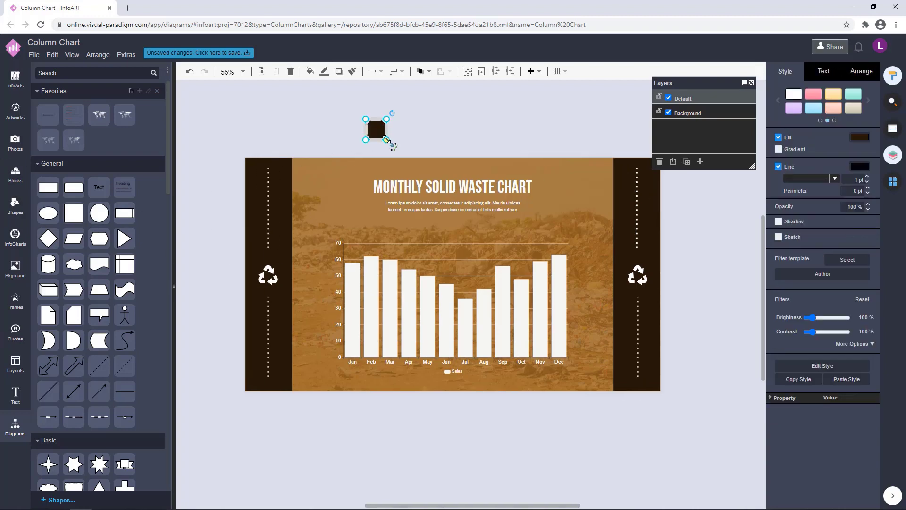
left_click(781, 166)
left_click(779, 137)
left_click(860, 153)
left_click(796, 249)
left_click(874, 370)
left_click(395, 136)
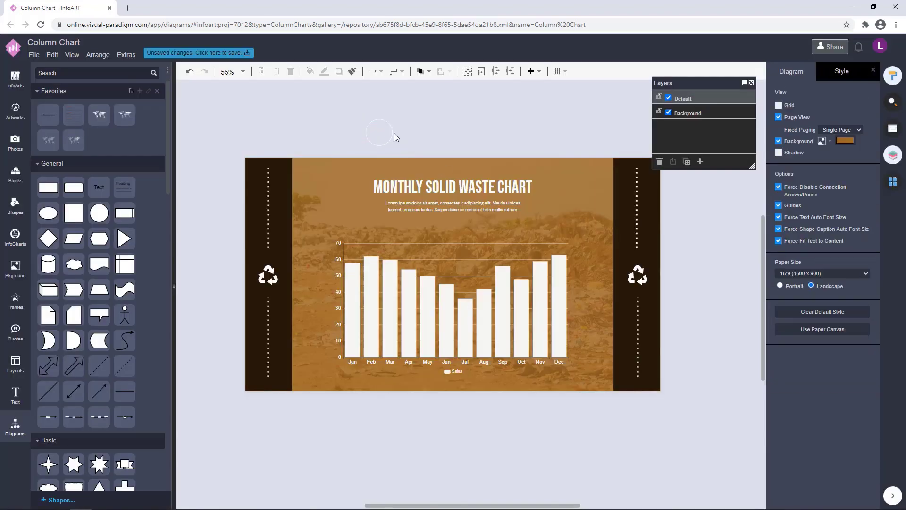
left_click(392, 135)
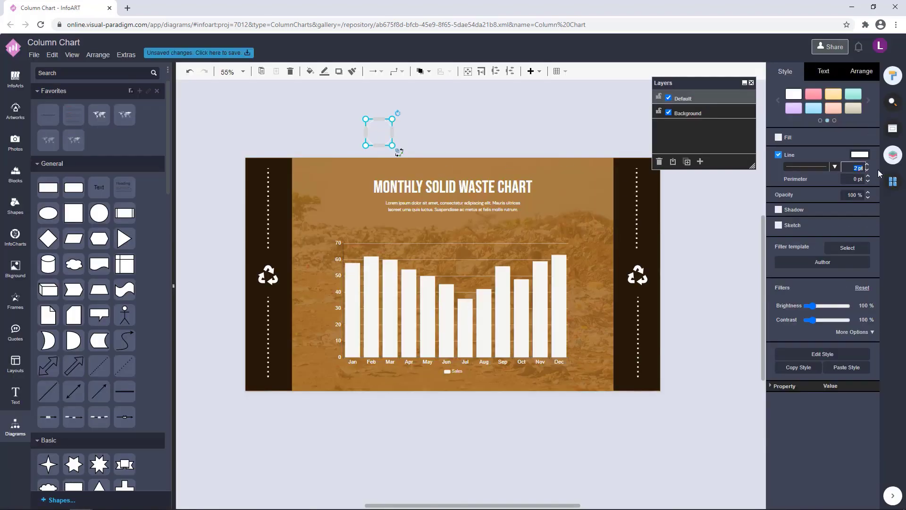
type("3")
left_click(438, 125)
Move the outlined circle onto the left strip and size it to frame the recycling icon.
left_click_drag(391, 125, 278, 263)
left_click_drag(280, 285, 282, 269)
left_click(369, 132)
left_click(270, 275)
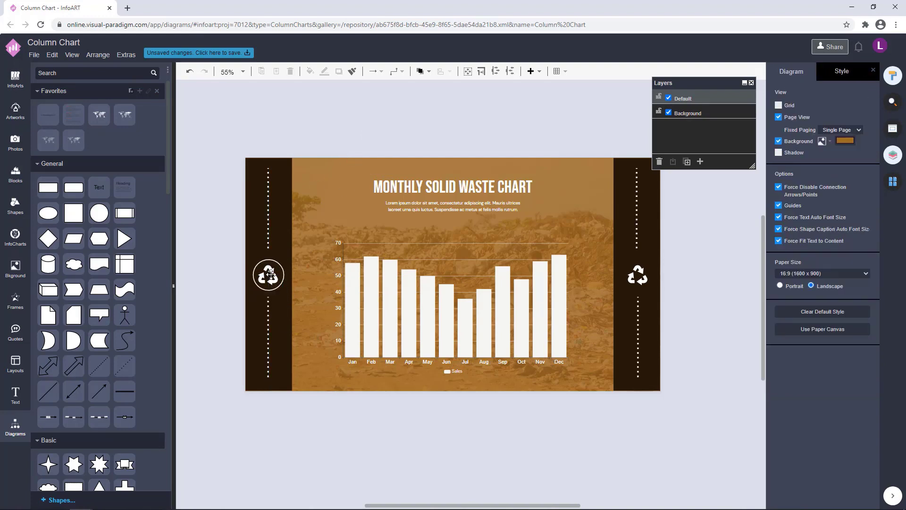
left_click(282, 276)
left_click(285, 182, "shift")
left_click(428, 72)
left_click(444, 87)
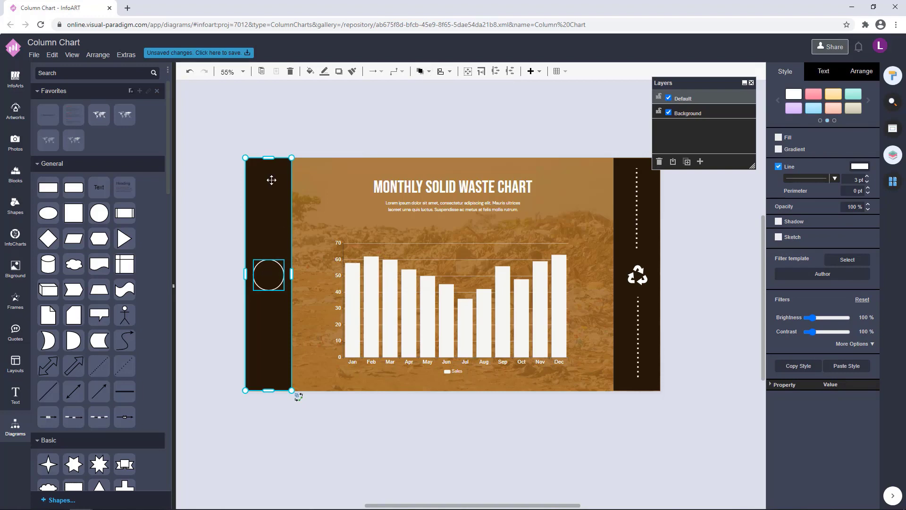
key("ctrl+z")
left_click(293, 208)
left_click(278, 270)
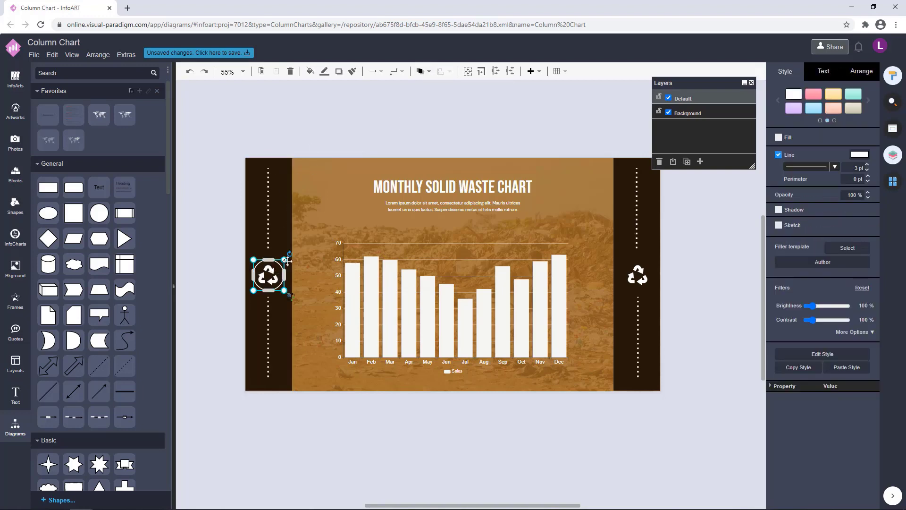
left_click(361, 132)
left_click(268, 274)
left_click(366, 126)
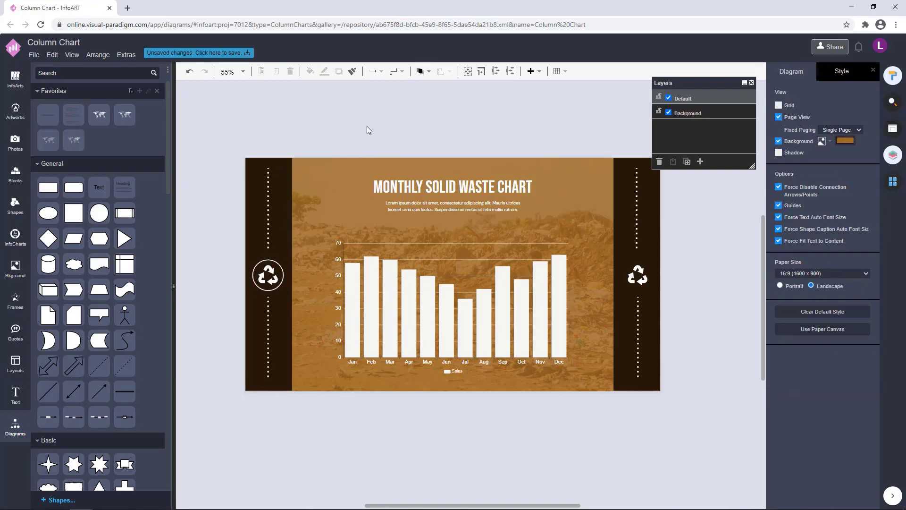
left_click(284, 270)
left_click(338, 155)
left_click(285, 270)
left_click(337, 157)
Send the circle, both dotted lines, the left strip and the landfill photo to the back, behind the recycling icon.
left_click(281, 269)
left_click(269, 228, "shift")
left_click(282, 226, "shift")
left_click(268, 324, "shift")
left_click(313, 207, "shift")
left_click(426, 74)
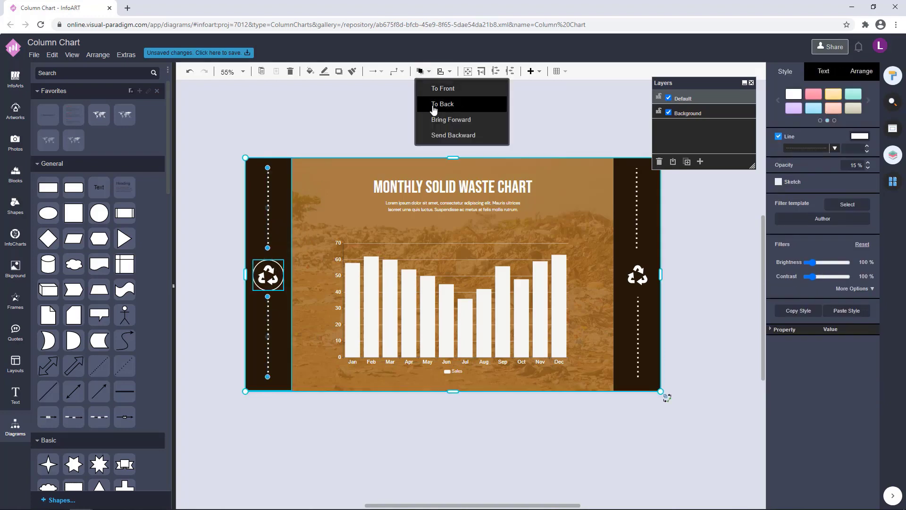
left_click(434, 109)
left_click(232, 268)
left_click(269, 273)
left_click(355, 150)
left_click(267, 281)
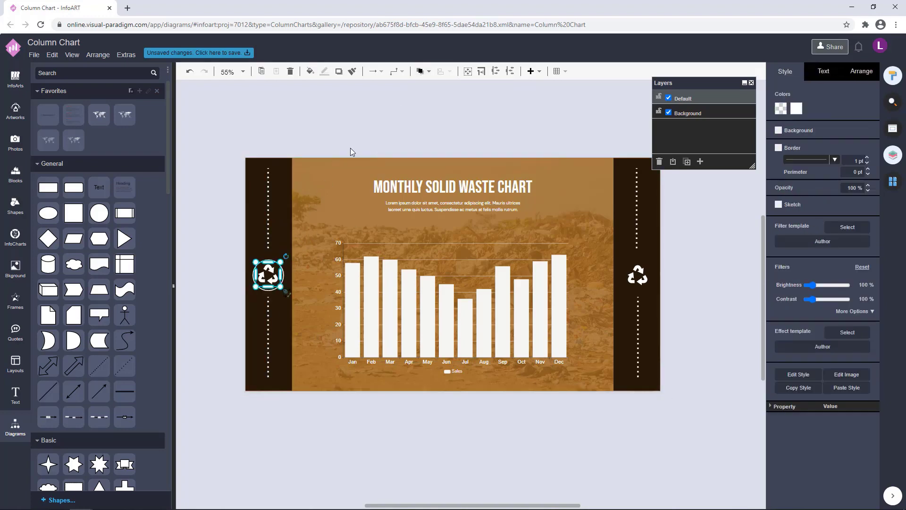
left_click(350, 149)
Replace the right strip's recycling icon with a copy of the left strip's icon and circle, centred between the dotted lines.
left_click(637, 276)
key("Delete")
left_click(269, 279)
left_click(283, 277, "shift")
key("ctrl+c")
key("ctrl+v")
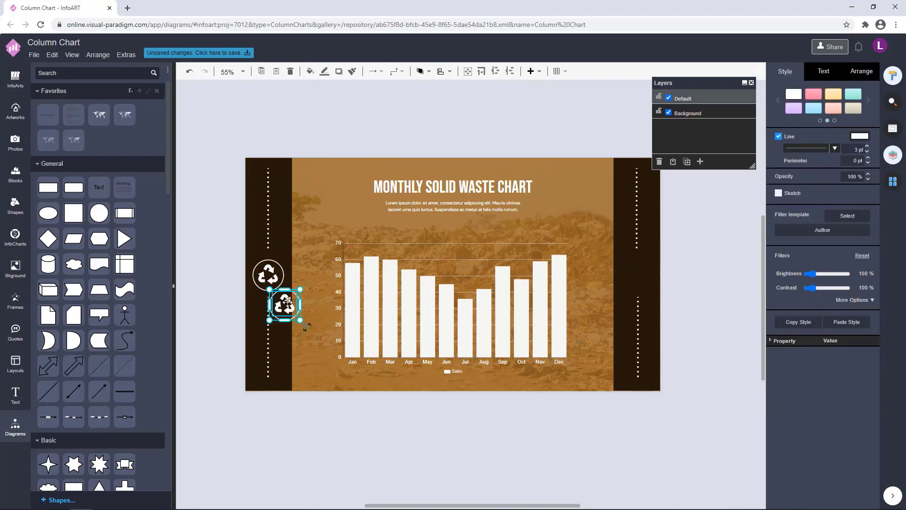
left_click_drag(288, 302, 640, 271)
left_click(654, 294)
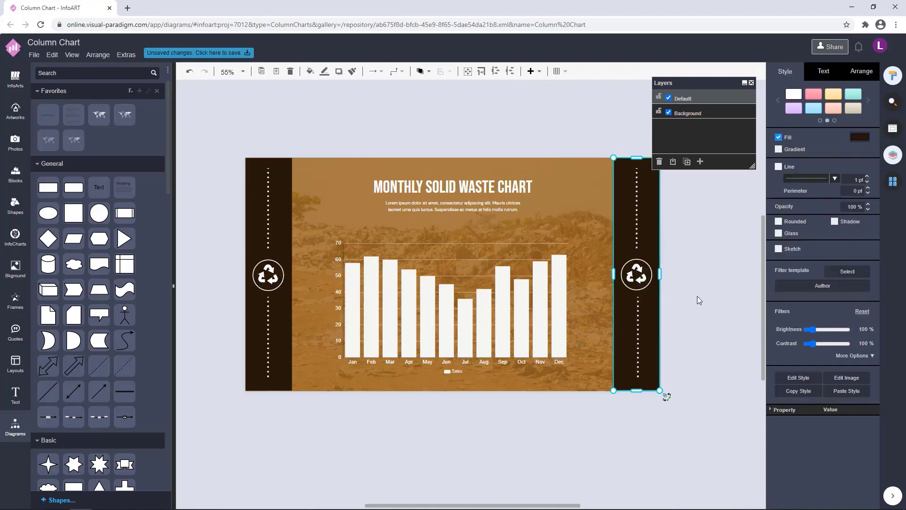
left_click(697, 296)
Set the chart's Sales column colour to pure white, RGB 255, 255, 255.
scroll(697, 296, "down", 1)
left_click_drag(697, 296, 673, 288)
scroll(526, 260, "up", 1)
left_click(534, 295)
left_click(823, 75)
left_click(860, 138)
left_click_drag(769, 151, 755, 143)
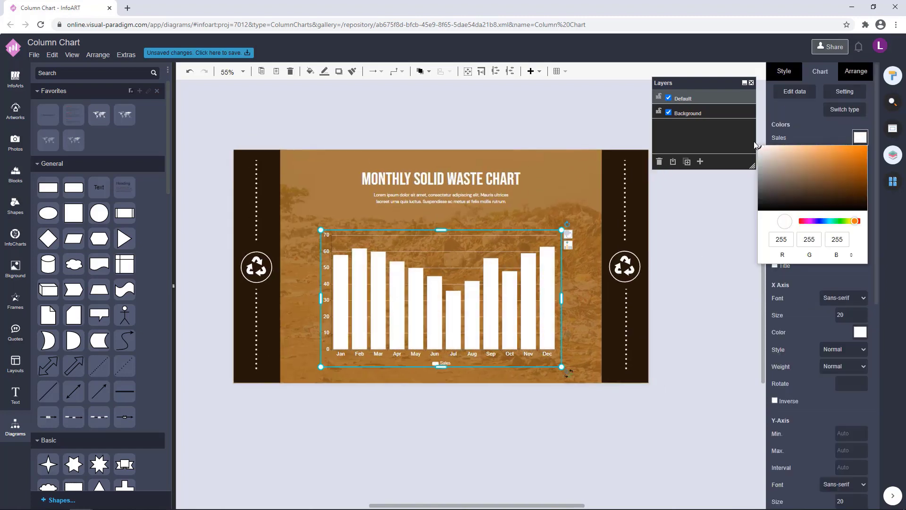
left_click(686, 259)
Enlarge the column chart slightly from its corner.
left_click_drag(697, 261, 693, 248)
left_click(500, 268)
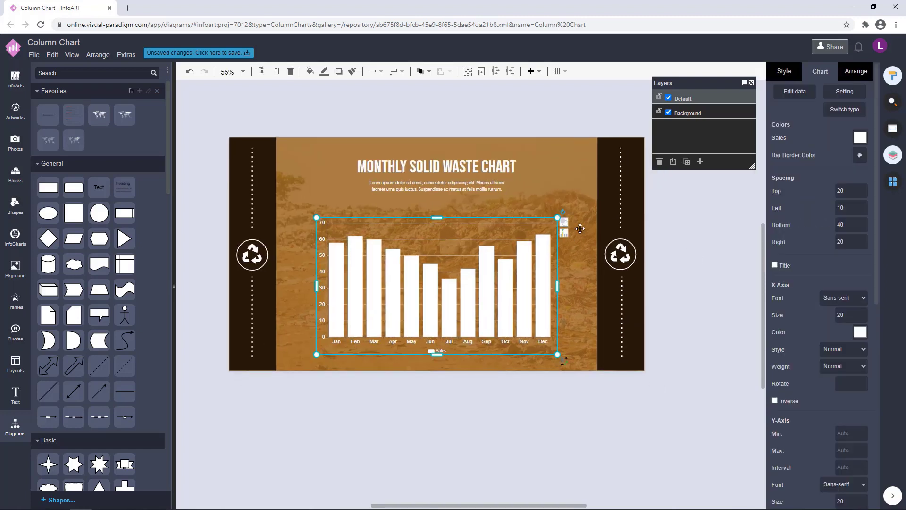
left_click_drag(558, 217, 569, 210)
left_click(677, 277)
Reposition the chart and align it horizontally with the title and subtitle on their centres.
left_click_drag(534, 296, 502, 287)
left_click(490, 189, "shift")
left_click(487, 170, "shift")
left_click(853, 72)
left_click(796, 313)
left_click(692, 290)
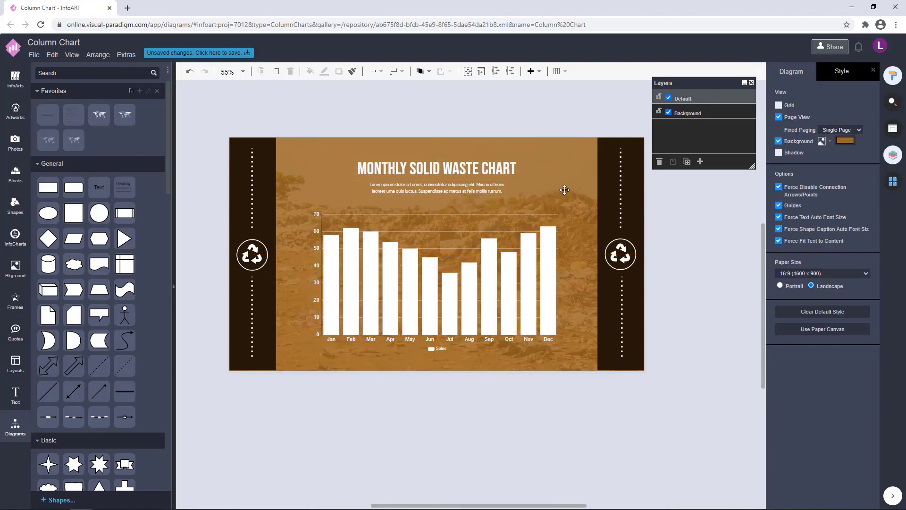
Move the title and subtitle up slightly together.
mouse_move(691, 238)
left_mouse_down()
mouse_move(692, 272)
mouse_move(688, 250)
left_mouse_up()
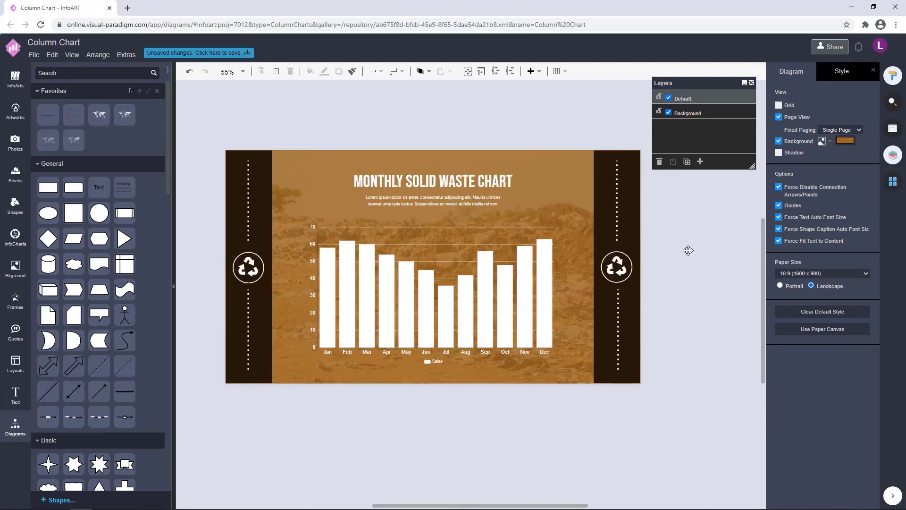
left_click(492, 183)
left_click(485, 205, "shift")
left_click(696, 226)
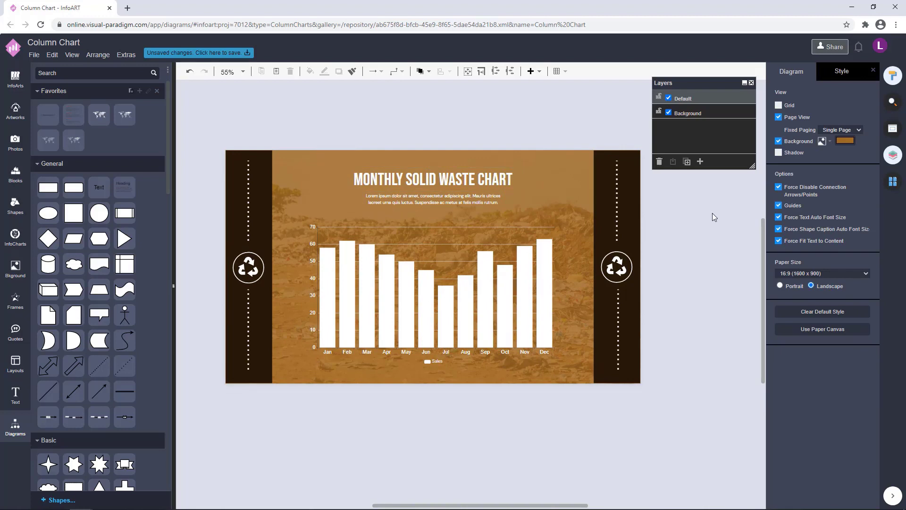
Try a dark navy fill on the right side strip.
left_click(633, 200)
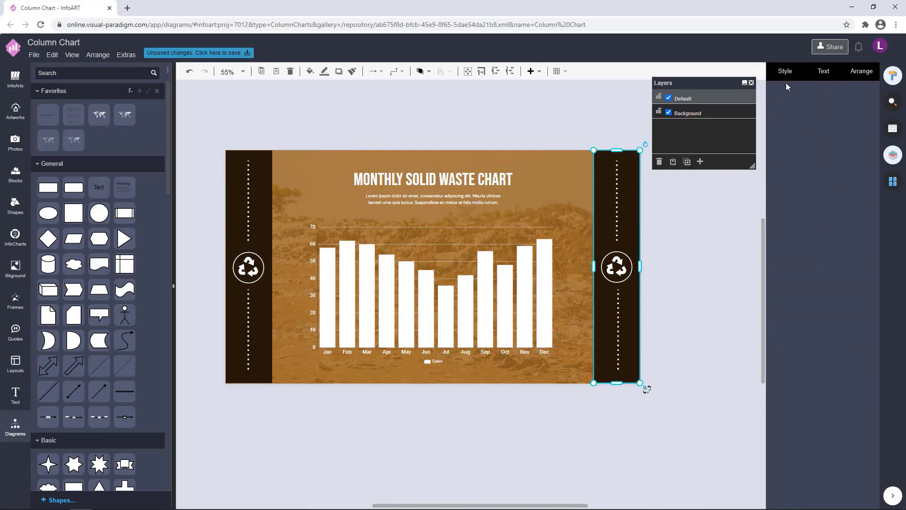
left_click(864, 137)
left_click(874, 353)
left_click(685, 240)
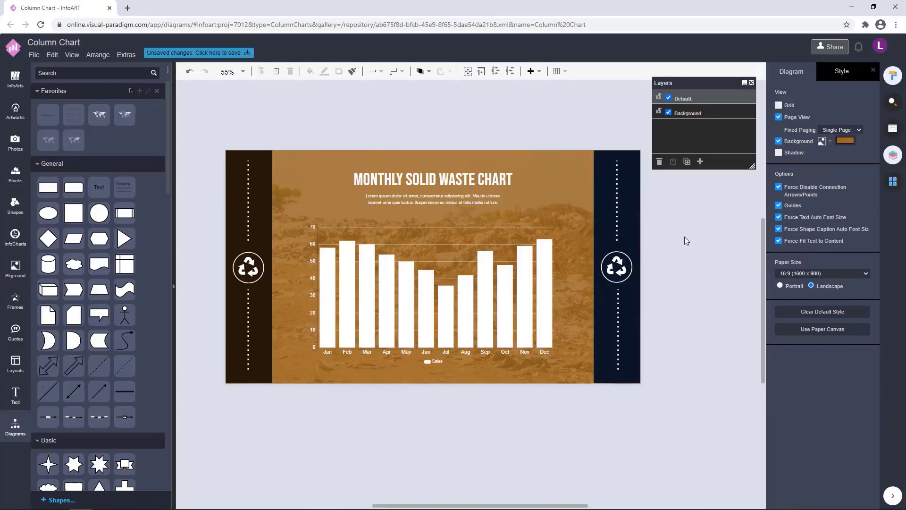
Try nudging the title and subtitle higher above the chart.
left_click(490, 178)
left_click(483, 195, "shift")
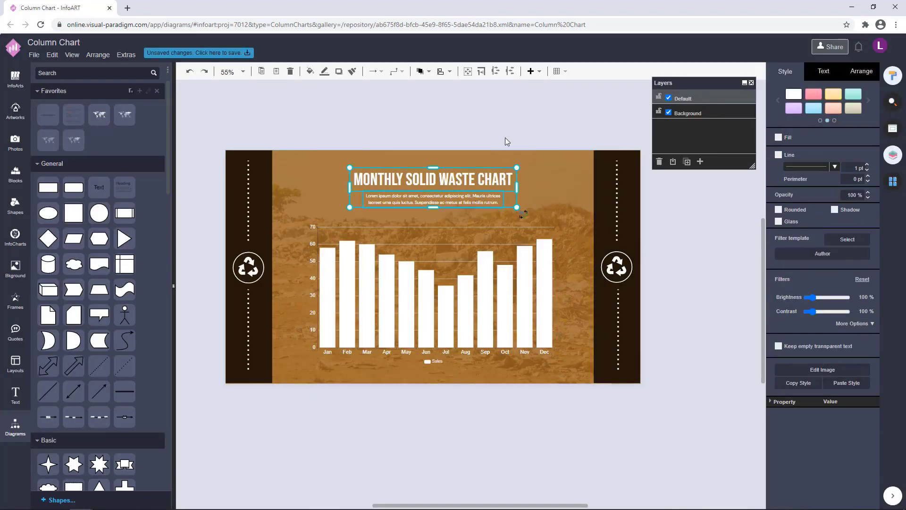
key("Up")
key("Up")
left_click(511, 120)
left_click(459, 212)
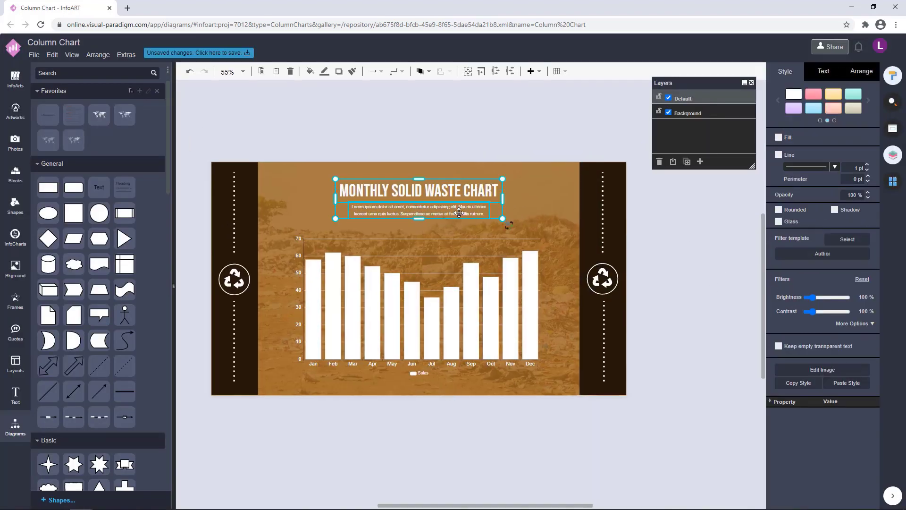
left_click(491, 137)
Move the title and subtitle down slightly together to leave more room above them.
left_click(462, 187)
left_click(456, 210, "shift")
key("Down")
key("Down")
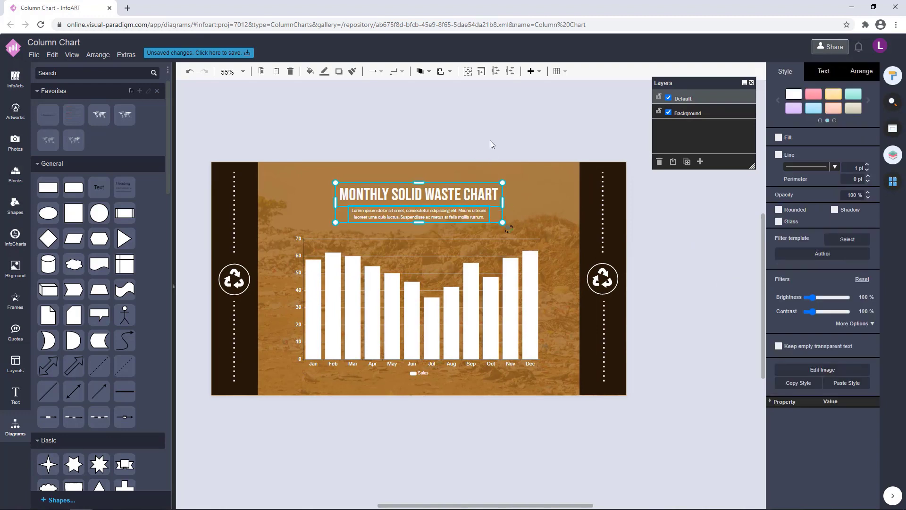
left_click(490, 140)
Place a smaller copy of the left strip's recycling icon centred above the title.
left_click_drag(240, 279, 389, 150)
key("ctrl+z")
left_click_drag(235, 279, 336, 126)
left_click_drag(328, 120, 437, 200)
left_click(452, 145)
left_click(427, 172)
Adjust the position of the top icon, title and subtitle together, and move the chart down slightly below them.
left_click(426, 172)
left_click(436, 194, "shift")
left_click(436, 211, "shift")
left_click(479, 143)
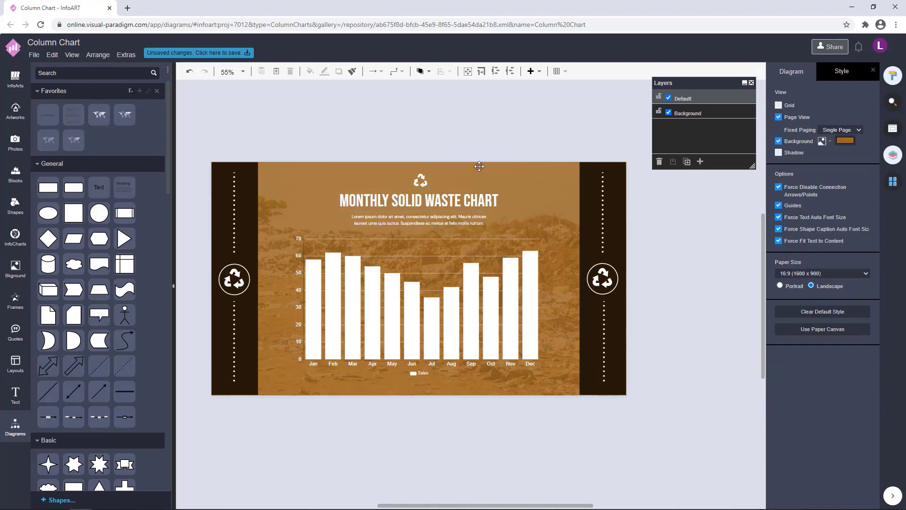
left_click_drag(478, 302, 478, 307)
left_click(642, 307)
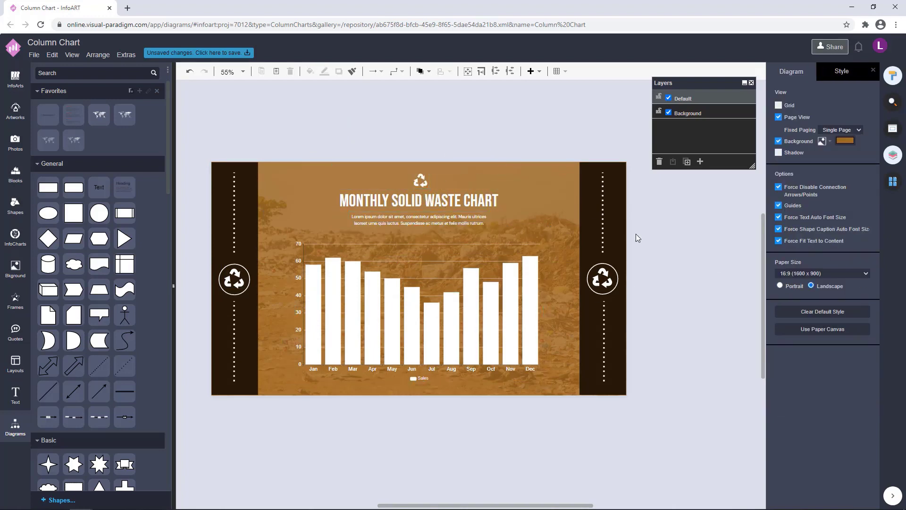
Lower the chart's Mar column to about 43 and raise the Feb column to about 64.
left_click(347, 280)
left_click(351, 278)
left_click_drag(355, 262, 335, 254)
left_click(335, 274)
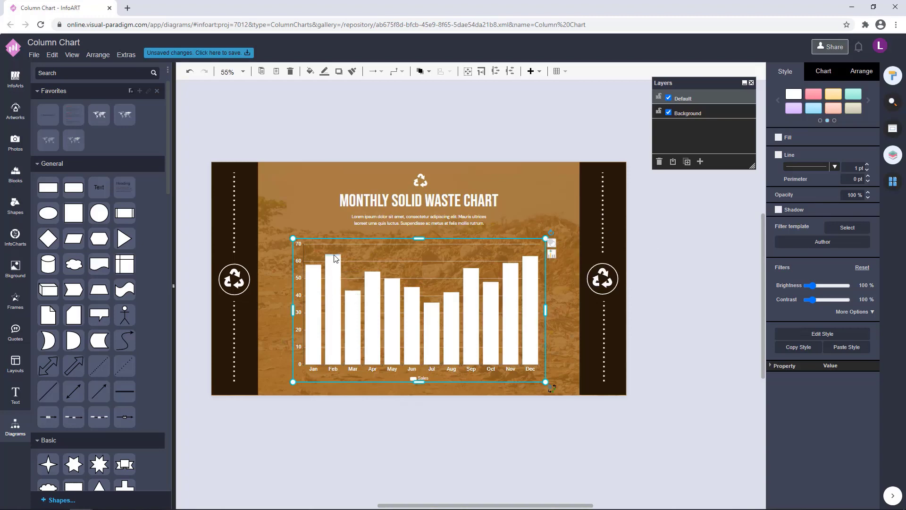
Reshape the mid-year columns, setting May to about 55, Jun to about 36 and Jul to about 24.
left_click(375, 289)
left_click_drag(407, 277, 435, 323)
key("ctrl+z")
left_click(437, 315)
left_click(413, 292)
left_click_drag(413, 289, 392, 270)
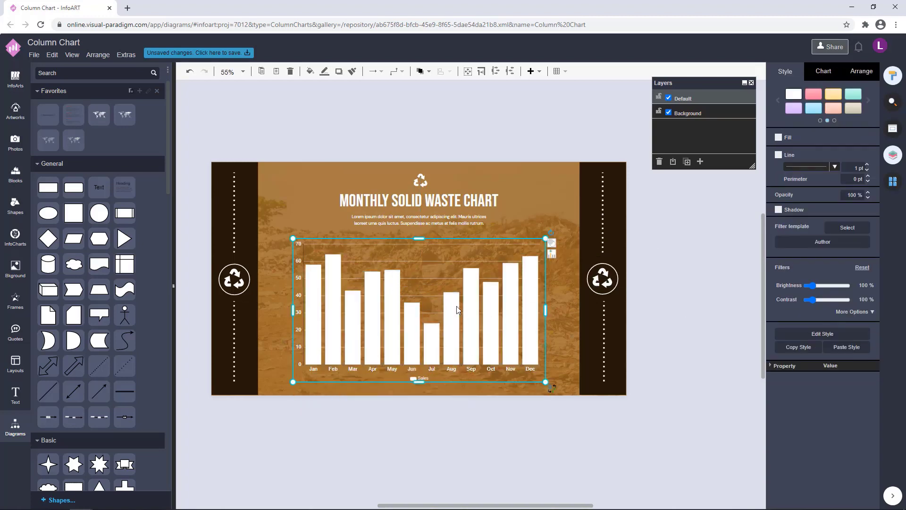
Lower the Apr column to about 31, keeping the chart in its original place on the page.
left_click_drag(459, 308, 455, 307)
left_click(374, 288)
left_click_drag(375, 273, 374, 328)
left_click(473, 284)
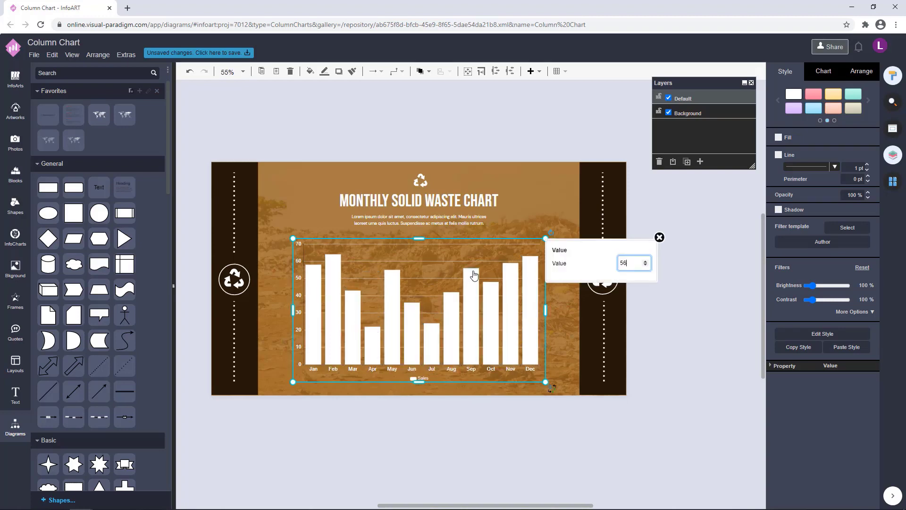
left_click_drag(473, 269, 473, 265)
left_click(372, 337)
left_click_drag(373, 328, 380, 412)
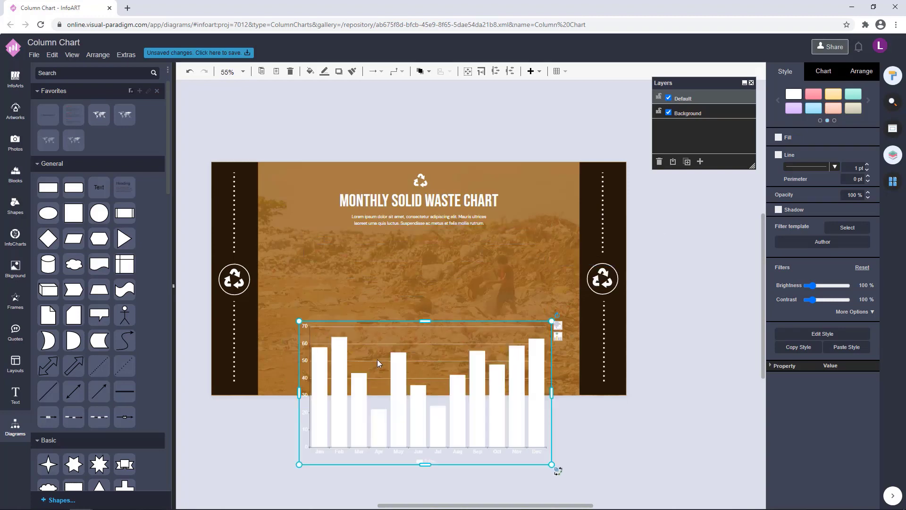
key("ctrl+z")
left_click(374, 332)
left_click_drag(374, 329, 374, 312)
left_click(375, 330)
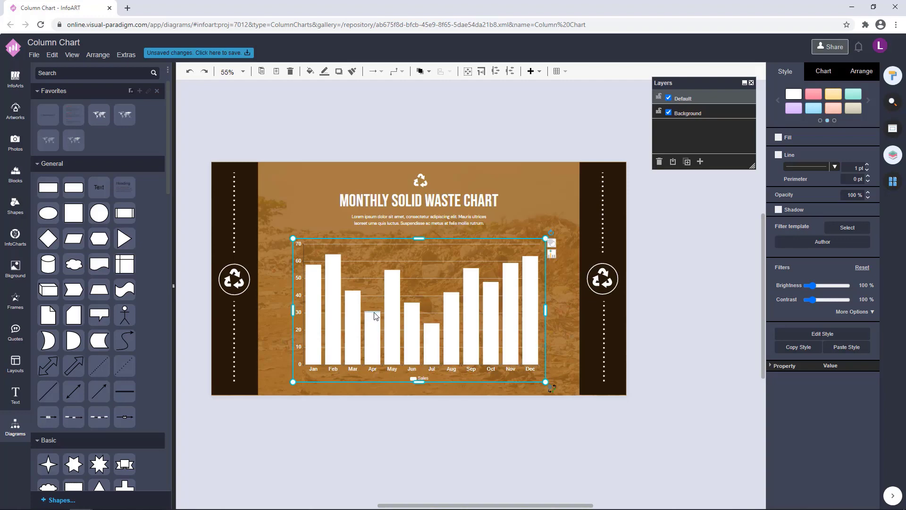
Lower the Dec column to about 36 and nudge the title slightly down beneath the top recycling icon.
left_click(528, 262)
left_click_drag(529, 259, 531, 291)
key("ctrl+z")
left_click(649, 286)
left_click(421, 180)
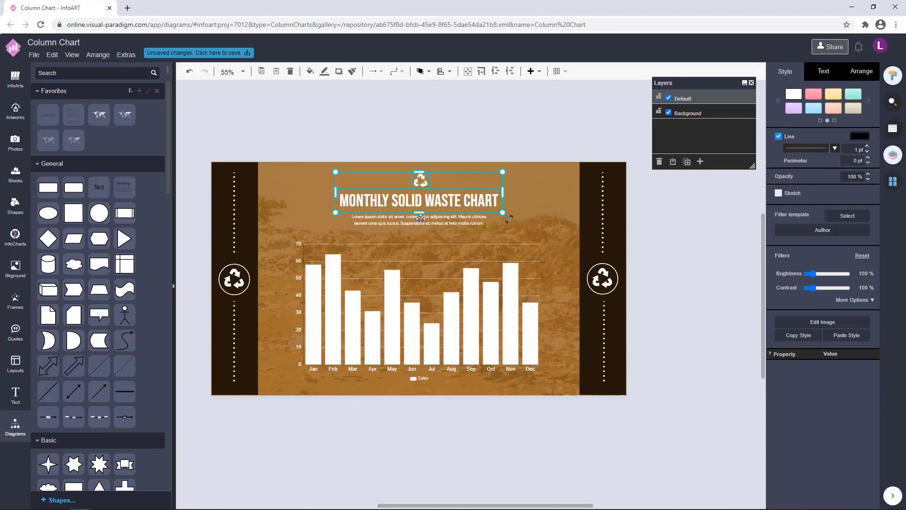
left_click(666, 252)
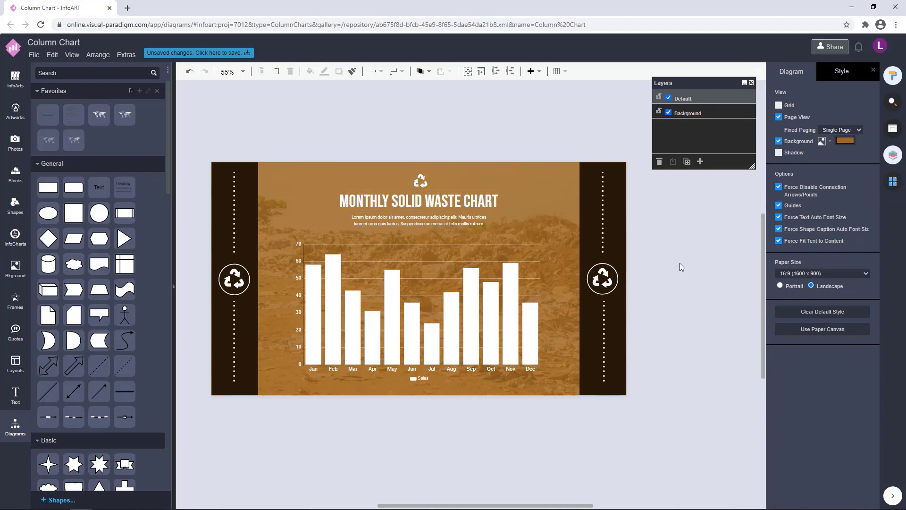
Change the fill of the dark side strips to a slightly redder dark brown.
left_click(262, 181)
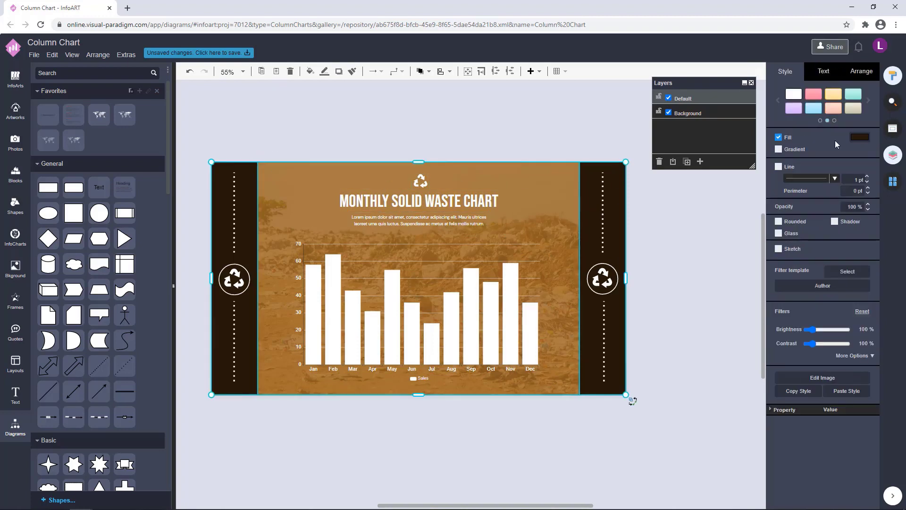
left_click(859, 137)
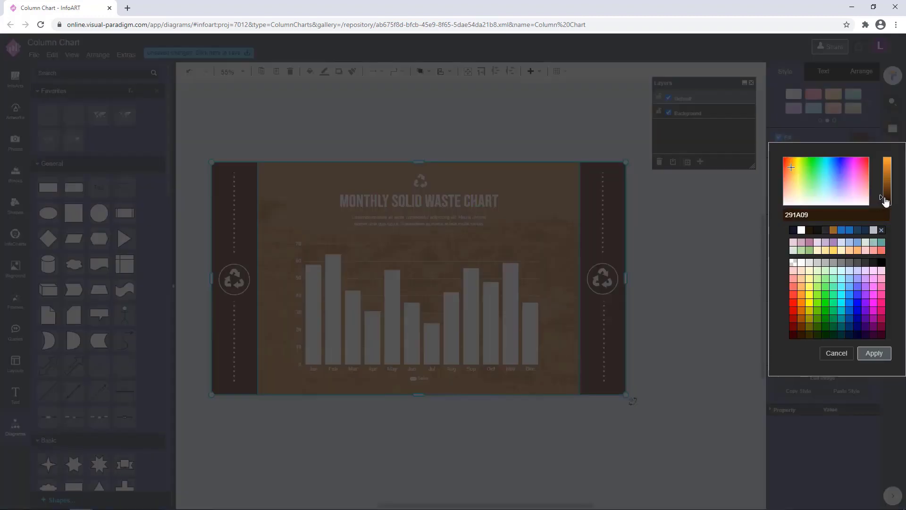
left_click(880, 352)
left_click(694, 264)
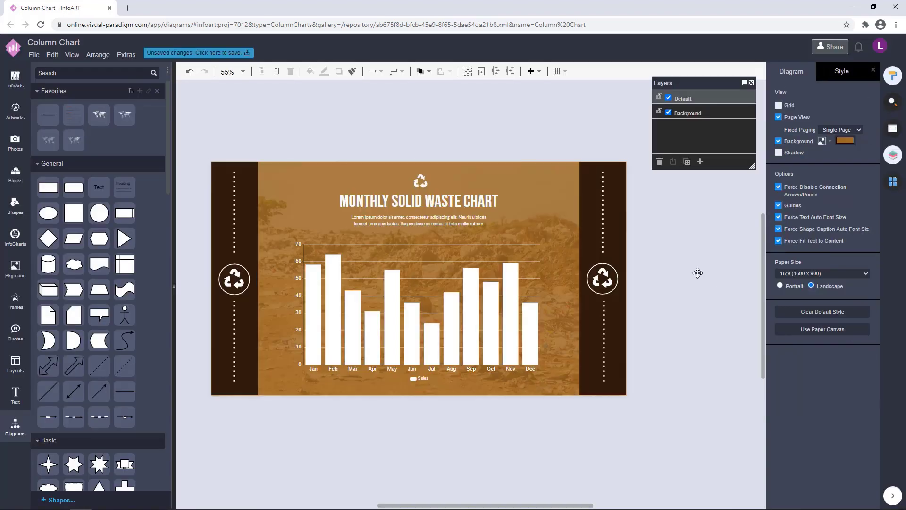
Close the Layers window and check the finished waste chart design.
left_click(470, 211)
left_click(530, 146)
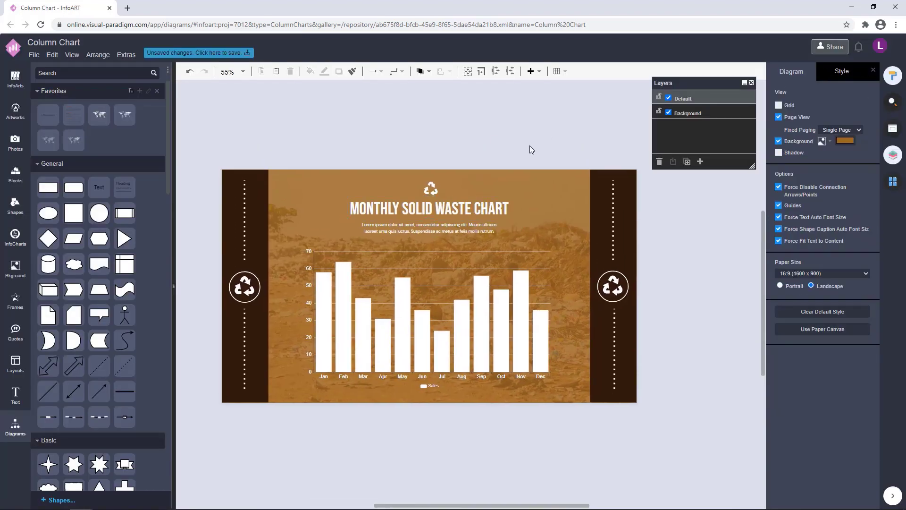
left_click_drag(690, 293, 680, 298)
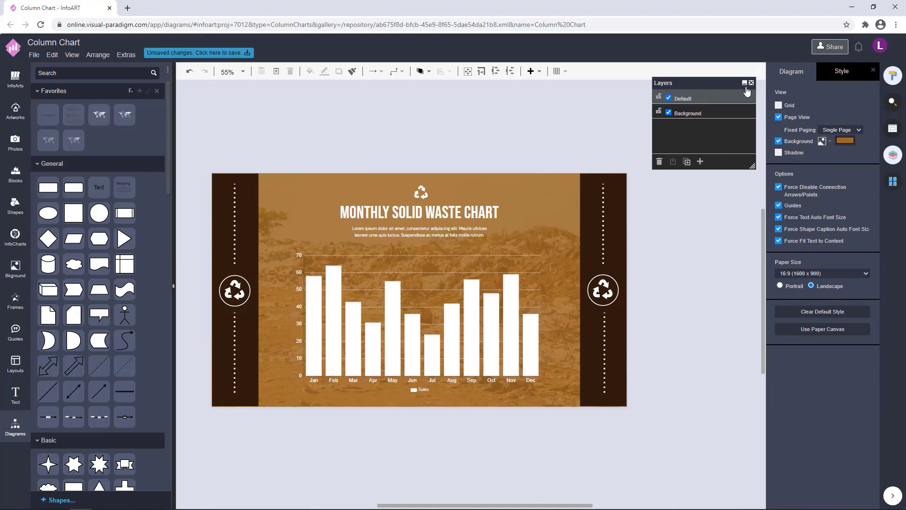
left_click(751, 84)
left_click_drag(714, 205, 726, 204)
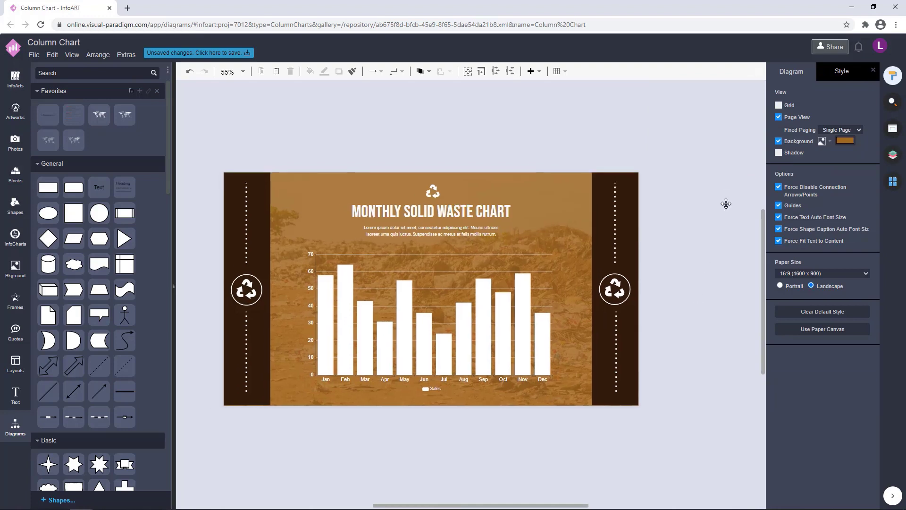
left_click(618, 289)
left_click(681, 251)
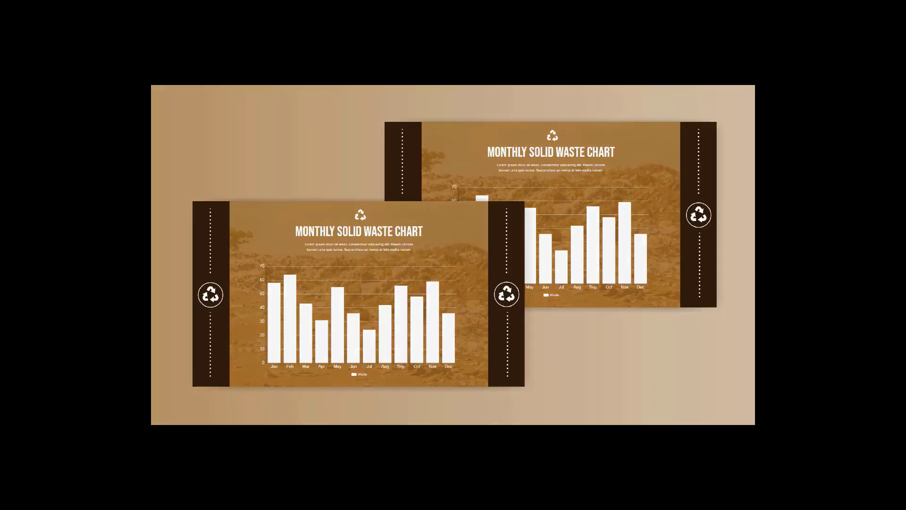
Replace the stacked column chart's title with "QUARTERLY SALES BY REGION".
double_click(492, 188)
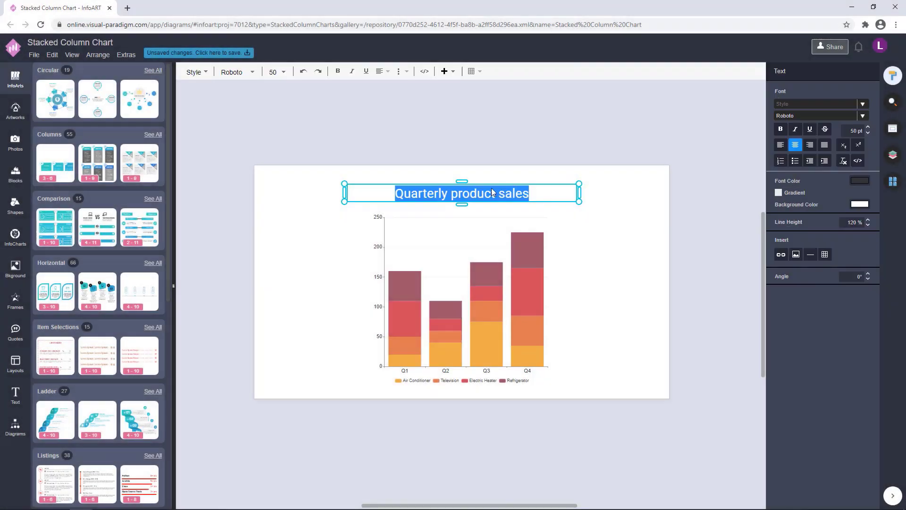
left_click(471, 197)
mouse_move(450, 197)
left_mouse_down()
mouse_move(520, 194)
mouse_move(434, 194)
left_mouse_up()
left_click_drag(524, 197, 387, 196)
type("QUA")
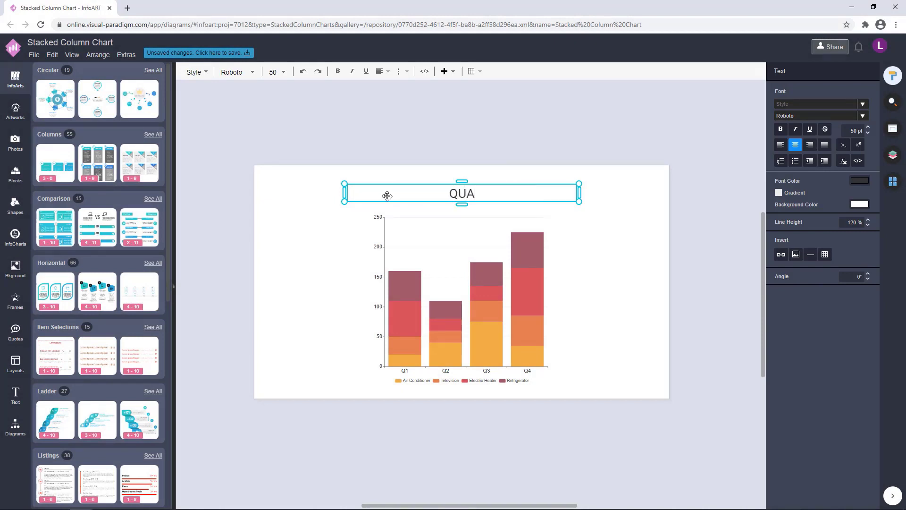
type("RTERLY SALES BY REGION")
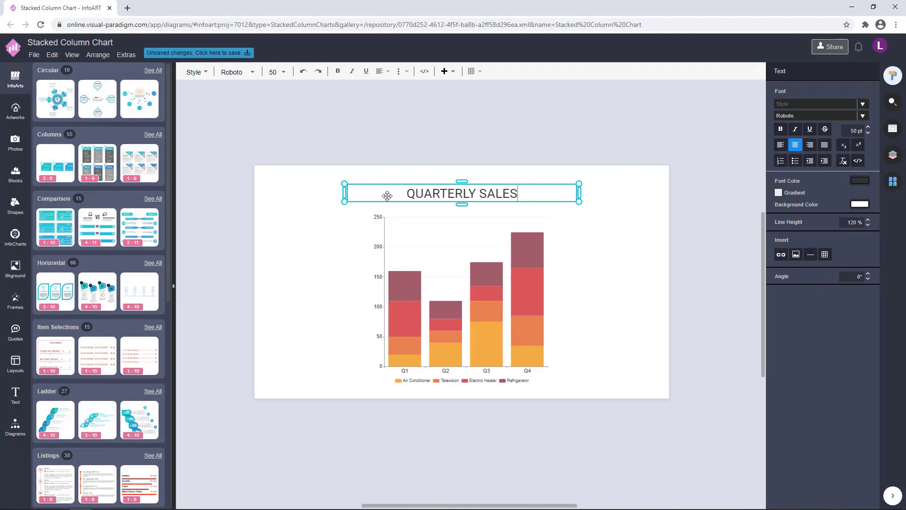
left_click(523, 209)
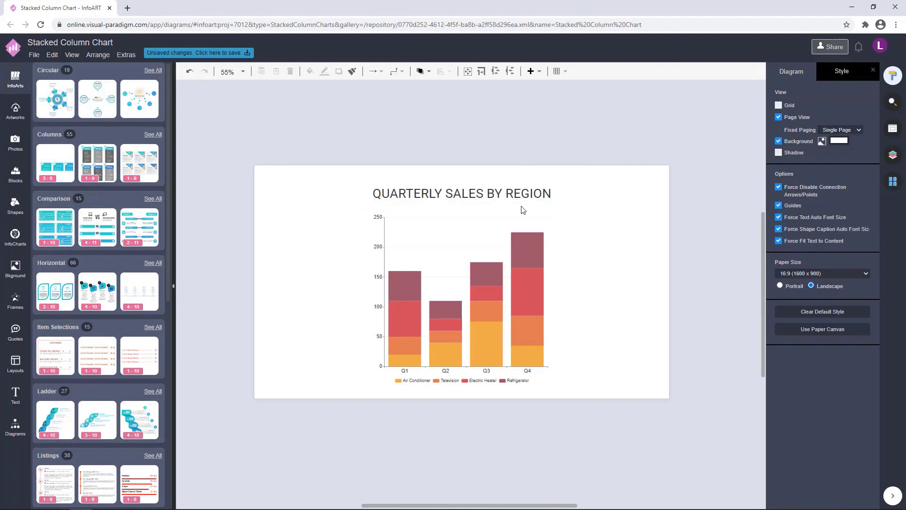
Move the stacked column chart to the left part of the page and place the title above it.
left_click(546, 188)
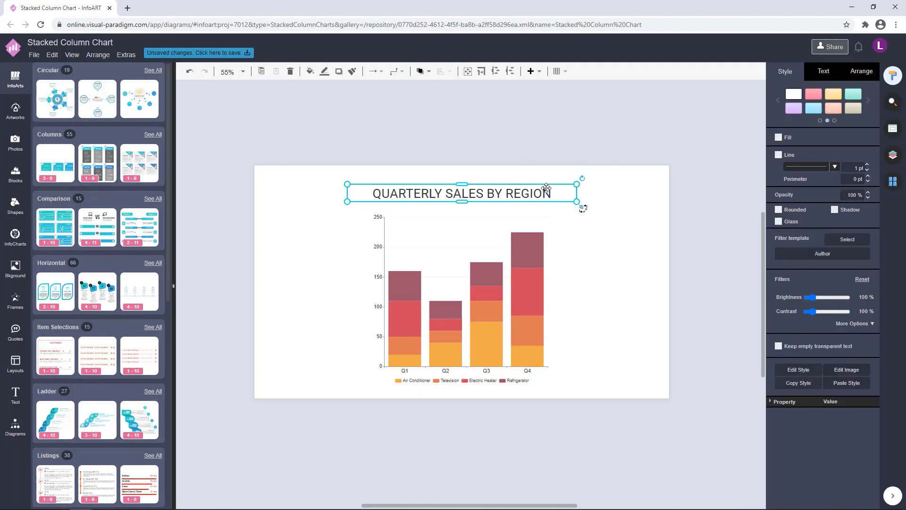
left_click(505, 285)
left_click_drag(511, 300, 421, 303)
left_click(578, 272)
left_click_drag(528, 195, 436, 192)
left_click(561, 194)
Rename the chart's four data series to East, West, North and South in its data sheet.
left_click(450, 303)
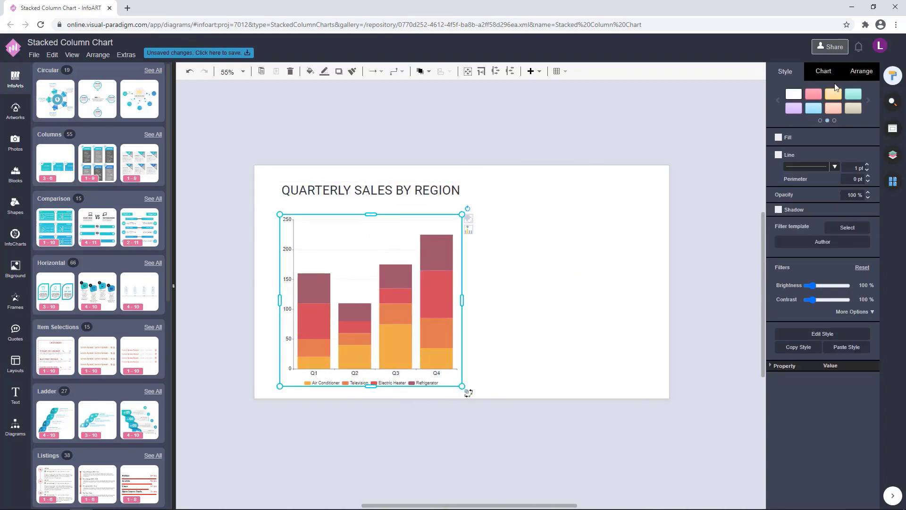
left_click(824, 77)
left_click(795, 92)
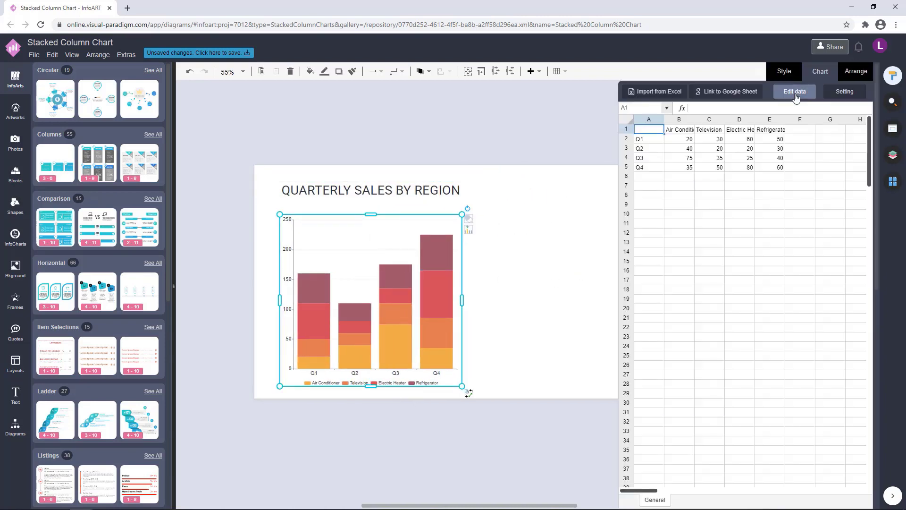
left_click(683, 130)
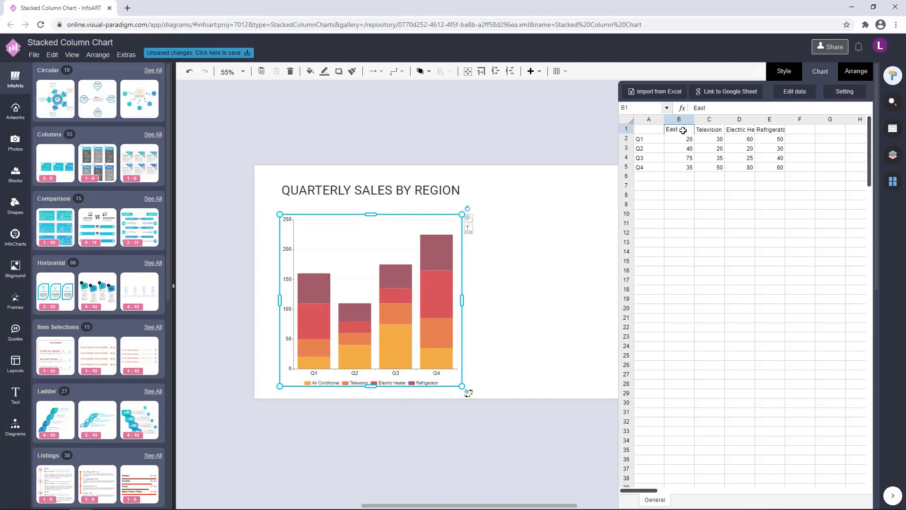
key("Tab")
type("Wst")
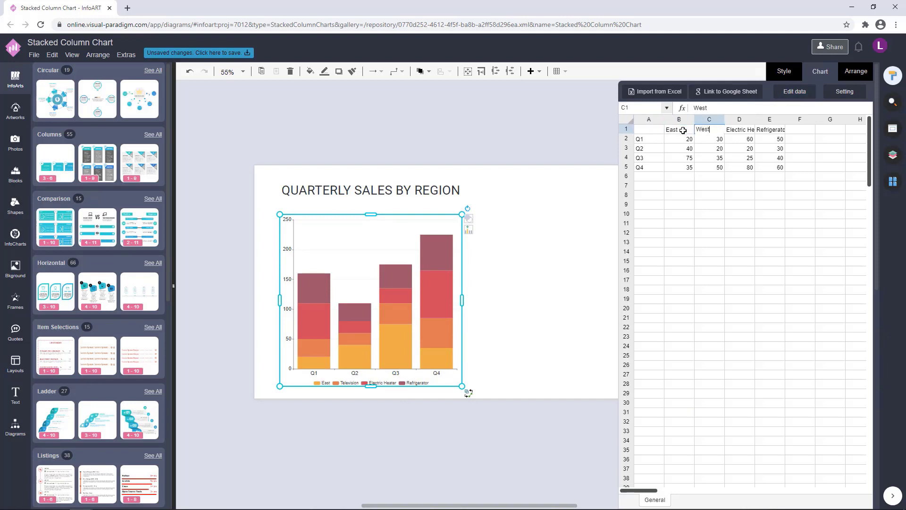
key("Tab")
type("Nor")
key("Tab")
type("S")
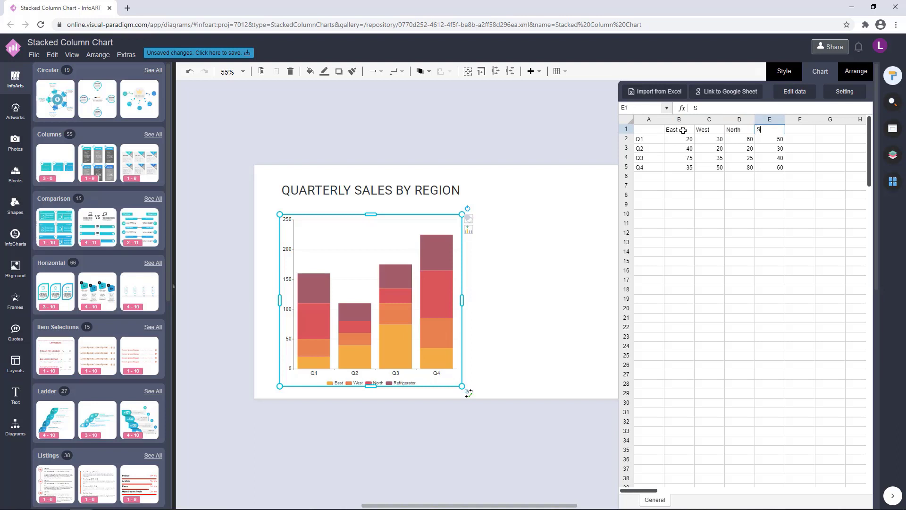
left_click(534, 136)
Narrow the stacked column chart slightly by pulling in its right side.
left_click(445, 299)
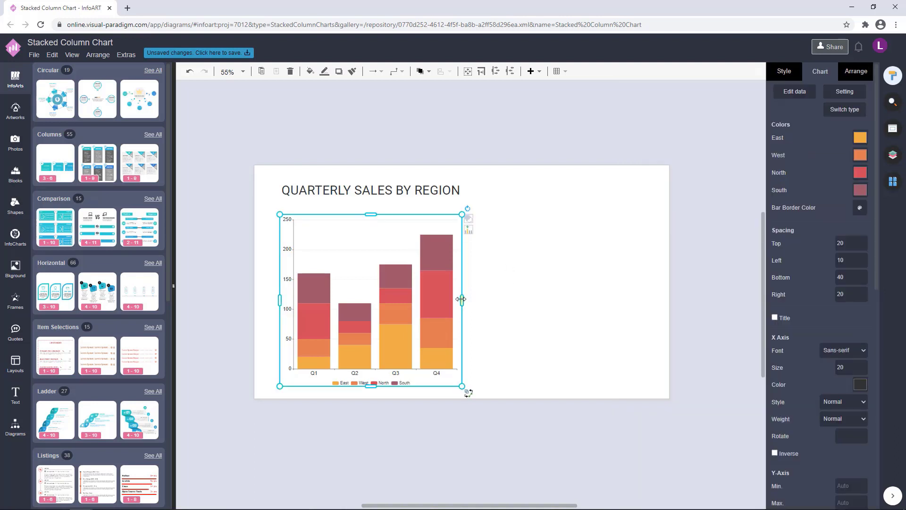
left_click(521, 276)
left_click(439, 268)
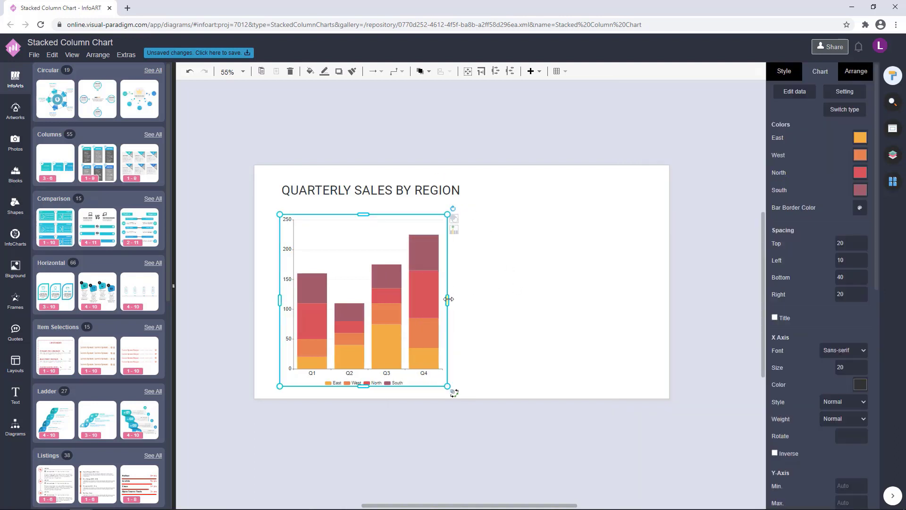
left_click_drag(449, 300, 442, 300)
left_click(505, 287)
Move the title and chart aside and add a slanted-edge dynamic block, turned 270° and about 760 pt square, at the page's upper edge.
left_click_drag(438, 194, 153, 181)
left_click(18, 215)
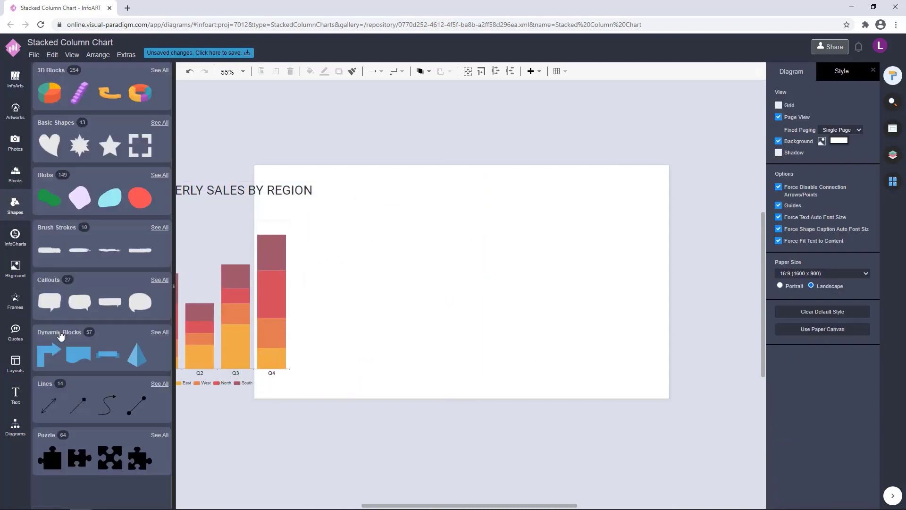
left_click(58, 332)
left_click_drag(111, 100, 444, 254)
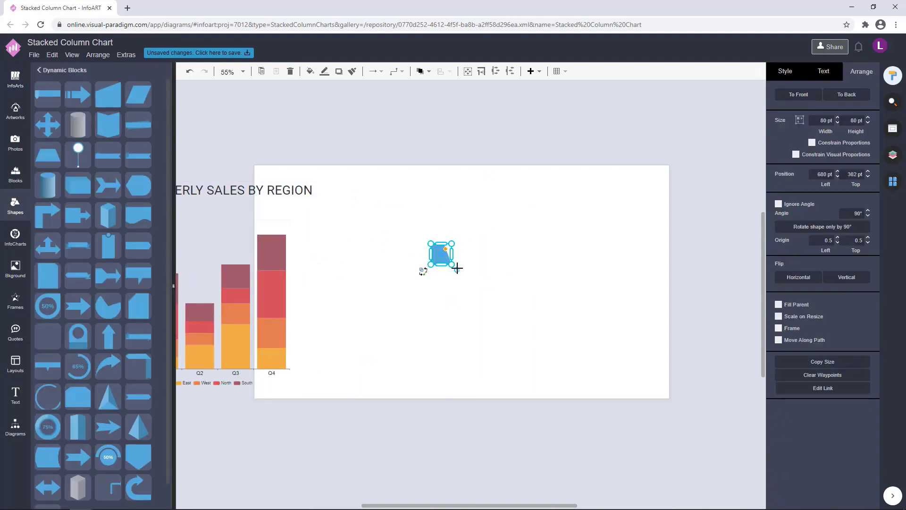
left_click_drag(445, 263, 639, 363)
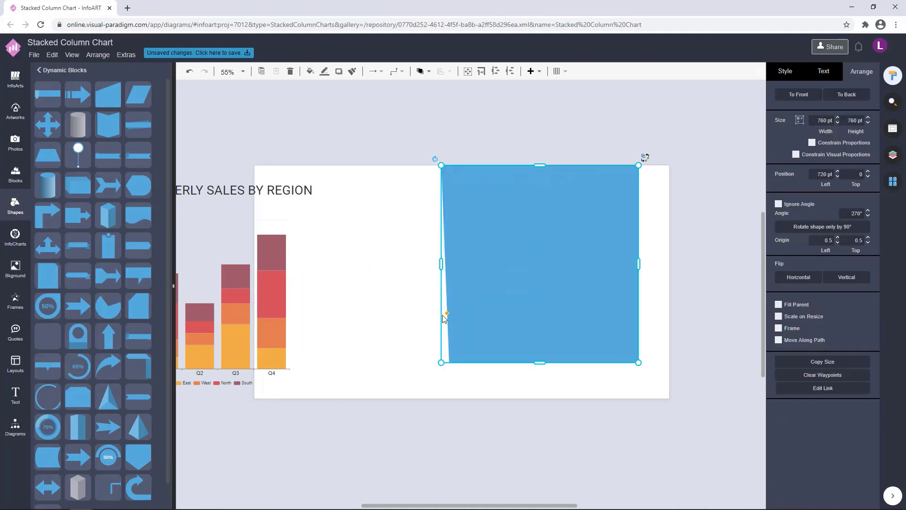
Stretch the blue block to the bottom and right edges of the page.
left_click_drag(446, 313, 521, 312)
left_click_drag(541, 363, 541, 399)
left_click_drag(638, 282, 669, 282)
left_click(697, 236)
Fit the blue block's corner to the page corner and adjust its slanted left side.
scroll(531, 162, "up", 6)
left_click(538, 183)
left_click_drag(604, 171, 606, 172)
left_click(582, 131)
scroll(582, 130, "down", 8)
left_click(597, 235)
left_click_drag(504, 248, 498, 248)
left_click_drag(511, 121, 469, 180)
Move the title and chart together back onto the white left part of the page.
left_click(322, 240)
left_click(332, 323, "shift")
left_click_drag(332, 323, 436, 326)
left_click(476, 163)
Adjust the title's position above the chart and its stacking order relative to the blue block.
mouse_move(414, 220)
left_mouse_down()
mouse_move(546, 222)
mouse_move(422, 140)
mouse_move(424, 220)
mouse_move(435, 214)
mouse_move(431, 221)
left_mouse_up()
left_click(428, 72)
left_click(435, 88)
left_click(354, 106)
left_click(415, 219)
left_click(418, 167)
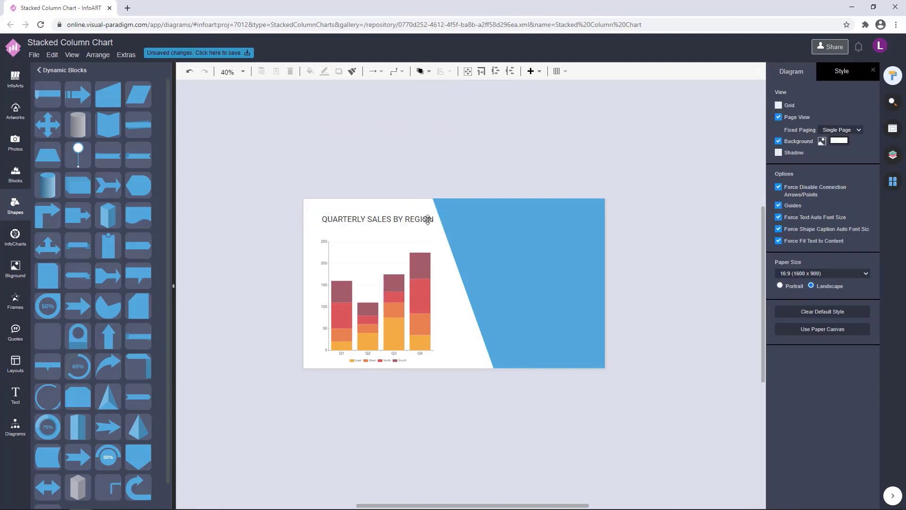
Narrow the blue block slightly from its slanted left side to leave more room for the chart.
scroll(527, 309, "up", 2)
left_click(526, 309)
left_click_drag(440, 301, 447, 301)
Set the font of the "QUARTERLY SALES BY REGION" title to Bebas Neue.
left_click(378, 220)
left_click(381, 207)
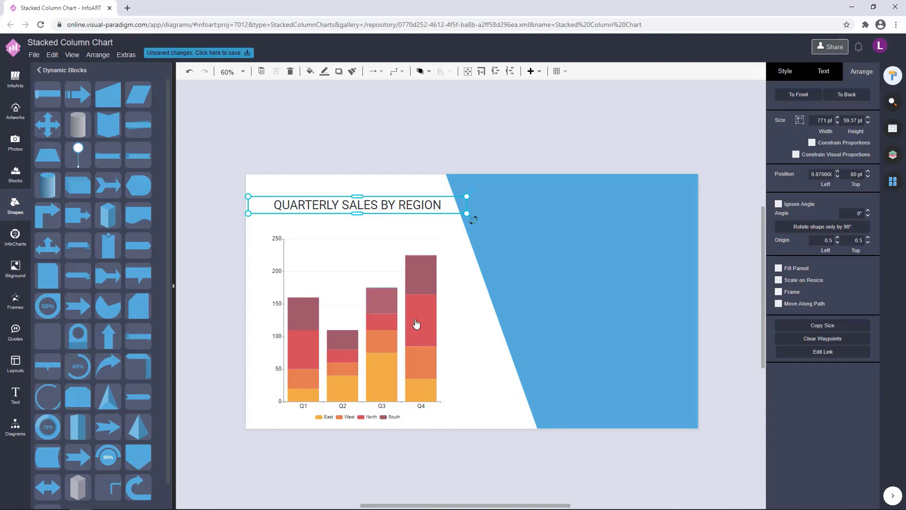
left_click(418, 324)
left_click(415, 206)
left_click(862, 105)
scroll(813, 198, "down", 5)
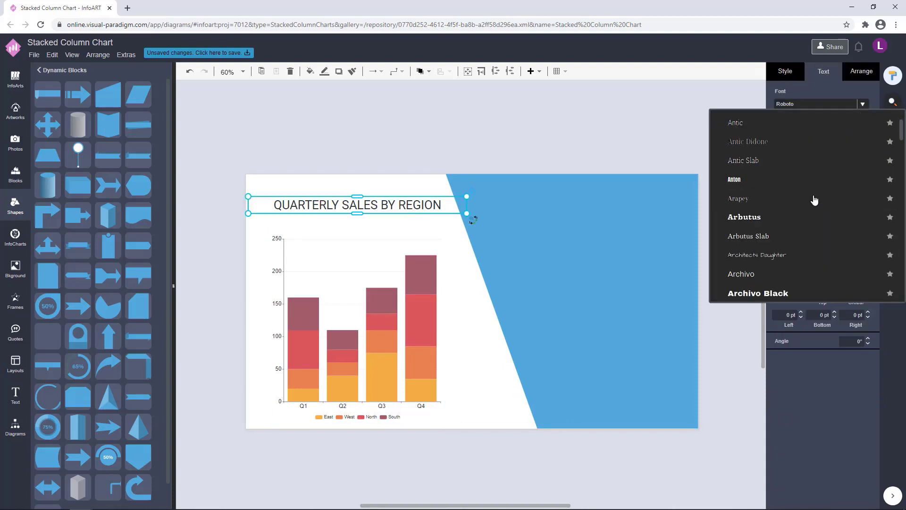
scroll(813, 199, "down", 10)
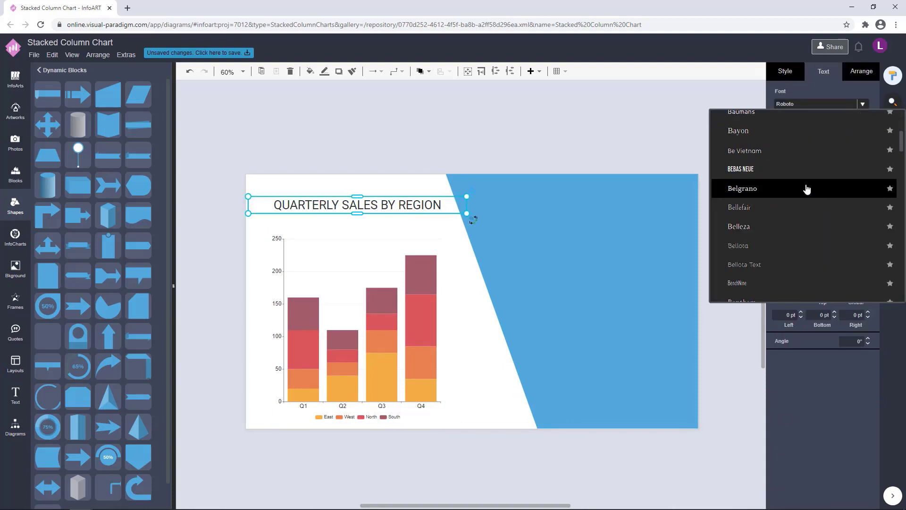
left_click(805, 166)
left_click(472, 146)
Make the title's text box slightly taller to enlarge the heading.
left_click(381, 206)
left_click_drag(357, 213, 357, 218)
left_click(428, 135)
left_click(377, 209)
left_click(419, 146)
Narrow the title's text box towards the chart's width and move the chart slightly up beneath it.
left_click(414, 205)
left_click_drag(467, 209, 393, 207)
left_click(422, 133)
left_click(455, 107)
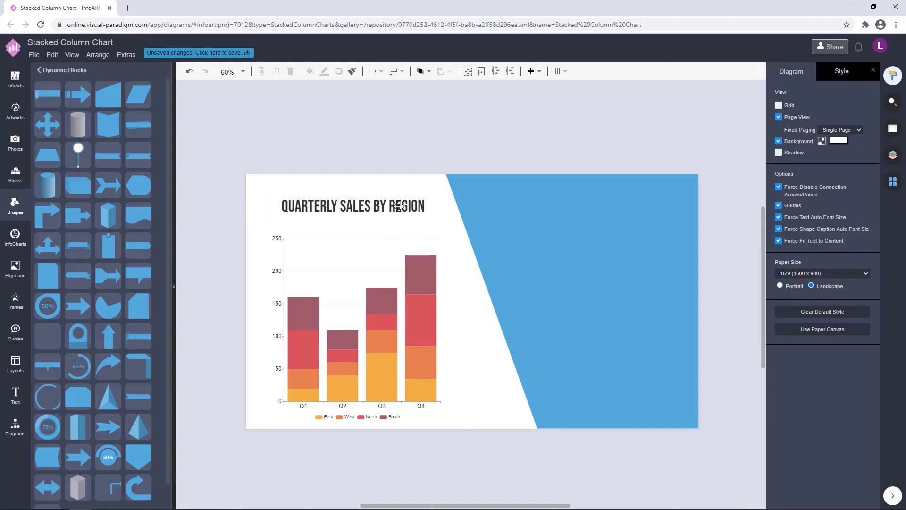
left_click(384, 269)
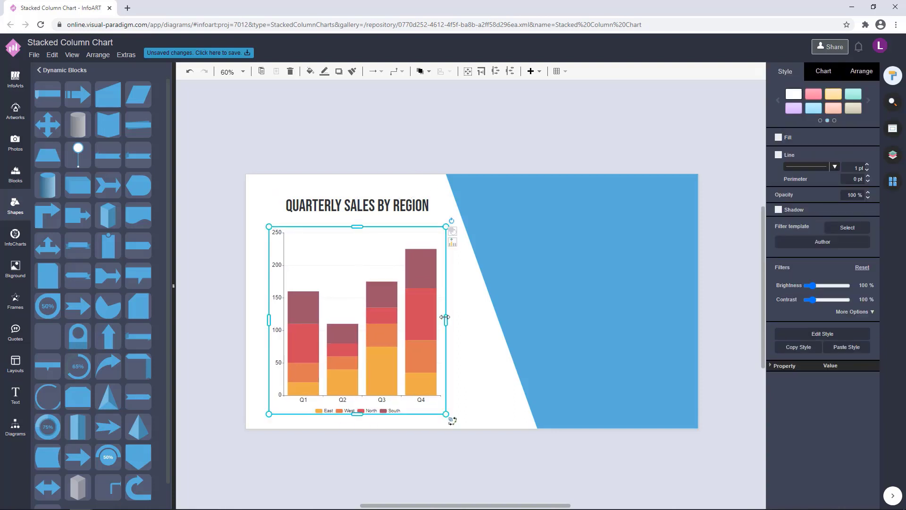
Open the Economay artwork collection within the Flatline illustrations.
left_click(505, 132)
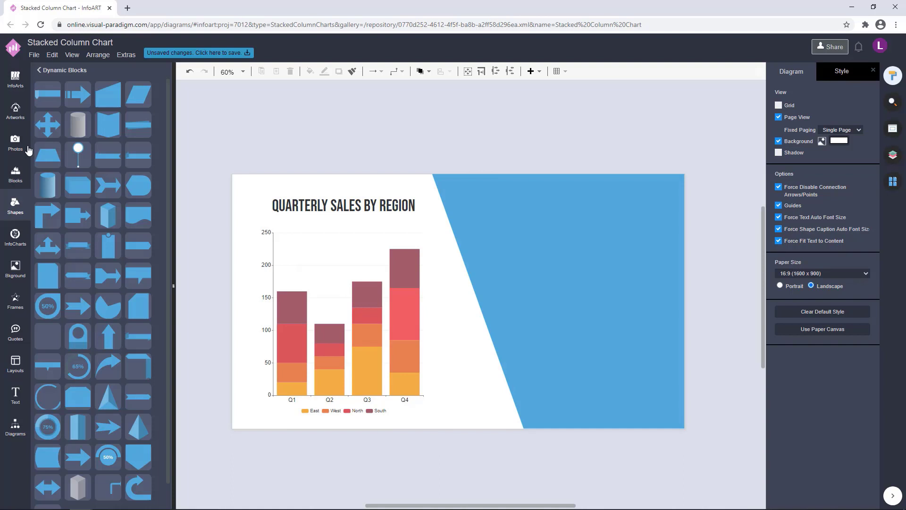
left_click(15, 107)
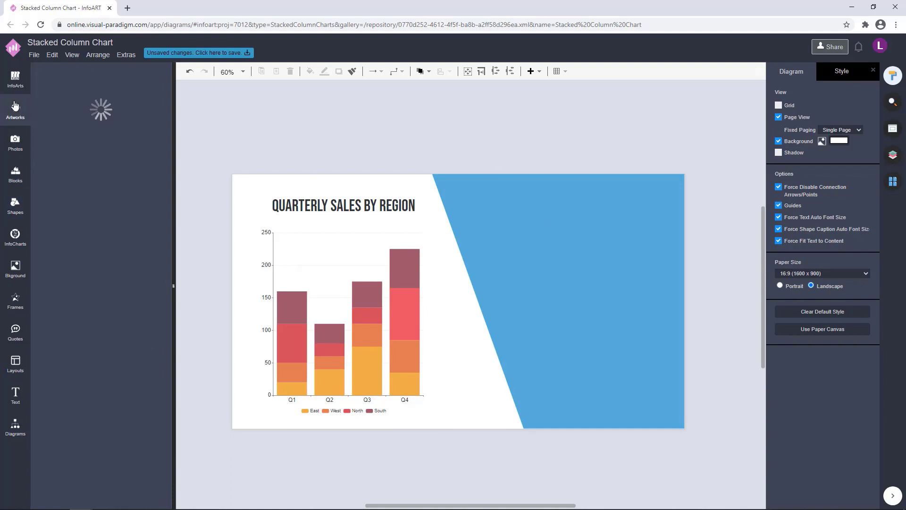
scroll(95, 185, "down", 13)
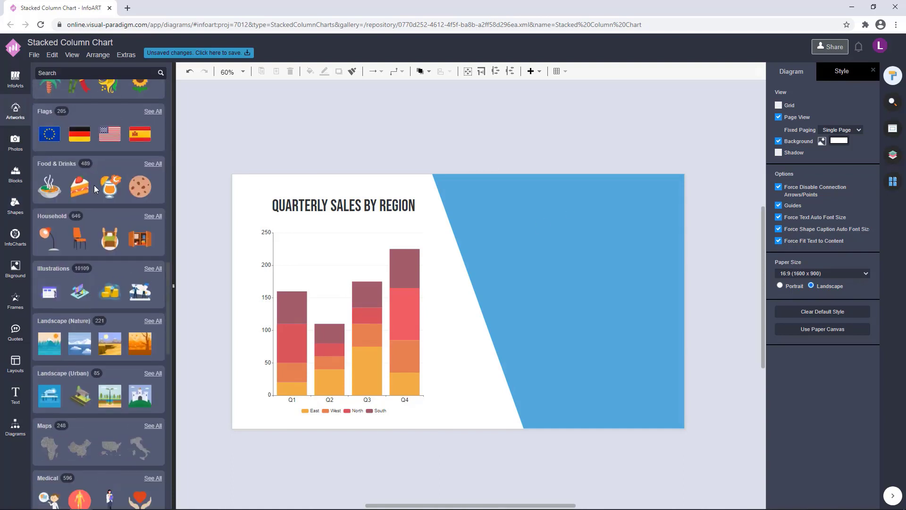
left_click(53, 271)
left_click(48, 159)
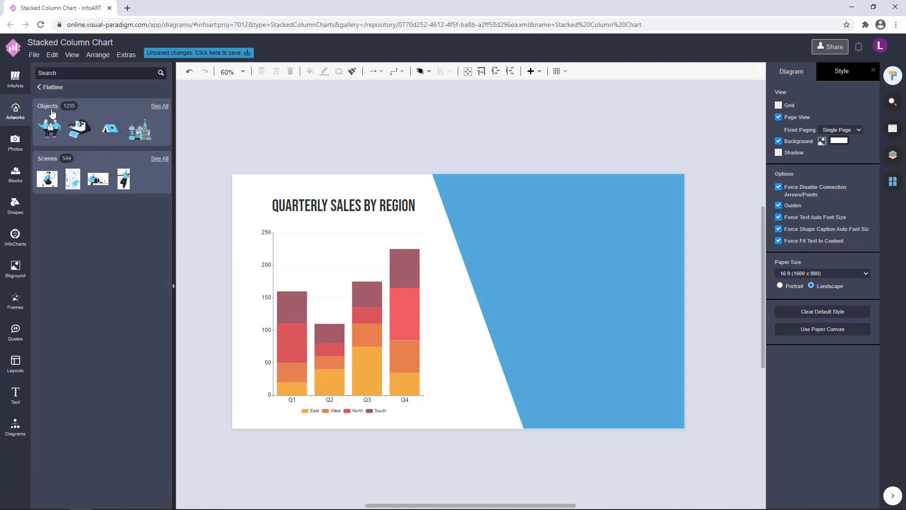
left_click(64, 429)
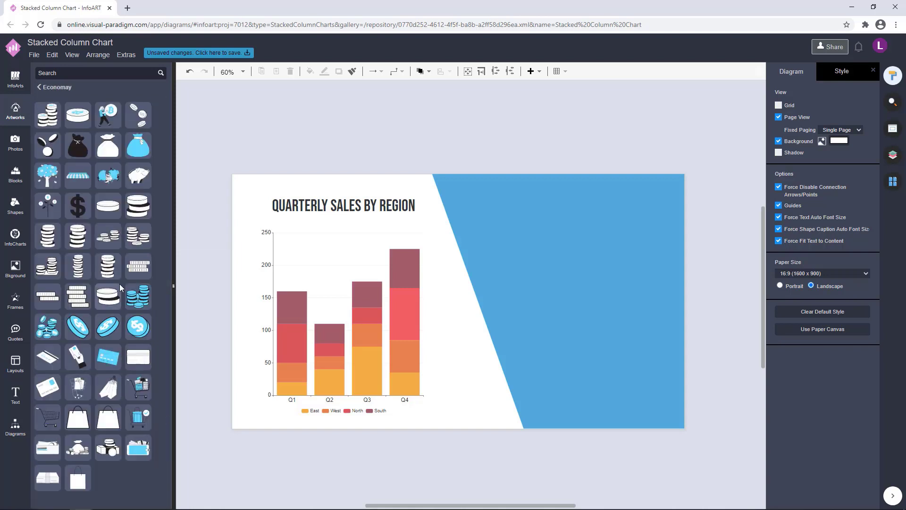
Add the filled shopping cart artwork near the page's lower edge, across the blue block's slanted side.
left_click_drag(439, 364, 440, 364)
left_click_drag(489, 355, 559, 289)
left_click_drag(548, 302, 530, 329)
left_click_drag(517, 350, 519, 352)
left_click(539, 449)
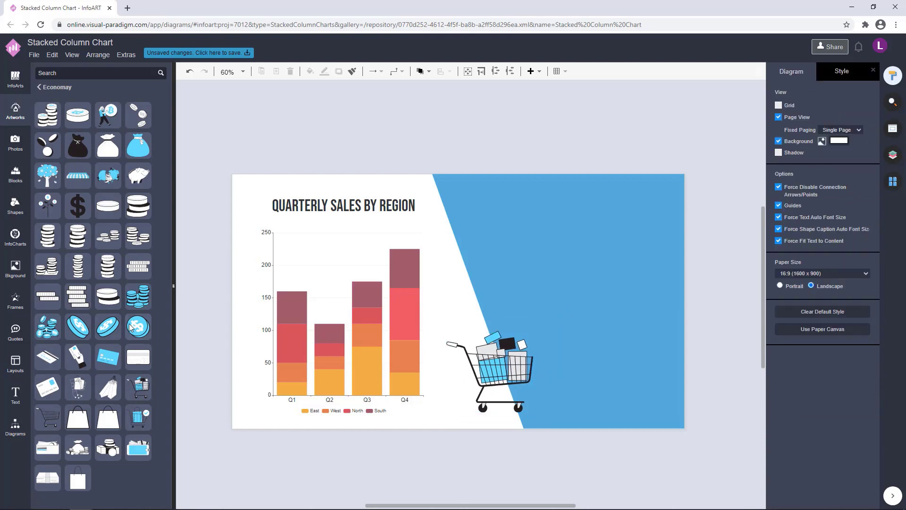
Try the black dollar sign and the tilted blue coin above the shopping cart, removing each trial artwork.
left_click_drag(505, 292, 506, 291)
key("Delete")
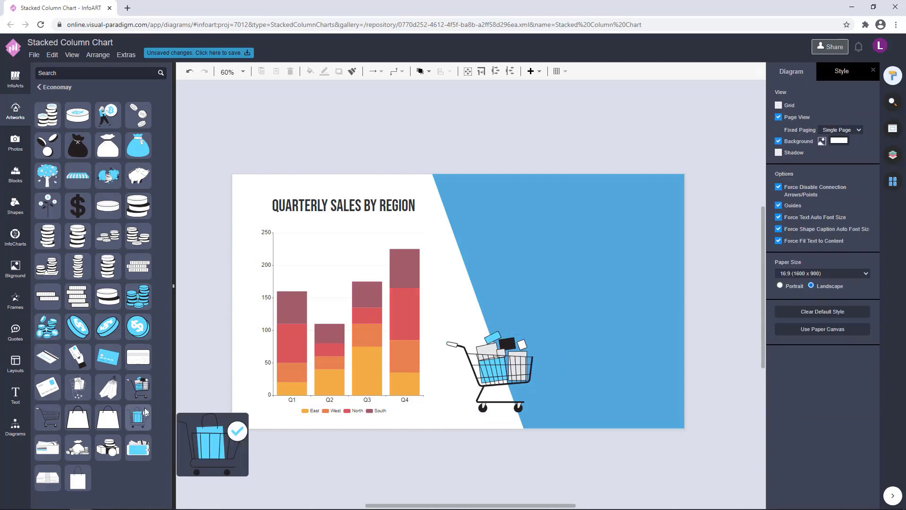
left_click_drag(76, 216, 474, 311)
left_click(481, 127)
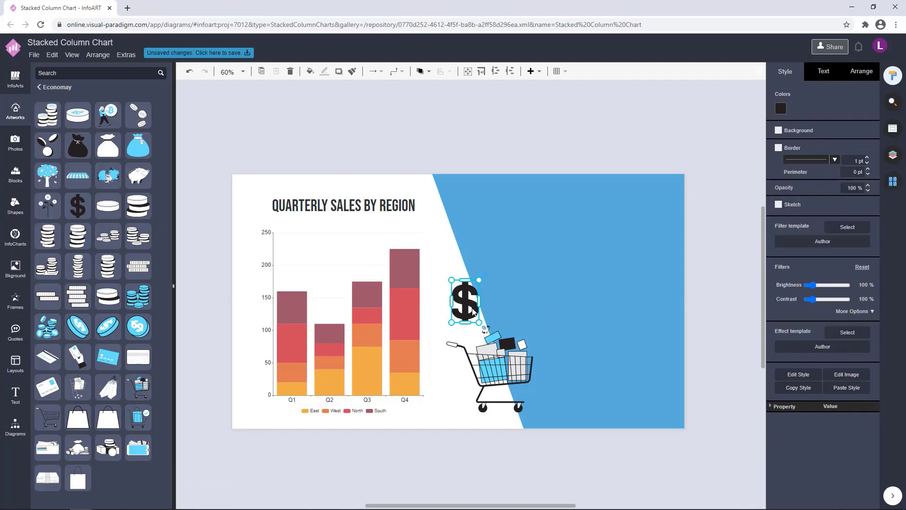
key("Delete")
left_click_drag(82, 319, 445, 284)
left_click(464, 435)
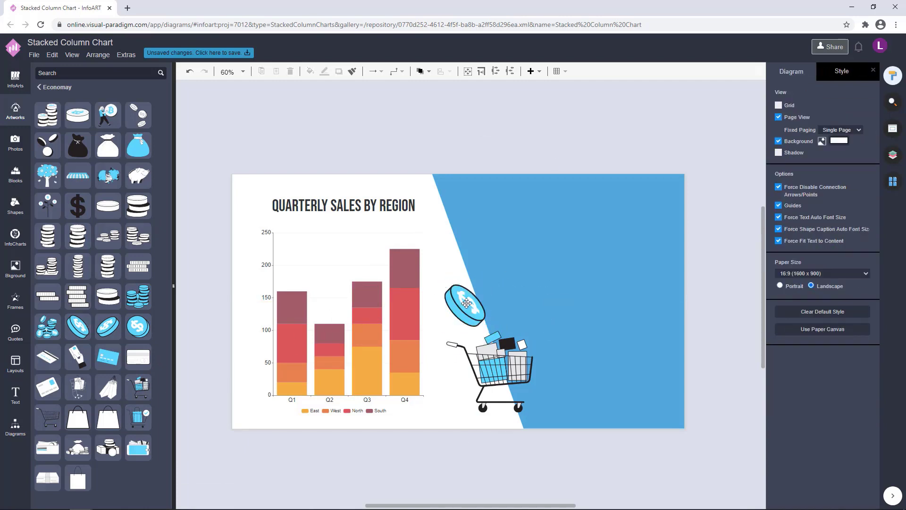
left_click(465, 302)
key("Delete")
left_click_drag(547, 370, 547, 370)
left_click_drag(590, 371, 584, 399)
left_click(481, 378)
left_click(423, 71)
left_click(435, 87)
left_click(372, 155)
left_click_drag(597, 356, 565, 401)
left_click(567, 456)
left_click(557, 404)
key("Delete")
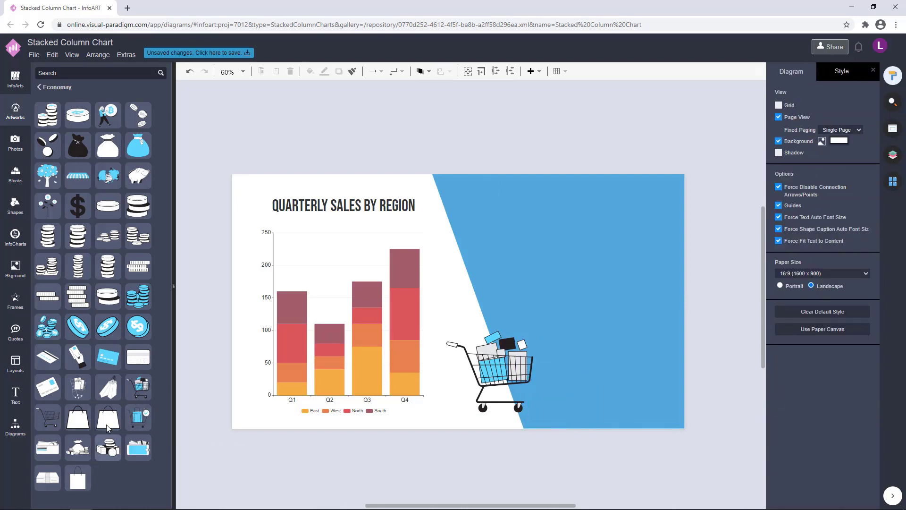
Add the blue wallet artwork and delete the shopping cart.
left_click(144, 451)
left_click(493, 372)
key("Delete")
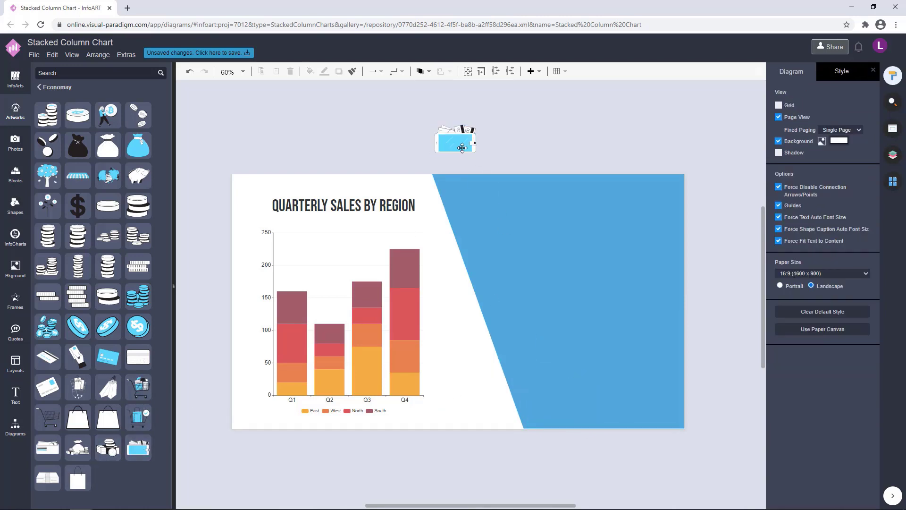
Try enlarging the blue wallet and moving it down onto the page, and undo both changes.
left_click(462, 148)
left_click_drag(485, 160, 518, 182)
left_click_drag(481, 160, 505, 381)
key("ctrl+z")
key("ctrl+z")
Add the blue coin stacks artwork across the block's slanted side and delete the wallet artwork.
left_click_drag(47, 326, 574, 279)
left_click_drag(541, 345, 534, 359)
left_click(497, 136)
left_click(467, 140)
key("Delete")
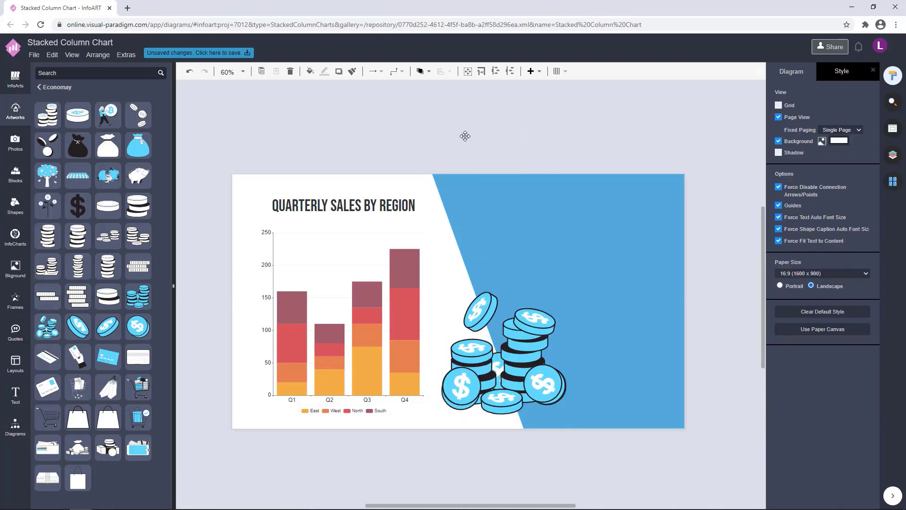
Shrink the coin stacks artwork slightly and place it near the page's lower edge beside the chart.
left_click(530, 341)
left_click_drag(568, 291, 552, 304)
left_click_drag(525, 357, 503, 379)
left_click(576, 158)
left_click(572, 441)
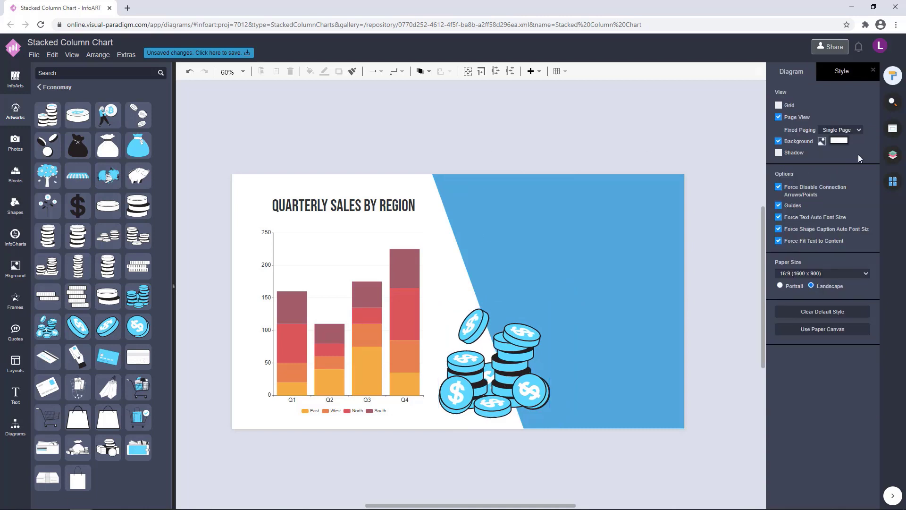
Try a black page background and undo the change.
left_click(839, 140)
left_click(809, 234)
left_click(873, 356)
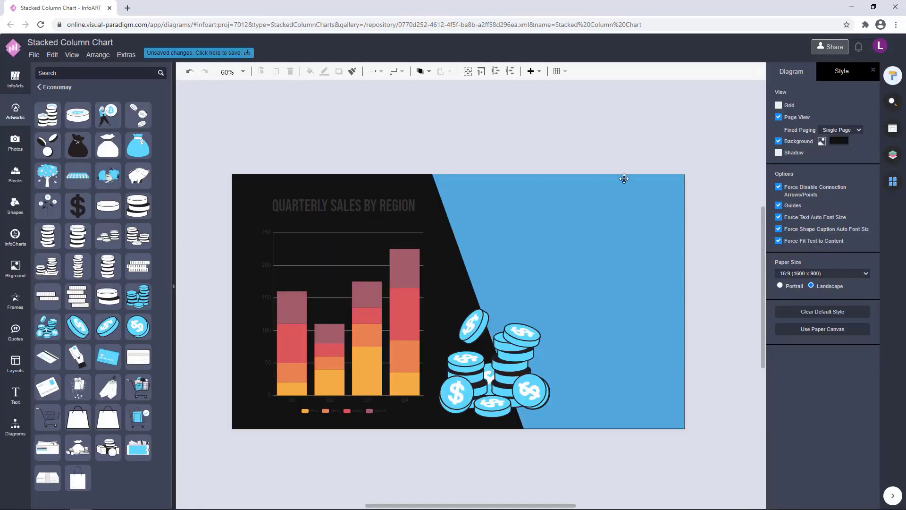
key("ctrl+z")
Set the page background to 231F20, the dark color used in the coin stacks artwork.
left_click(514, 372)
left_click(795, 109)
left_click(845, 328)
left_click(478, 184)
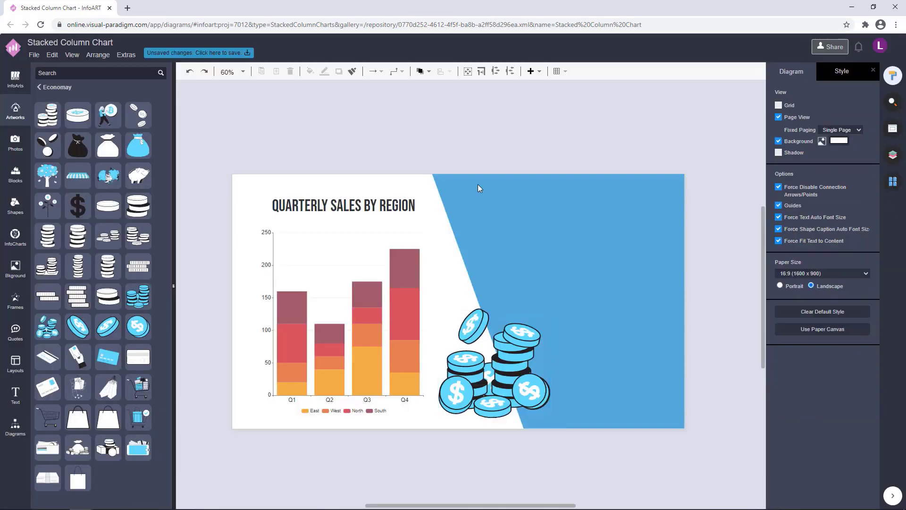
left_click(839, 140)
double_click(823, 217)
type("231F20")
left_click(873, 357)
Set the font color of the "QUARTERLY SALES BY REGION" title to white.
left_click(370, 213)
left_click(823, 72)
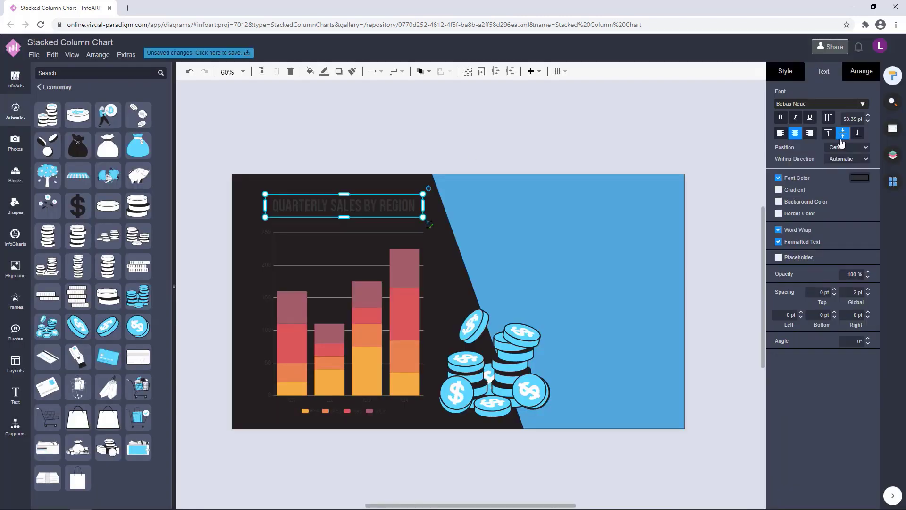
left_click(860, 178)
left_click(809, 272)
left_click(876, 396)
left_click(476, 137)
left_click(384, 206)
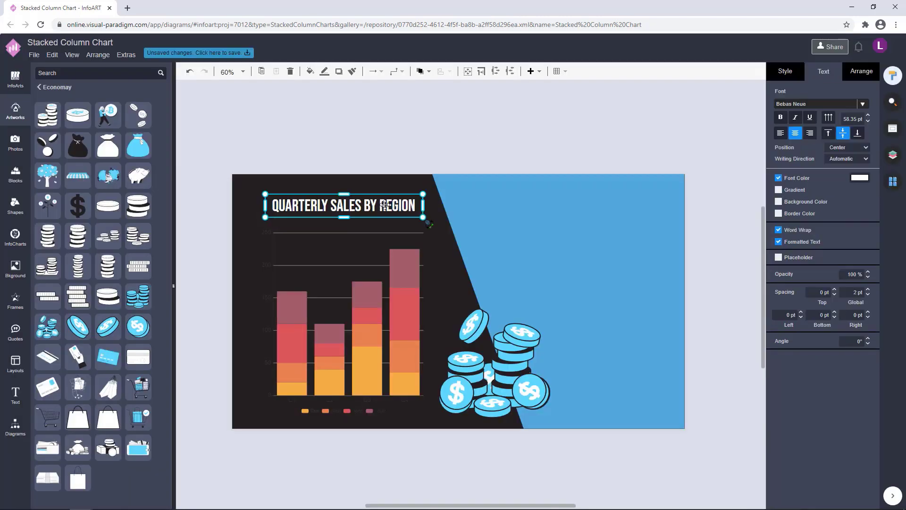
Nudge the coin stacks slightly right and place a round coin and a tilted coin above the page.
left_click(458, 133)
left_click_drag(512, 349, 517, 351)
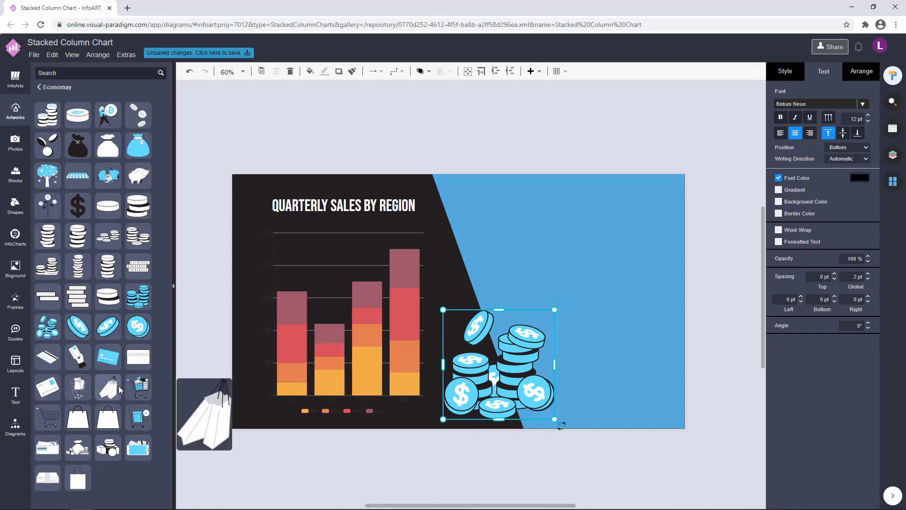
left_click_drag(136, 327, 268, 124)
left_click_drag(109, 327, 132, 302)
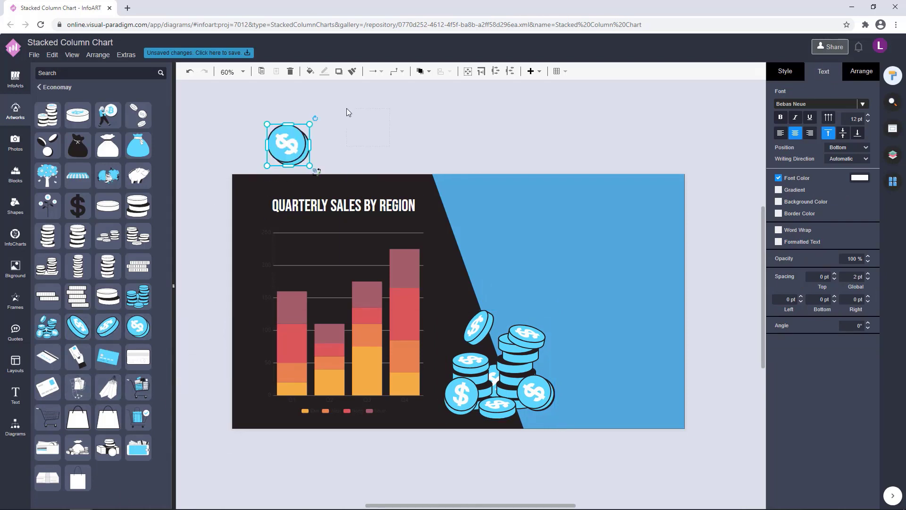
left_click_drag(346, 108, 346, 108)
left_click(473, 117)
Set the chart's East series color to white and its West series color to light gray.
left_click(399, 316)
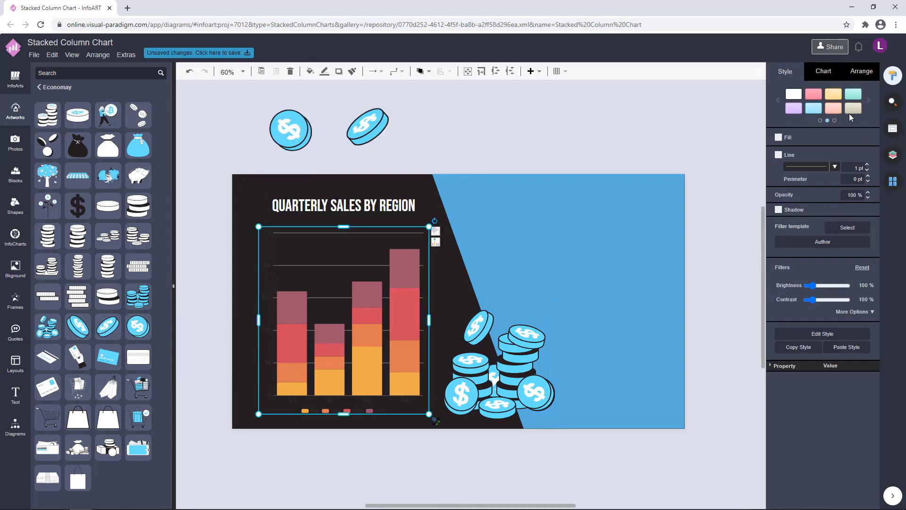
left_click(820, 73)
left_click(861, 138)
left_click_drag(797, 160, 751, 142)
left_click(752, 143)
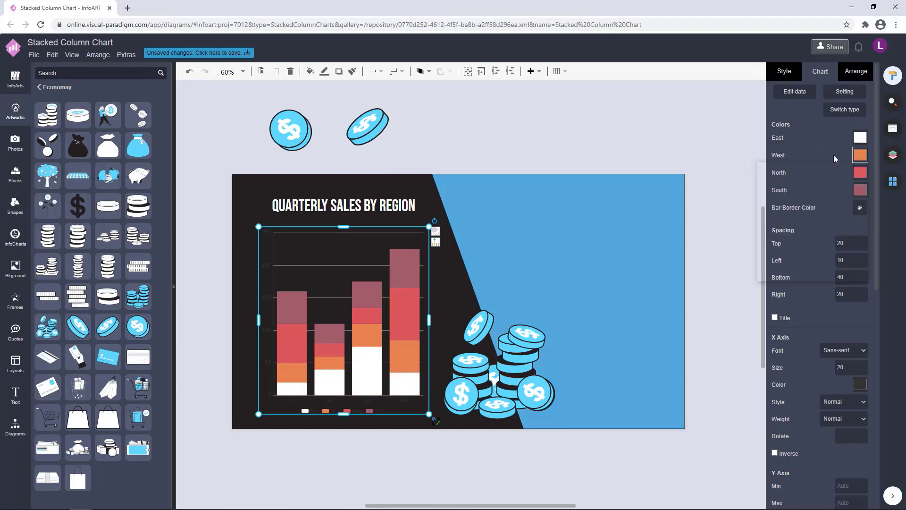
left_click(860, 155)
left_click_drag(771, 177, 754, 216)
left_click(802, 154)
Try a bright cyan blue as the chart's North series color.
left_click(860, 173)
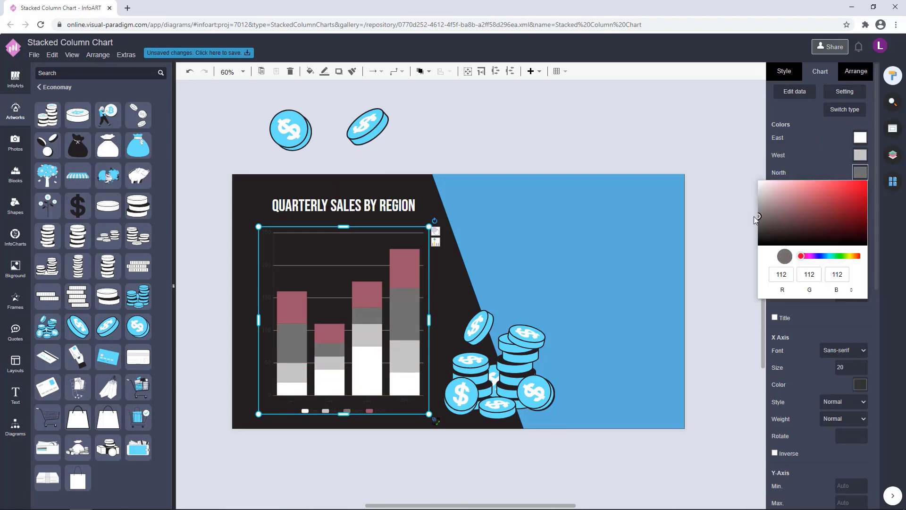
left_click(831, 256)
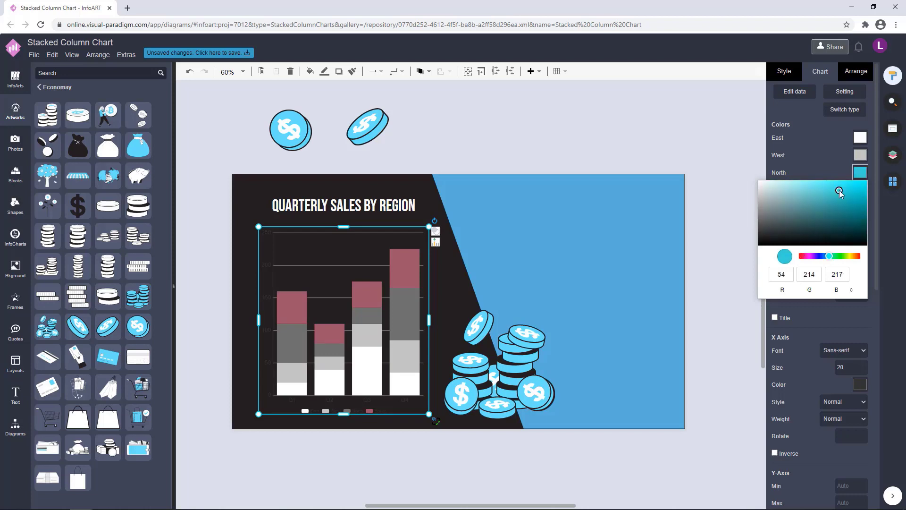
left_click_drag(839, 193, 847, 181)
left_click(828, 256)
left_click(458, 342)
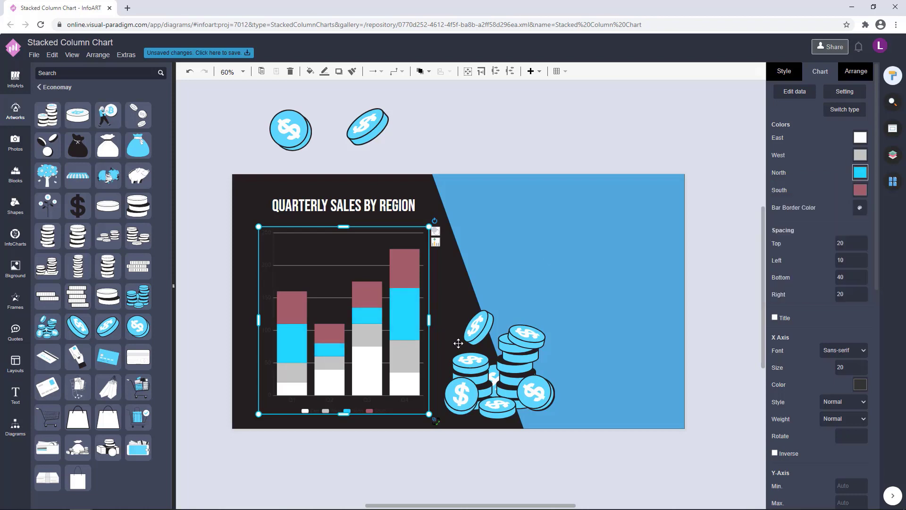
Look up the light blue color value of the coin stacks artwork.
left_click(503, 377)
left_click(785, 71)
left_click(781, 108)
left_click(843, 328)
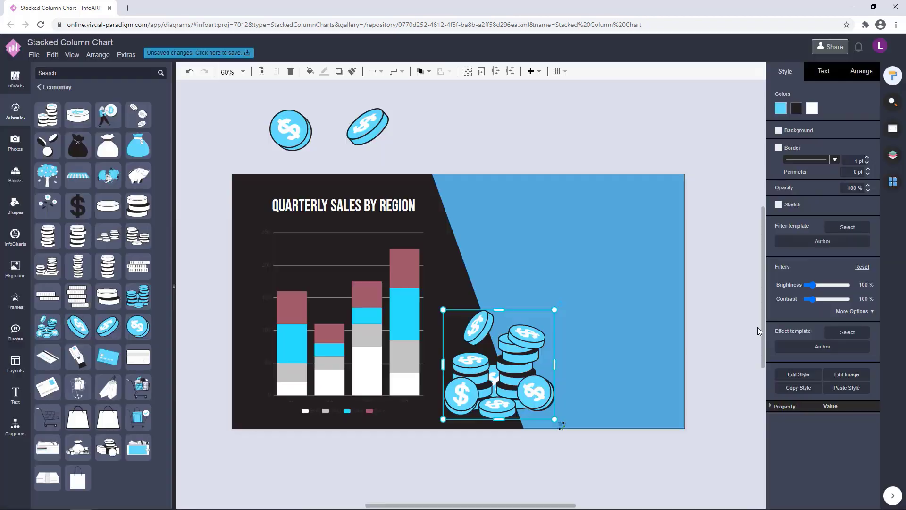
Match the chart's North series color to the coins' light blue by entering its hex value.
left_click(330, 333)
left_click(824, 75)
left_click(860, 173)
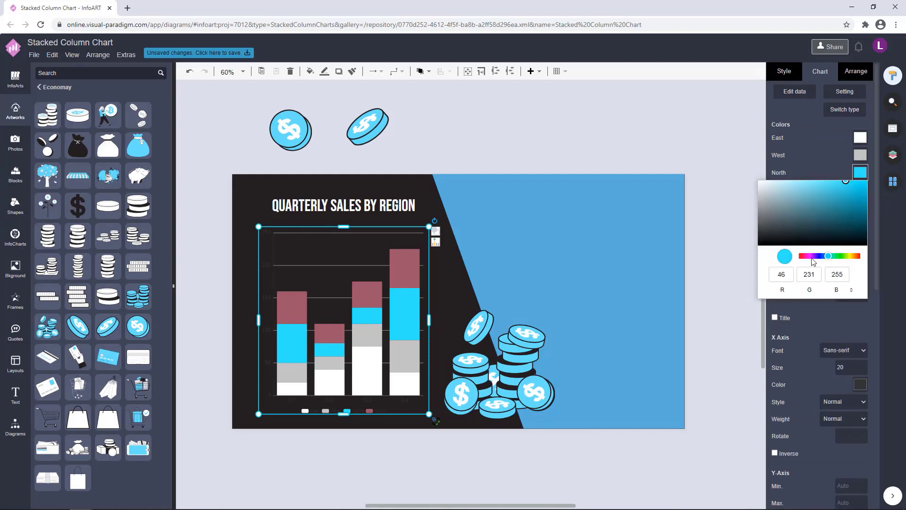
left_click(852, 291)
left_click_drag(835, 275, 799, 275)
type("668E1F")
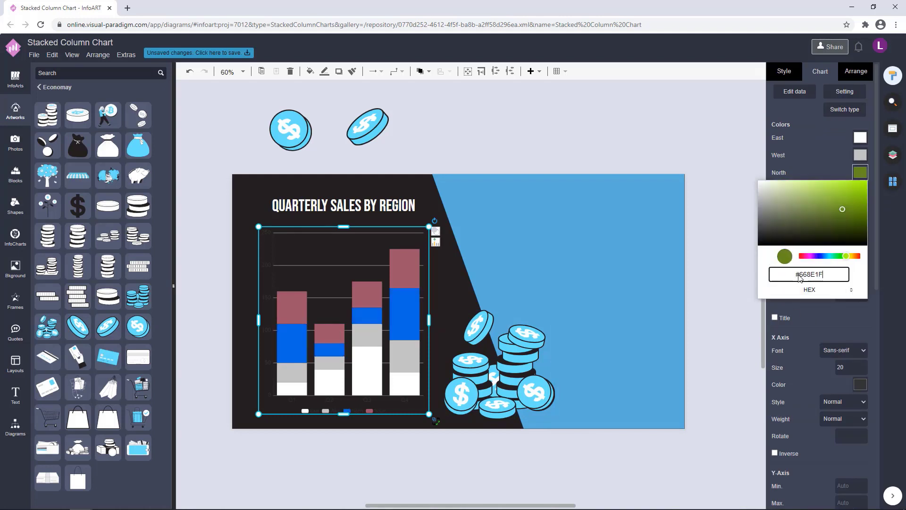
key("BackSpace")
key("BackSpace")
key("BackSpace")
key("BackSpace")
key("BackSpace")
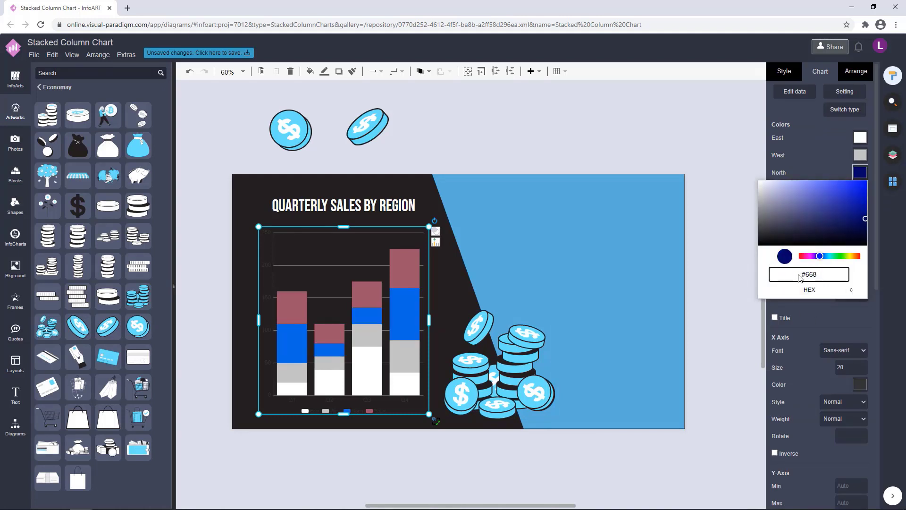
type("8E1FD")
left_click(603, 149)
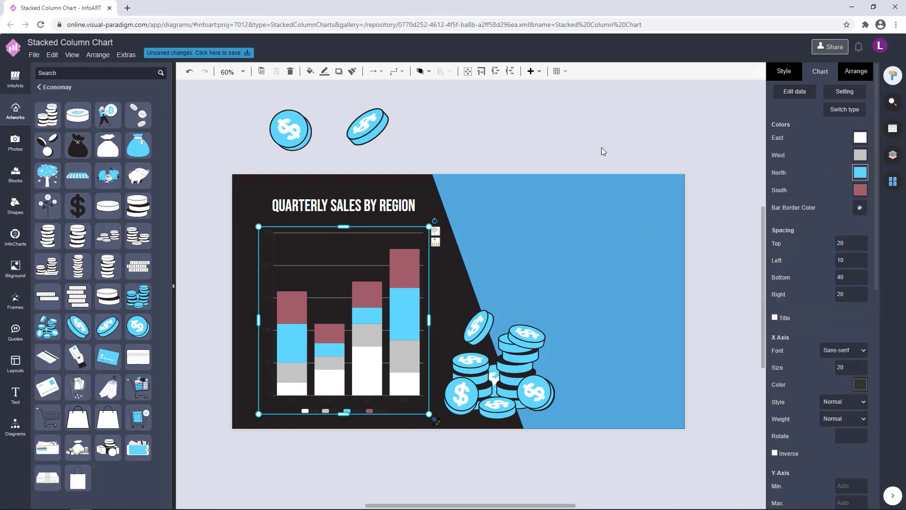
Set the chart's South series color to dark gray.
left_click(411, 304)
left_click(860, 190)
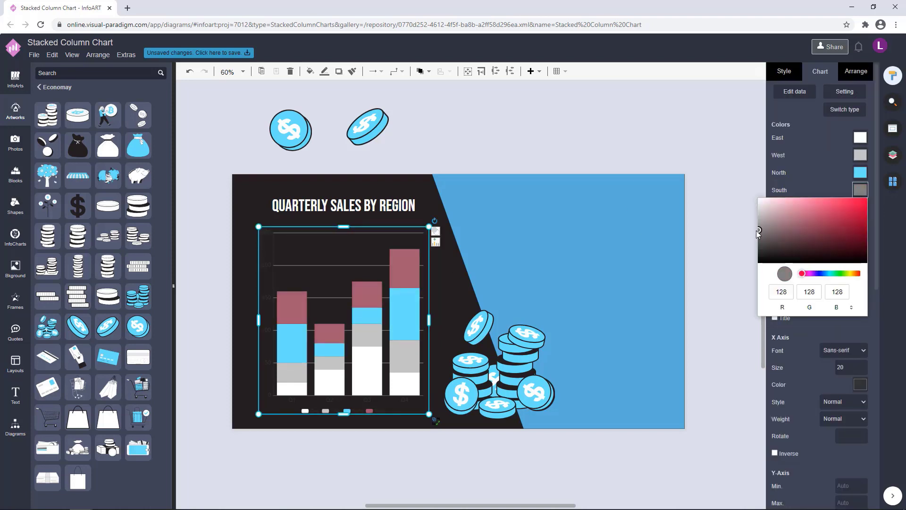
left_click_drag(816, 273, 830, 273)
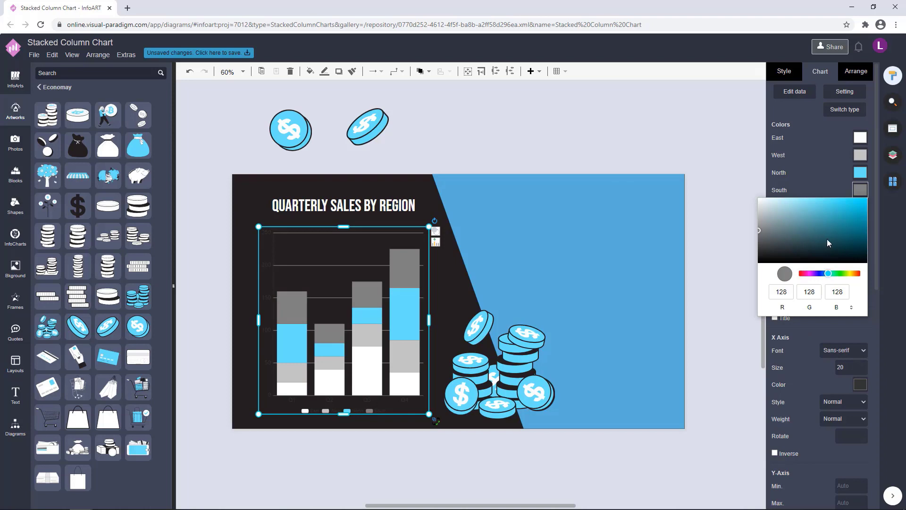
mouse_move(827, 240)
left_mouse_down()
mouse_move(814, 236)
mouse_move(839, 247)
left_mouse_up()
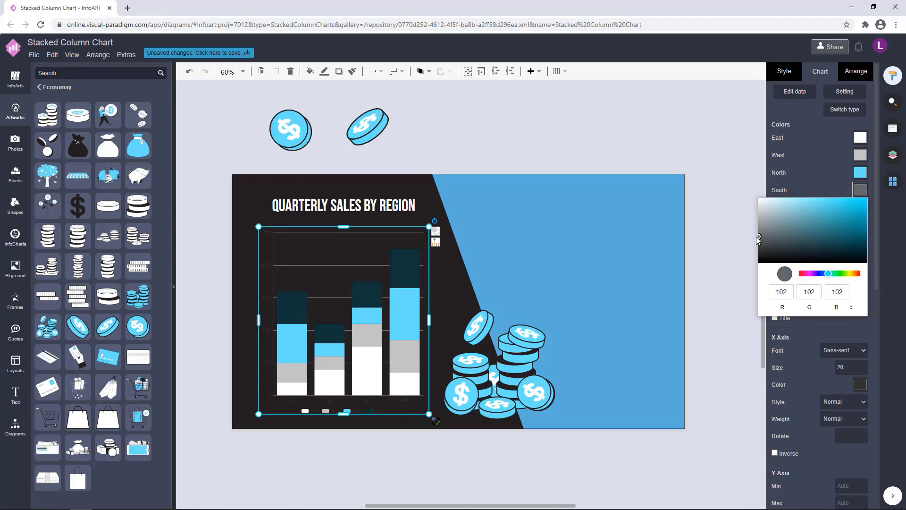
left_click_drag(756, 237, 754, 235)
left_click(541, 141)
Move the chart slightly left and set its X-axis label color to white.
left_click(411, 296)
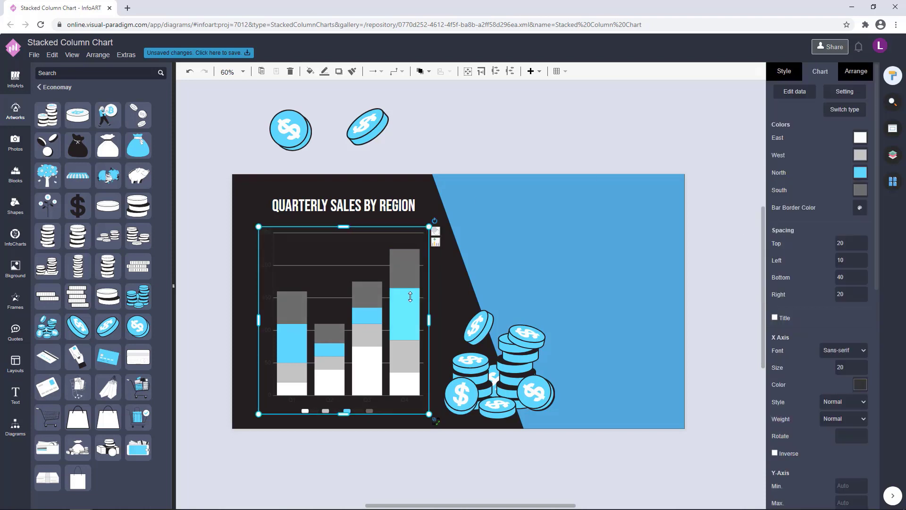
left_click_drag(410, 296, 408, 296)
left_click(859, 385)
left_click_drag(793, 279, 756, 256)
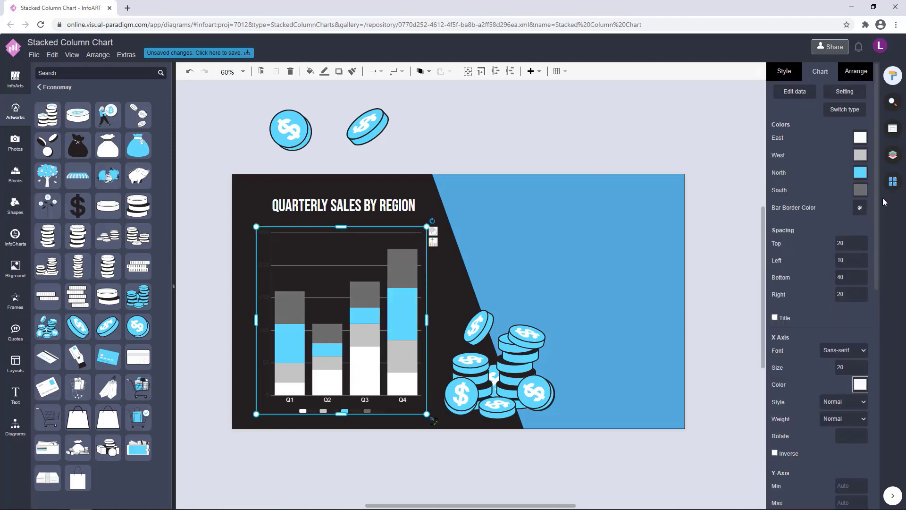
Set the chart's Y-axis label color to white.
left_click_drag(877, 190, 875, 330)
left_click(860, 297)
left_click_drag(792, 311, 756, 304)
left_click(887, 384)
left_click_drag(877, 383, 876, 461)
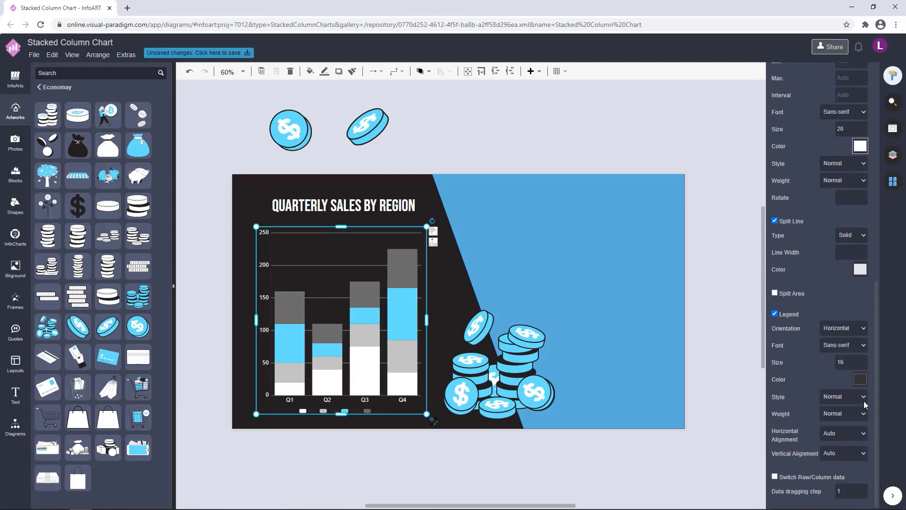
Set the chart's legend text color to white.
left_click(860, 379)
left_click_drag(793, 396, 702, 379)
left_click(831, 291)
left_click(552, 150)
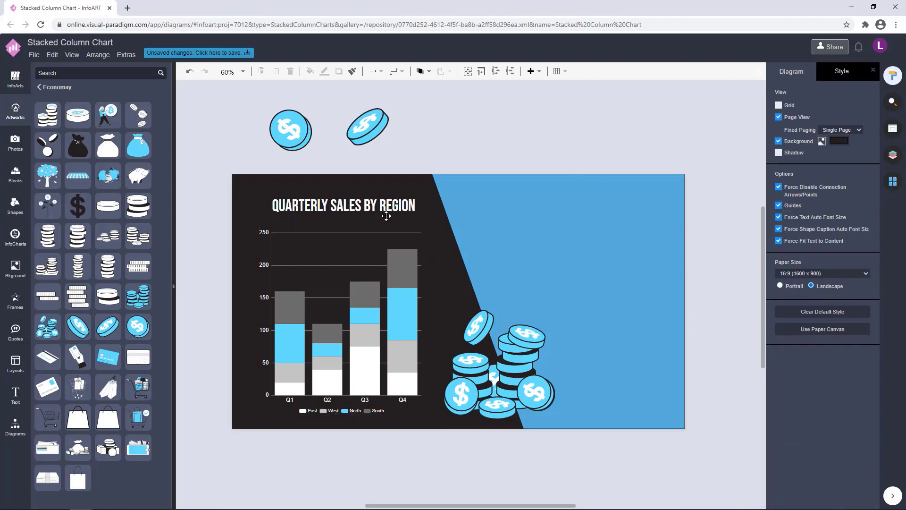
left_click(415, 299)
left_click(524, 147)
Match the slanted side block's fill to the coins' light blue by entering its hex value.
left_click(526, 207)
left_click(798, 77)
left_click(860, 137)
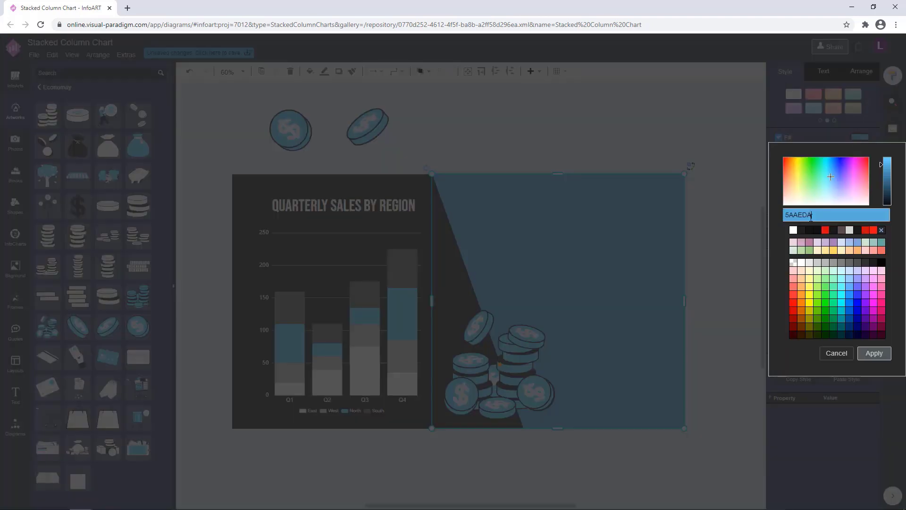
type("58d4ff")
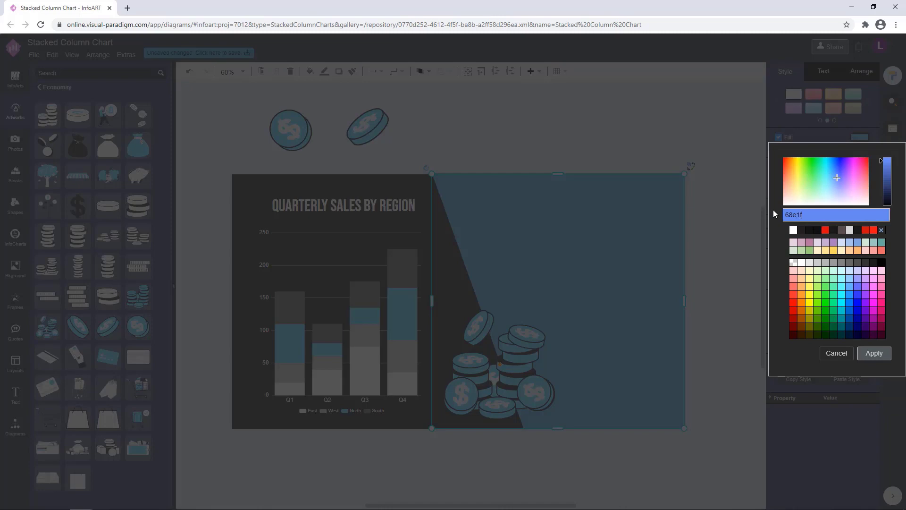
left_click(874, 355)
left_click(652, 128)
Fit the light blue block's edges precisely to the page border and slightly adjust the coin pile's position.
left_click(514, 366)
left_click_drag(514, 366, 507, 366)
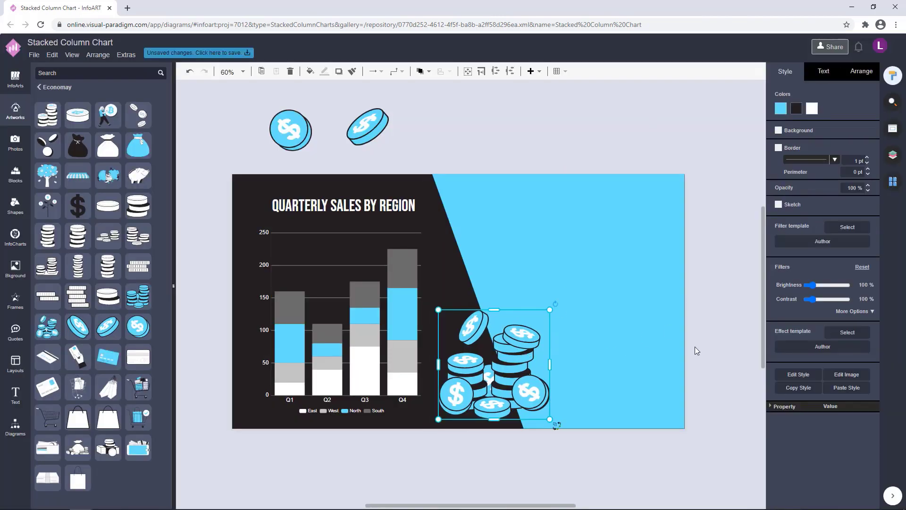
scroll(693, 345, "up", 5)
left_click(660, 255)
left_click_drag(674, 237, 674, 235)
left_click(699, 261)
scroll(699, 260, "down", 4)
scroll(571, 415, "up", 4)
left_click(606, 361)
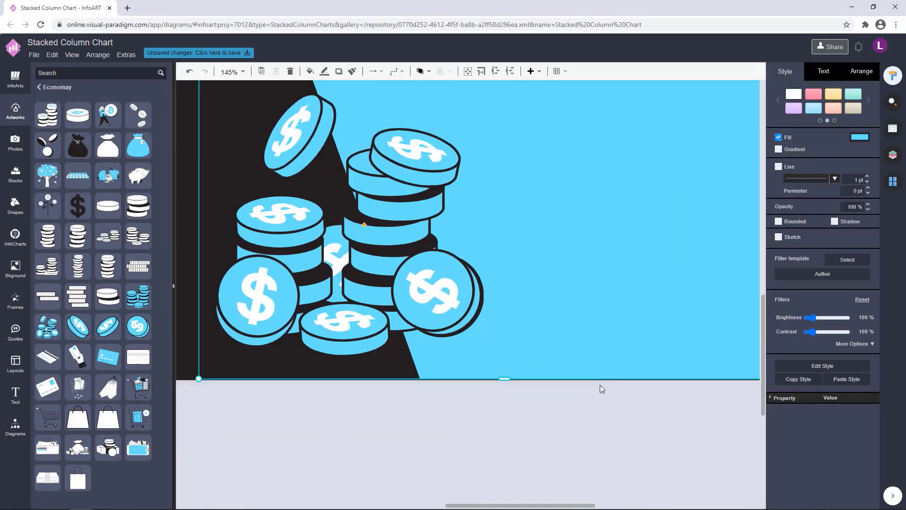
left_click_drag(506, 379, 506, 380)
left_click(515, 399)
scroll(515, 398, "down", 3)
scroll(692, 321, "down", 5)
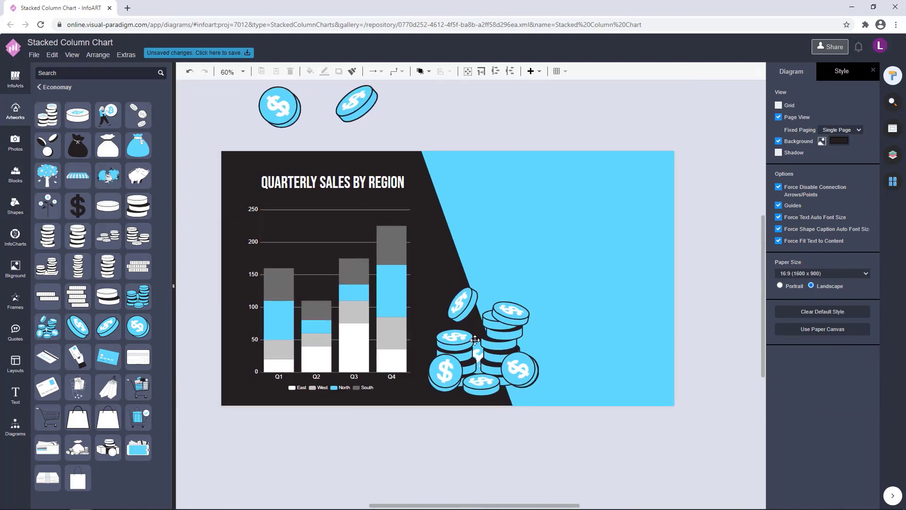
left_click(480, 340)
left_click(457, 139)
Shrink the two loose coins and place them side by side in the upper part of the blue block.
left_click_drag(280, 108, 485, 180)
left_click(527, 109)
left_click(361, 103)
left_click_drag(379, 84, 577, 177)
left_click(611, 122)
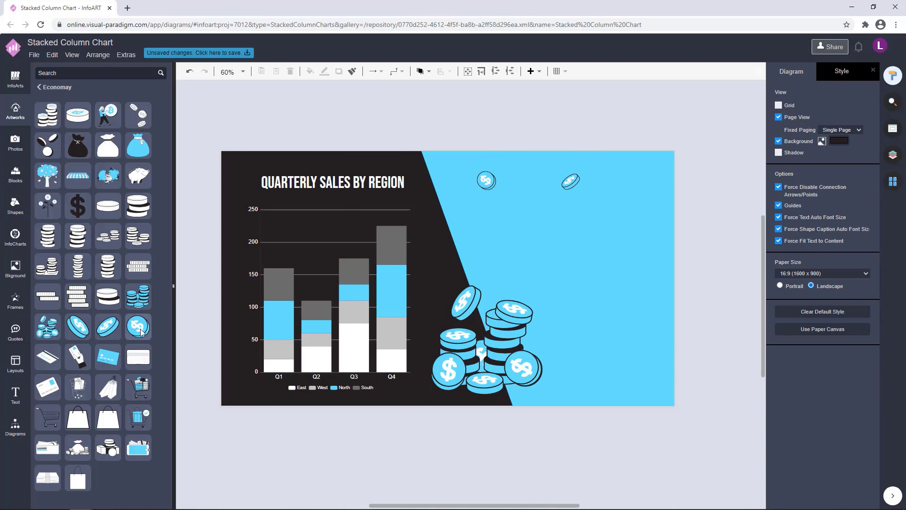
Duplicate the pair of small coins directly below the first pair on the blue block.
left_click_drag(142, 333, 402, 162)
key("Delete")
left_click(573, 181)
left_click(487, 180, "ctrl")
left_click_drag(487, 180, 487, 245)
left_click(694, 225)
left_click_drag(725, 195, 700, 183)
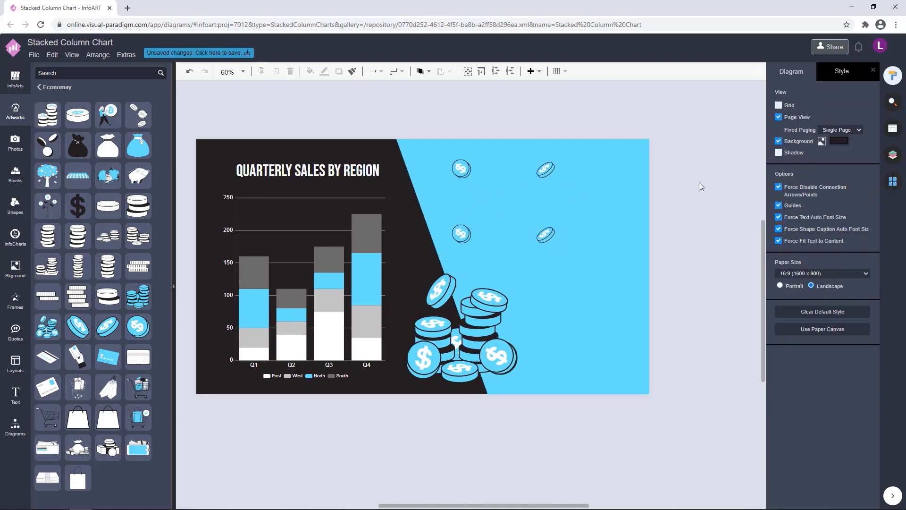
Move the second row of small coins slightly up, closer to the first row.
left_click(461, 233)
left_click(548, 233, "shift")
left_click_drag(547, 228, 548, 228)
left_click_drag(539, 332, 538, 313)
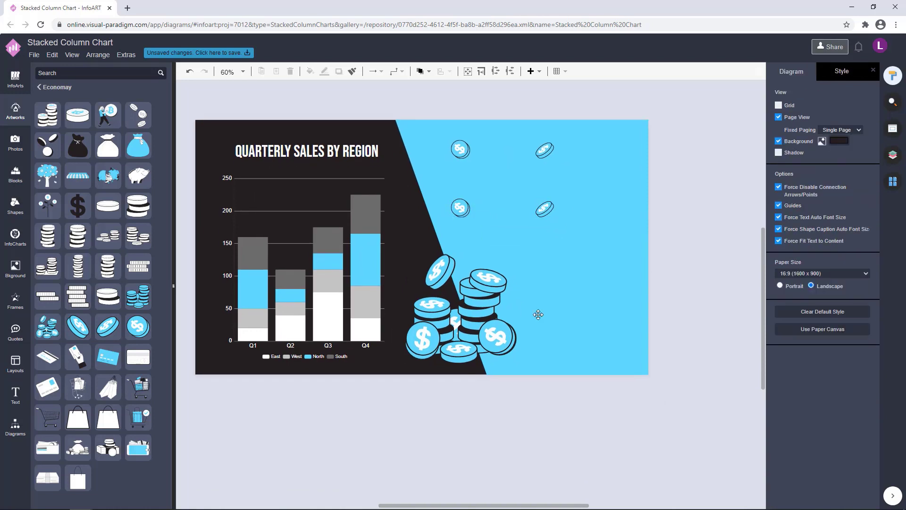
left_click_drag(481, 314, 481, 313)
Add a smaller copy of the chart title beside the coin pile and change its text to "Lorem ipsum Lorem ipsum".
left_click(401, 160)
left_click_drag(379, 143, 597, 266)
double_click(597, 266)
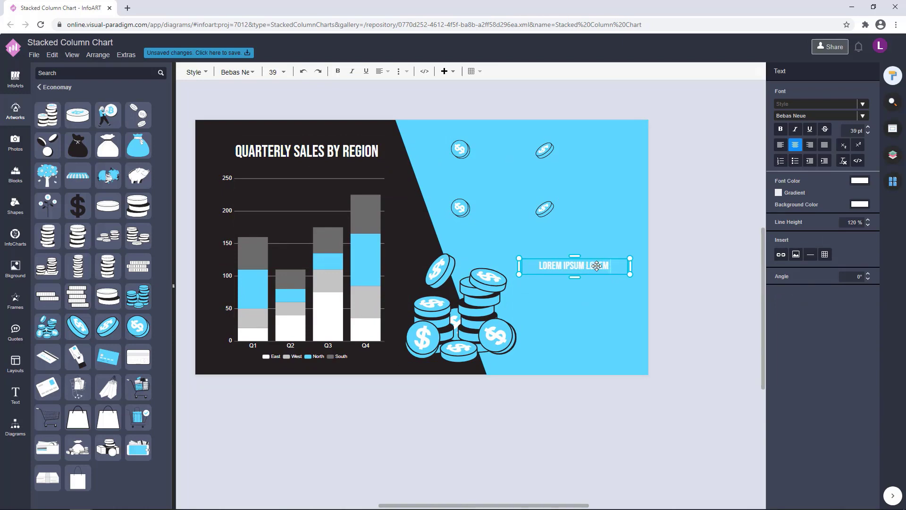
left_click(747, 287)
left_click(612, 266)
left_click(668, 262)
left_click_drag(630, 258, 600, 266)
left_click(675, 265)
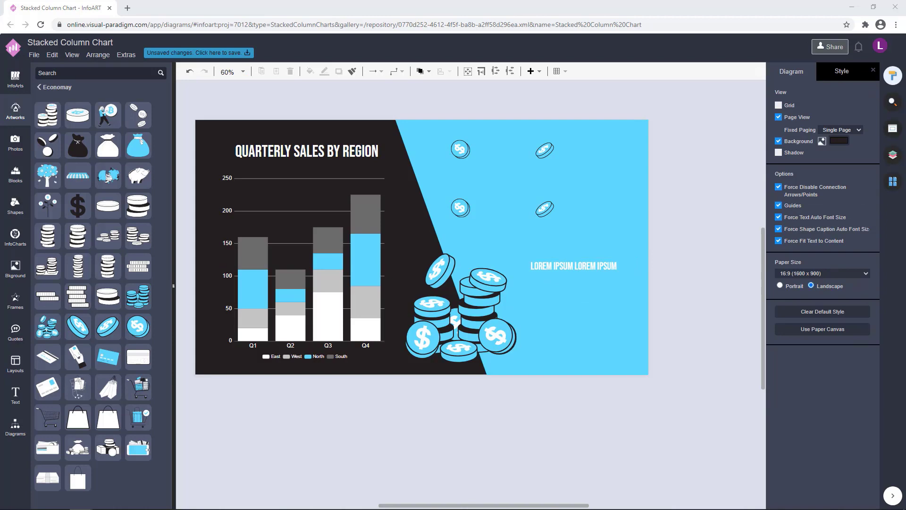
Add a "Lorem ipsum dolor sit amet" paragraph and fit it under the new heading beside the coin pile.
left_click(525, 97)
type("Lorem ipsum dolor sit amet, consectetur adipiscing elit. Mauris ultrices laoreet urna quis luctus. Suspendisse ac metus at felis mollis rutrum. In mollis nunc quis ipsum viverra, et vulputate lacus accumsan.")
left_click_drag(628, 124, 634, 305)
left_click_drag(701, 331, 628, 331)
left_click(673, 302)
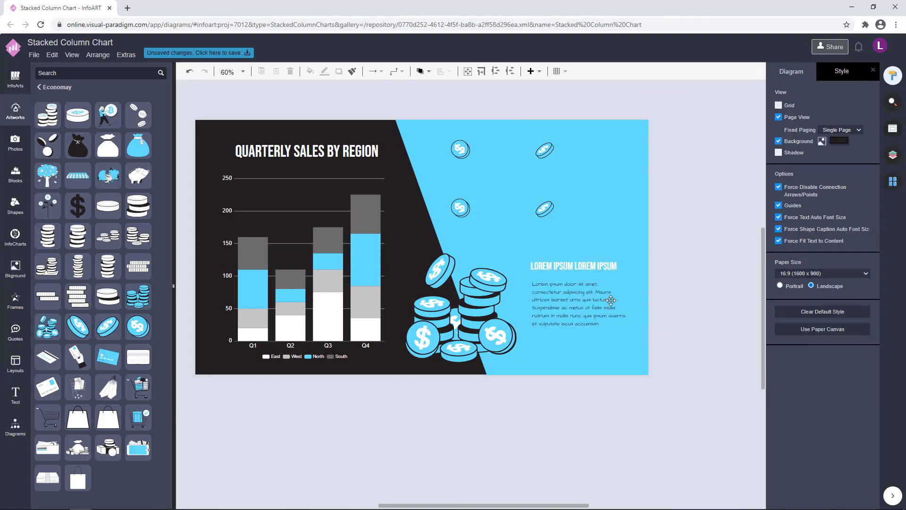
Lengthen the paragraph by repeating its text from "Suspendisse" onward, and move it slightly down.
left_click_drag(589, 302, 590, 301)
double_click(604, 322)
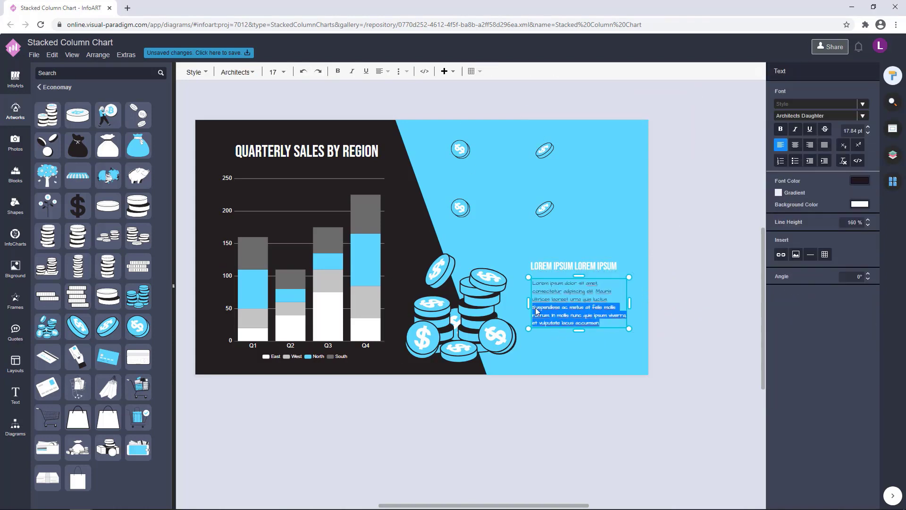
left_click_drag(529, 308, 536, 310)
key("ctrl+c")
left_click(604, 323)
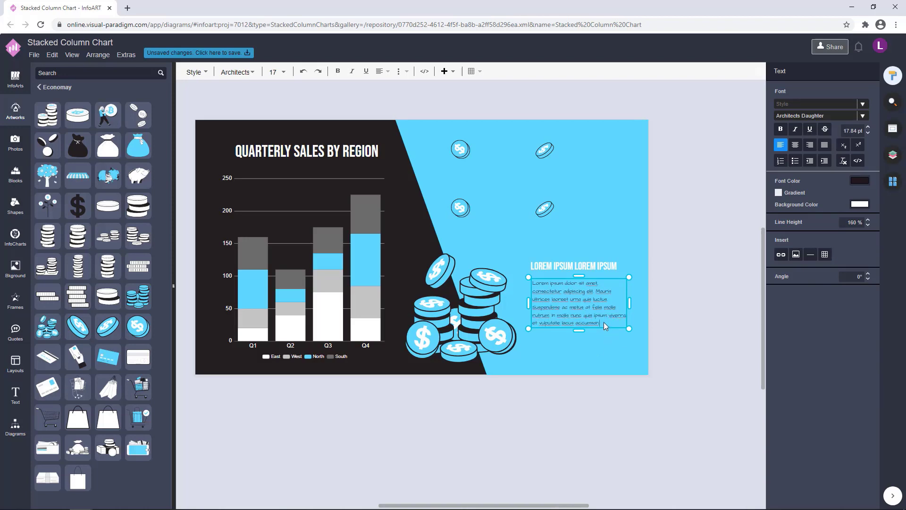
key("ctrl+v")
left_click(635, 326)
left_click_drag(588, 323, 587, 338)
Set the paragraph's font size to 16 pt.
double_click(606, 324)
left_click_drag(843, 130, 870, 131)
type("16")
key("Return")
left_click(715, 268)
Set the paragraph's font size to 17 pt and its font to Alata.
double_click(596, 324)
type("17")
key("Return")
left_click(714, 283)
left_click_drag(584, 326, 584, 322)
double_click(584, 322)
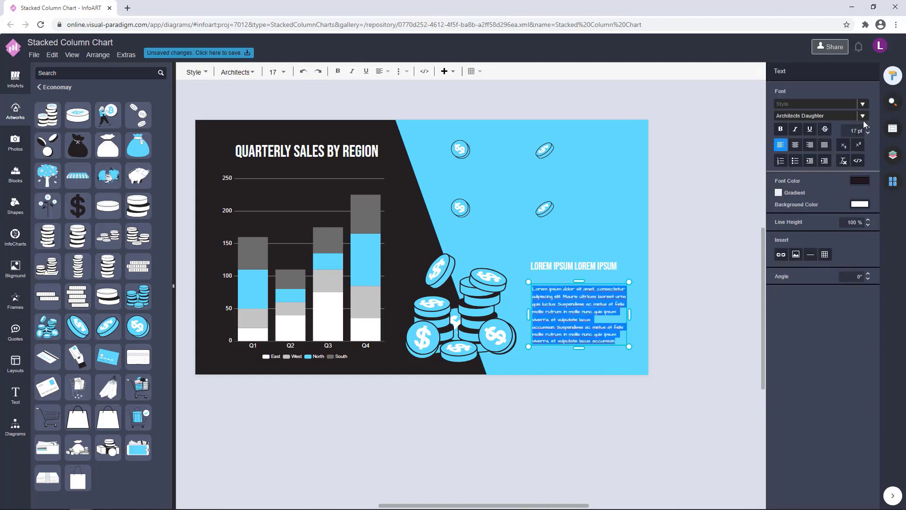
left_click(863, 117)
scroll(797, 208, "down", 8)
scroll(781, 191, "up", 4)
left_click(776, 180)
left_click(691, 244)
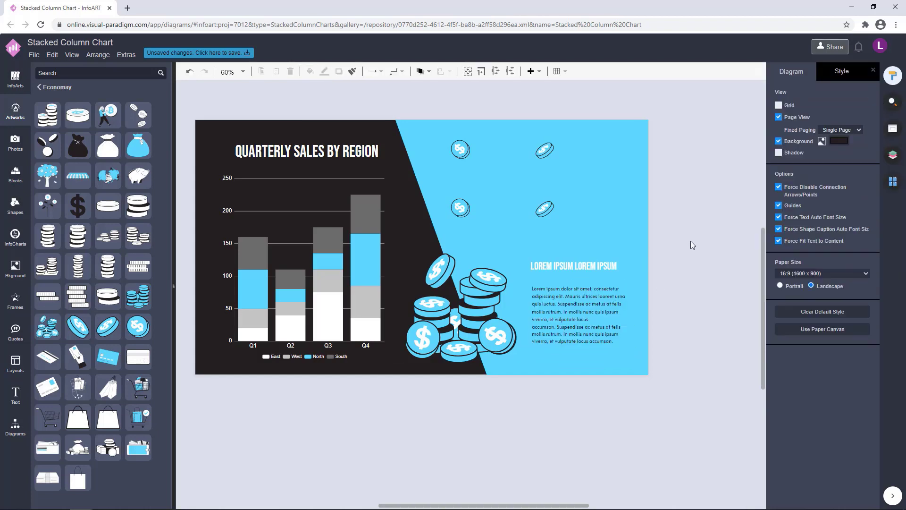
Set the paragraph's text color to white.
left_click_drag(601, 314, 583, 318)
left_click(824, 72)
left_click(863, 179)
left_click(799, 271)
left_click(874, 394)
left_click(685, 319)
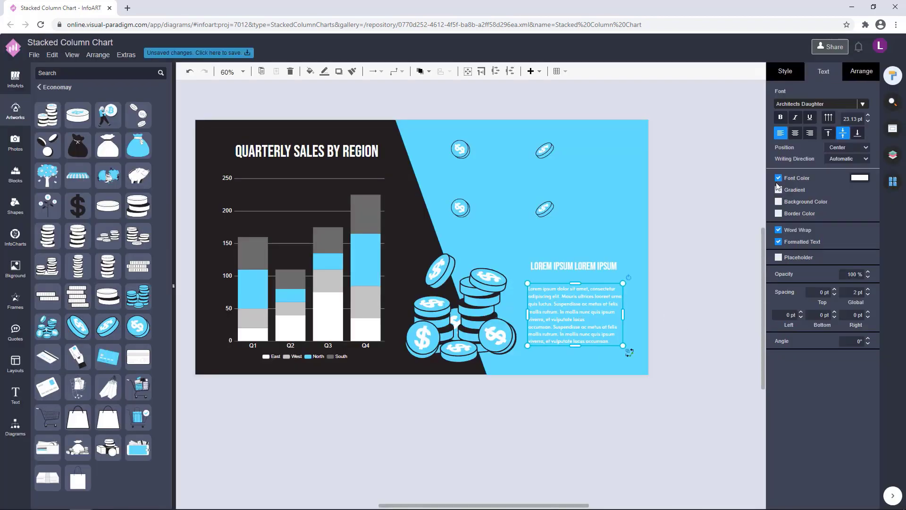
Set the paragraph's text color to the recently used near-black.
left_click(857, 179)
left_click(811, 272)
left_click(874, 393)
left_click(699, 254)
Align the heading and paragraph along their left edges and move both slightly down and right.
left_click_drag(596, 268, 596, 273)
left_click(779, 136)
left_click(567, 321, "shift")
left_click(858, 71)
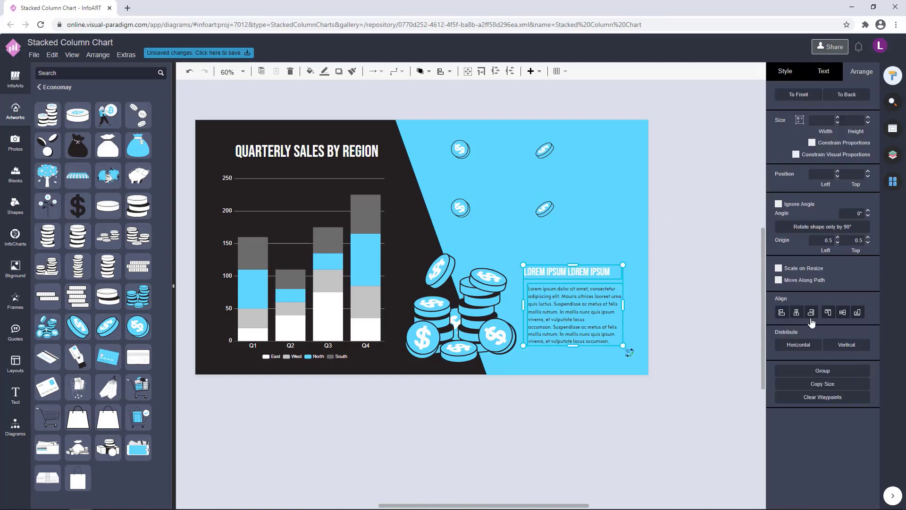
left_click(782, 314)
left_click_drag(587, 316, 595, 323)
left_click(686, 273)
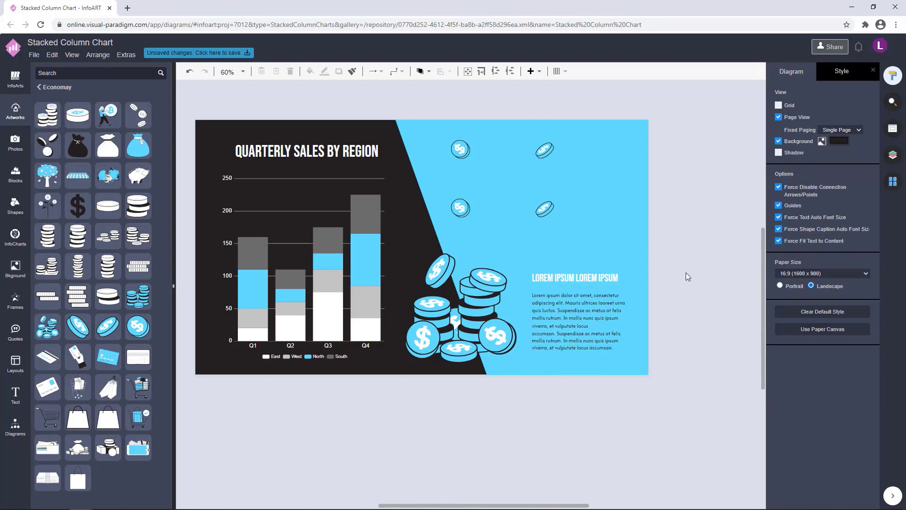
Set the paragraph's font size to 18 pt.
left_click_drag(702, 290, 706, 288)
double_click(595, 306)
double_click(856, 131)
type("18")
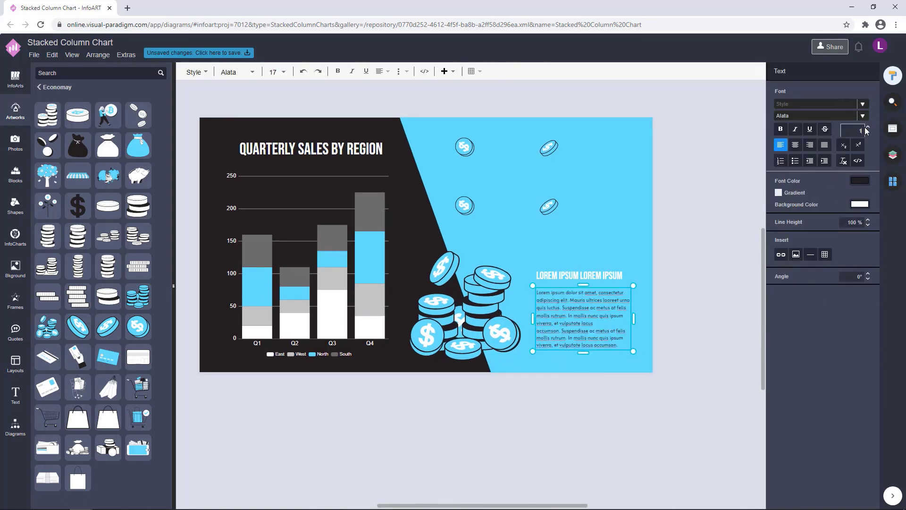
key("Return")
left_click(731, 239)
Set the paragraph's font size to 17.5 pt.
double_click(601, 321)
left_click_drag(844, 129, 871, 130)
type("17")
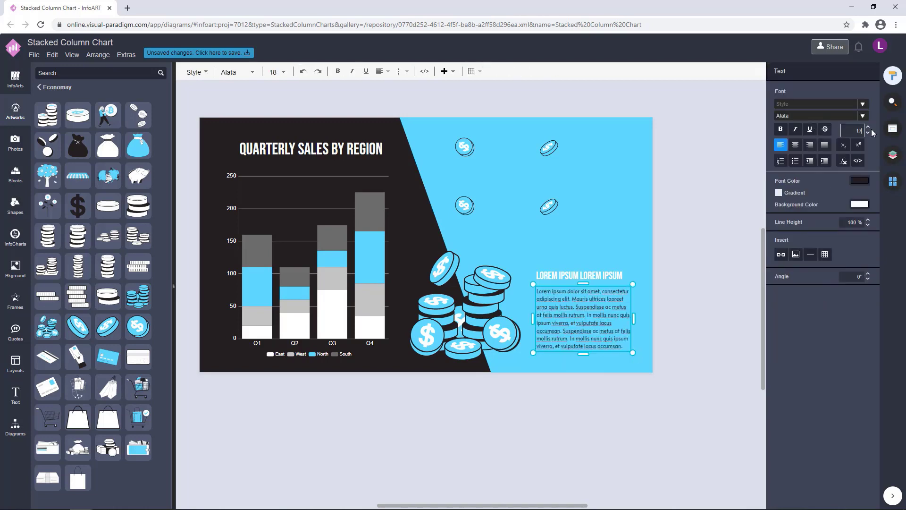
type(".5")
key("Return")
left_click(689, 280)
left_click(577, 277)
left_click(698, 280)
Delete the closing words "et vulputate lacus accumsan" from the paragraph.
left_click(569, 334)
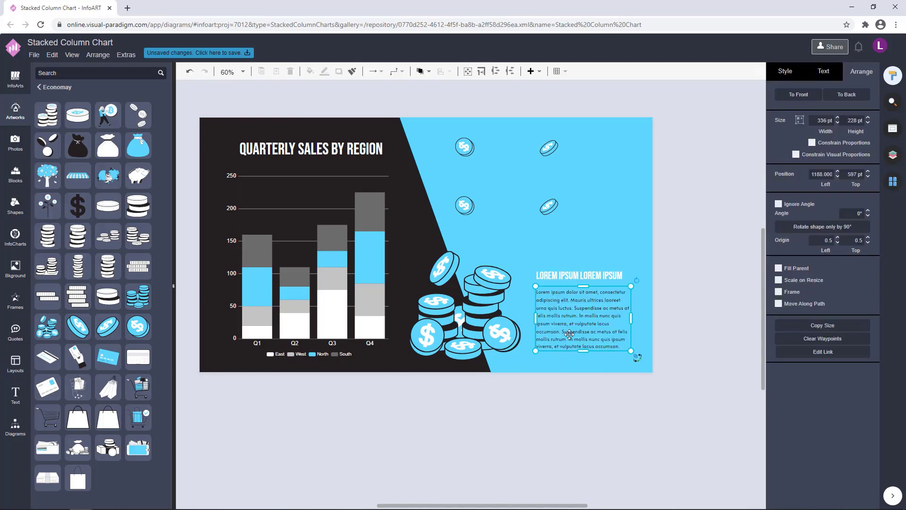
double_click(569, 334)
left_click(603, 345)
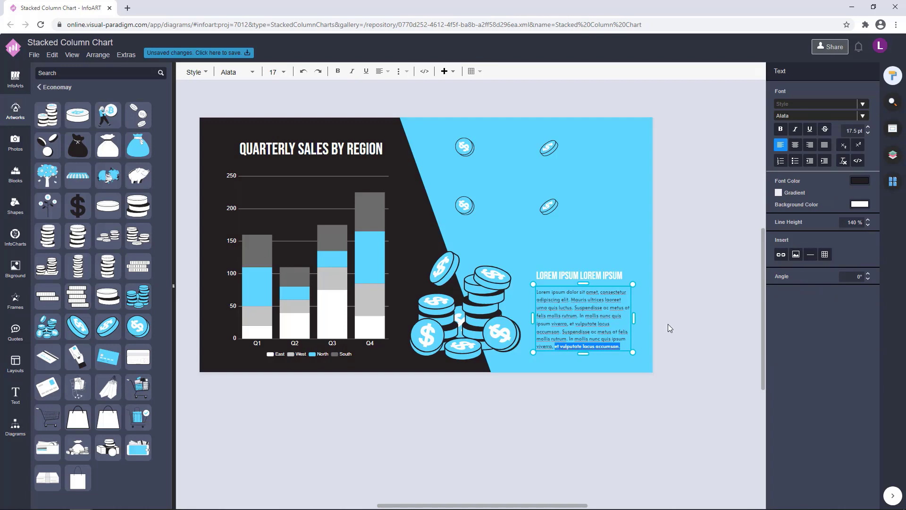
left_click(699, 316)
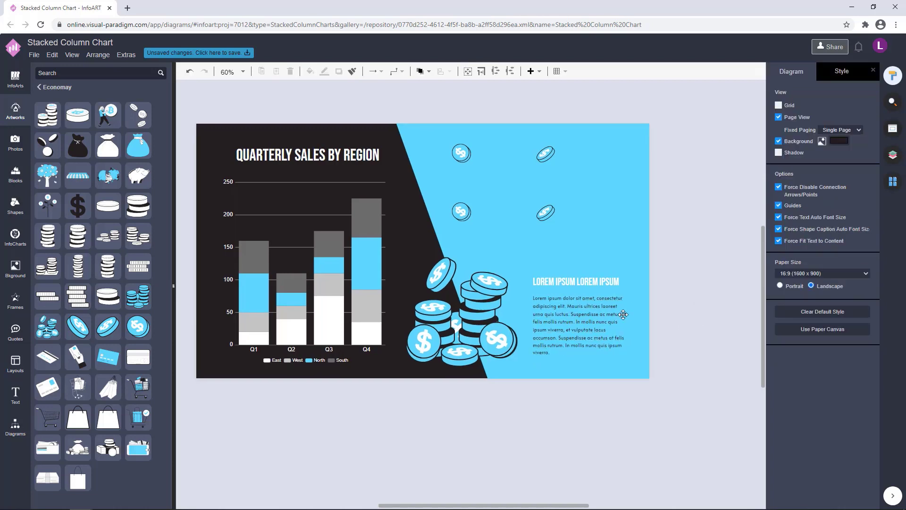
double_click(578, 325)
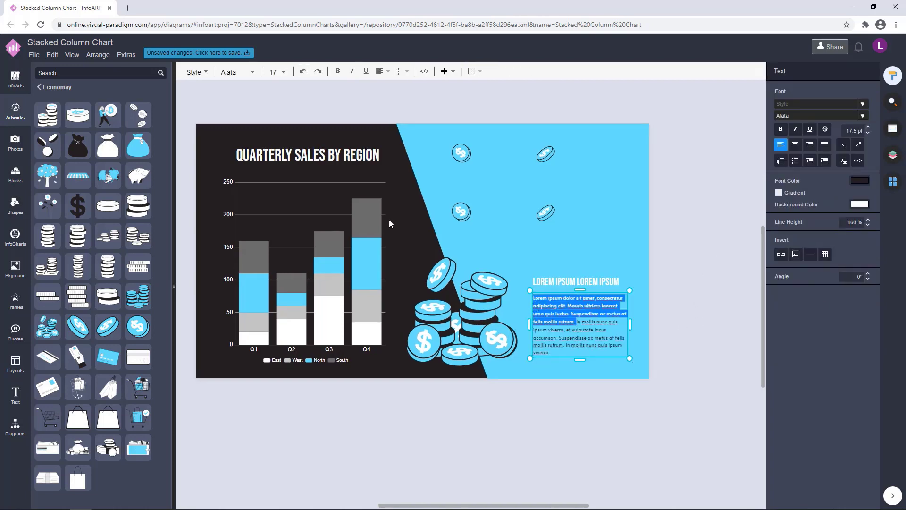
left_click(438, 106)
key("ctrl+v")
left_click_drag(511, 111, 512, 143)
left_click_drag(595, 121, 520, 122)
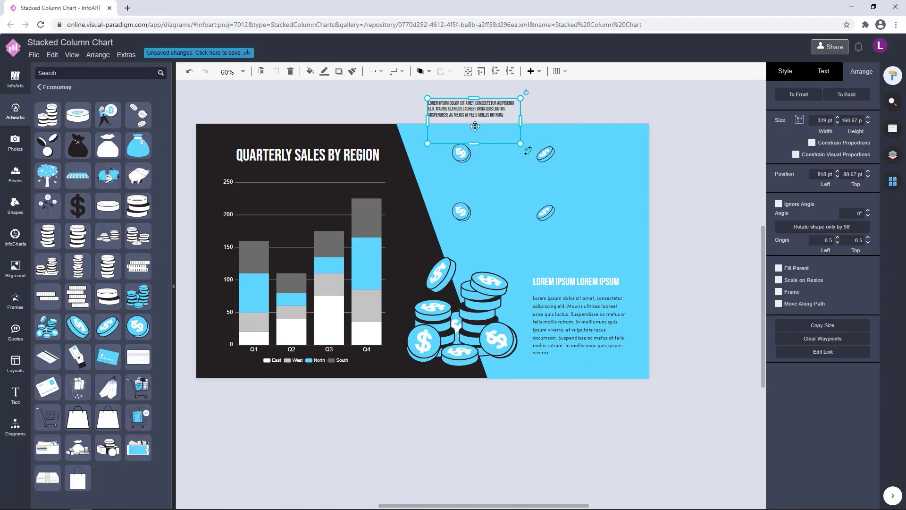
key("Delete")
Duplicate the paragraph above the heading and shorten the copy so it ends at "urna quis luctus".
mouse_move(595, 331)
left_mouse_down()
mouse_move(642, 225)
mouse_move(630, 224)
mouse_move(668, 247)
left_mouse_up()
double_click(642, 225)
key("Delete")
left_click(704, 230)
left_click(635, 218)
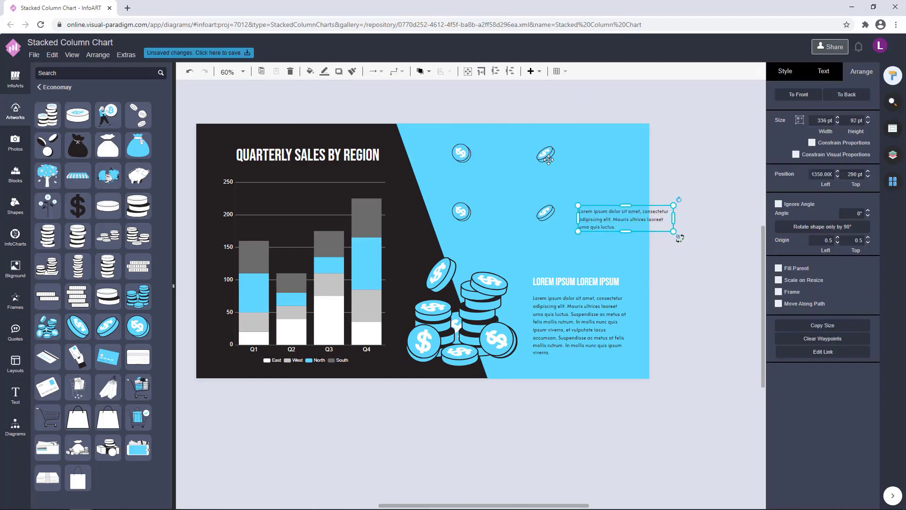
Place the short text just below and right of the first small coin, narrowed to about 222 pt wide.
left_click(603, 191)
left_click_drag(627, 220, 524, 159)
left_click_drag(571, 155, 571, 154)
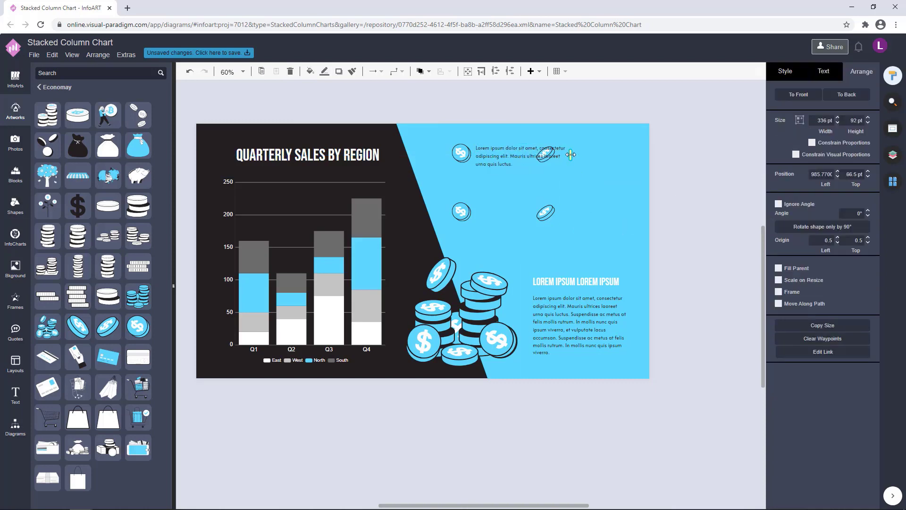
left_click(698, 182)
left_click(506, 162)
left_click_drag(502, 142, 540, 177)
left_click(701, 168)
left_click(637, 179)
left_click(497, 178)
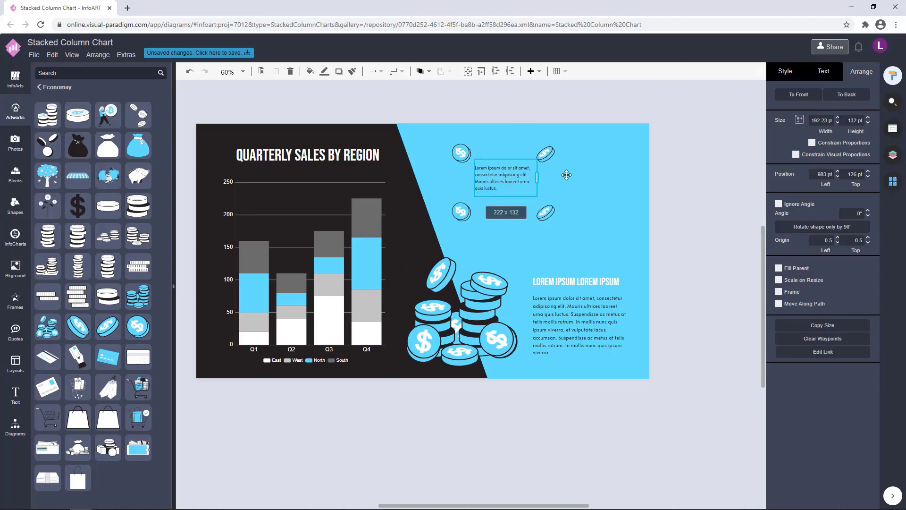
left_click(694, 176)
Move the second column of small coins to the right and widen the short text to about 257 pt.
left_click(546, 154)
left_click(543, 209, "shift")
left_click_drag(543, 208, 559, 209)
left_click(531, 177)
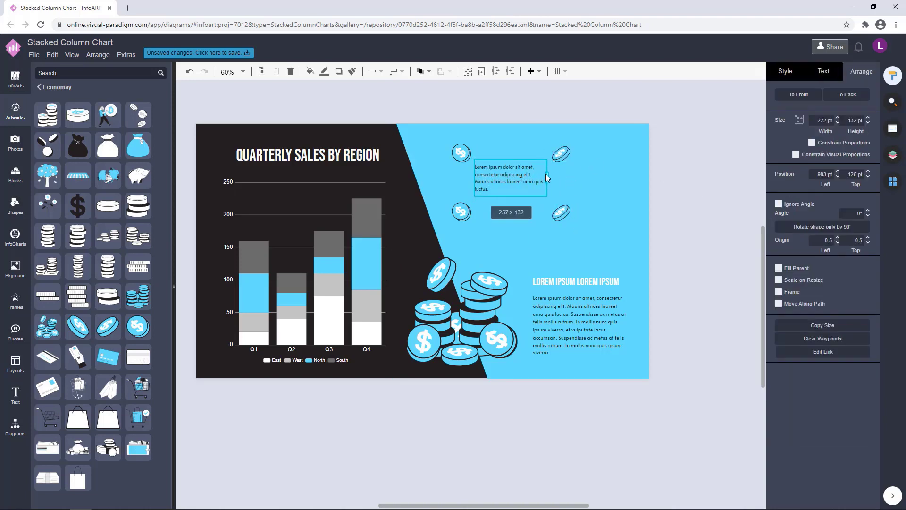
left_click(677, 175)
Duplicate the short text block next to each of the other three small coins.
left_click_drag(548, 172, 500, 238)
left_click(510, 177)
left_click(677, 178)
left_click(533, 177)
left_click(637, 167)
left_click(614, 177)
left_click(593, 217)
left_click(522, 231)
left_click_drag(506, 174, 602, 174)
left_click(678, 175)
Shift the four small coins and their short texts slightly left, narrowing the gap between each coin and its text.
left_click_drag(689, 256, 442, 128)
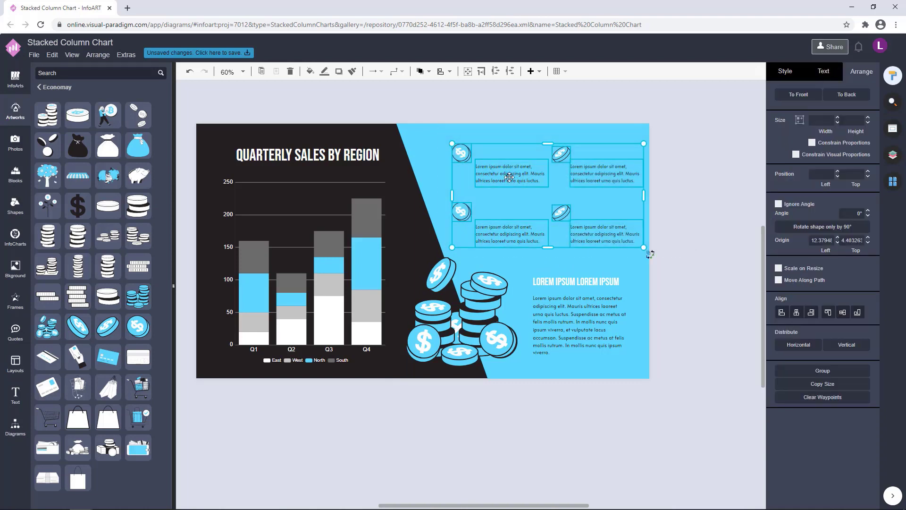
left_click_drag(509, 177, 508, 174)
left_click(512, 159)
left_click(457, 154)
left_click(455, 207, "shift")
left_click(514, 228)
left_click(512, 174, "shift")
left_click(549, 167)
left_click(561, 158)
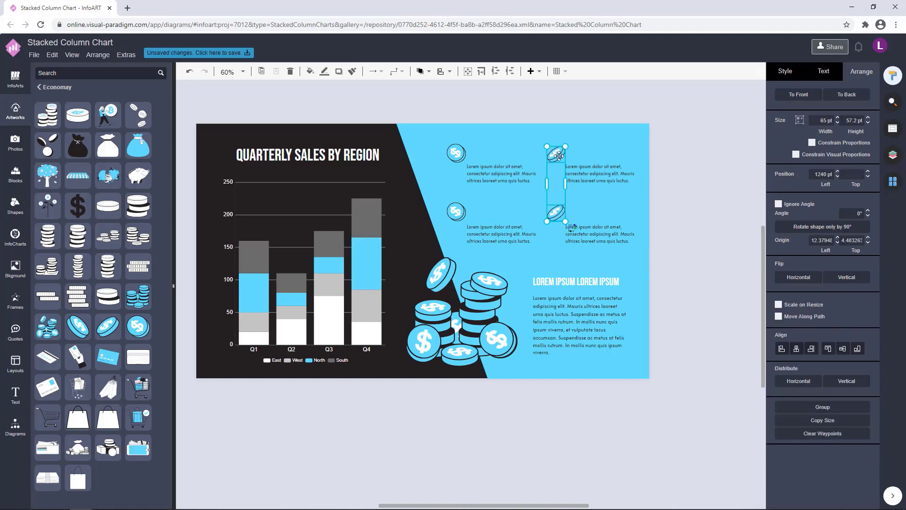
left_click(689, 248)
left_click_drag(675, 258, 423, 88)
left_click(667, 158)
left_click(680, 155)
left_click(707, 178)
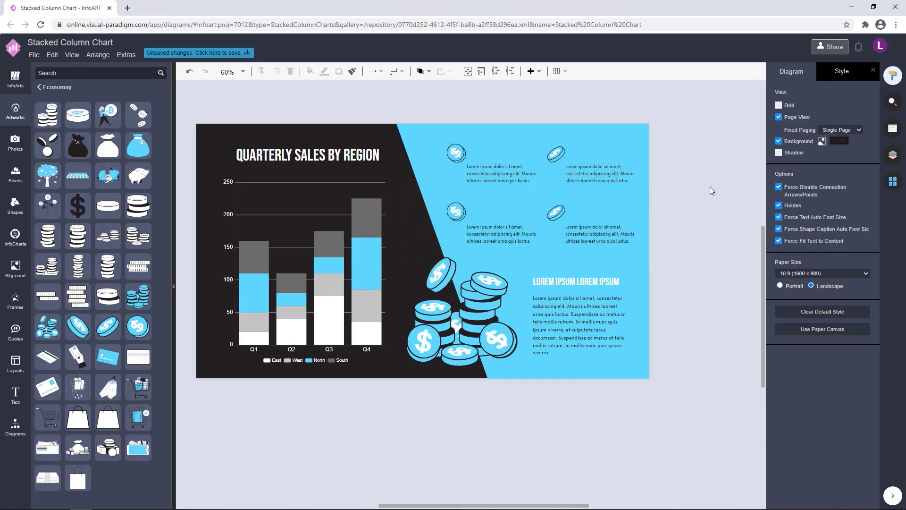
Move the "Lorem Ipsum Lorem Ipsum" heading and its paragraph slightly down together.
scroll(661, 241, "up", 1)
left_click(597, 288)
left_click(598, 323, "shift")
left_click_drag(592, 326, 592, 328)
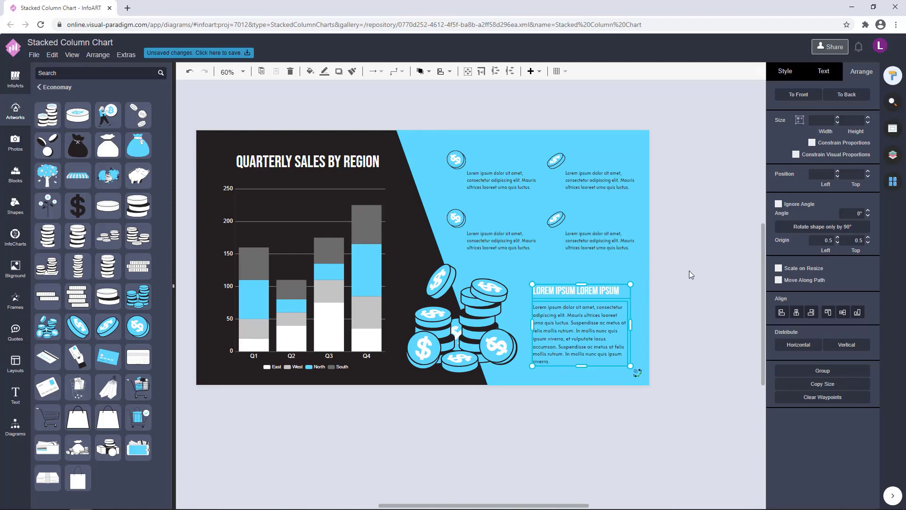
left_click(689, 270)
Duplicate the "Lorem Ipsum Lorem Ipsum" heading above the page and shorten the copy to "Lorem Ipsum".
left_click_drag(610, 291, 520, 102)
double_click(553, 102)
key("Escape")
double_click(491, 104)
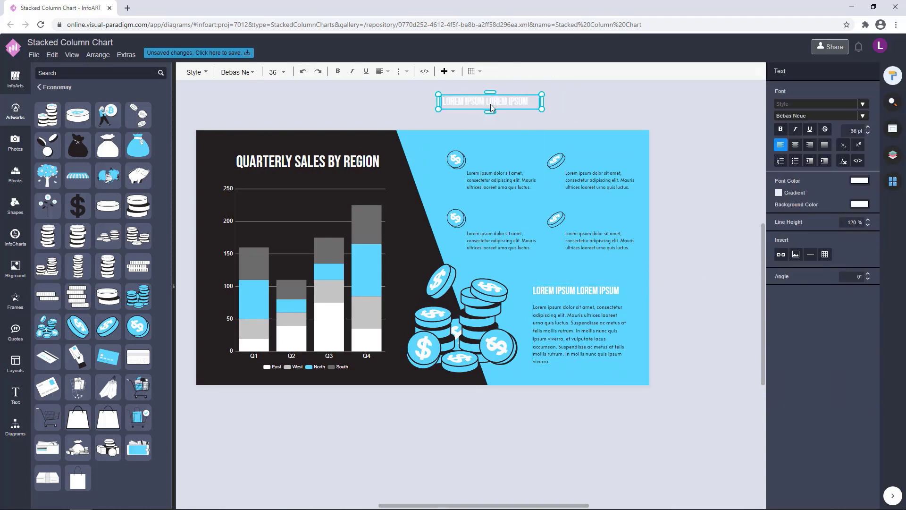
key("BackSpace")
left_click(678, 101)
left_click(513, 101)
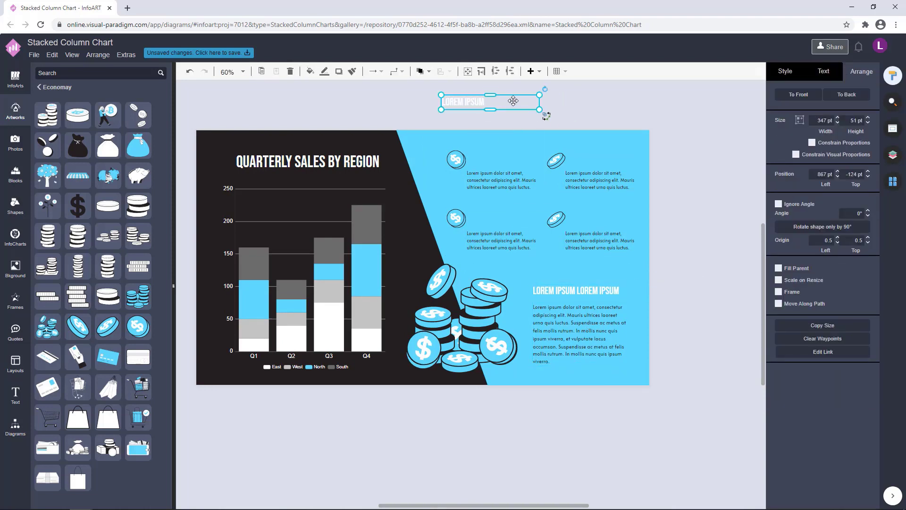
Place the narrowed "Lorem Ipsum" heading beside the first small coin and put a copy beside the coin below it.
left_click_drag(469, 100, 492, 116)
scroll(498, 111, "up", 3)
left_click_drag(550, 127, 538, 125)
left_click_drag(497, 118, 500, 290)
left_click(500, 226, "shift")
Align the two short texts in the first coin column with the start of the "Lorem Ipsum" headings above them.
left_click(558, 129)
left_click(485, 329, "shift")
left_click(473, 328)
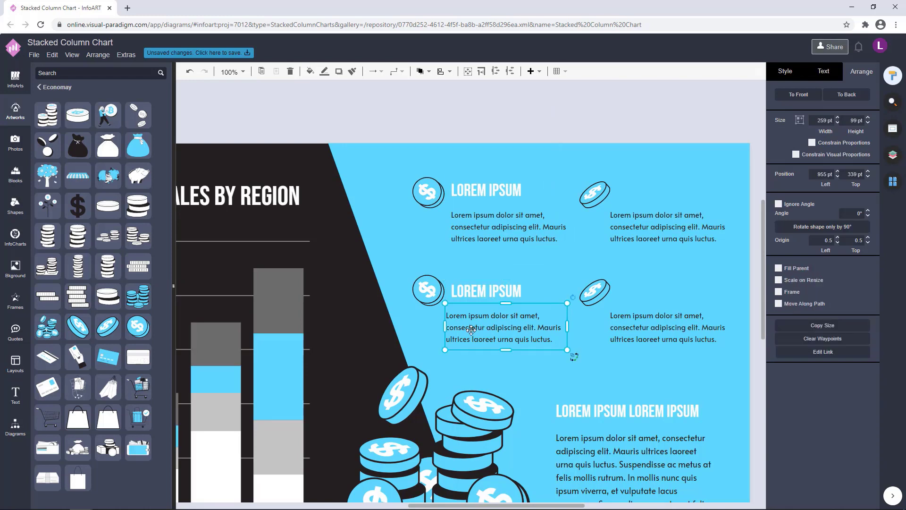
left_click_drag(480, 331, 487, 332)
left_click(495, 292, "shift")
left_click(584, 129)
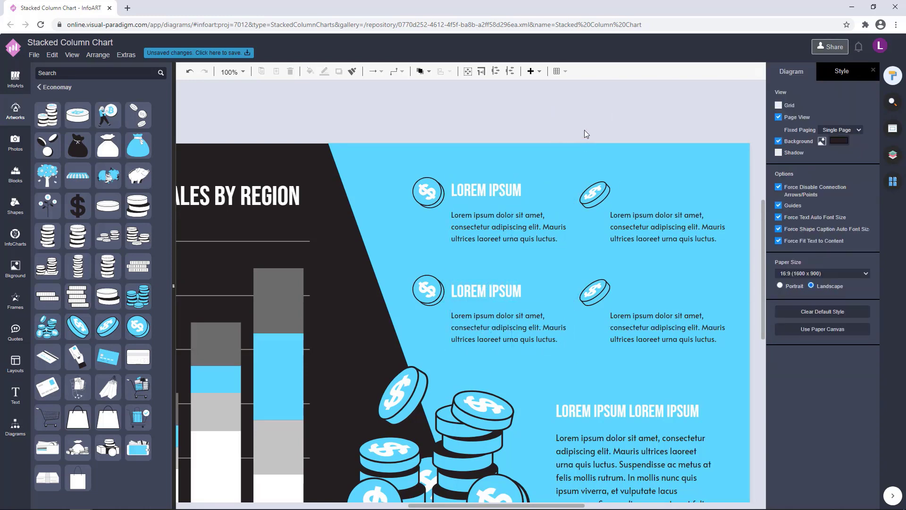
Delete the two short text blocks beside the second column of small coins.
scroll(585, 136, "down", 2)
left_click(587, 207)
key("Delete")
left_click(585, 277)
key("Delete")
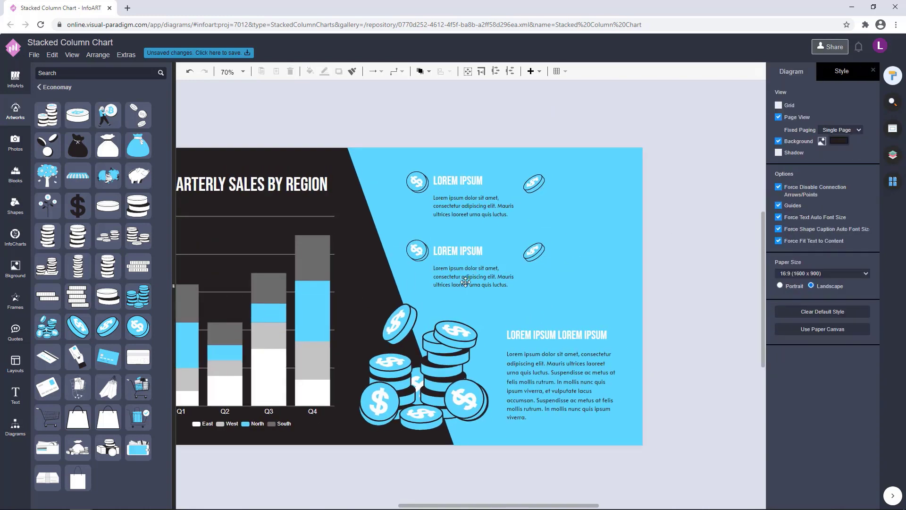
Nudge the first column's headings and texts slightly right and duplicate them beside the second column of coins.
left_click(466, 183)
key("Right")
key("Right")
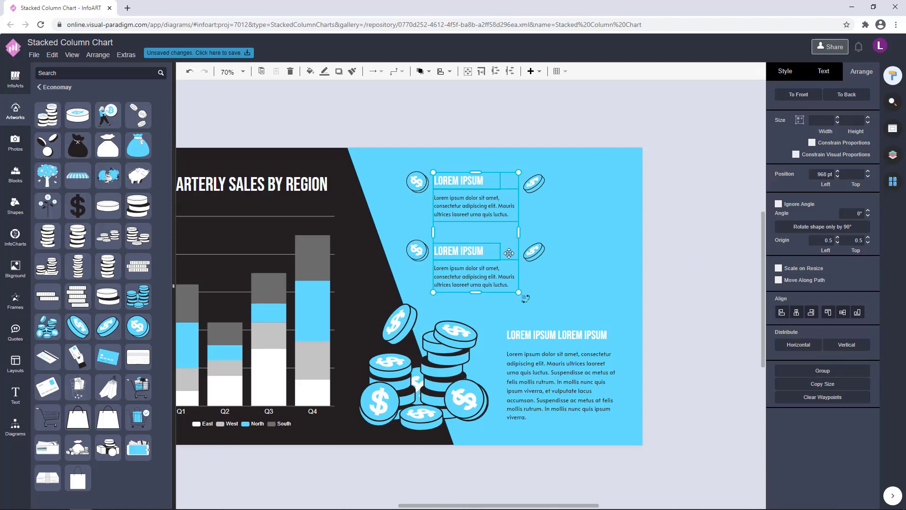
left_click_drag(481, 256, 599, 255)
left_click(673, 240)
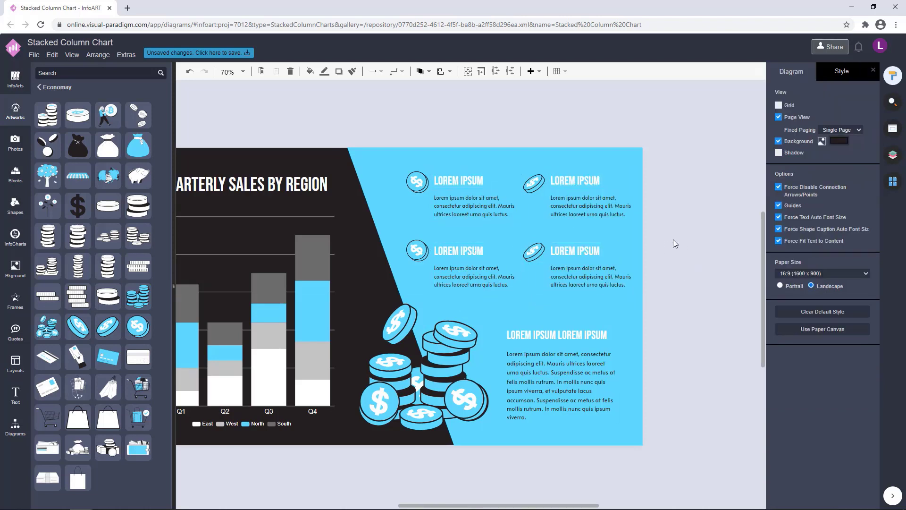
Nudge the whole grid of small coins, headings and texts slightly up and left.
left_click_drag(668, 301, 388, 165)
left_click_drag(491, 209, 488, 203)
left_click(679, 225)
scroll(706, 300, "down", 1)
Scale the grid of coins, headings and texts down slightly and reposition it within the upper part of the blue block.
left_click_drag(711, 311, 400, 183)
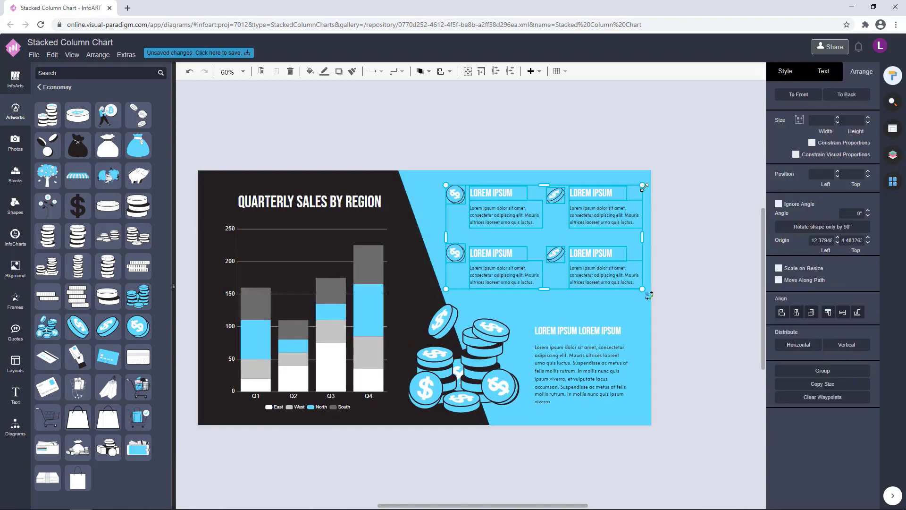
left_click_drag(642, 185, 628, 192)
left_click(694, 285)
left_click_drag(683, 302, 422, 162)
left_click_drag(495, 217, 500, 215)
left_click(731, 252)
left_click_drag(732, 252, 731, 240)
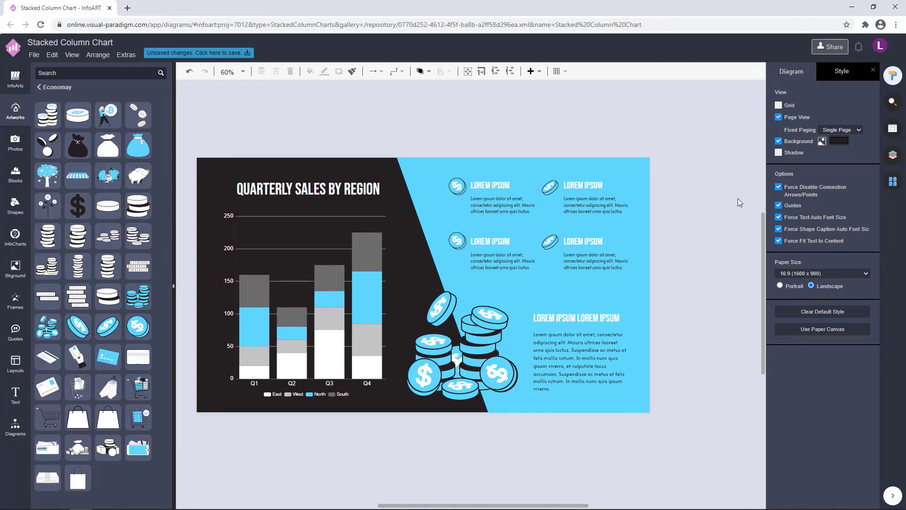
left_click_drag(696, 421, 488, 266)
left_click(533, 288)
left_click(603, 320)
left_click(693, 325)
mouse_move(697, 332)
left_mouse_down()
mouse_move(700, 311)
mouse_move(703, 318)
left_mouse_up()
Add a dynamic block shape above the page and resize it into a thin horizontal bar about 7 pt high.
left_click(16, 429)
left_click(14, 211)
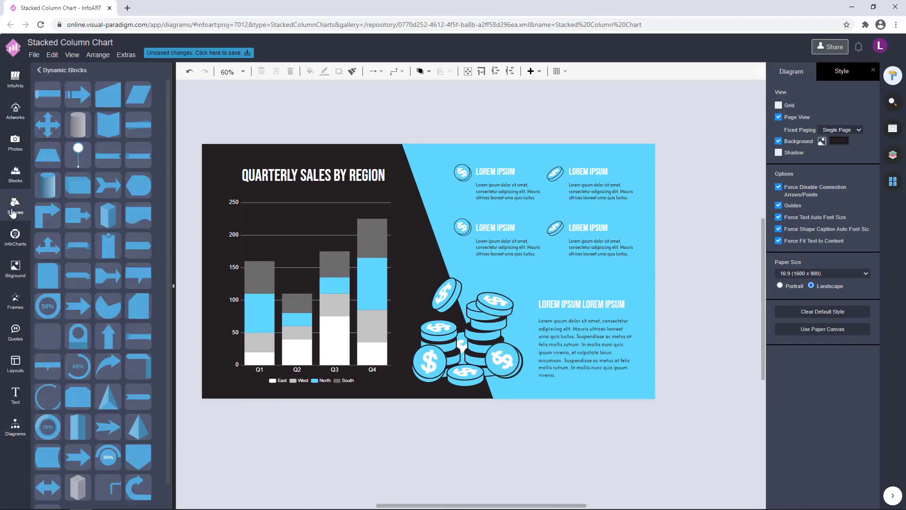
left_click_drag(111, 100, 293, 116)
left_click_drag(309, 116, 577, 115)
left_click_drag(348, 109, 342, 97)
left_click_drag(424, 105, 424, 125)
left_click_drag(579, 126, 384, 129)
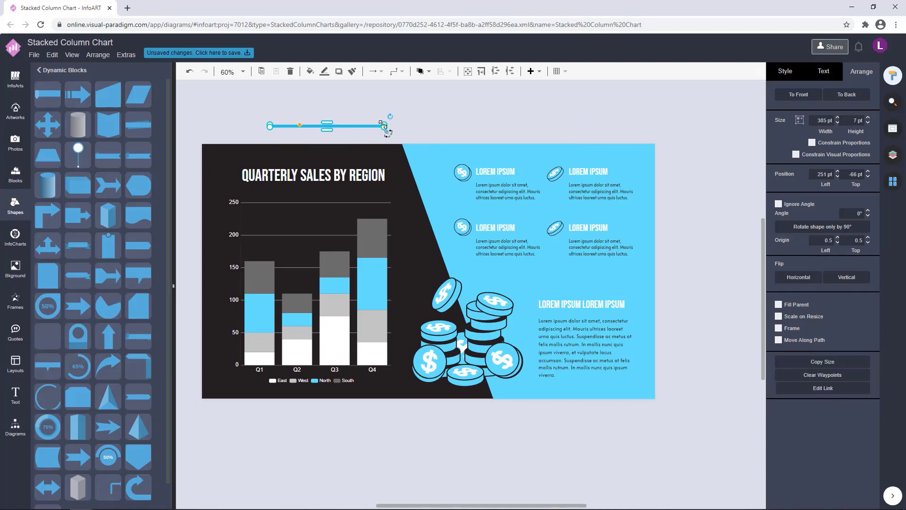
Fill the thin bar with the dark background color and place it between the coin grid and the lower heading.
left_click(785, 72)
left_click(859, 136)
left_click(794, 230)
left_click(874, 352)
left_click(425, 108)
left_click_drag(426, 127, 598, 275)
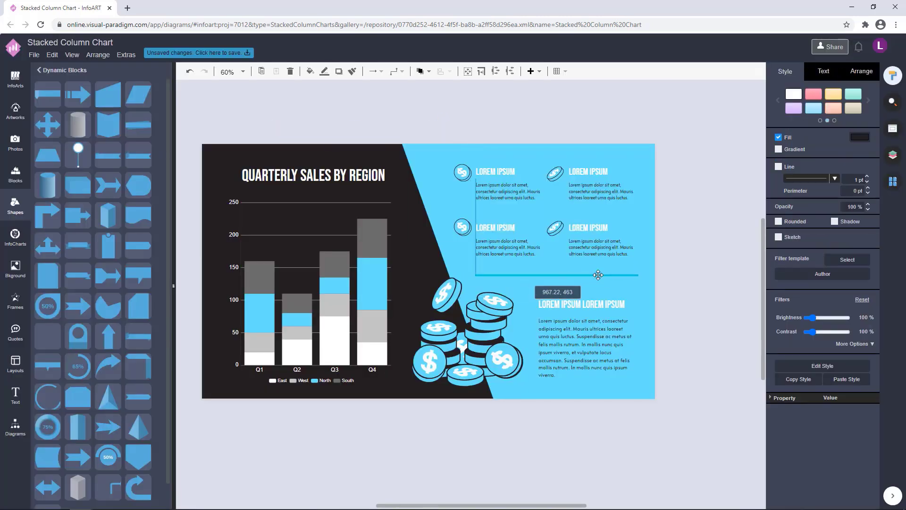
left_click(661, 275)
Trim the dark divider bar so it spans only the two columns of short coin-marked texts.
scroll(612, 278, "up", 4)
left_click(612, 270)
scroll(632, 265, "down", 3)
left_click(692, 266)
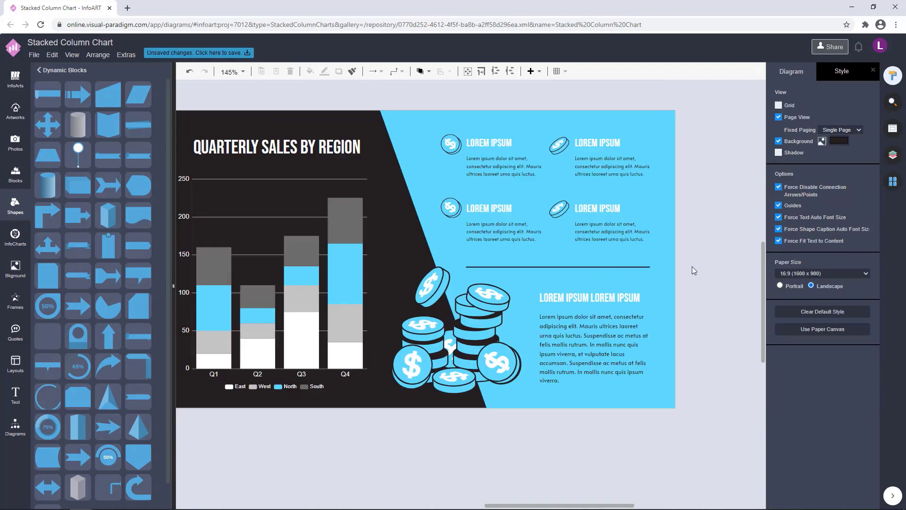
scroll(611, 300, "down", 2)
scroll(684, 297, "up", 4)
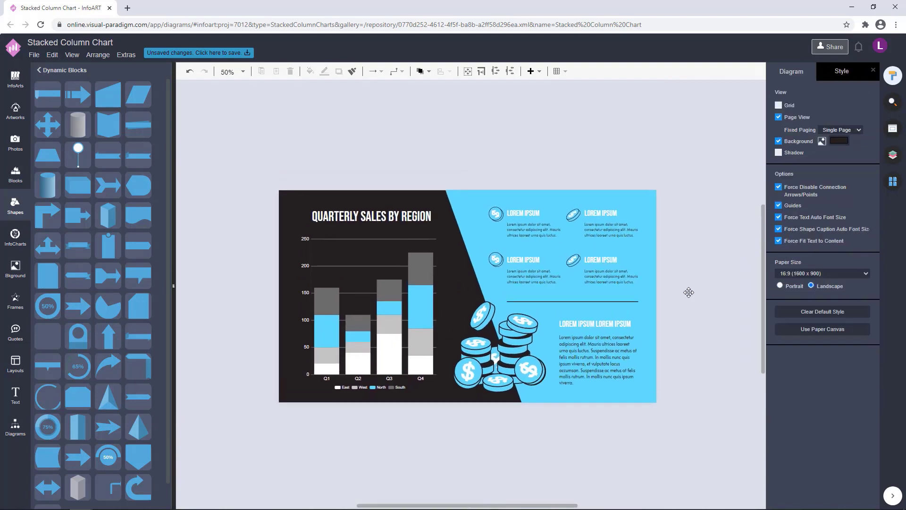
left_click(604, 295)
left_click(653, 282)
left_click(586, 297)
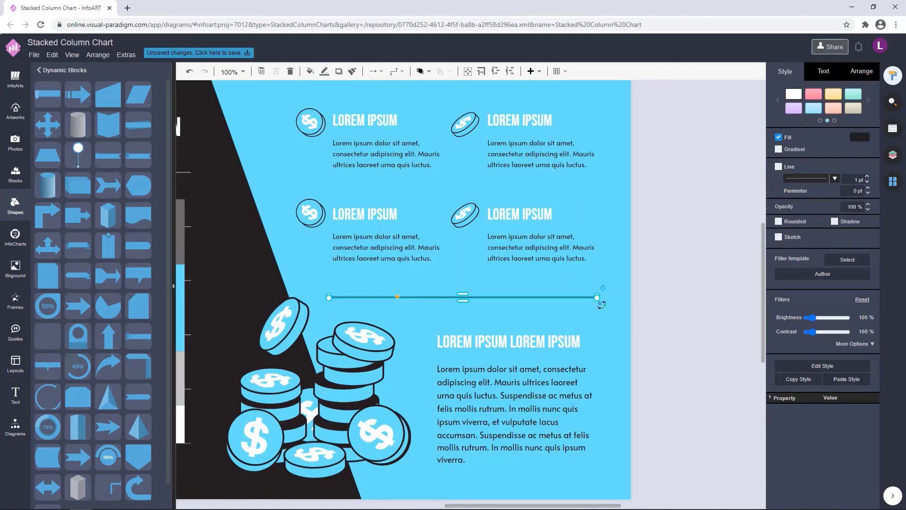
Set the height of the horizontal divider line above the lower heading to 5 pt.
left_click(854, 71)
type("5")
left_click(670, 268)
scroll(670, 267, "down", 4)
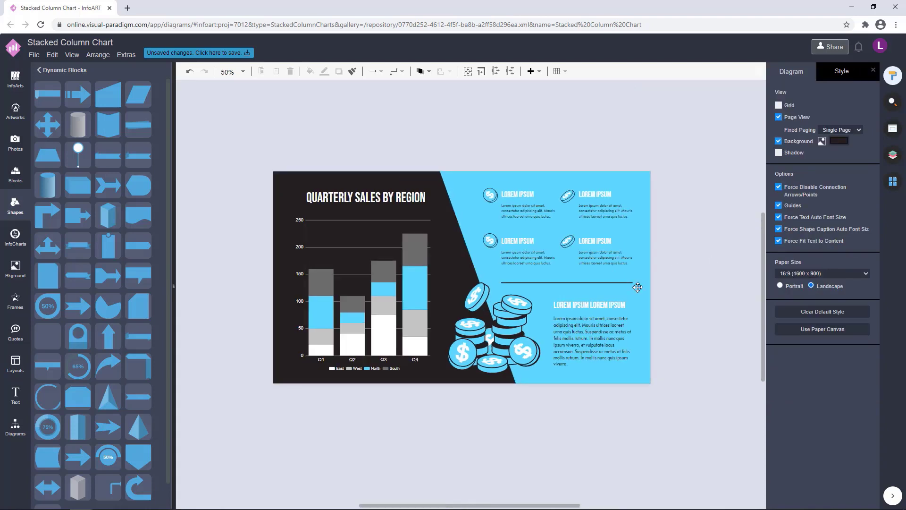
left_click(626, 284)
left_click(682, 274)
Set the line height of the paragraph beside the coin stack to 160 %.
left_click(613, 338)
double_click(606, 257)
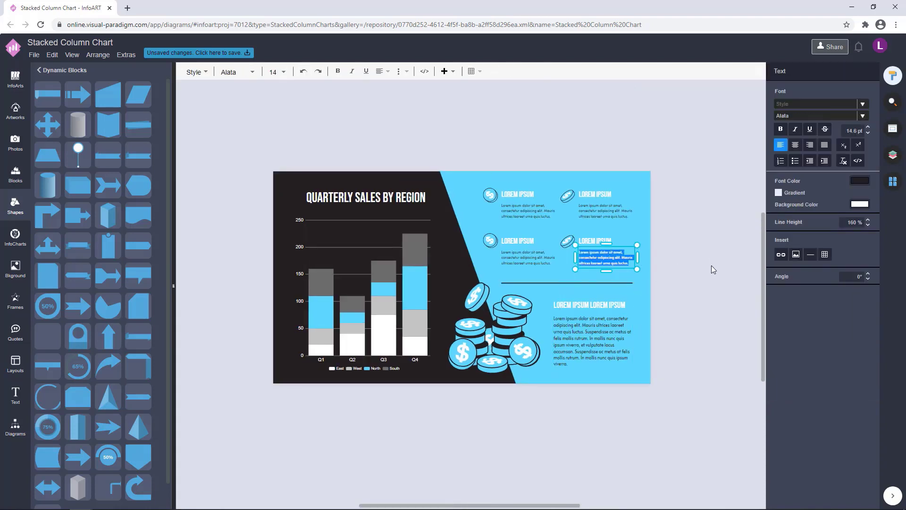
left_click(711, 266)
double_click(592, 338)
left_click_drag(845, 222, 871, 223)
left_click(687, 322)
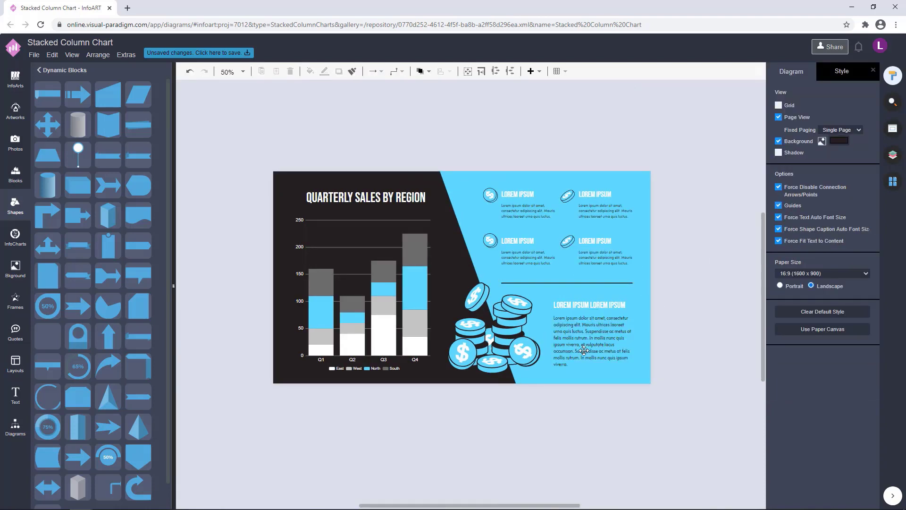
Widen the text box of the paragraph beside the coin stack slightly.
left_click(585, 345)
left_click_drag(635, 341, 639, 341)
double_click(593, 350)
left_click(595, 350)
left_click(709, 323)
Justify the paragraph beside the coin stack and narrow its text box slightly from the right edge.
left_click(618, 346)
double_click(617, 336)
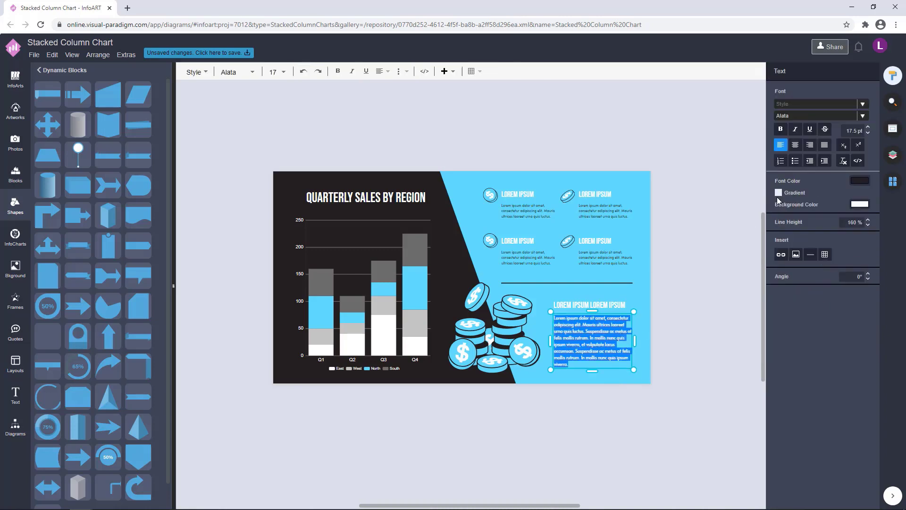
left_click(707, 261)
left_click(601, 344)
left_click(606, 304, "shift")
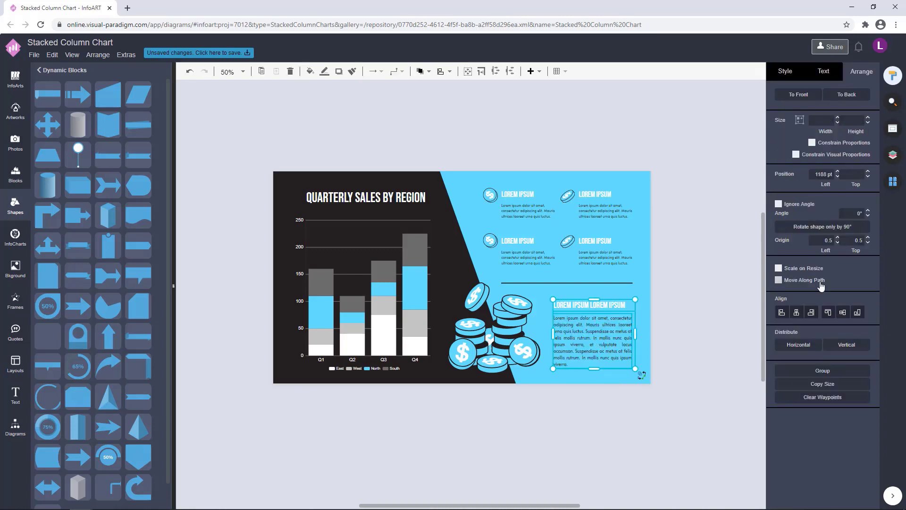
left_click(709, 318)
left_click(607, 332)
left_click_drag(634, 340, 629, 341)
left_click(703, 330)
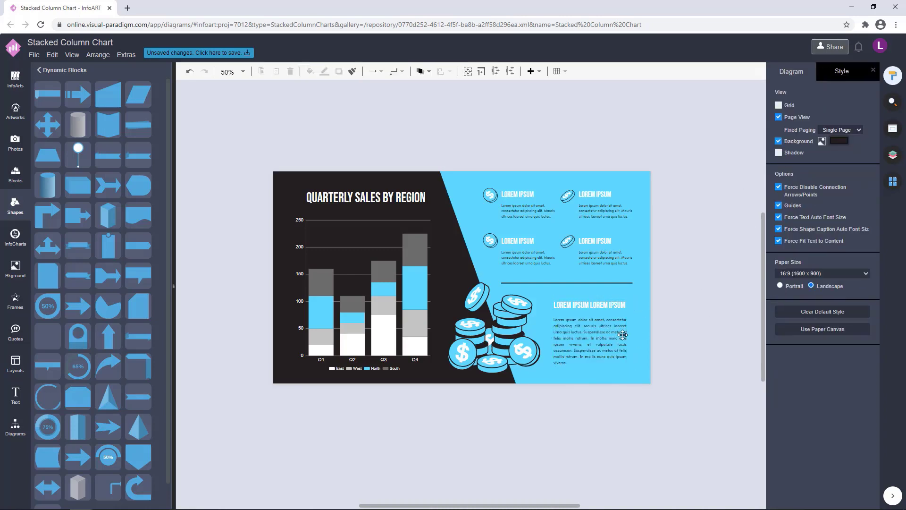
Set the justified paragraph's font size to 17 pt and its line height to 170 %.
double_click(621, 335)
left_click(869, 127)
left_click(697, 282)
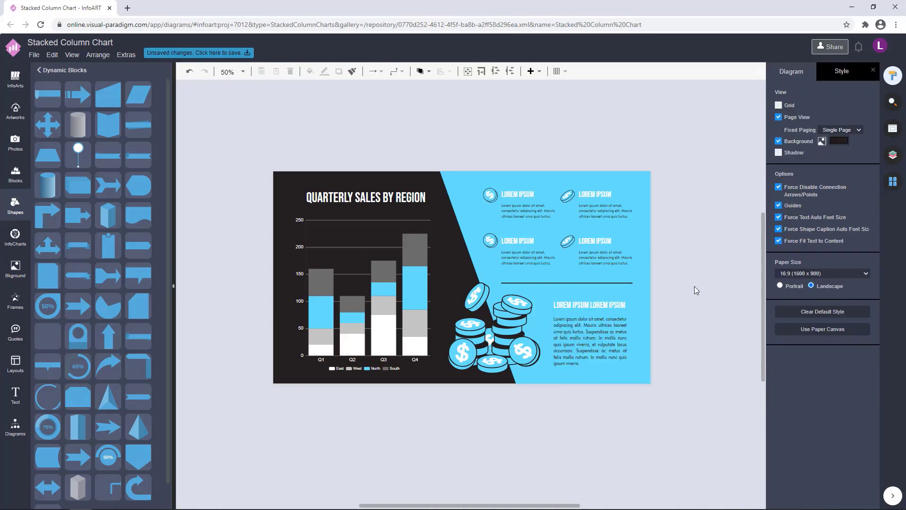
scroll(682, 326, "up", 2)
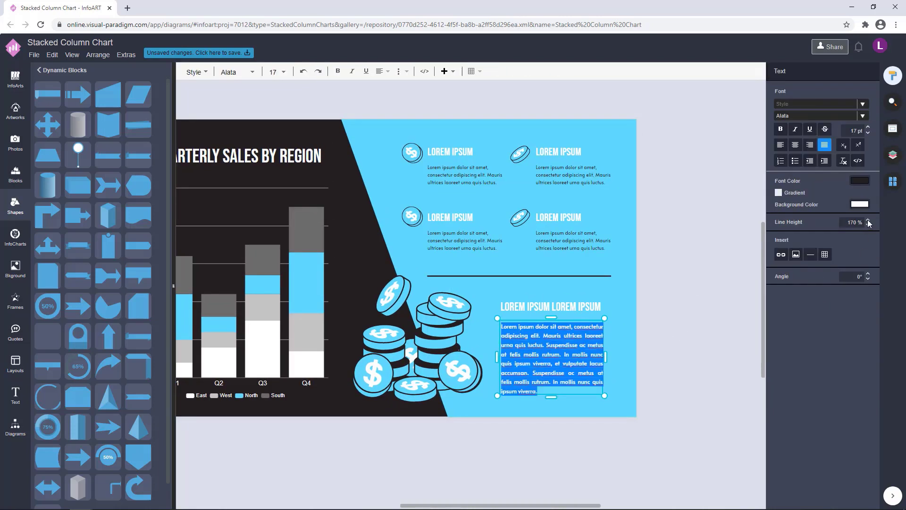
key("Escape")
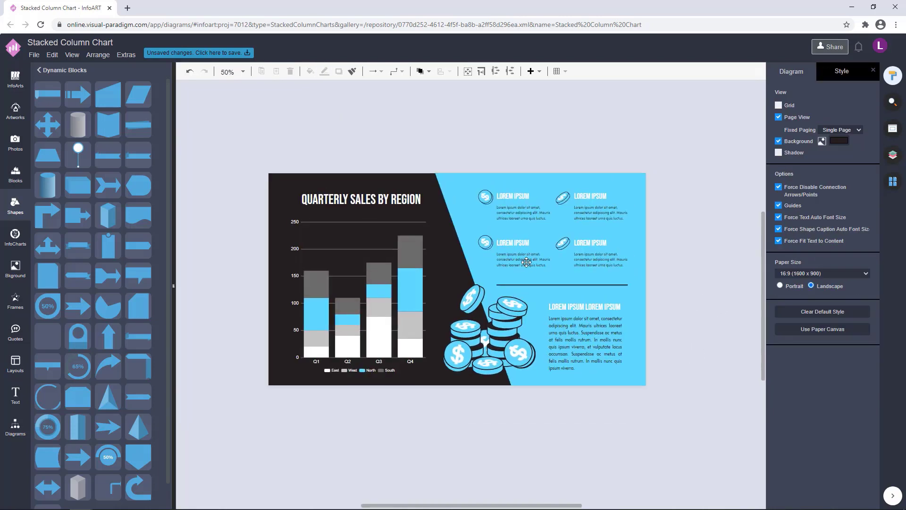
Set the font size of the four small description paragraphs together to 24 pt.
left_click(527, 262)
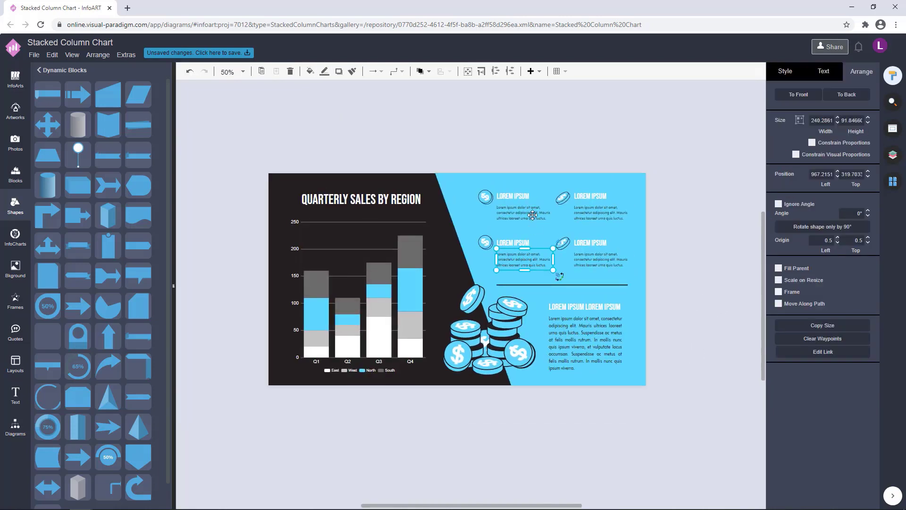
double_click(532, 215)
left_click(711, 208)
left_click(526, 214)
left_click(527, 255, "shift")
left_click(600, 260, "shift")
left_click(606, 217, "shift")
left_click(823, 71)
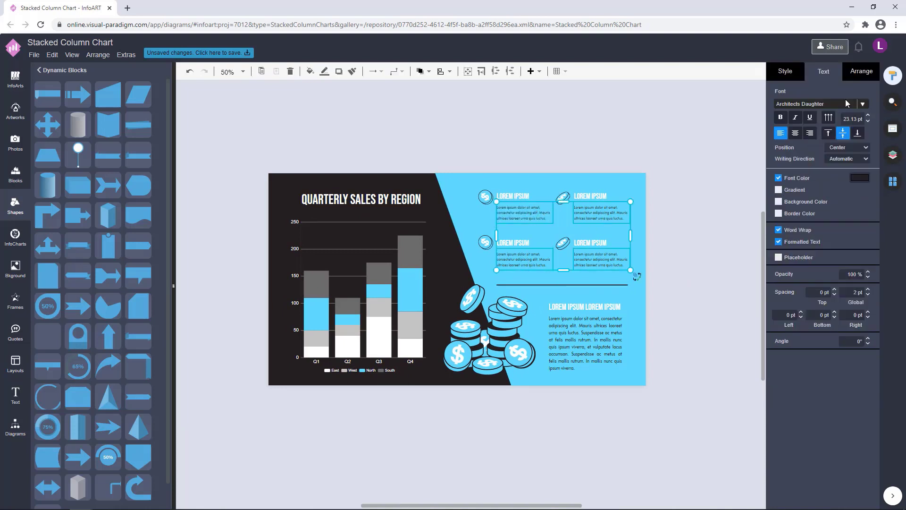
type("24")
key("Return")
left_click(719, 257)
scroll(718, 256, "up", 1)
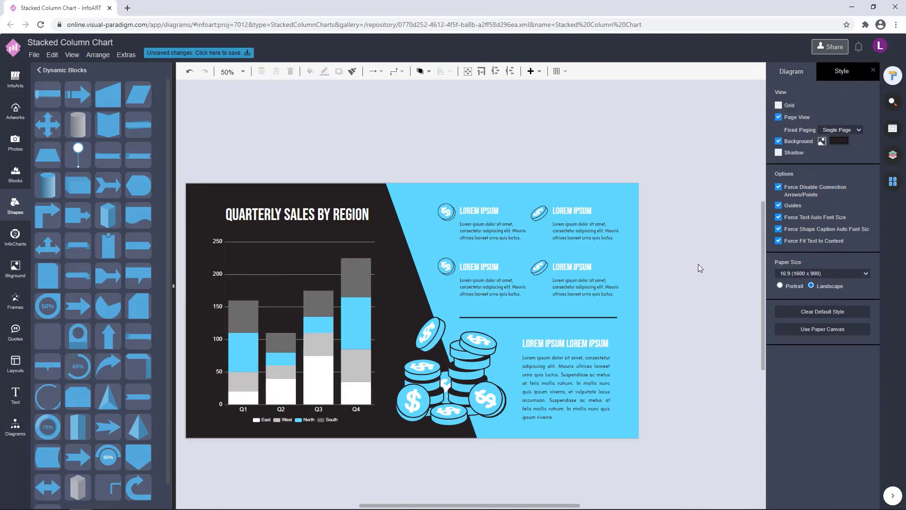
Shrink the four small coin icons beside the upper headings slightly, resizing them together.
left_click_drag(670, 311, 528, 185)
left_click(702, 198)
scroll(506, 189, "up", 2)
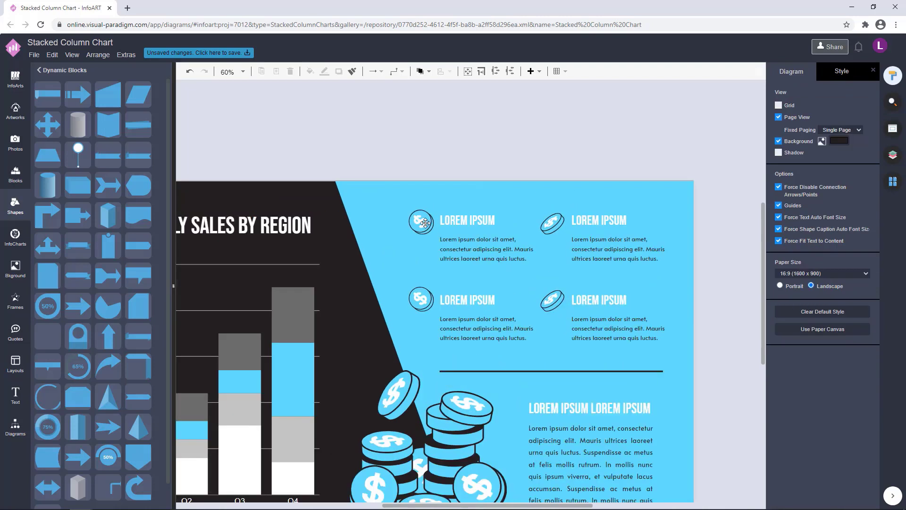
left_click(421, 222)
left_click(422, 299, "shift")
left_click(553, 300, "shift")
left_click(553, 224, "shift")
left_click_drag(566, 210, 551, 220)
left_click(554, 271)
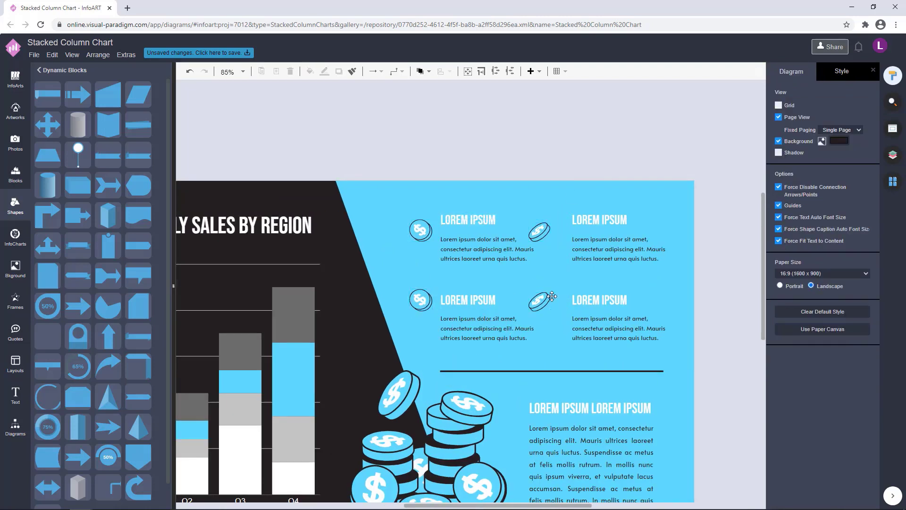
Move the two coin icons of the first column up so each sits level with its LOREM IPSUM heading.
left_click(423, 305)
left_click(617, 122)
left_click(422, 301)
left_click(426, 230, "shift")
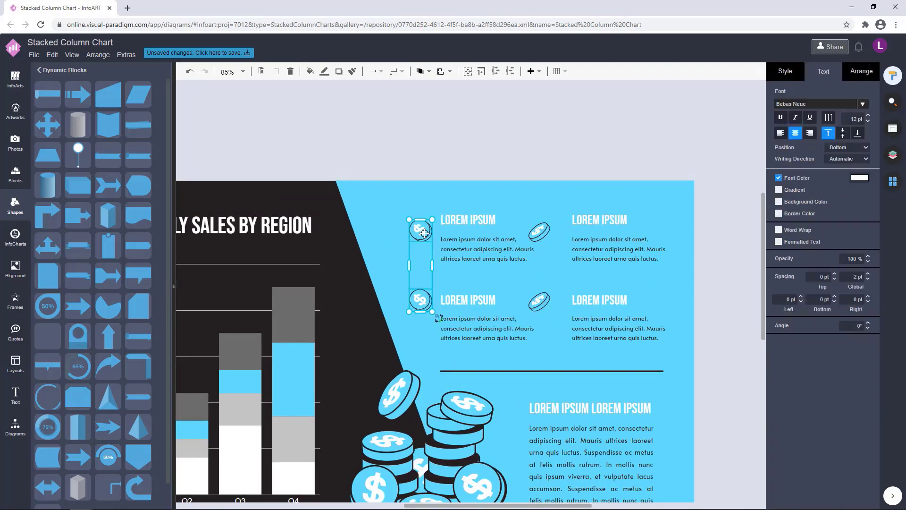
left_click_drag(426, 230, 426, 223)
left_click(557, 158)
left_click_drag(421, 294, 421, 298)
left_click(556, 163)
left_click_drag(421, 226, 421, 222)
left_click(526, 163)
Move the two coin icons of the second column next to their headings, vertically in line with each other.
left_click_drag(539, 233, 557, 220)
left_click_drag(535, 302, 547, 302)
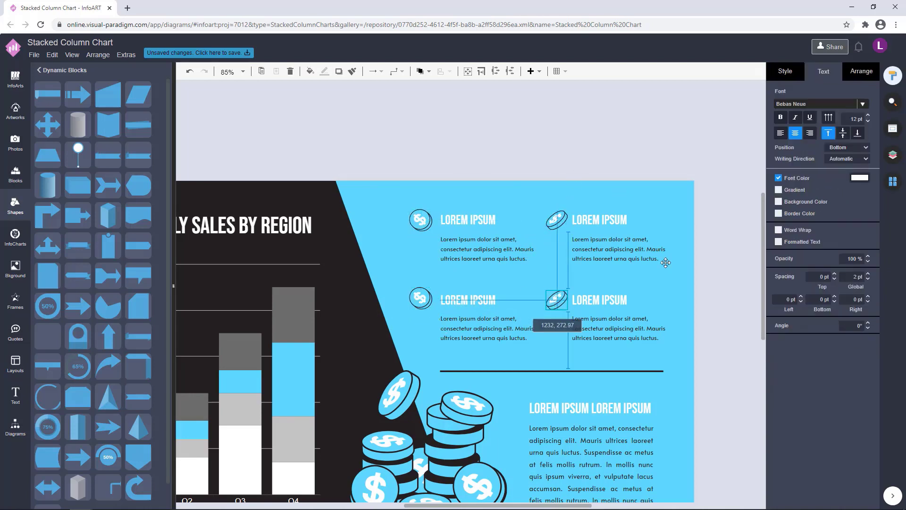
left_click(722, 242)
Check the alignment of the small coin icons within each column.
left_click(421, 221)
left_click(422, 299, "shift")
left_click(861, 71)
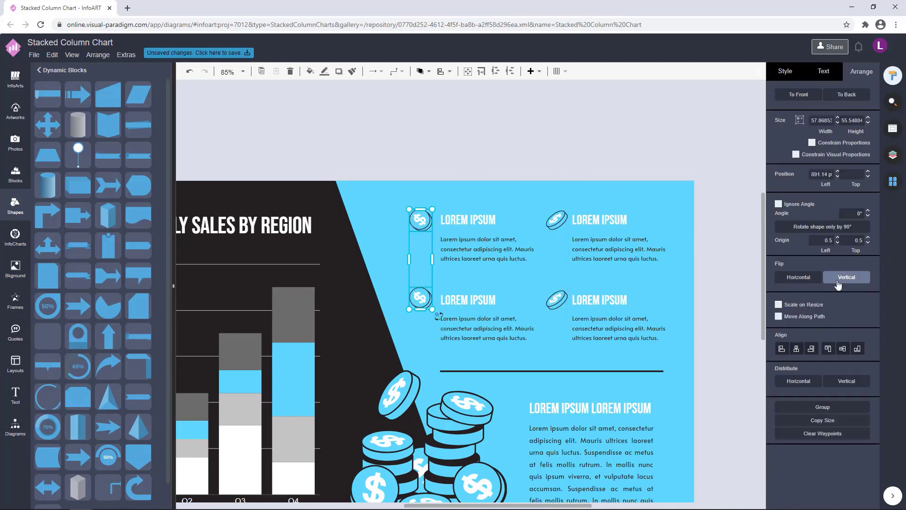
left_click(559, 223)
left_click(558, 300, "shift")
left_click(730, 219)
scroll(730, 219, "down", 2)
left_click(611, 278)
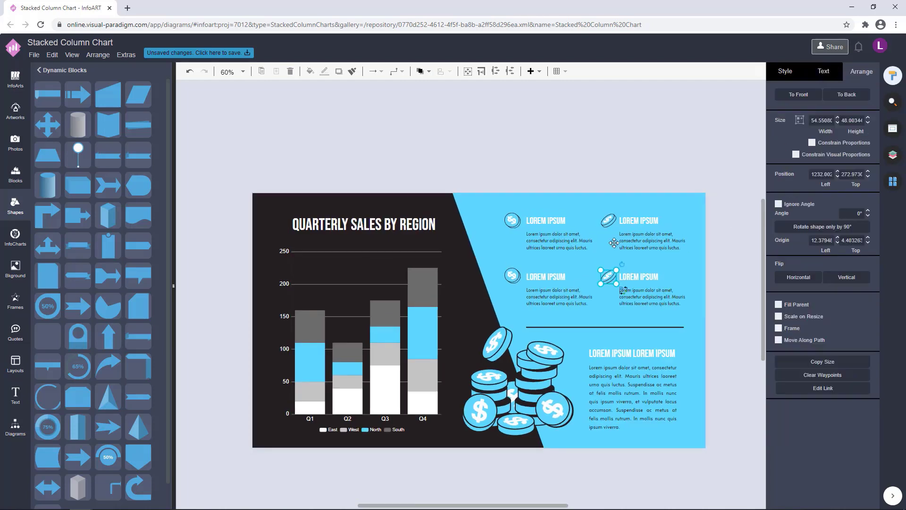
left_click(611, 221, "shift")
left_click(596, 146)
Nudge the four upper icon-and-text blocks up together by three small increments.
left_click_drag(733, 325, 705, 315)
left_click_drag(717, 310, 428, 174)
key("Up")
key("Up")
key("Up")
left_click(511, 138)
left_click_drag(710, 449, 525, 323)
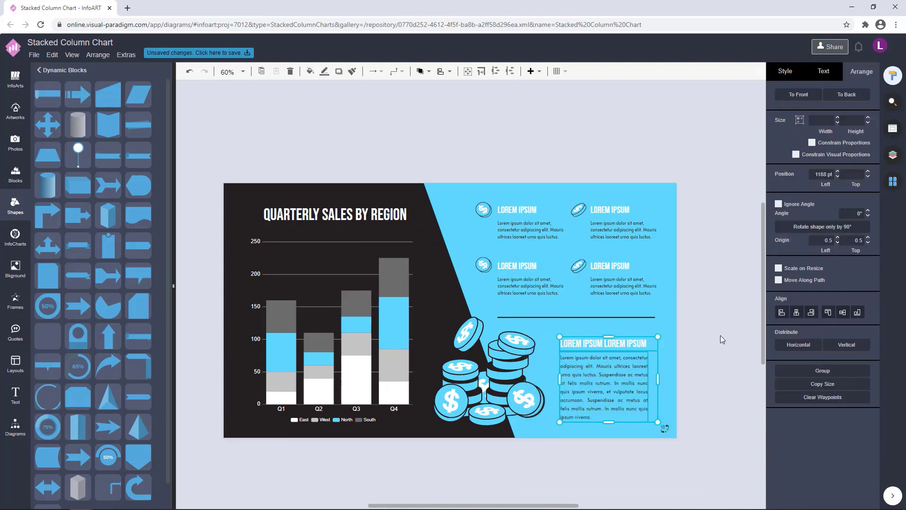
left_click(722, 339)
left_click_drag(722, 339, 718, 313)
Narrow the stacked column chart slightly and move the QUARTERLY SALES BY REGION title up.
left_click(402, 296)
left_click_drag(413, 302, 380, 300)
left_click(443, 122)
left_click(440, 128)
left_click_drag(373, 190, 373, 183)
Colour the words QUARTERLY SALES in the title light blue.
double_click(345, 183)
left_click(334, 184)
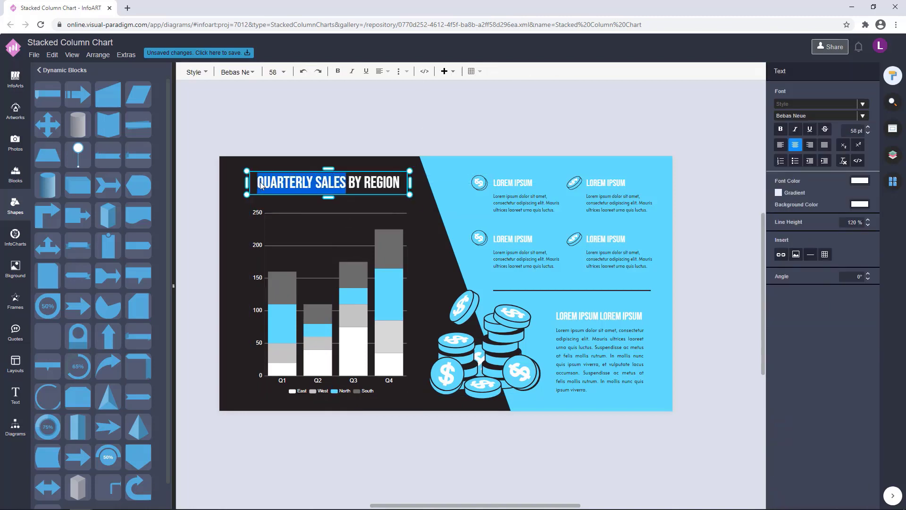
left_click(859, 181)
left_click(809, 274)
left_click(873, 397)
left_click(471, 147)
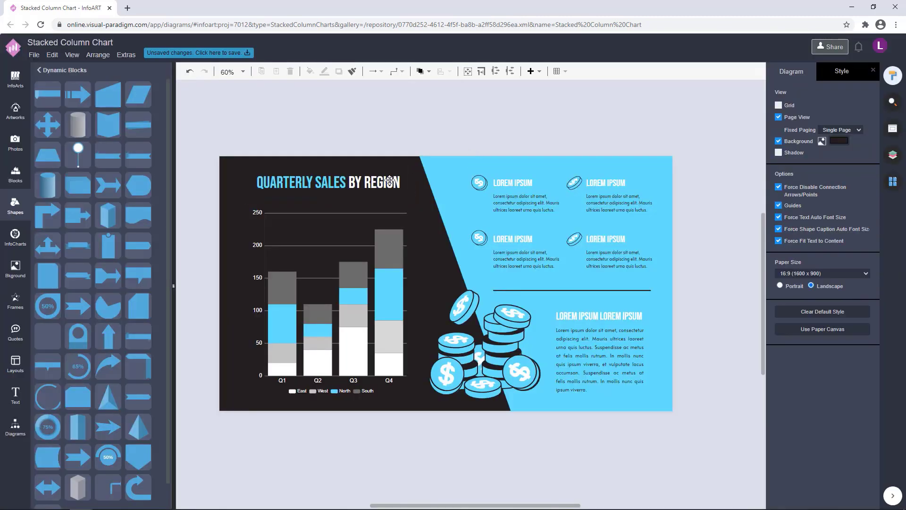
Reduce the stacked column chart's height slightly by lowering its upper edge.
left_click_drag(436, 139, 439, 120)
left_click(345, 198)
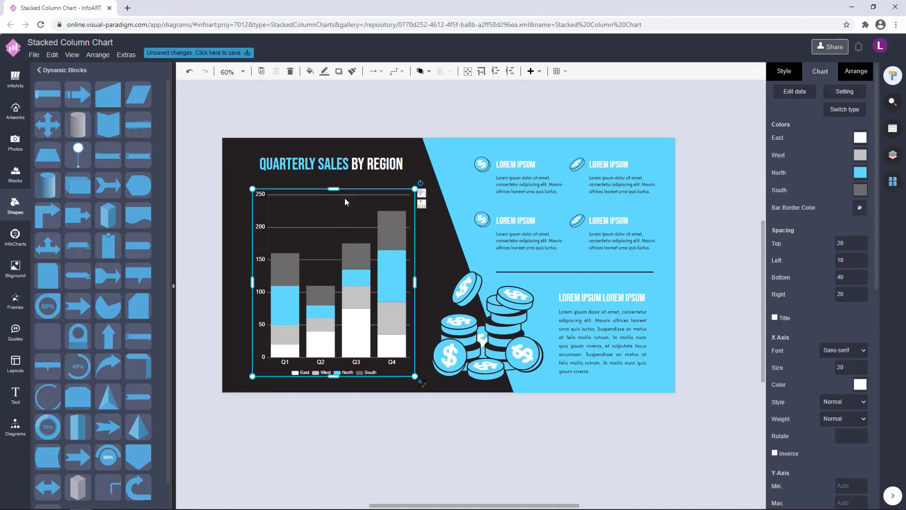
left_click_drag(335, 187, 335, 194)
left_click(431, 112)
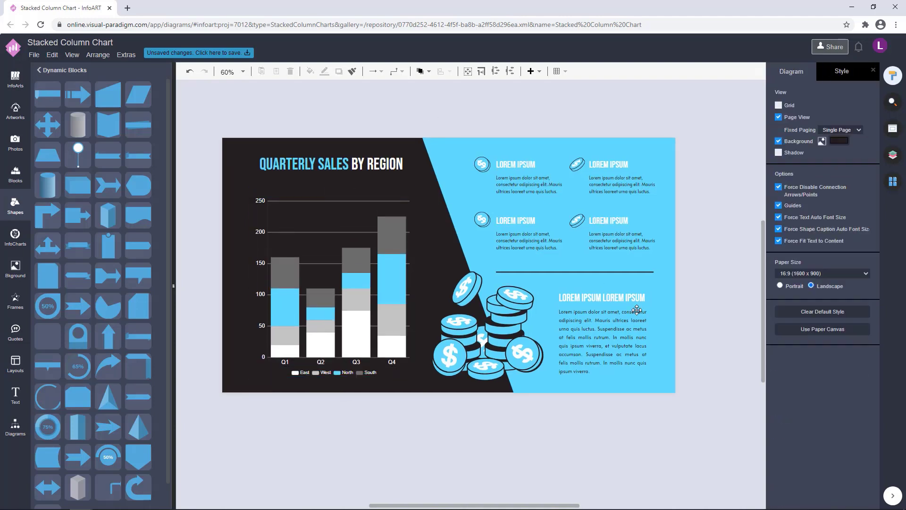
Copy the LOREM IPSUM LOREM IPSUM heading beneath the chart title and turn it into a smaller, centred subtitle of about 24 pt.
left_click_drag(636, 310, 399, 217)
left_click_drag(383, 173, 350, 179)
left_click(824, 72)
left_click(418, 116)
Centre-align the title and subtitle with each other and nudge the subtitle up to about 129 pt from the page top.
left_click(378, 148)
left_click(350, 181)
left_click(862, 71)
left_click(799, 312)
left_click(404, 116)
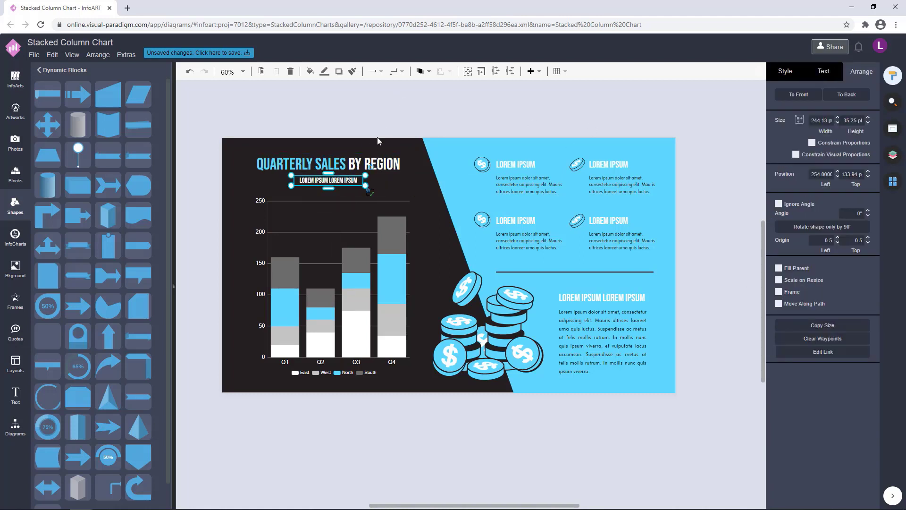
left_click(391, 115)
left_click(349, 179)
left_click(407, 126)
Change the subtitle's font colour to light grey.
left_click(349, 178)
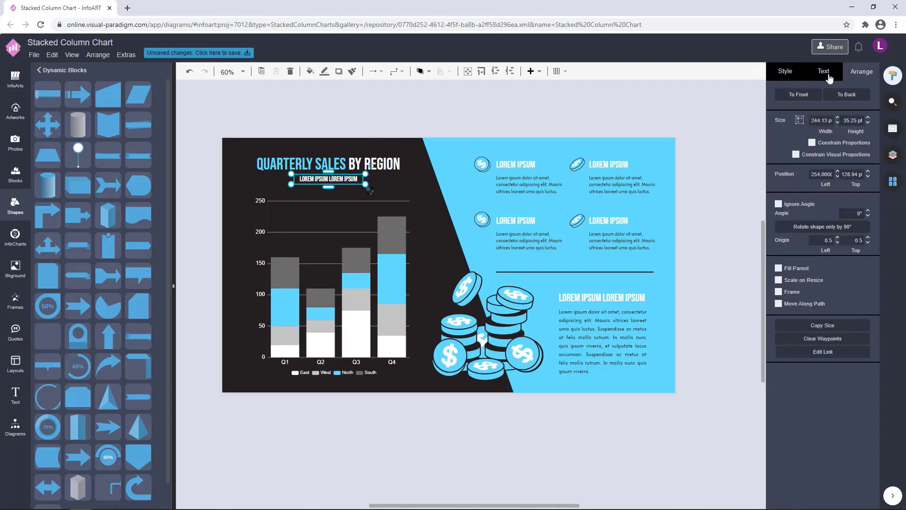
left_click(829, 75)
left_click(860, 178)
left_click(888, 398)
left_click(423, 111)
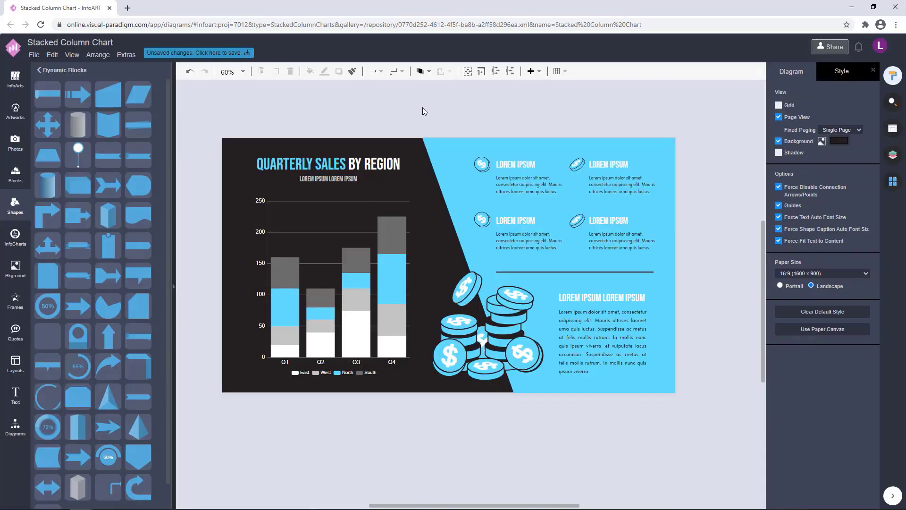
Try the Alata font on the whole subtitle text box and undo the change.
left_click_drag(479, 115, 470, 126)
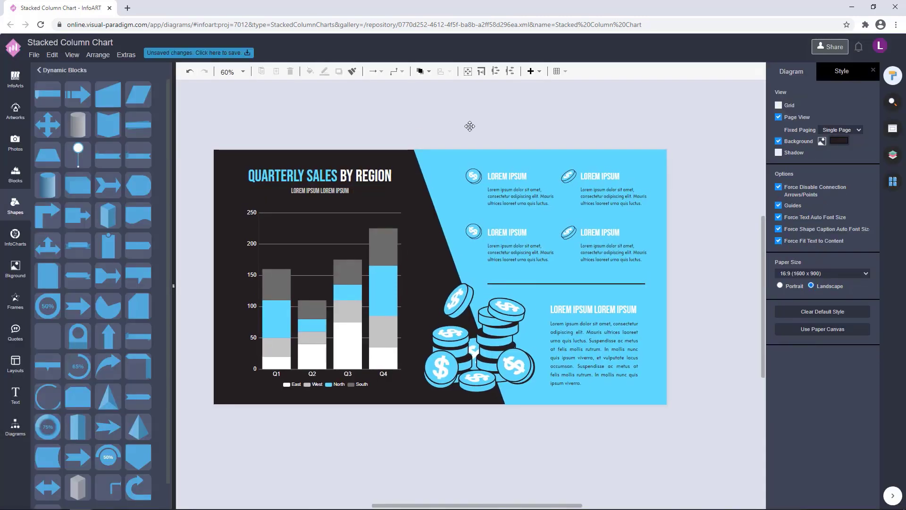
left_click(326, 190)
left_click(864, 104)
scroll(770, 181, "down", 4)
left_click(766, 166)
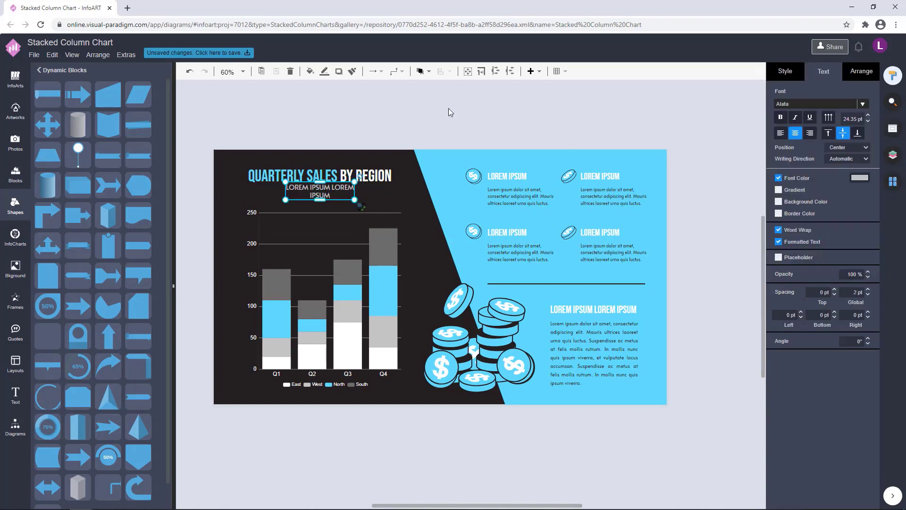
left_click(429, 123)
key("ctrl+z")
key("ctrl+z")
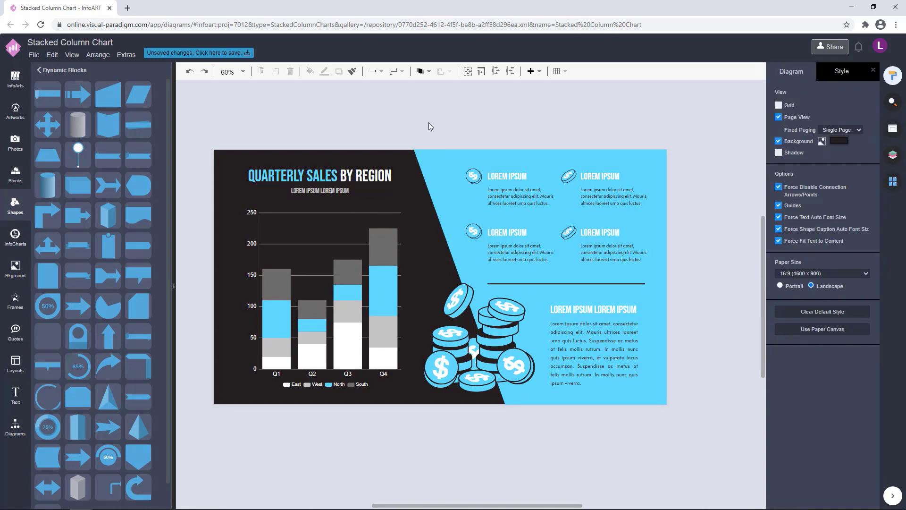
Retype the subtitle in sentence case as "Lorem ipsum lorem ipsum", keeping its position under the title.
left_click(341, 192)
left_click(414, 126)
double_click(340, 191)
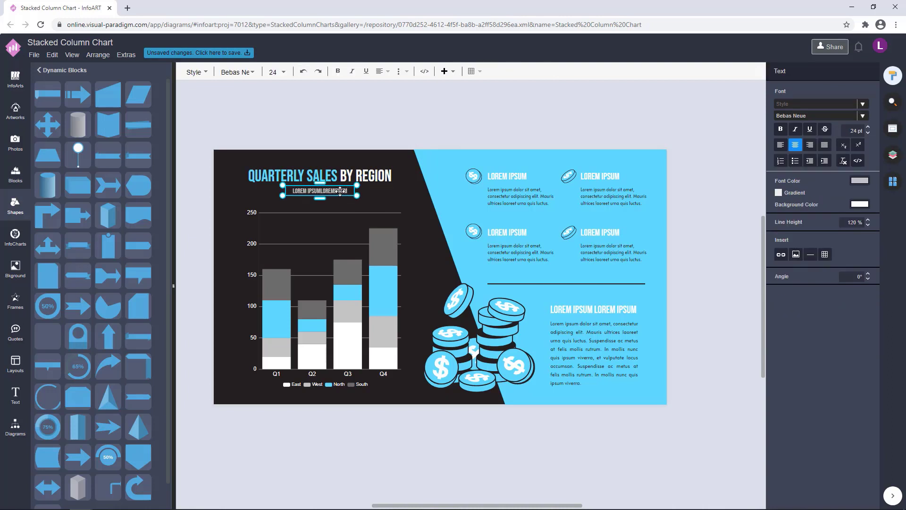
left_click_drag(351, 191, 287, 194)
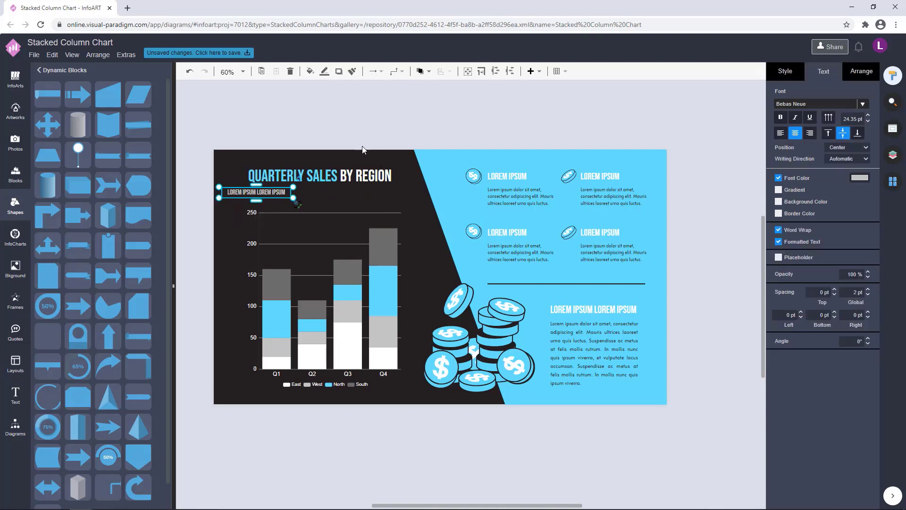
key("ctrl+z")
Set the font of the subtitle's text to Alata.
double_click(338, 189)
left_click(865, 116)
scroll(761, 236, "down", 5)
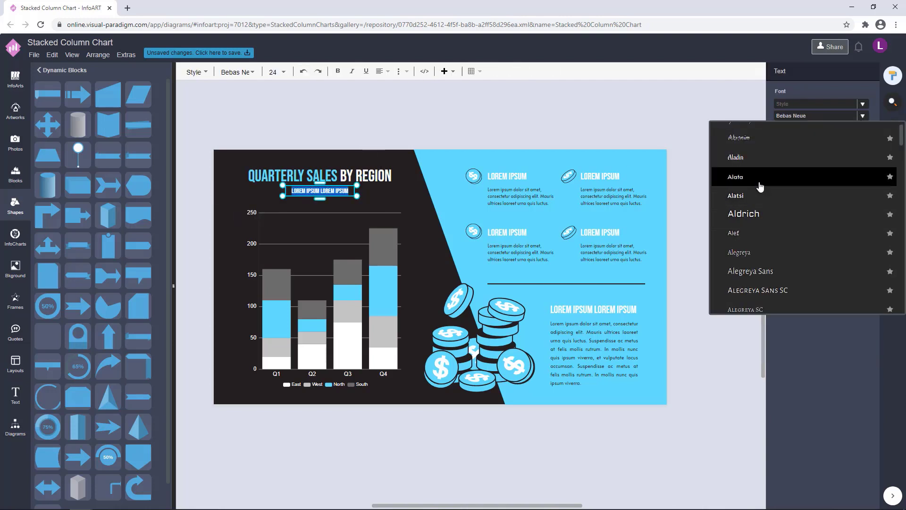
left_click(759, 182)
left_click(375, 131)
Move the subtitle up slightly, closer to the QUARTERLY SALES BY REGION title.
left_click(325, 191)
left_click_drag(322, 202, 322, 196)
left_click(395, 148)
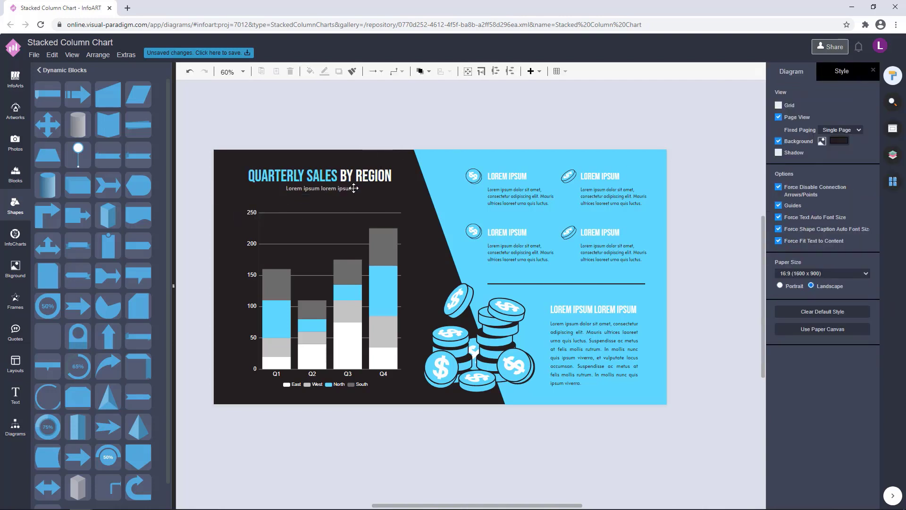
left_click(353, 188)
left_click(392, 125)
Widen the subtitle text box and extend its text to "Lorem ipsum lorem ipsum Lorem ipsum".
left_click(301, 191)
scroll(301, 190, "up", 3)
left_click_drag(275, 186, 238, 185)
double_click(370, 185)
key("ctrl+c")
left_click(389, 186)
key("ctrl+v")
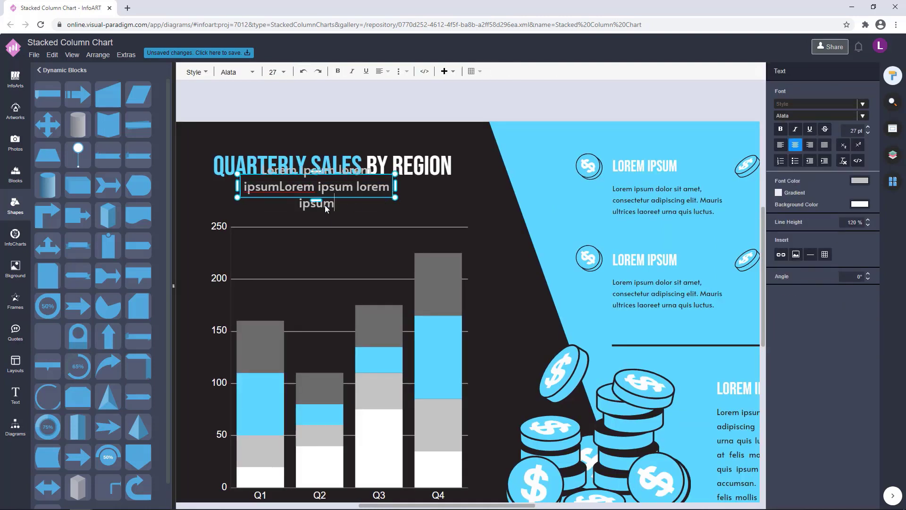
left_click(279, 188)
key("BackSpace")
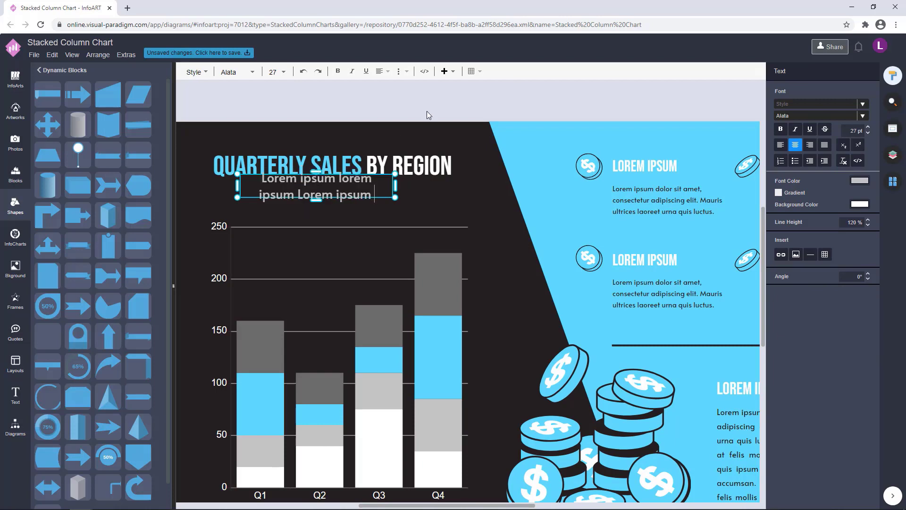
left_click(427, 112)
Try a lower position, an 18 pt font size and a wider text box for the extended subtitle.
left_click_drag(350, 187, 359, 193)
double_click(360, 193)
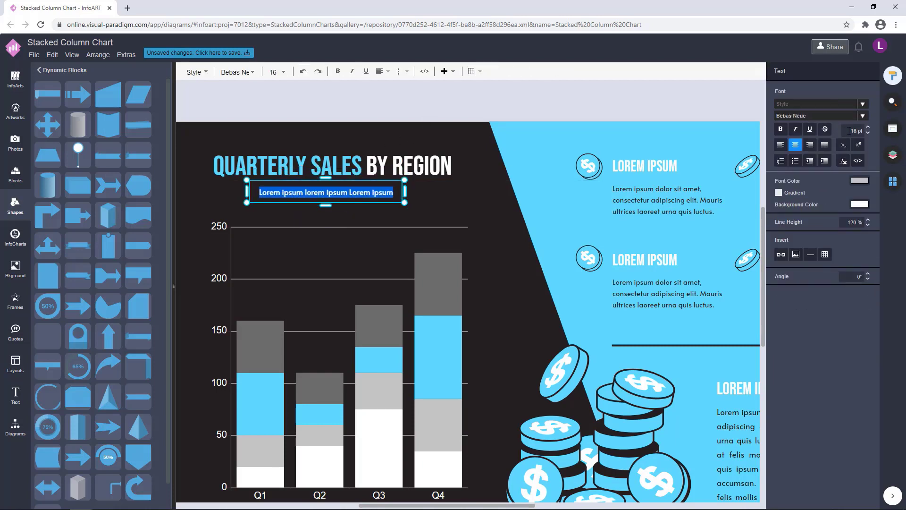
left_click_drag(849, 131, 876, 133)
type("18")
key("Return")
left_click(455, 142)
scroll(454, 144, "down", 3)
double_click(406, 183)
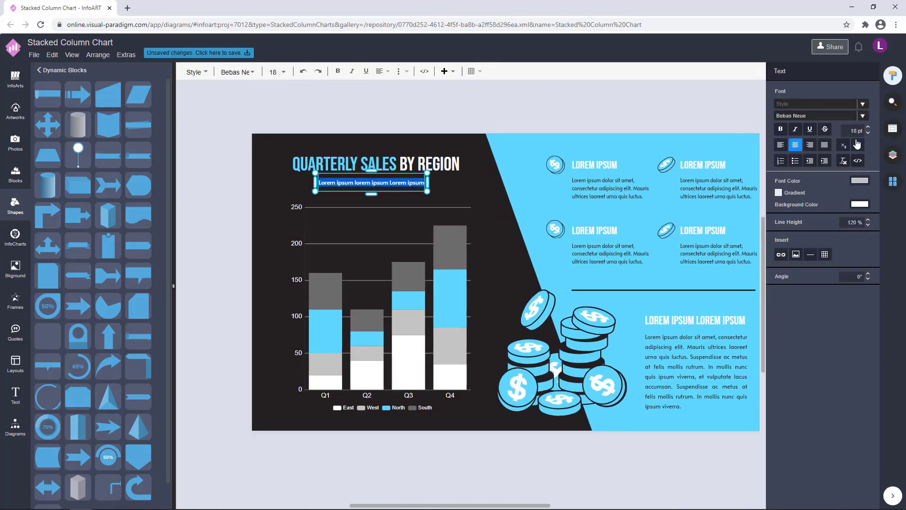
left_click_drag(428, 182, 439, 185)
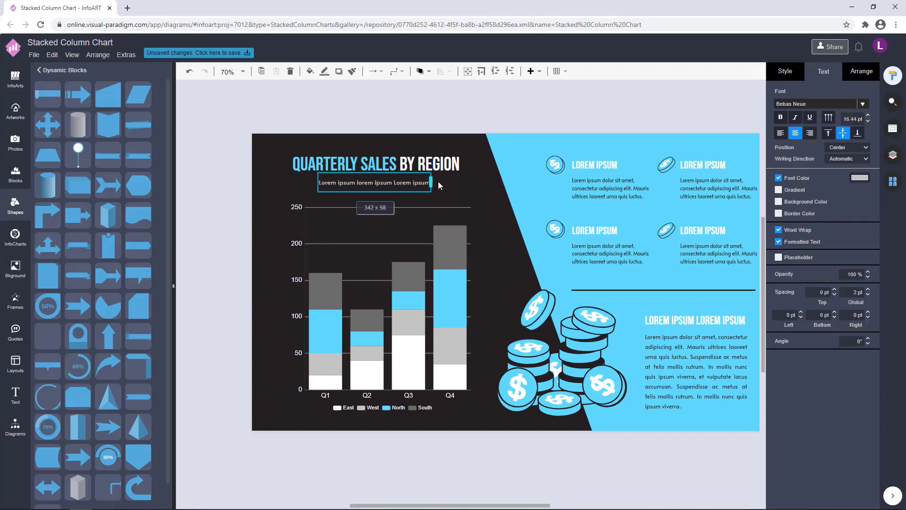
left_click(518, 103)
left_click_drag(548, 114, 499, 119)
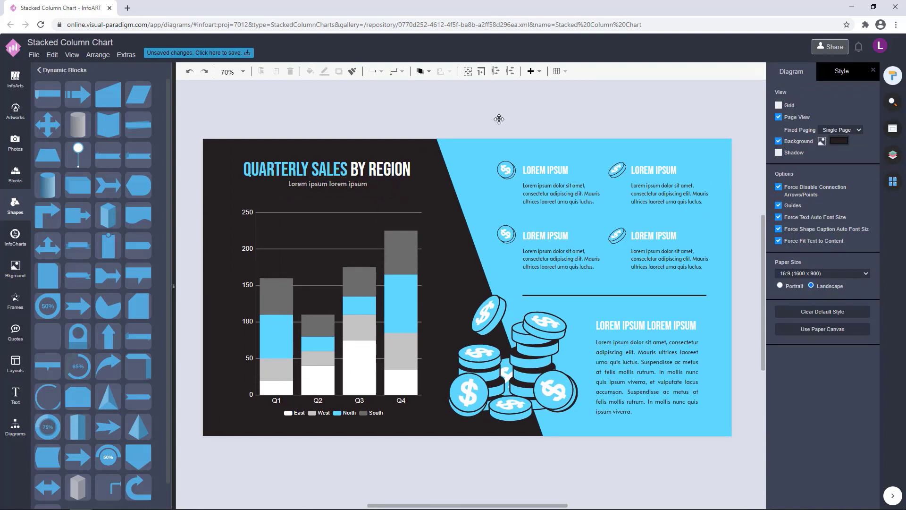
Enlarge the title and subtitle together slightly and adjust their position above the chart.
left_click(376, 167)
left_click(353, 187, "shift")
left_click_drag(419, 191, 428, 194)
left_click_drag(387, 168, 391, 170)
left_click(411, 121)
Align the title and subtitle with the stacked column chart around a common horizontal center.
left_click(380, 171)
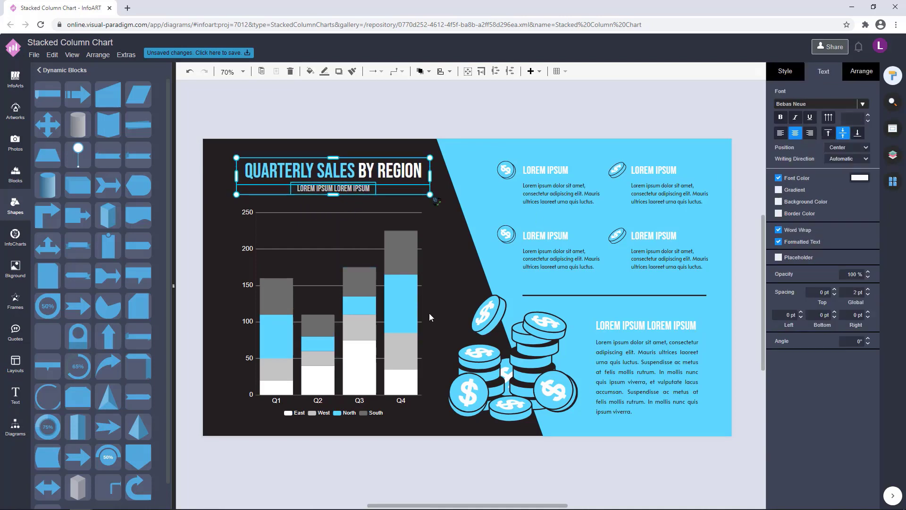
left_click(407, 309, "shift")
left_click(861, 72)
left_click(471, 118)
scroll(471, 117, "down", 2)
left_click_drag(461, 387, 456, 418)
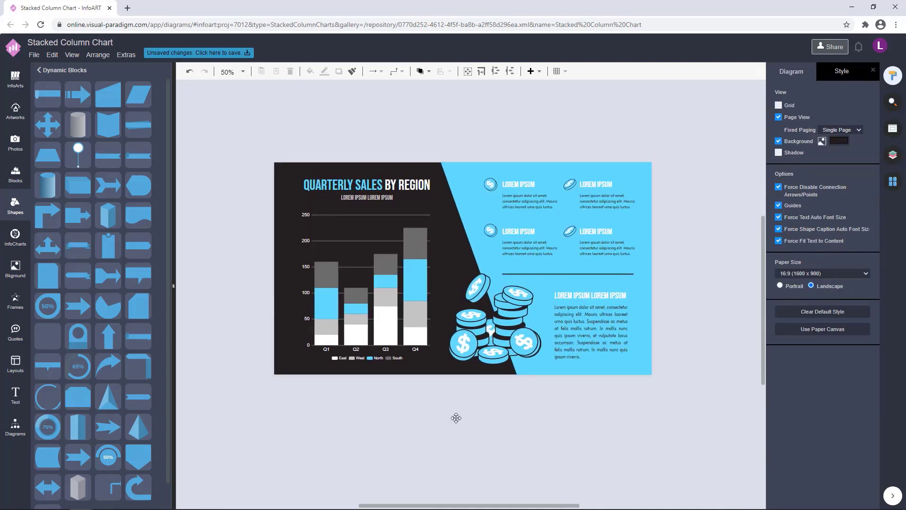
left_click(367, 188)
left_click(379, 287, "shift")
left_click(443, 401)
Shrink the chart from its upper edge to a height of 624 pt and move the title and subtitle down slightly.
left_click(380, 278)
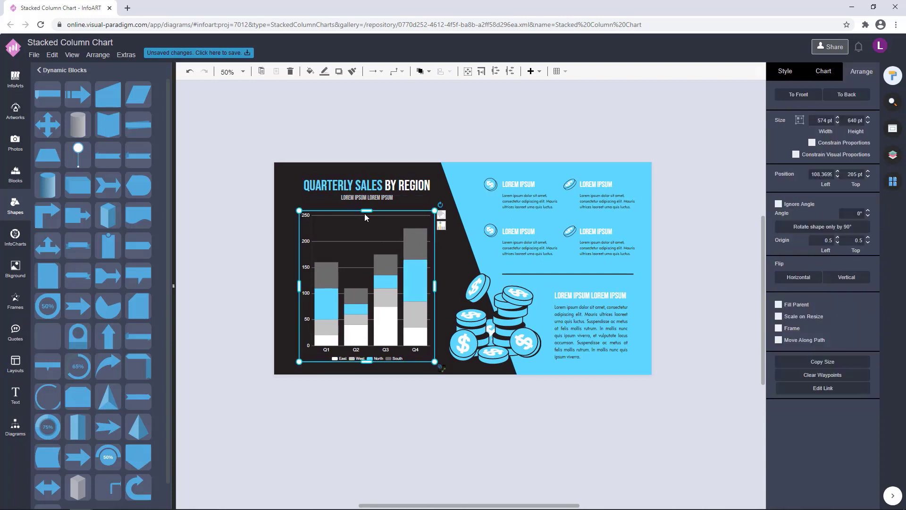
left_click_drag(366, 210, 366, 216)
left_click(428, 432)
left_click_drag(400, 182, 400, 185)
Nudge the chart, title and subtitle together slightly to the left.
left_click(409, 250)
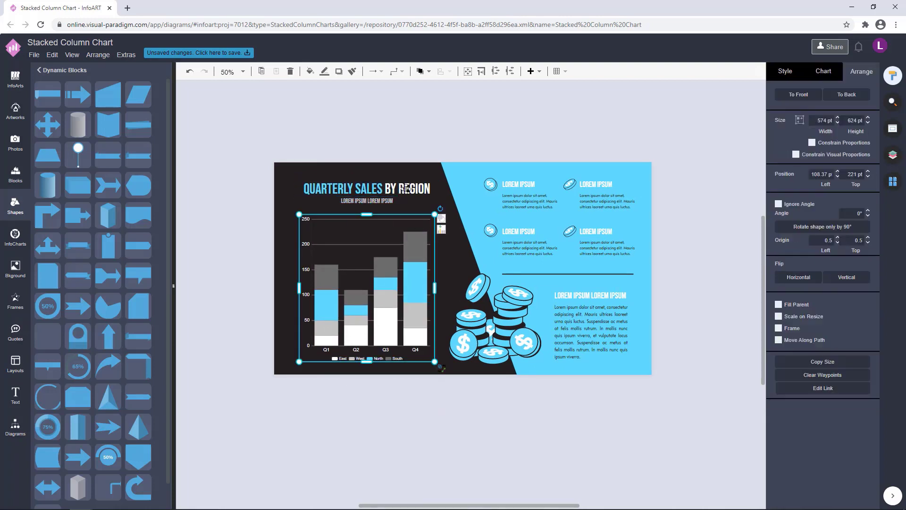
left_click(396, 185, "shift")
key("Left")
key("Left")
key("Left")
key("Left")
key("Left")
key("Left")
left_click(438, 414)
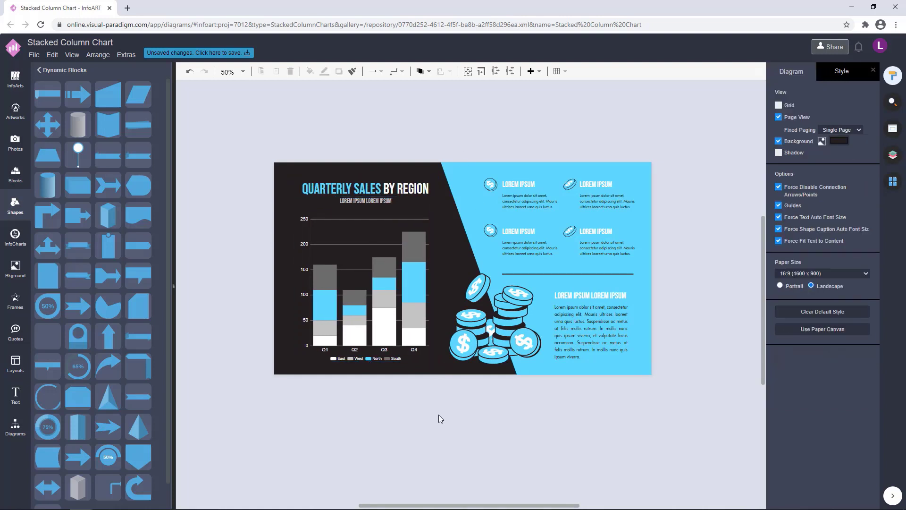
left_click_drag(438, 414, 445, 418)
left_click(381, 183)
left_click(434, 144)
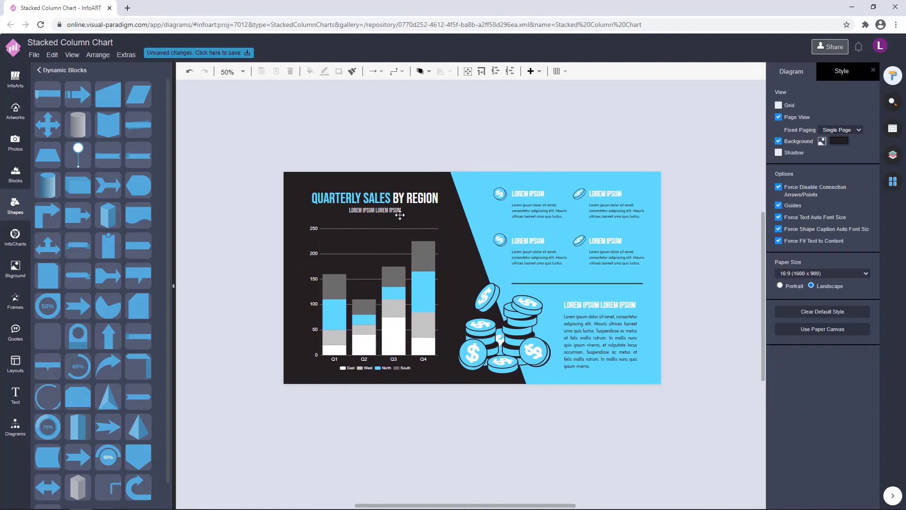
left_click_drag(563, 414, 556, 423)
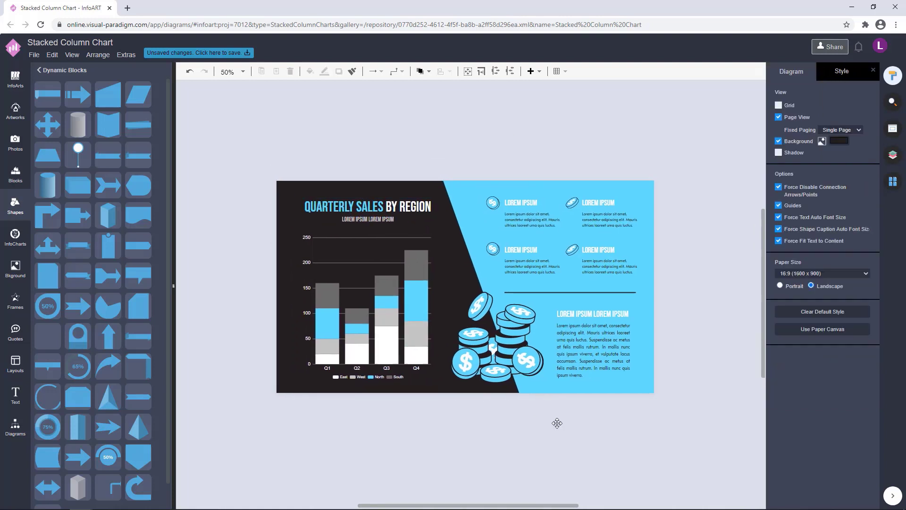
left_click(521, 353)
left_click_drag(722, 285, 709, 287)
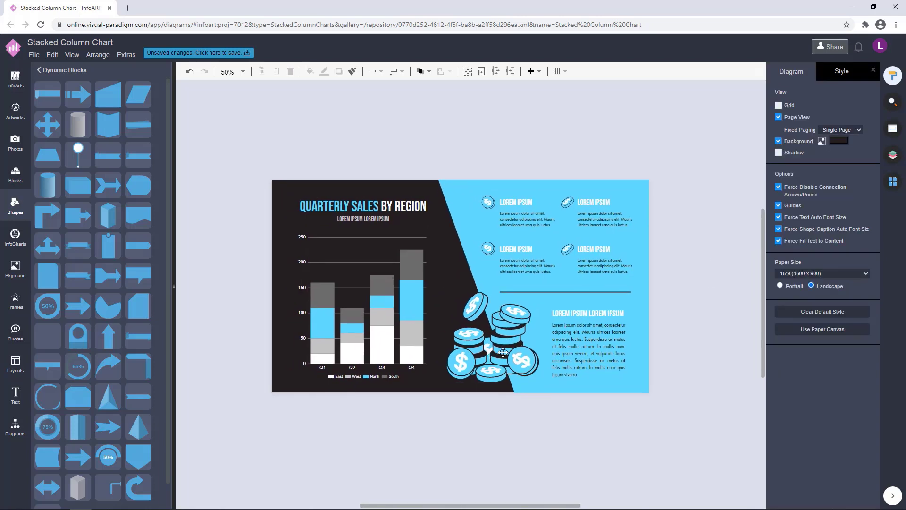
scroll(527, 423, "up", 1)
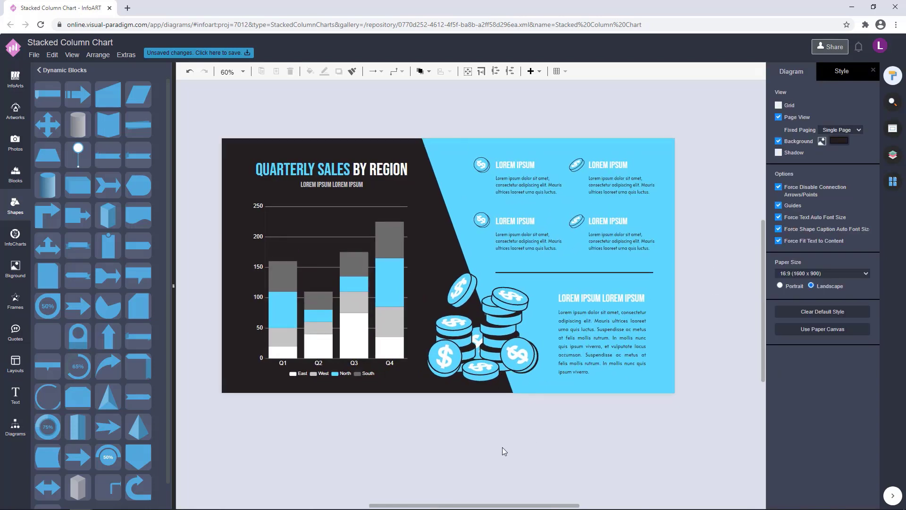
Add the white piggy bank artwork from the Economay category and place it over the coin stacks illustration.
left_click(500, 334)
left_click(8, 117)
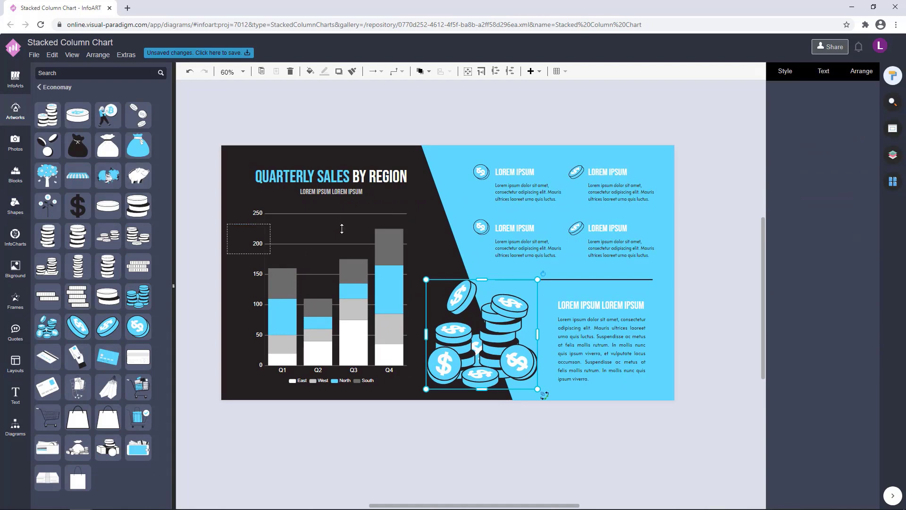
left_click_drag(342, 228, 404, 230)
left_click_drag(441, 290, 487, 297)
left_click(476, 427)
Resize and tilt the piggy bank so that it stands on the left coin stack.
left_click_drag(468, 312, 465, 282)
left_click(512, 473)
left_click_drag(478, 262, 474, 252)
left_click_drag(449, 289, 463, 310)
left_click(505, 491)
left_click(463, 407)
left_click(458, 310)
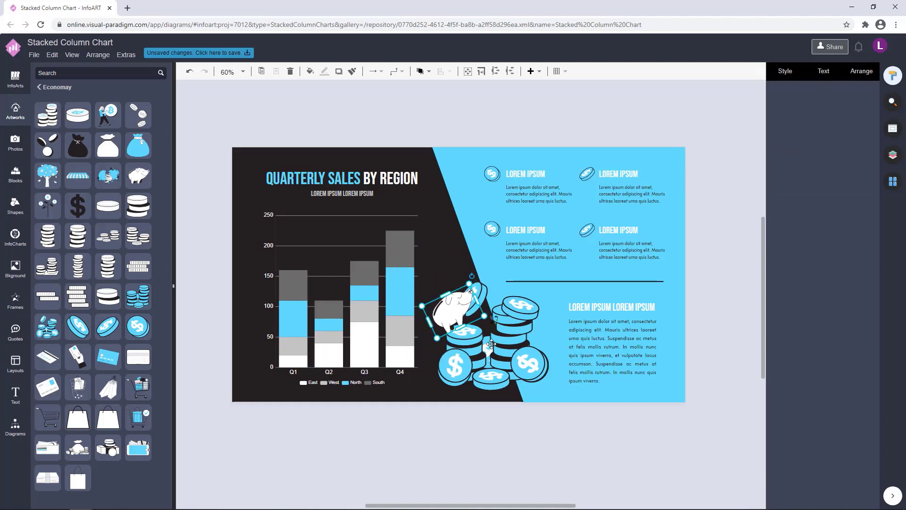
Enlarge the tilted piggy bank slightly, keeping it on the left coin stack.
left_click(495, 446)
left_click(458, 311)
left_click(477, 411)
left_click(457, 311)
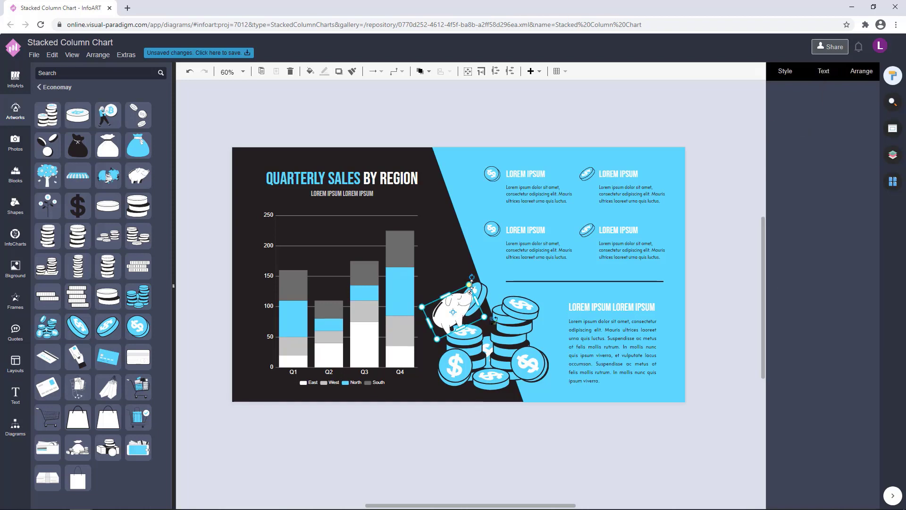
mouse_move(469, 285)
left_mouse_down()
mouse_move(458, 307)
mouse_move(472, 279)
left_mouse_up()
left_click(479, 424)
left_click(485, 439)
left_click(465, 320)
left_click(463, 408)
left_click(451, 308)
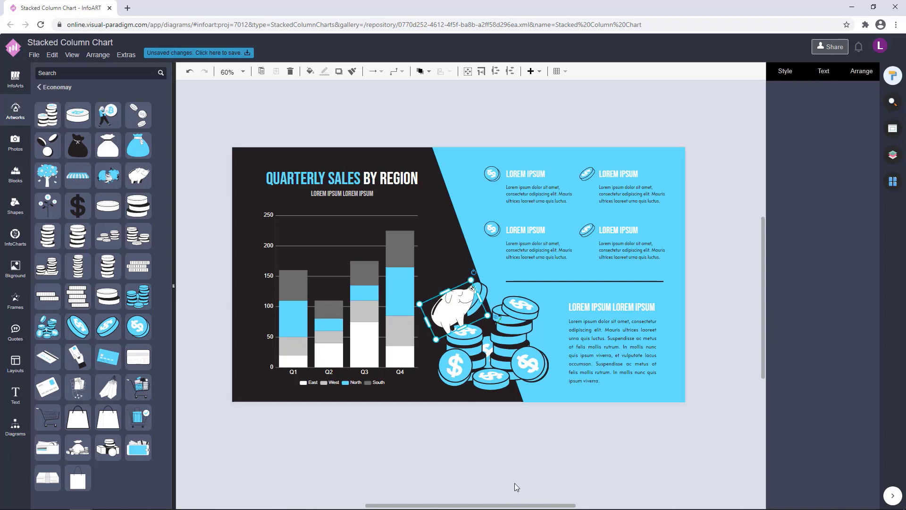
left_click(514, 482)
mouse_move(542, 463)
left_mouse_down()
mouse_move(528, 473)
mouse_move(564, 477)
mouse_move(547, 477)
mouse_move(548, 468)
left_mouse_up()
left_click(412, 288)
left_click(386, 474)
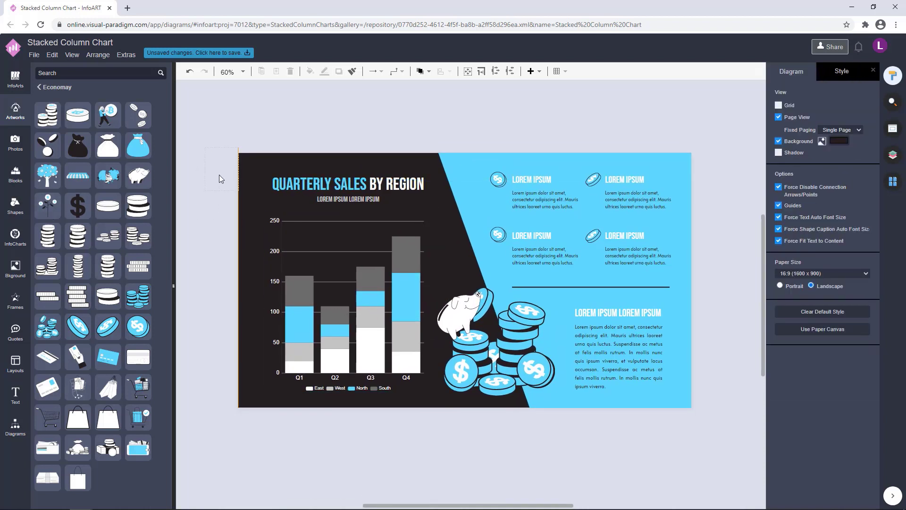
Add the money plant artwork with dollar coin flowers and place it beside the right coin stack.
left_click_drag(220, 176, 219, 173)
left_click_drag(218, 165, 544, 277)
left_click(700, 430)
left_click_drag(541, 306, 554, 338)
left_click(684, 270)
left_click(725, 279)
left_click(730, 294)
Adjust the money plant's position so that it rises from the coins at the right stack.
left_click(540, 419)
left_click(546, 349)
left_click(561, 444)
left_click(552, 345)
left_click_drag(537, 344, 544, 336)
left_click(562, 456)
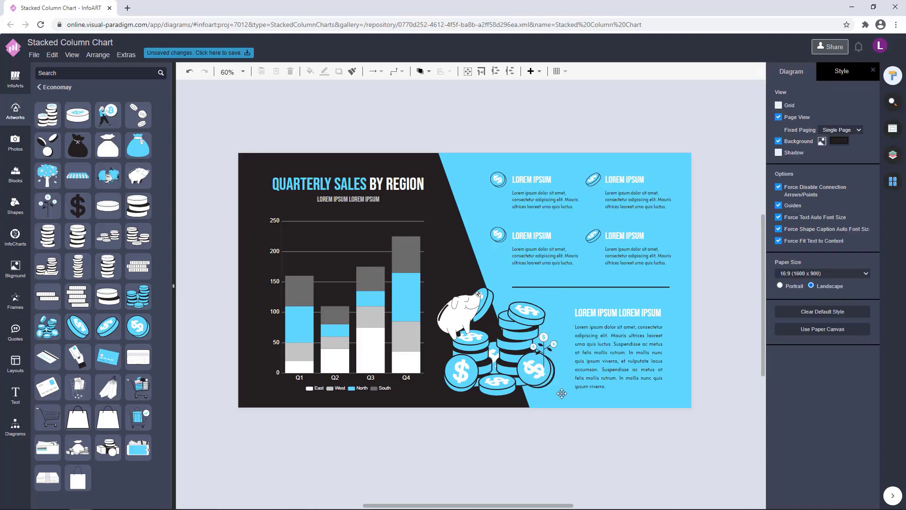
Resize the money plant to about 114 × 145 and move it up slightly beside the right coin stack.
left_click(545, 351)
left_click(559, 444)
left_click(544, 350)
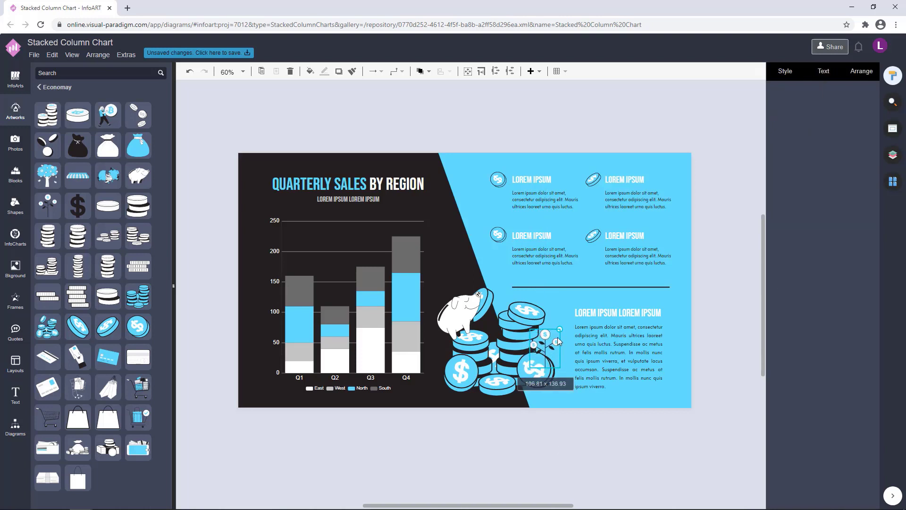
left_click(562, 450)
left_click(547, 347)
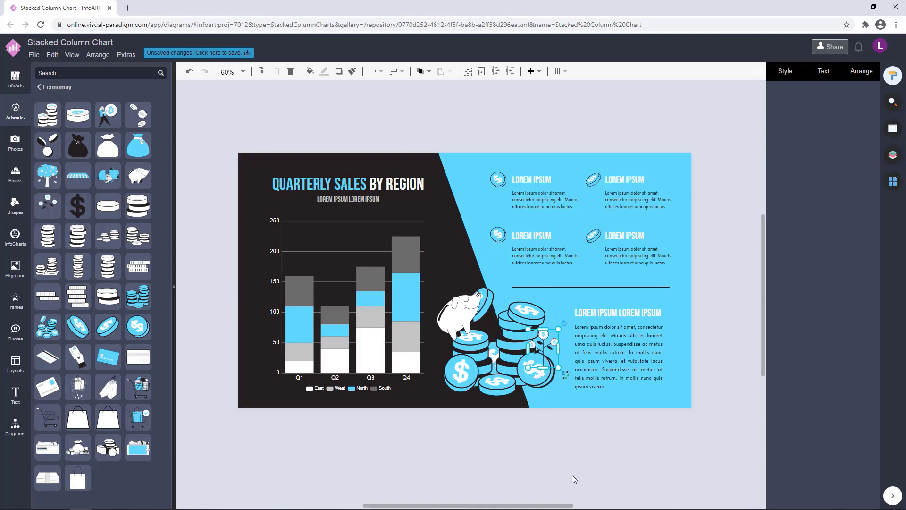
left_click(572, 477)
left_click(544, 345)
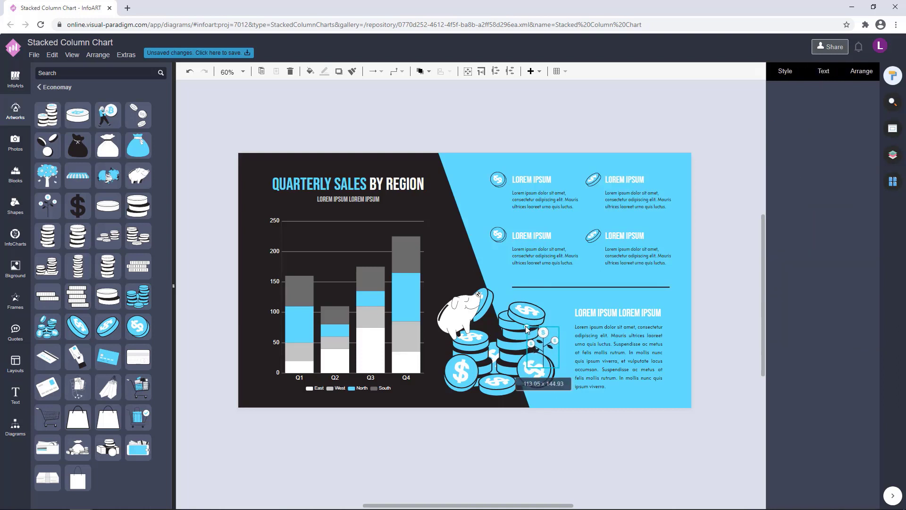
left_click_drag(544, 333, 544, 332)
left_click(586, 466)
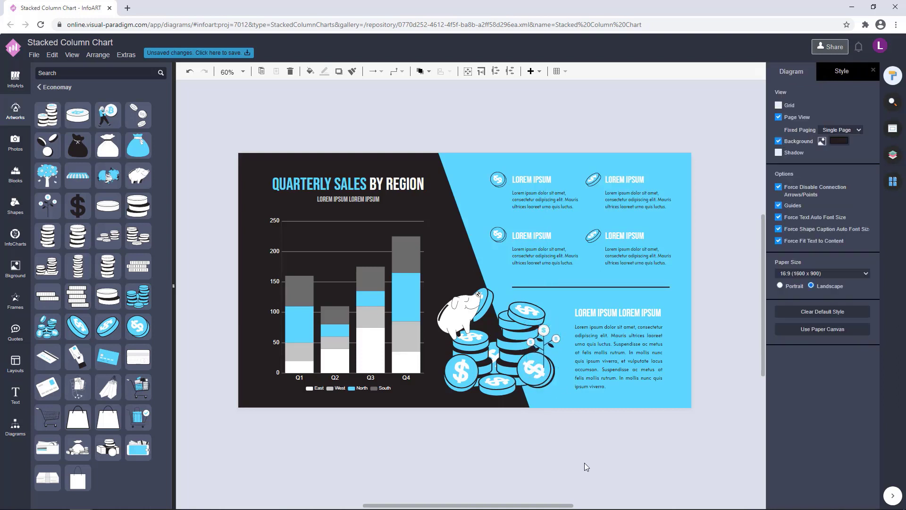
Shift the money plant slightly to the right at the right coin stack.
left_click(542, 337)
left_click(572, 453)
left_click(544, 337)
left_click(566, 466)
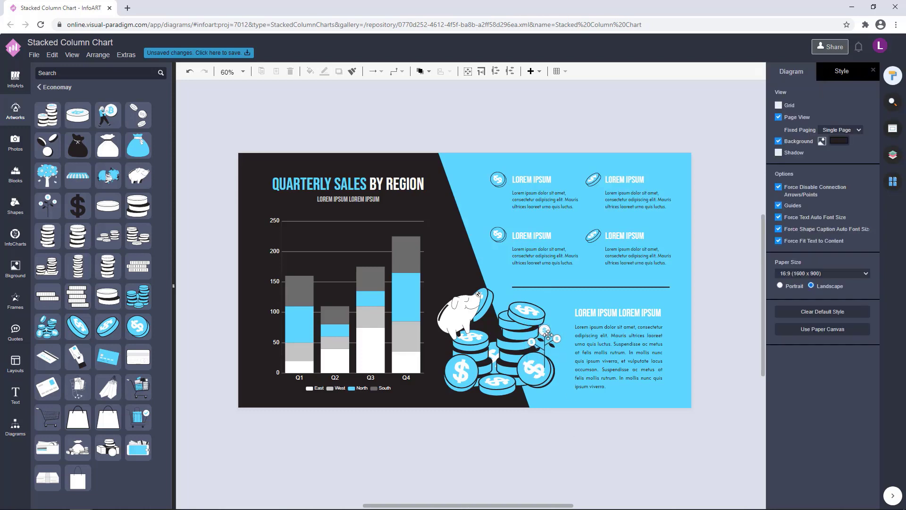
left_click(544, 338)
left_click(574, 453)
left_click(544, 344)
left_click(571, 456)
Move the money plant slightly down and to the left, lower against the right coin stack.
left_click(547, 331)
left_click_drag(561, 324, 542, 343)
left_click(571, 455)
left_click(564, 456)
left_click(542, 343)
left_click(561, 455)
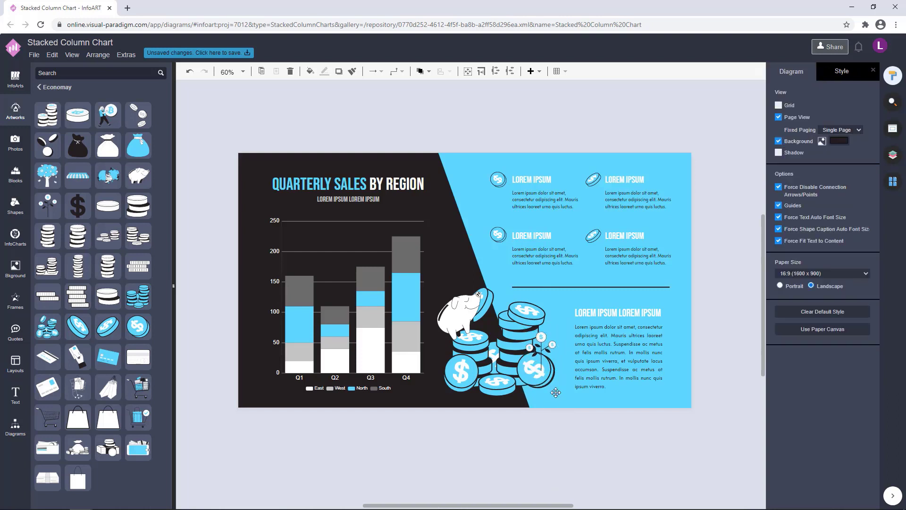
left_click(543, 343)
left_click(554, 461)
left_click_drag(558, 436, 557, 445)
Move the money plant off the page above the title and change its dark color 231F20 to white.
left_click_drag(540, 345, 515, 120)
left_click(781, 108)
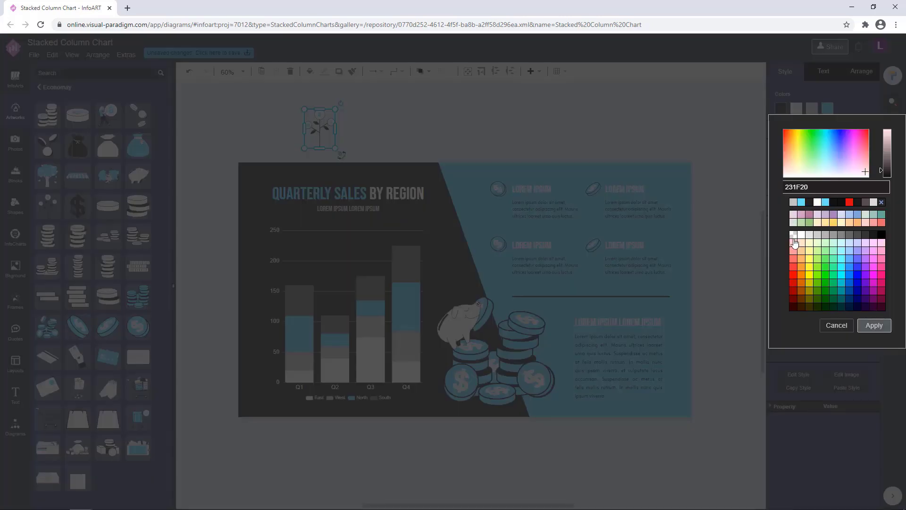
left_click(792, 238)
left_click(873, 326)
Place the white money plant in the page's upper-left corner beside the title and enlarge it.
left_click_drag(315, 123, 259, 182)
left_click(319, 142)
left_click(303, 135)
left_click_drag(259, 182, 257, 185)
left_click_drag(270, 171, 309, 150)
mouse_move(269, 166)
left_mouse_down()
mouse_move(265, 178)
mouse_move(266, 164)
mouse_move(285, 169)
mouse_move(245, 159)
mouse_move(262, 182)
left_mouse_up()
Send the money plant behind the title and fine-tune its position in the page's upper-left corner.
left_click(422, 71)
left_click(429, 103)
left_click(306, 117)
left_click(315, 118)
left_click(280, 175)
left_click(290, 169)
left_click(267, 174)
left_click(247, 152)
left_click(265, 171)
left_click(313, 138)
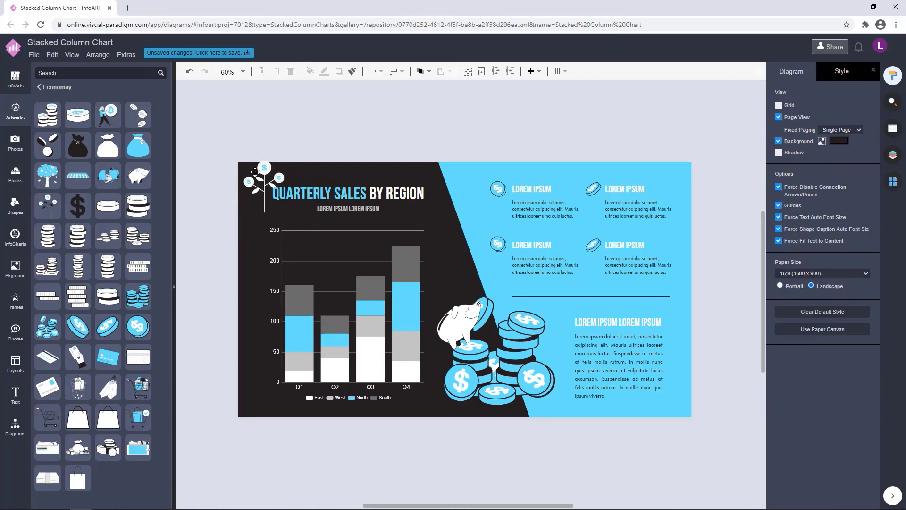
Nudge the money plant slightly to the left in the page's corner beside the title.
left_click(265, 181)
left_click(321, 126)
left_click(265, 167)
key("Left")
key("Left")
left_click(342, 111)
left_click(264, 171)
key("Left")
key("Left")
left_click(315, 136)
left_click(262, 181)
left_click(310, 130)
left_click(260, 180)
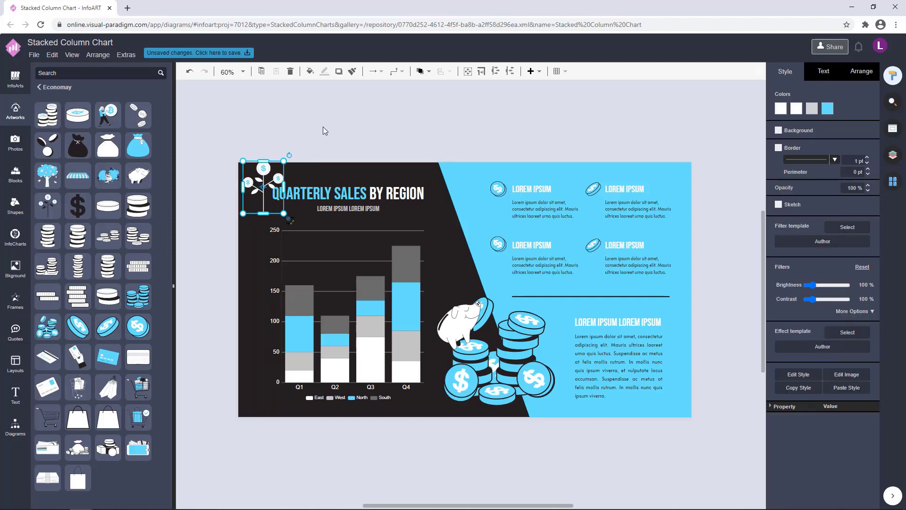
Look over the infographic's title, money plant, chart, icons and coin artwork across the whole page.
left_click(324, 130)
left_click_drag(434, 120, 430, 125)
left_click(259, 178)
left_click(346, 143)
left_click(674, 306)
left_click(722, 337)
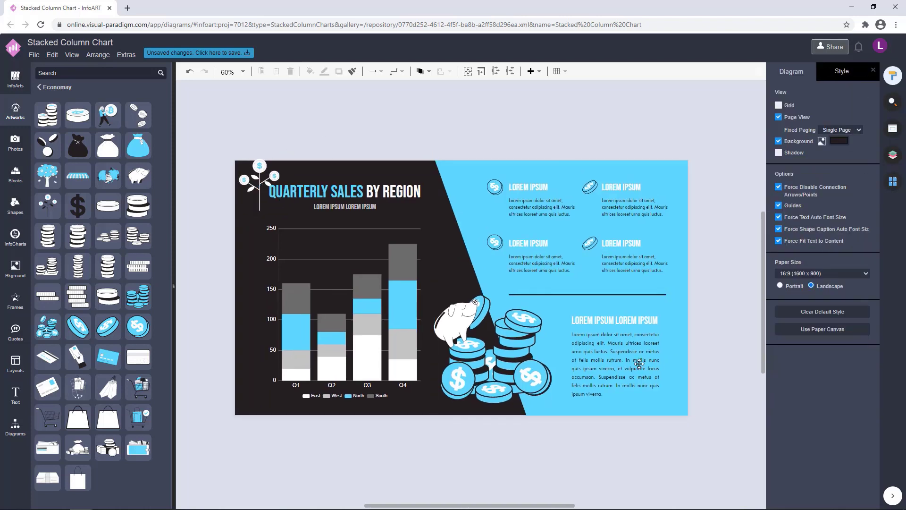
left_click(639, 364)
left_click(726, 379)
left_click_drag(722, 403, 546, 296)
left_click_drag(721, 316, 716, 307)
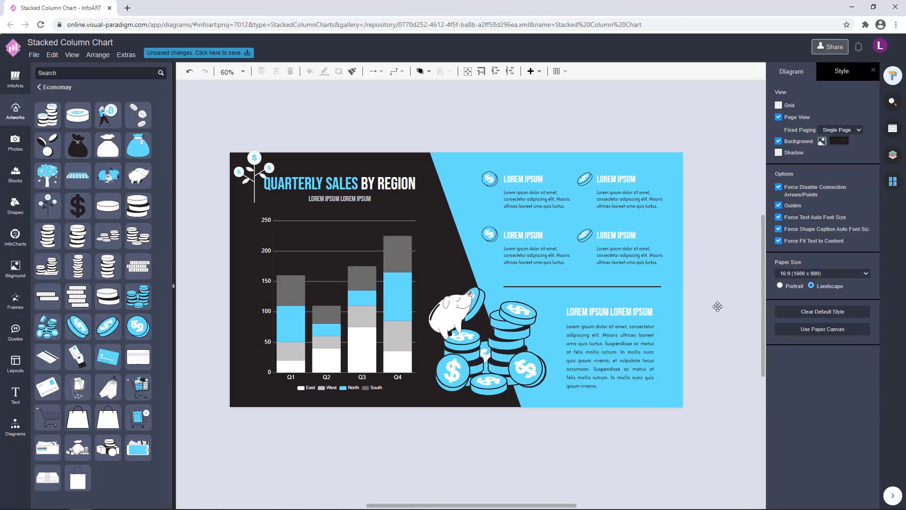
left_click_drag(736, 276, 415, 111)
left_click(536, 143)
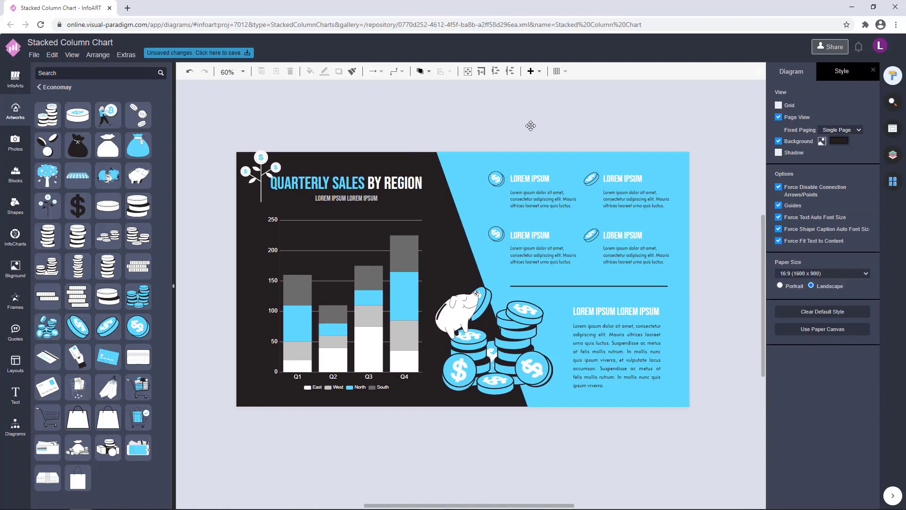
Save the infographic to VP Online, naming it after its title Quarterly Sales by Region followed by Stacked Column Chart.
left_click(198, 56)
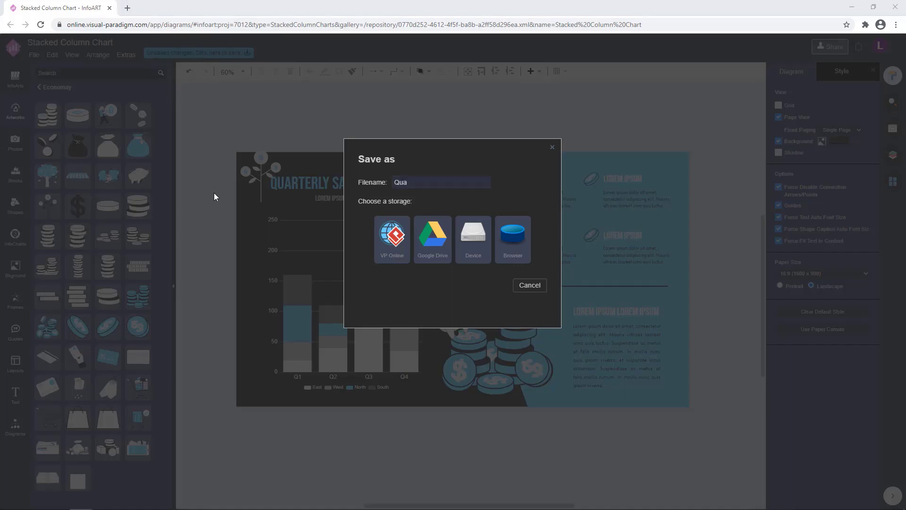
left_click(440, 181)
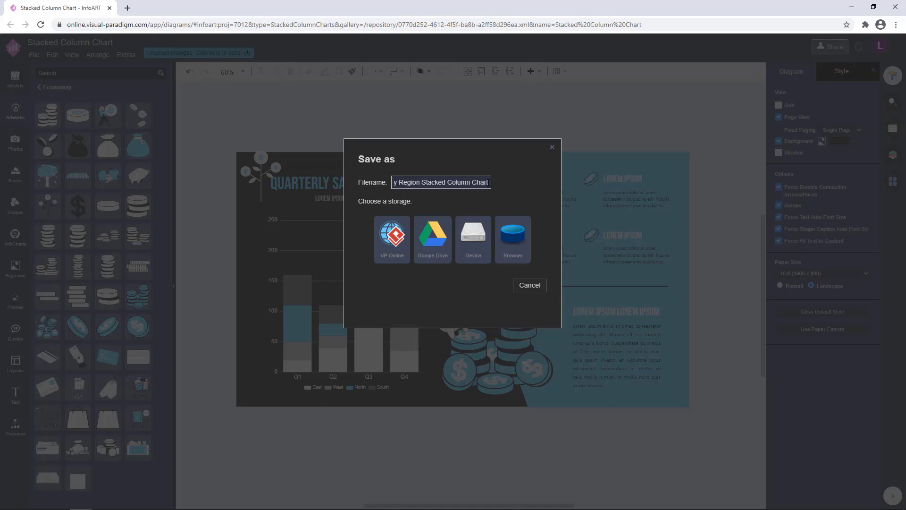
left_click_drag(489, 182, 324, 185)
left_click(393, 259)
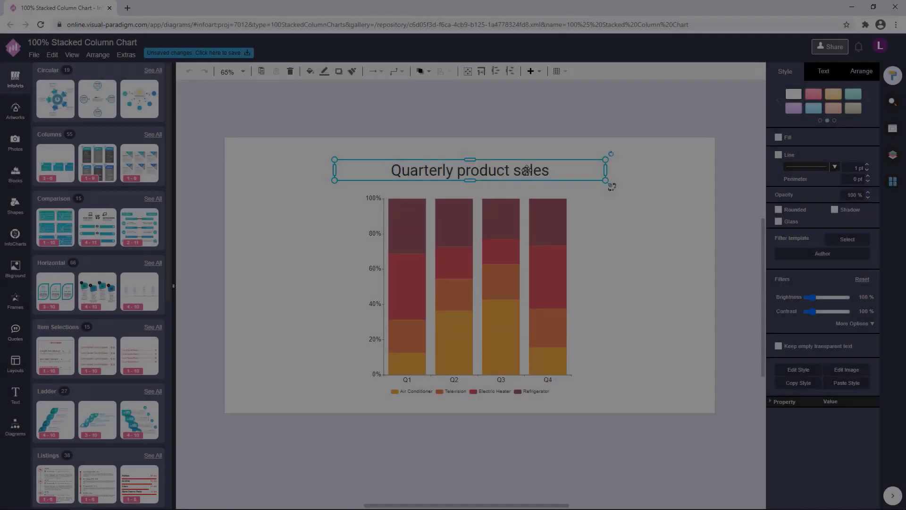
Replace the chart title "Quarterly product sales" with "RESTAURANT SALES".
double_click(527, 170)
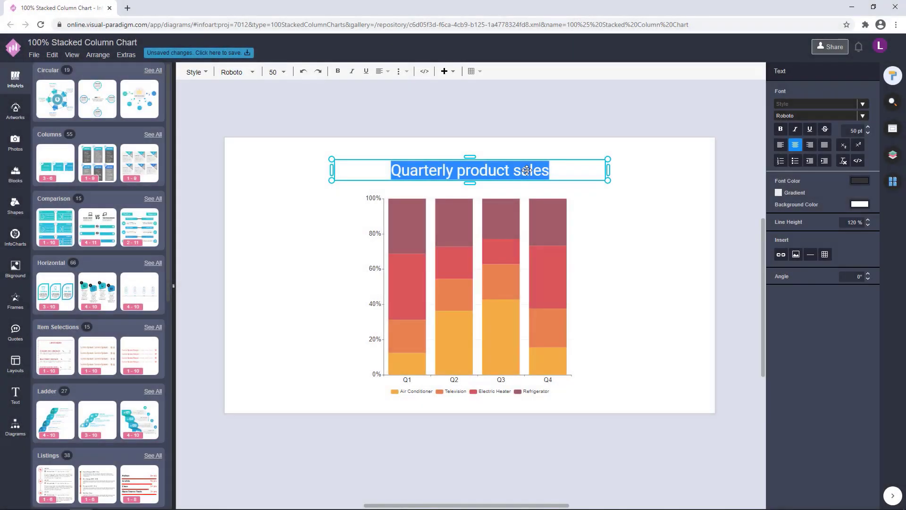
type("Q")
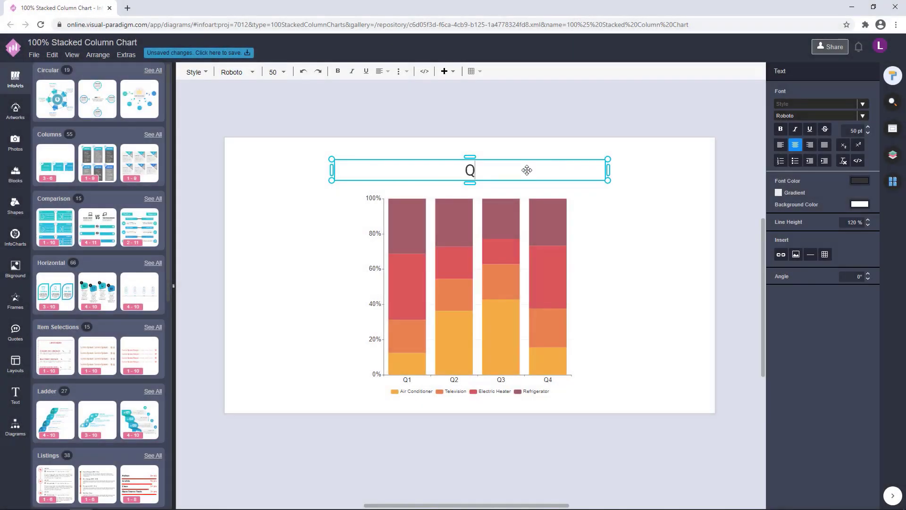
key("ctrl+z")
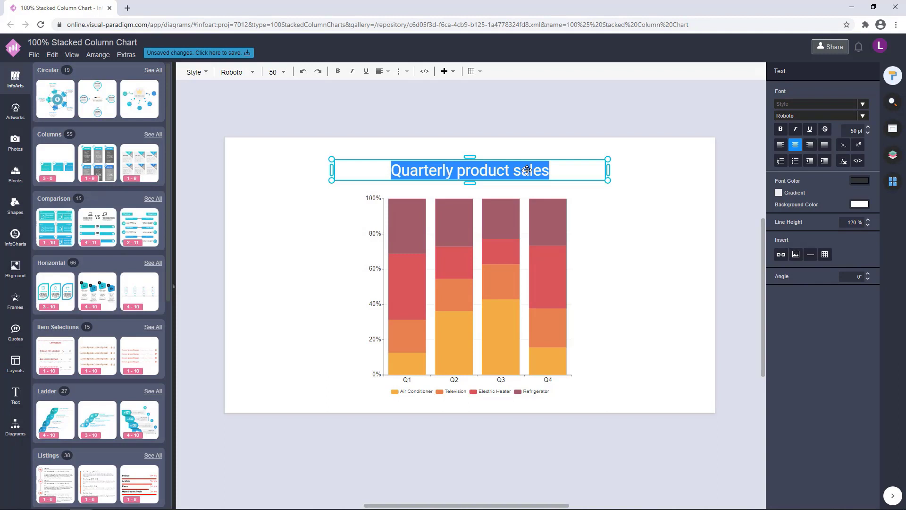
type("RESYAURANT")
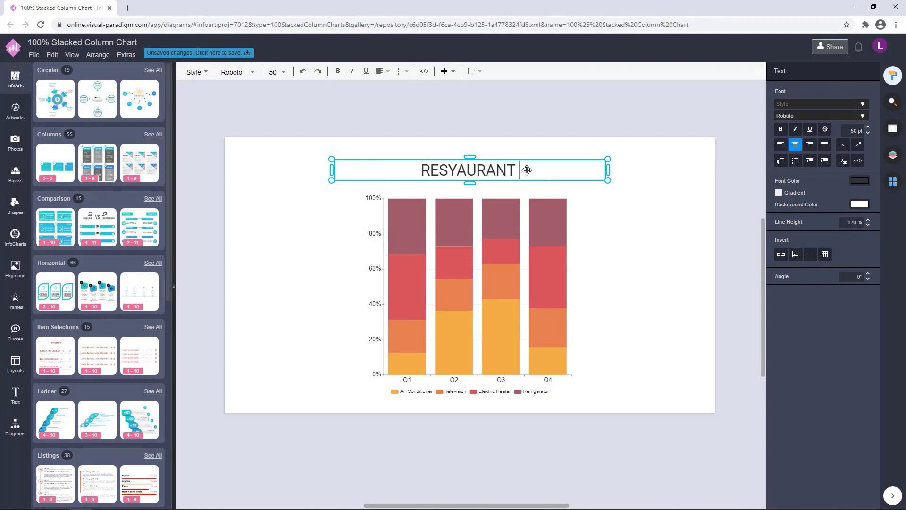
key("BackSpace")
key("BackSpace")
key("BackSpace")
key("BackSpace")
key("BackSpace")
key("BackSpace")
key("BackSpace")
key("BackSpace")
type("STAURA")
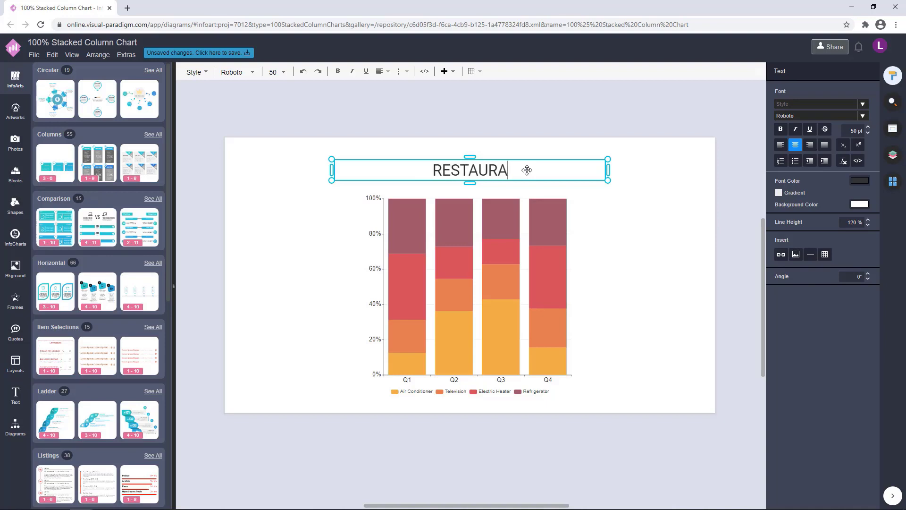
type("NT SALES")
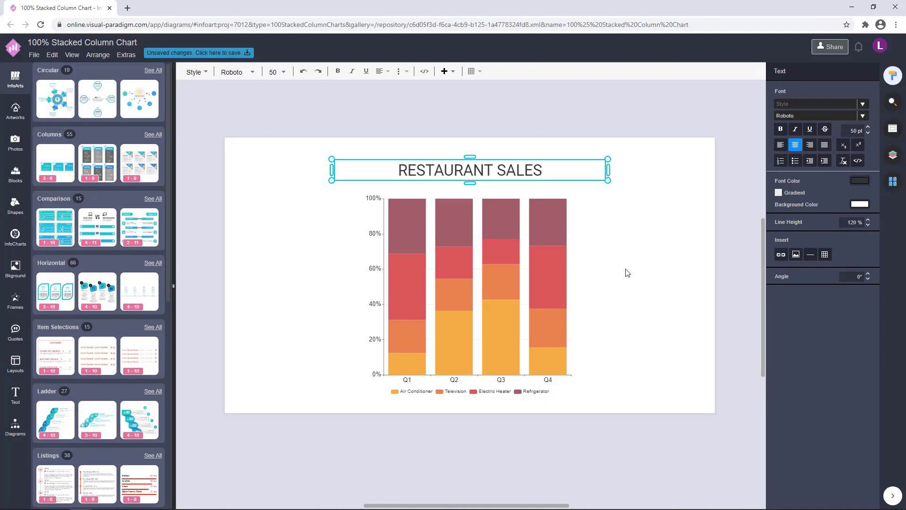
left_click(700, 279)
double_click(466, 169)
left_click(712, 305)
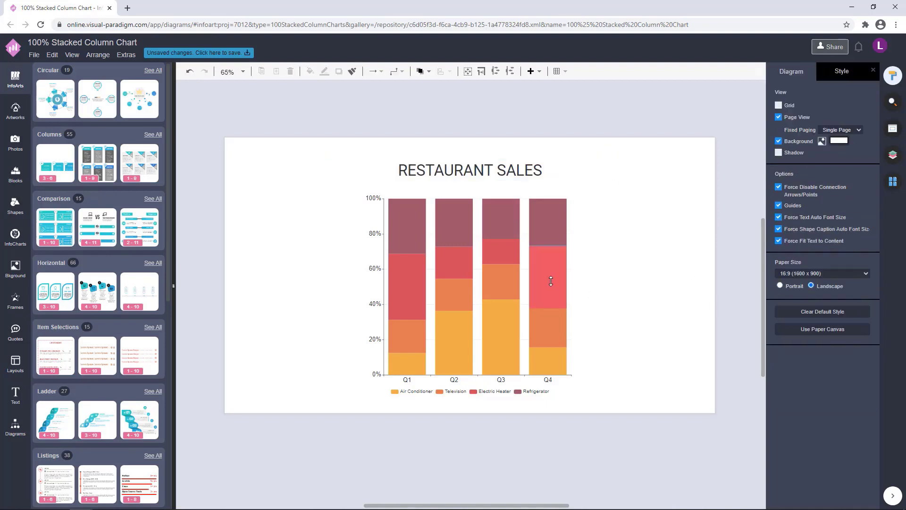
Select the column chart together with its title and move both past the page's right edge to clear the page.
left_click(551, 283)
left_click(594, 257)
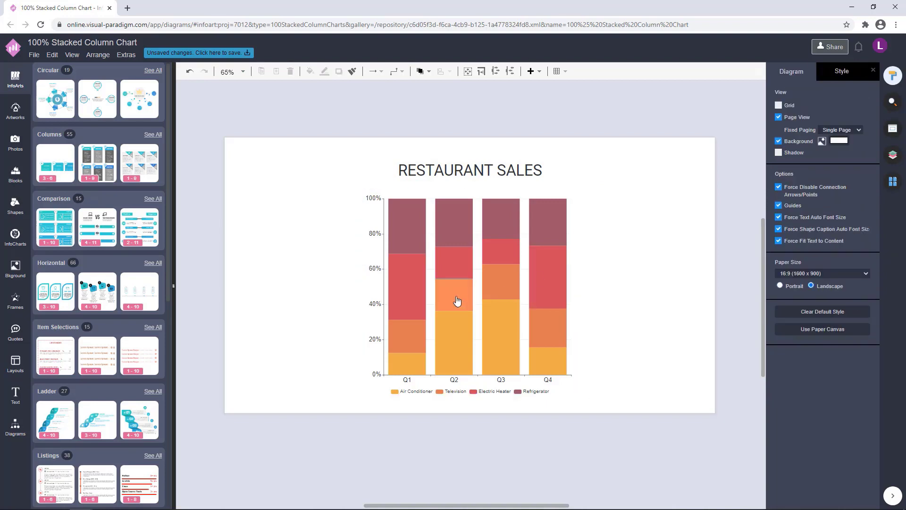
left_click(457, 289)
left_click(468, 167, "shift")
left_click(250, 271)
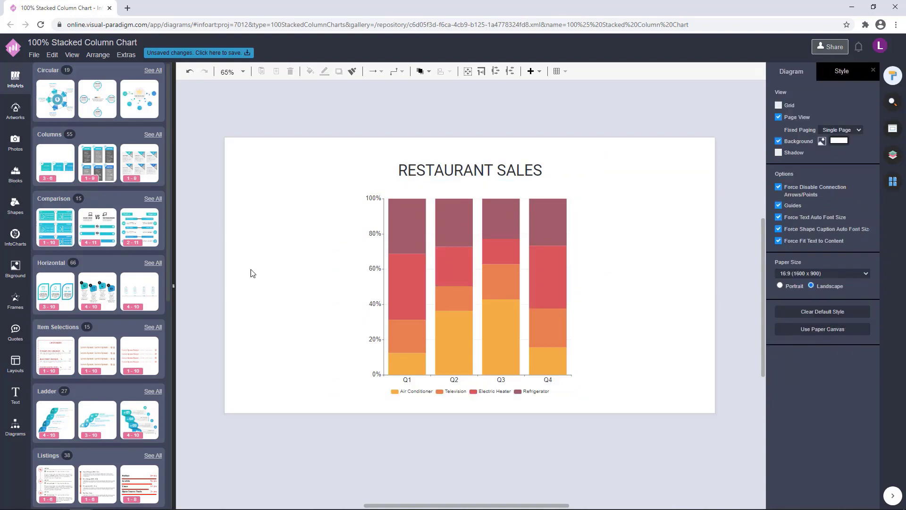
left_click(422, 250)
left_click(466, 170, "shift")
left_click_drag(406, 262, 687, 290)
left_click(425, 264)
Add a hexagon from the Basic Shapes over the page's upper-left corner and enlarge it to about 262 by 305 pt.
left_click(10, 213)
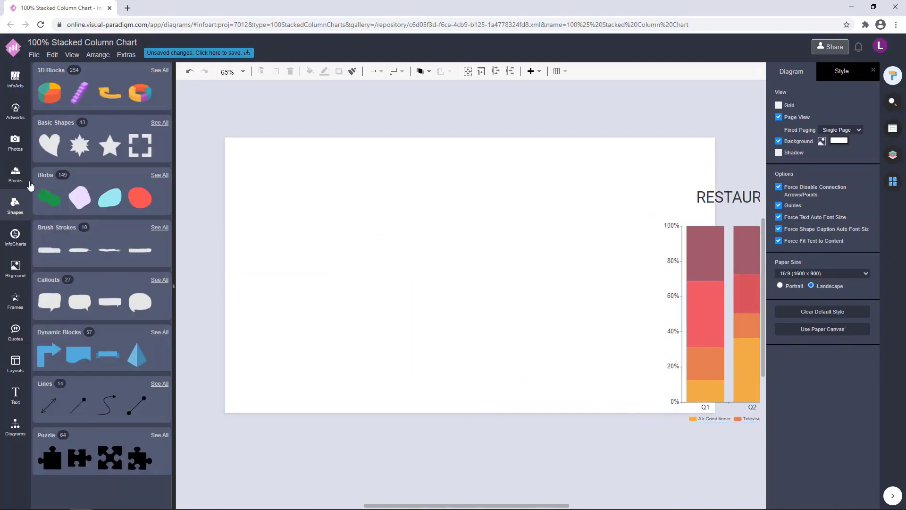
left_click(58, 125)
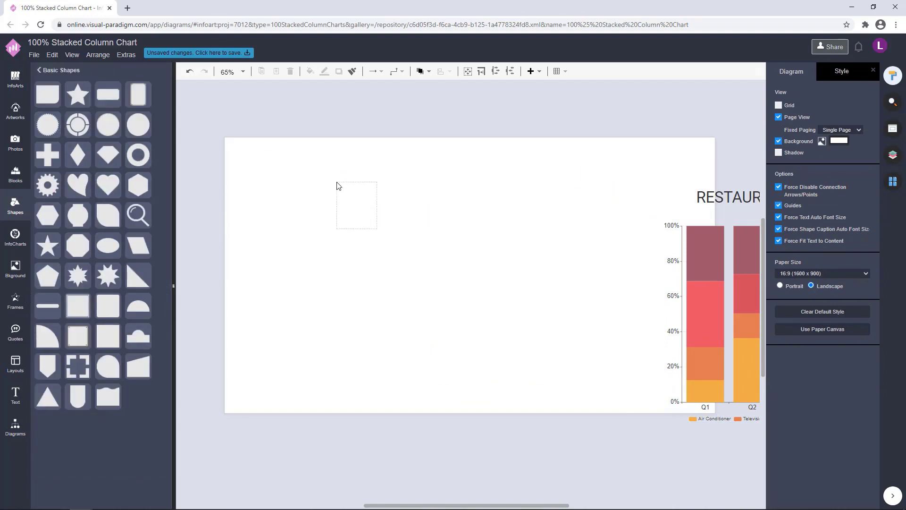
left_click_drag(249, 146, 246, 145)
left_click_drag(290, 191, 362, 279)
left_click_drag(323, 220, 250, 160)
left_click_drag(290, 218, 278, 202)
left_click_drag(245, 161, 243, 186)
left_click_drag(275, 227, 255, 202)
left_click_drag(216, 150, 237, 190)
left_click(290, 241)
left_click(310, 168)
Nudge the grey hexagon upward to line its side corners up with the page's top edge.
scroll(262, 168, "up", 4)
left_click(237, 165)
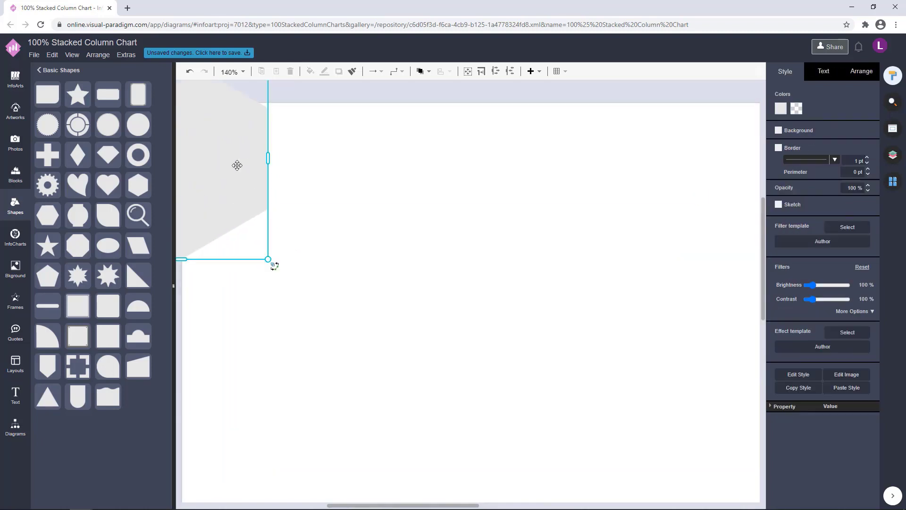
key("Up")
key("Up")
key("Up")
key("Up")
key("Up")
left_click(345, 178)
left_click_drag(304, 269, 457, 269)
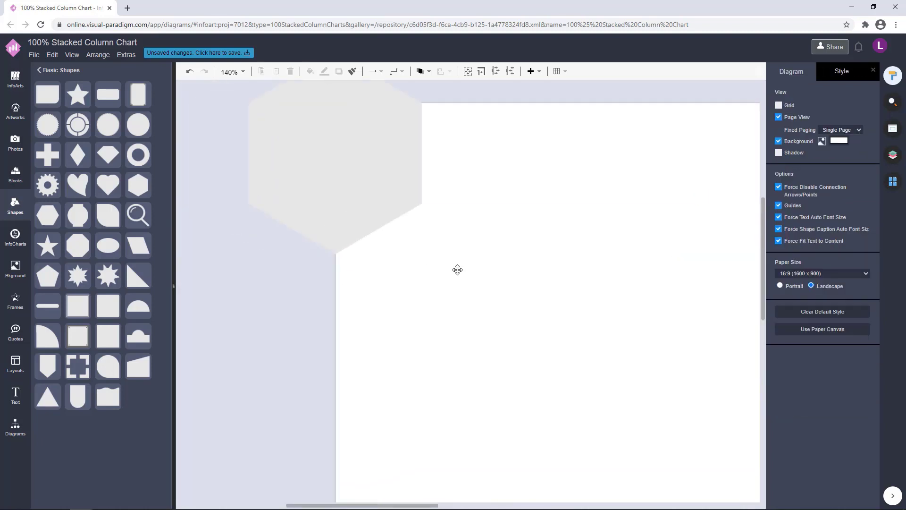
left_click(351, 176)
left_click(535, 242)
scroll(536, 242, "down", 2)
left_click_drag(572, 235, 467, 232)
scroll(466, 233, "down", 2)
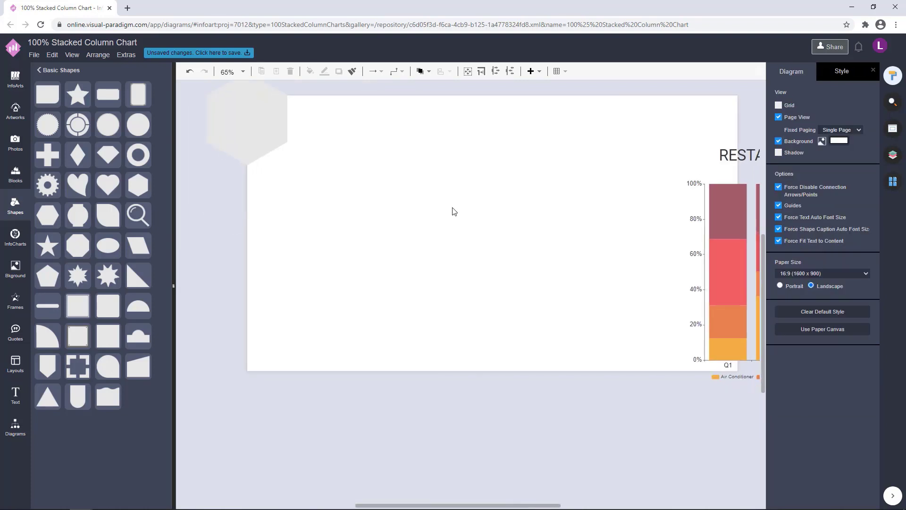
Add a hexagonal picture frame to the page and give it the grey hexagon's size of 262.3 by 305 pt.
left_click(16, 301)
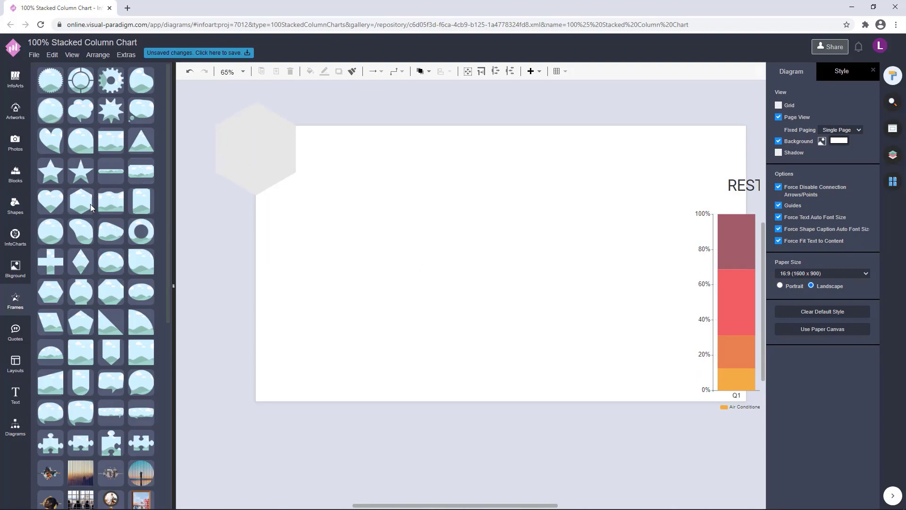
left_click_drag(91, 208, 268, 173)
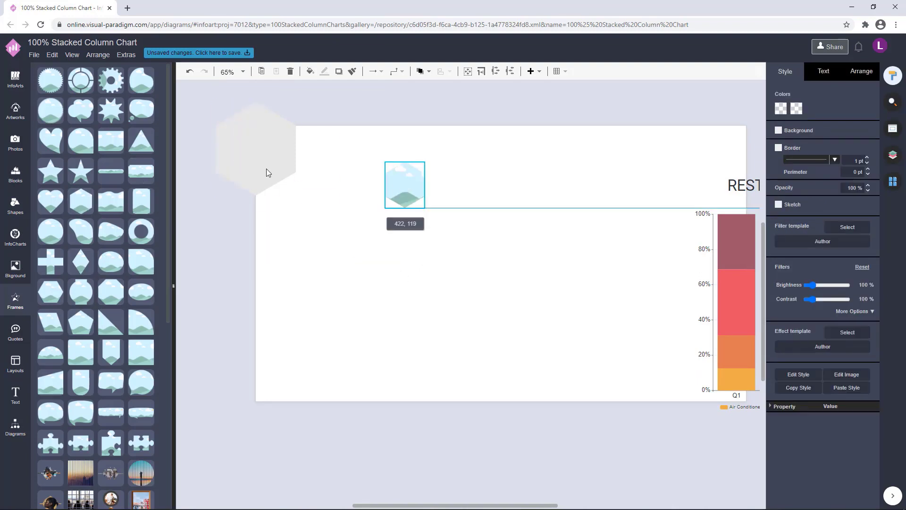
left_click(267, 170)
left_click(863, 71)
left_click(842, 362)
left_click(409, 192)
left_click(845, 362)
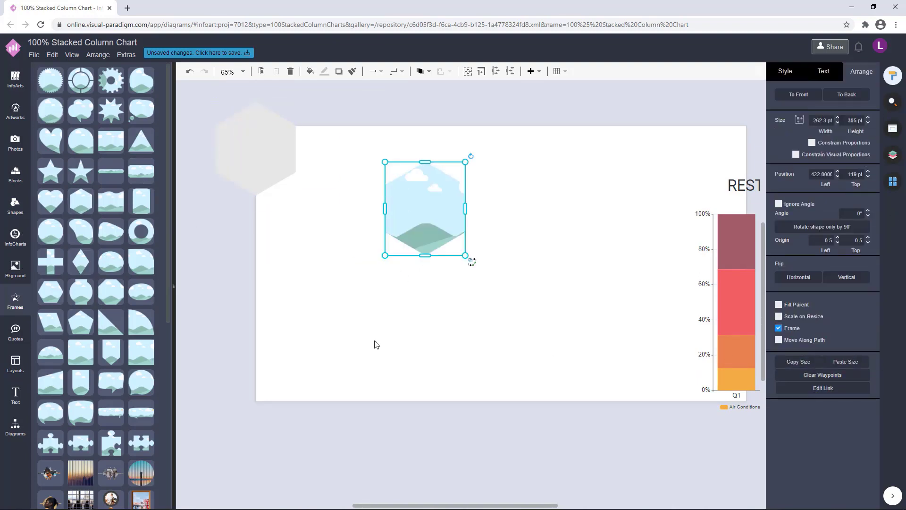
Place the hexagonal frame diagonally below the grey hexagon against the page's left edge, about 162 pt from the top.
left_click_drag(448, 216, 299, 233)
left_click(387, 234)
left_click(355, 234)
left_click(328, 228)
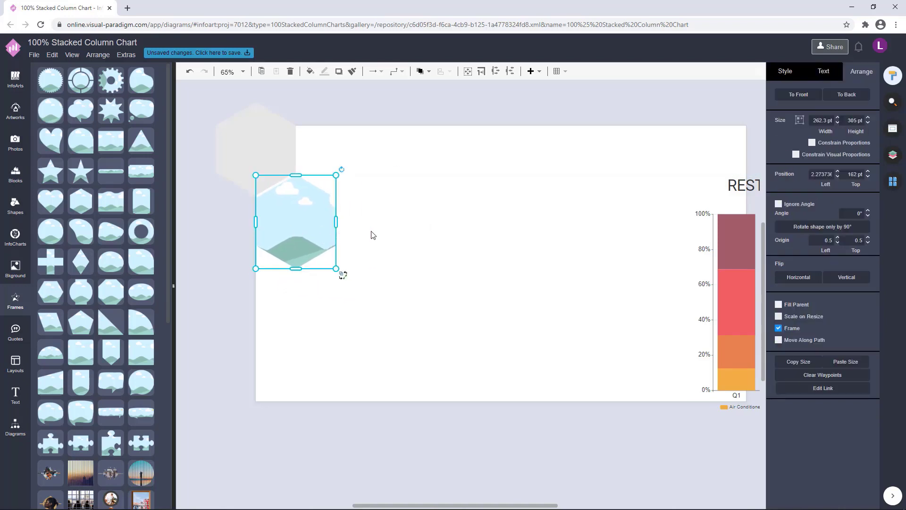
left_click(438, 217)
left_click(303, 228)
left_click(344, 222)
left_click(321, 223)
left_click(455, 210)
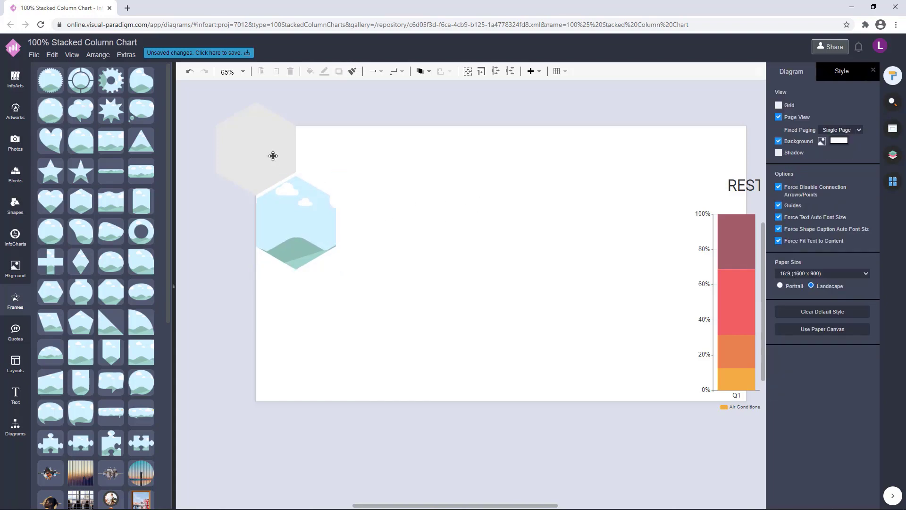
left_click_drag(273, 156, 340, 166)
left_click(400, 175)
left_click(406, 171)
left_click(355, 158)
key("Delete")
Duplicate the grey hexagon and place the copy beside the original along the page's top edge.
left_click_drag(258, 159, 334, 165)
left_click(386, 164)
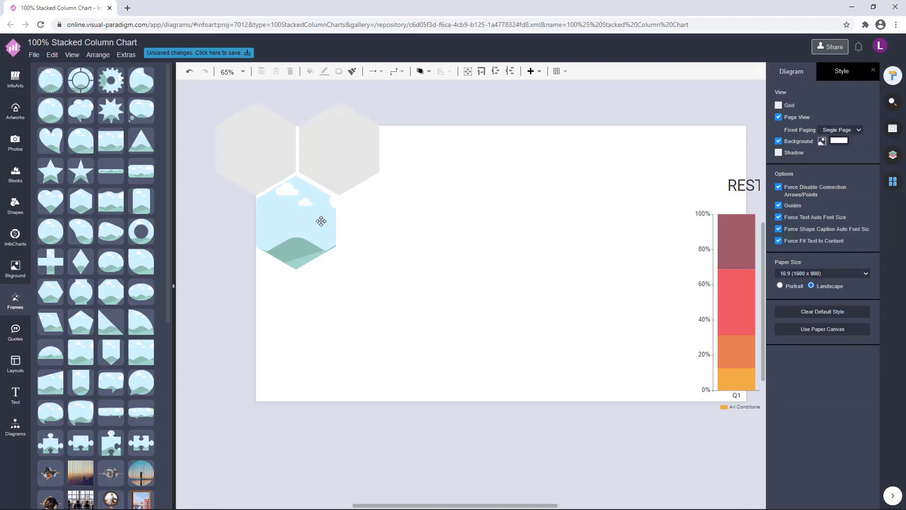
left_click(360, 146)
left_click(460, 149)
Nudge the hexagonal frame slightly to the right beneath the two grey hexagons.
left_click(307, 225)
key("Right")
key("Right")
key("Right")
key("Right")
key("Right")
key("Right")
key("Right")
key("Right")
left_click(471, 223)
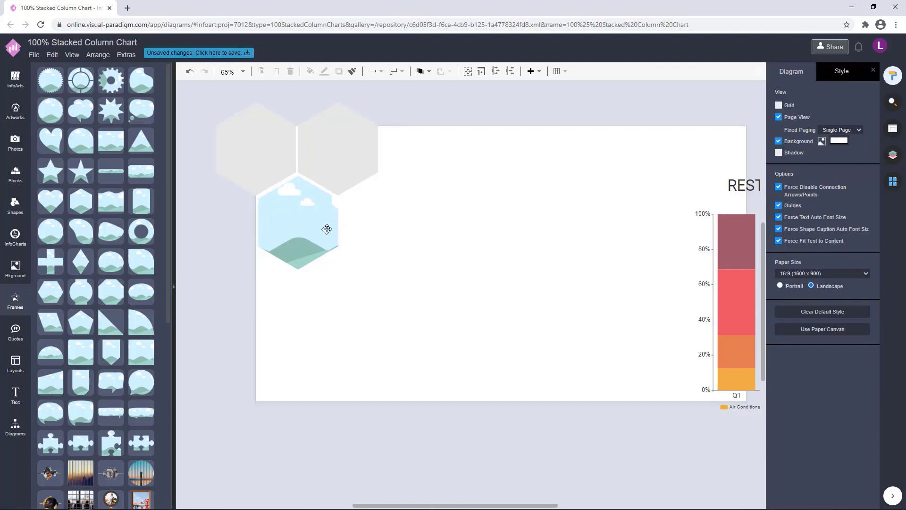
left_click(326, 229)
left_click(476, 226)
left_click(331, 230)
left_click(463, 217)
left_click(293, 228)
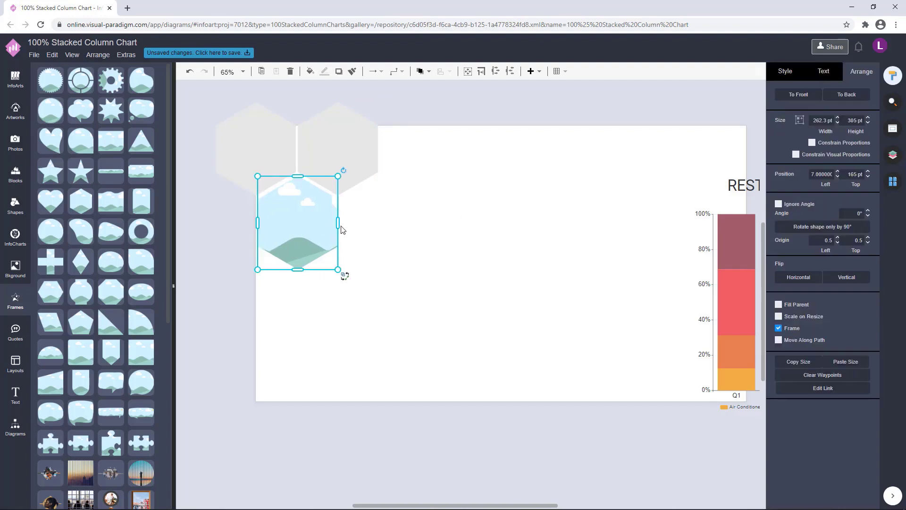
Nudge the second grey hexagon slightly to the right to widen its gap to the first.
left_click(353, 145)
key("Right")
key("Right")
key("Right")
key("Right")
Select the frame and both grey hexagons together and distribute them evenly in the horizontal direction.
left_click(451, 237)
left_click(299, 208)
left_click(266, 161, "shift")
left_click(340, 169, "shift")
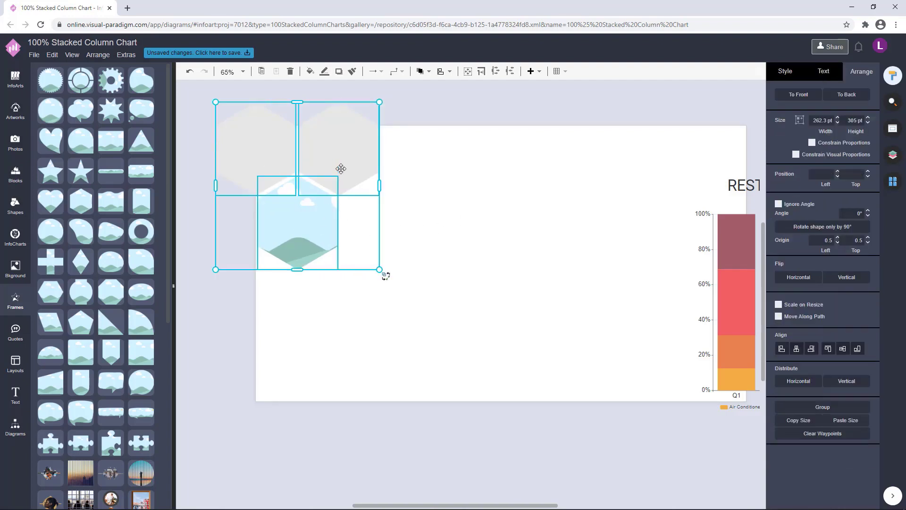
left_click(480, 231)
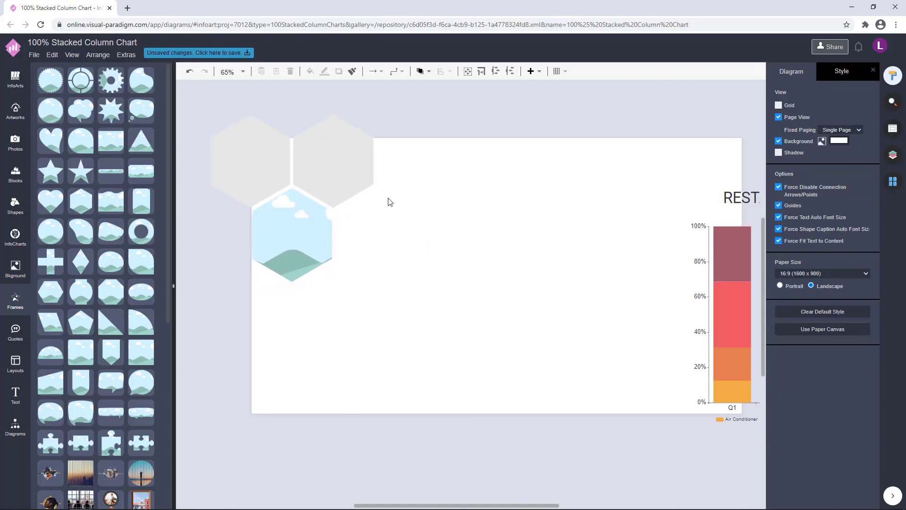
Duplicate the hexagonal frame as the third hexagon of the top row, about 408 pt from the page's left edge.
left_click_drag(310, 241, 434, 191)
left_click(488, 170)
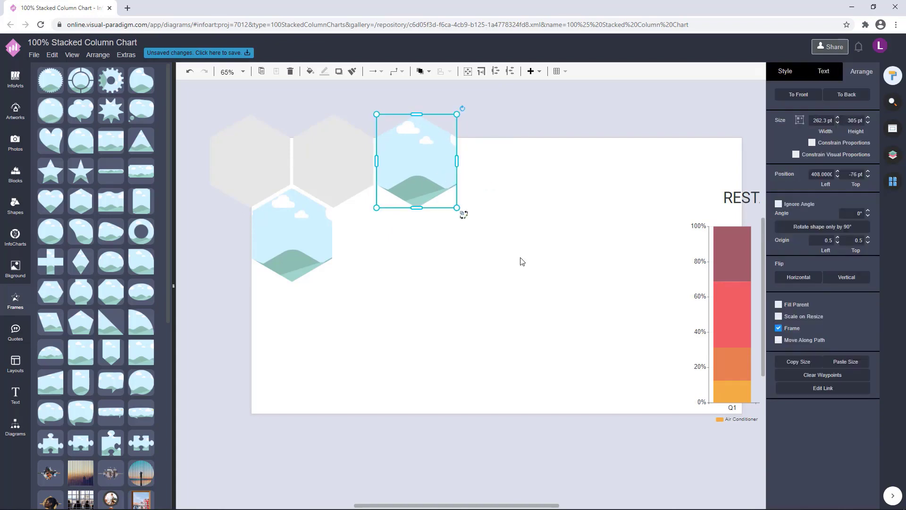
left_click(506, 271)
Duplicate the second grey hexagon into the second row beside the frame, at about 271 pt left and 162 pt top.
left_click_drag(345, 155, 413, 244)
key("ctrl+z")
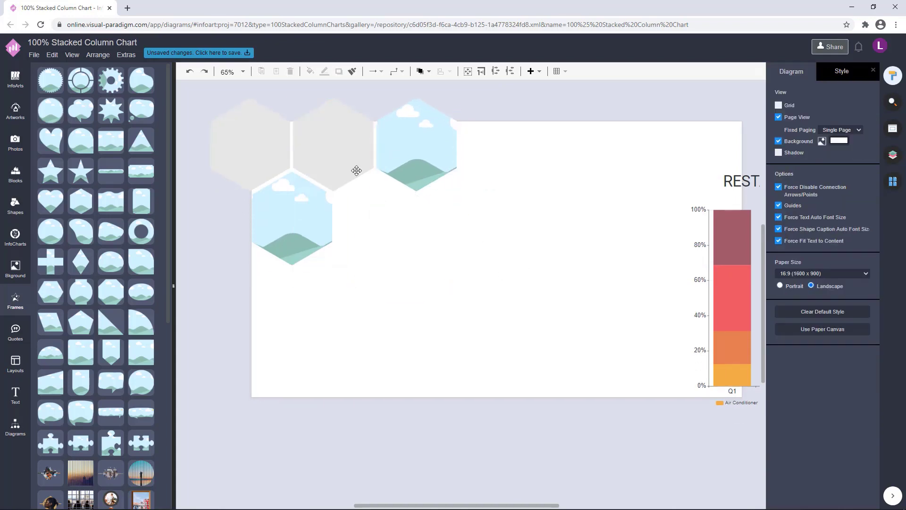
left_click_drag(356, 170, 395, 244)
left_click(473, 231)
left_click(390, 222)
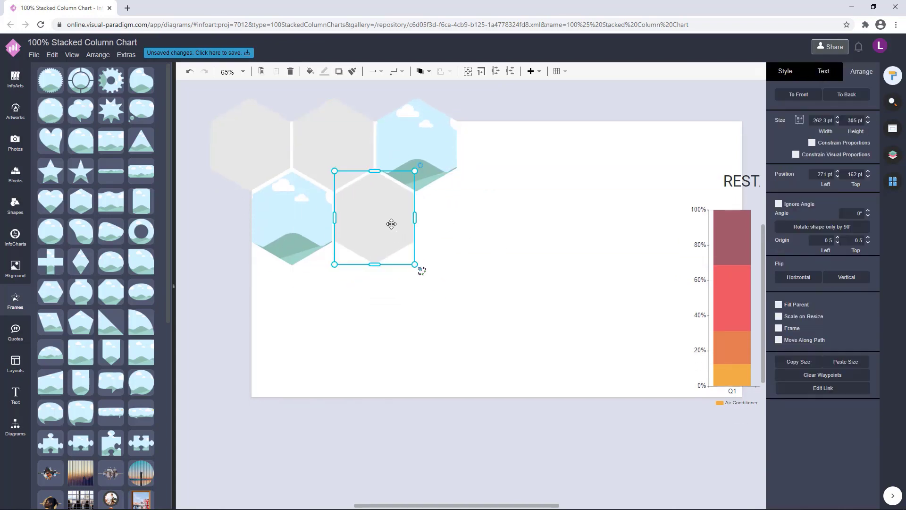
left_click(472, 232)
Align the second row's frame and grey hexagon by their vertical middles and nudge both down slightly.
left_click(380, 211)
left_click(302, 215, "shift")
left_click(844, 350)
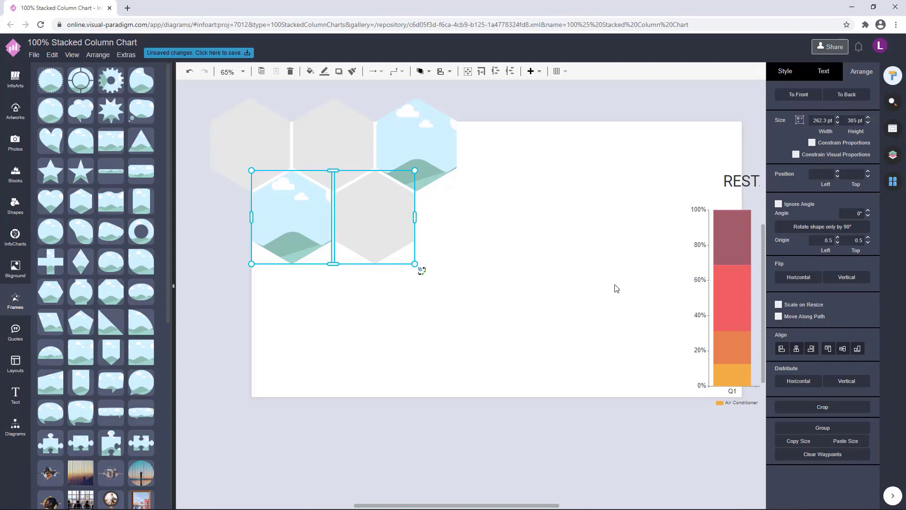
key("Down")
key("Down")
key("Down")
key("Down")
key("Down")
left_click(615, 285)
left_click_drag(383, 215, 262, 299)
left_click_drag(271, 313, 266, 314)
key("Delete")
Duplicate the first grey hexagon into a third row over the page's left edge, at -136 pt left and 399 pt top.
mouse_move(258, 155)
left_mouse_down()
mouse_move(258, 306)
mouse_move(263, 294)
left_mouse_up()
left_click(331, 302)
left_click(325, 302)
left_click(250, 304)
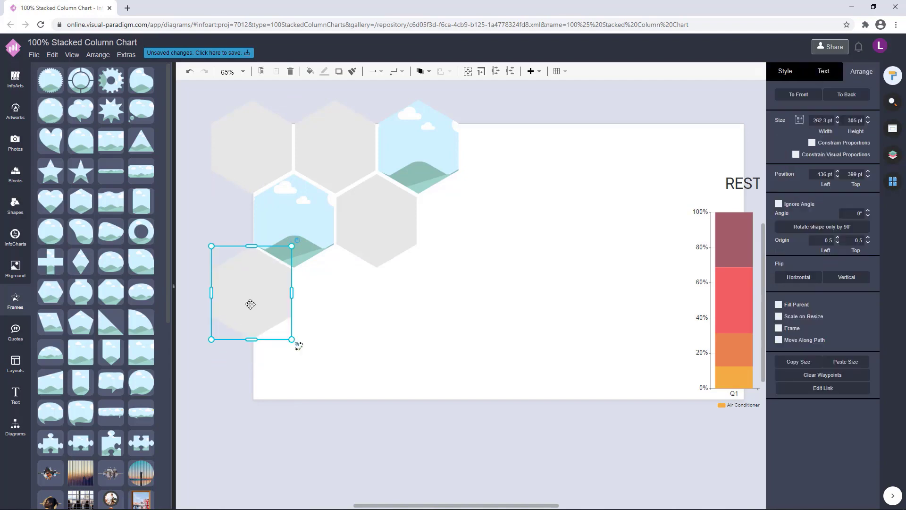
Nudge the third-row grey hexagon slightly down so its gap to the second row matches the other gaps.
key("Down")
key("Down")
key("Down")
left_click(427, 308)
left_click(258, 305)
key("Down")
key("Down")
left_click(421, 309)
left_click(256, 302)
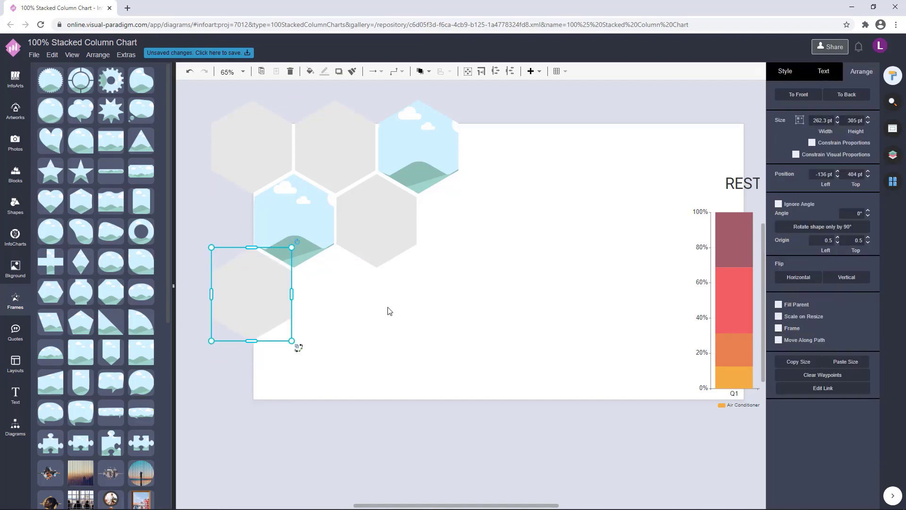
key("Up")
Nudge the second row's grey hexagon slightly right to even out the gaps in the honeycomb.
left_click(394, 224)
key("Right")
left_click(372, 302)
left_click(307, 225)
left_click(333, 302)
left_click(269, 313)
left_click(358, 302)
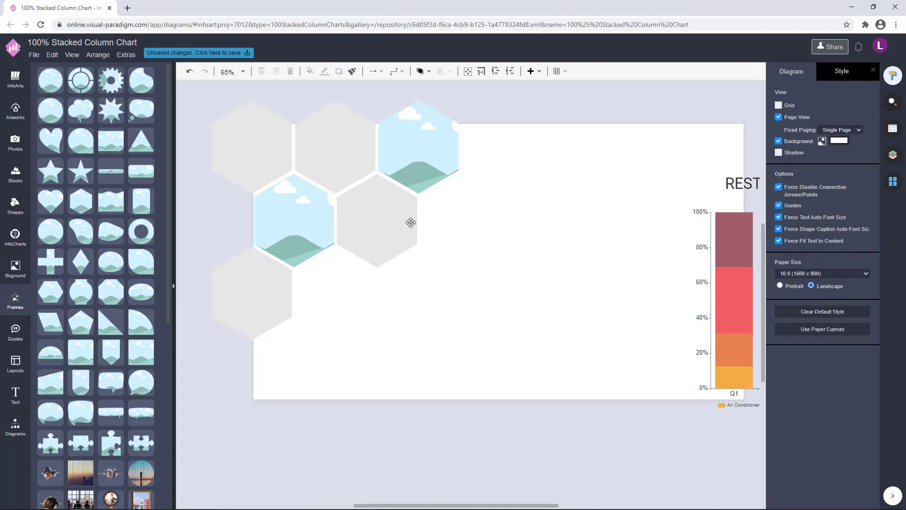
Move the stacked column chart fully onto the right half of the page, beside the honeycomb.
scroll(593, 308, "down", 1)
left_click_drag(594, 309, 546, 309)
left_click_drag(708, 301, 534, 275)
left_click(674, 132)
left_click(467, 267)
left_click_drag(454, 279, 454, 279)
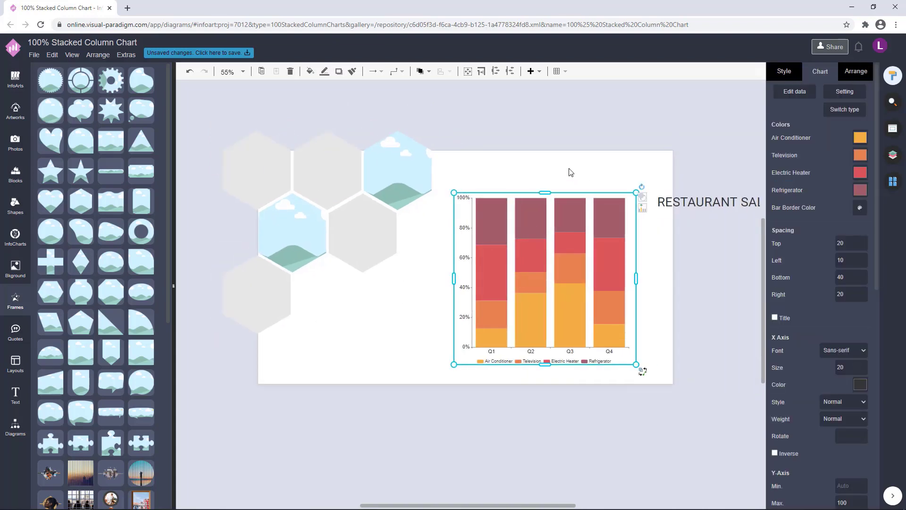
Move the RESTAURANT SALES title onto the page above the chart and fine-tune the positions of title and chart.
left_click_drag(708, 202, 559, 171)
left_click_drag(617, 173, 603, 174)
left_click_drag(595, 250, 620, 282)
left_click(685, 271)
left_click_drag(719, 280, 709, 264)
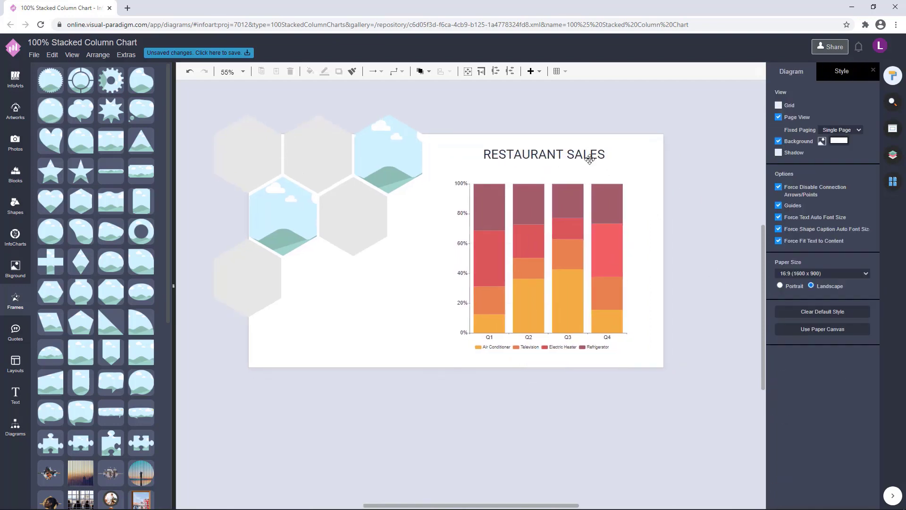
left_click_drag(589, 159, 591, 161)
left_click(464, 121)
Rename the chart's four data series as Meals, Drinks, Dessert and Snacks in its data sheet.
left_click(567, 255)
left_click(791, 91)
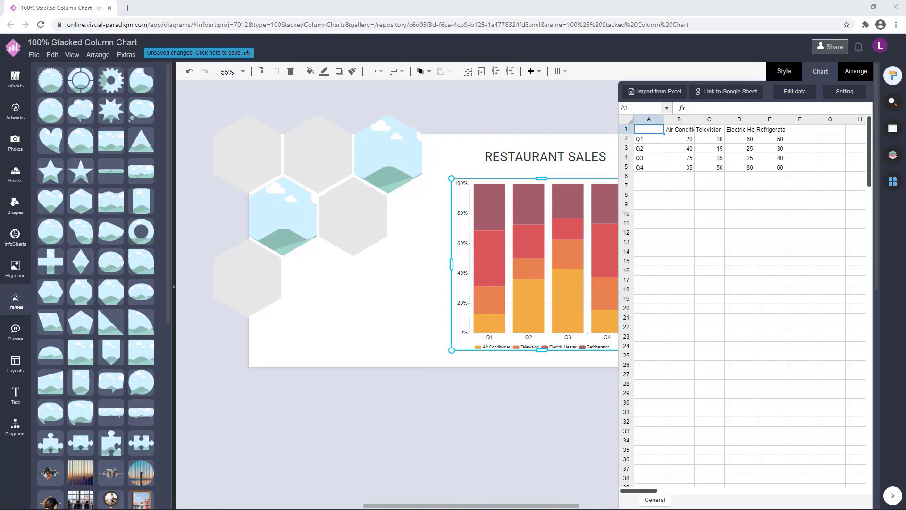
left_click(682, 131)
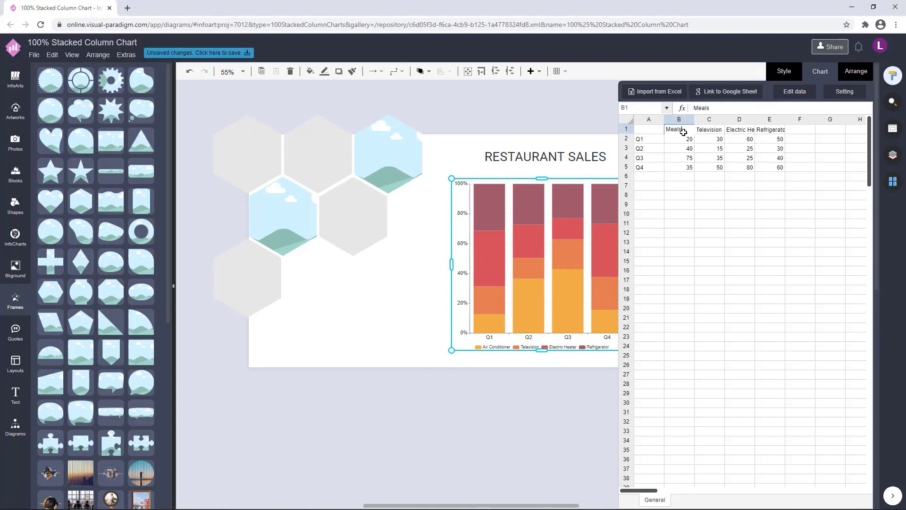
left_click(709, 130)
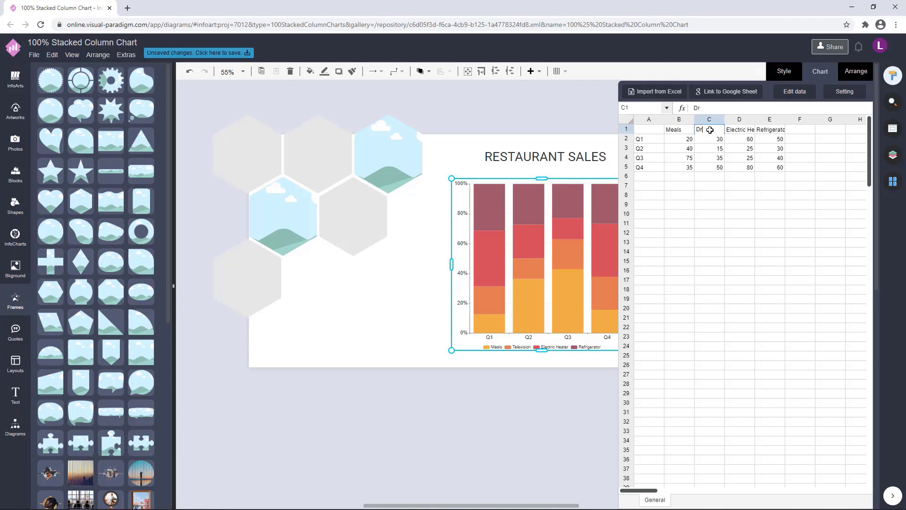
key("Tab")
type("FD")
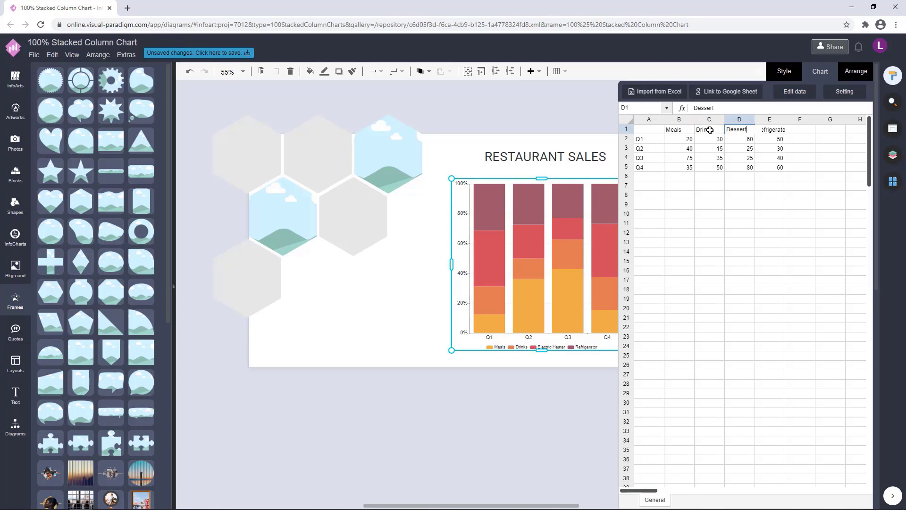
key("Tab")
type("S")
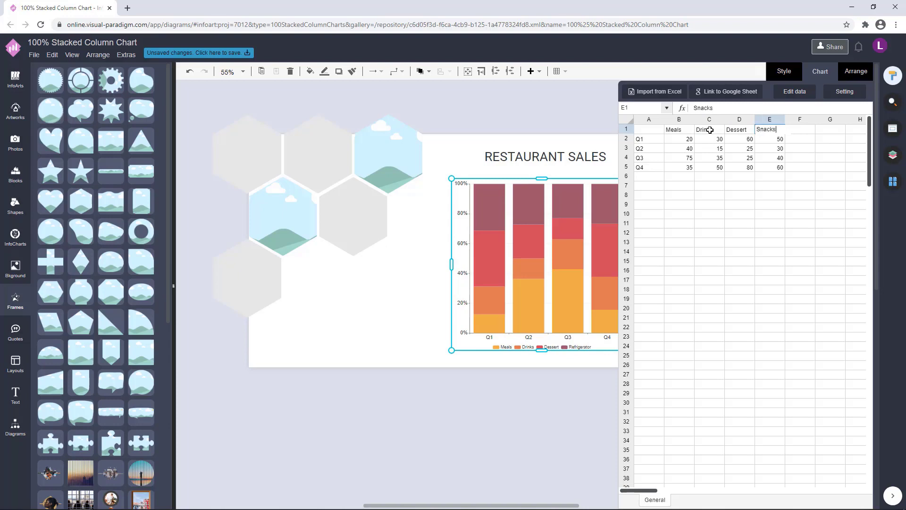
left_click(556, 105)
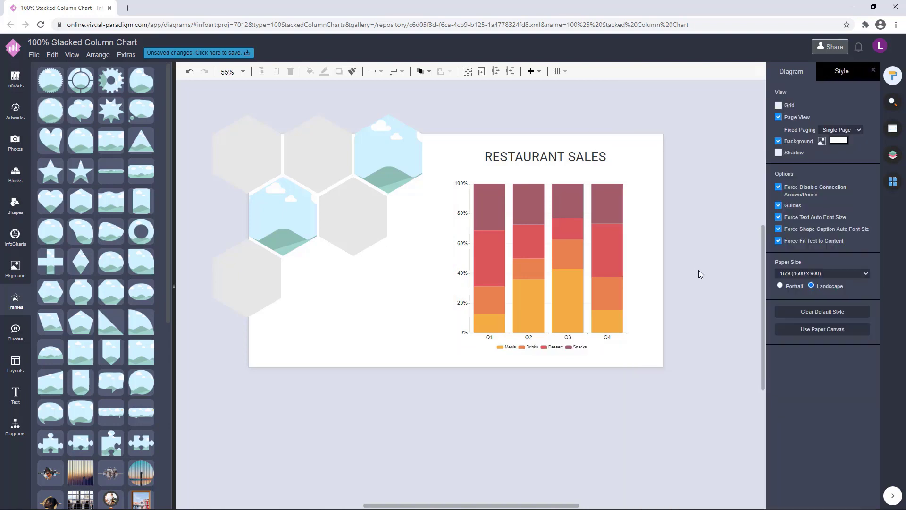
Increase the font size of the chart's legend.
left_click(642, 151)
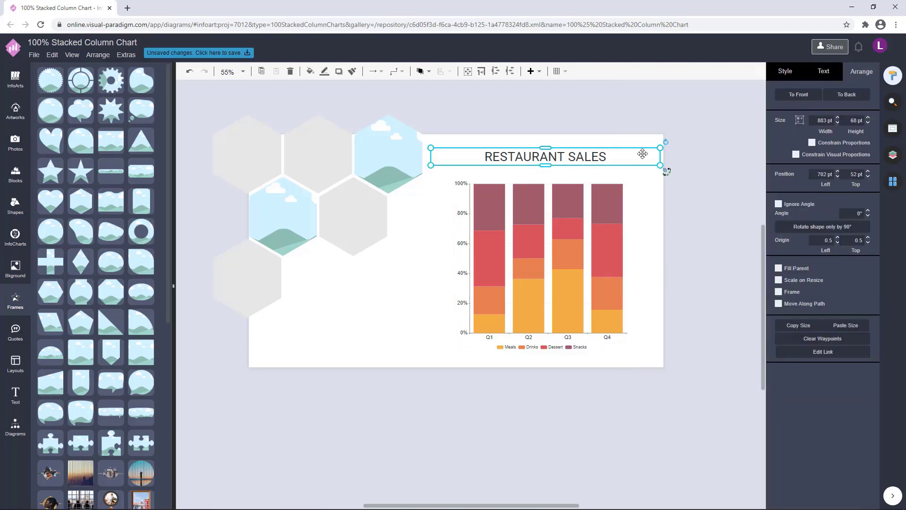
left_click(707, 219)
left_click(612, 233)
scroll(844, 330, "down", 9)
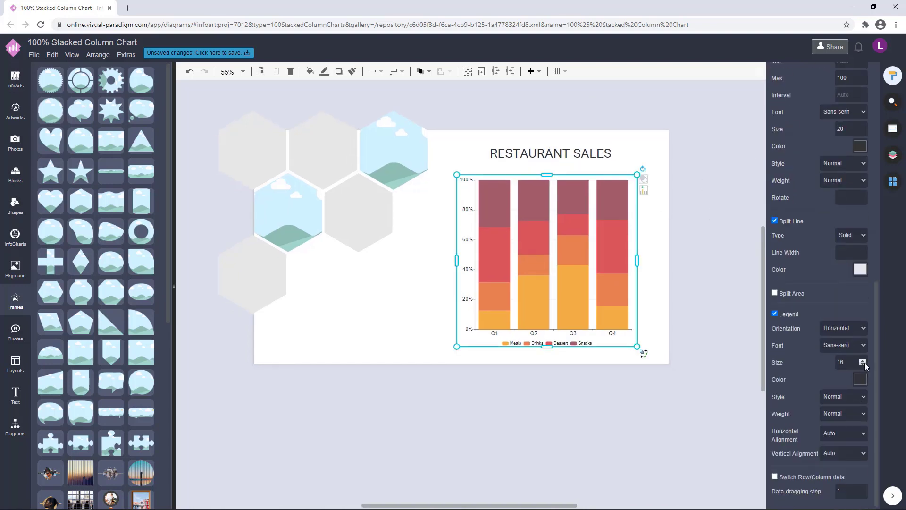
left_click(705, 277)
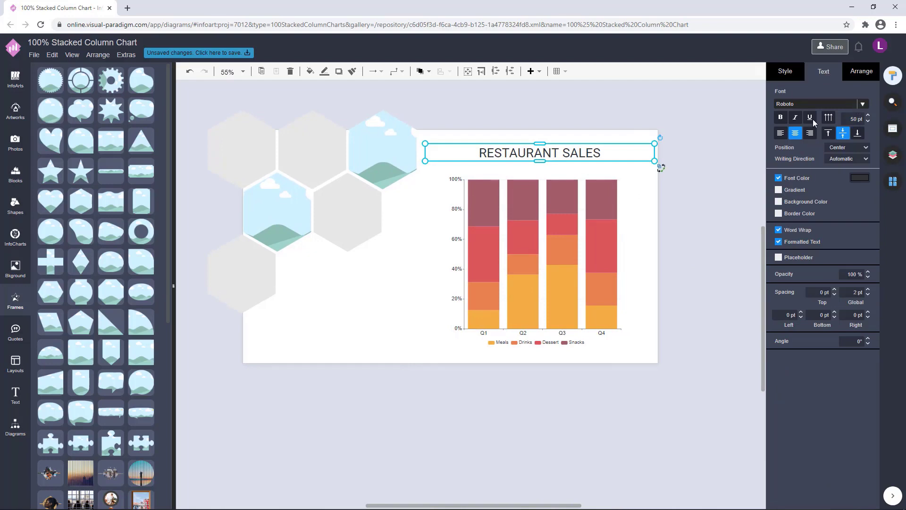
Narrow the title's text box from both sides so it fits closely around RESTAURANT SALES above the chart.
left_click(701, 127)
scroll(602, 131, "up", 4)
left_click(565, 176)
left_click_drag(712, 176, 503, 183)
left_click_drag(447, 182, 559, 181)
left_click(660, 188)
scroll(661, 188, "down", 5)
scroll(673, 201, "up", 2)
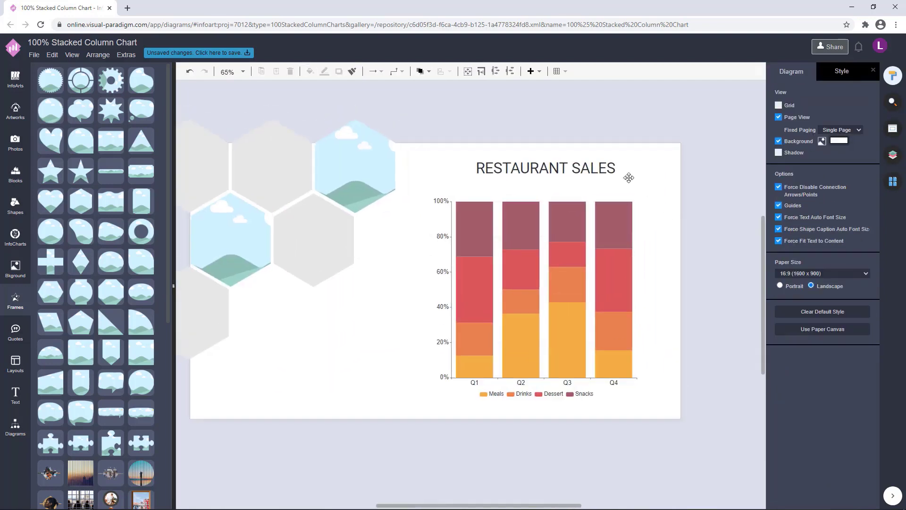
Try the Chelsea Market font on the RESTAURANT SALES title.
double_click(608, 165)
left_click(862, 116)
scroll(814, 209, "down", 5)
scroll(814, 209, "down", 10)
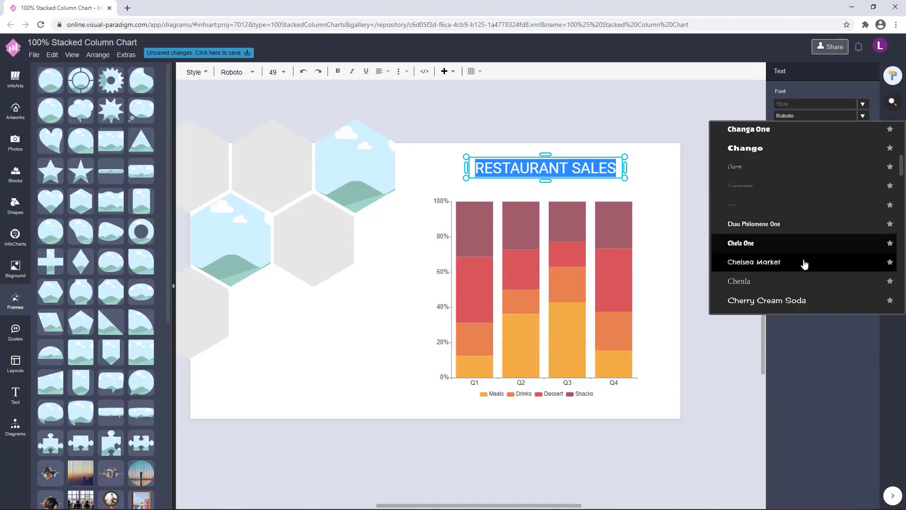
left_click(805, 263)
left_click(702, 170)
scroll(698, 196, "down", 1)
double_click(562, 139)
left_click(710, 149)
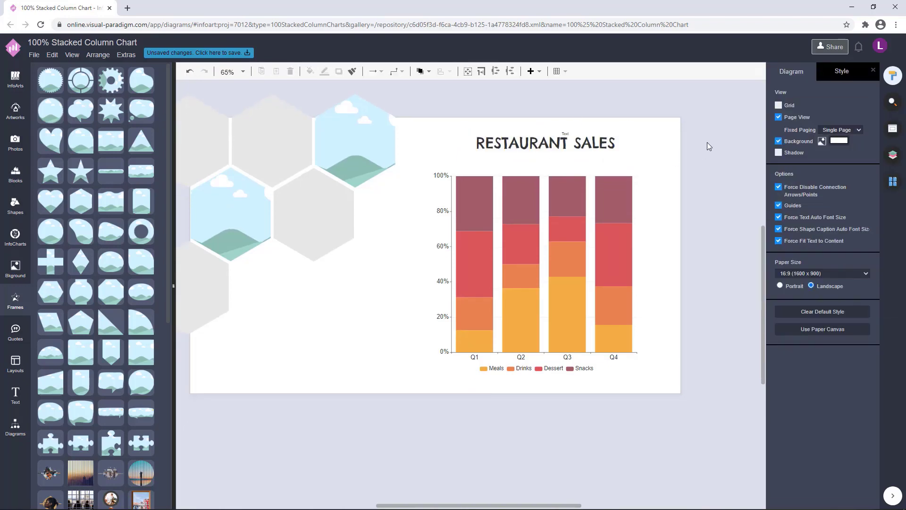
Try the Hammersmith One font on the title and shift the title slightly.
key("super")
key("super")
left_click(576, 147)
left_click(862, 105)
scroll(773, 196, "down", 15)
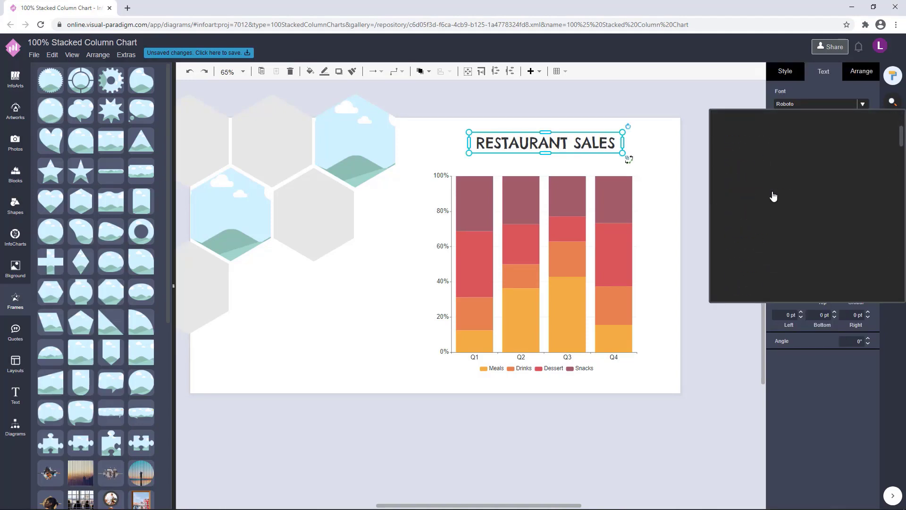
scroll(773, 195, "down", 15)
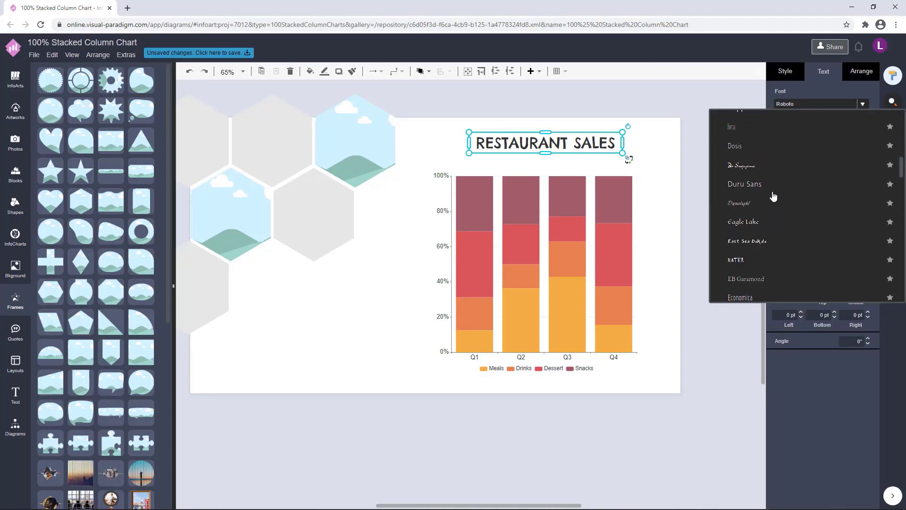
scroll(773, 196, "down", 5)
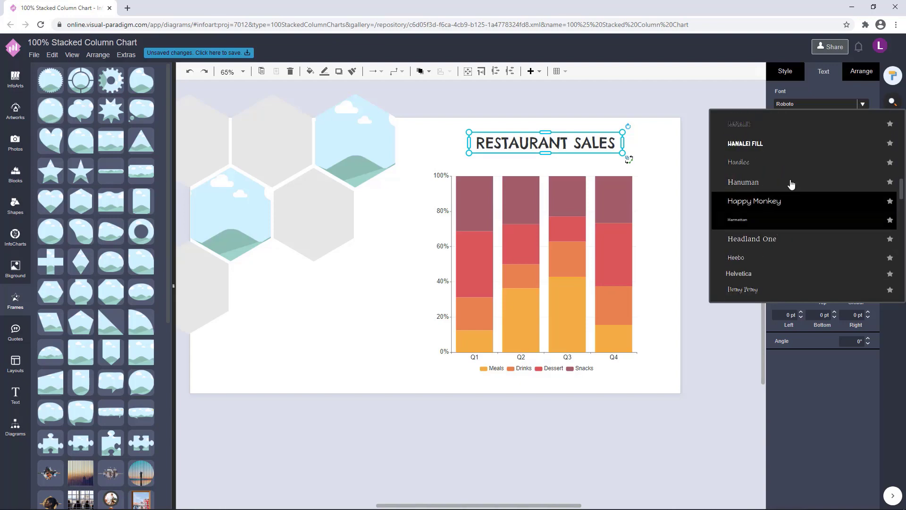
scroll(791, 240, "up", 3)
scroll(792, 234, "down", 4)
scroll(774, 163, "up", 4)
left_click_drag(901, 185, 902, 186)
left_click(782, 226)
left_click(680, 126)
left_click_drag(603, 146, 600, 149)
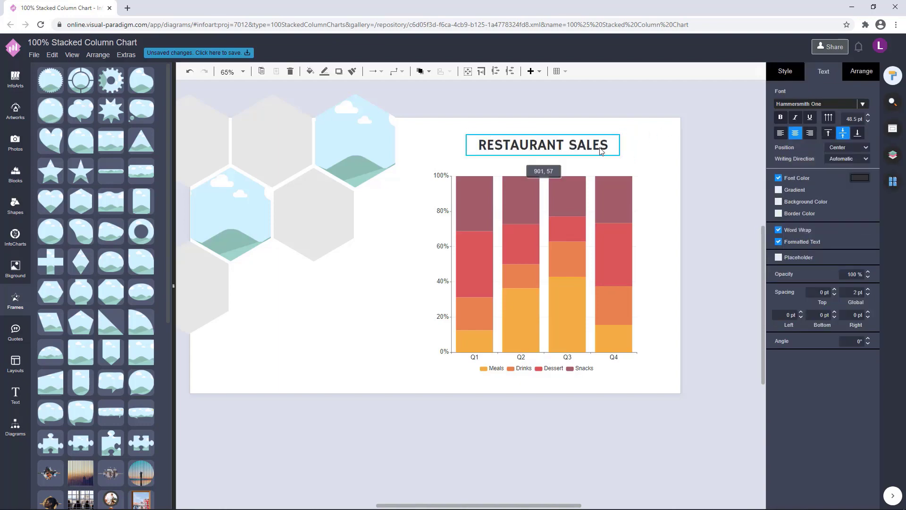
Set the title's font to Finger Paint.
left_click(862, 103)
scroll(825, 205, "down", 6)
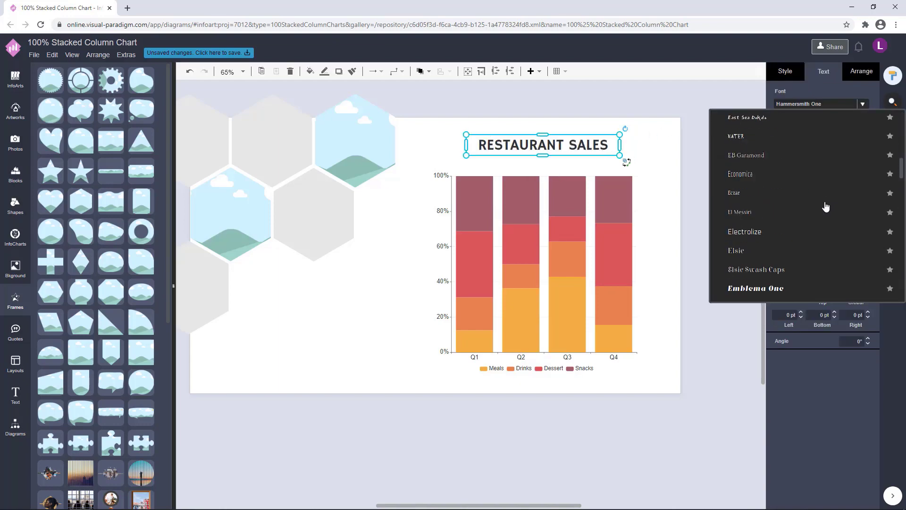
scroll(825, 206, "down", 3)
left_click(815, 204)
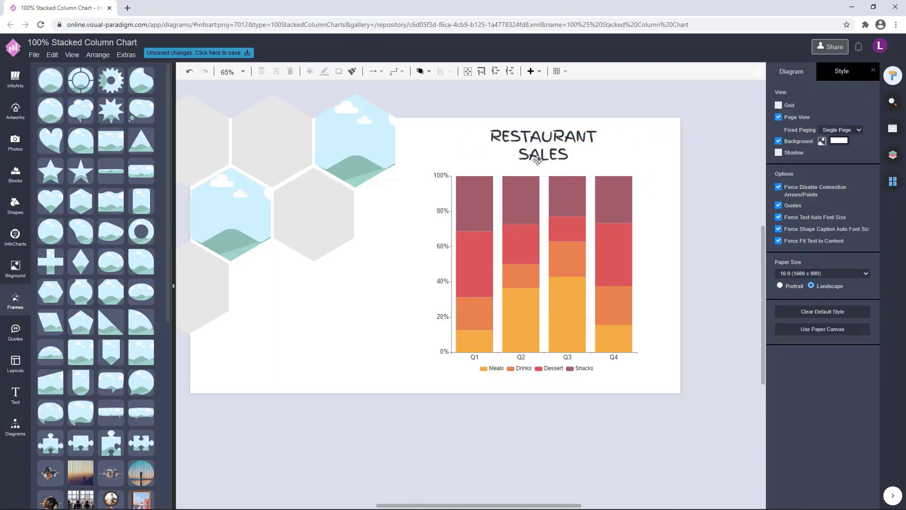
Shrink the title's text box so RESTAURANT SALES fits on a single, smaller line above the chart.
left_click_drag(543, 155, 544, 149)
left_click(687, 135)
left_click_drag(681, 161, 701, 158)
left_click(609, 137)
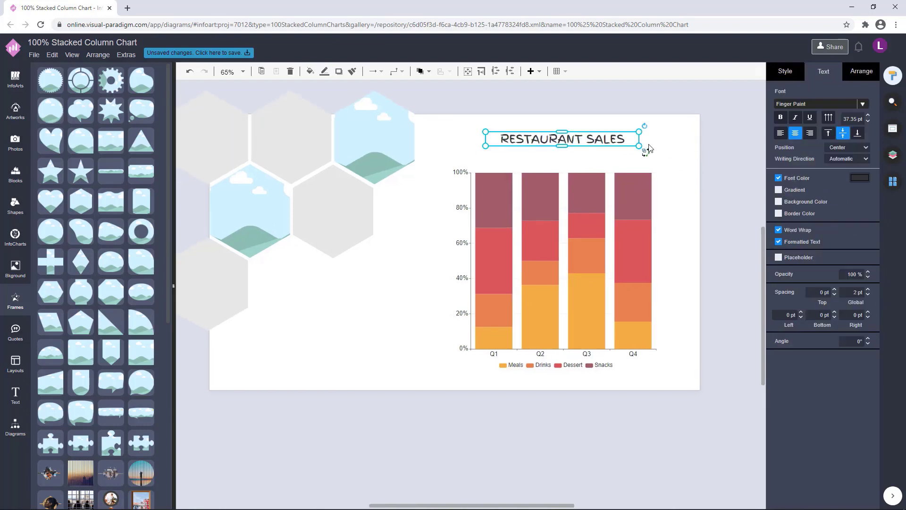
left_click_drag(639, 146, 615, 142)
left_click(684, 150)
scroll(698, 165, "down", 2)
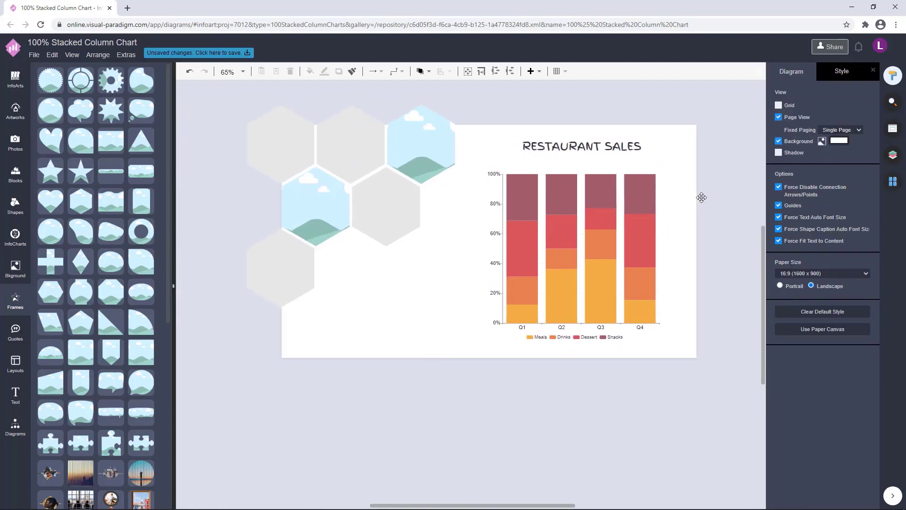
Search the photo library for "restaurant".
left_click(15, 141)
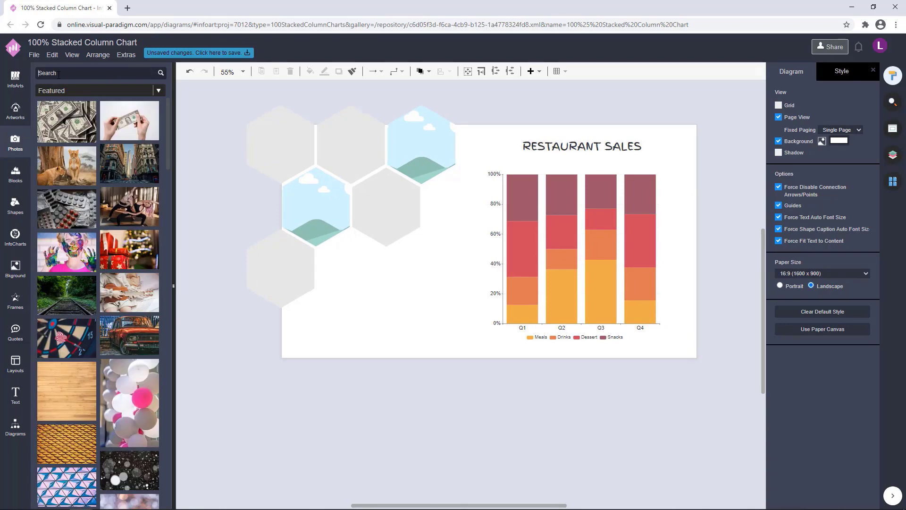
left_click(59, 75)
type("restaurant")
key("Return")
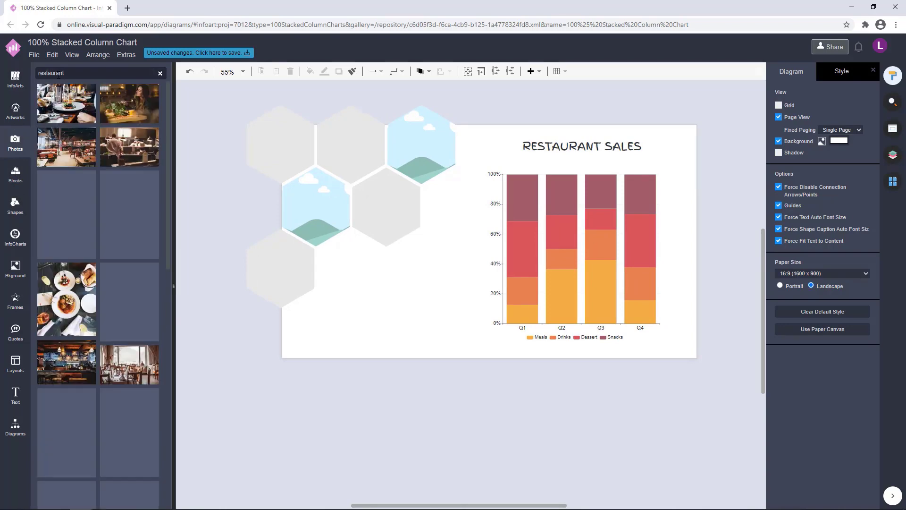
Find the photo of a wine bottle and glasses among the restaurant photos and place it below the page.
scroll(124, 248, "down", 4)
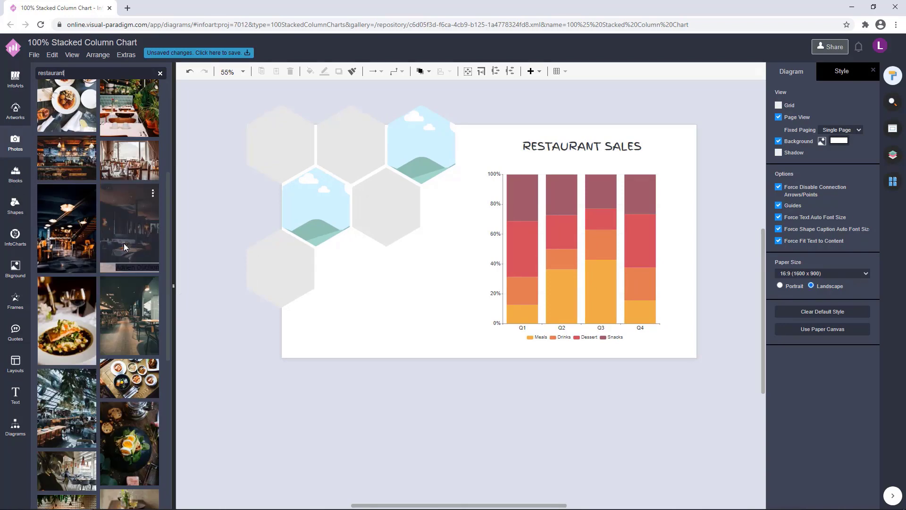
mouse_move(155, 378)
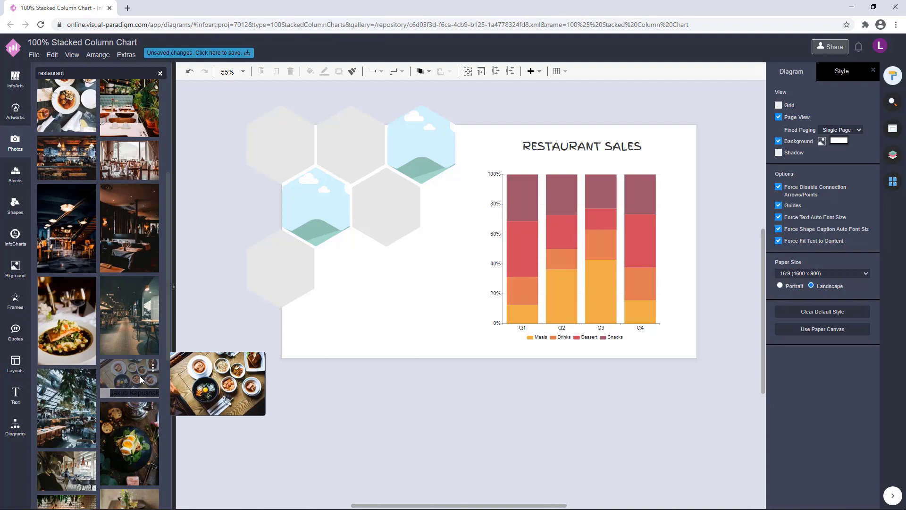
scroll(140, 376, "down", 7)
mouse_move(111, 140)
scroll(111, 140, "down", 9)
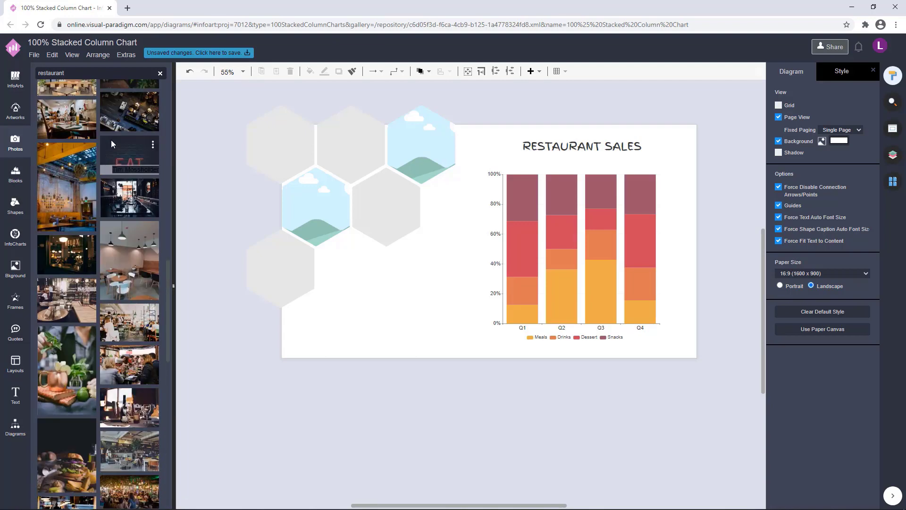
left_click_drag(127, 203, 227, 412)
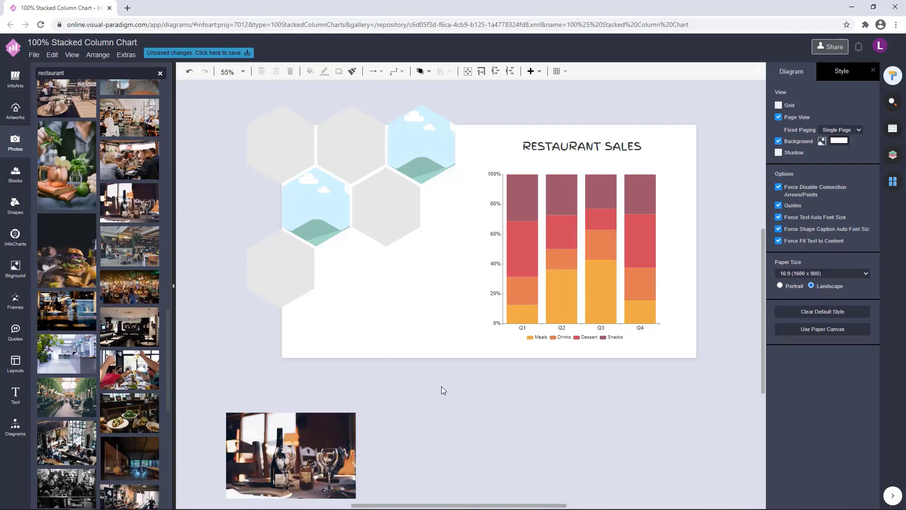
Try the dark bar interior photo below the page, then delete it.
scroll(441, 386, "down", 1)
left_click_drag(83, 313, 465, 363)
left_click(538, 407)
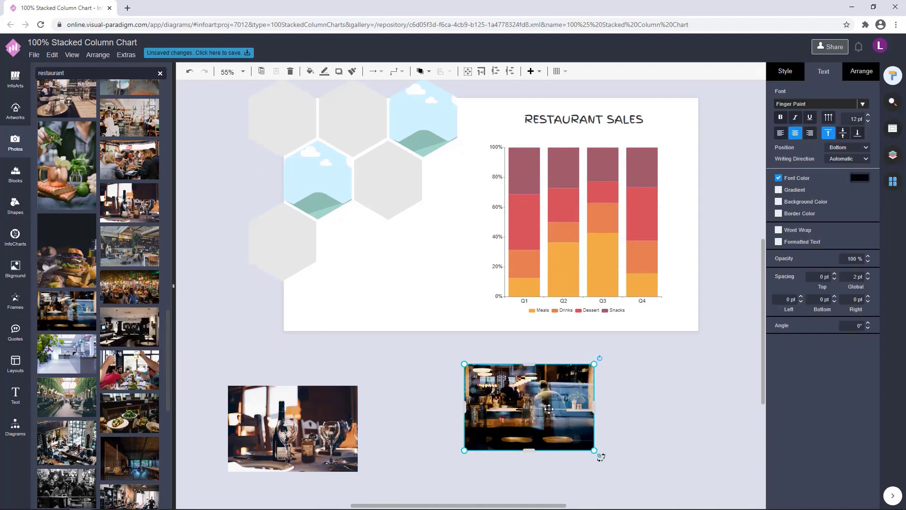
key("Delete")
Move the wine-glass photo closer to the page and place the top-down photo of food plates beside it.
left_click_drag(302, 422, 298, 385)
left_click(201, 391)
scroll(122, 395, "down", 7)
scroll(120, 303, "up", 14)
scroll(121, 303, "up", 13)
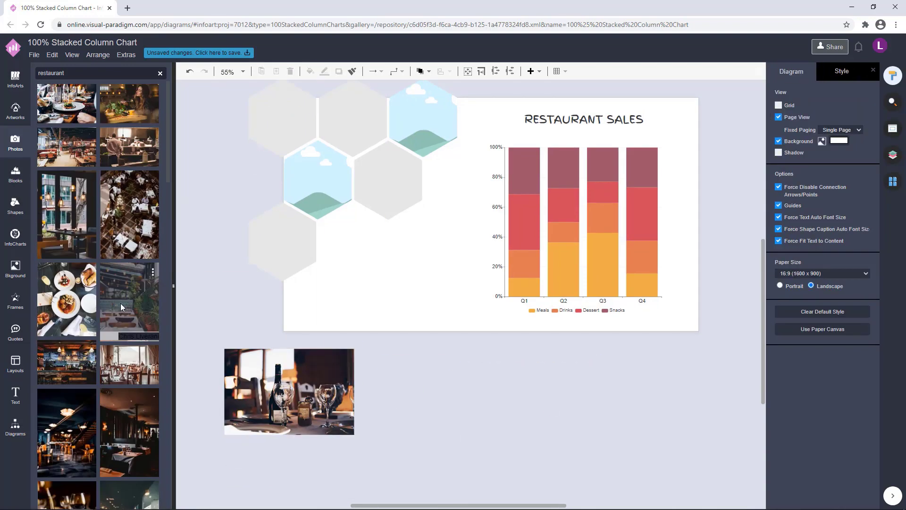
left_click_drag(78, 299, 462, 373)
left_click_drag(495, 415, 419, 375)
left_click(371, 396)
scroll(300, 421, "up", 1)
Place the wine-glass photo over the second row's hexagonal frame, shrink it slightly and send it to the back.
left_click_drag(299, 421, 336, 208)
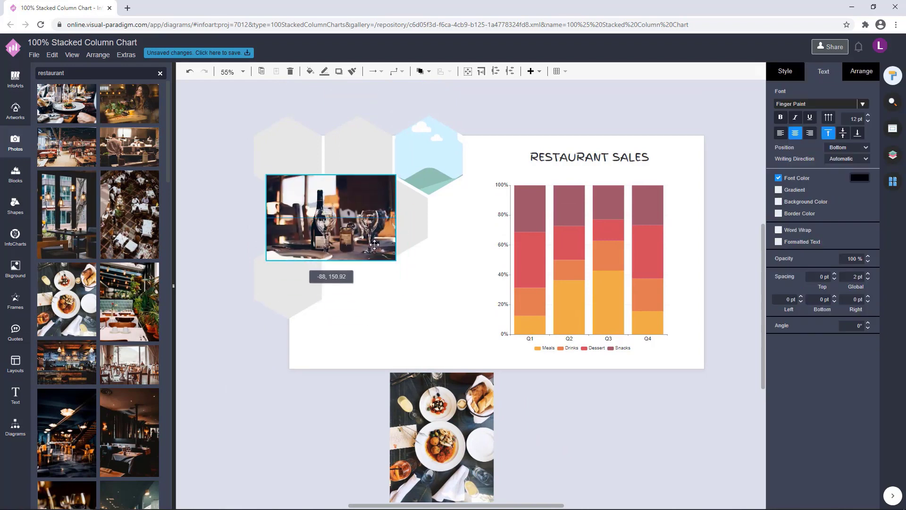
left_click_drag(395, 260, 376, 246)
left_click_drag(343, 182, 395, 174)
left_click(423, 71)
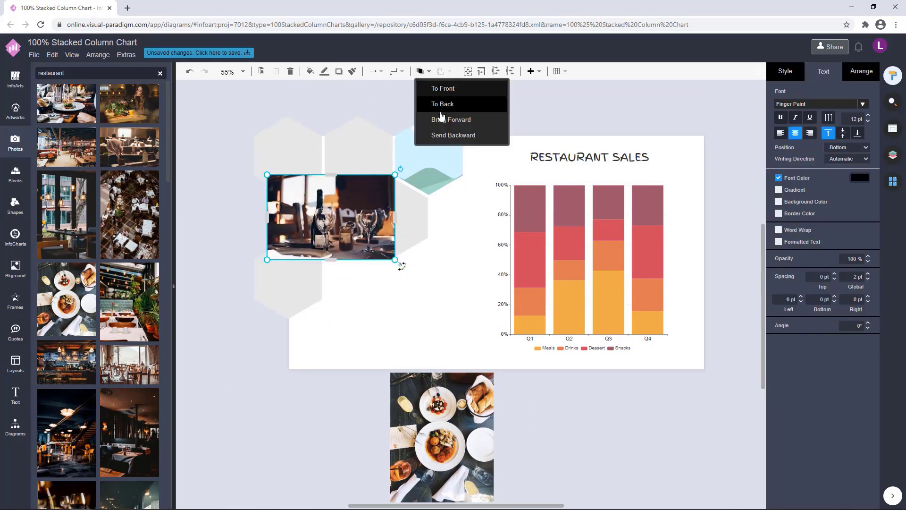
left_click(440, 105)
Try cropping the wine-glass photo to the second row's hexagonal frame twice, undoing each crop.
left_click(356, 262)
left_click(357, 257)
left_click(376, 258)
right_click(335, 224)
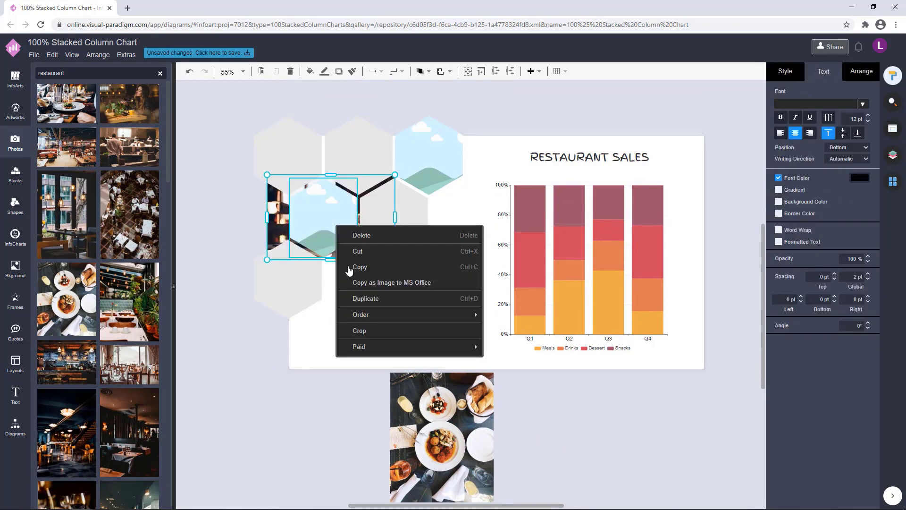
left_click(348, 331)
left_click(324, 347)
key("ctrl+z")
left_click(369, 256)
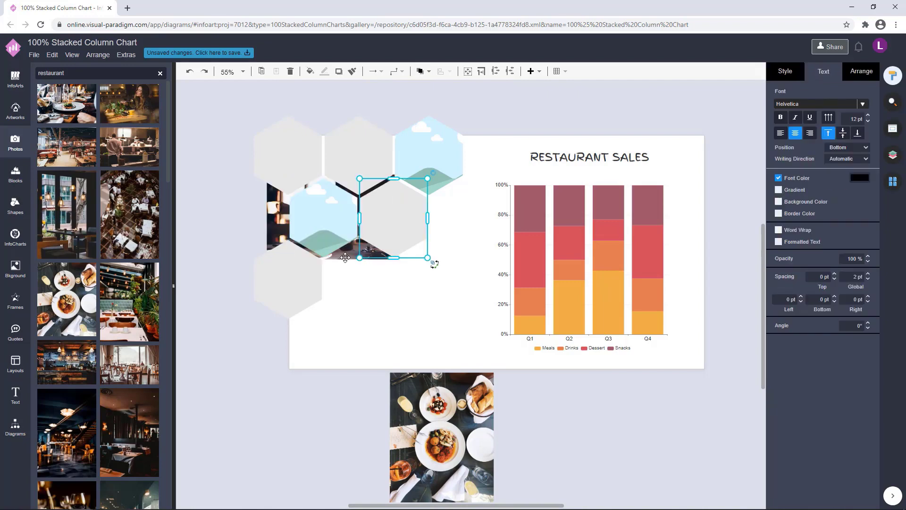
left_click(346, 258)
right_click(335, 223)
left_click(346, 325)
left_click_drag(344, 320, 346, 329)
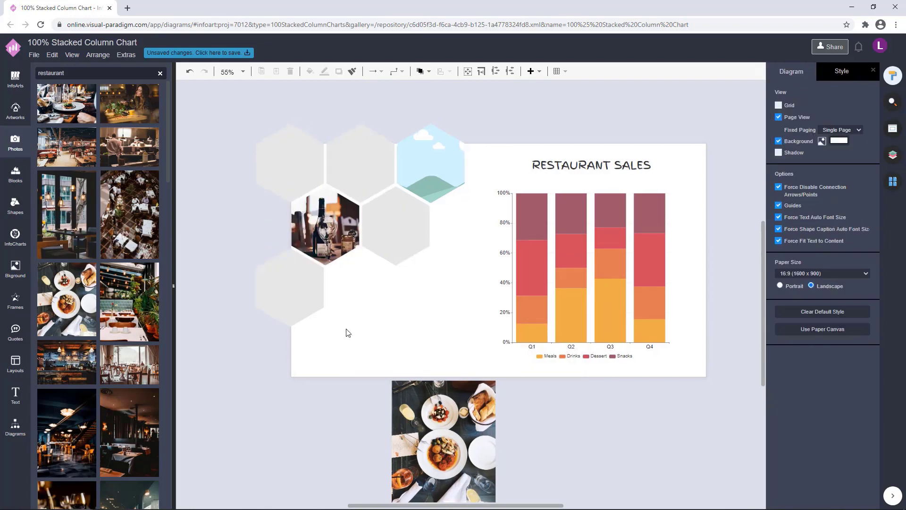
key("ctrl+z")
Select the wine-glass photo with its frame for another crop attempt, then undo that crop.
left_click(355, 261)
left_click(387, 309)
left_click(365, 261)
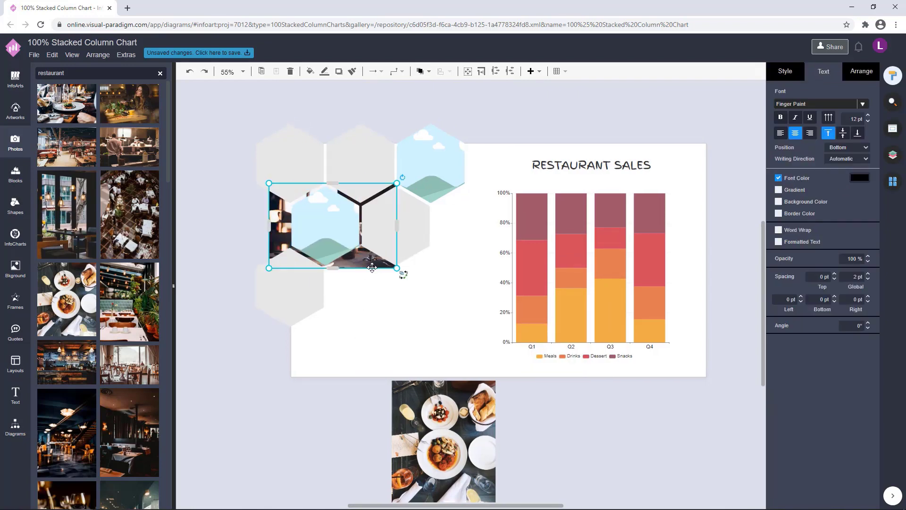
left_click(333, 236, "shift")
right_click(331, 234)
left_click(342, 338)
left_click(326, 342)
key("ctrl+z")
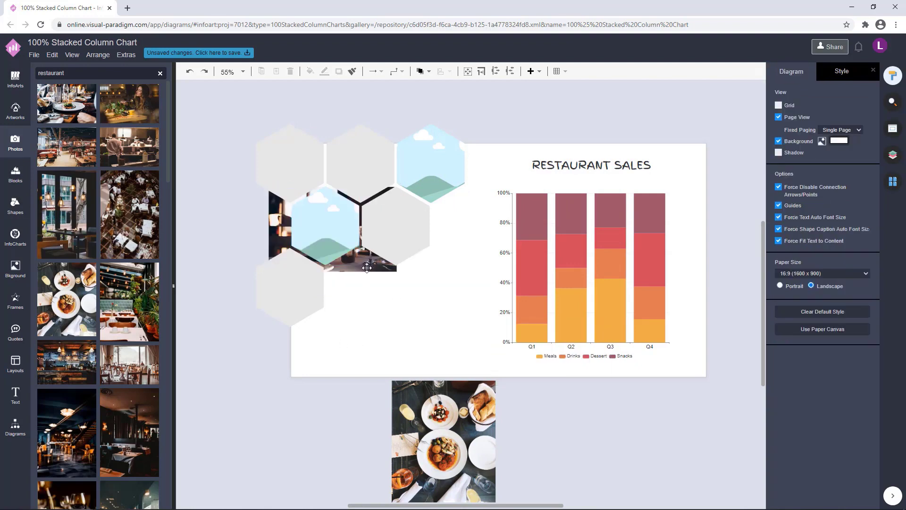
Nudge the wine-glass photo slightly up behind its frame and crop it to the second row's hexagon.
left_click_drag(366, 267, 366, 259)
left_click(337, 243, "shift")
right_click(336, 245)
left_click(343, 344)
key("ctrl+z")
left_click(336, 238, "shift")
right_click(333, 239)
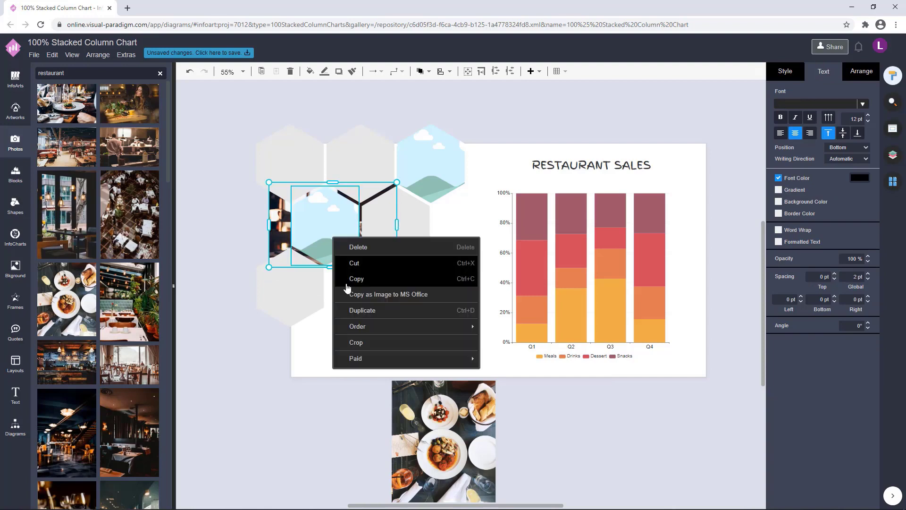
left_click(349, 342)
Move the food-plates photo over the first row's hexagonal frame, send it to the back and shrink it slightly around the frame.
left_click_drag(472, 458, 460, 166)
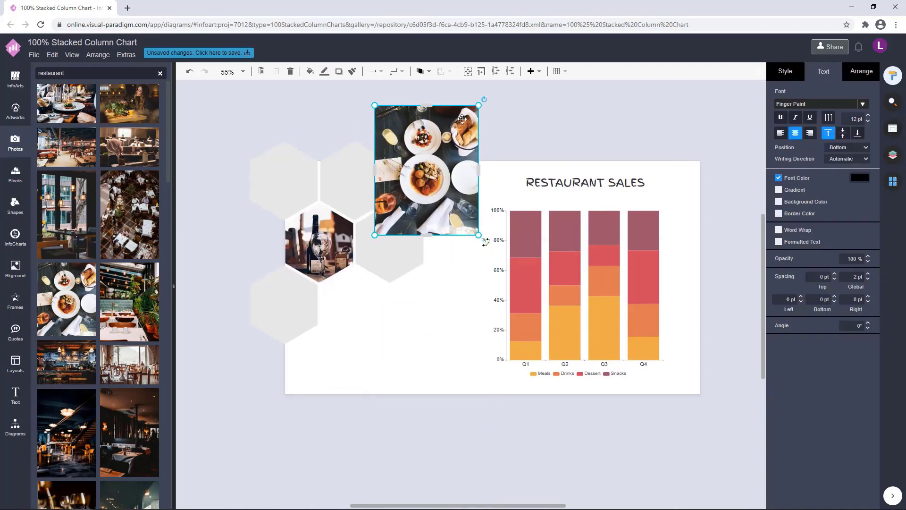
left_click(423, 71)
left_click(441, 103)
left_click_drag(478, 105, 462, 126)
left_click_drag(446, 141, 455, 146)
Try cropping the food-plates photo to the first row's hexagonal frame, then undo the crop.
left_click(420, 75)
left_click(488, 153)
left_click(444, 156)
right_click(452, 136)
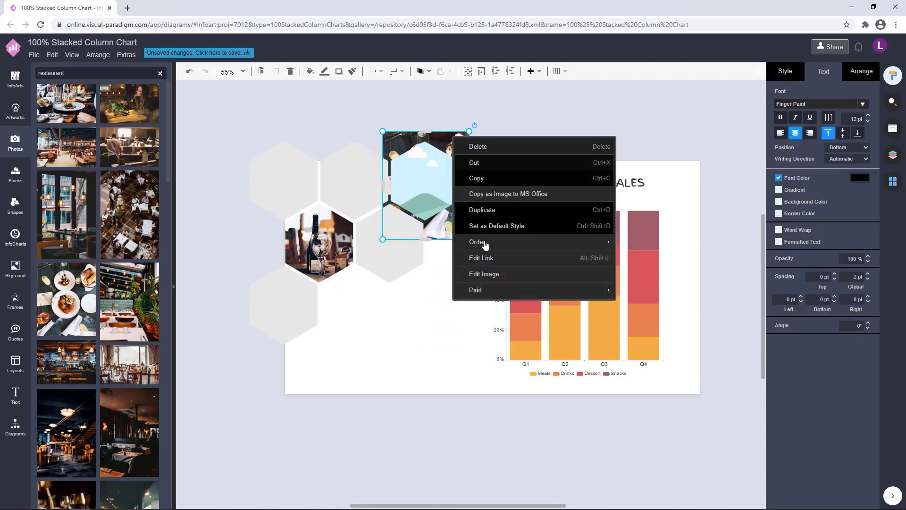
left_click(501, 125)
left_click(437, 170)
left_click(480, 217)
left_click(465, 234)
left_click(440, 163, "shift")
right_click(441, 160)
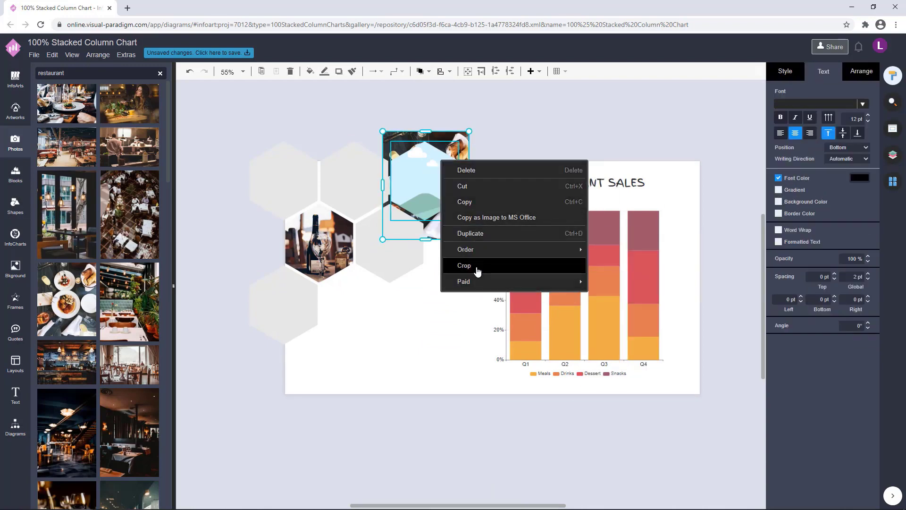
left_click(476, 268)
left_click(415, 325)
key("ctrl+z")
Shift the food-plates photo slightly left behind its frame, test the hexagon crop and undo only the crop.
left_click(447, 121)
left_click_drag(450, 141, 441, 141)
left_click(429, 176, "shift")
right_click(428, 171)
left_click(454, 278)
left_click(424, 315)
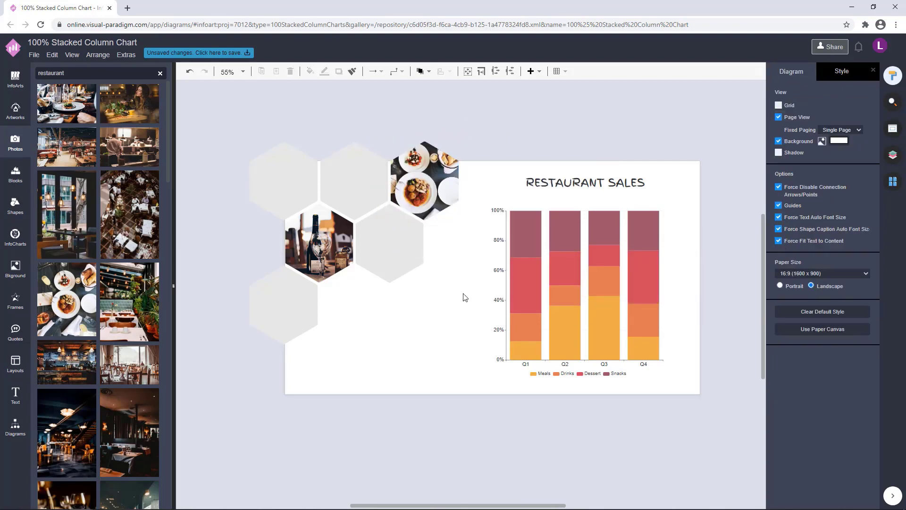
key("ctrl+z")
Crop the shifted food-plates photo to its hexagonal frame once more, then undo that crop.
left_click(442, 138)
left_click(440, 190, "shift")
right_click(441, 191)
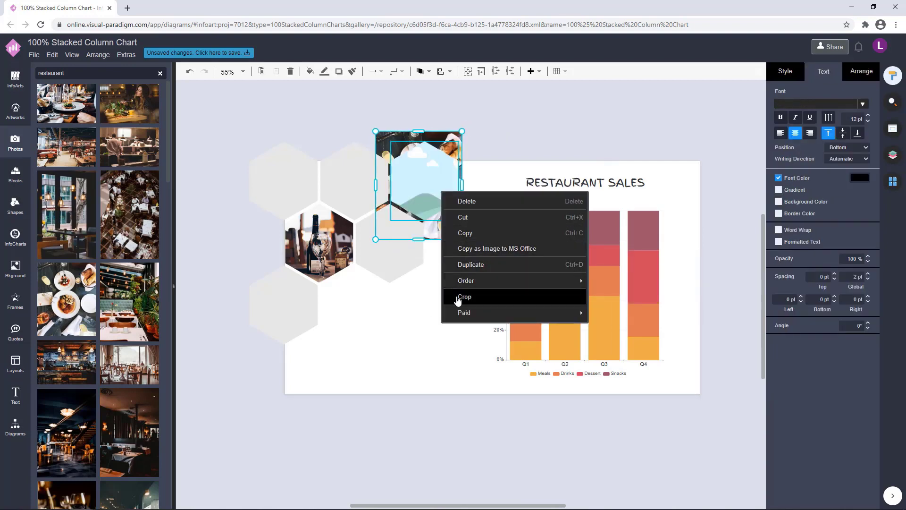
left_click(456, 297)
left_click(439, 311)
key("ctrl+z")
Nudge the food-plates photo slightly down and crop it to the first row's hexagon.
left_click_drag(393, 154, 393, 157)
left_click(420, 188, "shift")
right_click(420, 188)
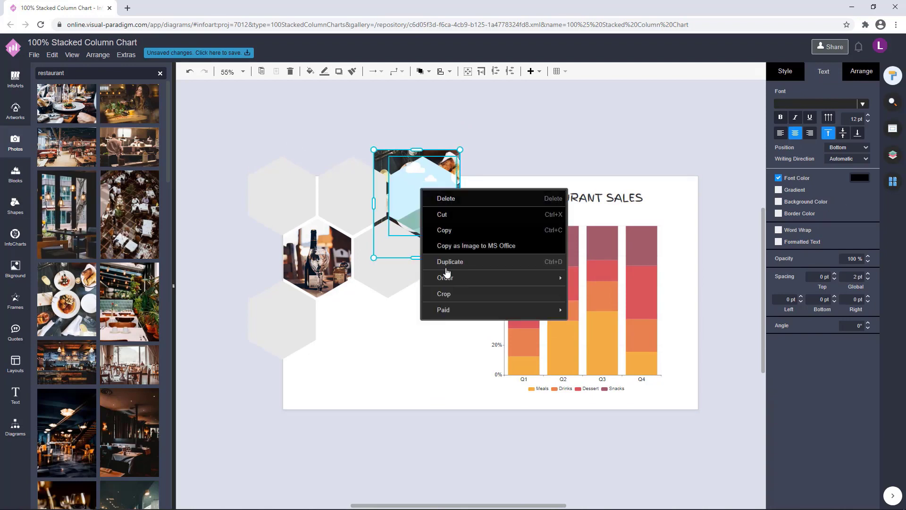
left_click(444, 293)
left_click(426, 315)
left_click_drag(426, 314, 423, 278)
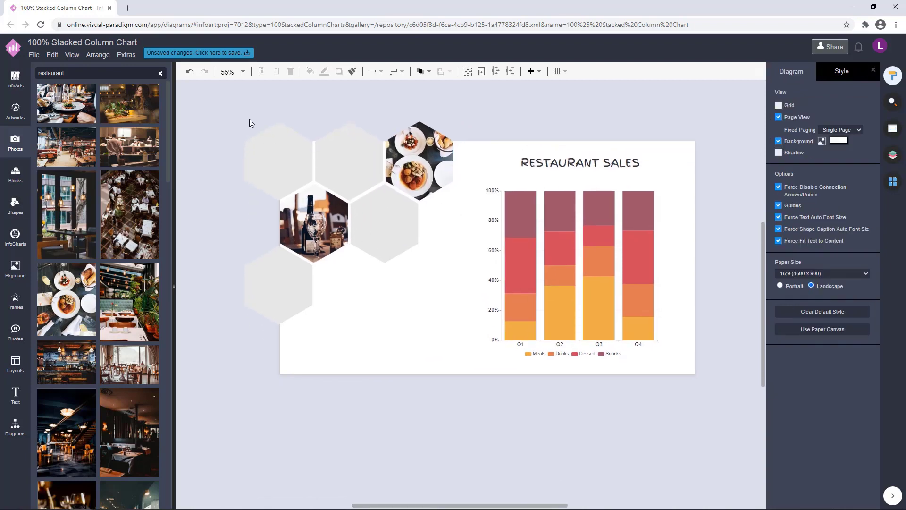
Select the whole honeycomb of hexagons and cropped photos and enlarge it slightly.
left_click_drag(343, 164, 470, 339)
left_click(519, 126)
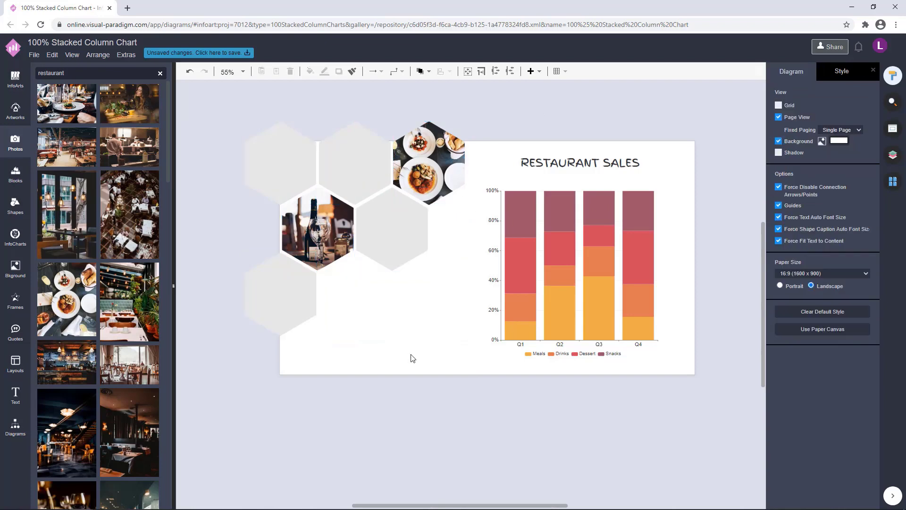
scroll(424, 365, "down", 1)
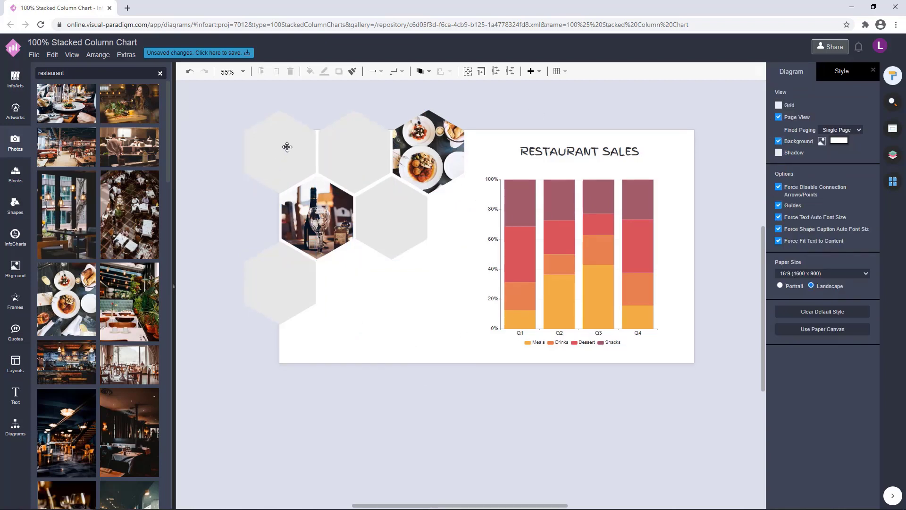
Set the color of the second row's plain hexagon to 333d45.
left_click(404, 220)
left_click(792, 75)
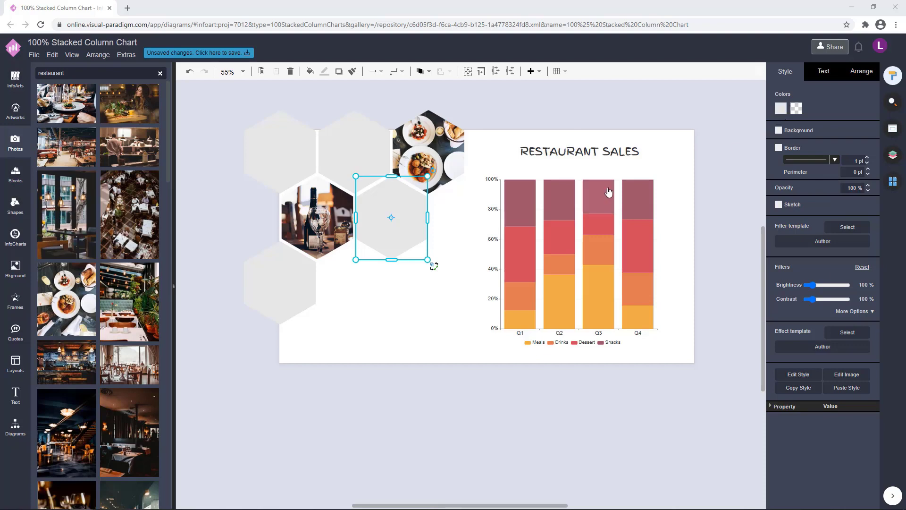
left_click(781, 112)
type("333d45")
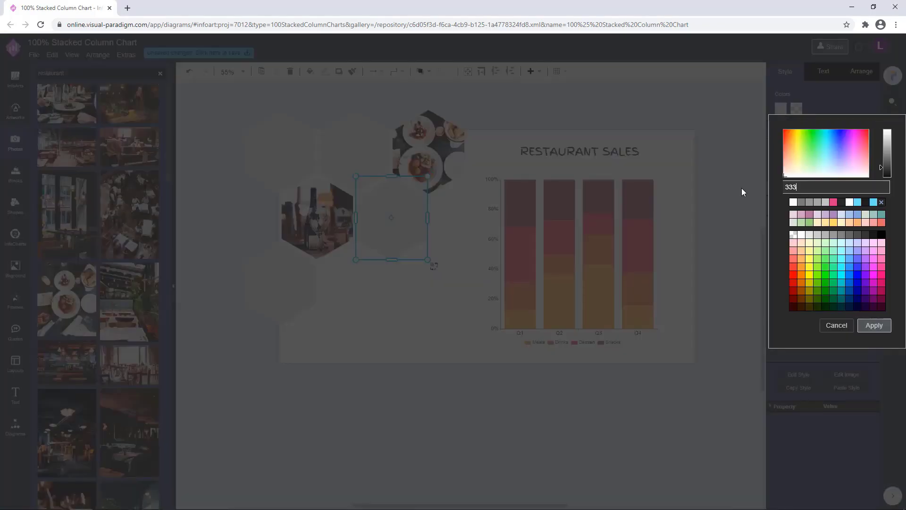
left_click(874, 326)
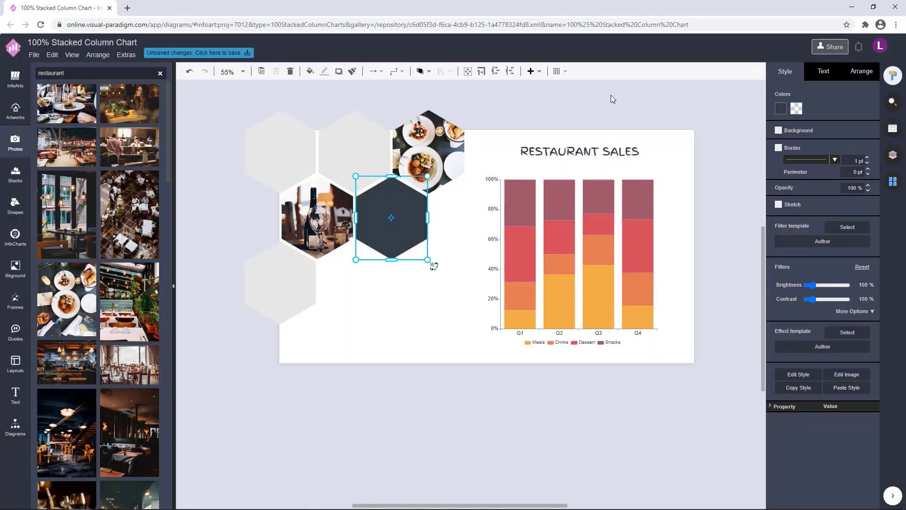
left_click(612, 98)
Set the color of the third row's hexagon to 4d6e7f.
left_click(290, 280)
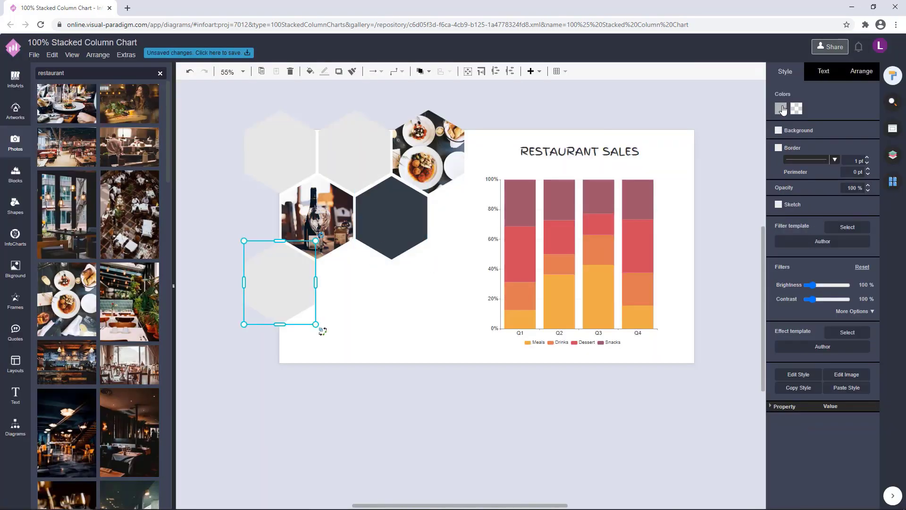
left_click(781, 109)
type("4d6")
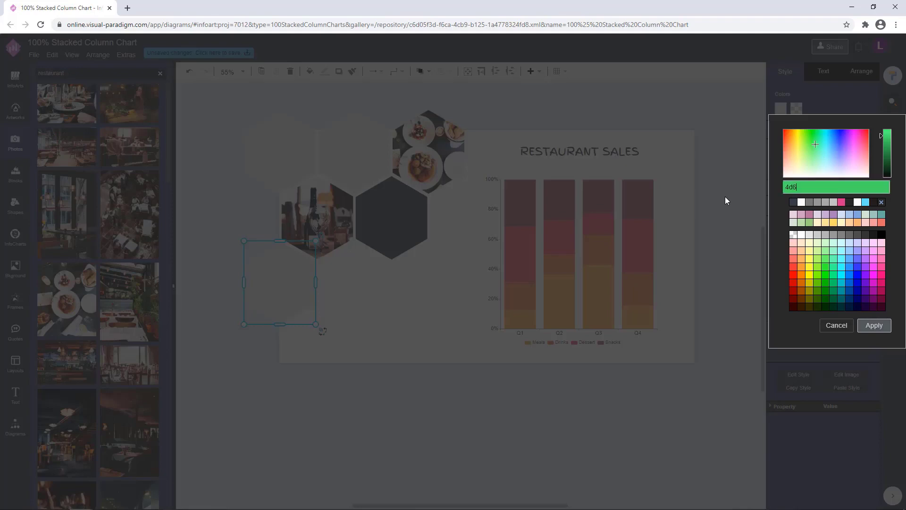
type("e7f")
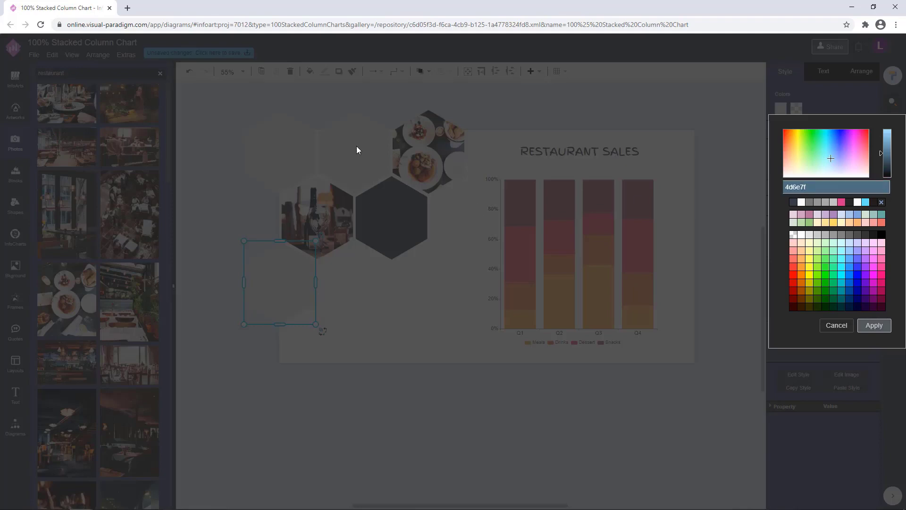
left_click(874, 326)
left_click(626, 112)
Set the color of the middle hexagon in the first row to d5c9bb.
left_click(367, 147)
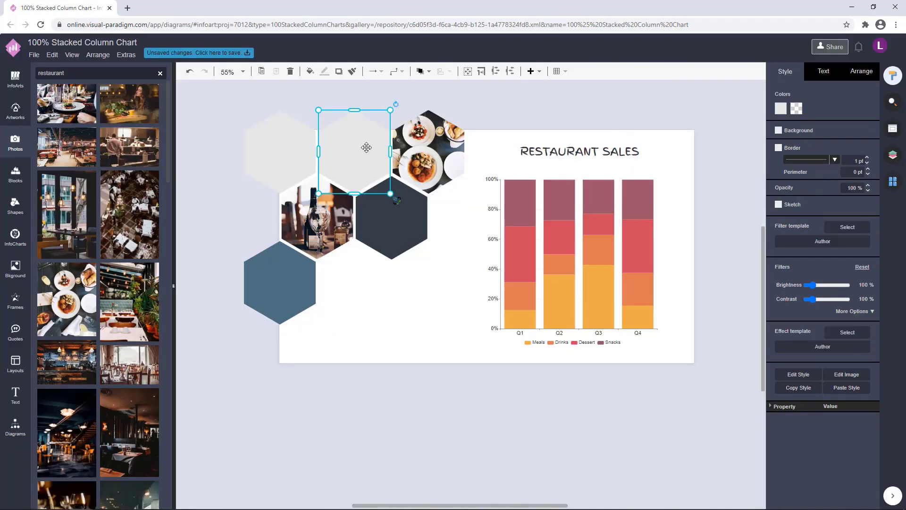
left_click(781, 110)
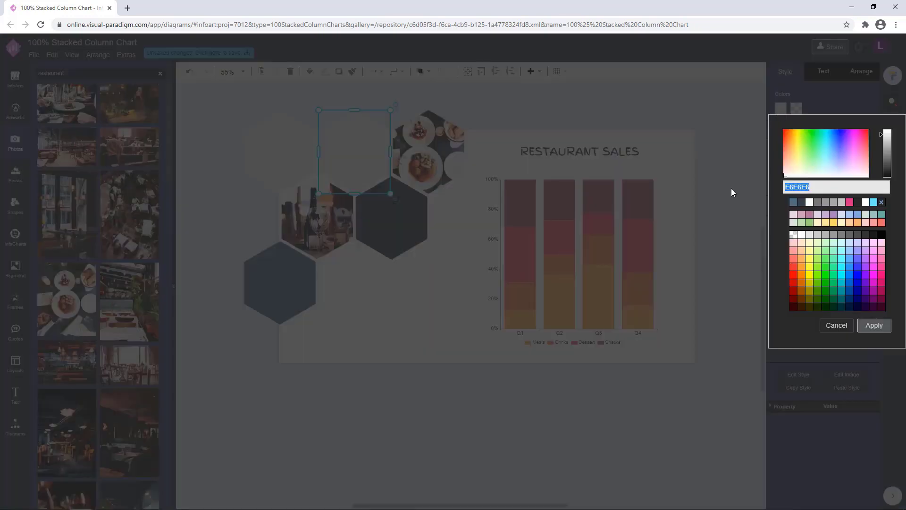
type("d5c9bb")
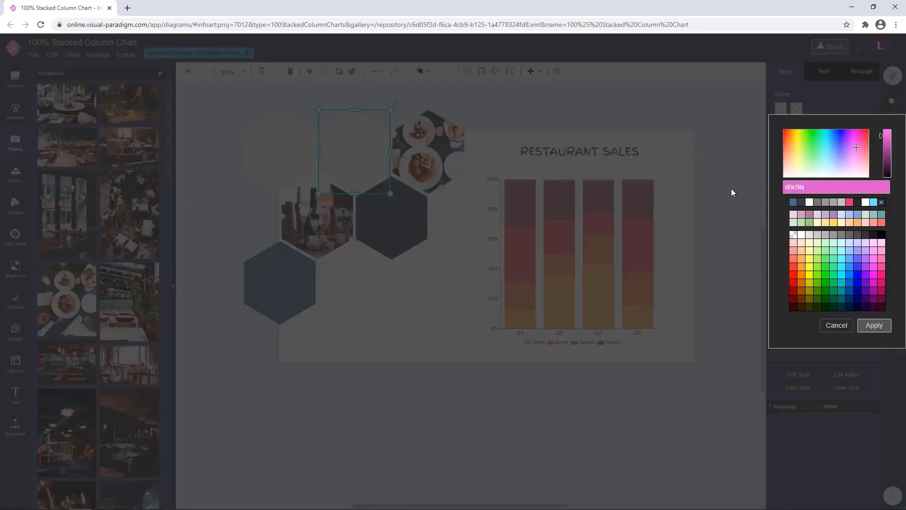
left_click(874, 325)
left_click(229, 204)
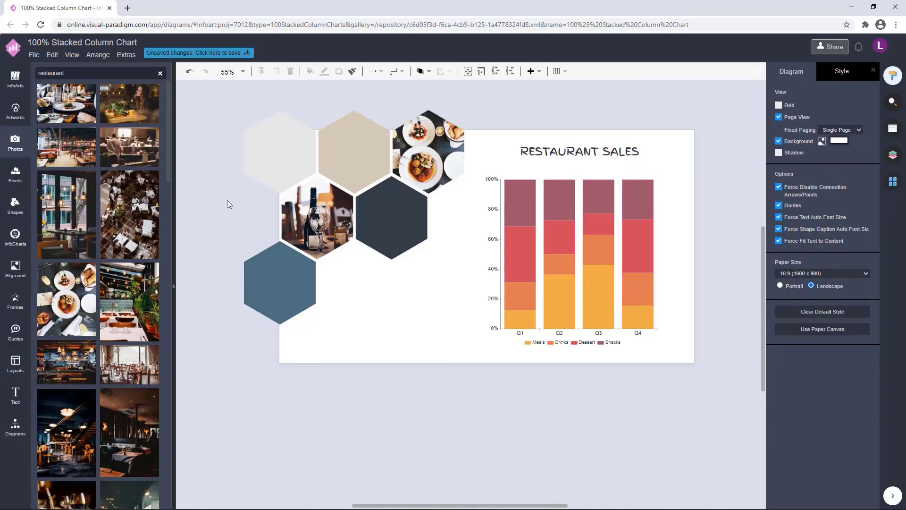
Set the color of the first hexagon in the first row to 7e8d9c.
left_click(276, 143)
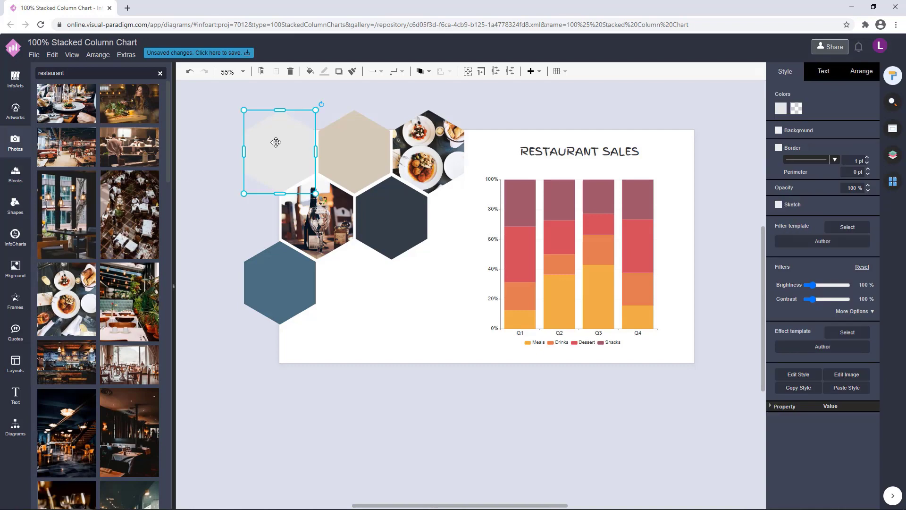
left_click(781, 110)
type("7e8d9c")
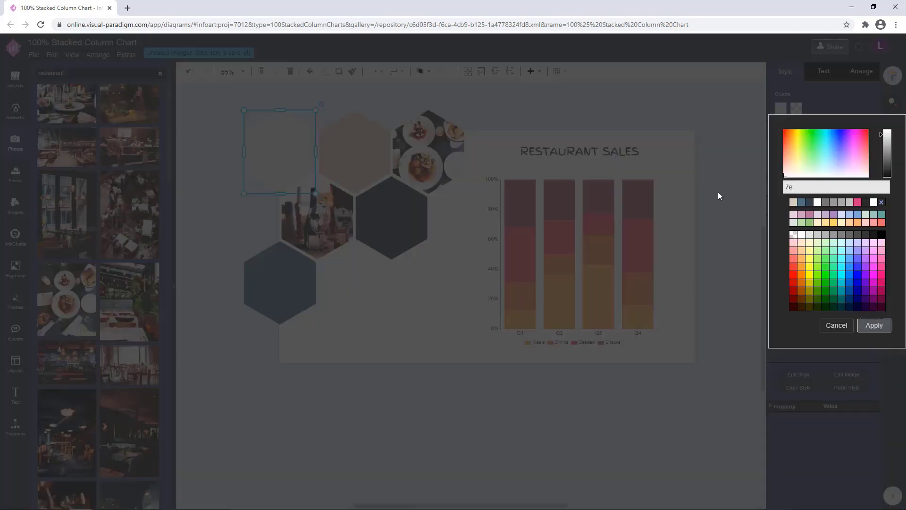
left_click(874, 325)
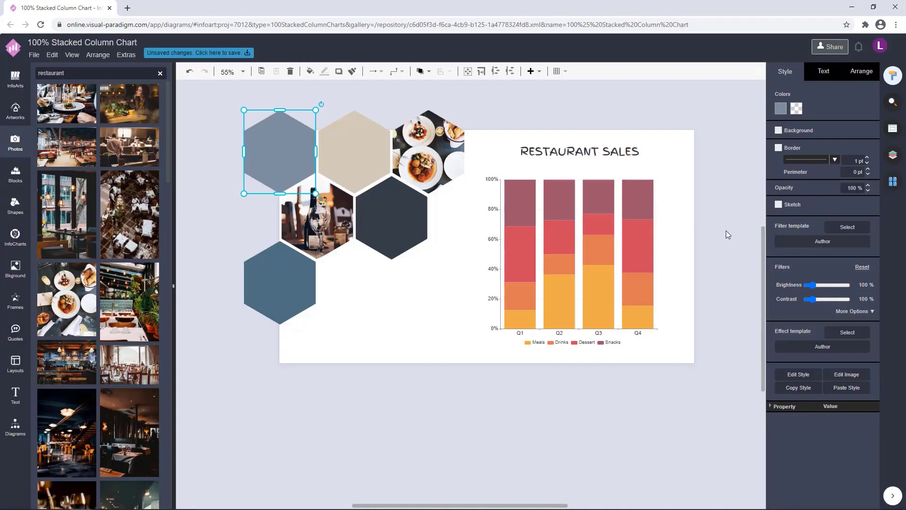
left_click(714, 250)
Change the font color of the RESTAURANT SALES title to a dark slate shade.
scroll(727, 203, "up", 1)
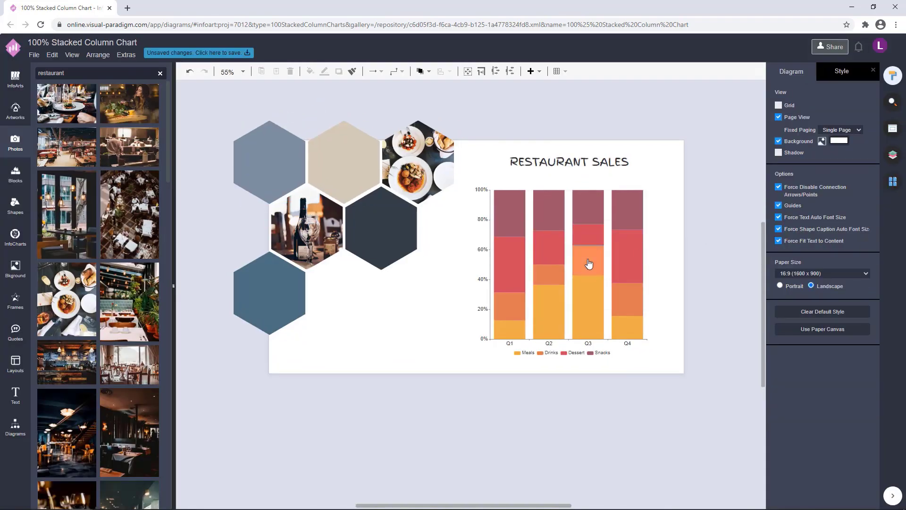
left_click(590, 162)
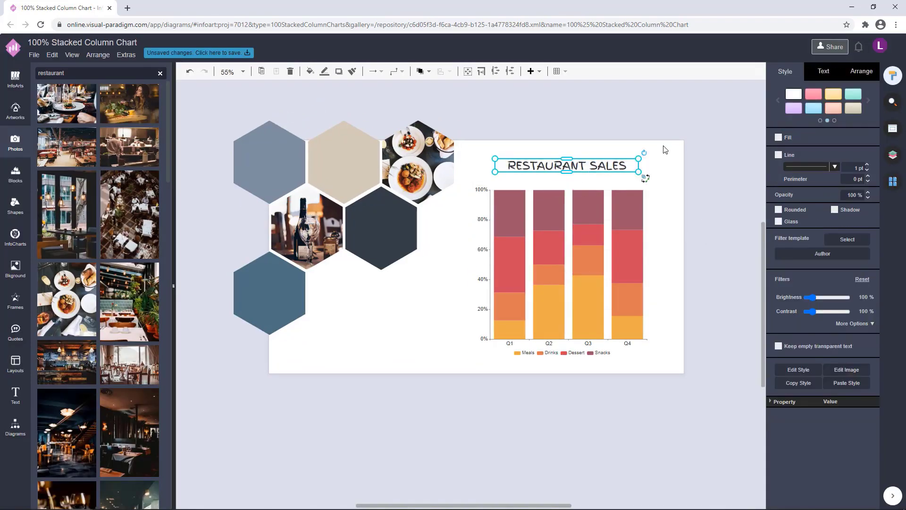
left_click(823, 72)
left_click(859, 178)
left_click(874, 394)
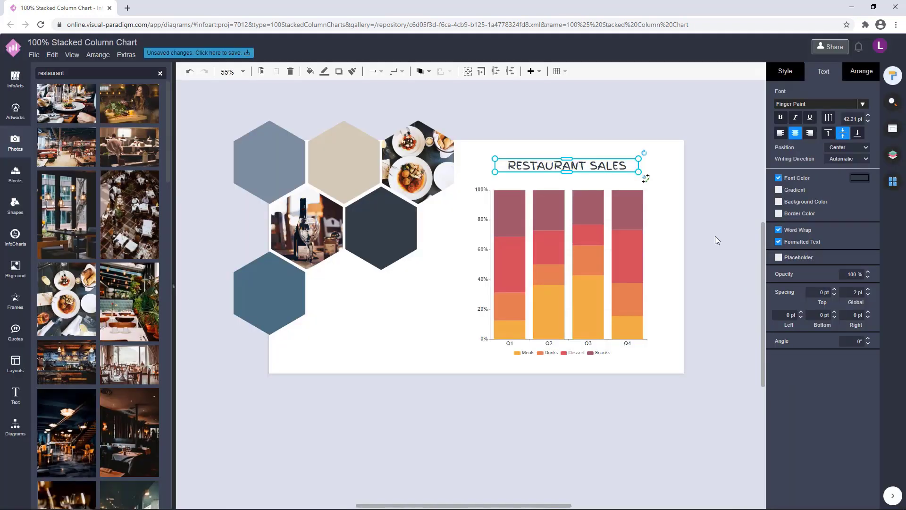
left_click(715, 236)
Try the Cambay font on the RESTAURANT SALES title, then set it to Belgrano.
left_click(629, 166)
left_click(862, 105)
scroll(763, 247, "down", 3)
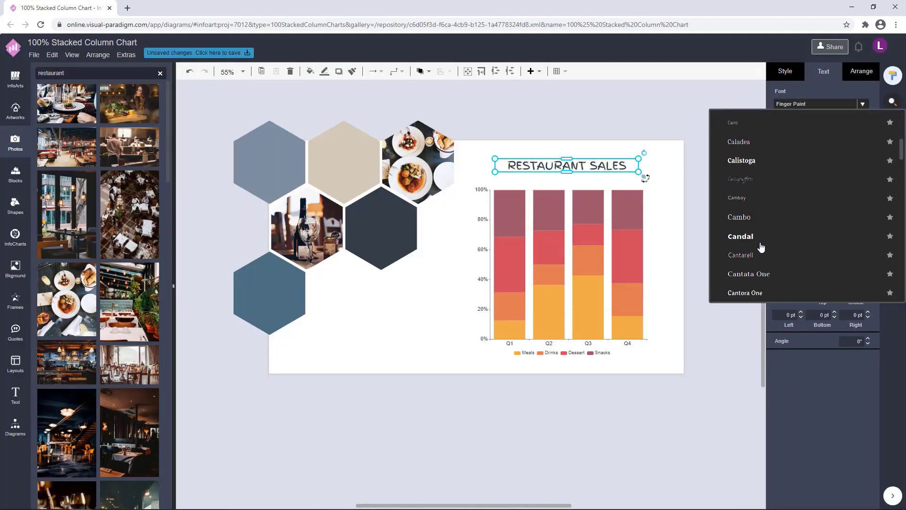
left_click(762, 246)
left_click(863, 105)
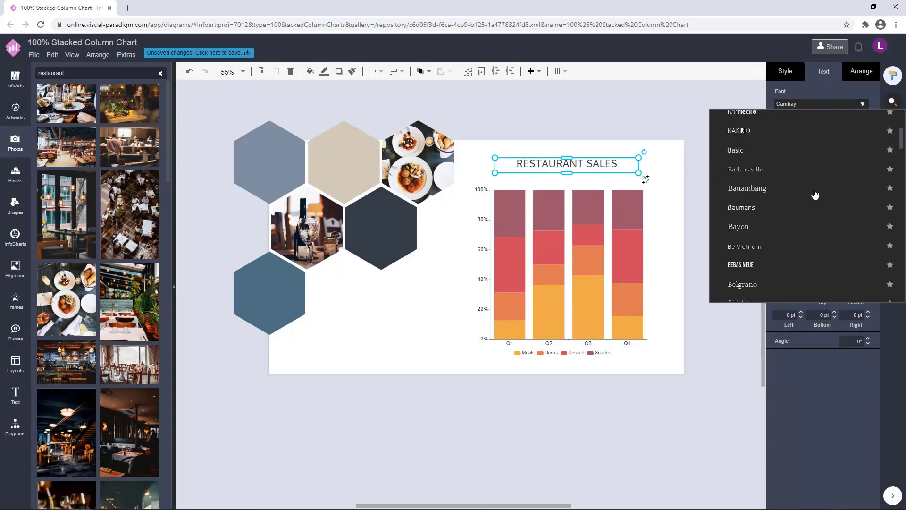
left_click(798, 284)
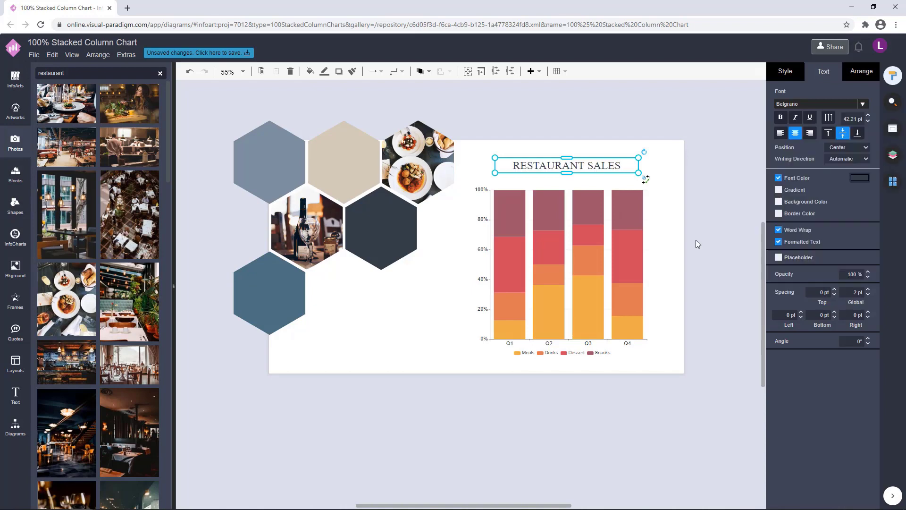
left_click(694, 189)
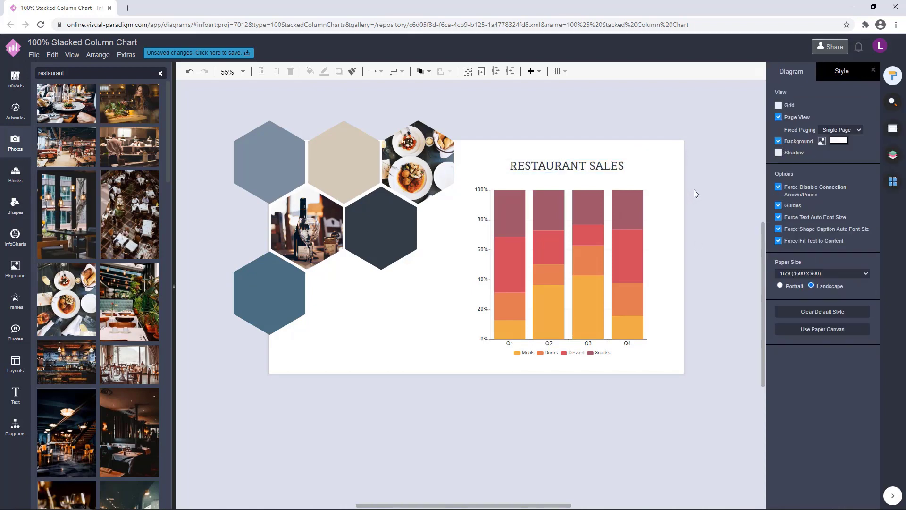
Try the Gabriela font on the RESTAURANT SALES title.
left_click(608, 163)
left_click(867, 103)
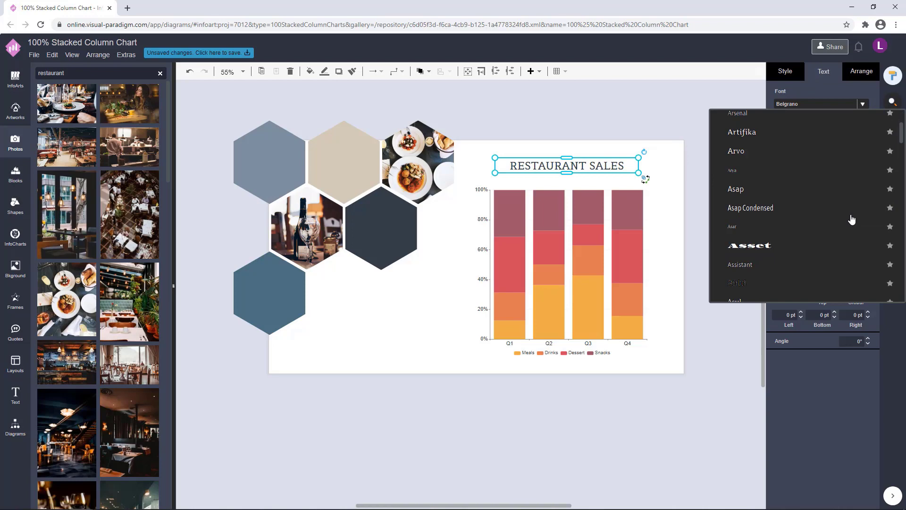
scroll(851, 219, "down", 10)
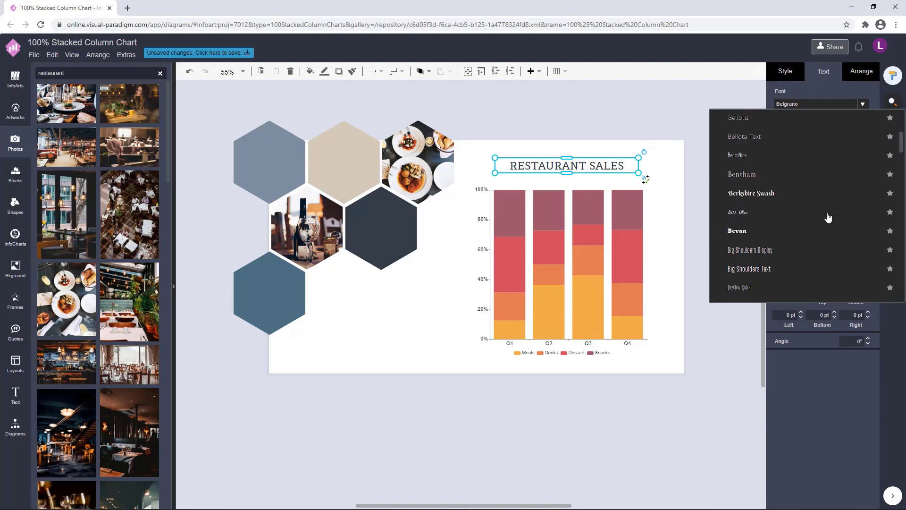
scroll(828, 217, "down", 10)
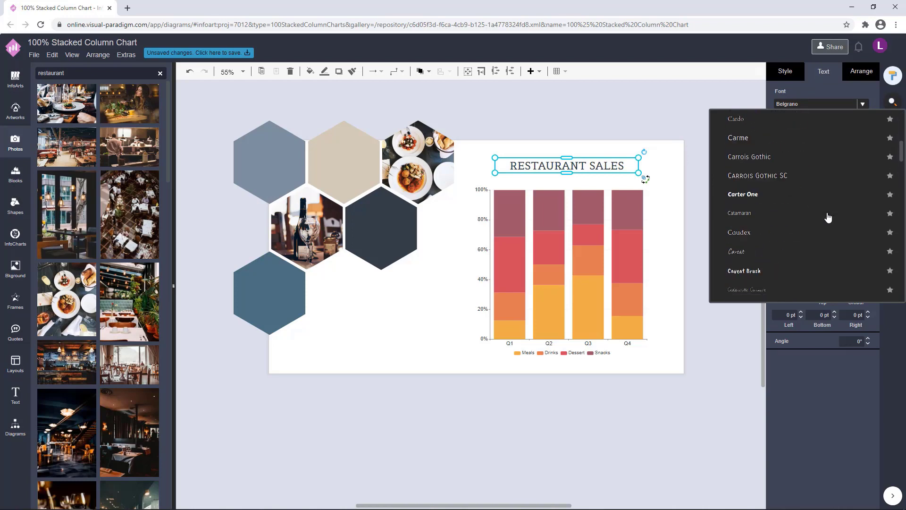
scroll(828, 217, "down", 8)
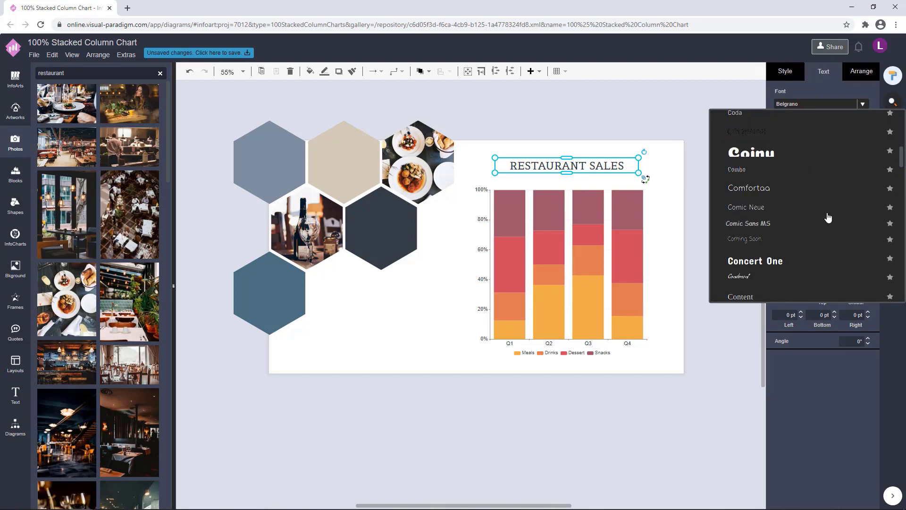
scroll(828, 217, "down", 5)
scroll(828, 217, "down", 3)
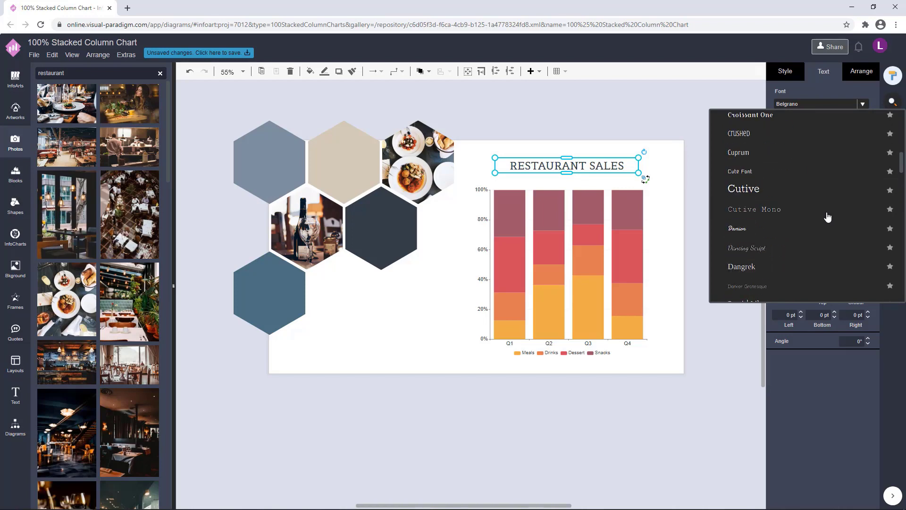
scroll(828, 217, "down", 15)
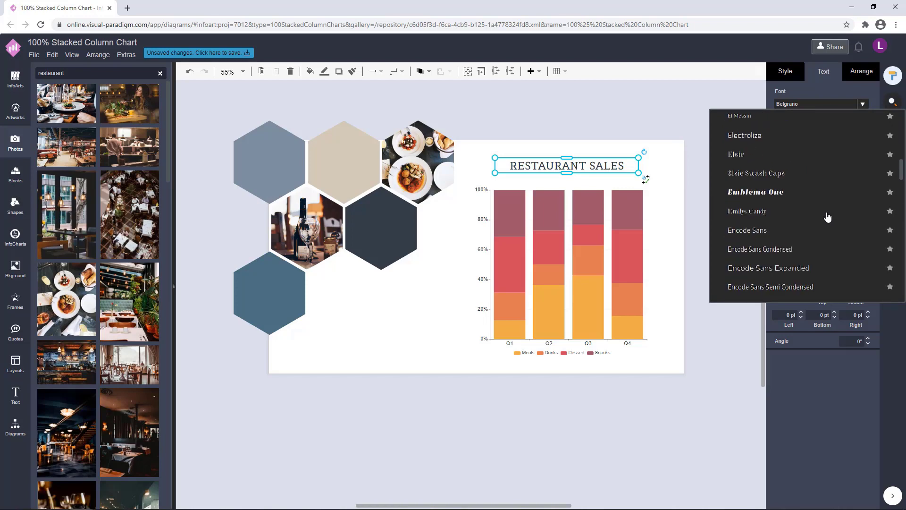
scroll(827, 217, "down", 10)
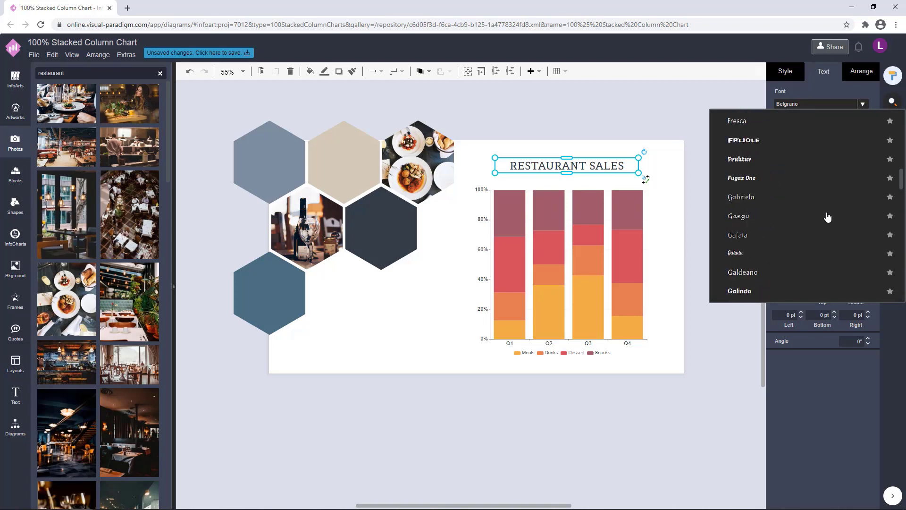
left_click(822, 197)
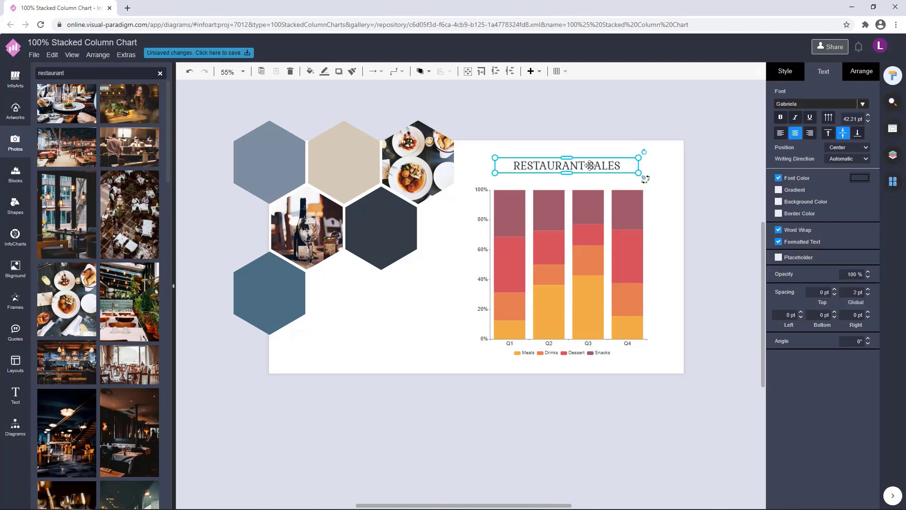
Try the Julius Sans One font on the RESTAURANT SALES title text.
left_click(862, 117)
scroll(803, 196, "down", 20)
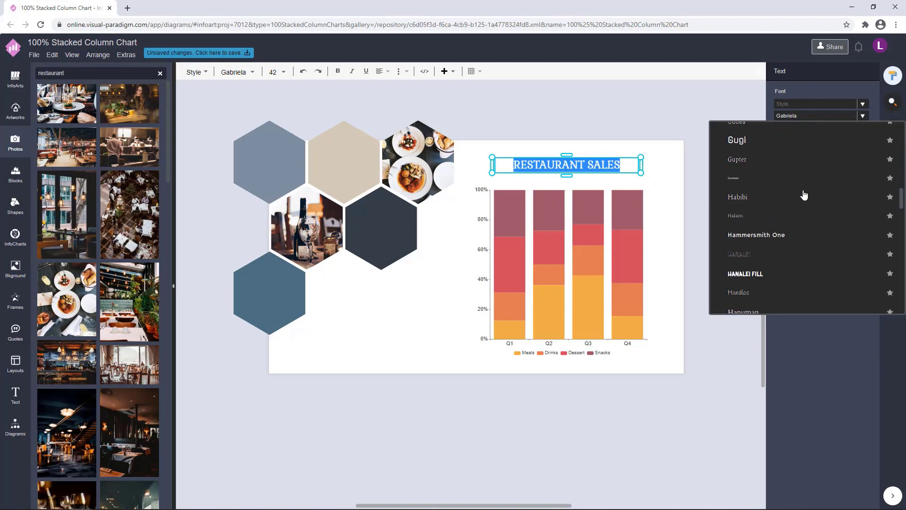
scroll(803, 196, "down", 15)
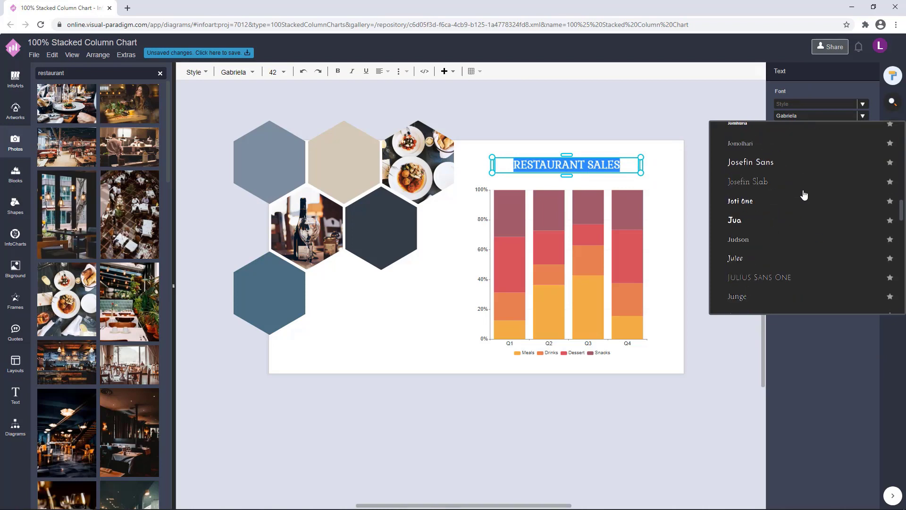
left_click(793, 277)
left_click(703, 191)
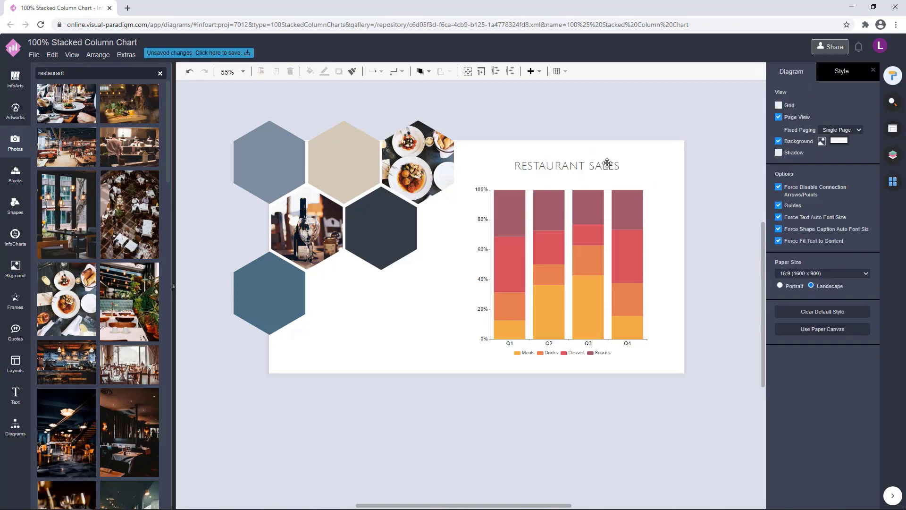
Change the font of the RESTAURANT SALES title to Varela Round.
left_click(607, 164)
left_click(698, 128)
left_click(624, 162)
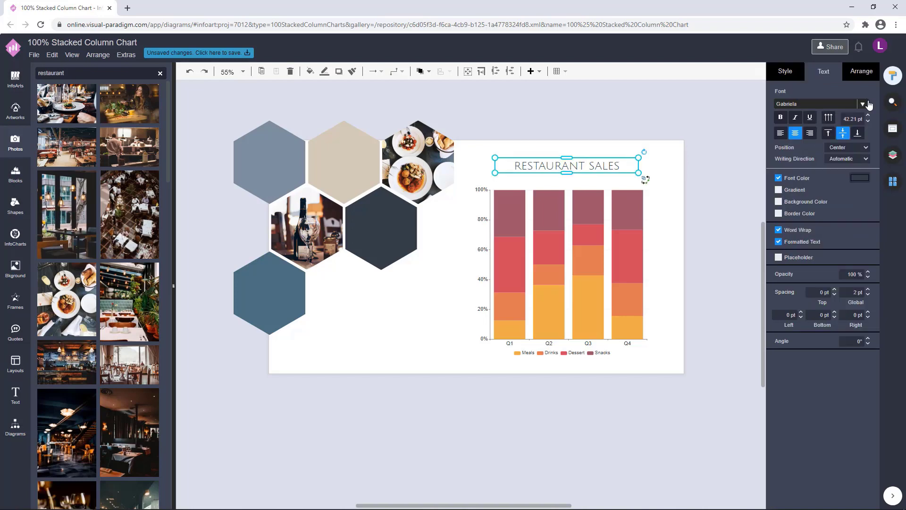
left_click(865, 104)
left_click_drag(902, 122, 901, 254)
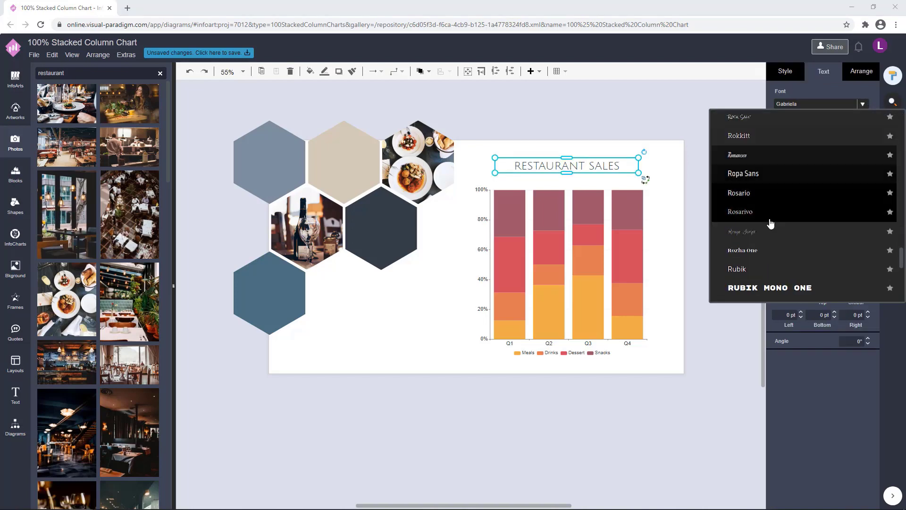
scroll(771, 223, "down", 20)
scroll(798, 203, "down", 8)
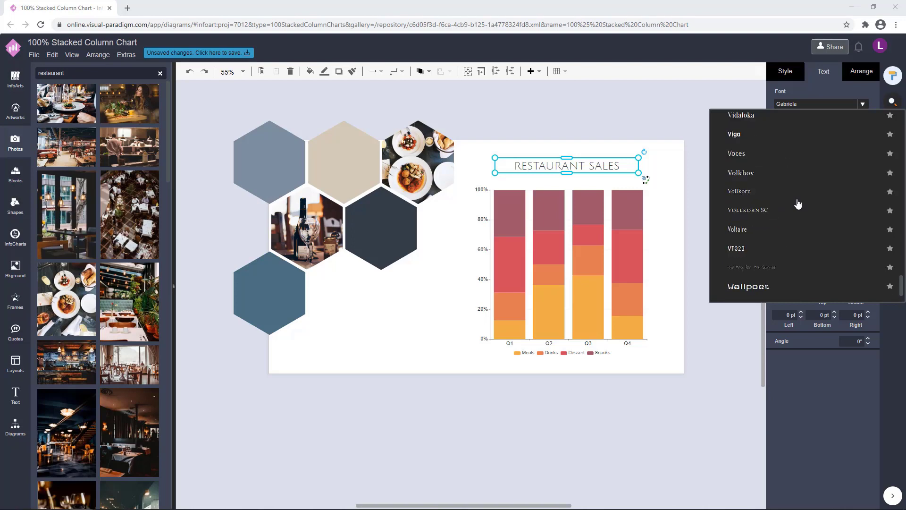
scroll(798, 203, "up", 3)
left_click(800, 193)
left_click(708, 155)
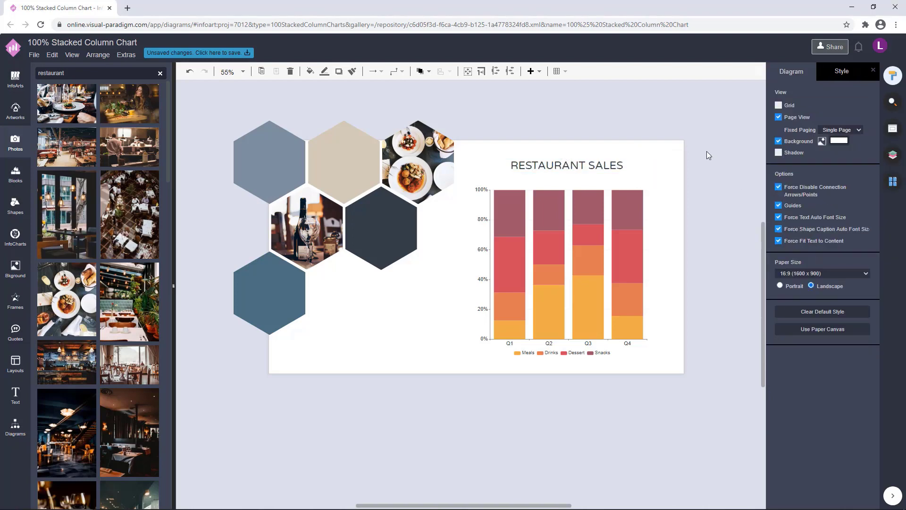
Enlarge the RESTAURANT SALES title above the page and place a copy of it at the page's lower edge below the hexagons.
left_click(619, 165)
left_click_drag(570, 173, 421, 372)
left_click(643, 116)
left_click(682, 129)
left_click(624, 121)
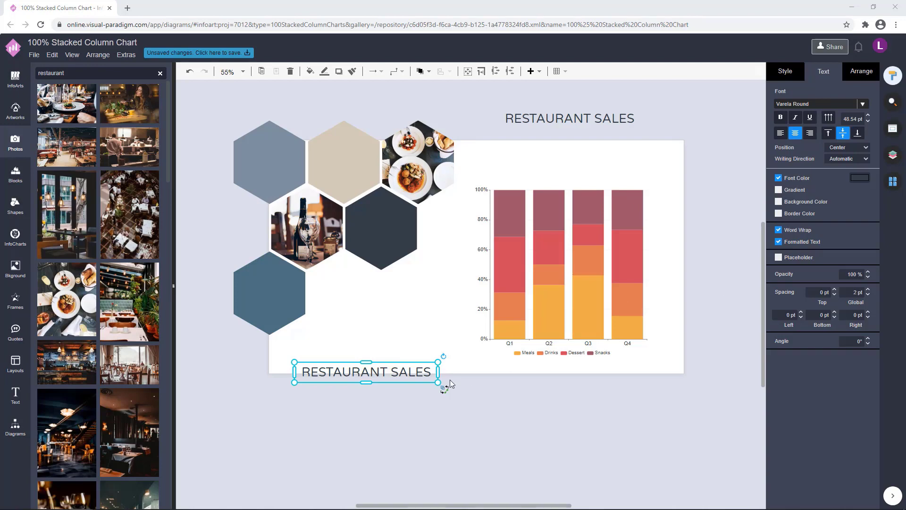
double_click(401, 369)
key("ctrl+v")
key("ctrl+z")
left_click(452, 414)
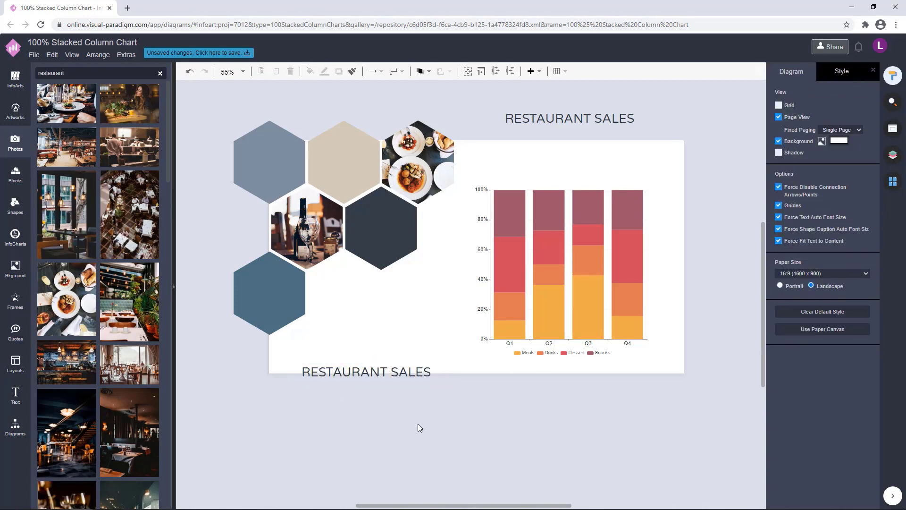
key("ctrl+v")
key("Delete")
Paste the lorem ipsum paragraph text box and position it below the page under the title copy.
left_click(448, 438)
key("ctrl+v")
left_click_drag(542, 450, 397, 399)
double_click(400, 372)
left_click(401, 425)
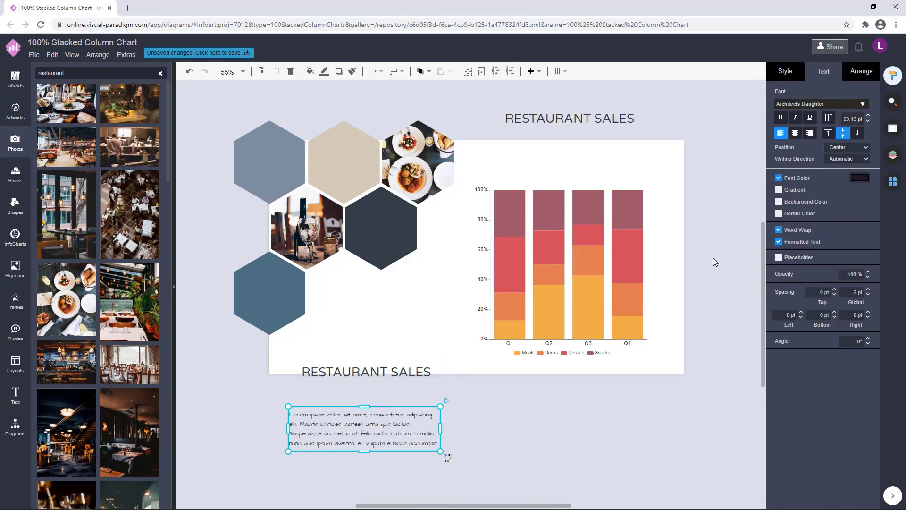
Set the lorem ipsum paragraph's font to Unica One and move it onto the page beside the lowest hexagon.
left_click(869, 105)
scroll(857, 255, "down", 20)
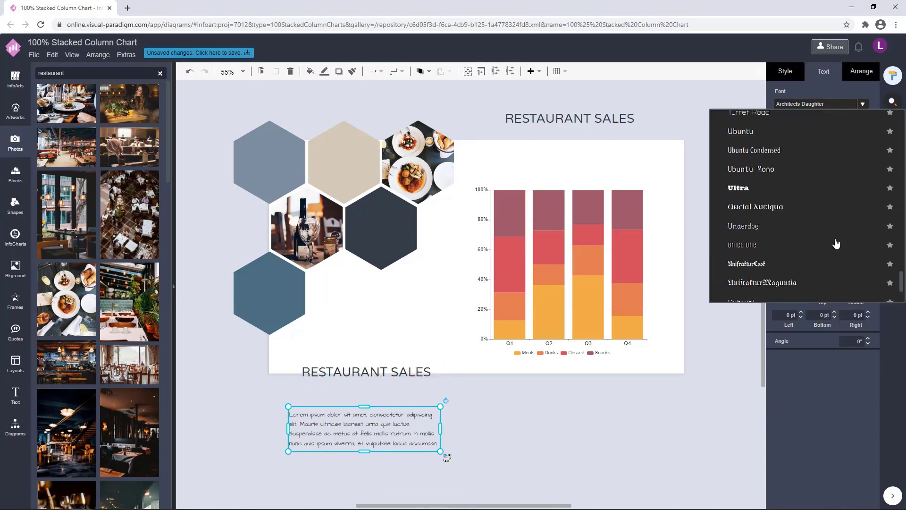
left_click(809, 247)
left_click_drag(412, 426, 442, 323)
Delete the title copy below the hexagons and move the RESTAURANT SALES title back onto the page above the chart.
left_click(413, 378)
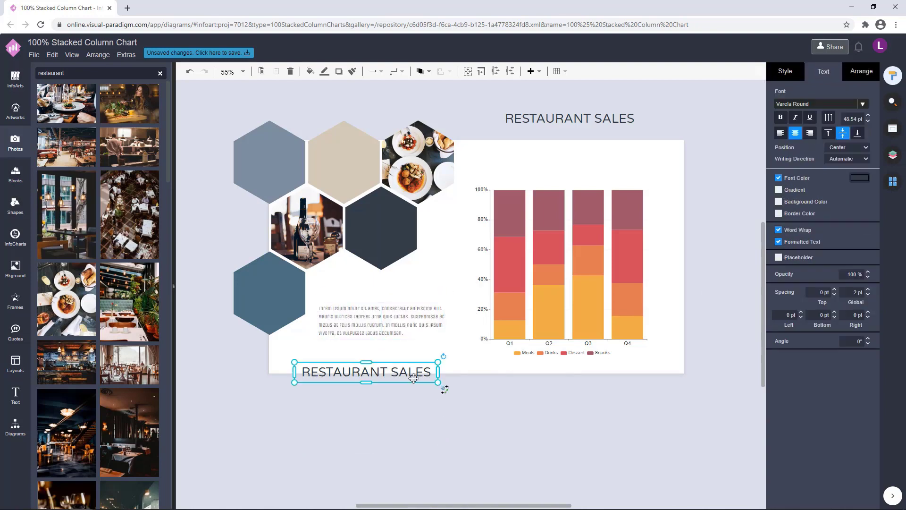
left_click(487, 420)
left_click_drag(633, 119, 627, 160)
left_click(458, 283)
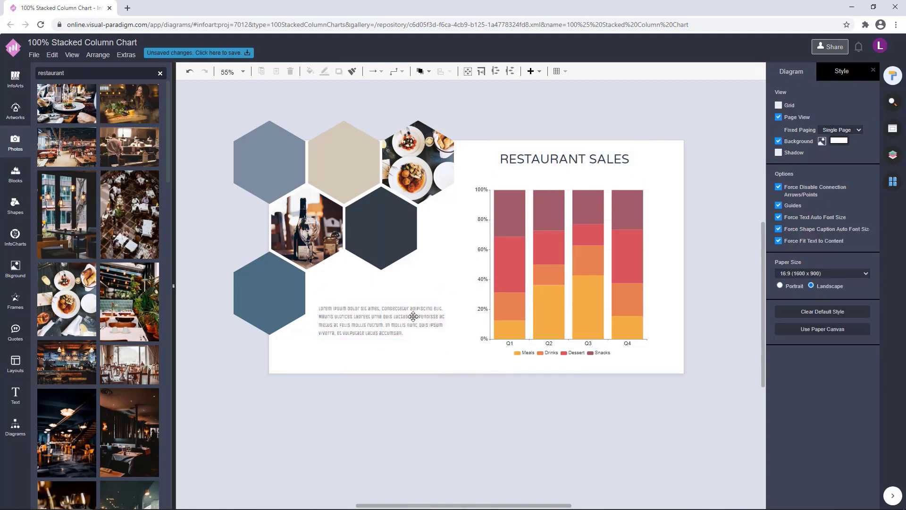
Move the lorem ipsum paragraph lower beside the lowest hexagon and adjust its text box to fit left of the chart.
left_click_drag(413, 315, 411, 332)
left_click_drag(446, 337, 448, 338)
left_click(453, 395)
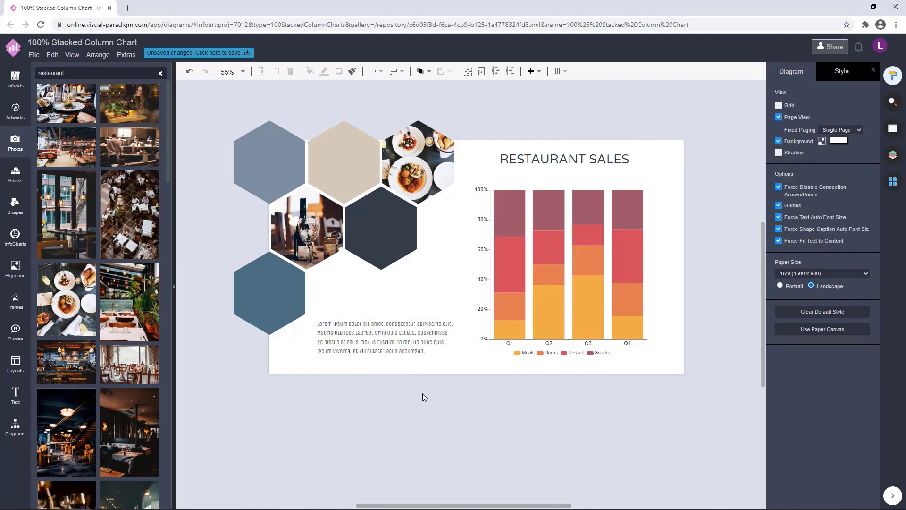
left_click(852, 130)
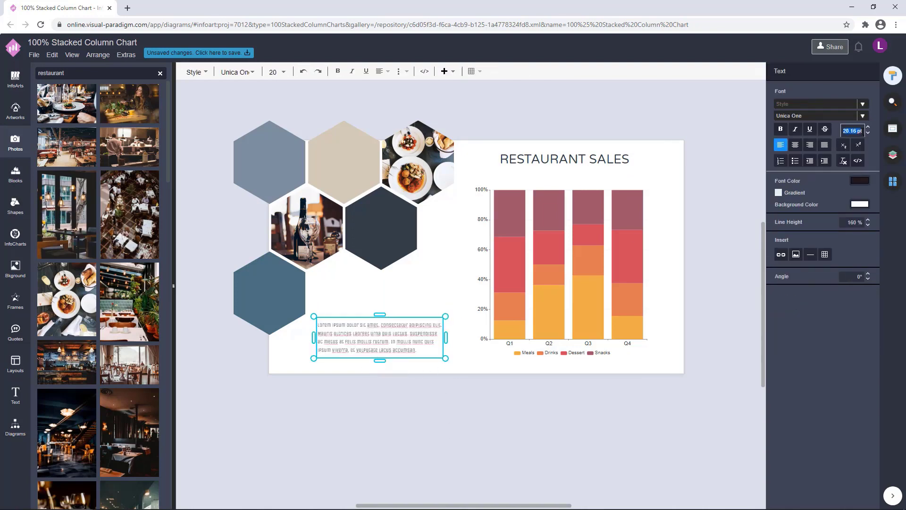
left_click(524, 372)
left_click(410, 334)
left_click_drag(449, 338, 422, 336)
left_click(427, 366)
left_click(460, 307)
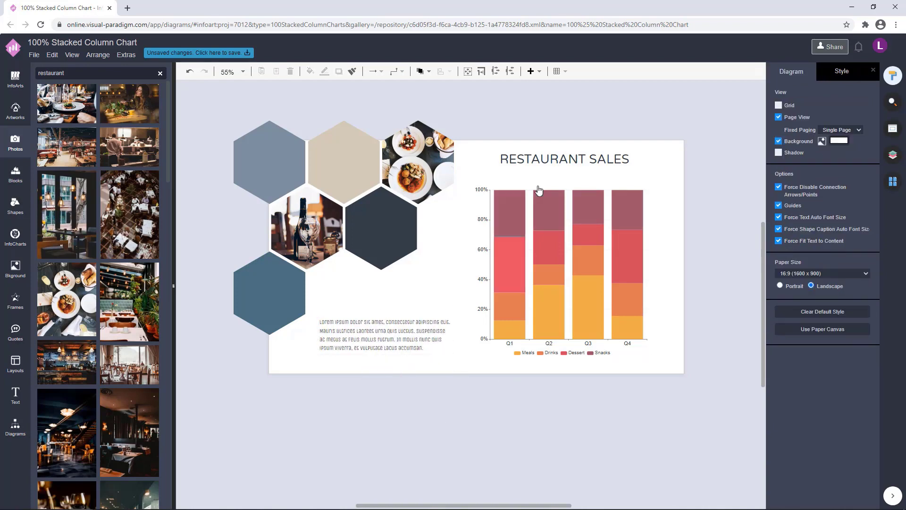
Place a smaller copy of the title above the lorem ipsum paragraph and change its text to LOREM IPSUM LOREM IPSUM.
left_click_drag(585, 156, 420, 307)
double_click(406, 306)
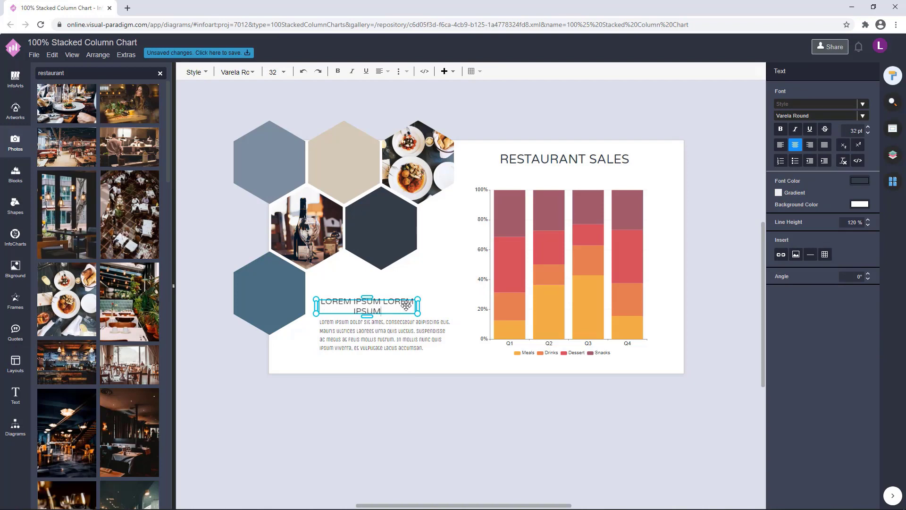
left_click(401, 360)
left_click(388, 308)
left_click(439, 300)
left_click_drag(417, 315, 381, 338)
Align the left edges of the LOREM IPSUM heading and the paragraph below it.
left_click(390, 307)
left_click(425, 386)
left_click(397, 336, "shift")
left_click(862, 74)
left_click(782, 312)
left_click(613, 426)
left_click(409, 309)
left_click(381, 336, "shift")
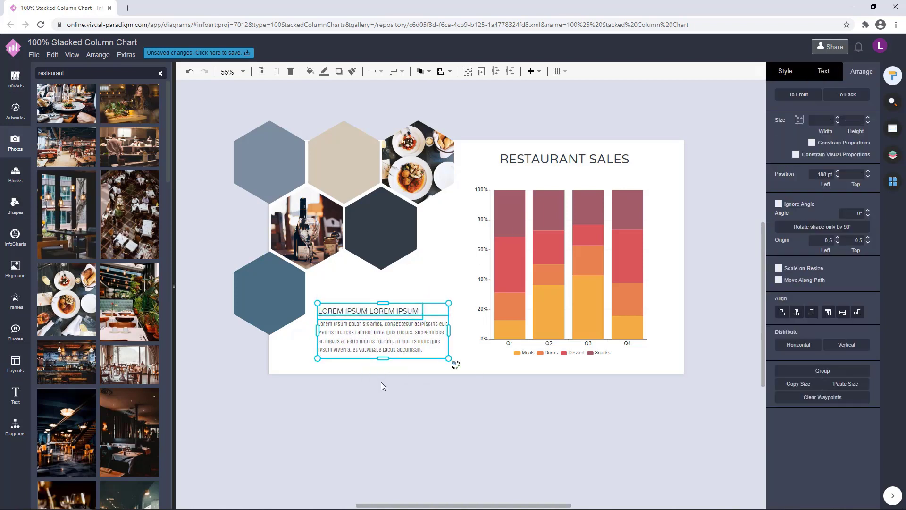
left_click(382, 386)
left_click(372, 316)
left_click(383, 344, "shift")
left_click(417, 396)
Shorten the lorem ipsum paragraph by removing its last sentence so it ends with "felis mollis rutrum.".
scroll(417, 397, "up", 1)
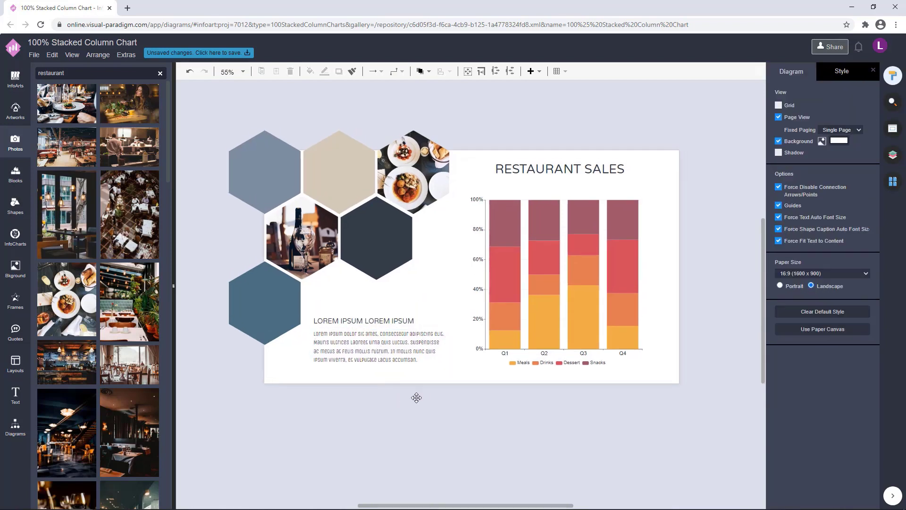
left_click(390, 341)
left_click(387, 360, "shift")
left_click(403, 376)
left_click_drag(387, 360, 444, 363)
double_click(408, 359)
key("BackSpace")
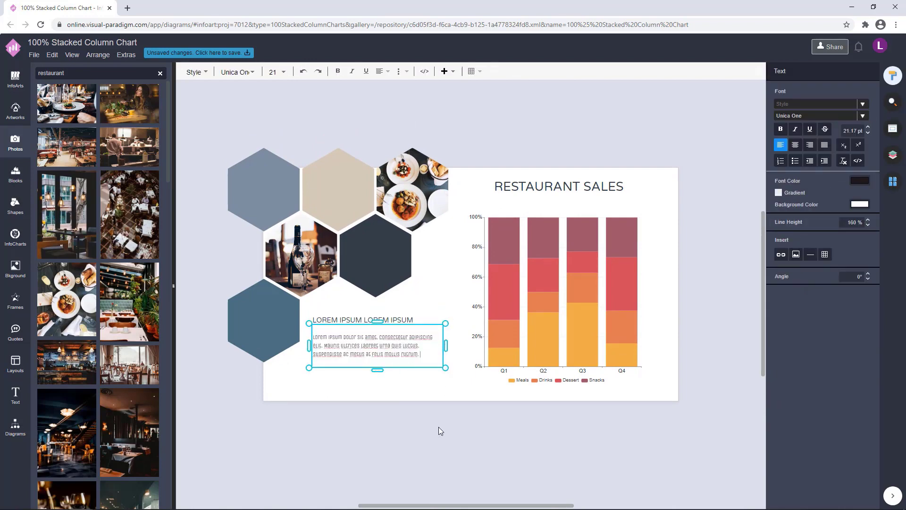
left_click(438, 427)
Add a second copy of the LOREM IPSUM heading and paragraph directly below the first pair.
mouse_move(376, 350)
left_mouse_down()
mouse_move(388, 316)
mouse_move(374, 331)
mouse_move(374, 391)
left_mouse_up()
left_click(376, 384)
left_click(378, 346)
left_click(389, 320, "shift")
left_click(375, 383)
left_click(377, 347)
left_click(352, 407)
left_click(391, 315, "shift")
left_click(423, 366)
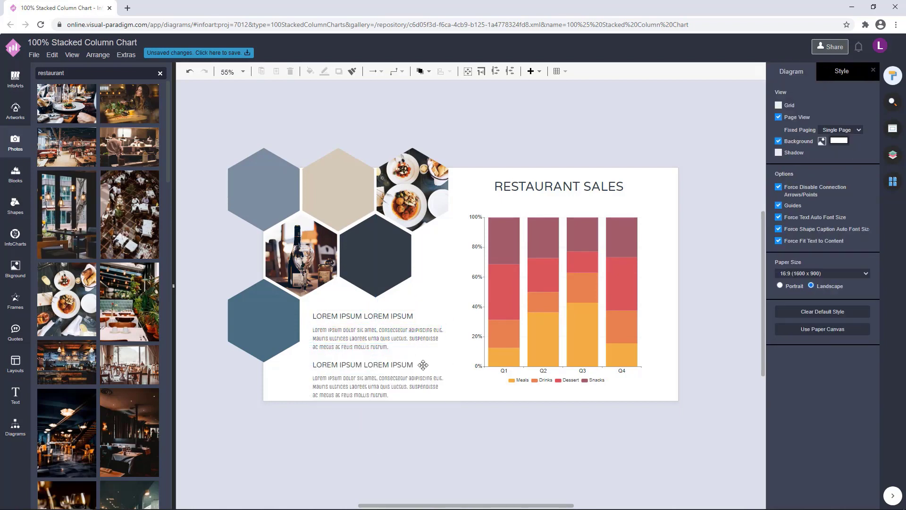
Move the upper heading and paragraph pair up slightly, and shift the lower pair up as well.
left_click(369, 317)
left_click(366, 331, "shift")
left_click_drag(365, 332, 366, 325)
left_click(377, 426)
left_click(370, 365)
left_click(364, 390, "shift")
left_click_drag(364, 390, 364, 386)
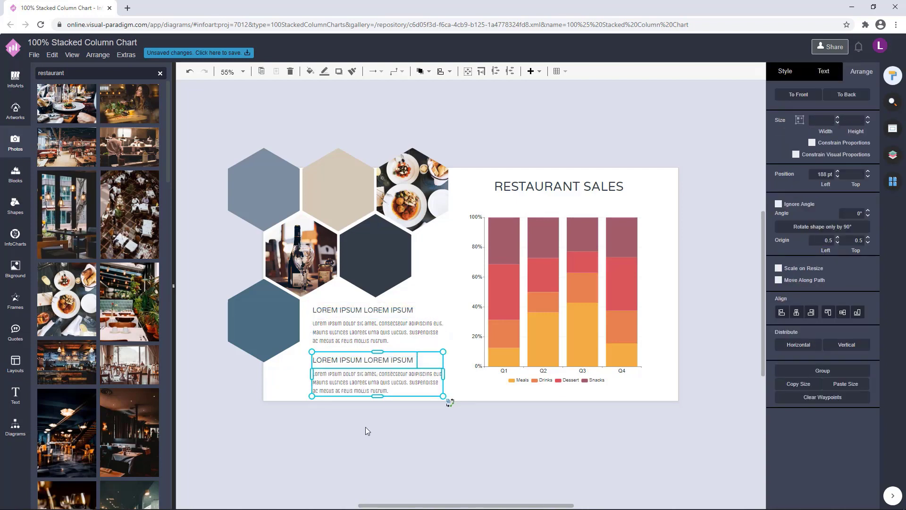
left_click(366, 430)
Scale both heading and paragraph pairs down together, widen their text boxes, and shift them up slightly.
left_click(384, 310)
left_click(386, 336, "shift")
left_click(388, 360, "shift")
left_click(389, 382, "shift")
left_click_drag(443, 302, 431, 311)
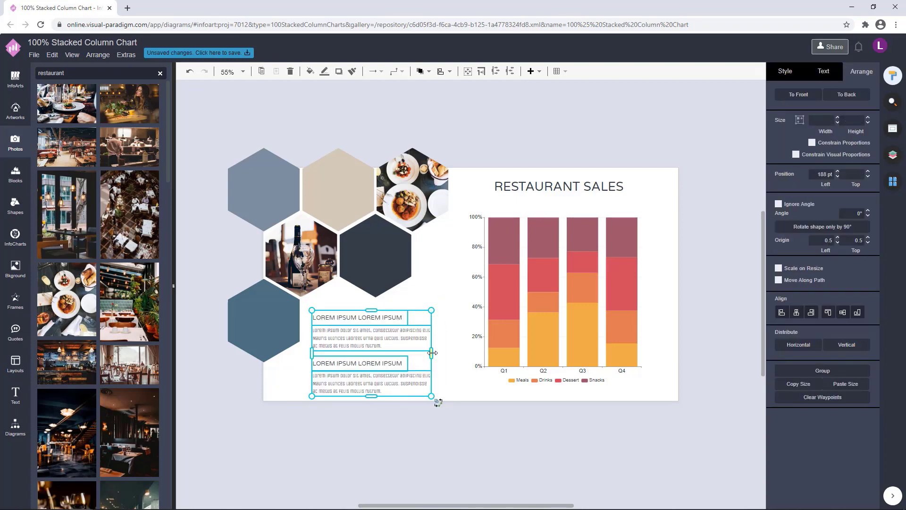
left_click_drag(432, 353, 450, 353)
left_click_drag(381, 343, 381, 337)
left_click(384, 420)
Narrow both headings and paragraphs together so their text wraps further from the chart.
left_click(402, 315)
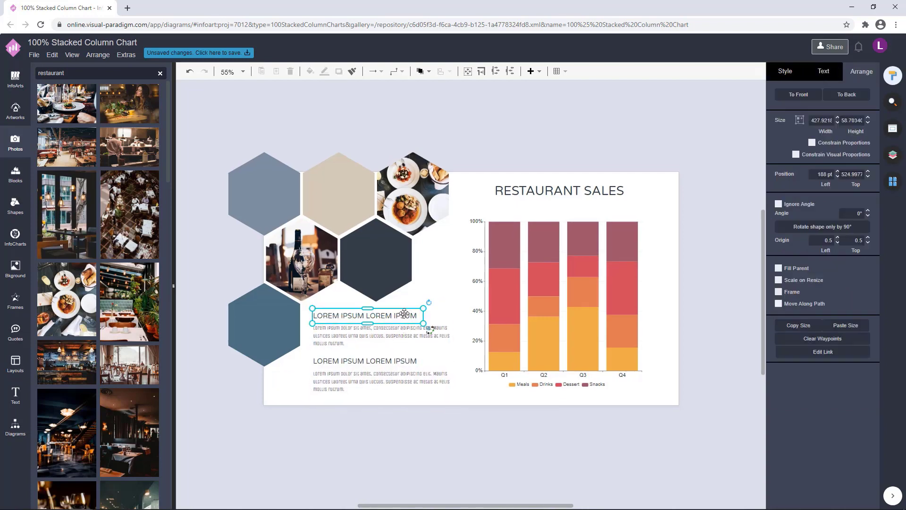
left_click(400, 336, "shift")
left_click(396, 364, "shift")
left_click(396, 380, "shift")
left_click_drag(451, 350, 441, 352)
left_click_drag(455, 441, 448, 422)
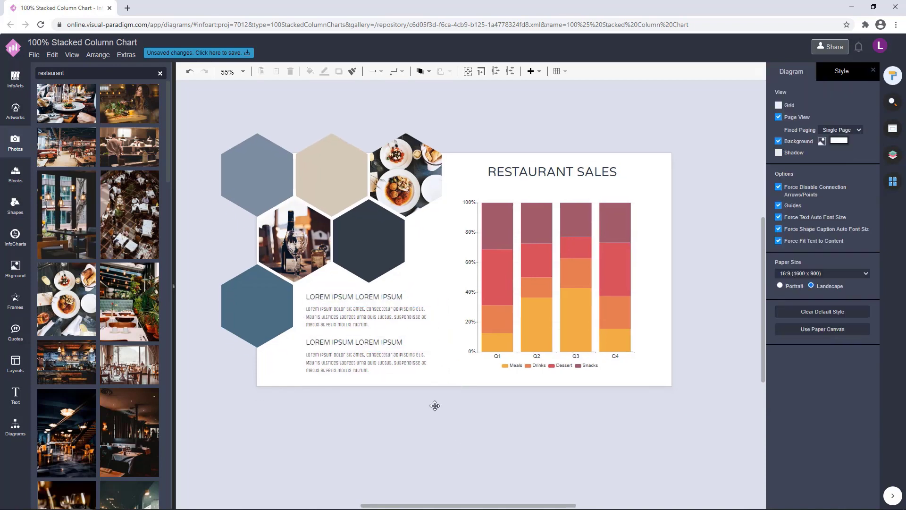
Undo the latest text edits back to before the second heading and paragraph pair was added and the text boxes were resized.
scroll(433, 399, "up", 1)
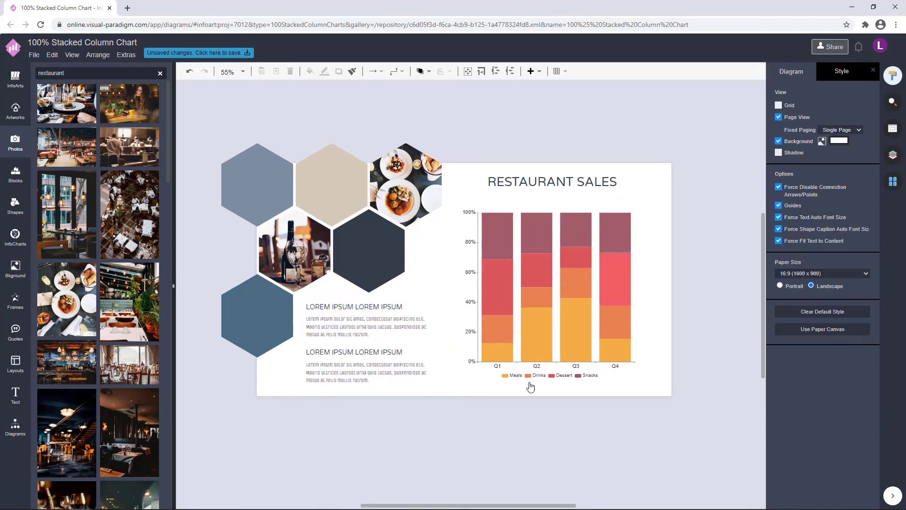
left_click(400, 376)
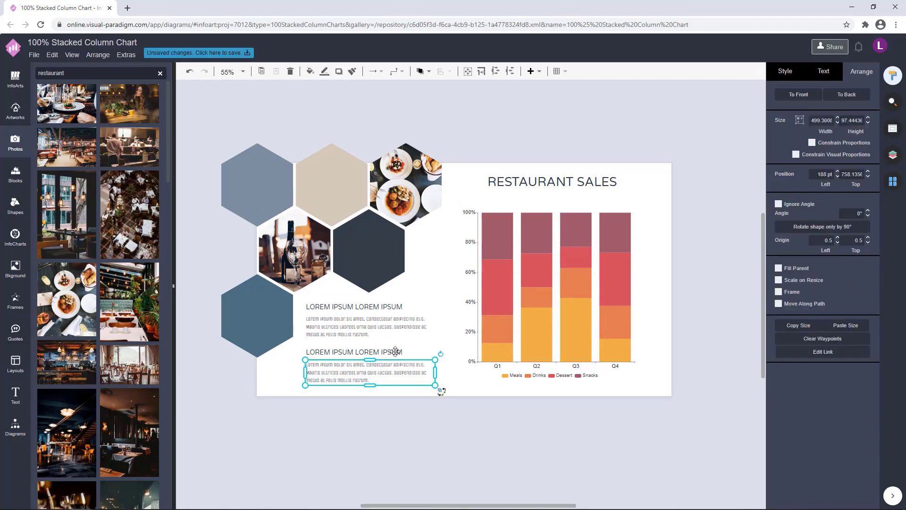
left_click(398, 419)
key("ctrl+z")
key("ctrl+z")
key("ctrl+z")
key("ctrl+z")
key("ctrl+z")
key("ctrl+z")
key("ctrl+z")
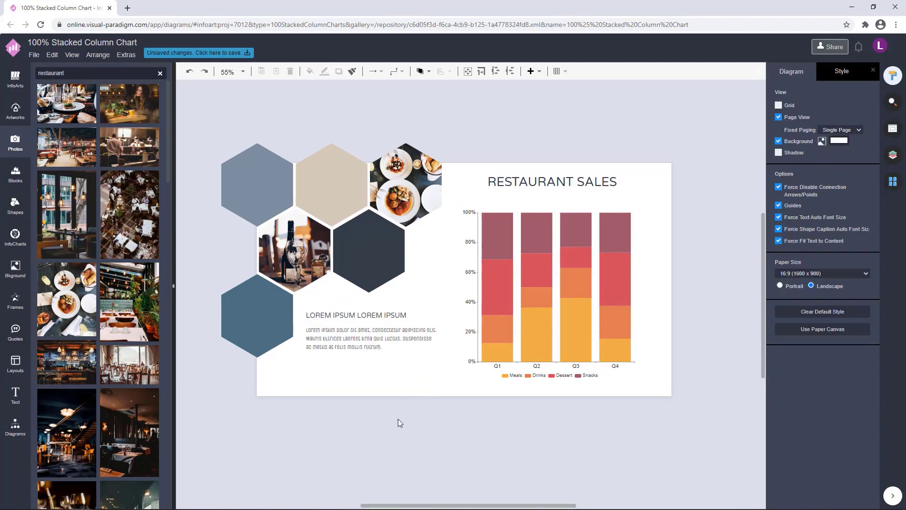
key("ctrl+z")
Move the paragraph slightly down, leaving more space below the LOREM IPSUM heading.
left_click(401, 333)
left_click(408, 353, "shift")
left_click(434, 416)
left_click_drag(401, 334, 398, 345)
left_click(411, 348)
left_click(391, 326, "shift")
left_click_drag(487, 414, 486, 423)
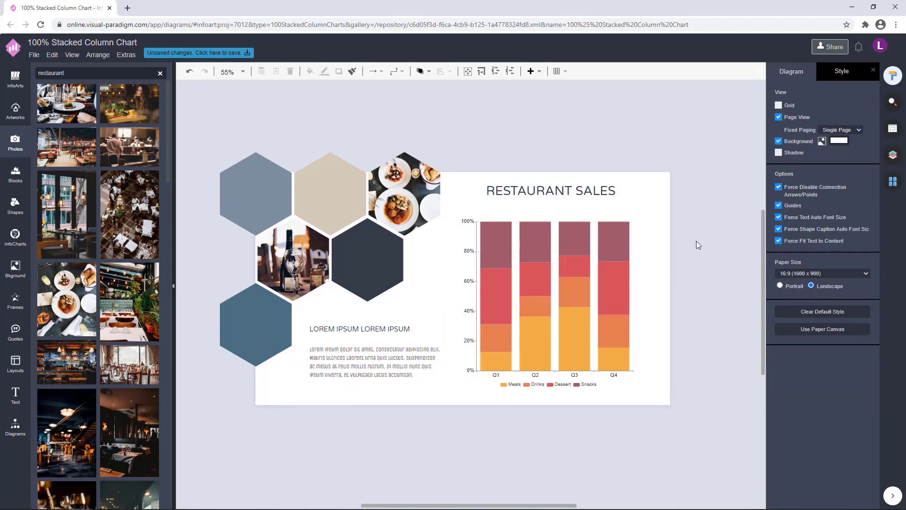
left_click(595, 200)
left_click(824, 71)
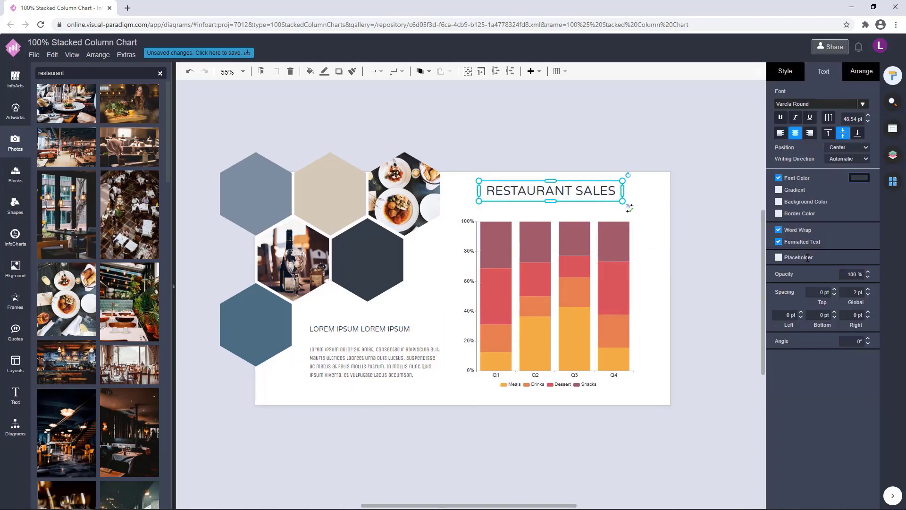
left_click(858, 177)
left_click(876, 391)
left_click(743, 308)
left_click(617, 264)
left_click(477, 178)
Match the chart's Meals series to the dark navy hexagon by setting its color to #333D45.
left_click(373, 264)
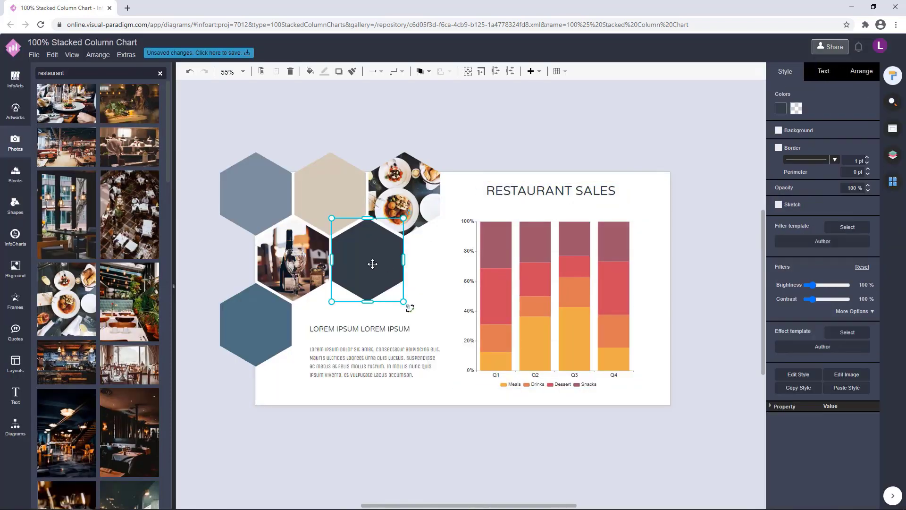
left_click(781, 112)
left_click(836, 325)
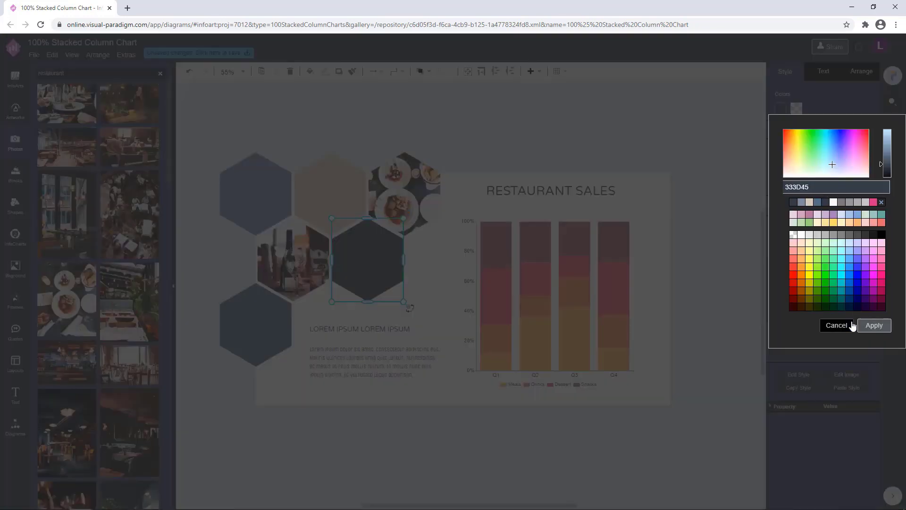
left_click(836, 325)
left_click(824, 71)
left_click(624, 265)
left_click(820, 71)
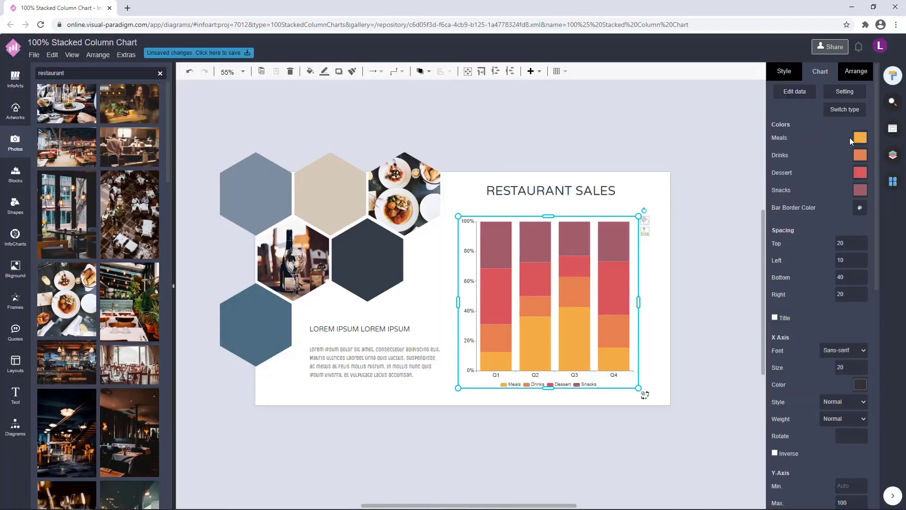
left_click(859, 138)
double_click(850, 255)
left_click_drag(829, 241, 789, 241)
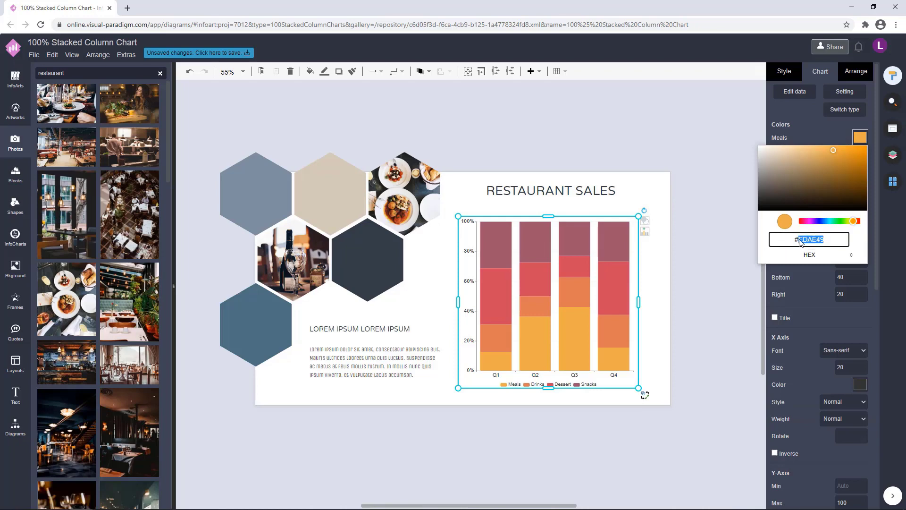
type("#333D45")
left_click(742, 225)
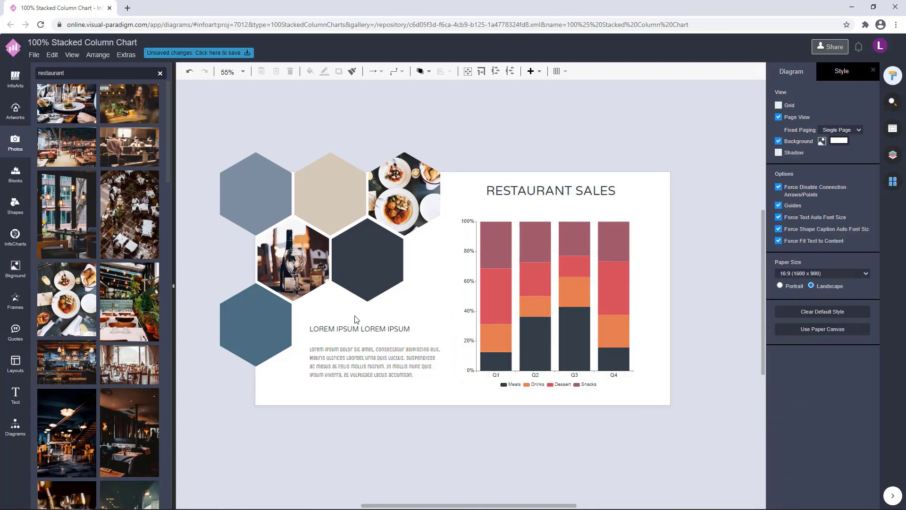
Match the chart's Drinks series to the beige hexagon by setting its color to #D5C9BB.
left_click(331, 194)
left_click(785, 71)
left_click(781, 108)
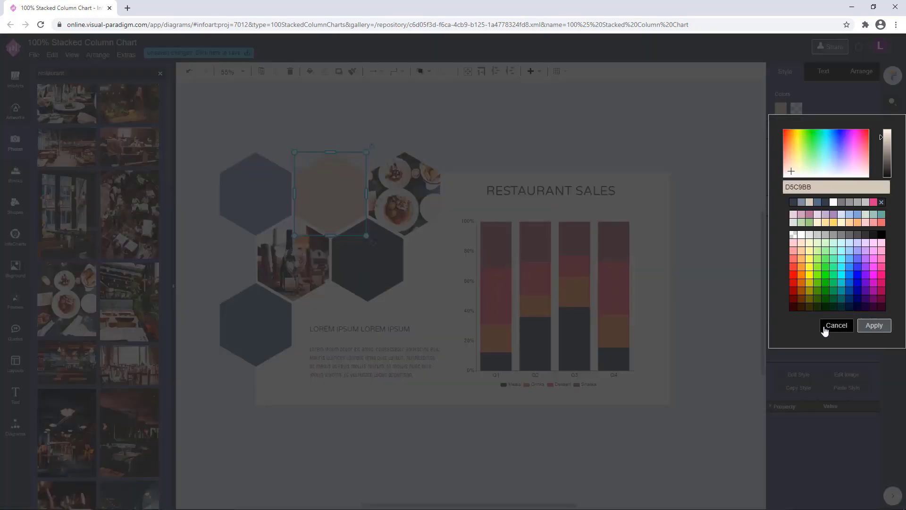
left_click(825, 330)
left_click(823, 71)
left_click(625, 278)
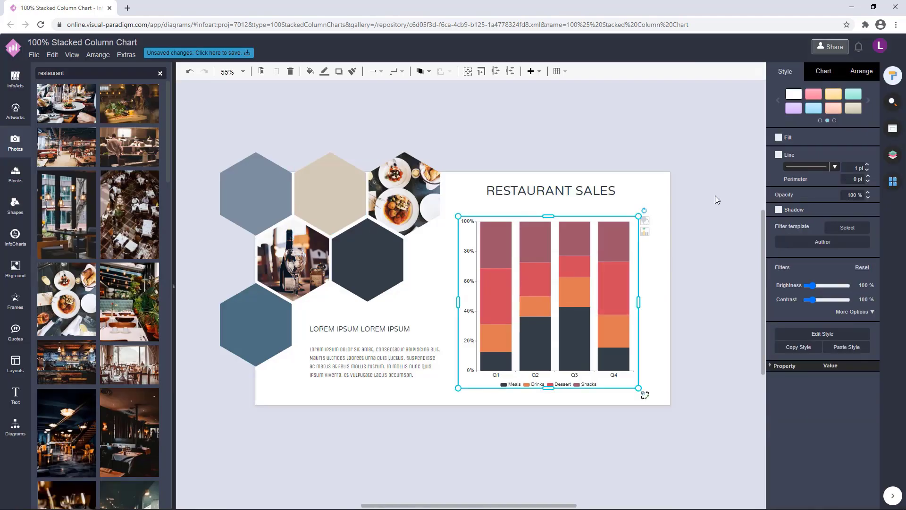
left_click(831, 73)
left_click(860, 155)
left_click_drag(830, 257, 805, 258)
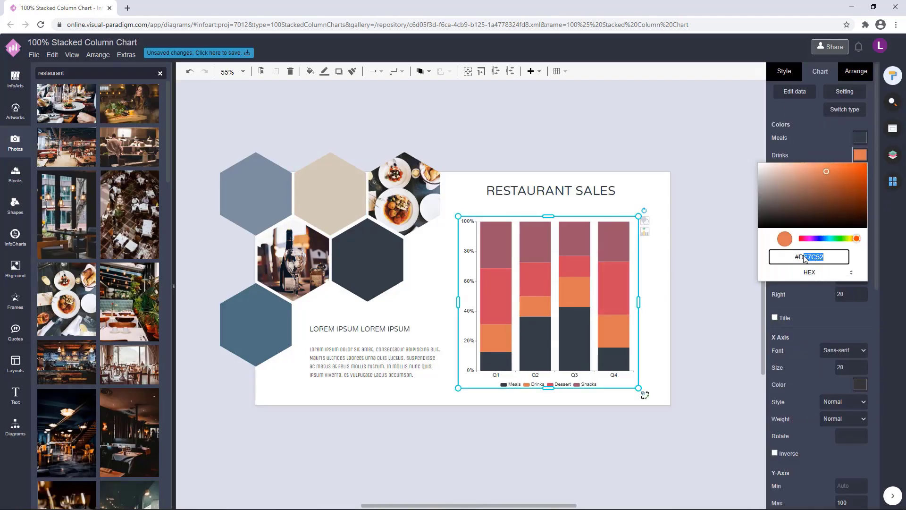
type("5C9B8")
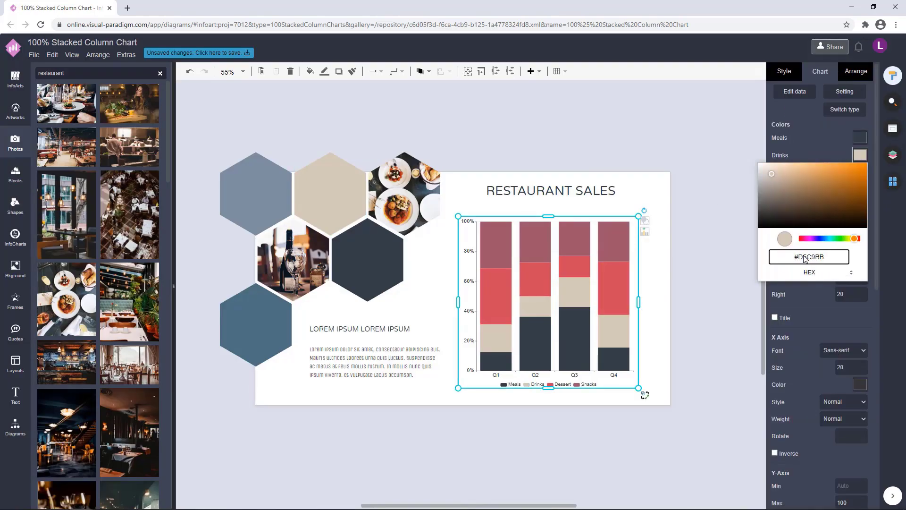
left_click(718, 273)
Match the chart's Dessert series to the deep blue hexagon by setting its color to #4D6E7F.
left_click(262, 302)
left_click(794, 73)
left_click(782, 109)
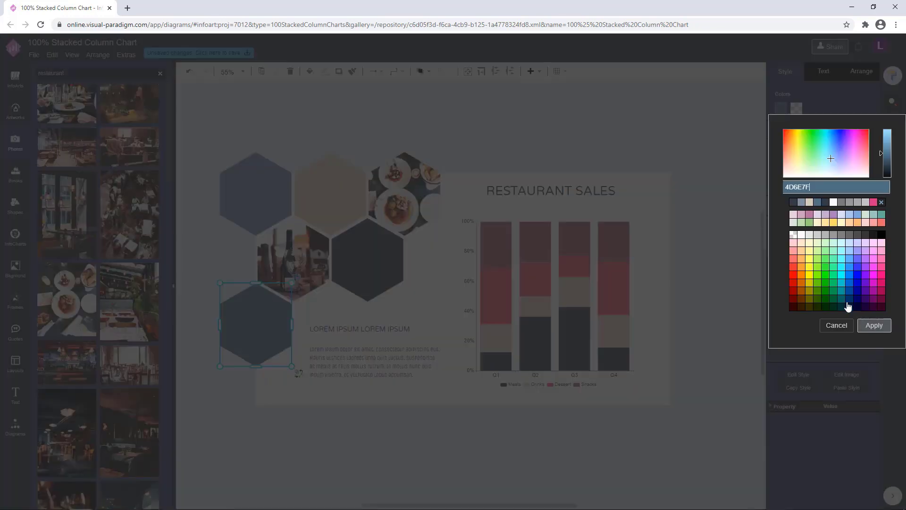
left_click(840, 327)
left_click(618, 238)
left_click(828, 76)
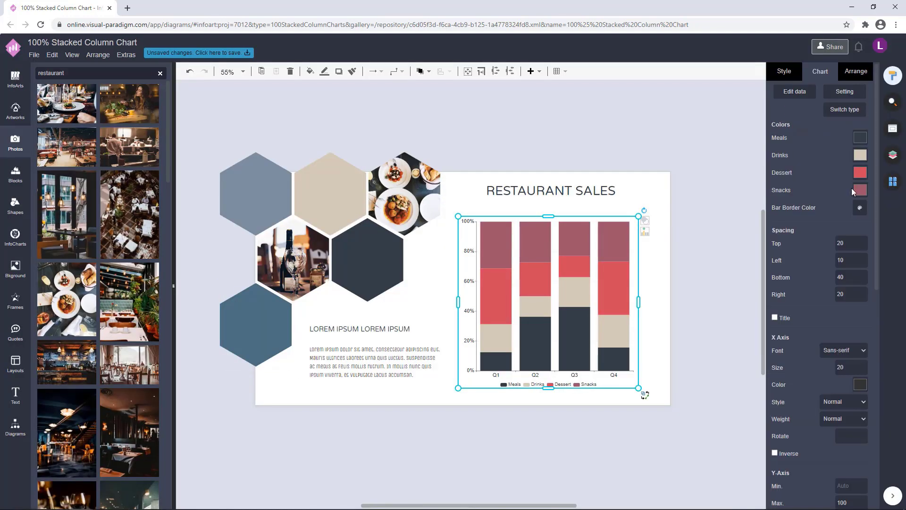
left_click(860, 173)
left_click_drag(835, 275, 803, 275)
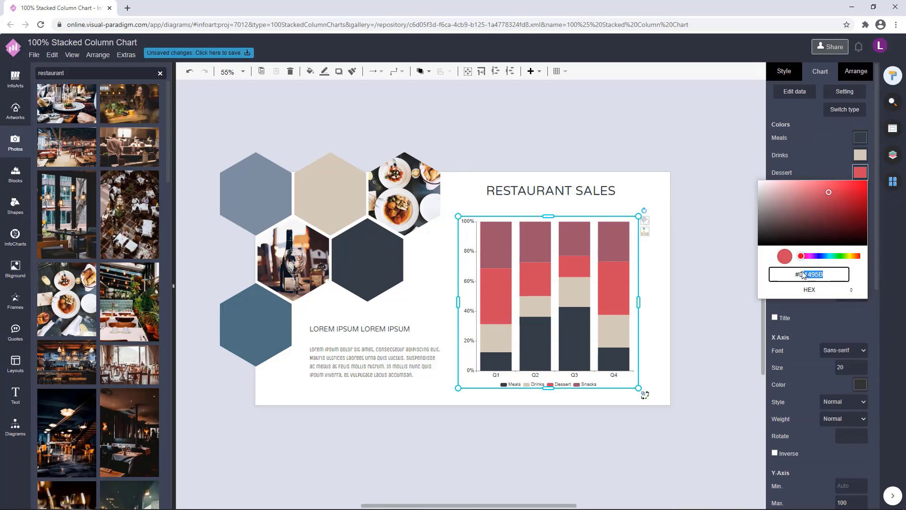
type("496A81")
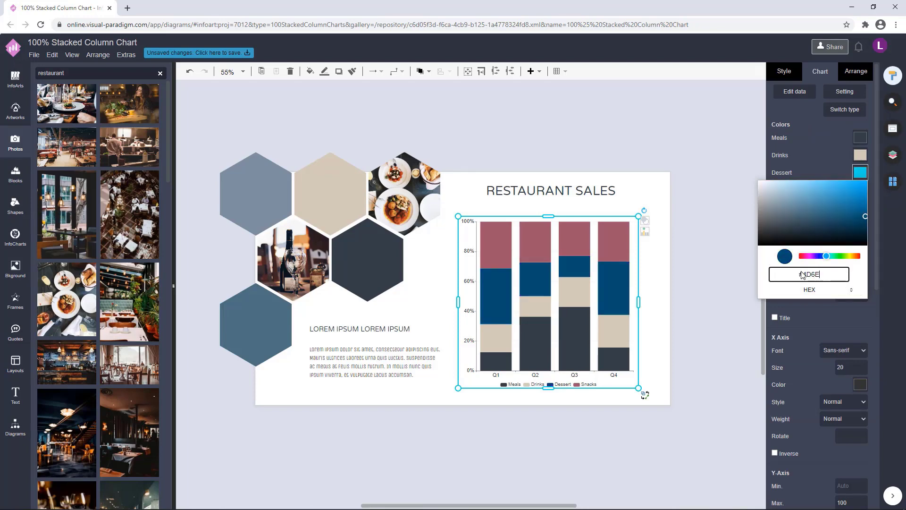
left_click(692, 272)
left_click(691, 275)
Look up the color code of the slate-blue hexagon.
left_click(230, 191)
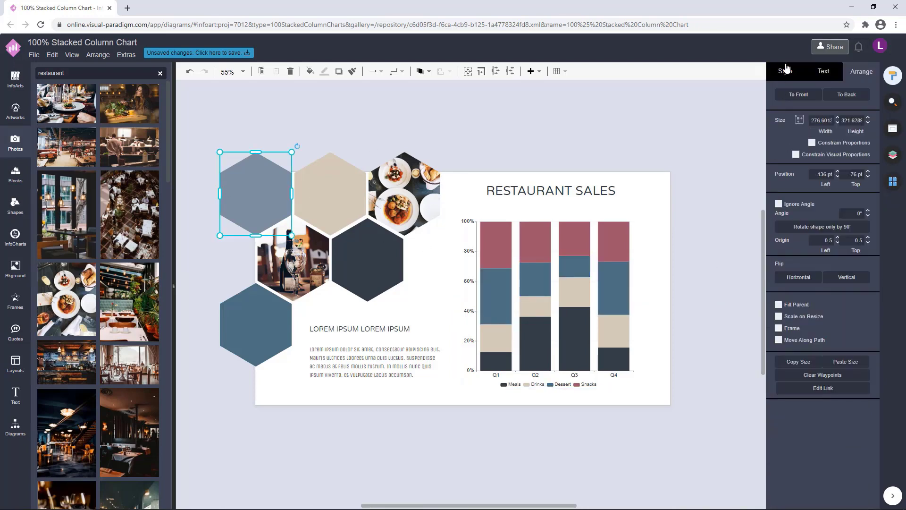
left_click(782, 110)
left_click(836, 325)
left_click(599, 298)
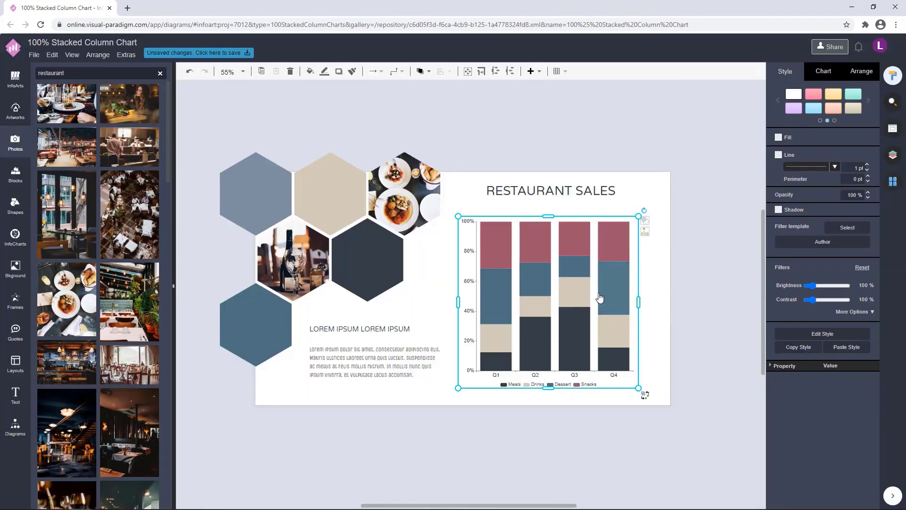
left_click(819, 75)
left_click(860, 137)
left_click(851, 255)
left_click(851, 255)
left_click_drag(829, 241, 803, 241)
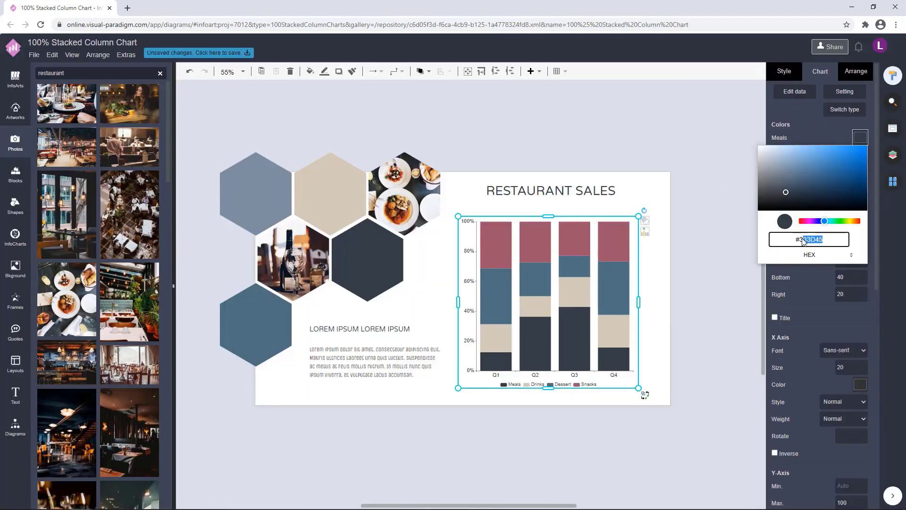
key("Escape")
Try the color #7EBE9C on the chart's Snacks series.
left_click(860, 190)
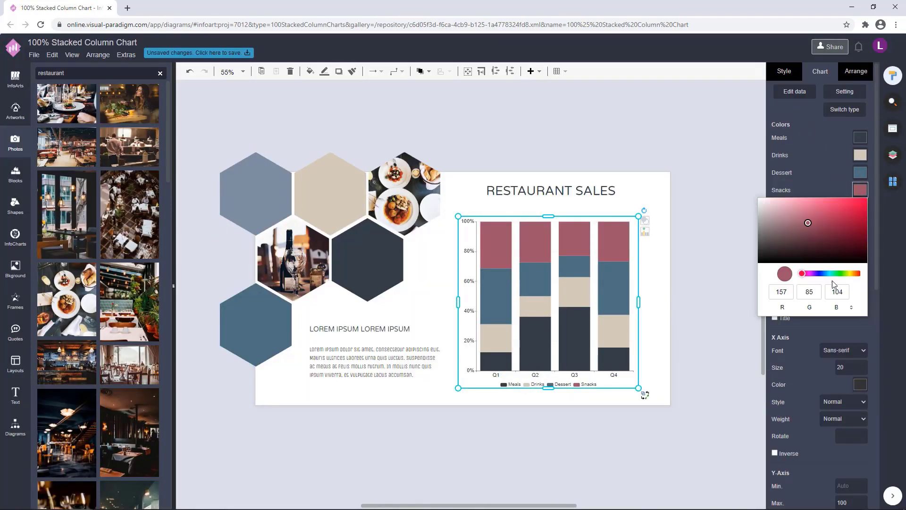
left_click(843, 307)
left_click(843, 307)
left_click_drag(829, 293, 801, 294)
type("7E")
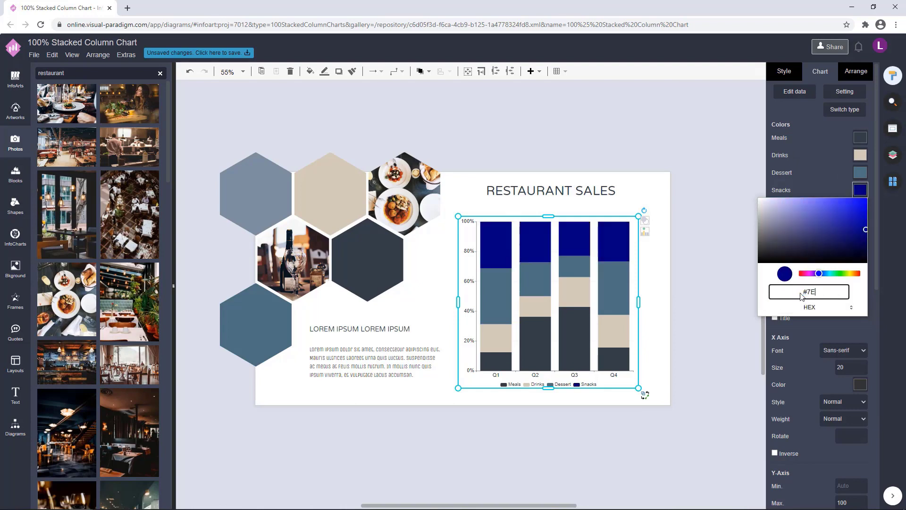
type("BE9C")
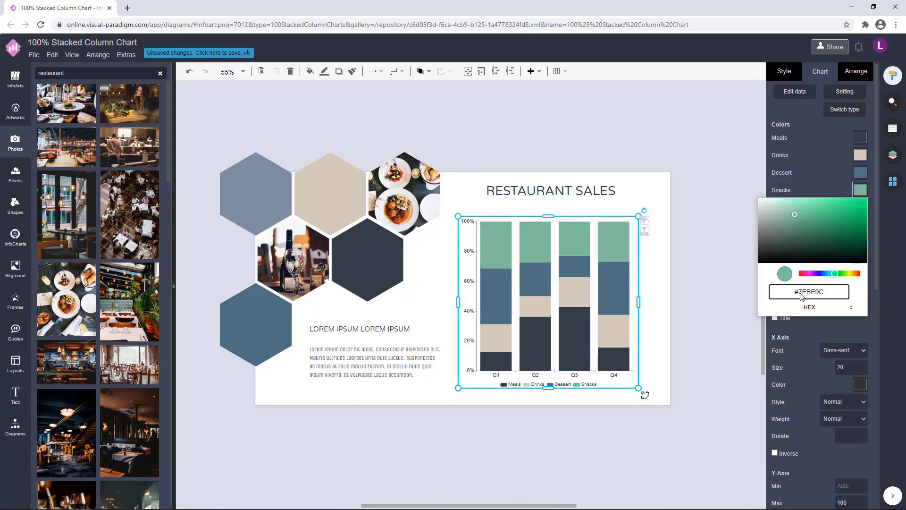
type("2")
Recheck the slate-blue hexagon's color code and set the chart's Snacks series color to #7E8D9C.
left_click(260, 190)
left_click(779, 70)
left_click(779, 108)
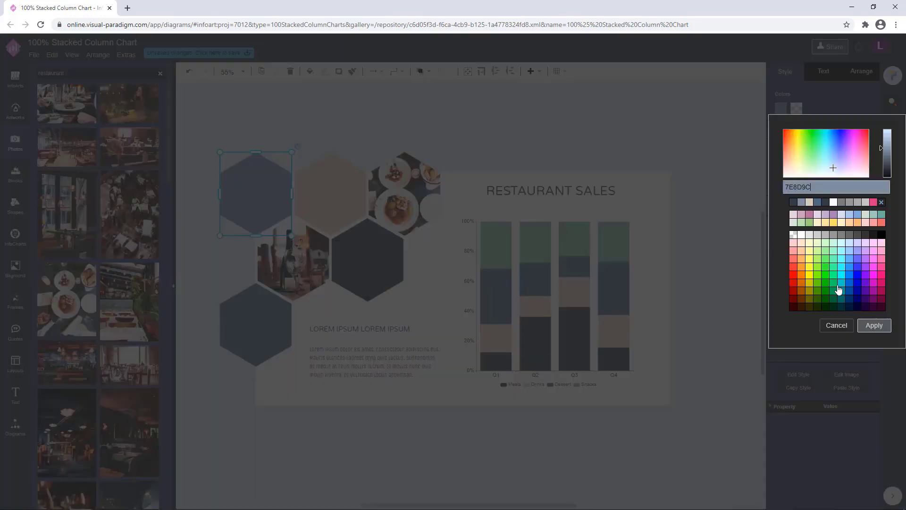
left_click(847, 328)
left_click(612, 250)
left_click(822, 71)
left_click(860, 189)
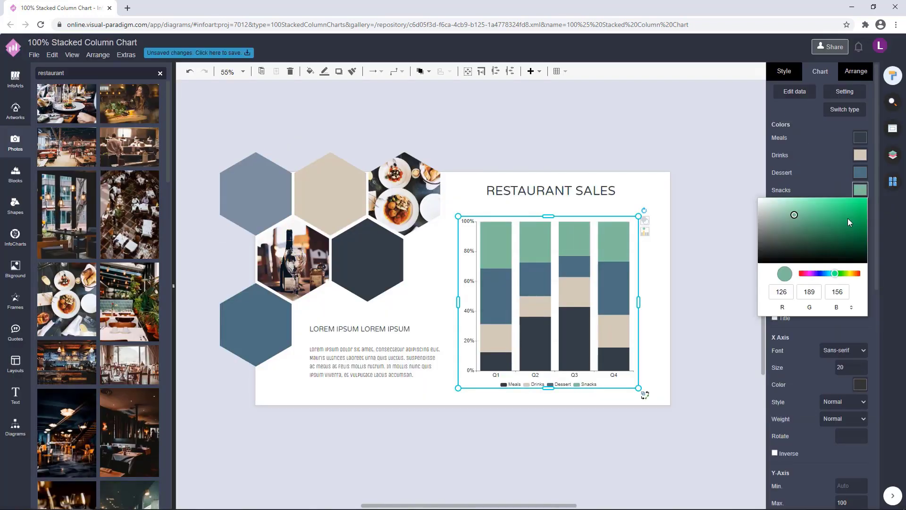
left_click(851, 309)
left_click(851, 307)
double_click(801, 292)
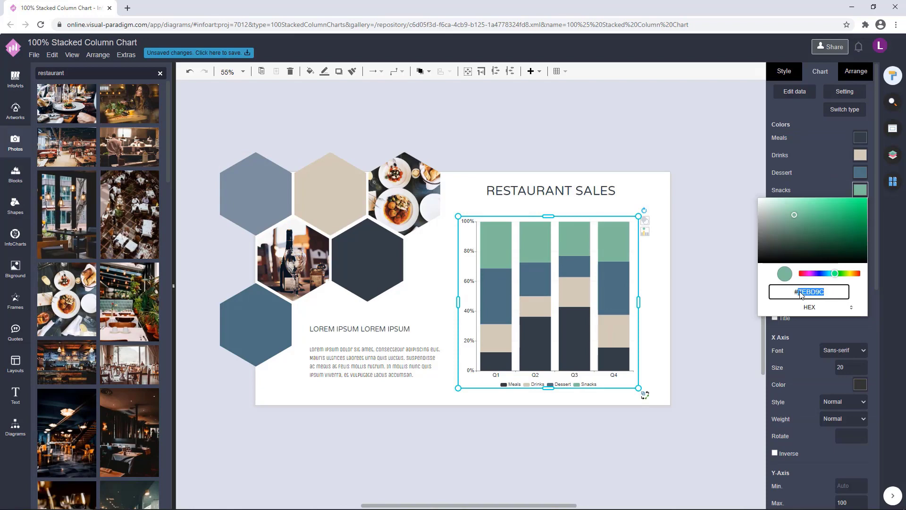
type("7E8D9C")
key("Return")
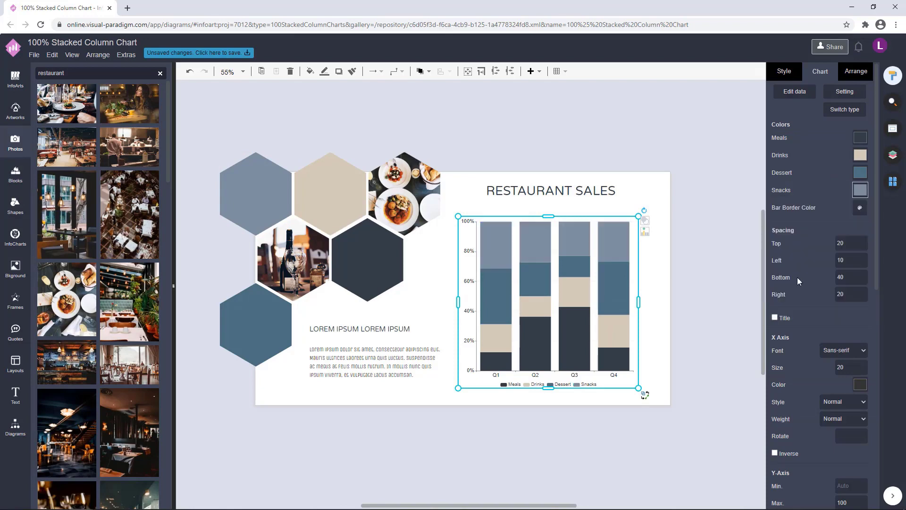
left_click(707, 199)
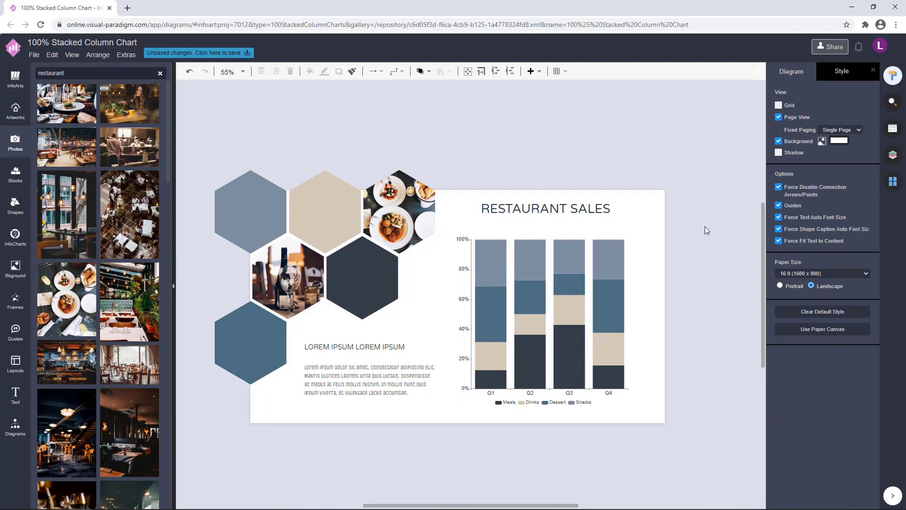
Set the chart's Drinks series color to #7E8D9C.
left_click(616, 251)
left_click(860, 155)
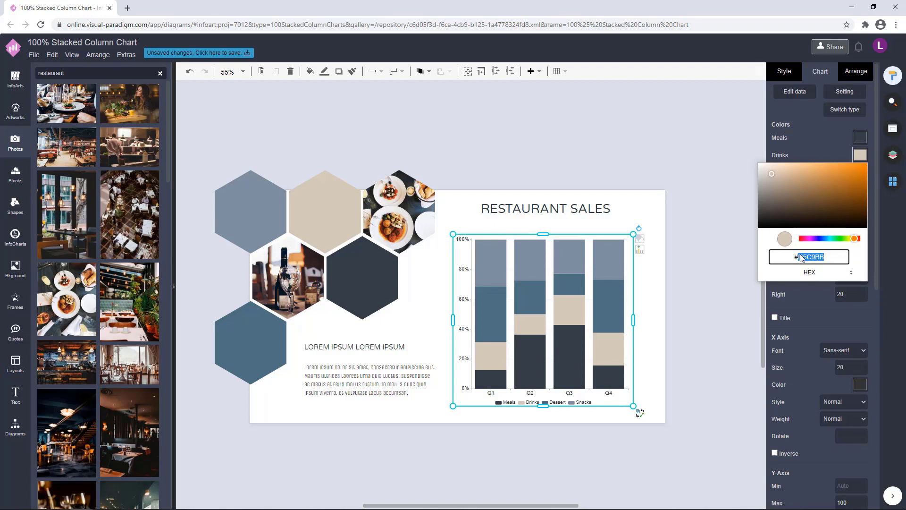
type("7E8D9C")
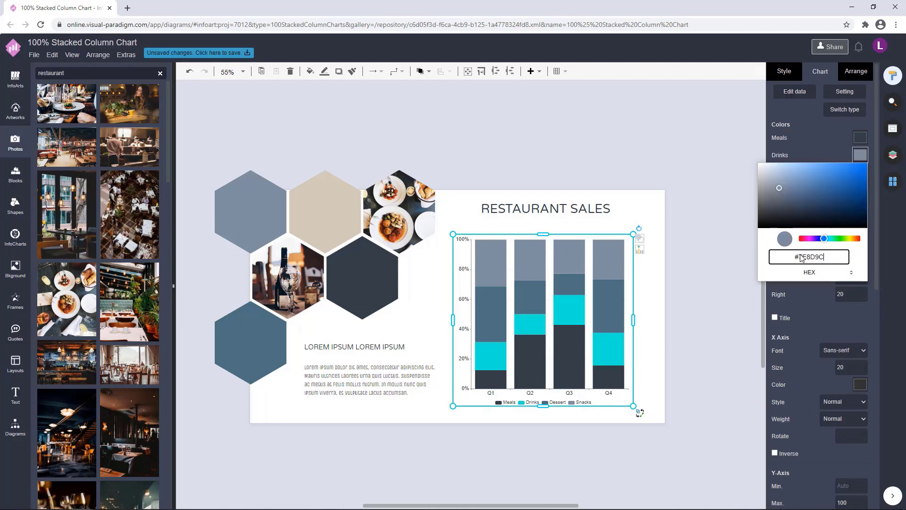
left_click(679, 263)
Match the chart's Dessert series to the beige hexagon by setting its color to #D5C9BB.
left_click(619, 259)
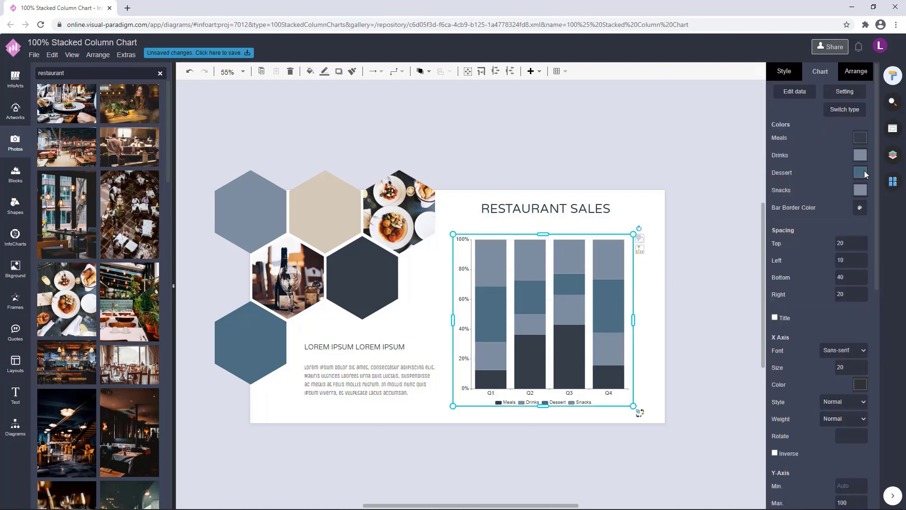
left_click(864, 173)
left_click(335, 195)
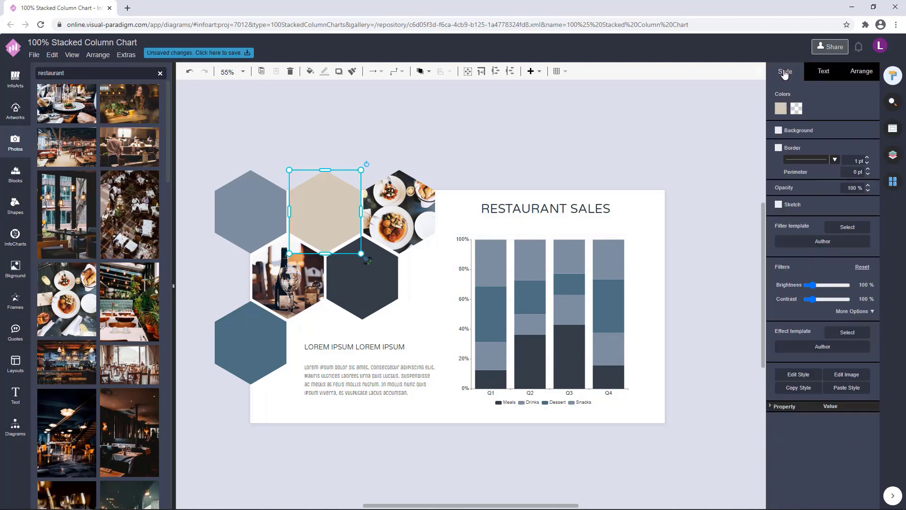
left_click(784, 111)
left_click(836, 325)
left_click(495, 308)
left_click(831, 75)
left_click(860, 173)
double_click(850, 289)
double_click(802, 275)
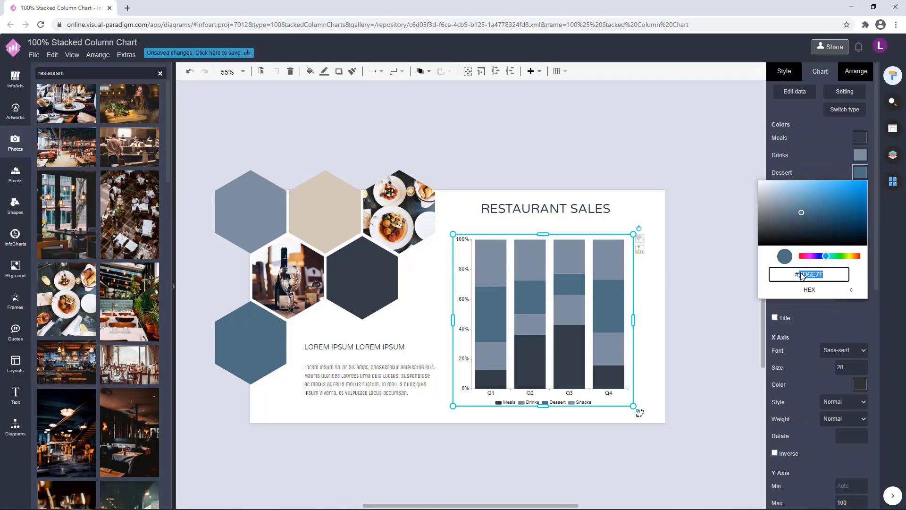
type("D5C9BB")
key("Return")
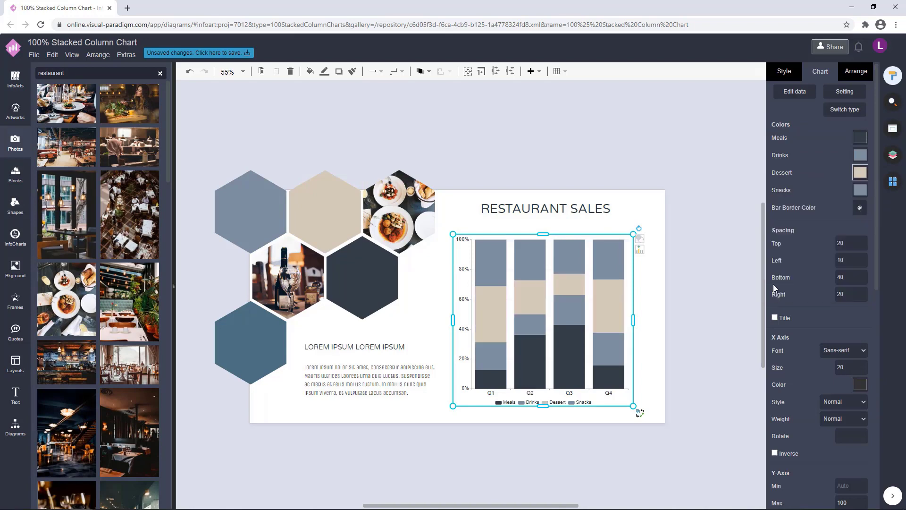
Check the fill color code of the teal-blue hexagon at the lower end of the honeycomb.
left_click(699, 281)
left_click(259, 346)
left_click(786, 76)
left_click(780, 109)
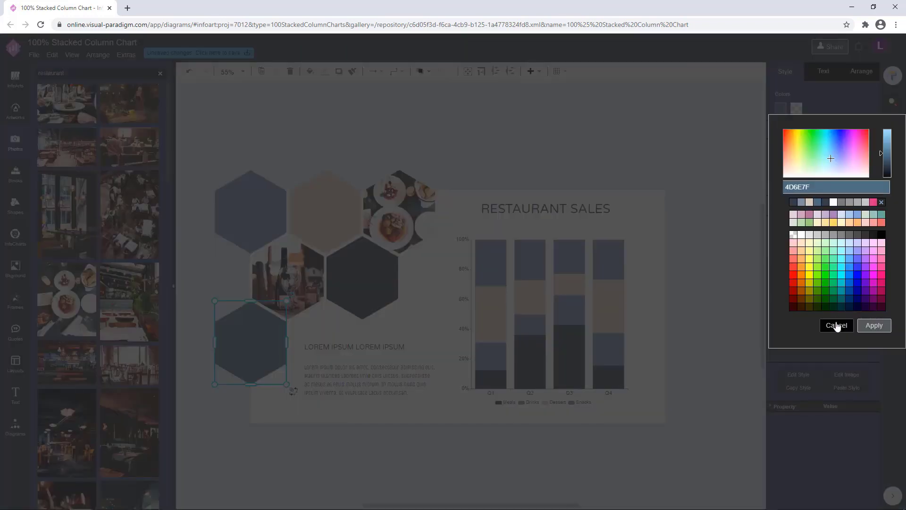
left_click(837, 326)
Match the chart's Snacks series to the teal-blue hexagon by setting its color to #4E6D7E.
left_click(556, 324)
left_click(823, 72)
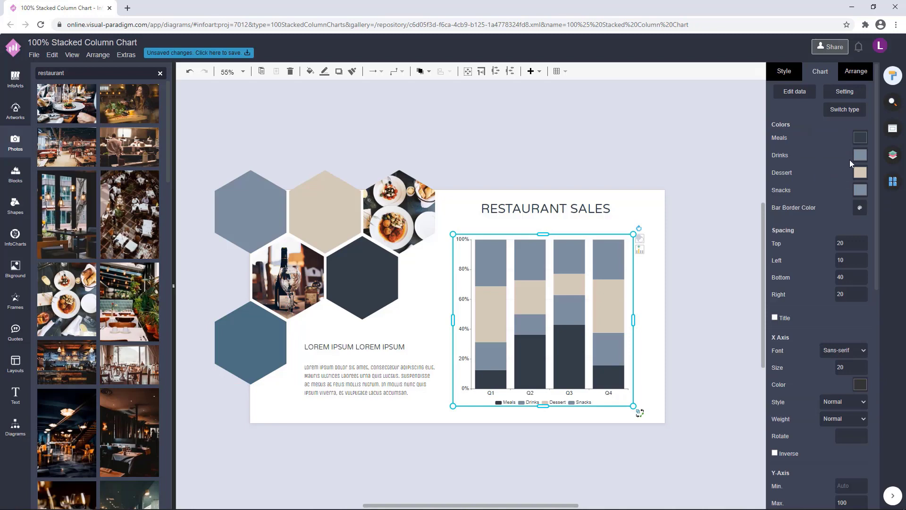
left_click(860, 190)
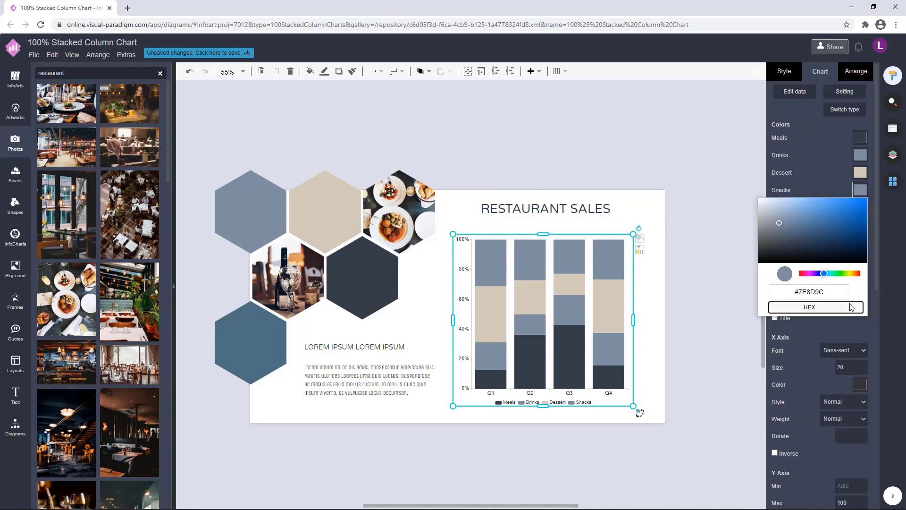
double_click(801, 293)
type("4E")
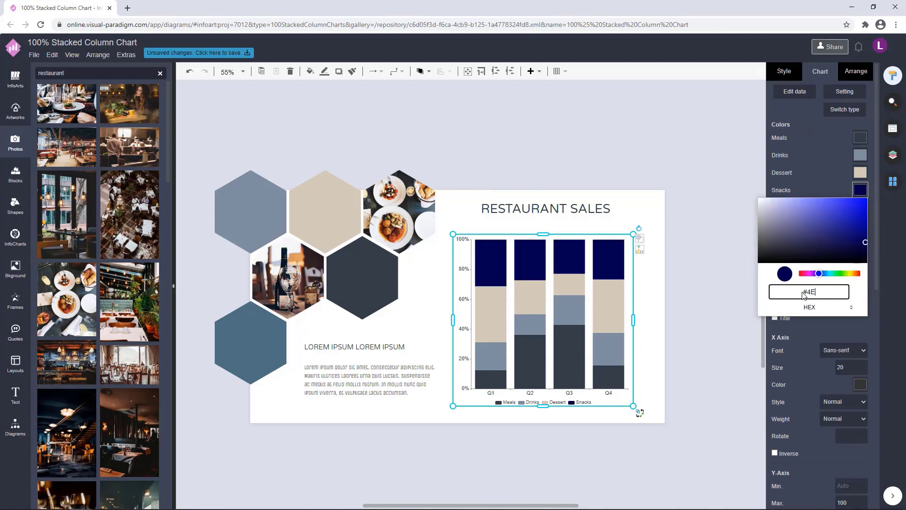
type("6D7E")
key("Return")
left_click(701, 301)
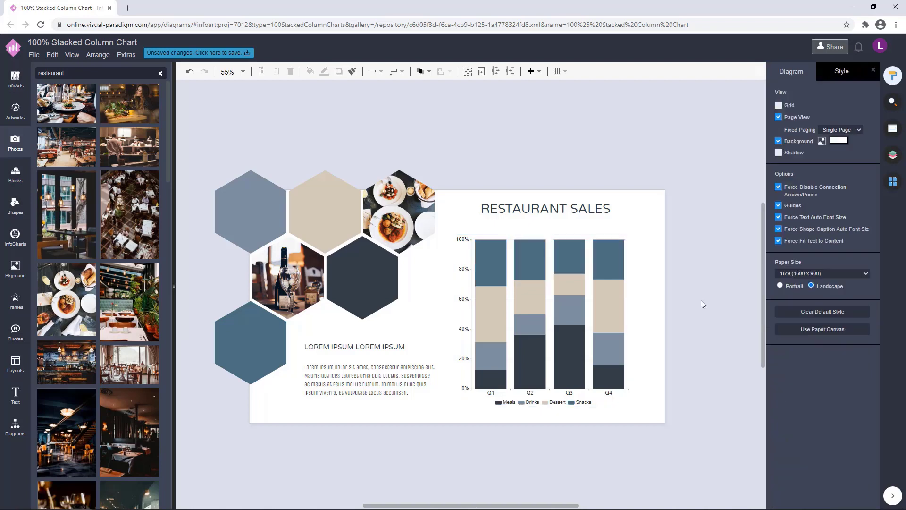
Move the heading and paragraph below the hexagons slightly down and lower the chart's upper edge to make it shorter.
left_click_drag(721, 319, 717, 305)
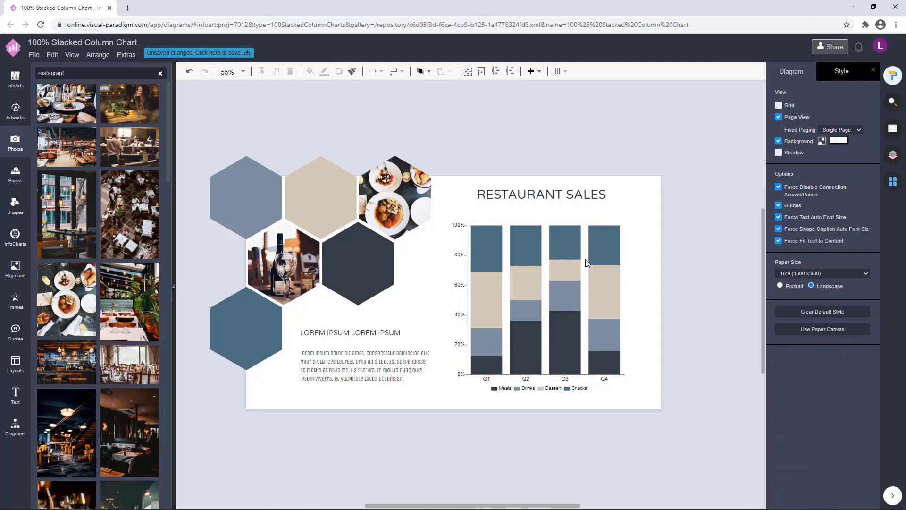
left_click_drag(388, 367, 390, 371)
left_click(556, 344)
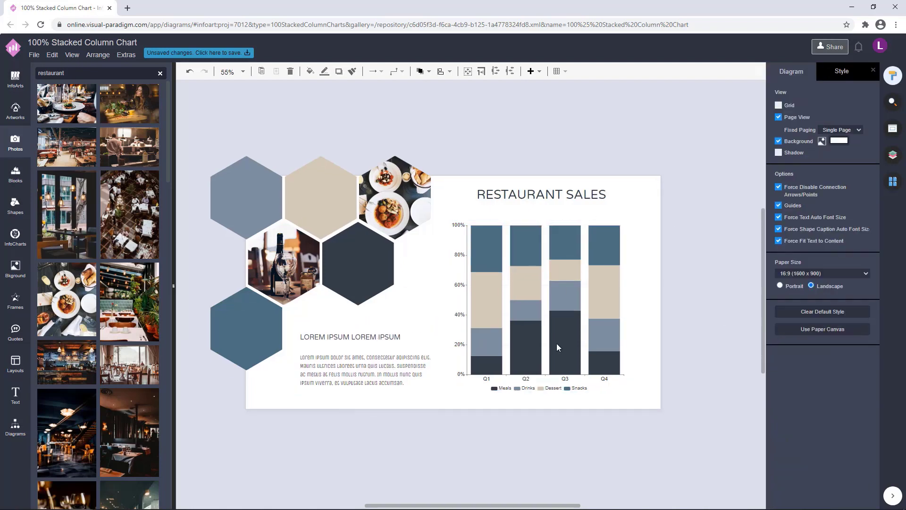
left_click_drag(543, 222, 543, 223)
left_click(729, 279)
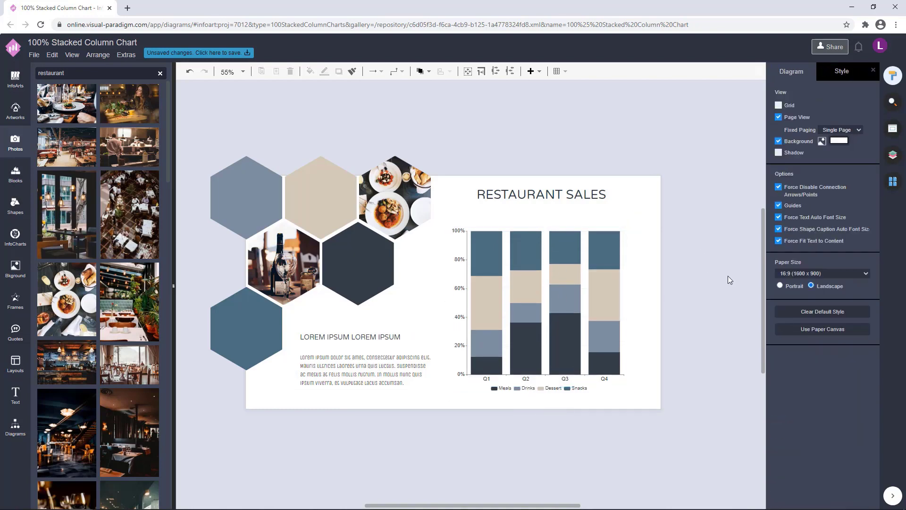
Duplicate the lorem ipsum paragraph and place the copy beneath the RESTAURANT SALES title as a subtitle.
left_click_drag(376, 371, 551, 231)
key("ctrl+z")
left_click(694, 284)
left_click_drag(377, 364, 545, 224)
Trim the subtitle by deleting its text from "Suspendisse" onward and fit its text box to the remaining two lines.
double_click(558, 223)
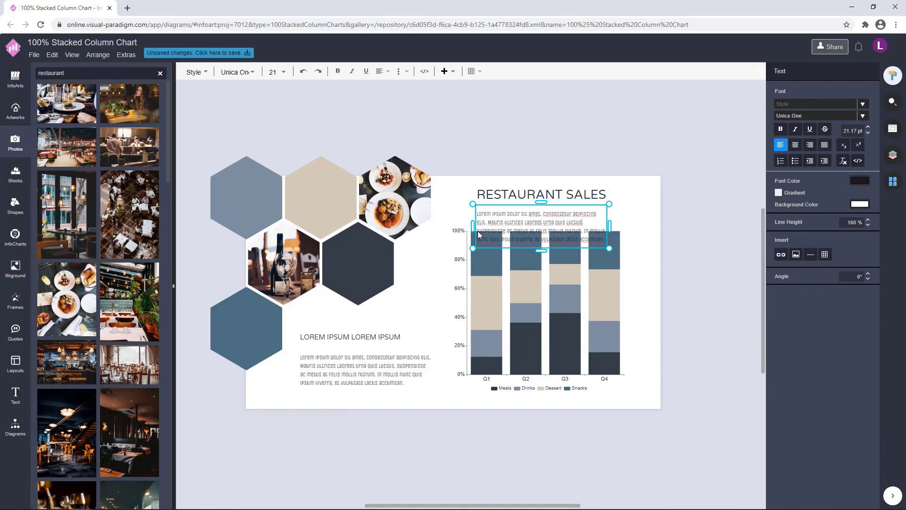
left_click_drag(478, 231, 607, 242)
key("BackSpace")
left_click(686, 222)
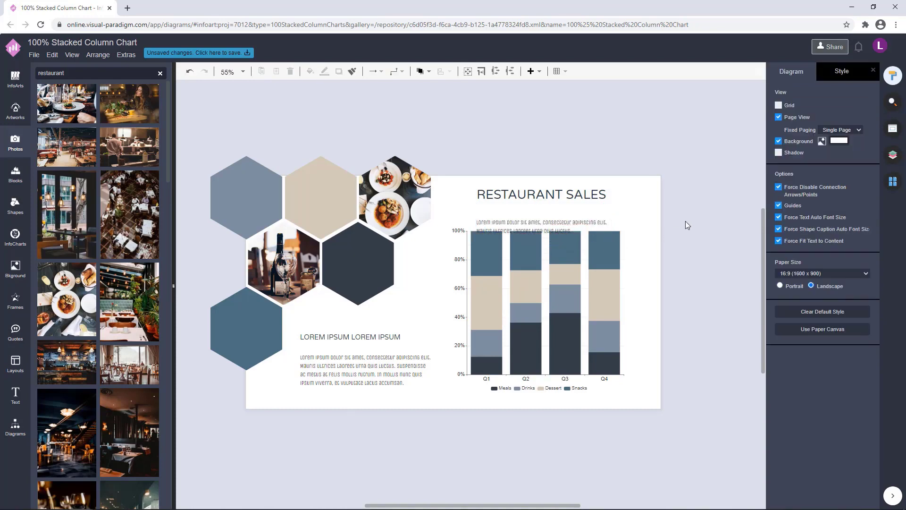
left_click(547, 225)
double_click(582, 227)
left_click(608, 232)
left_click(674, 216)
Center-align the subtitle's text and move it up between the title and the chart.
left_click(590, 221)
left_click(823, 72)
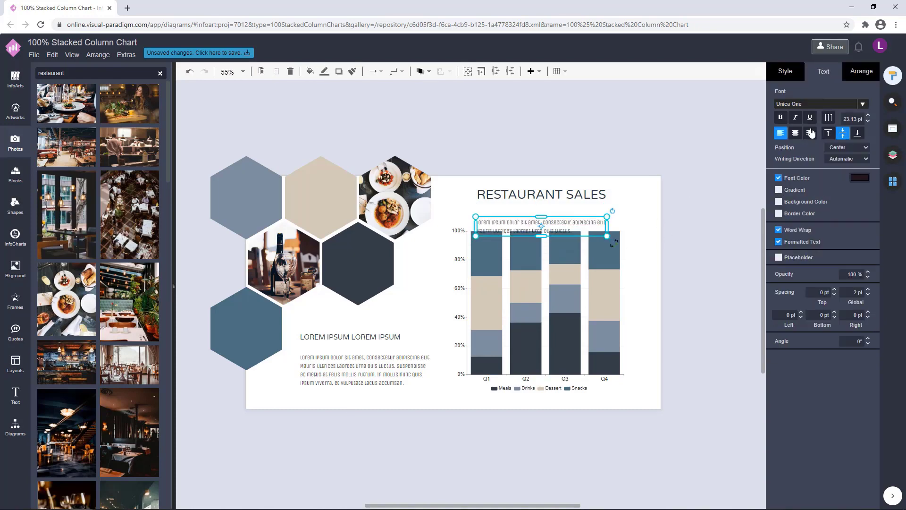
left_click(795, 133)
left_click(700, 184)
left_click_drag(575, 227, 576, 216)
left_click(690, 207)
left_click(582, 219)
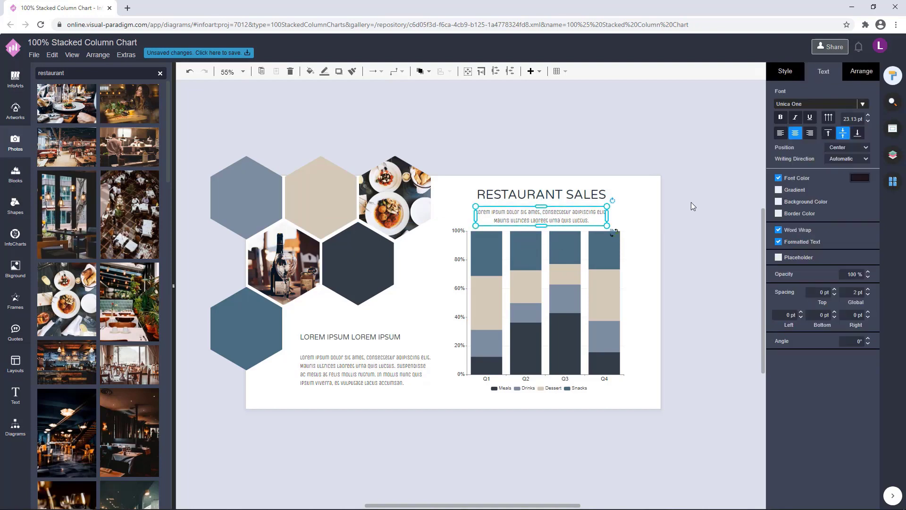
Resize the chart to about 743 x 624, lowering its upper edge and widening it toward the page's edge.
left_click(691, 203)
left_click_drag(611, 265, 611, 265)
left_click(691, 258)
left_click_drag(575, 216, 539, 230)
left_click(606, 290)
left_click(708, 230)
left_click(606, 298)
left_click_drag(629, 310, 641, 311)
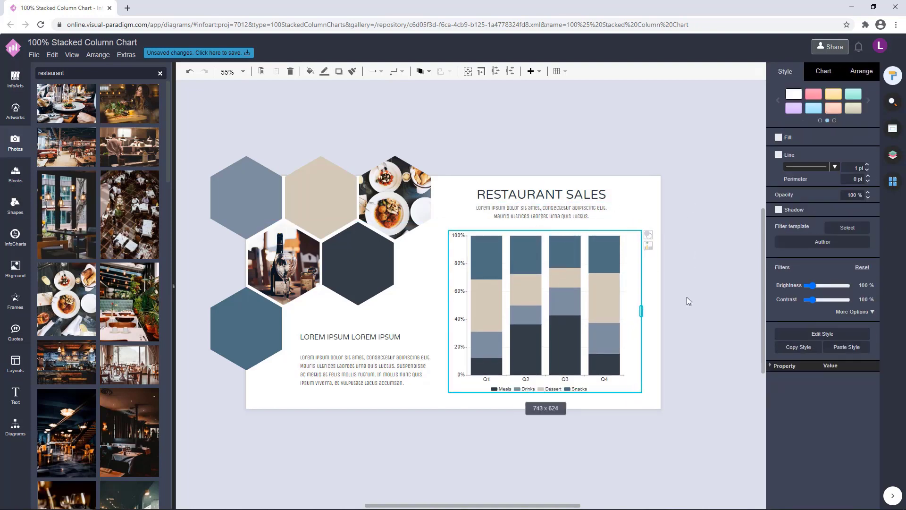
left_click(687, 301)
Move the "LOREM IPSUM LOREM IPSUM" heading slightly down toward its paragraph.
left_click(553, 304)
left_click(340, 374)
left_click_drag(365, 344, 366, 348)
left_click(706, 250)
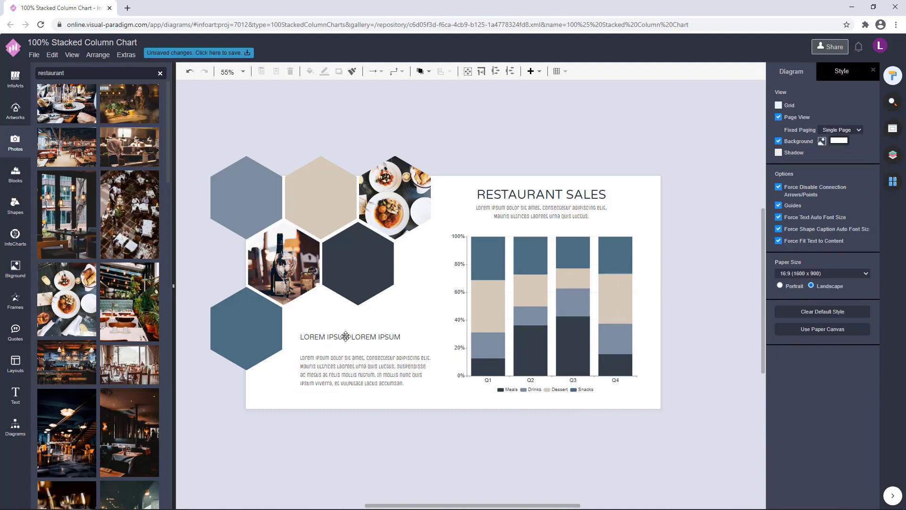
left_click(346, 336)
left_click(696, 259)
double_click(561, 217)
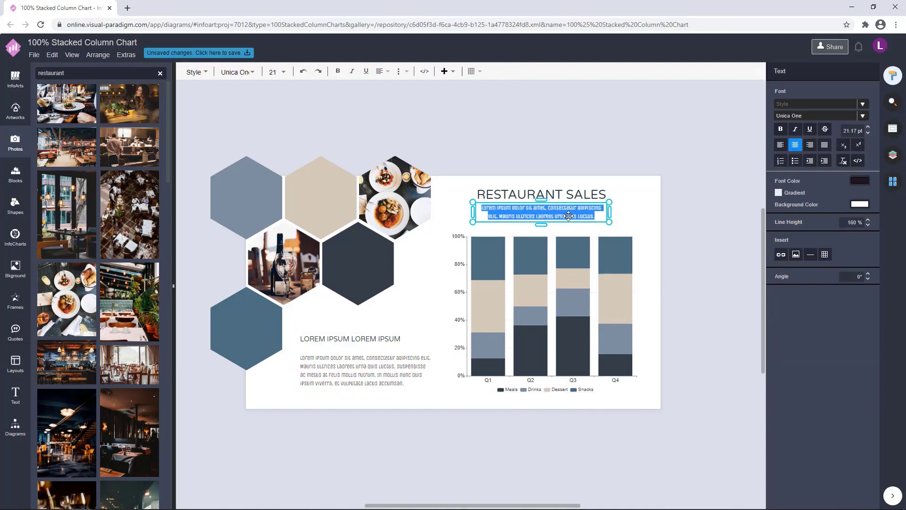
left_click(693, 236)
Move the title and subtitle slightly down together and center-align them horizontally with the chart.
left_click(530, 216)
left_click(571, 194, "shift")
left_click_drag(571, 194, 576, 200)
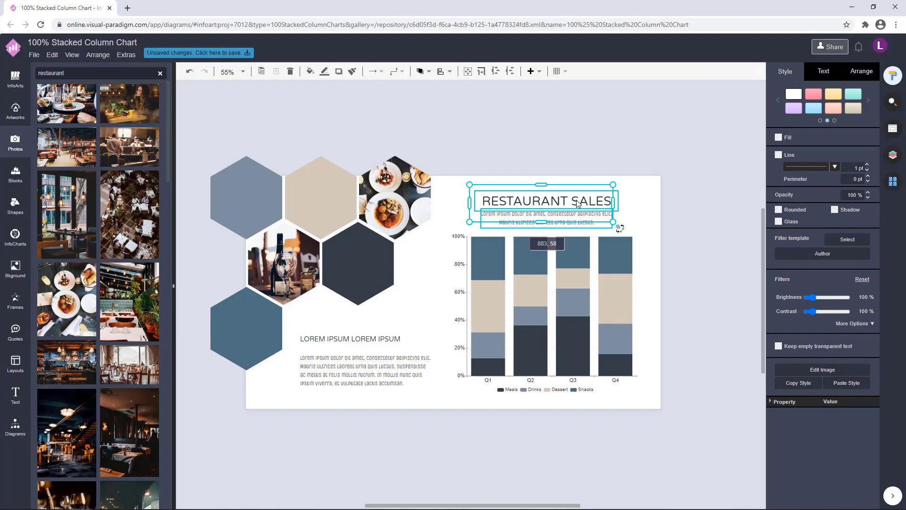
left_click(583, 312, "shift")
left_click(863, 76)
left_click(797, 309)
Set the RESTAURANT SALES title's font size to 50 pt and move the title slightly up from the subtitle.
left_click_drag(701, 300, 703, 277)
left_click(595, 174)
left_click(693, 184)
double_click(580, 174)
left_click_drag(709, 194, 706, 191)
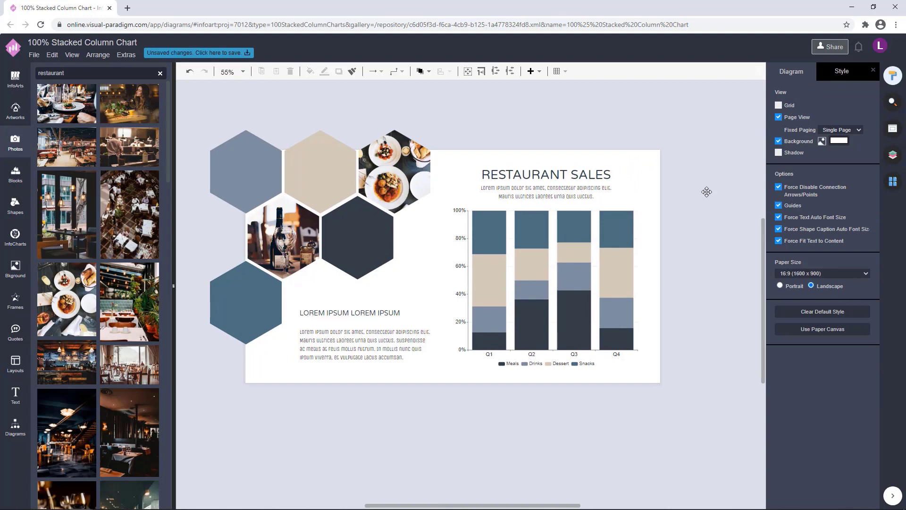
double_click(581, 175)
left_click(869, 131)
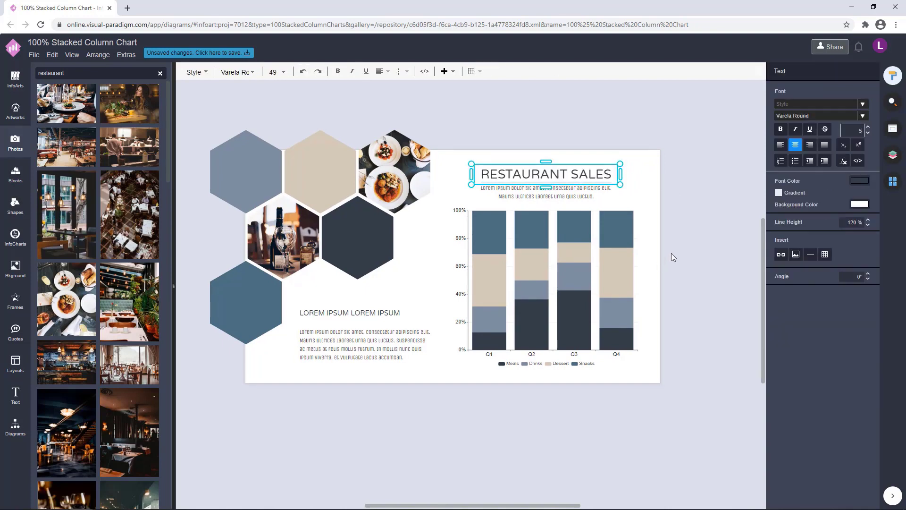
left_click(718, 228)
left_click(581, 174)
left_click(726, 165)
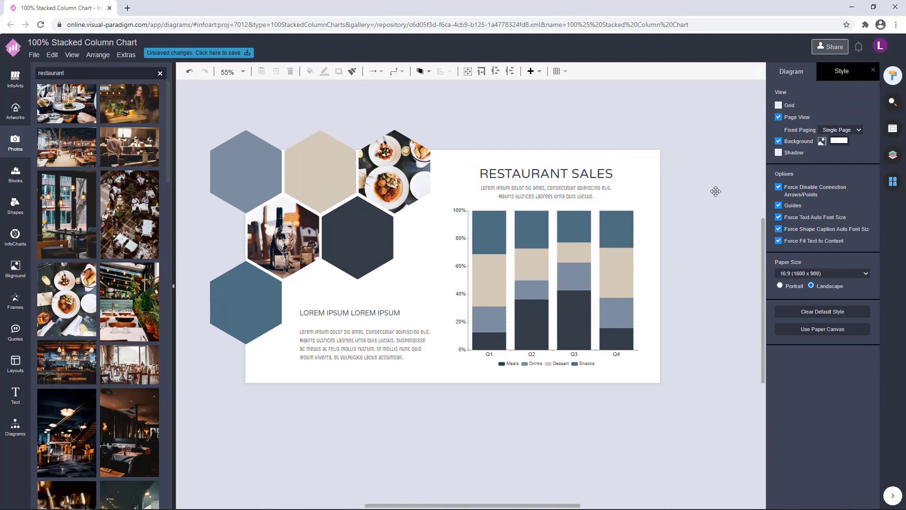
left_click_drag(716, 191, 713, 177)
left_click_drag(590, 160, 591, 155)
left_click(699, 207)
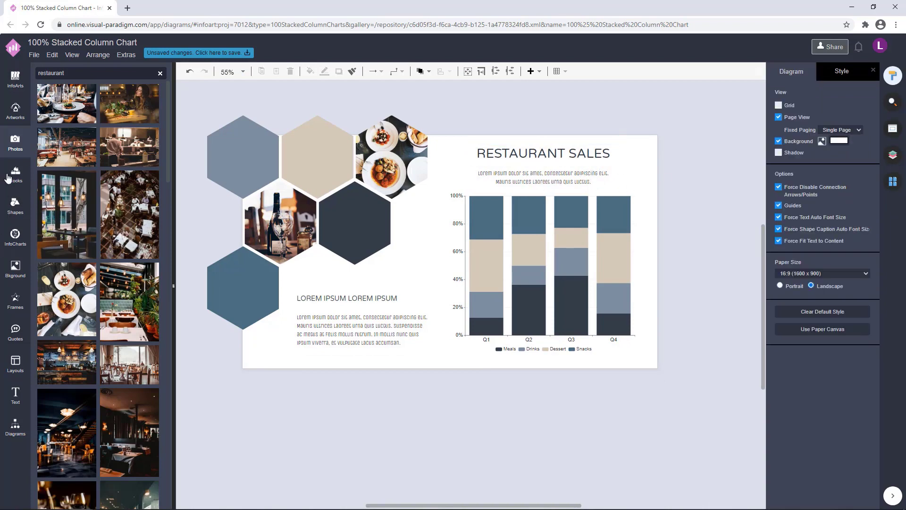
Add a short, thin horizontal bar shape as an underline between the title and the subtitle.
left_click(9, 178)
left_click(15, 205)
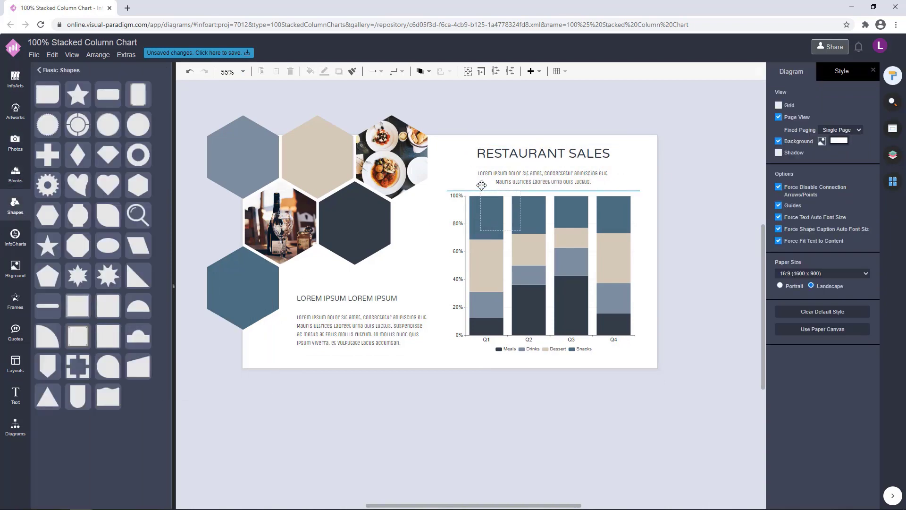
left_click_drag(482, 185, 518, 162)
left_click_drag(538, 202, 544, 165)
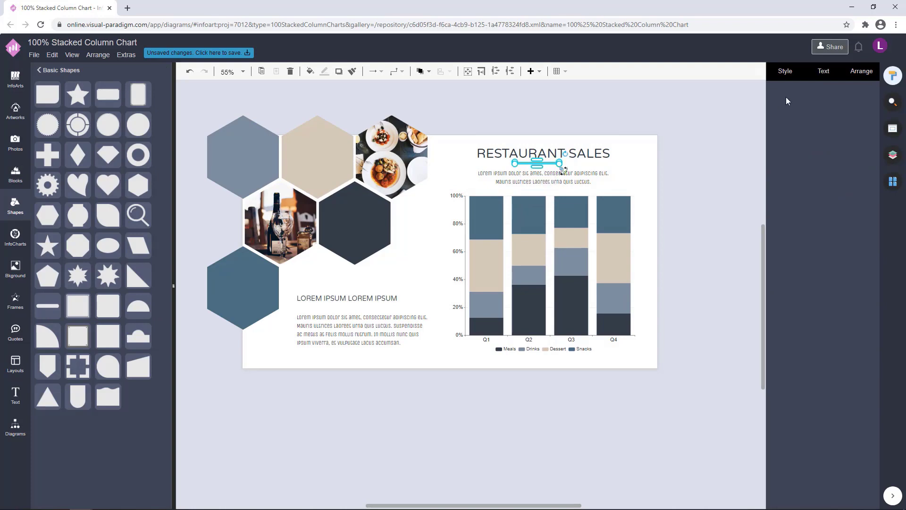
Fill the underline bar with the dark navy used for the Meals series.
left_click(783, 109)
left_click(799, 204)
left_click(874, 325)
left_click(698, 208)
scroll(562, 167, "up", 4)
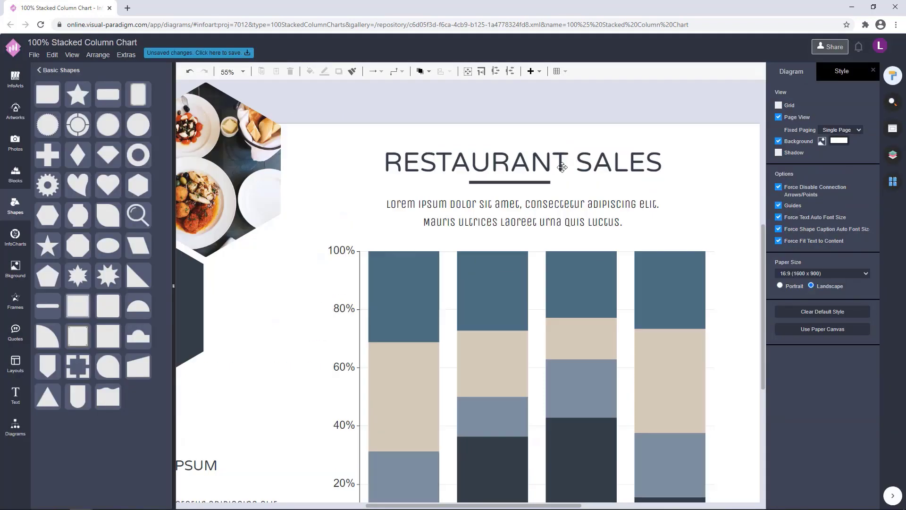
Try the teal-blue of the Snacks series as the underline bar's fill color.
left_click(532, 183)
left_click(783, 109)
left_click(817, 204)
left_click(873, 325)
left_click(703, 207)
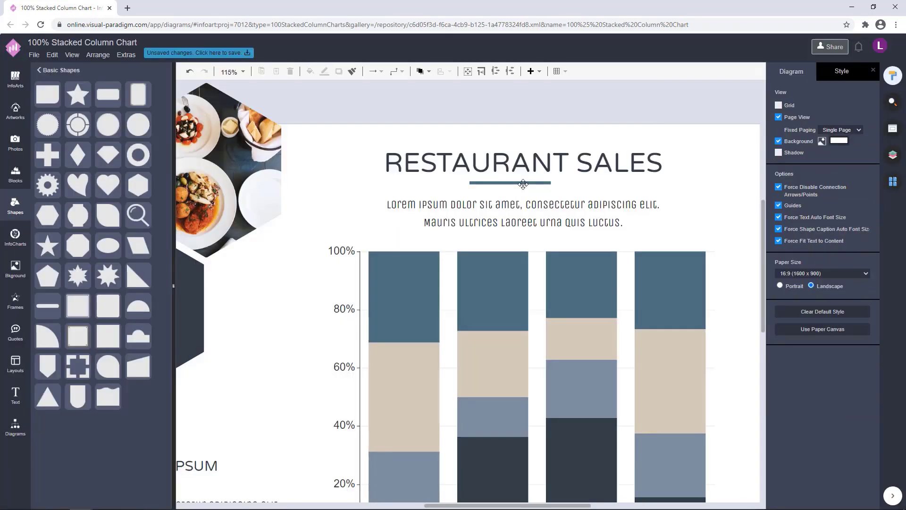
Return the underline bar's fill to dark navy and center it between the title and the subtitle.
left_click(523, 184)
left_click(783, 110)
left_click(800, 204)
left_click(874, 325)
left_click_drag(509, 177, 555, 192)
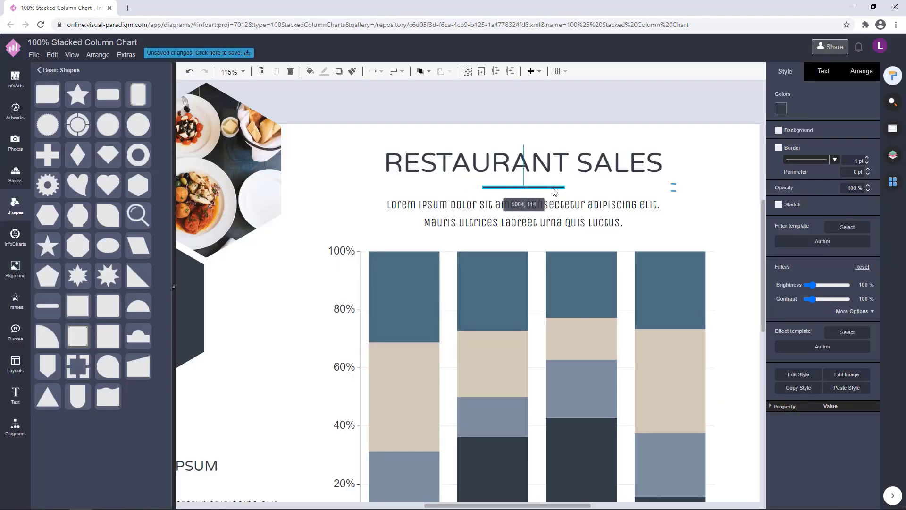
left_click(632, 139)
Delete the underline bar below the RESTAURANT SALES title.
scroll(633, 140, "down", 6)
scroll(688, 170, "up", 2)
left_click_drag(693, 161, 696, 177)
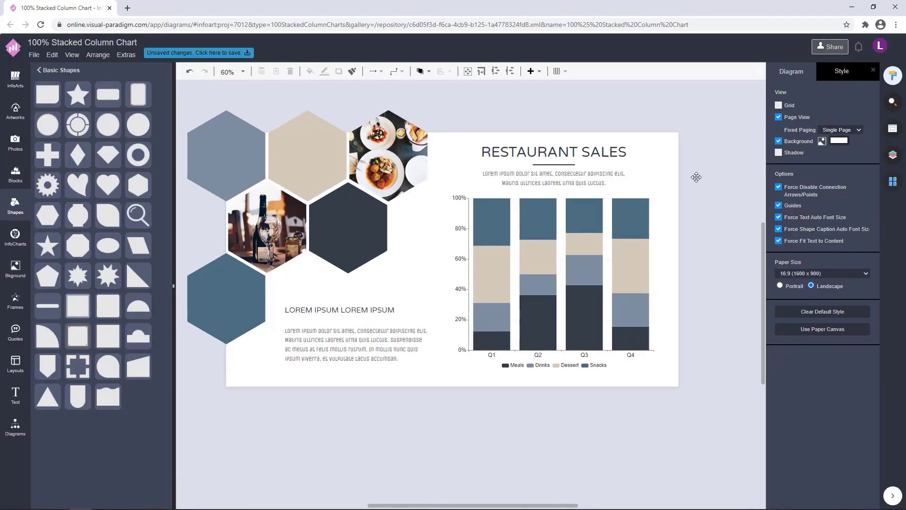
left_click(565, 164)
key("Delete")
Nudge the RESTAURANT SALES title down in small increments toward the subtitle.
left_click(602, 153)
key("Down")
key("Down")
key("Down")
key("Down")
key("Down")
key("Down")
key("Down")
key("Down")
key("Down")
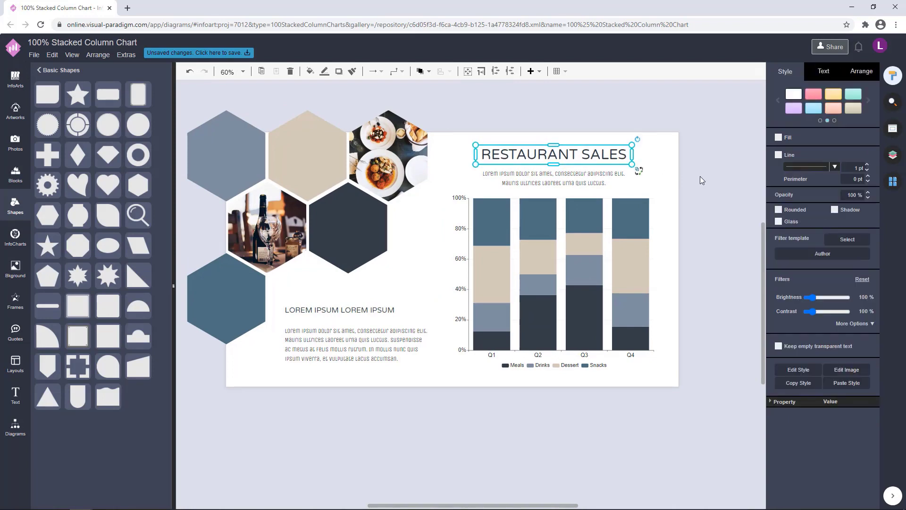
left_click(700, 177)
Nudge the subtitle up so that it sits closer beneath the RESTAURANT SALES title.
left_click_drag(598, 155, 583, 153)
left_click(589, 175)
left_click(583, 157, "shift")
left_click(588, 173)
key("Up")
key("Up")
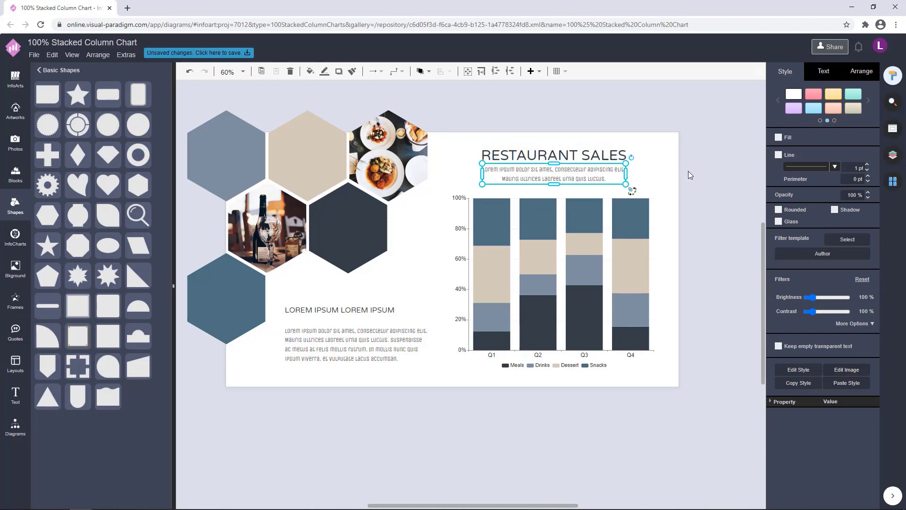
left_click(688, 171)
Set the subtitle's line height to 150% and its font size to 20 pt.
double_click(603, 173)
left_click(869, 227)
left_click(648, 179)
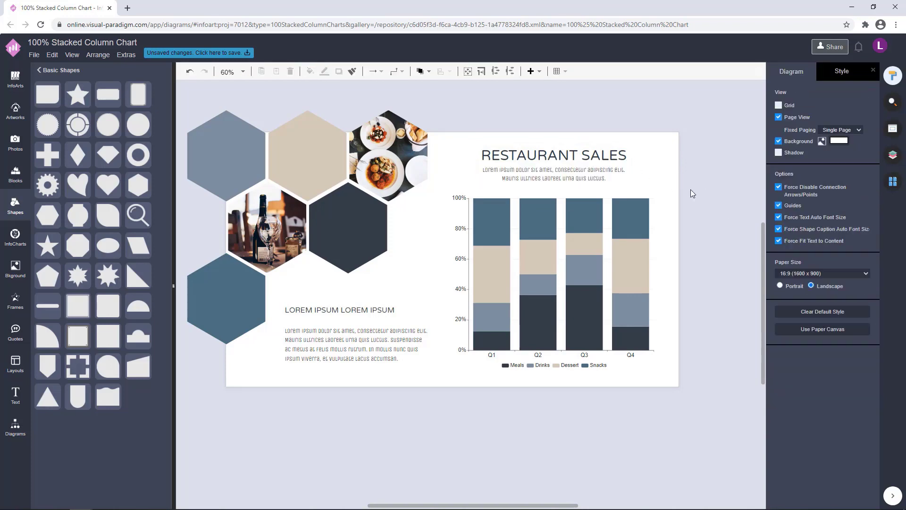
double_click(603, 173)
type("2")
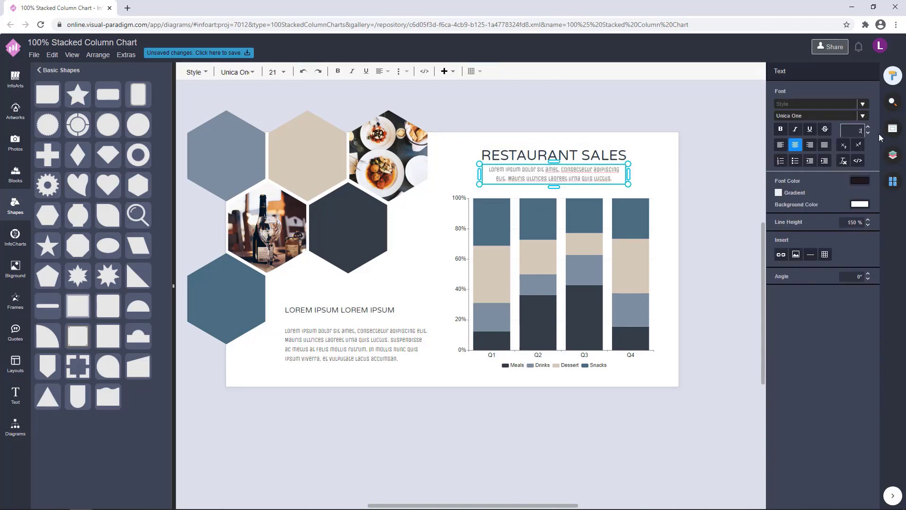
type("0")
key("Return")
left_click(661, 158)
Shift the title and subtitle together slightly to the right so they sit centered above the chart's columns.
left_click(606, 172)
left_click(849, 72)
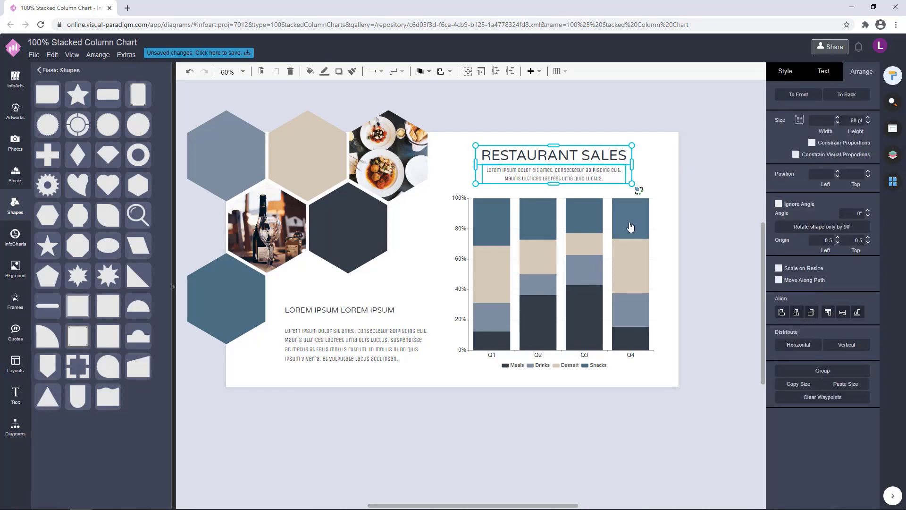
left_click_drag(606, 159, 609, 160)
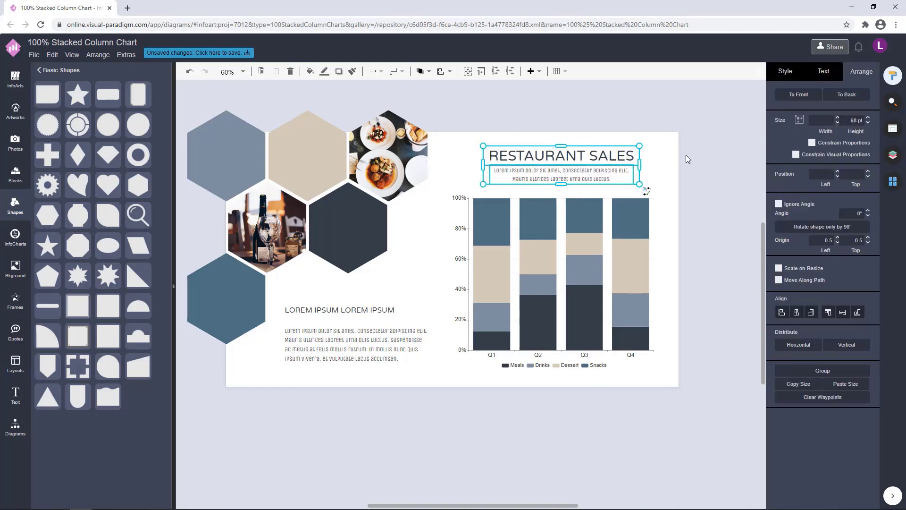
left_click(699, 155)
left_click(611, 156)
left_click(603, 177, "shift")
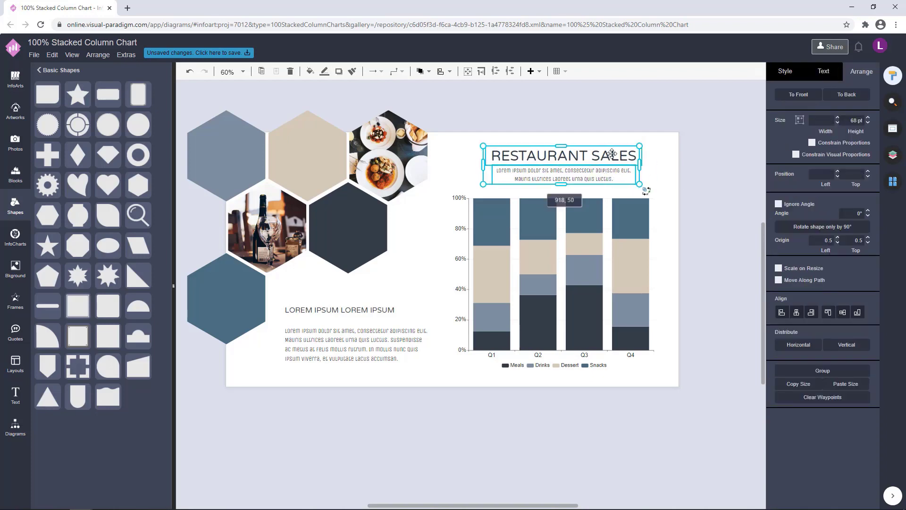
left_click(702, 164)
left_click_drag(697, 173, 400, 100)
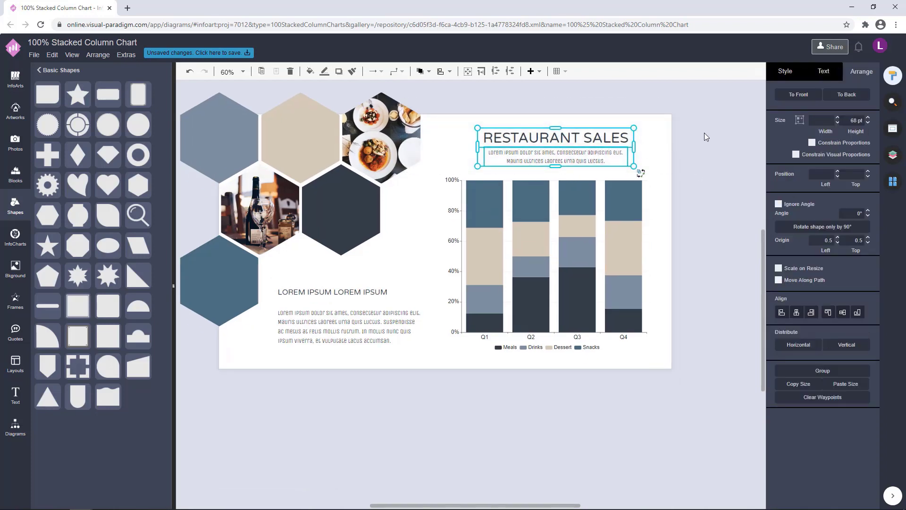
left_click(703, 142)
Check the font size of the RESTAURANT SALES title.
scroll(695, 186, "down", 1)
double_click(607, 163)
left_click(868, 128)
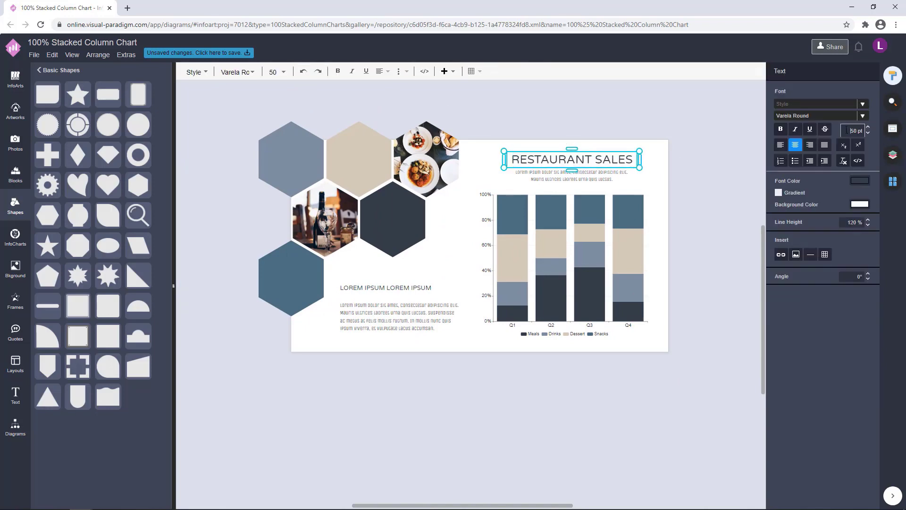
left_click(682, 202)
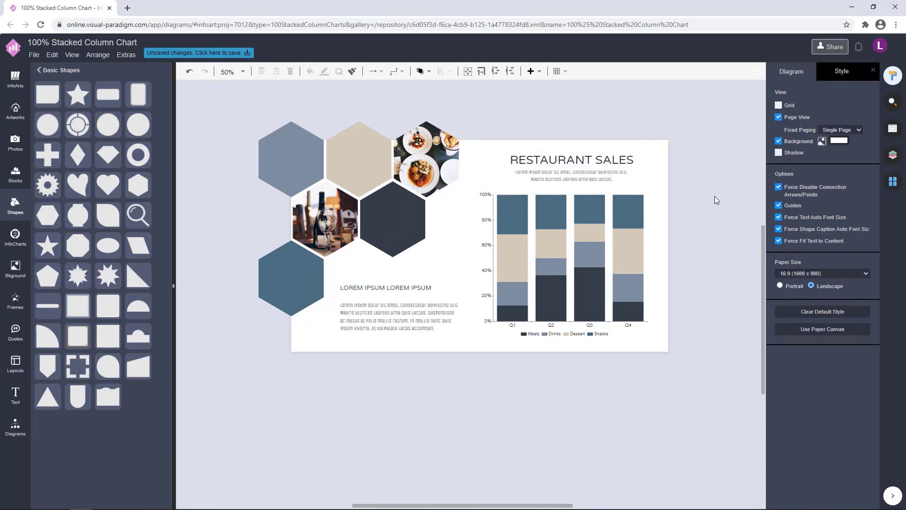
Widen the LOREM IPSUM heading's text box to match the width of the paragraph beneath it.
double_click(404, 287)
left_click_drag(848, 131, 883, 131)
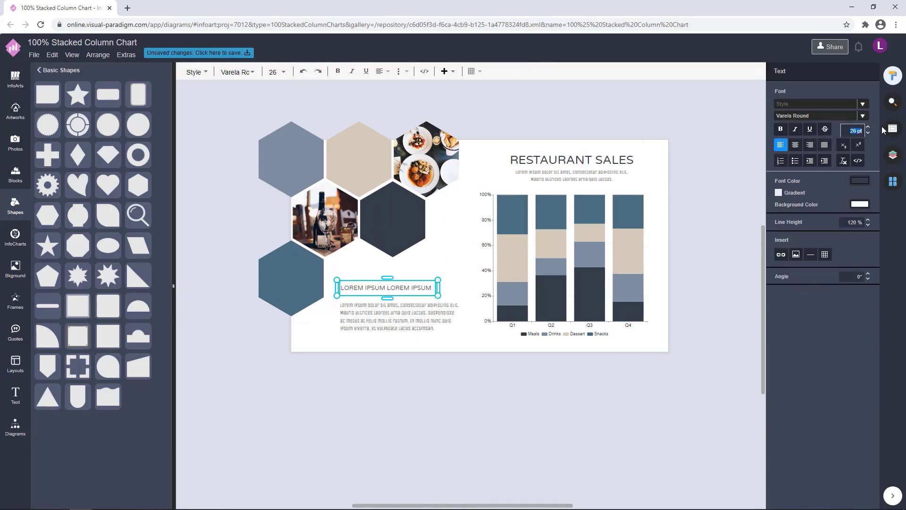
key("Return")
left_click_drag(438, 286, 450, 289)
double_click(441, 287)
left_click_drag(843, 131, 872, 136)
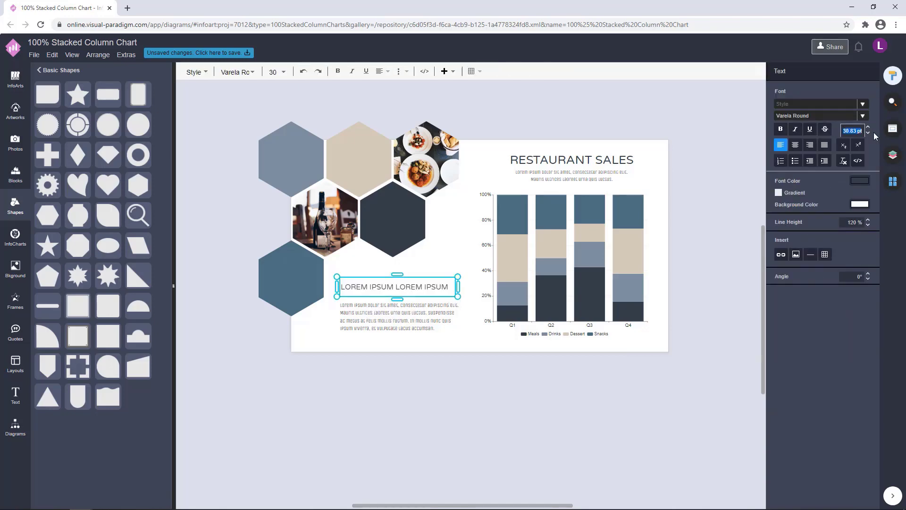
left_click(696, 286)
Set the LOREM IPSUM heading's font size to 27 pt.
double_click(414, 287)
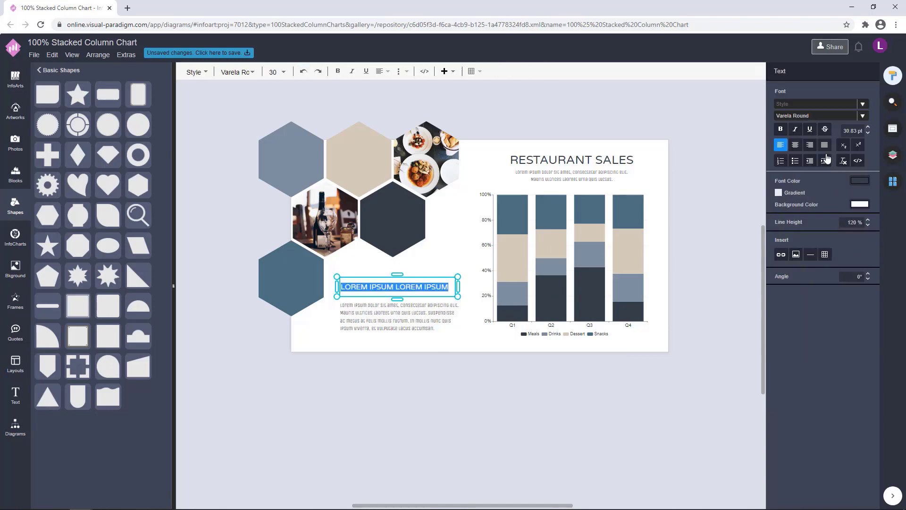
left_click_drag(842, 131, 870, 132)
type("27")
key("Return")
left_click(692, 320)
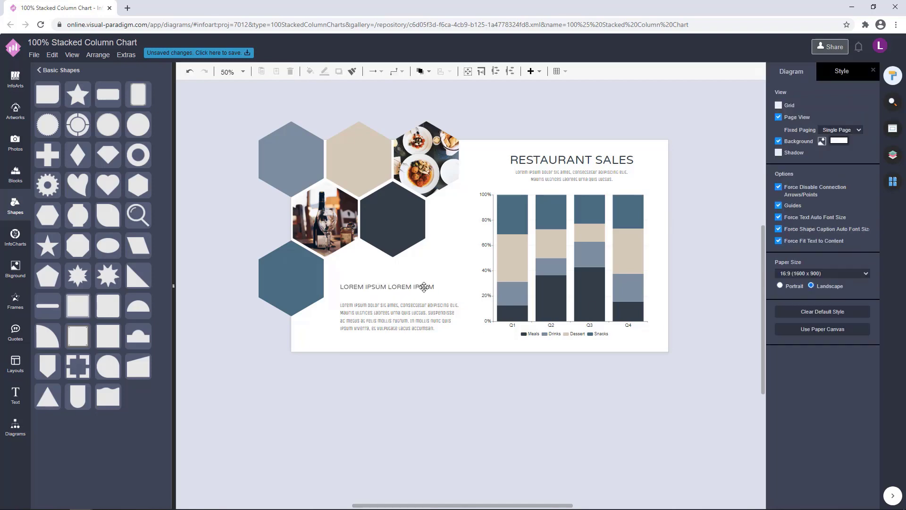
Shift the LOREM IPSUM heading and its paragraph slightly down and tighten the gap between them.
left_click(424, 287)
left_click(423, 393)
left_click(392, 315)
left_click(385, 290, "shift")
left_click_drag(385, 289, 409, 323)
left_click(445, 428)
left_click(420, 324)
left_click(413, 291)
left_click(413, 322, "shift")
left_click(439, 371)
left_click(430, 295)
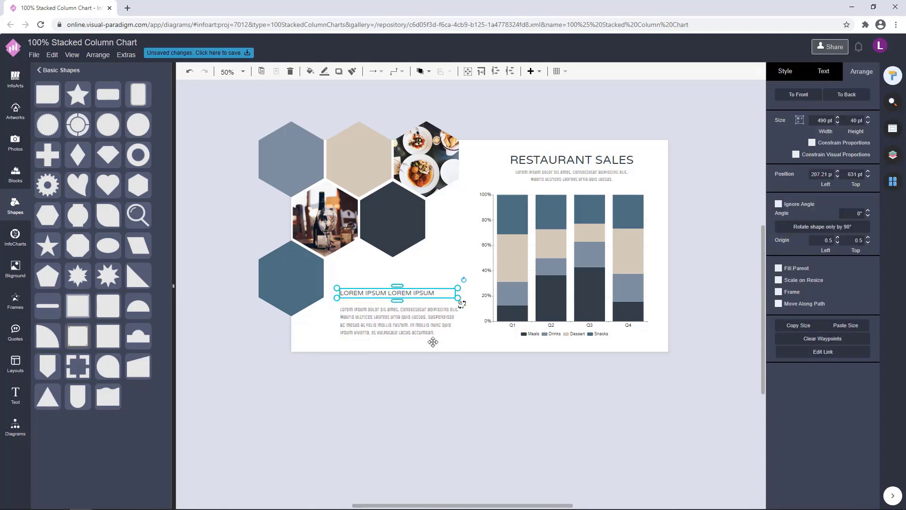
left_click(431, 373)
Nudge the honeycomb of hexagons and photos slightly up together with the LOREM IPSUM heading.
left_click_drag(222, 97, 480, 327)
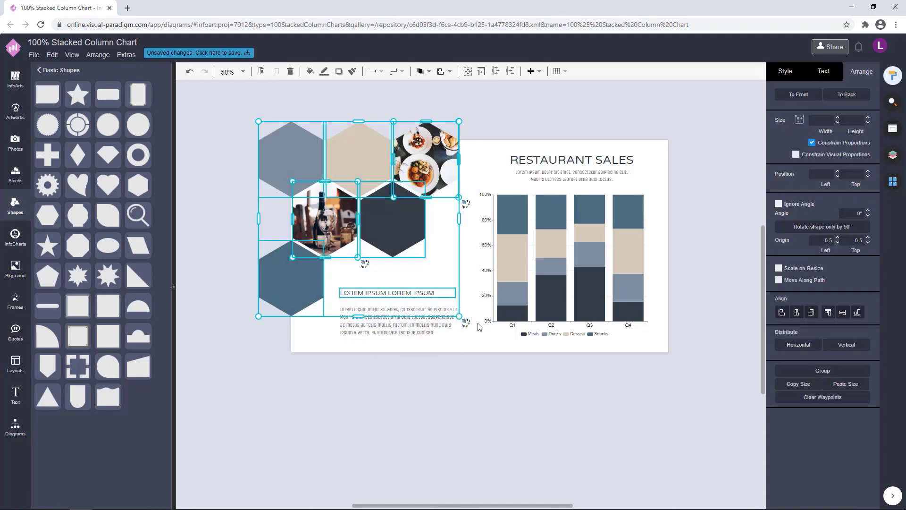
left_click(451, 399)
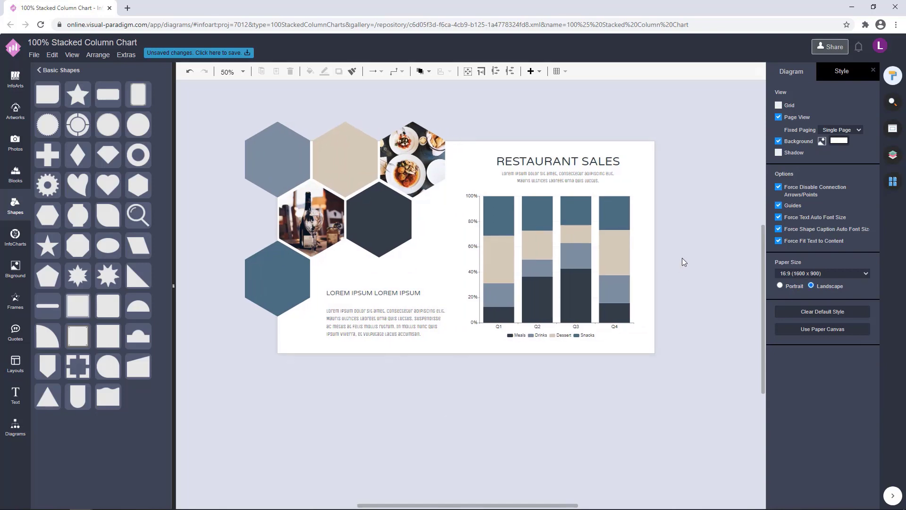
Give the page a warm off-white background color, F5F3EE, after trying FFFCF2.
left_click(844, 140)
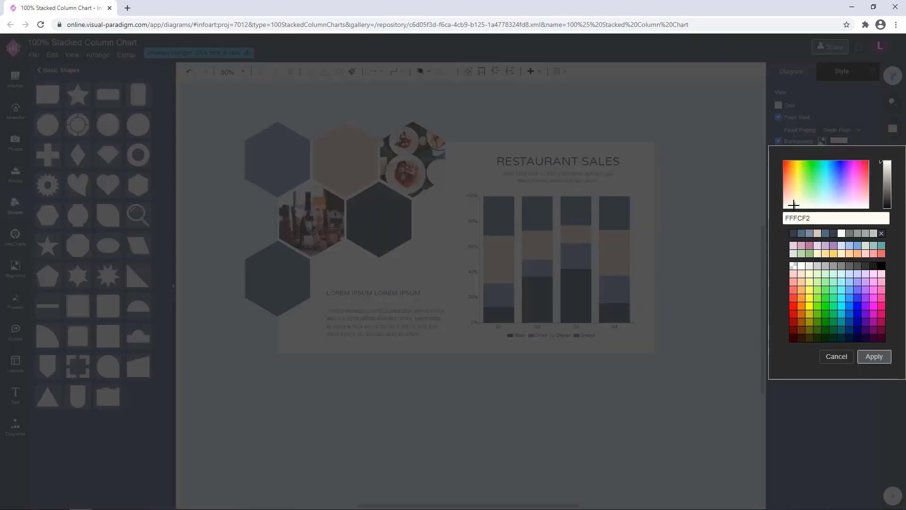
left_click(874, 357)
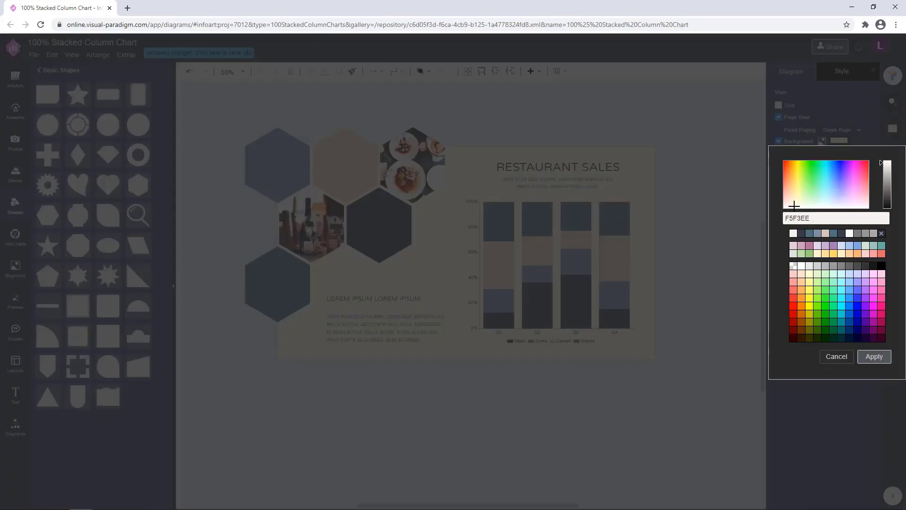
left_click(873, 356)
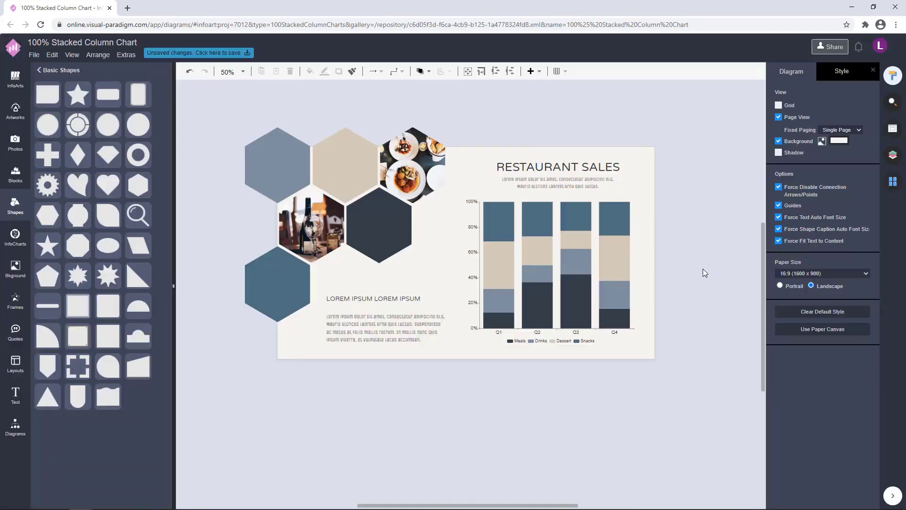
left_click_drag(703, 252, 712, 253)
left_click(398, 236)
left_click_drag(557, 127, 571, 127)
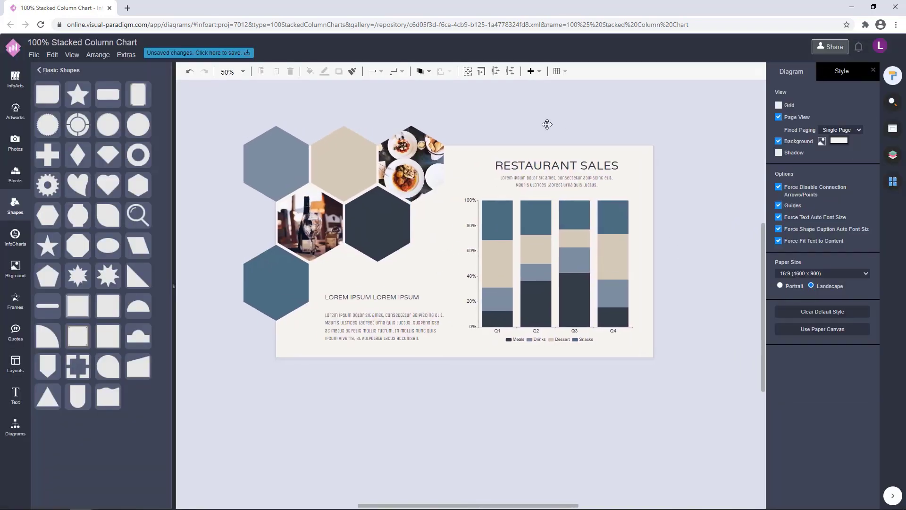
Narrow the lorem ipsum paragraph's text box slightly while keeping its text on four lines.
left_click(386, 296)
left_click_drag(444, 325, 432, 324)
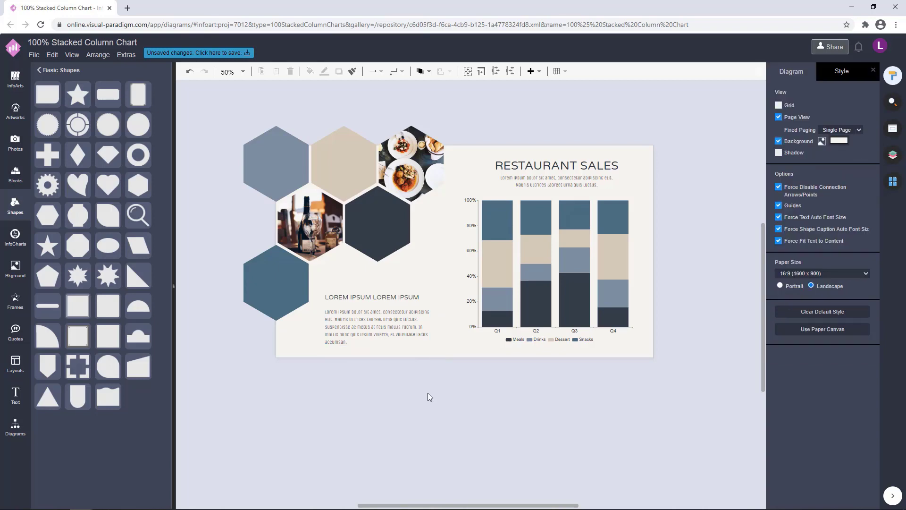
left_click_drag(432, 325, 439, 372)
Move the LOREM IPSUM heading and paragraph together slightly left and up, closer to the lowest hexagon.
left_click(392, 329)
left_click(391, 329)
left_click(403, 302, "shift")
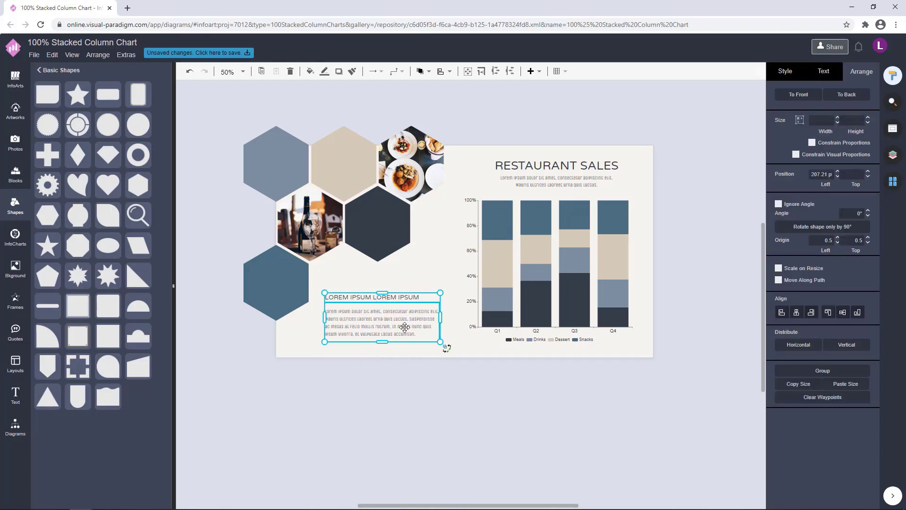
left_click_drag(405, 328, 400, 326)
left_click(408, 390)
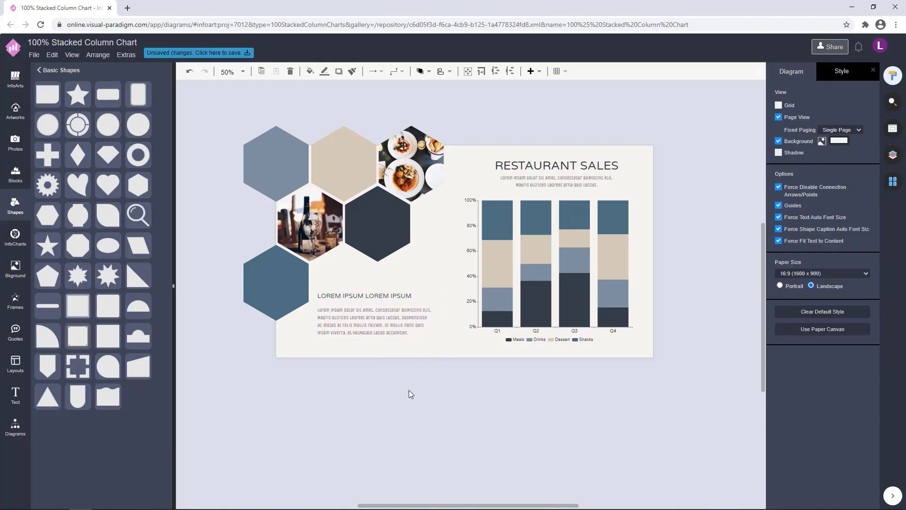
Move the title, subtitle and column chart together to the left, away from the page's right edge.
left_click(581, 163)
left_click(587, 182, "shift")
left_click(608, 260, "shift")
left_click_drag(609, 260, 588, 261)
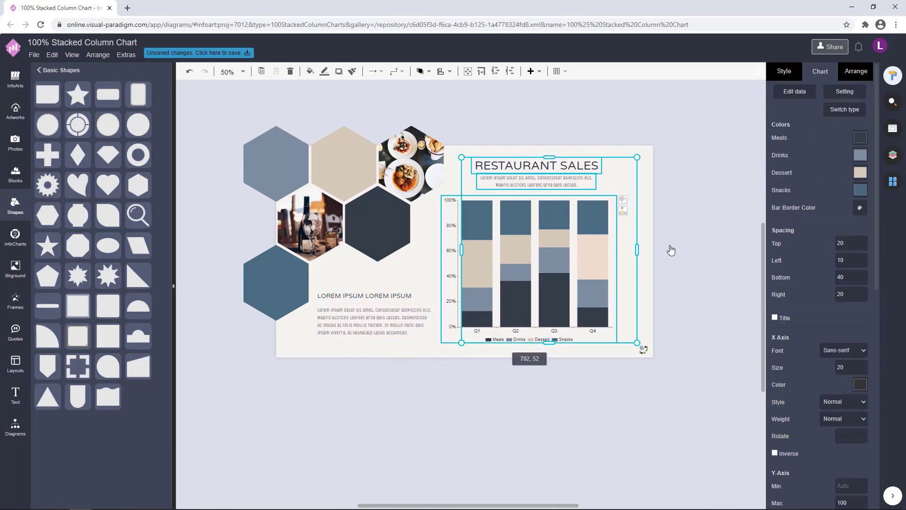
left_click_drag(697, 278, 699, 284)
left_click(600, 267)
left_click(593, 167)
left_click(571, 187, "shift")
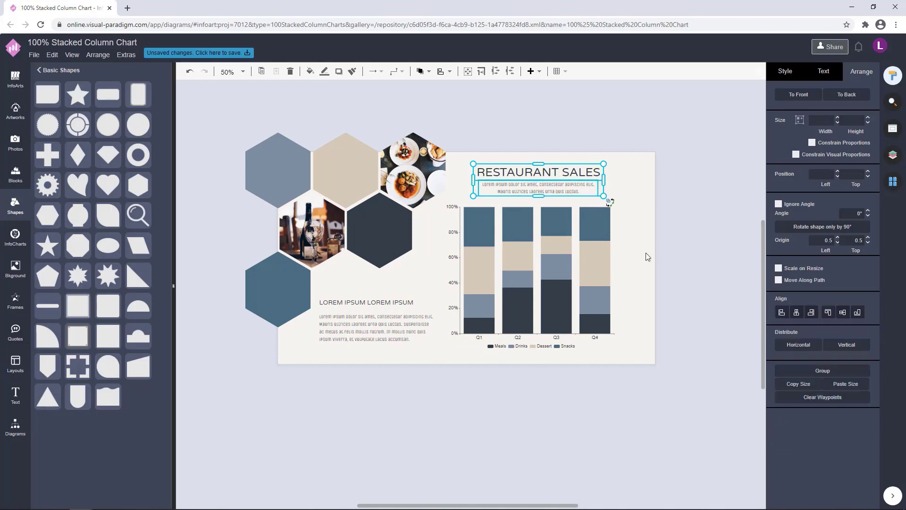
left_click(684, 236)
Nudge the LOREM IPSUM heading and paragraph slightly right, to a left position of 183 pt.
left_click(395, 302)
left_click_drag(378, 330, 387, 326)
left_click(382, 303, "shift")
left_click_drag(395, 370, 388, 370)
left_click(401, 339)
left_click(391, 303, "shift")
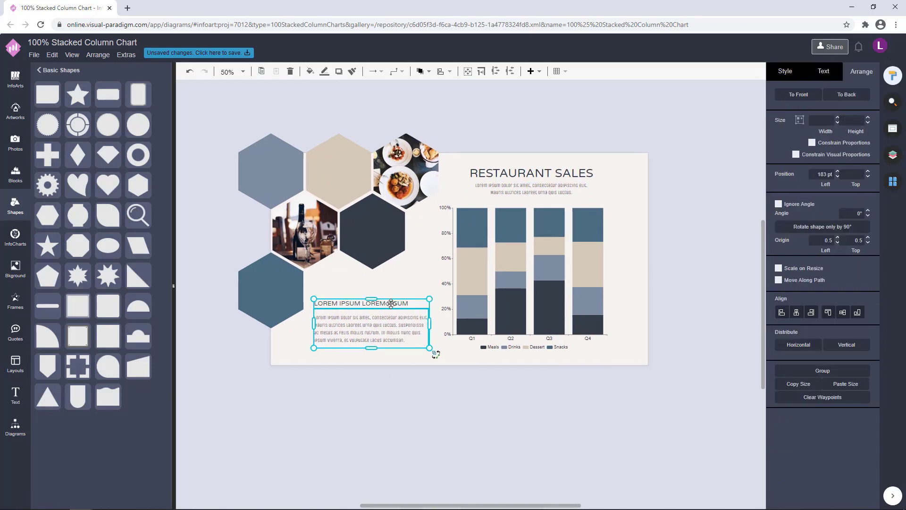
left_click(336, 284)
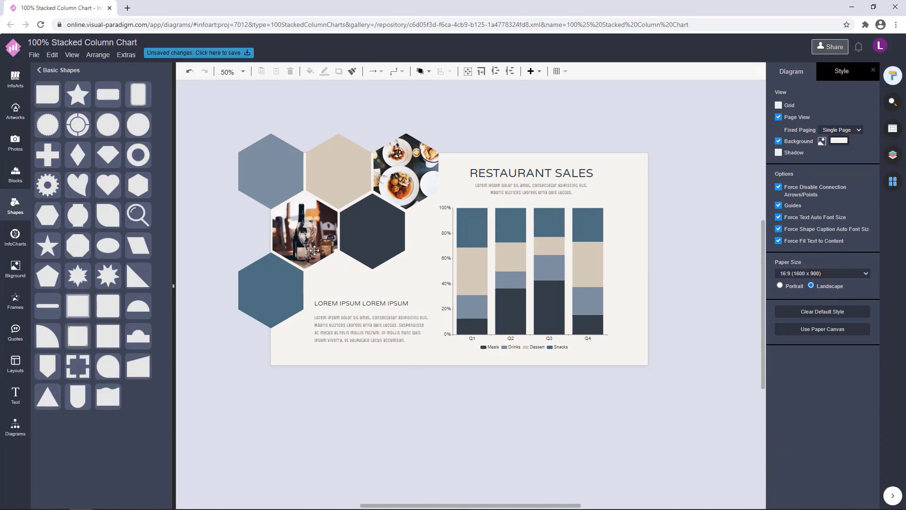
Place a copy of the blue-gray hexagon over the page's lower-right corner.
mouse_move(279, 173)
left_mouse_down()
mouse_move(695, 377)
mouse_move(668, 367)
left_mouse_up()
mouse_move(669, 367)
left_mouse_down()
mouse_move(657, 338)
mouse_move(656, 367)
left_mouse_up()
left_click_drag(690, 264, 689, 270)
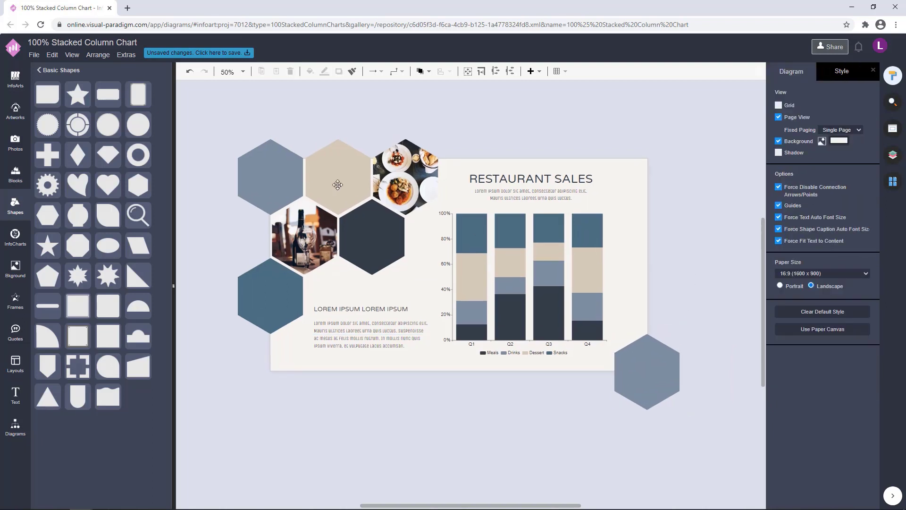
Place a copy of the beige hexagon up-left of the corner hexagon and set its opacity to 50%.
left_click_drag(347, 182, 636, 313)
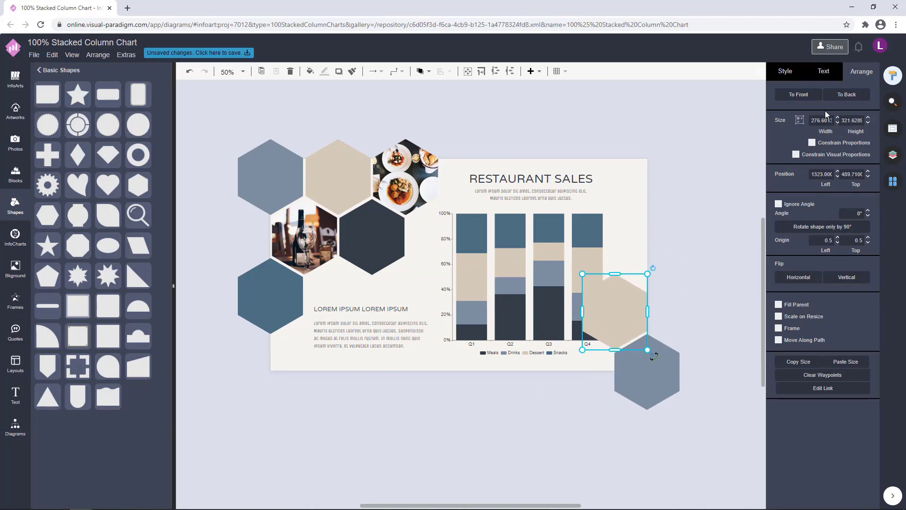
key("Return")
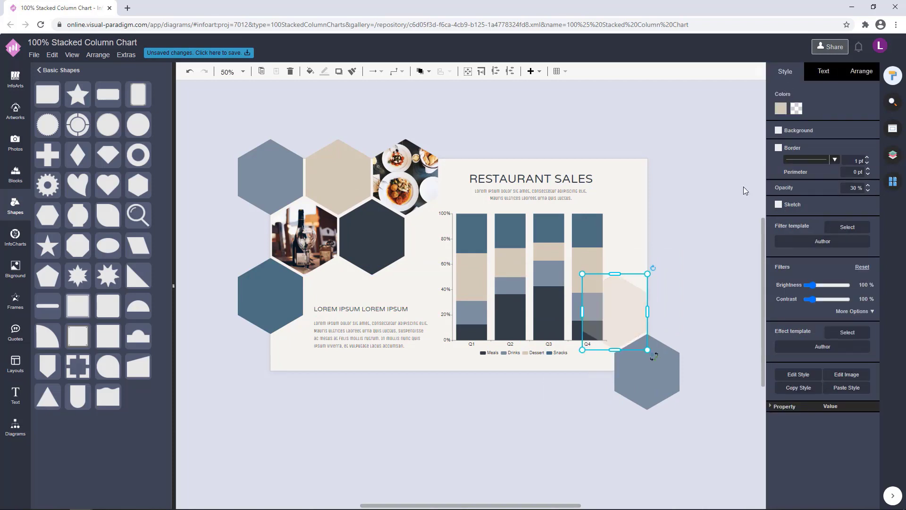
type("50")
key("Return")
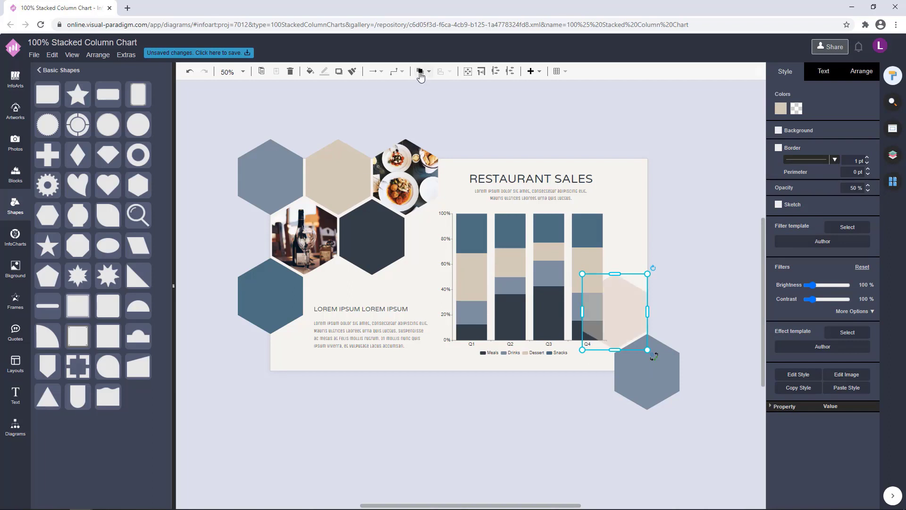
Send the semi-transparent beige hexagon behind the column chart.
left_click(420, 77)
left_click(435, 105)
left_click_drag(680, 269, 667, 248)
left_click(614, 294)
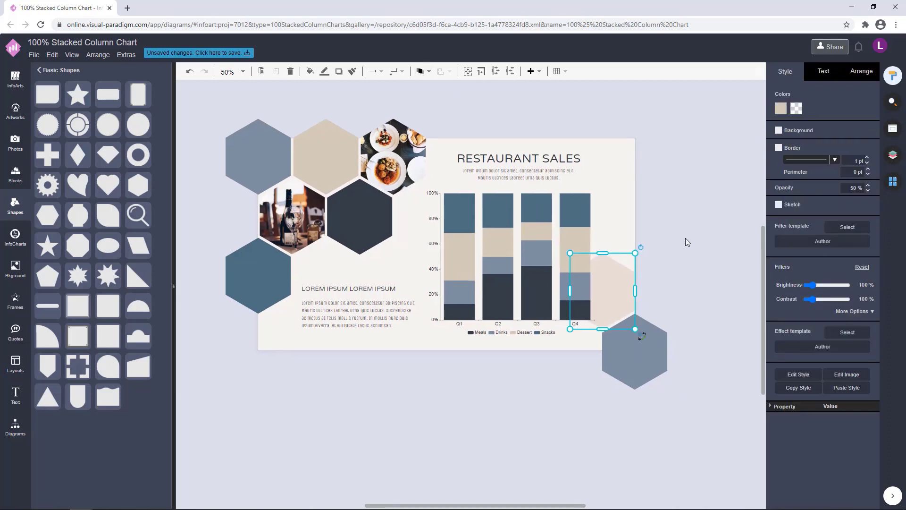
left_click(700, 249)
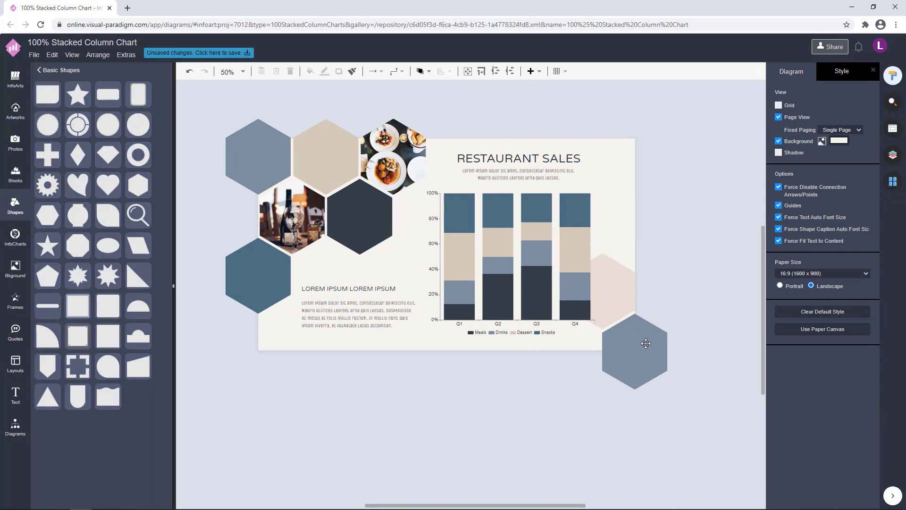
Copy the blue-gray corner hexagon to the page's right edge, up-right of the pale beige hexagon.
left_click_drag(648, 351, 652, 232)
left_click(698, 243)
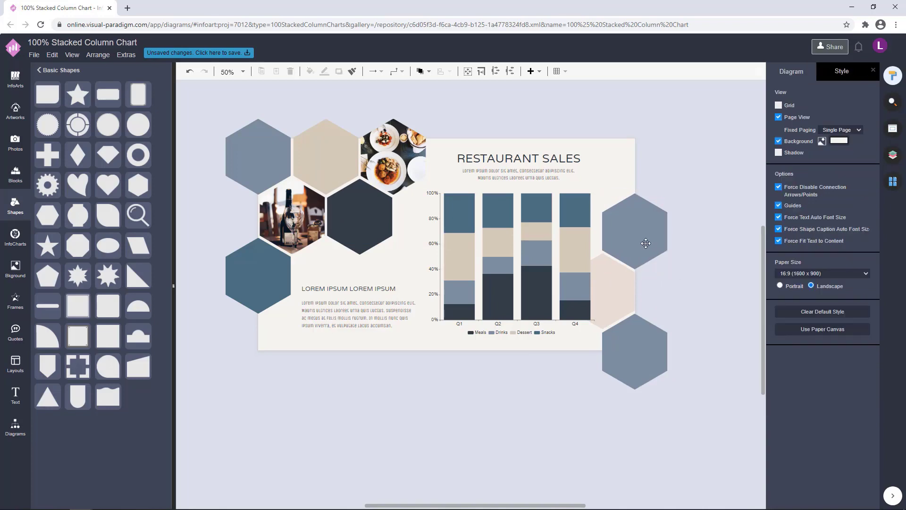
left_click(645, 244)
Recolor the hexagon on the page's lower-right corner to dark slate, 333D45.
left_click(635, 337)
left_click(785, 109)
left_click(808, 206)
left_click(873, 325)
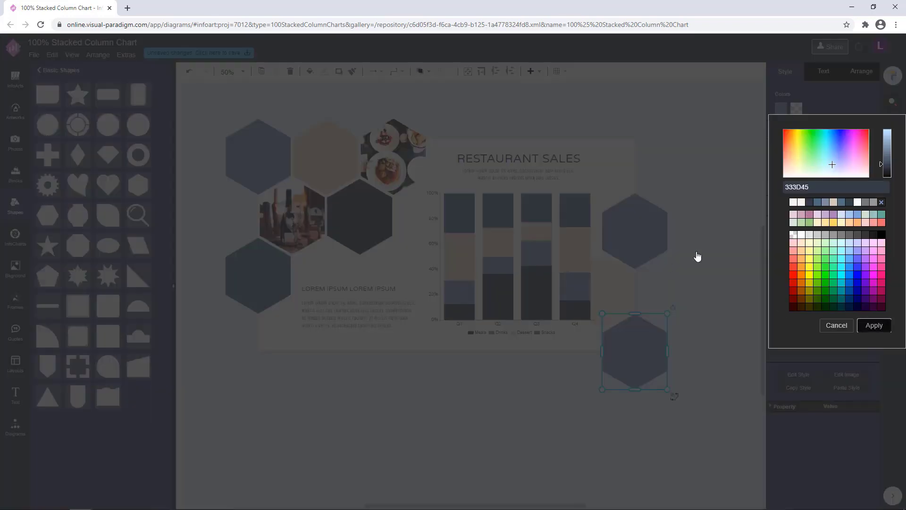
Set the opacity of the blue-gray hexagon on the page's right edge to 60%.
left_click(647, 236)
left_click_drag(846, 187, 881, 191)
type("60")
left_click(703, 219)
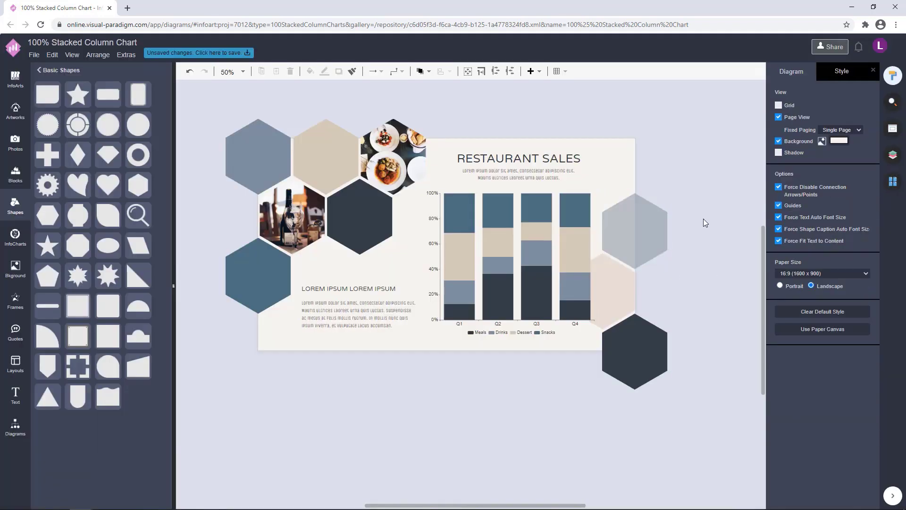
Try 50% opacity on the dark lower-right corner hexagon and settle on 70%.
left_click_drag(703, 219, 704, 236)
left_click(659, 347)
type("50")
left_click(715, 308)
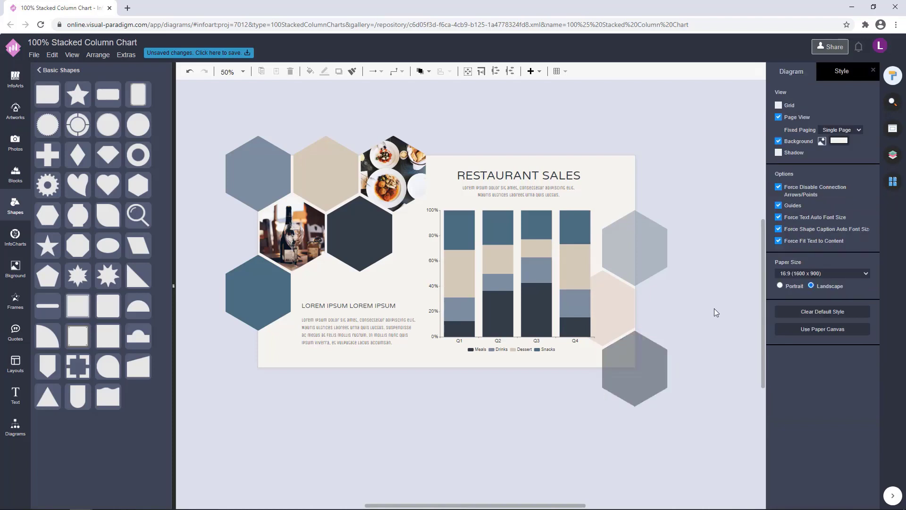
left_click_drag(711, 296, 710, 298)
left_click(645, 351)
left_click(710, 279)
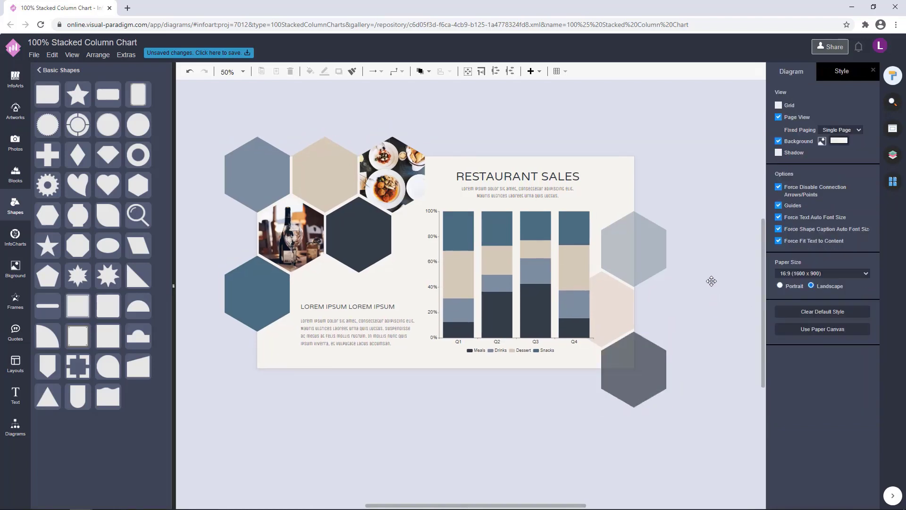
Copy the pale beige hexagon upward to sit beside the title, up-left of the translucent blue-gray hexagon.
scroll(718, 285, "up", 1)
scroll(703, 305, "up", 1)
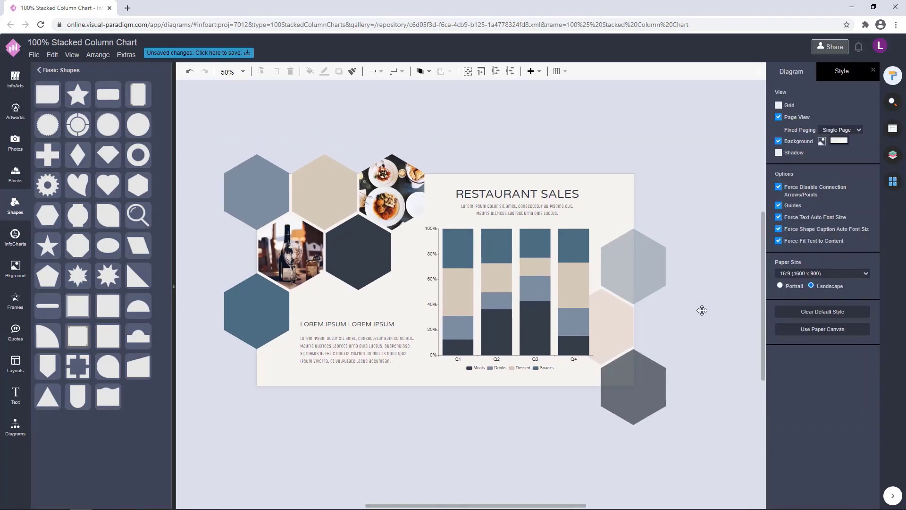
left_click_drag(618, 330, 620, 213)
left_click(637, 210)
left_click(647, 207)
left_click(622, 206)
left_click(585, 137)
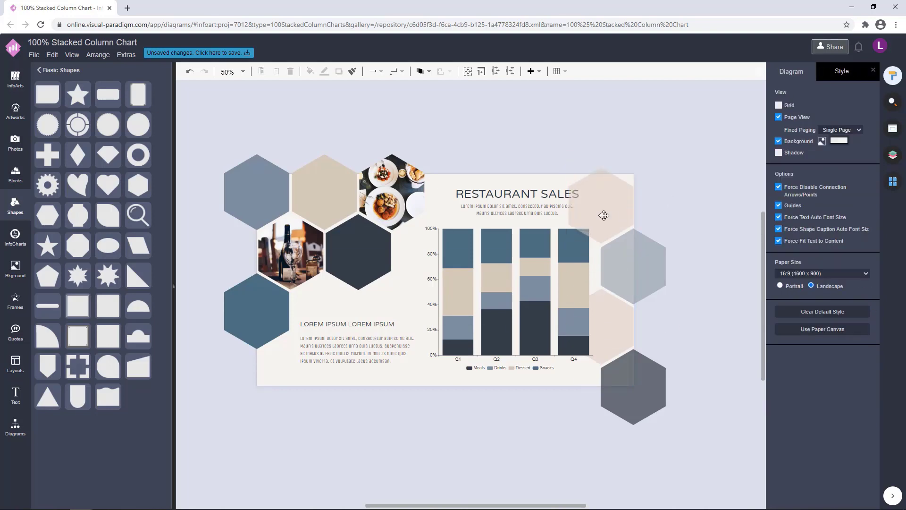
Send the upper pale beige hexagon behind the title, subtitle and chart.
left_click(602, 216)
left_click(428, 72)
left_click(444, 103)
left_click(565, 107)
left_click_drag(663, 159, 654, 160)
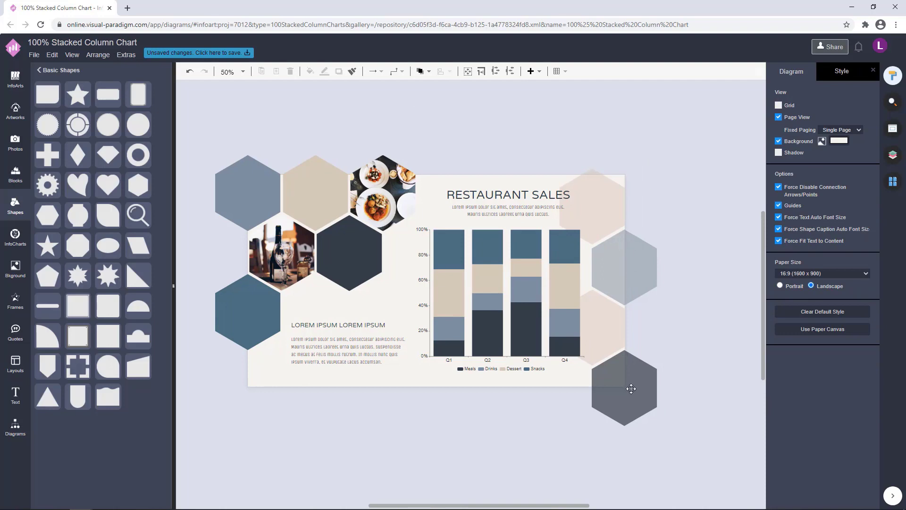
Place a copy of the translucent dark hexagon over the page's upper-right corner, above the pale beige one.
left_click_drag(631, 388, 642, 149)
left_click(668, 147)
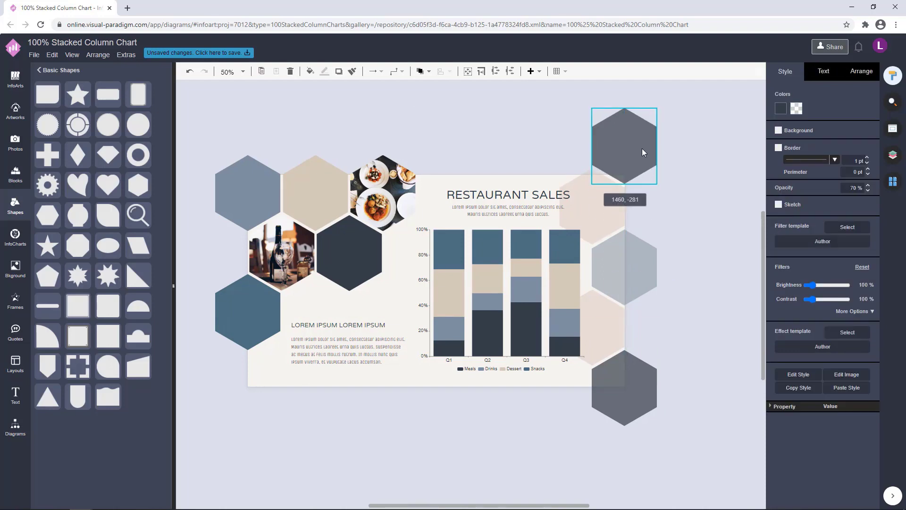
left_click(674, 156)
left_click(645, 162)
left_click(672, 182)
left_click(639, 154)
left_click(694, 199)
left_click_drag(693, 199, 698, 198)
scroll(698, 198, "down", 1)
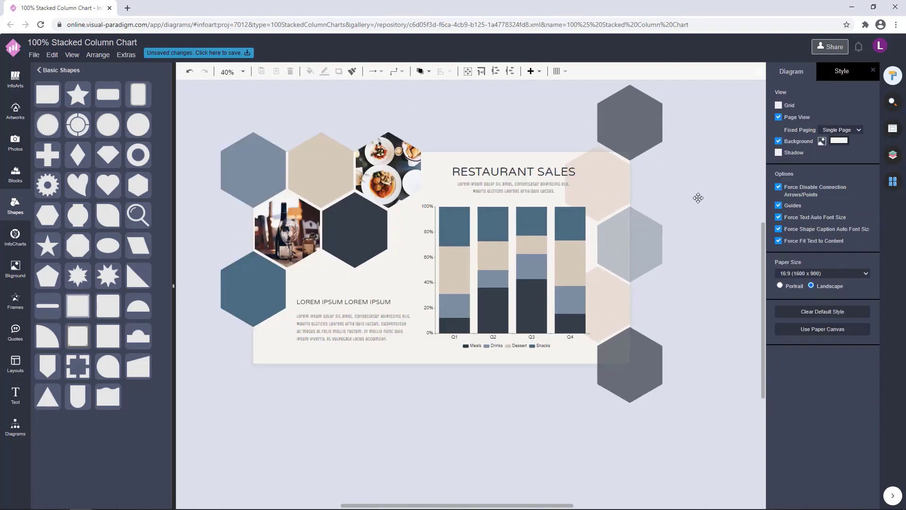
scroll(698, 199, "up", 1)
left_click(547, 302)
left_click(500, 449)
Shift the RESTAURANT SALES title and its subtitle together slightly to the left above the chart.
left_click(538, 189)
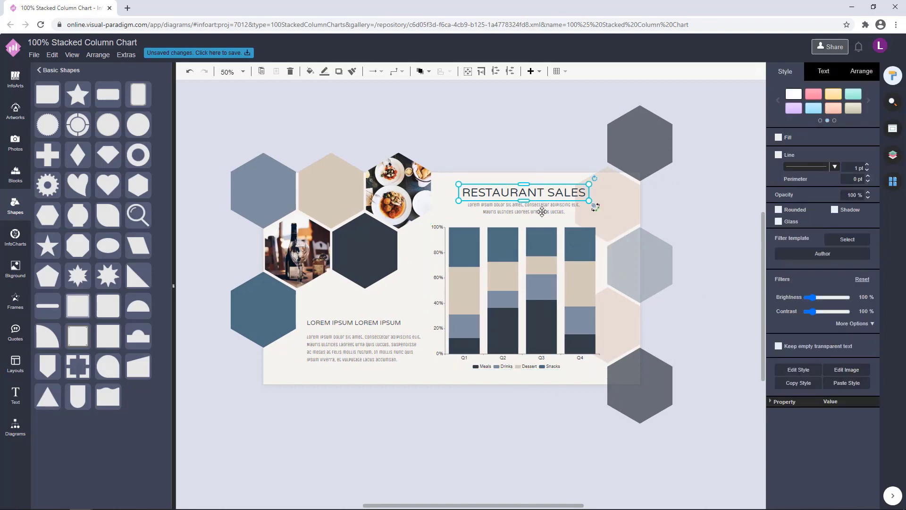
left_click(541, 212, "shift")
left_click_drag(553, 194, 549, 195)
left_click(558, 147)
left_click_drag(558, 147, 555, 140)
left_click(557, 184)
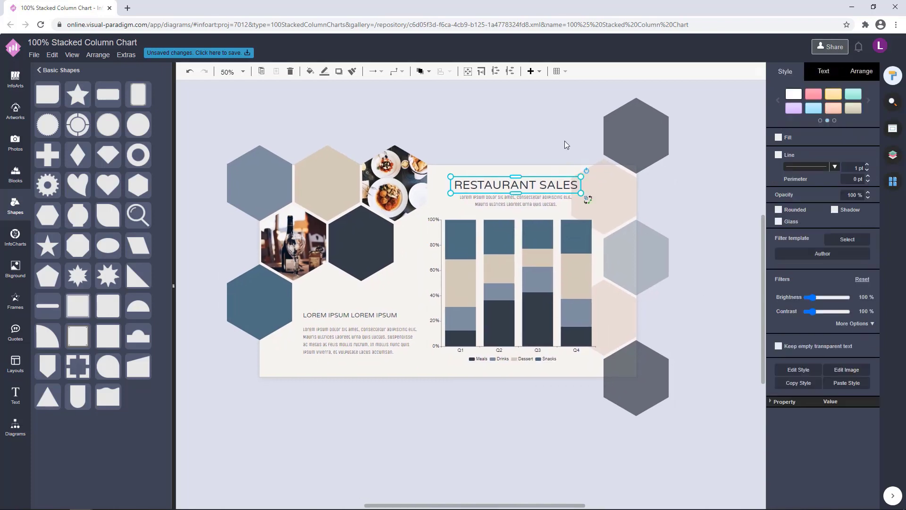
left_click(565, 140)
left_click(546, 204)
left_click(562, 147)
Recolour only the word SALES in the title steel blue.
double_click(551, 185)
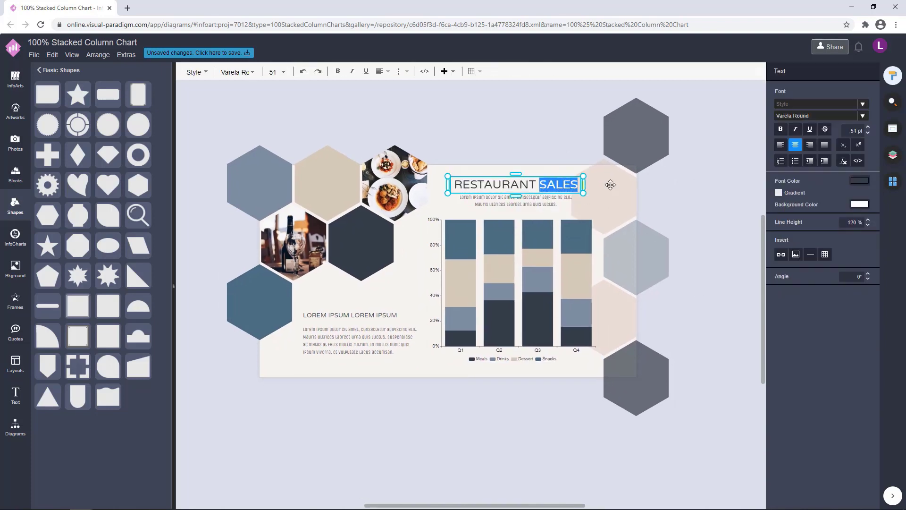
left_click(859, 181)
left_click(813, 275)
left_click(875, 399)
left_click(713, 259)
left_click_drag(712, 260, 705, 256)
left_click(537, 189)
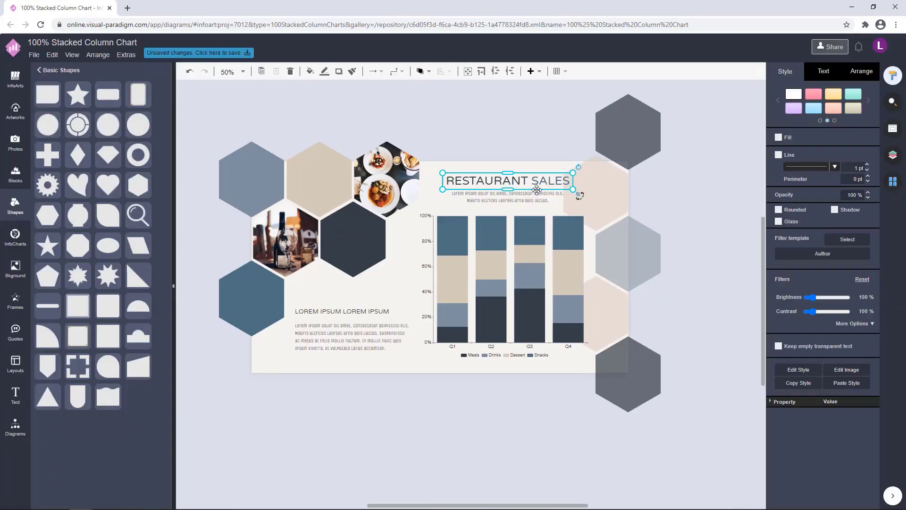
left_click(529, 121)
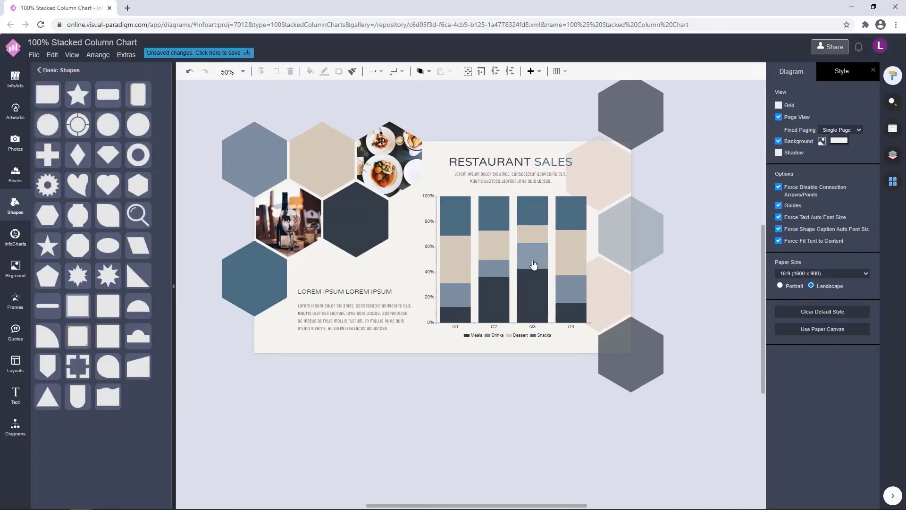
Set the chart's text colours to RGB 61, 61, 61 for the Y-axis, 69, 69, 69 for the X-axis and 66, 66, 66 for the legend.
left_click(533, 264)
left_click_drag(876, 271, 877, 433)
left_click(858, 260)
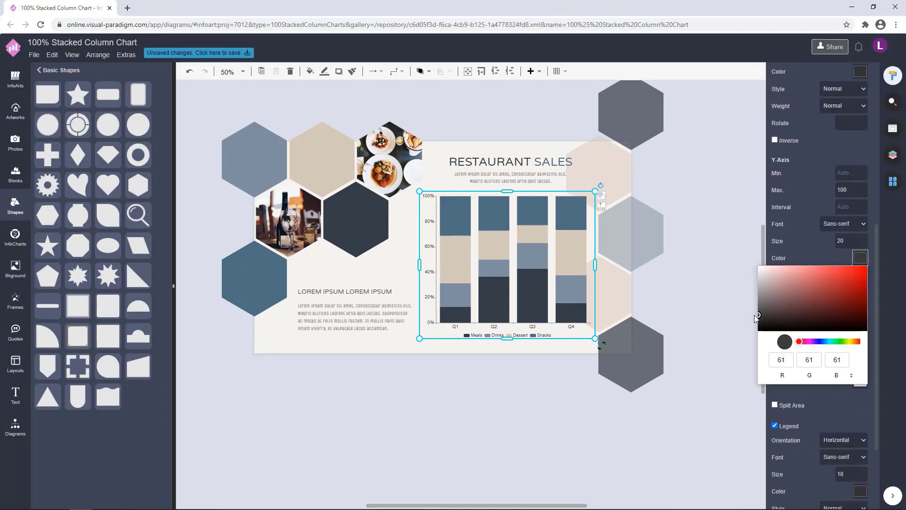
left_click(834, 192)
left_click_drag(877, 235, 877, 184)
left_click(860, 169)
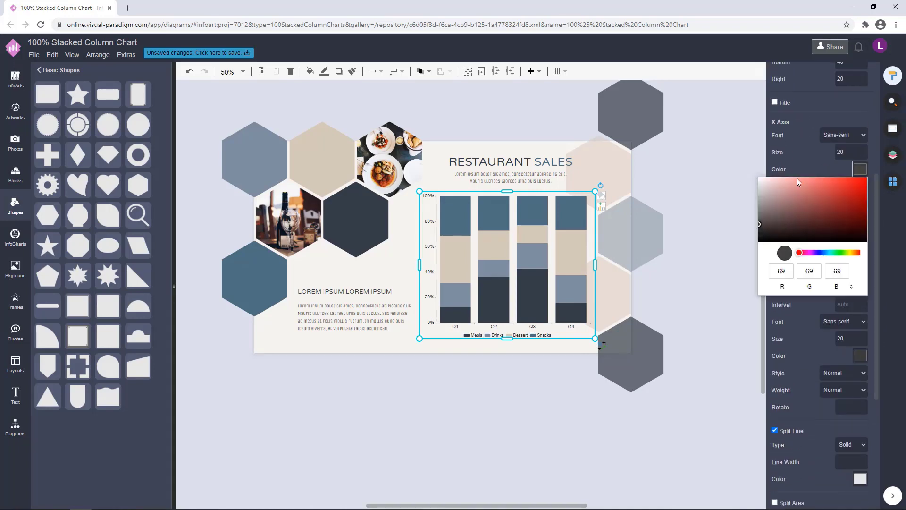
left_click_drag(877, 289, 877, 398)
left_click(859, 379)
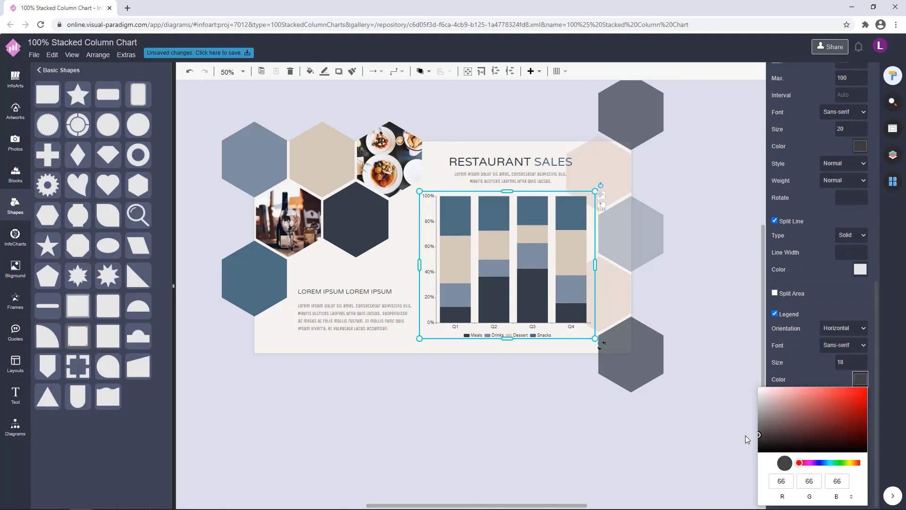
left_click(837, 309)
left_click_drag(699, 257, 698, 267)
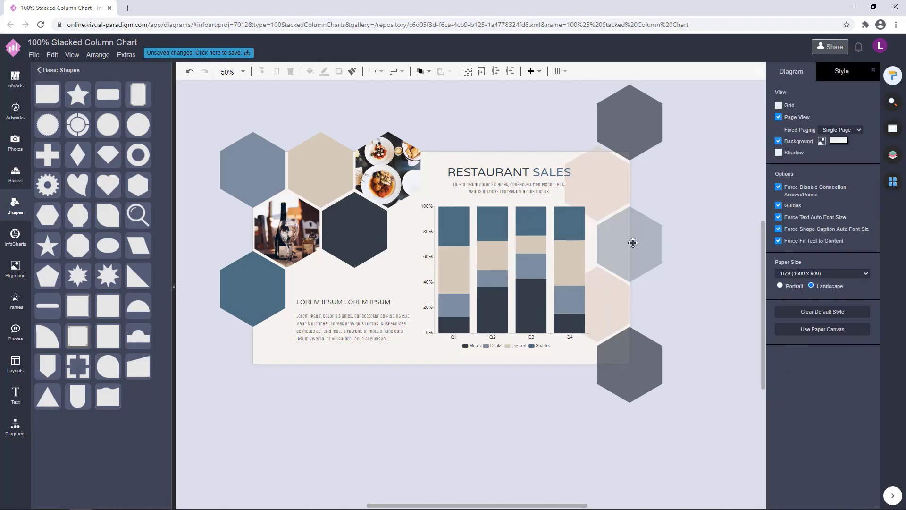
Nudge the translucent dark hexagon at the page's upper-right corner slightly down.
left_click(612, 190)
left_click(675, 154)
left_click(654, 133)
key("Down")
key("Down")
left_click(705, 197)
Nudge the LOREM IPSUM LOREM IPSUM heading and its paragraph slightly down together.
mouse_move(446, 398)
left_mouse_down()
mouse_move(468, 414)
mouse_move(490, 396)
mouse_move(453, 408)
left_mouse_up()
scroll(472, 415, "down", 1)
scroll(438, 388, "up", 1)
left_click(407, 312)
left_click(411, 335, "shift")
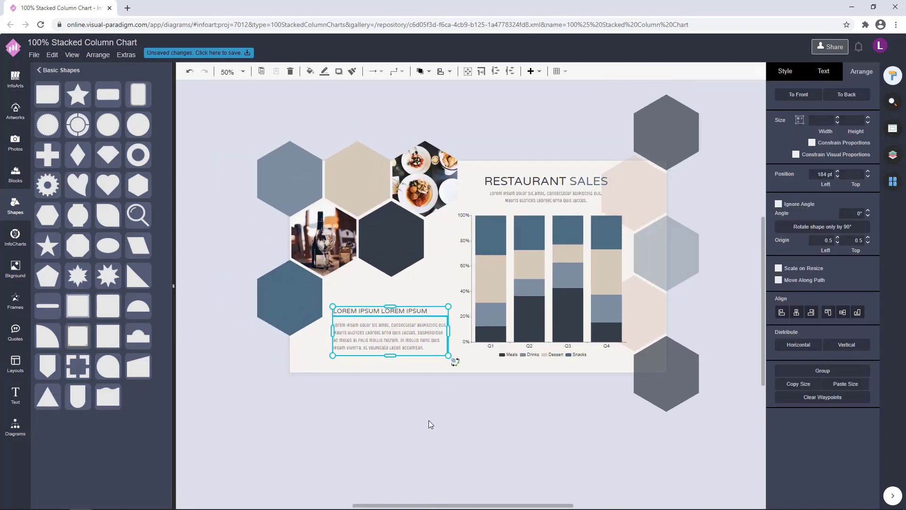
key("Down")
key("Down")
key("Down")
key("Down")
key("Down")
key("Down")
key("Down")
key("Down")
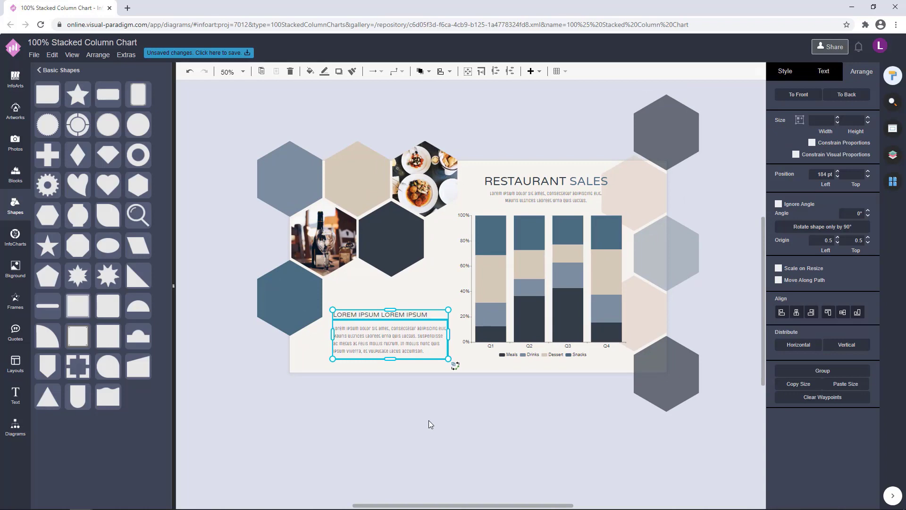
key("Down")
key("Down")
key("Down")
key("Down")
left_click(429, 420)
Search the artwork library for "meal".
scroll(441, 426, "down", 1)
left_click_drag(428, 420, 491, 409)
scroll(466, 404, "up", 1)
scroll(467, 407, "up", 1)
left_click(27, 114)
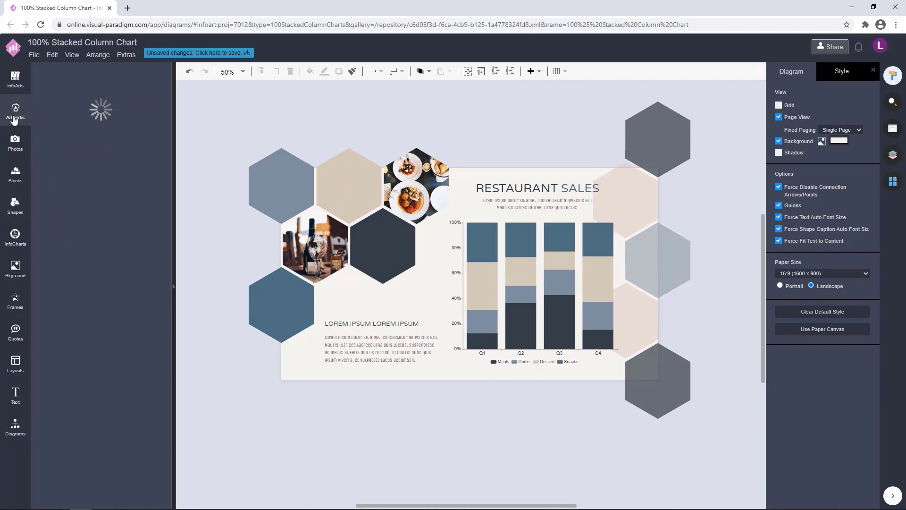
left_click(51, 74)
type("meal")
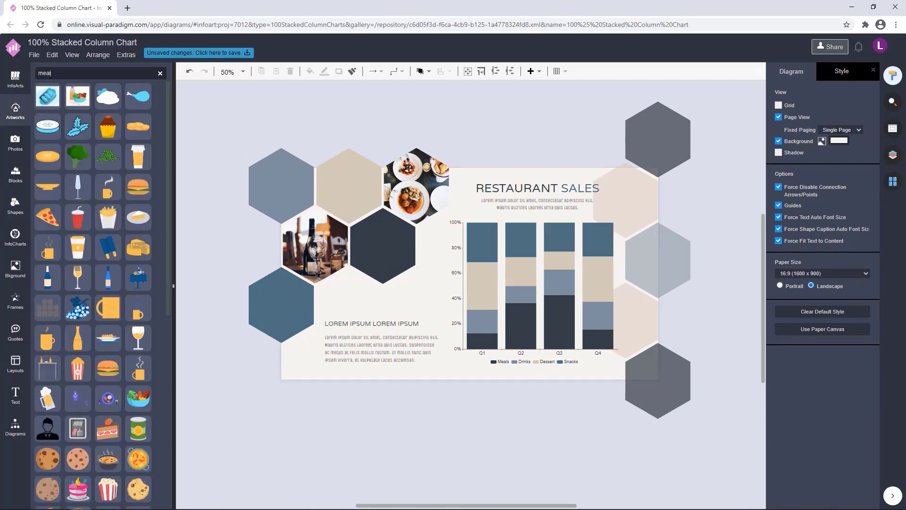
Try a small waiter icon above the LOREM IPSUM LOREM IPSUM heading, recoloured 333D45.
left_click_drag(44, 431, 331, 282)
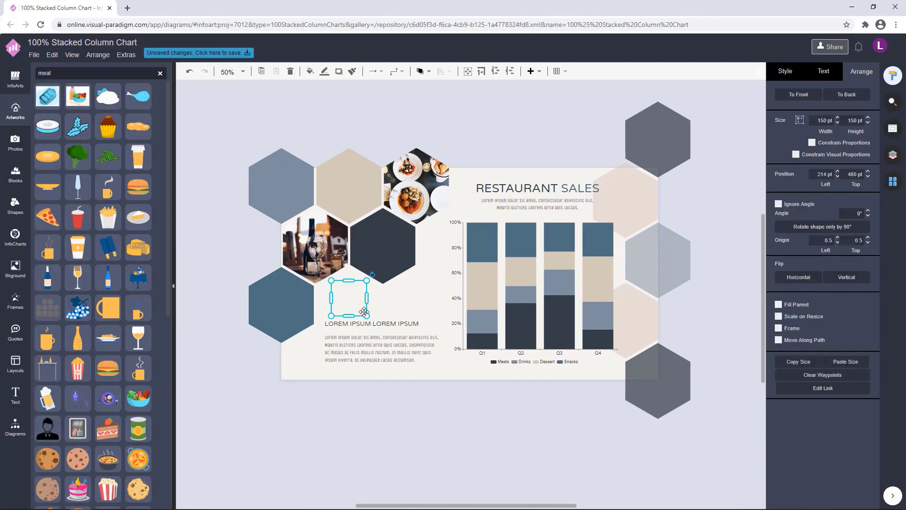
left_click_drag(366, 316, 347, 296)
left_click_drag(341, 287, 333, 308)
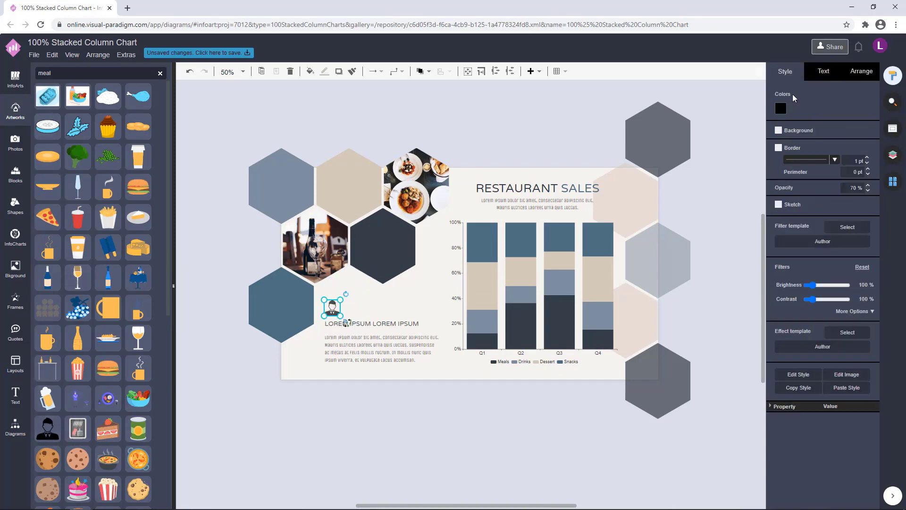
left_click(781, 109)
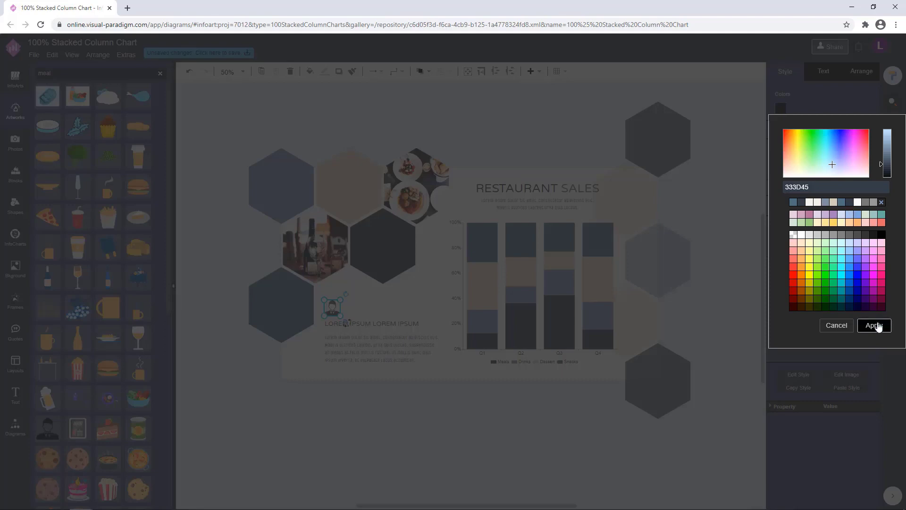
left_click(877, 326)
left_click(397, 413)
left_click_drag(439, 436, 431, 434)
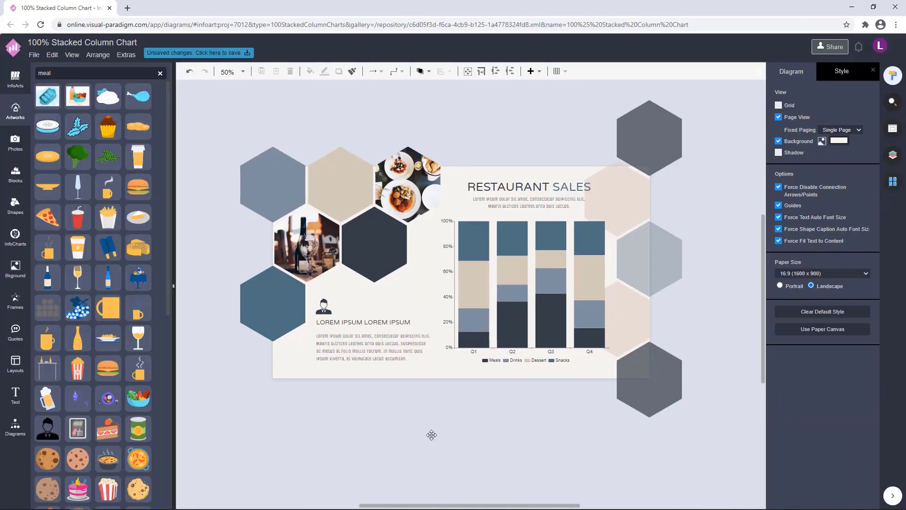
Try the wine glass artwork from the meal icons above the lower heading.
scroll(109, 375, "down", 8)
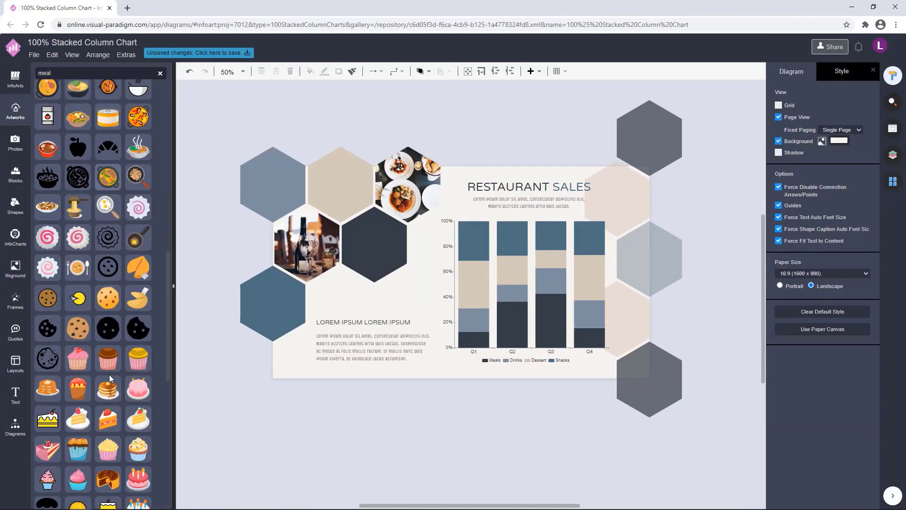
scroll(109, 375, "up", 8)
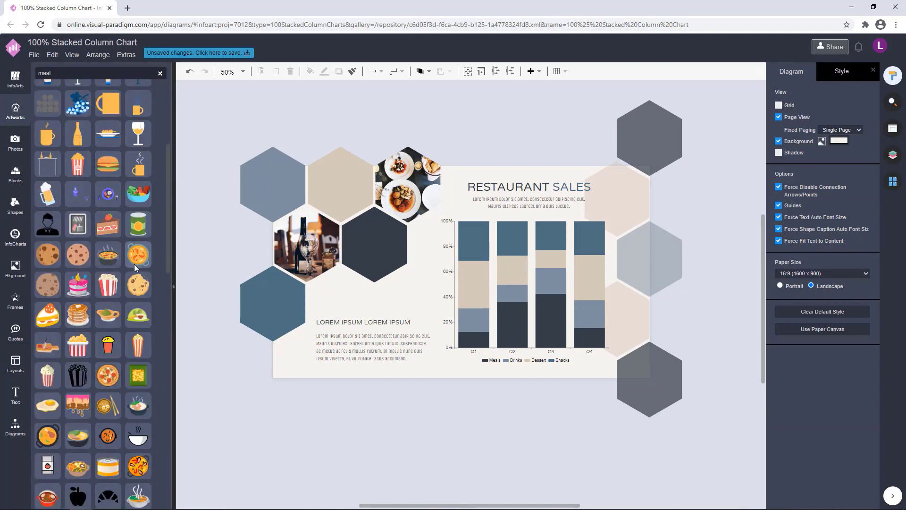
mouse_move(142, 158)
left_click_drag(139, 154, 325, 299)
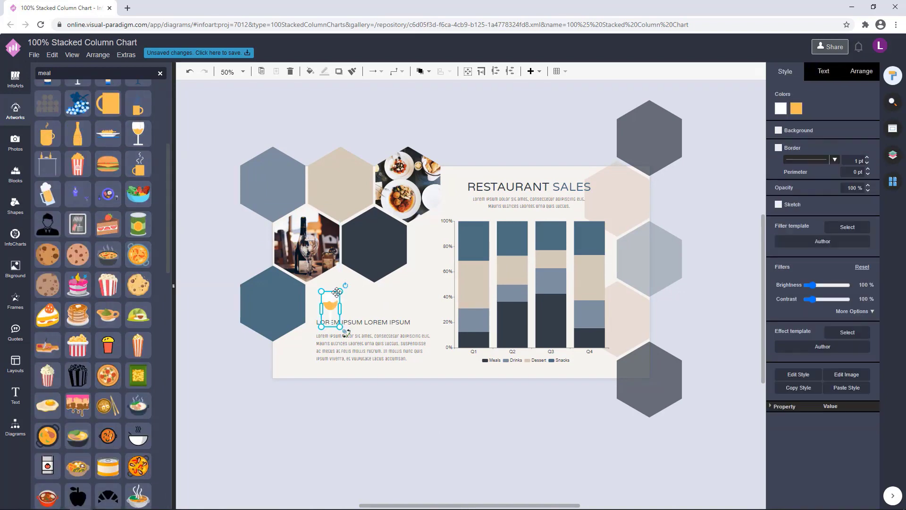
Recolour the wine glass icon dark gray with a blue-gray drink.
left_click(781, 110)
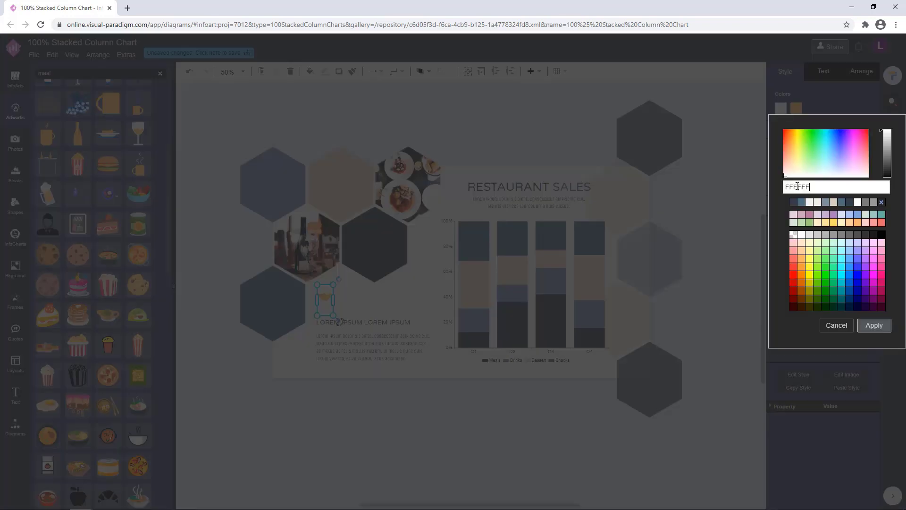
left_click(798, 211)
left_click(860, 320)
left_click(796, 110)
left_click(822, 202)
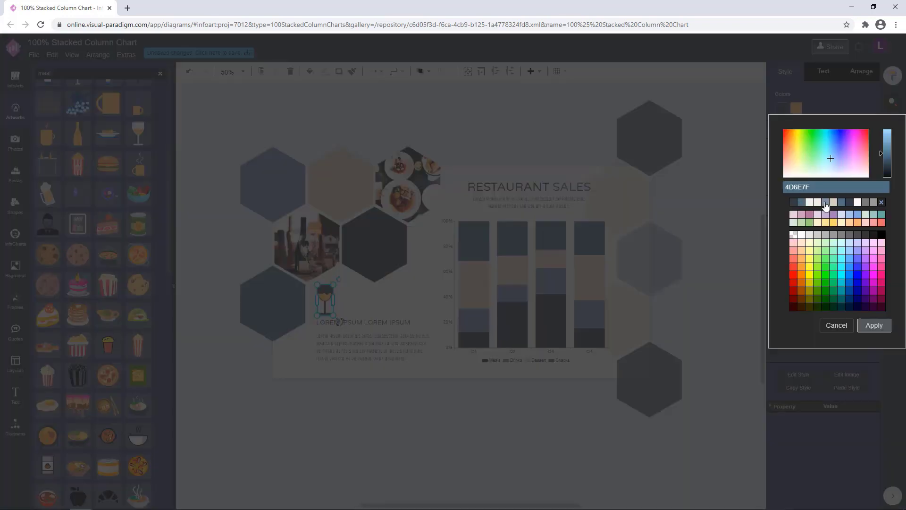
left_click(831, 203)
left_click(866, 324)
left_click(539, 131)
Delete the wine glass icon above the lower heading.
left_click(325, 297)
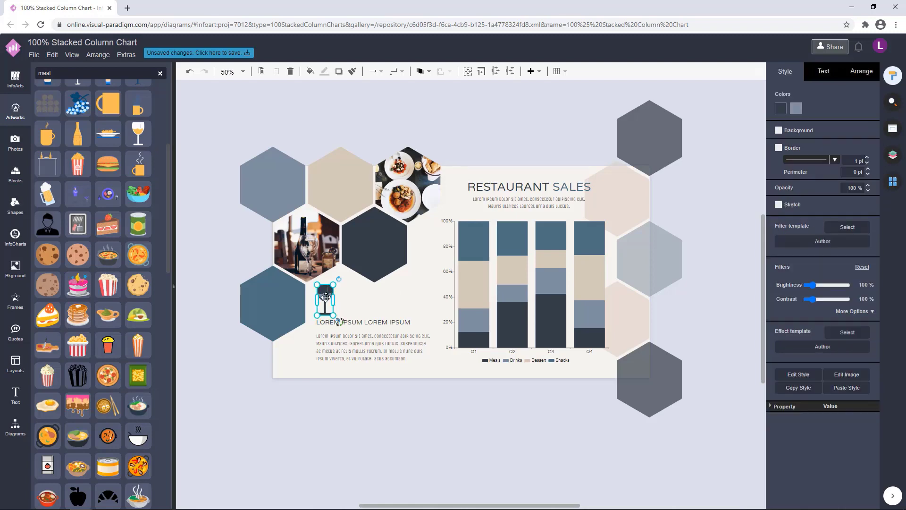
key("Delete")
double_click(521, 105)
left_click_drag(506, 95, 559, 123)
key("Delete")
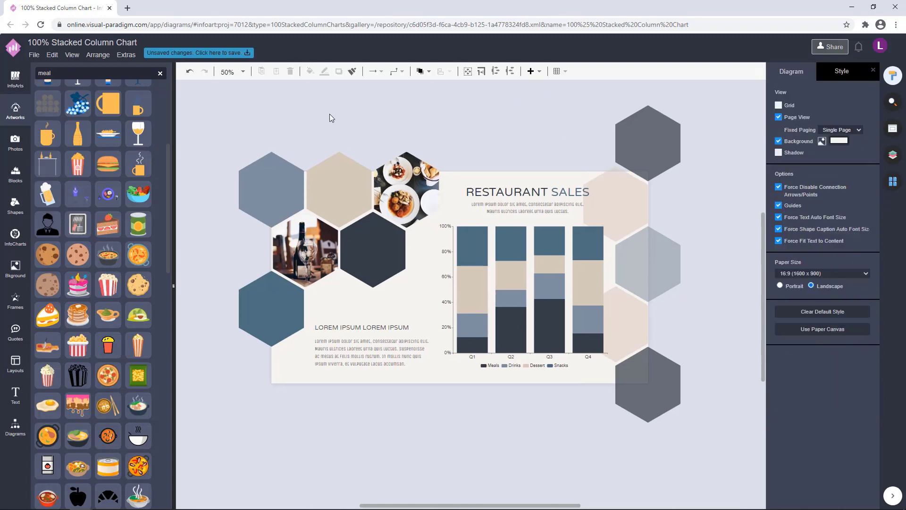
Place a copy of the LOREM IPSUM LOREM IPSUM heading over the dark honeycomb hexagon and bring it to the front.
left_click_drag(379, 326, 413, 232)
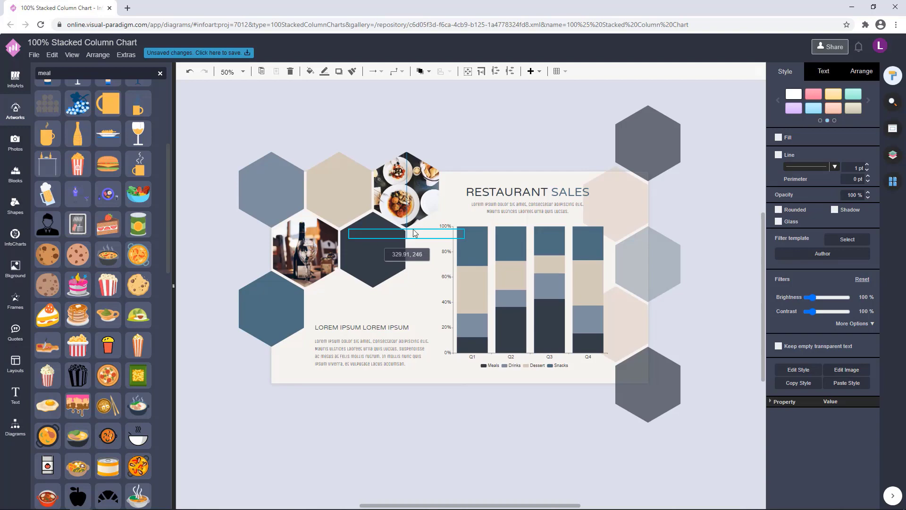
left_click(421, 76)
left_click(432, 88)
Set the copied heading's font colour to F5F3EE.
left_click(824, 71)
left_click(862, 178)
left_click(818, 271)
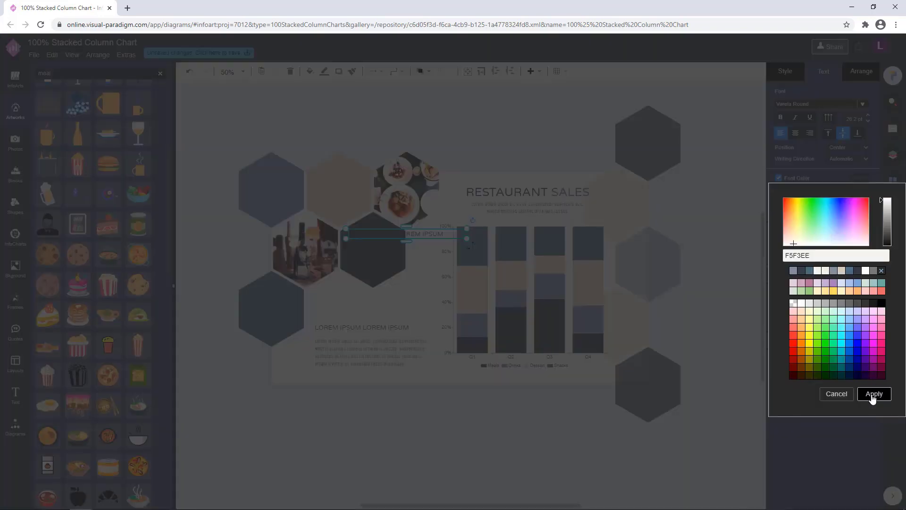
left_click(873, 395)
Shorten the copied heading's text on the dark hexagon to LOREM IPSUM.
double_click(416, 235)
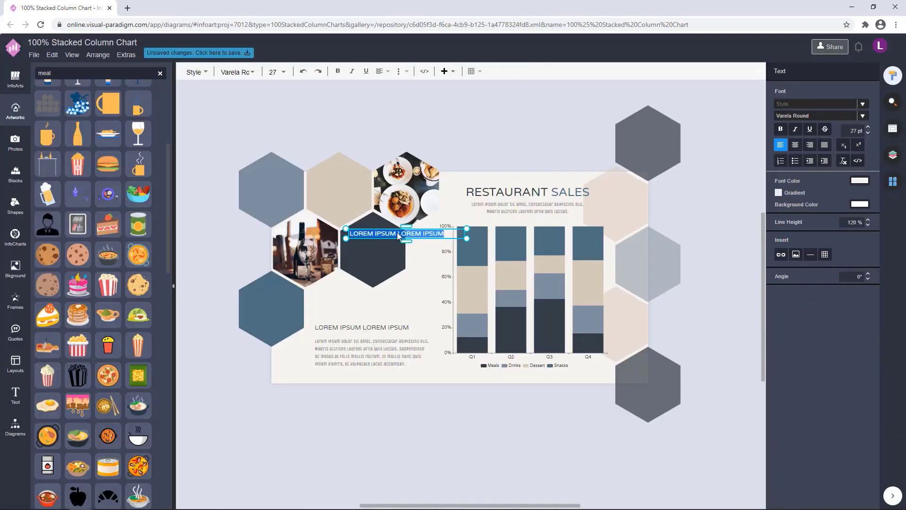
left_click(430, 234)
double_click(398, 234)
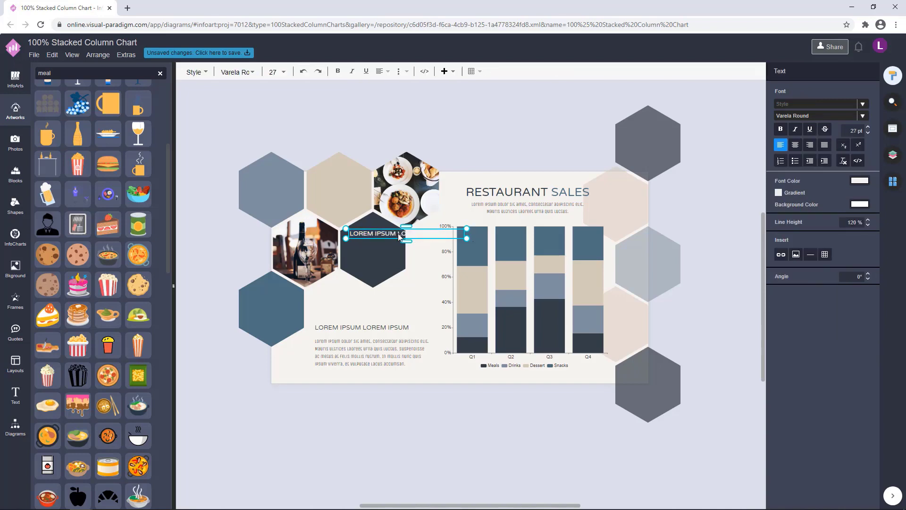
key("BackSpace")
left_click(485, 147)
Narrow the LOREM IPSUM label's text box to fit inside the dark hexagon and centre its text.
left_click(436, 231)
scroll(380, 243, "up", 4)
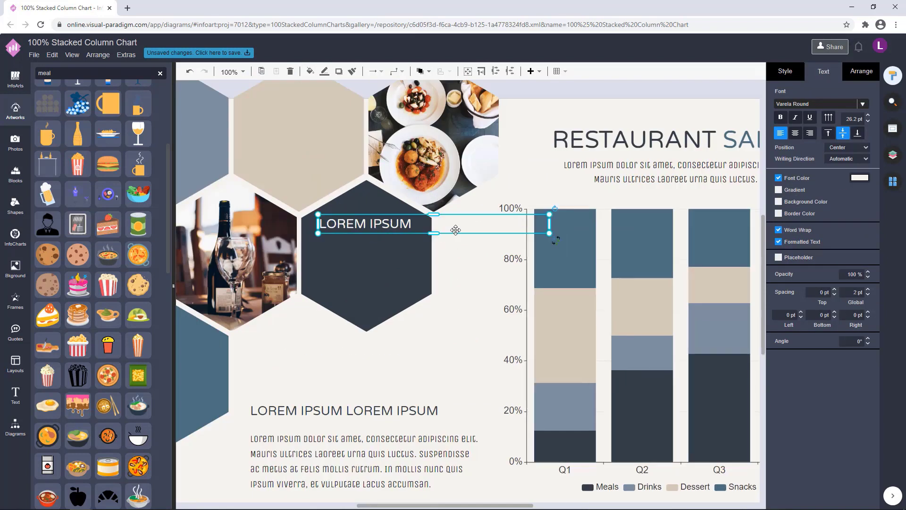
left_click_drag(549, 225, 382, 220)
left_click(796, 133)
left_click(460, 291)
Copy the RESTAURANT SALES title onto the dark hexagon and change its text to 60%.
scroll(459, 291, "down", 3)
left_click_drag(578, 197, 384, 277)
double_click(444, 267)
type("60")
left_click(519, 154)
Fit the 60% text under the label inside the dark hexagon and colour it off-white.
left_click_drag(488, 274, 409, 268)
left_click_drag(424, 279, 440, 288)
left_click_drag(427, 278, 404, 272)
left_click(859, 178)
left_click(794, 271)
left_click(875, 395)
left_click(553, 152)
left_click(549, 153)
Place a copy of the LOREM IPSUM label below the 60% figure and adjust the spacing inside the dark hexagon.
left_click_drag(554, 136, 481, 106)
left_click_drag(346, 217, 347, 257)
left_click_drag(479, 110, 530, 111)
left_click_drag(389, 258, 390, 241)
left_click(542, 111)
left_click(540, 117)
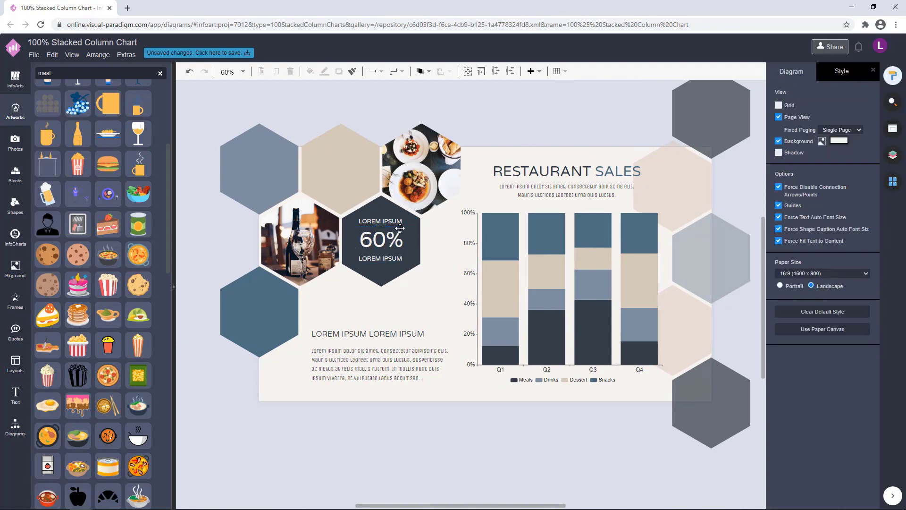
Recolour both small LOREM IPSUM labels on the dark hexagon beige.
left_click(396, 221)
left_click(859, 177)
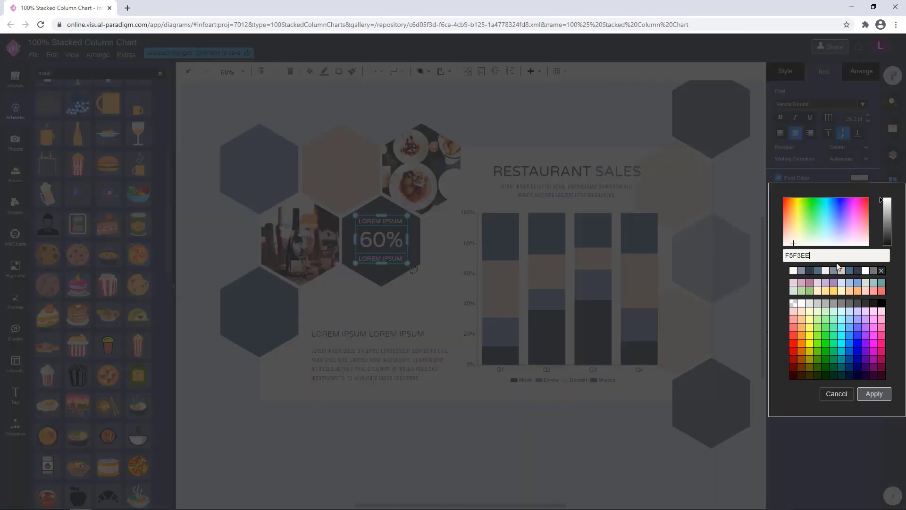
left_click(843, 271)
left_click(868, 393)
left_click_drag(546, 120, 505, 123)
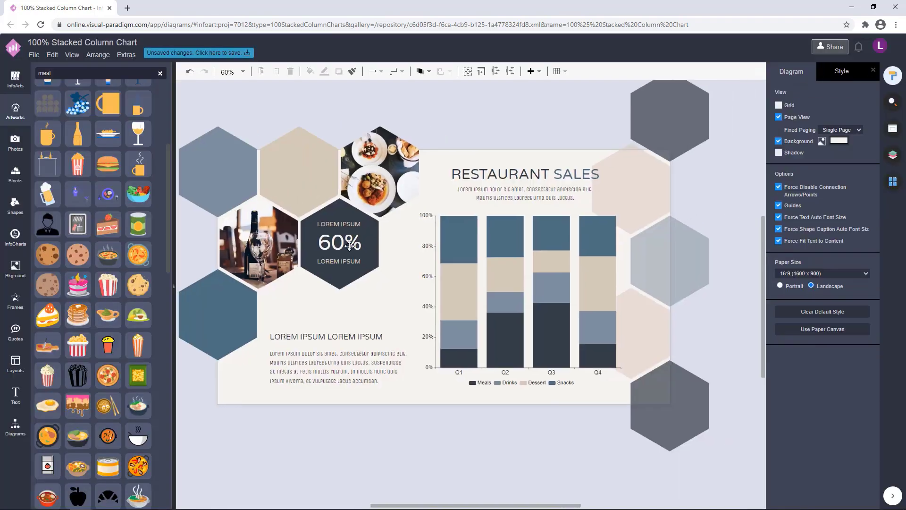
Nudge the 60% figure and its two labels slightly down together inside the dark hexagon.
left_click(350, 224)
left_click(352, 244, "shift")
left_click(352, 263, "shift")
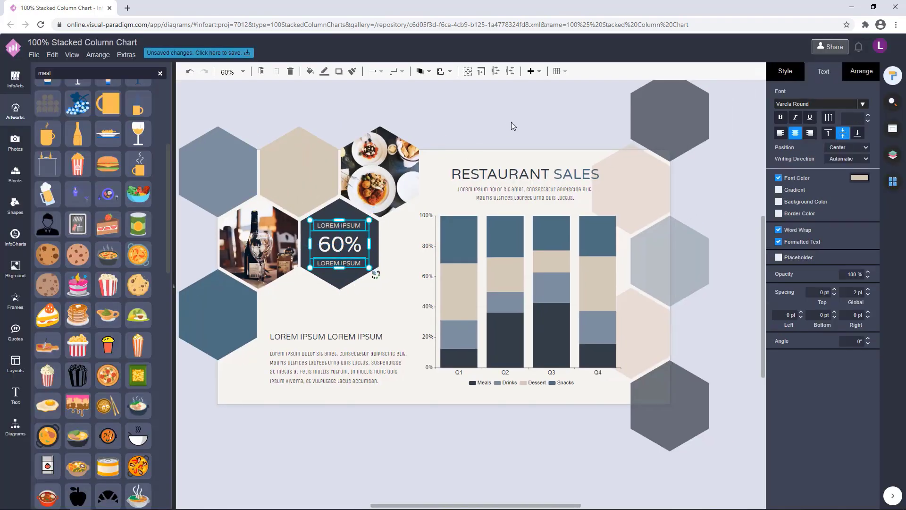
left_click(511, 122)
Narrow the body paragraph's text box slightly and nudge it up together with its LOREM IPSUM LOREM IPSUM heading.
scroll(511, 122, "down", 2)
scroll(445, 368, "up", 1)
left_click_drag(467, 356, 421, 357)
left_click(395, 321)
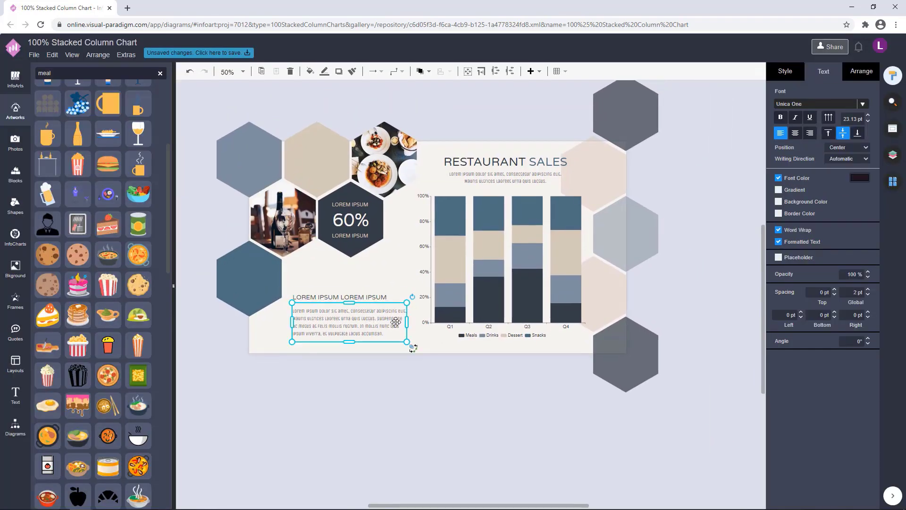
left_click_drag(407, 322, 407, 322)
left_click(408, 396)
left_click(375, 317)
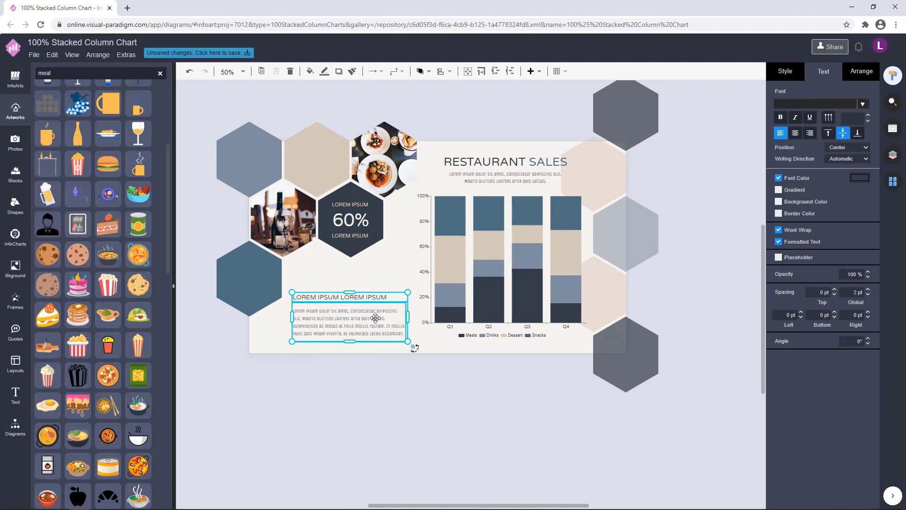
key("Up")
key("Up")
left_click(423, 374)
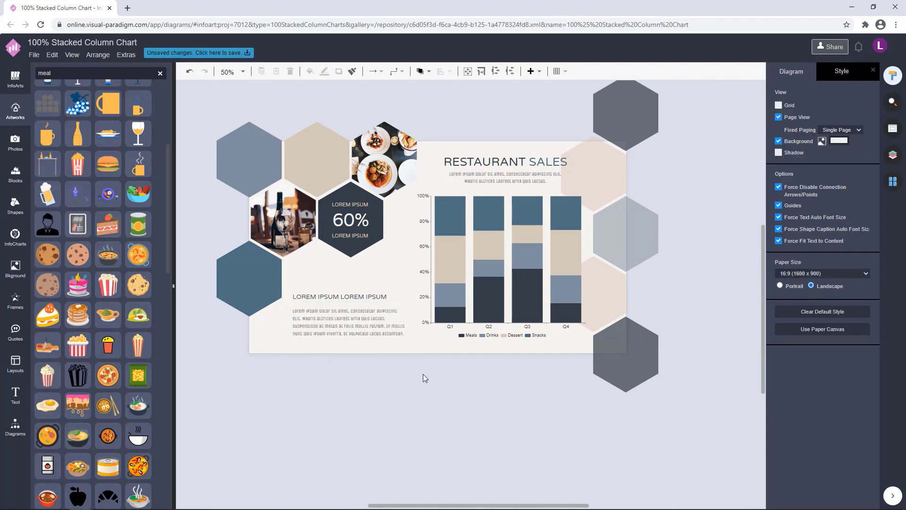
Move the LOREM IPSUM LOREM IPSUM heading and paragraph up, with a copy of the paragraph placed below them.
left_click_drag(430, 374, 442, 394)
left_click(384, 317)
left_click(379, 345, "shift")
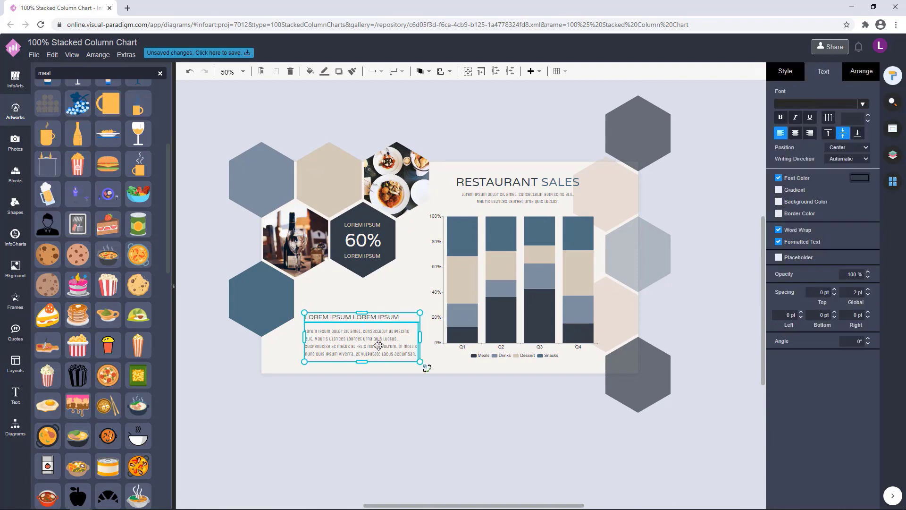
left_click_drag(379, 345, 302, 362)
left_click(372, 308)
double_click(379, 314)
left_click(397, 400)
Cut the copied paragraph down to its first two lines and move it up closer to the first paragraph.
double_click(398, 363)
left_click_drag(418, 373, 305, 365)
key("BackSpace")
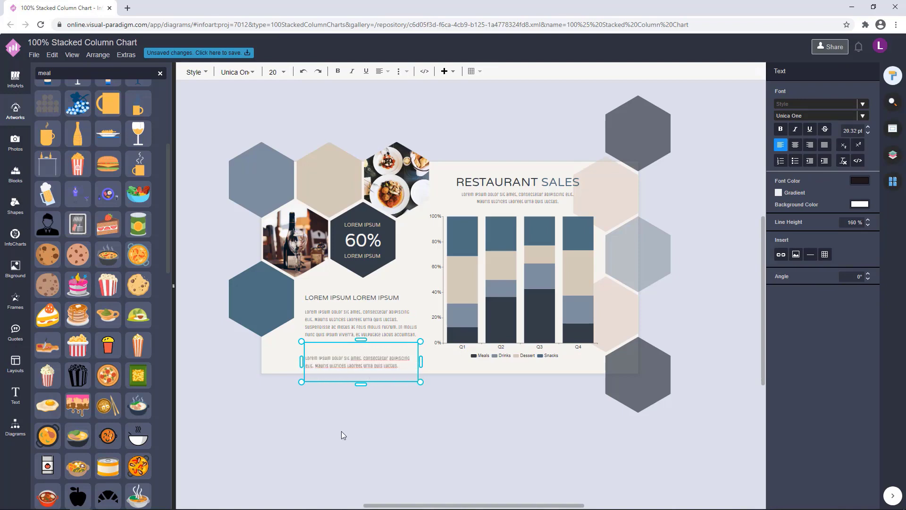
left_click(342, 431)
left_click(373, 406)
left_click_drag(367, 365, 366, 354)
left_click(382, 402)
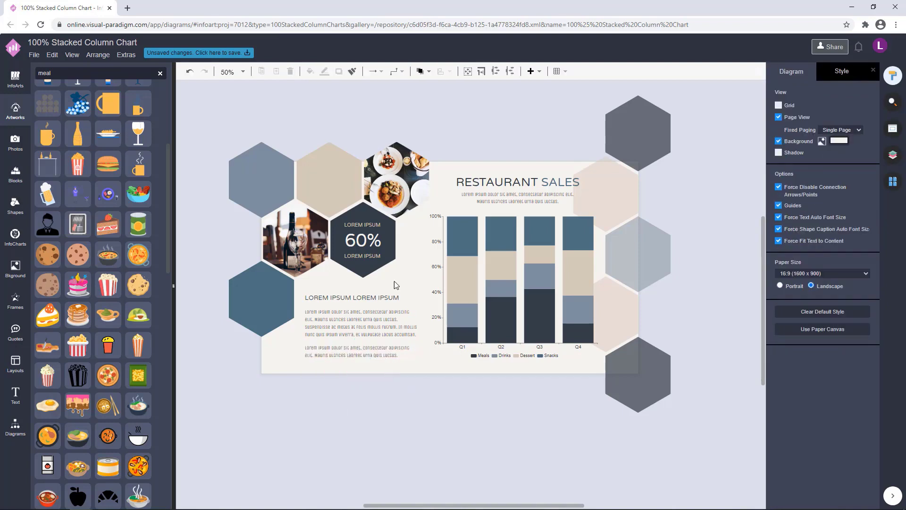
Remove the ending after "viverra" from the first paragraph and narrow its text box so it wraps onto four lines.
double_click(373, 330)
left_click(404, 335)
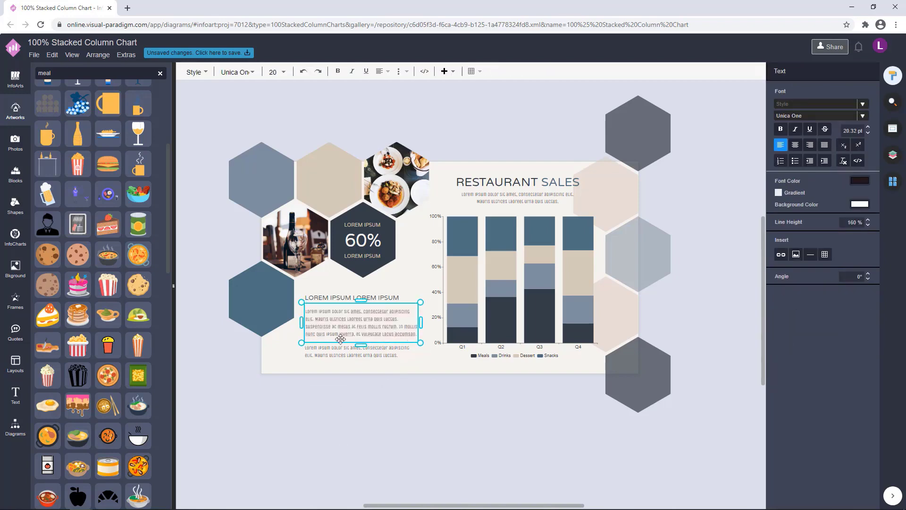
left_click_drag(357, 334, 408, 321)
key("BackSpace")
left_click(434, 417)
left_click(397, 316)
left_click(415, 408)
left_click(404, 322)
left_click(411, 387)
Select both paragraphs with the LOREM IPSUM LOREM IPSUM heading and nudge them right together.
left_click(391, 352)
left_click(380, 354, "shift")
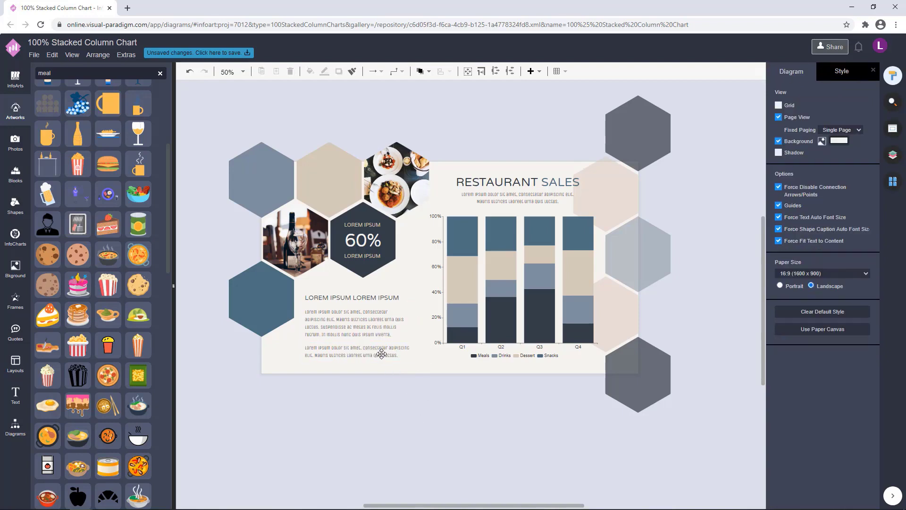
left_click(380, 354, "shift")
left_click(379, 313, "shift")
left_click(385, 297, "shift")
left_click(861, 71)
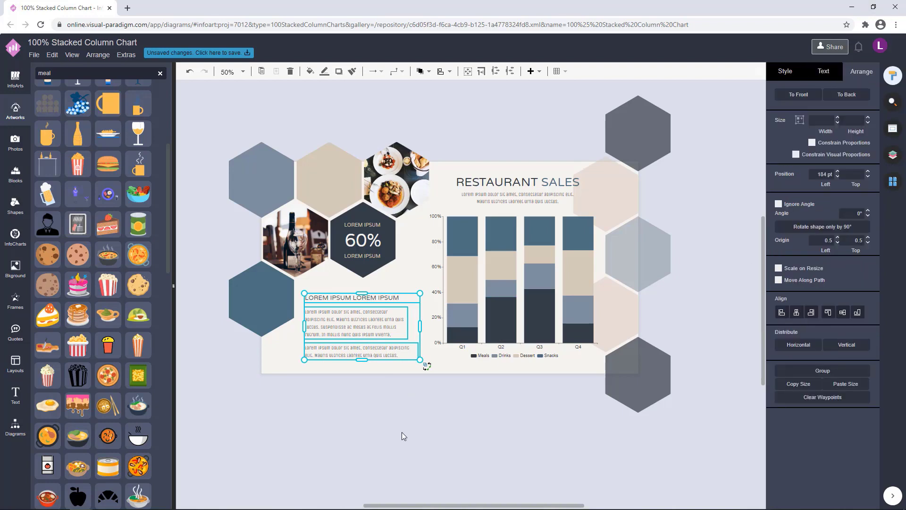
key("Right")
key("Right")
key("Right")
key("Right")
left_click(411, 399)
left_click_drag(415, 408, 411, 413)
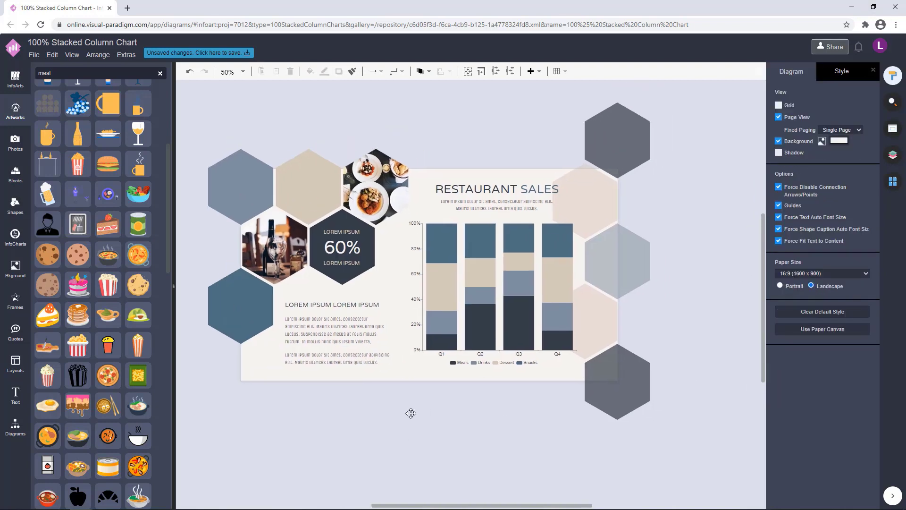
Set the opacity of the upper beige hexagon beside the title to 30%.
scroll(411, 413, "down", 1)
left_click(501, 307)
left_click(707, 328)
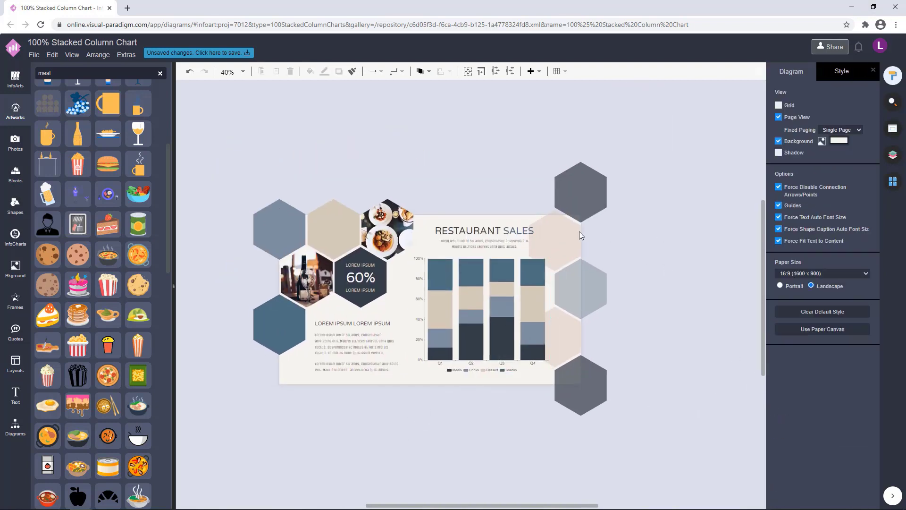
left_click(569, 238)
left_click(785, 71)
left_click_drag(848, 188, 881, 188)
type("30")
key("Return")
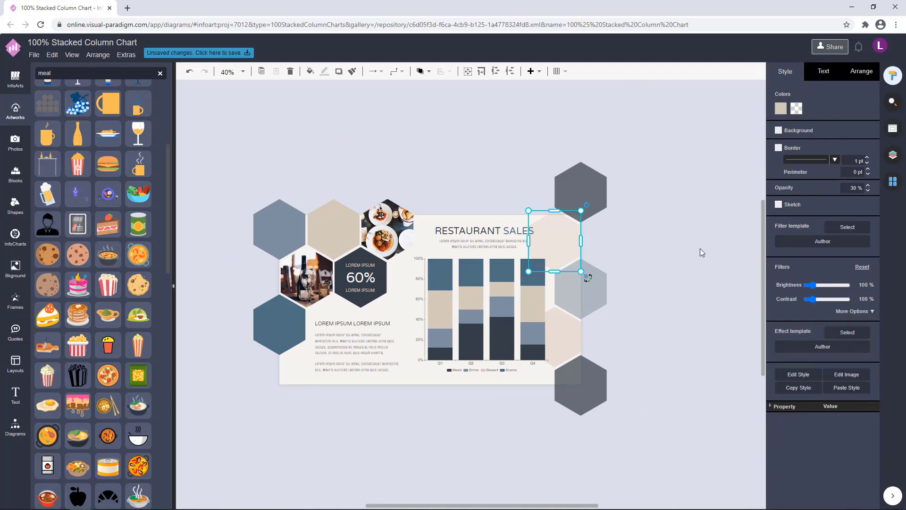
Set the opacity of the uppermost dark hexagon on the page's right edge to 50%.
left_click_drag(681, 278, 671, 256)
left_click(592, 163)
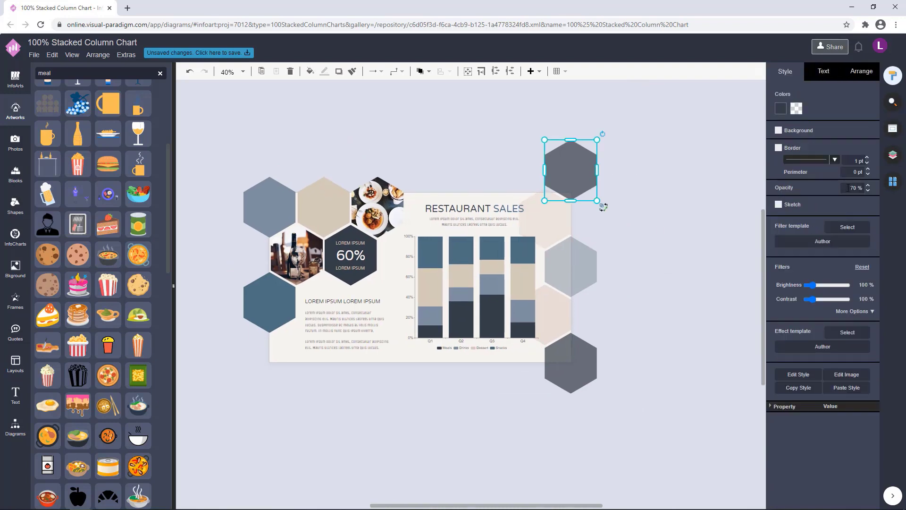
left_click_drag(848, 189, 877, 191)
type("50")
left_click(697, 308)
scroll(641, 316, "up", 1)
left_click_drag(641, 316, 724, 311)
scroll(448, 391, "down", 1)
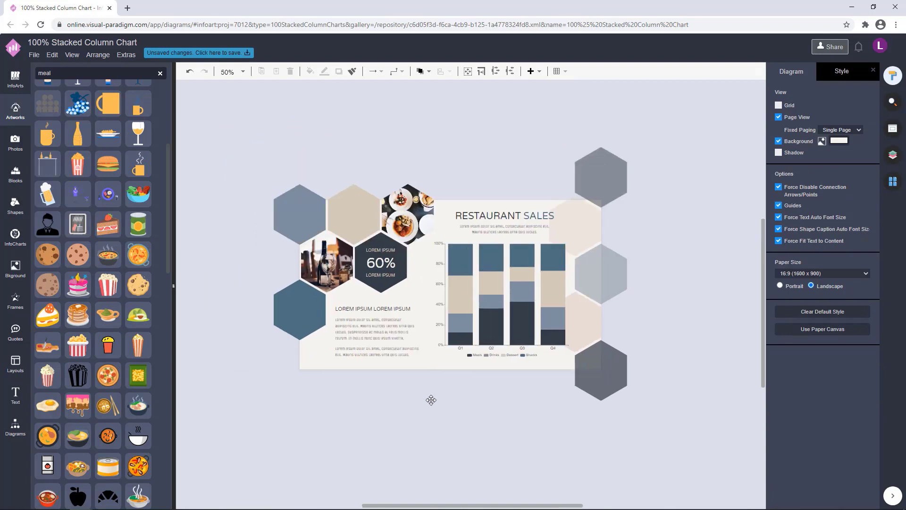
Fine-tune the position of the LOREM IPSUM LOREM IPSUM heading and its two paragraphs by nudging them slightly further right.
left_click_drag(431, 400, 449, 386)
scroll(449, 386, "up", 1)
left_click(379, 224)
left_click_drag(542, 106, 523, 110)
left_click(383, 339)
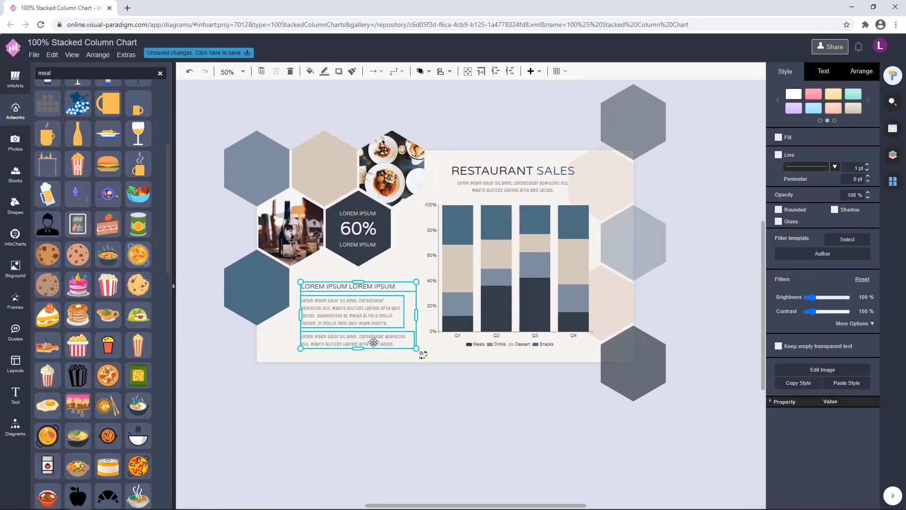
left_click(398, 400)
scroll(413, 402, "down", 1)
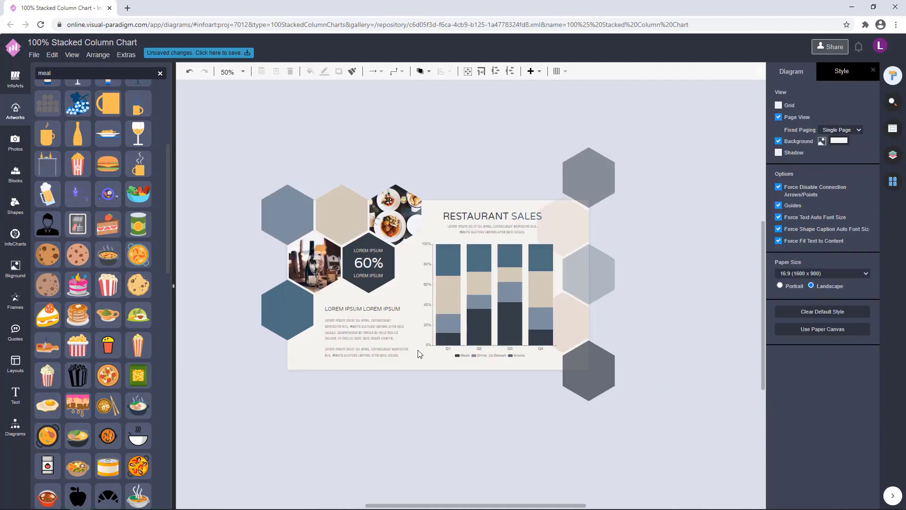
left_click(387, 356)
key("Right")
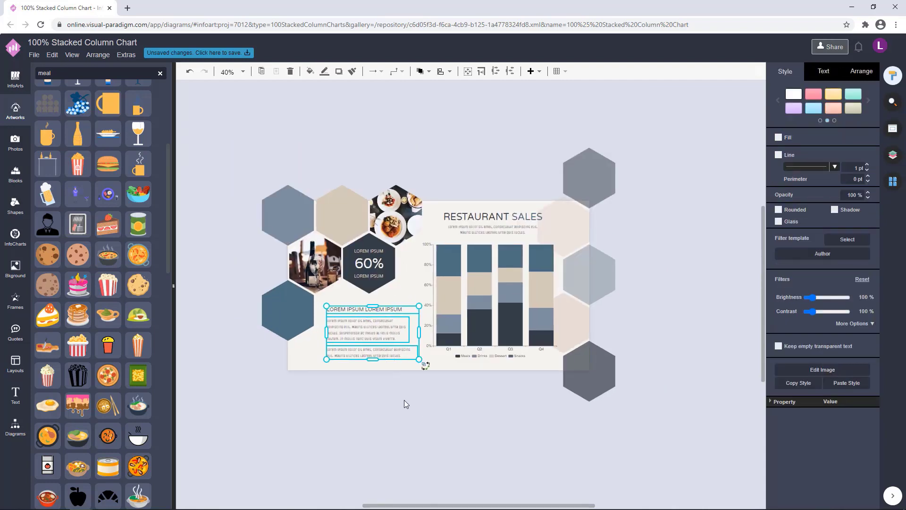
left_click(404, 400)
left_click(384, 308)
key("Right")
left_click(404, 399)
left_click_drag(428, 412, 428, 410)
left_click(392, 305)
left_click(389, 326, "shift")
left_click(386, 354, "shift")
key("Right")
left_click(412, 395)
Reduce the stacked column chart's height slightly and shift it a little down below the subtitle.
left_click(518, 234)
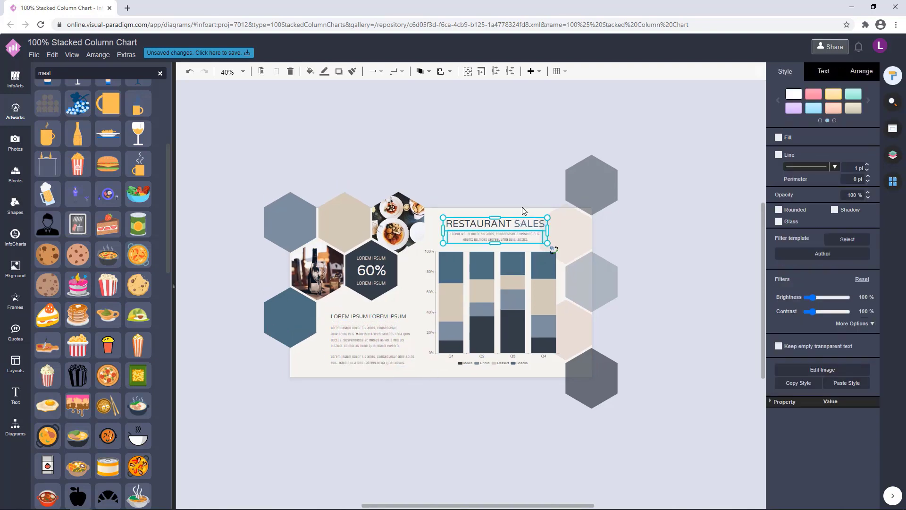
left_click(677, 260)
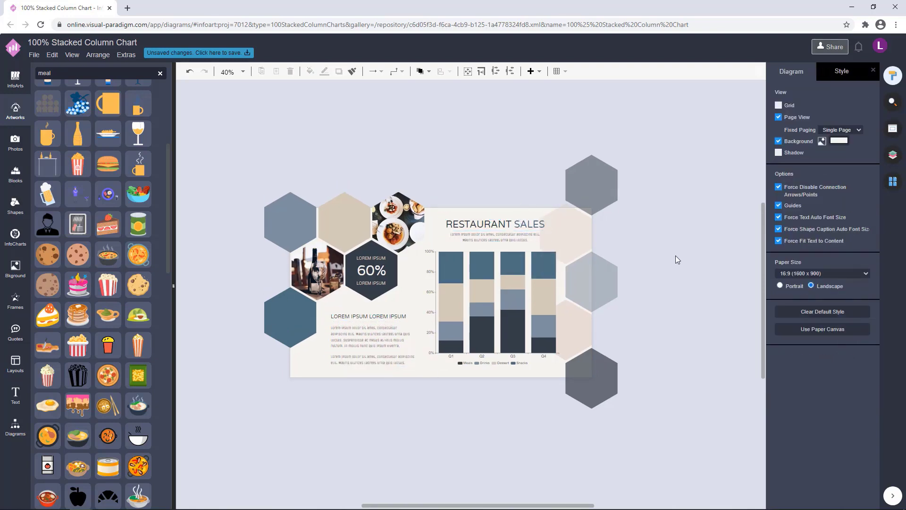
left_click(523, 225)
left_click(512, 160)
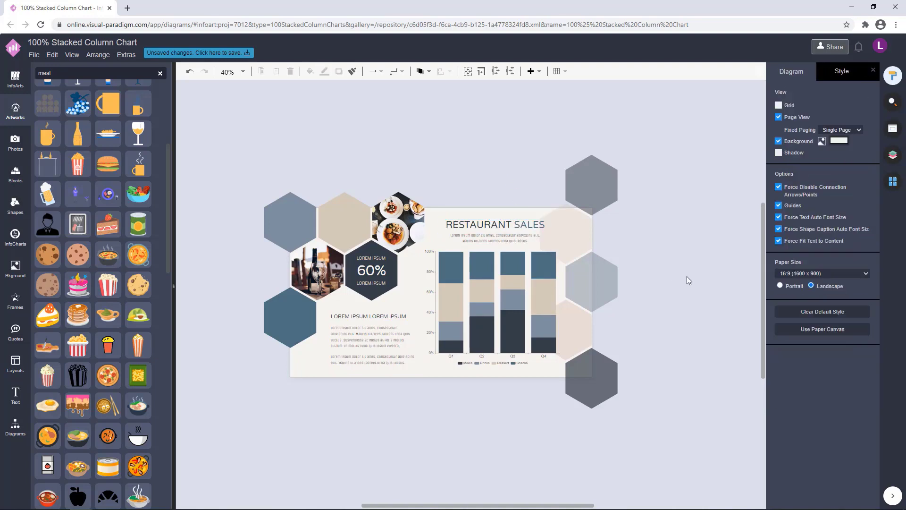
left_click(527, 285)
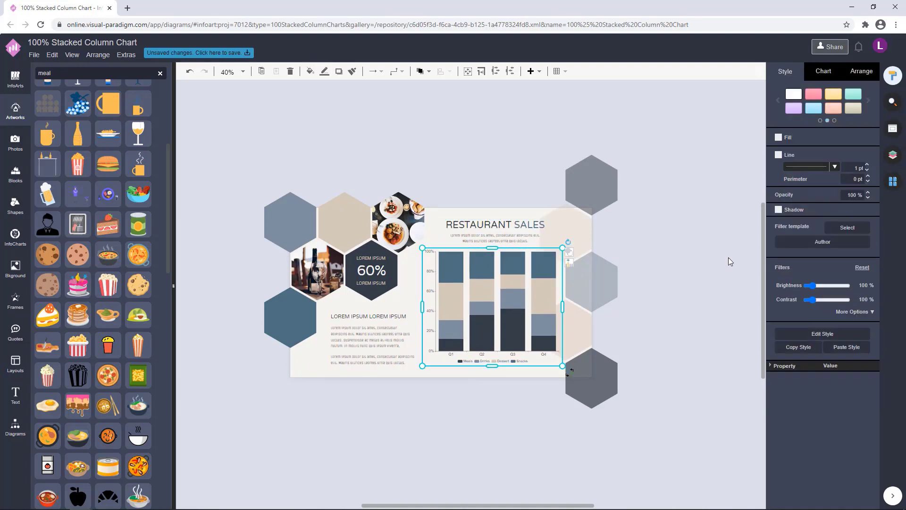
left_click_drag(535, 309, 534, 311)
left_click(596, 310)
Nudge the RESTAURANT SALES title and its subtitle slightly down together.
left_click(526, 229)
left_click(519, 241, "shift")
key("Down")
key("Down")
key("Down")
key("Down")
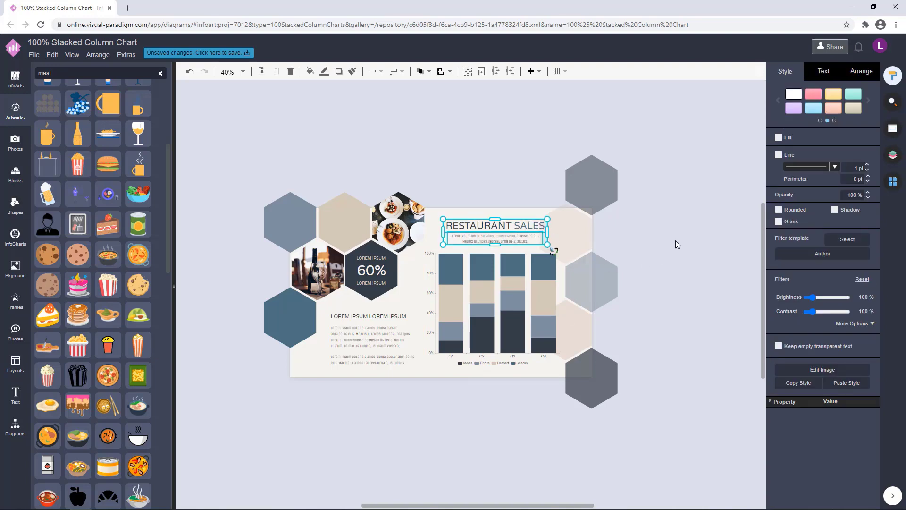
key("Down")
left_click(675, 241)
scroll(455, 380, "up", 1)
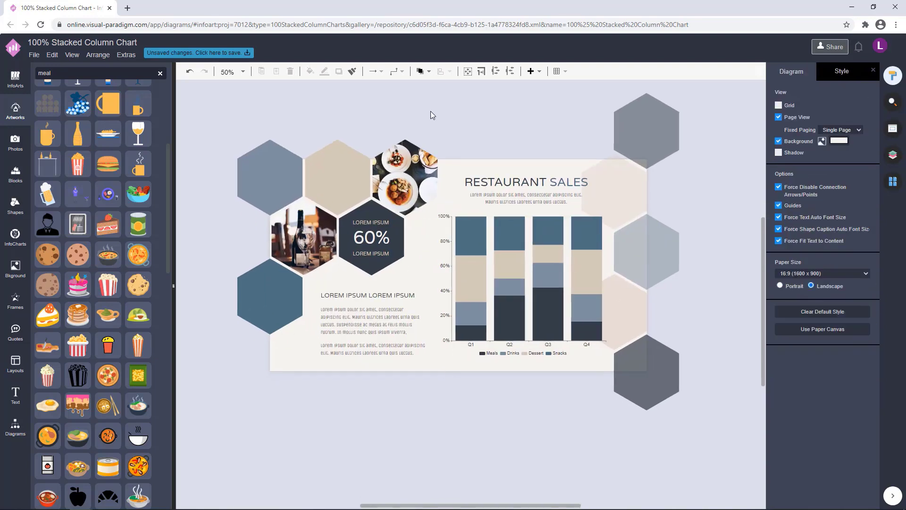
left_click(411, 296)
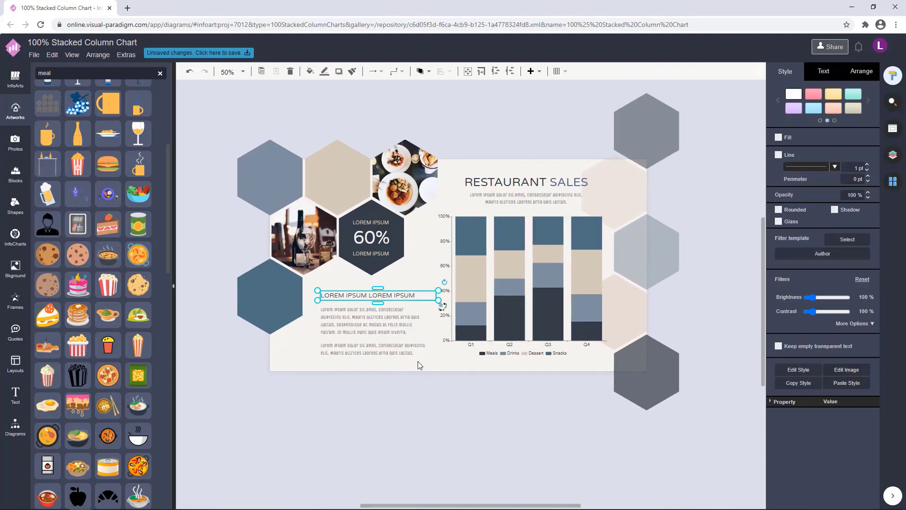
left_click(423, 400)
scroll(453, 399, "down", 1)
scroll(476, 382, "up", 1)
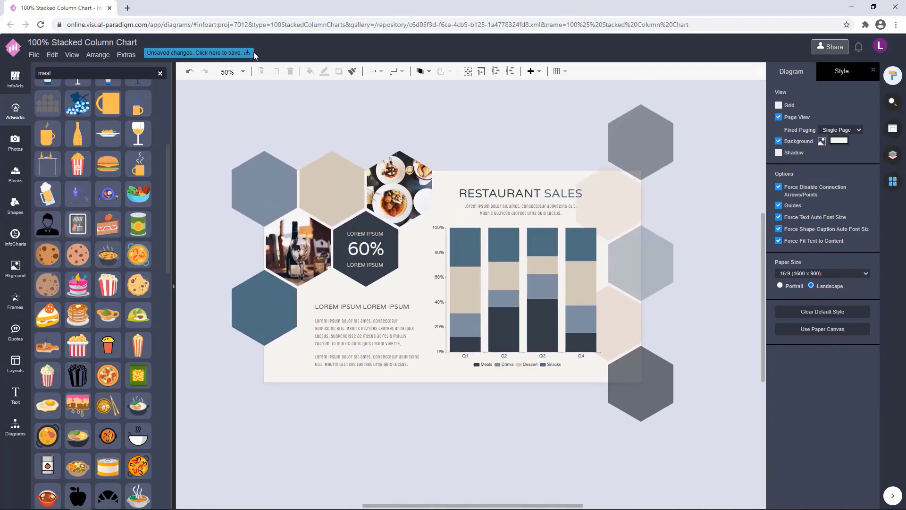
Save the infographic to VP Online with the filename "Restaurant Sales 100% Stacked Column Chart".
left_click(240, 53)
type("Restaurant Sales 10")
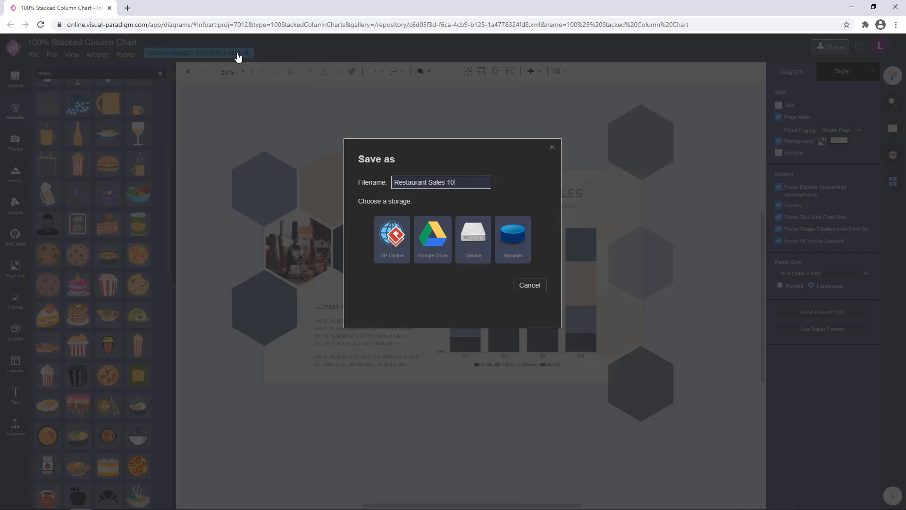
type("0% Stacked Column Chart")
left_click_drag(489, 183, 368, 183)
left_click(394, 257)
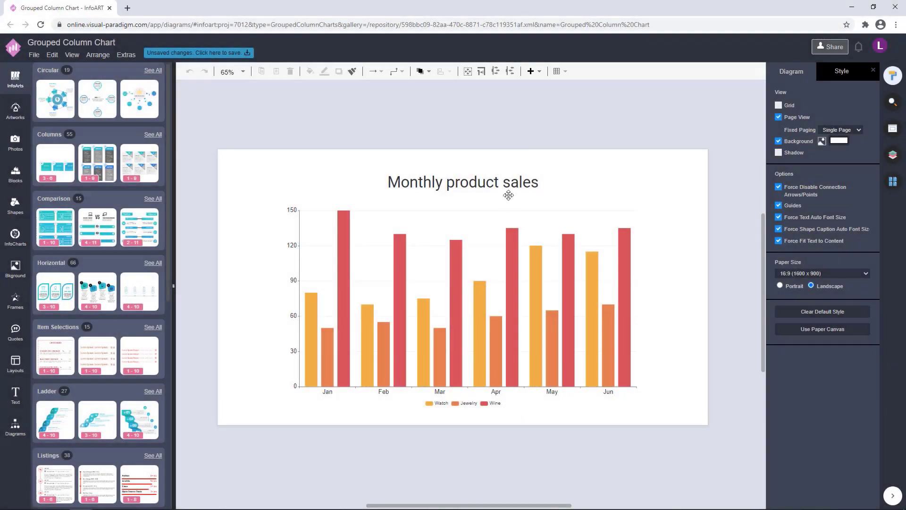
Replace the grouped column chart's title with "SONG ALBUM SALES 2021".
double_click(503, 183)
type("ALBUM SALES")
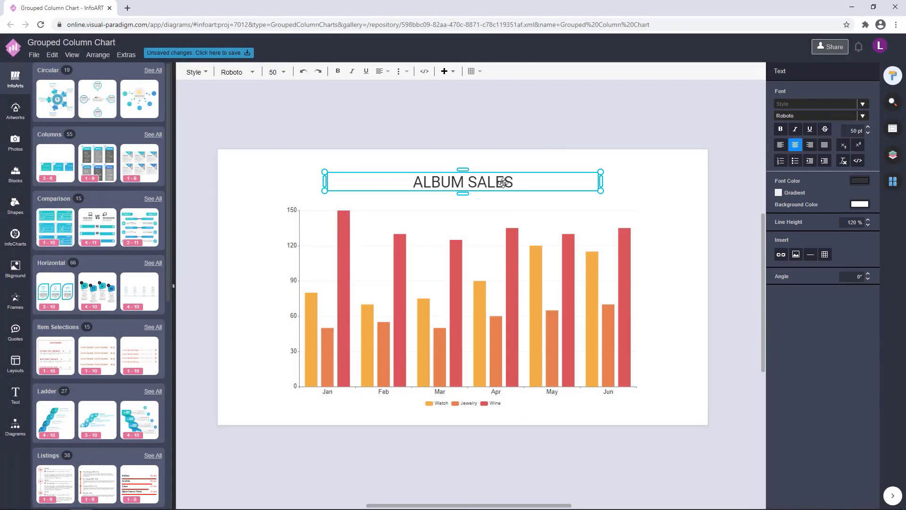
key("BackSpace")
key("BackSpace")
key("BackSpace")
key("BackSpace")
key("BackSpace")
key("BackSpace")
key("BackSpace")
key("BackSpace")
key("BackSpace")
key("BackSpace")
key("BackSpace")
type("SONG AL")
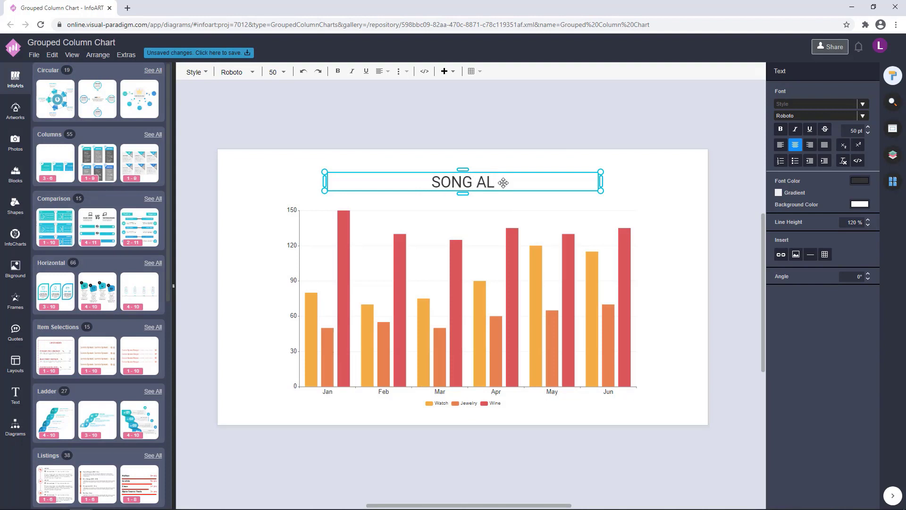
type("BUM S")
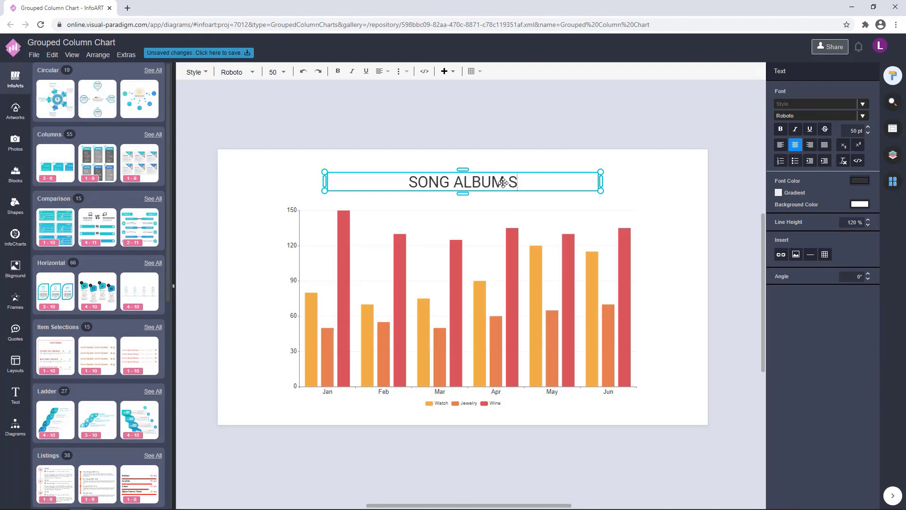
type("ALES 2021")
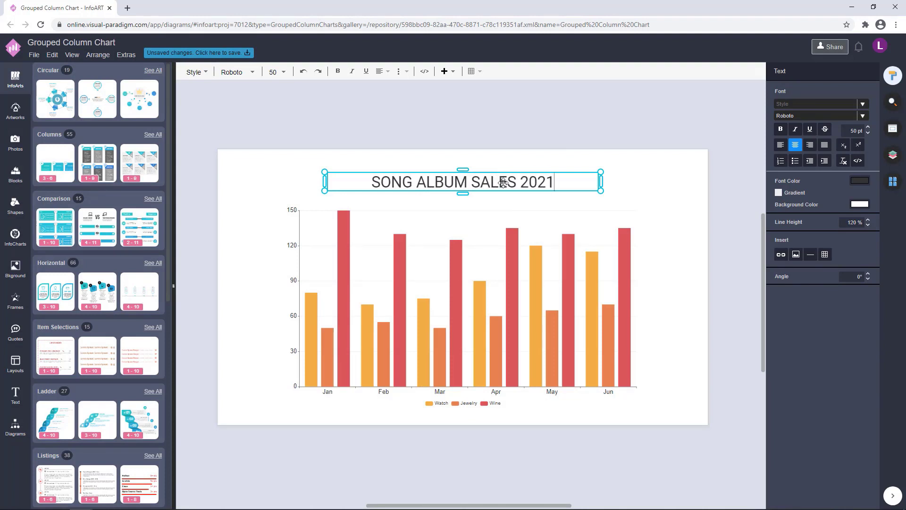
Left-align the SONG ALBUM SALES 2021 title and move it off the page, above its upper-left corner.
left_click(781, 145)
left_click_drag(429, 182, 363, 158)
left_click(595, 149)
left_click_drag(505, 184, 353, 127)
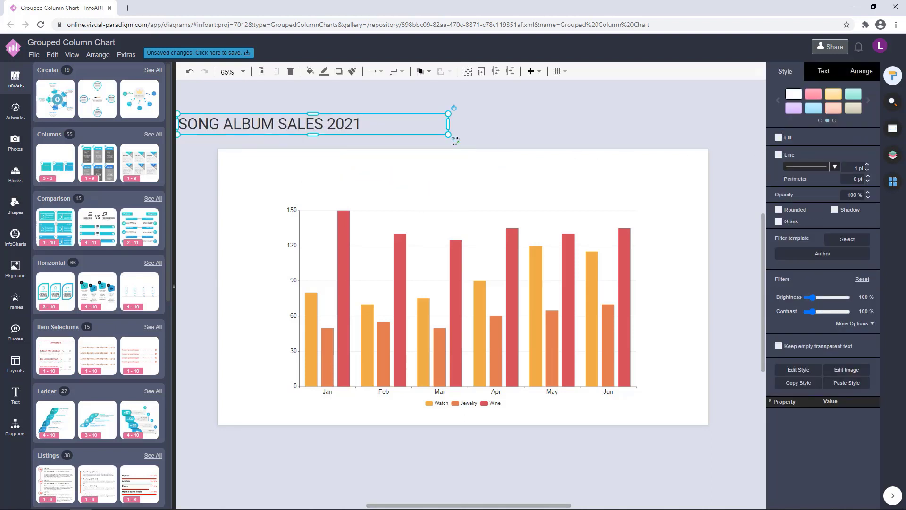
left_click(455, 140)
Narrow the grouped column chart and move it up into the right half of the page.
left_click(381, 308)
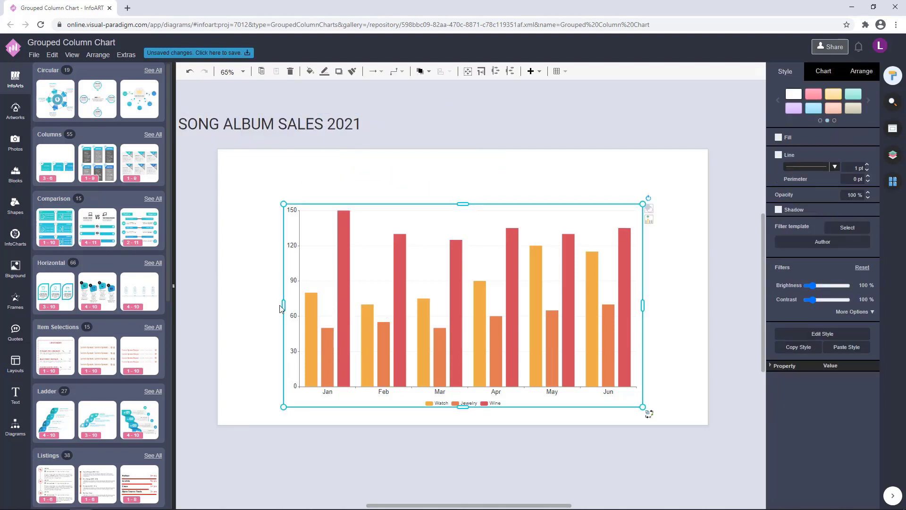
left_click_drag(280, 307, 412, 312)
left_click_drag(435, 343, 528, 307)
left_click_drag(627, 293, 549, 296)
Rename the chart's Watch, Jewelry and Wine data series to "Blooming Flowers", "Love and Romance" and "Christmas Celebration".
left_click(811, 70)
left_click(795, 91)
left_click(652, 140)
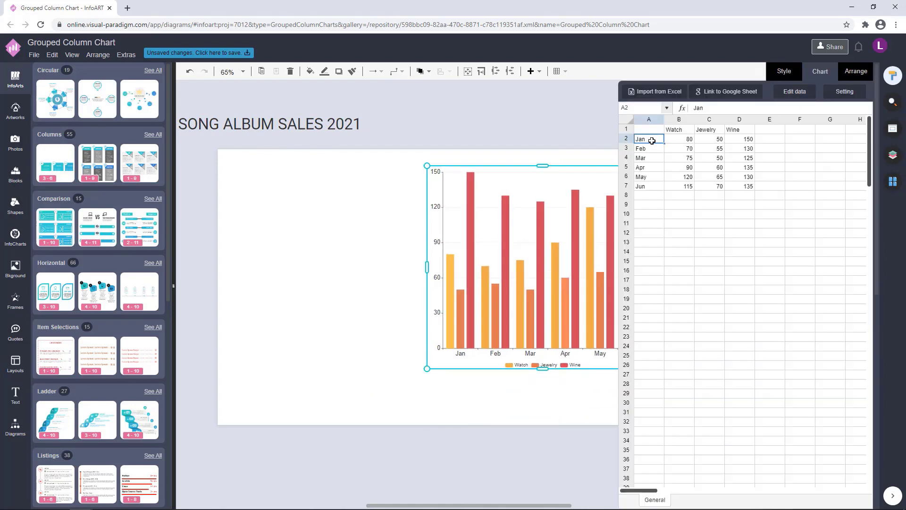
left_click(680, 130)
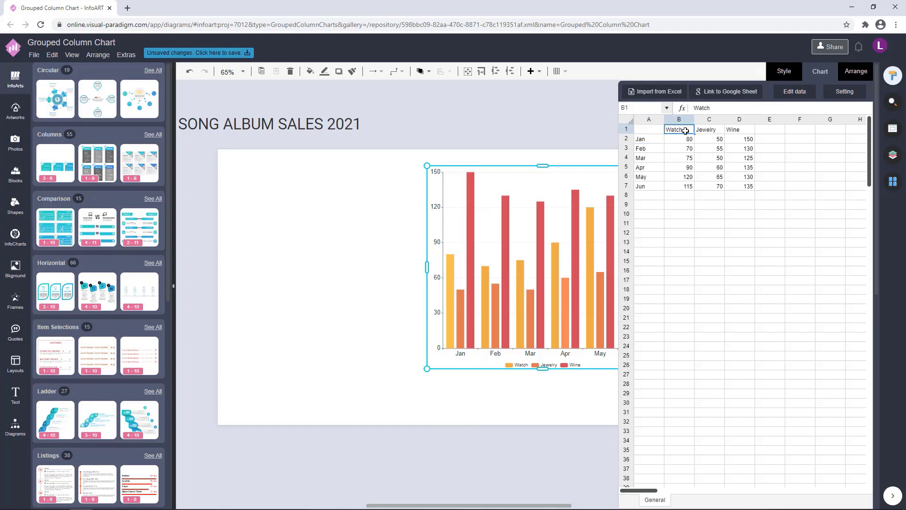
double_click(685, 131)
left_click(707, 134)
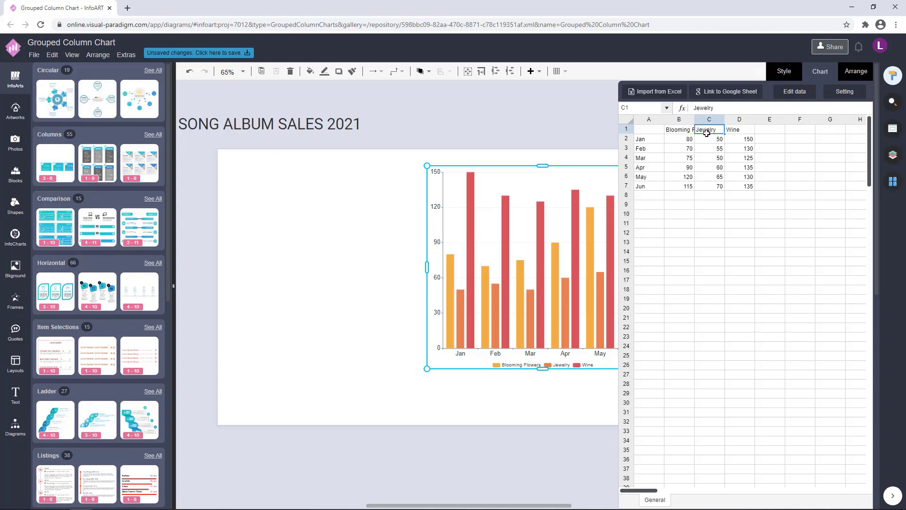
type("Love and Romance")
left_click(745, 131)
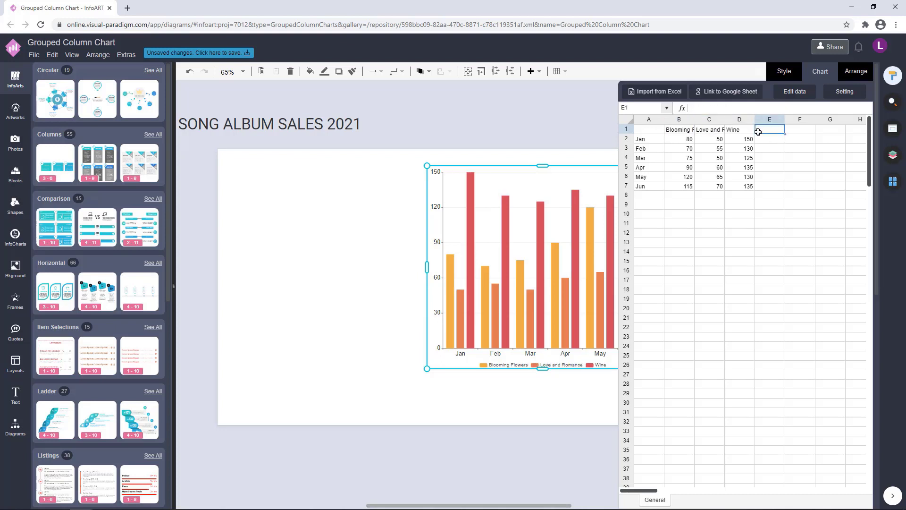
type("Christmas C")
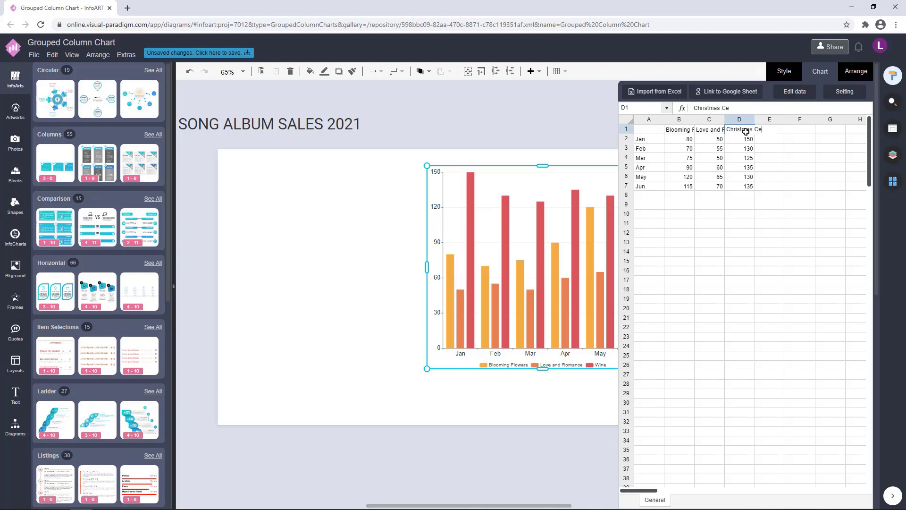
type("elebration")
left_click(776, 140)
left_click(523, 107)
Lower the January Christmas Celebration bar to about 130 and raise the April one to about 147.
left_click_drag(593, 272, 614, 286)
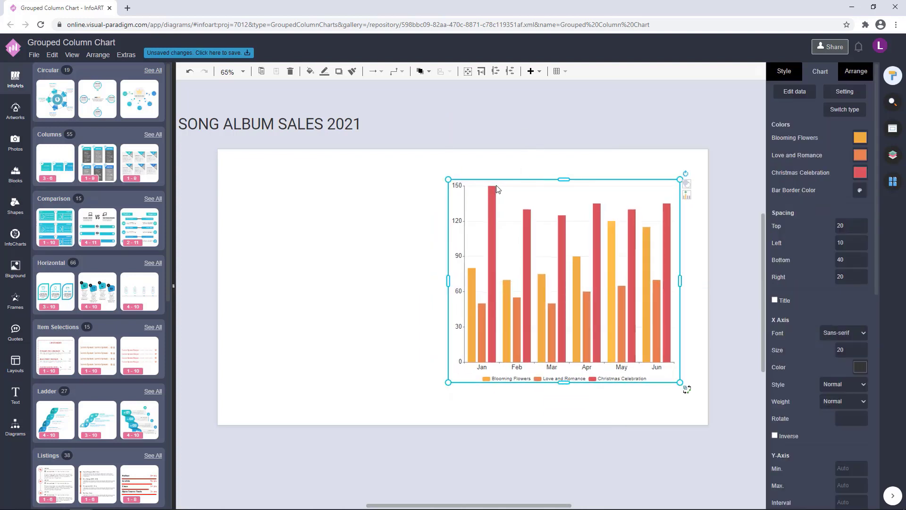
left_click_drag(495, 186, 495, 210)
left_click(557, 138)
left_click(583, 202)
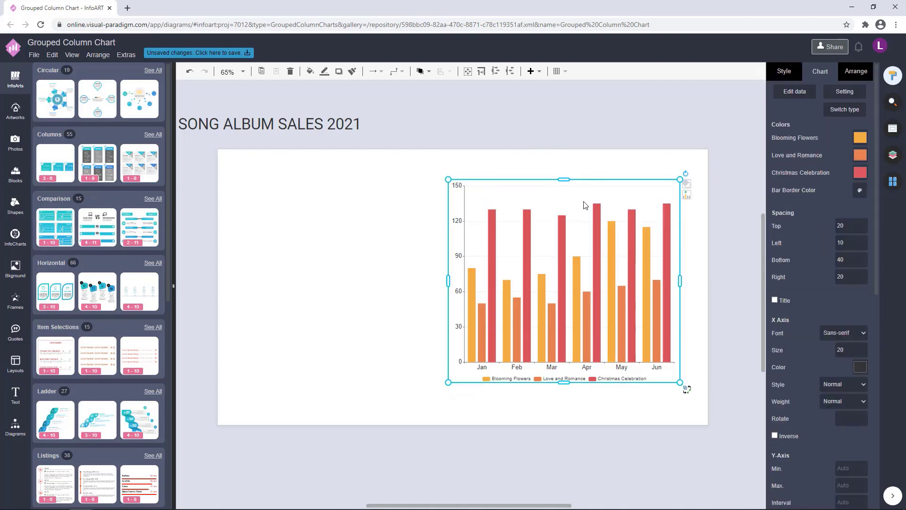
left_click_drag(598, 193, 598, 189)
left_click(618, 165)
Shorten and widen the grouped column chart so that it fills the upper right part of the page.
left_click_drag(639, 292, 636, 278)
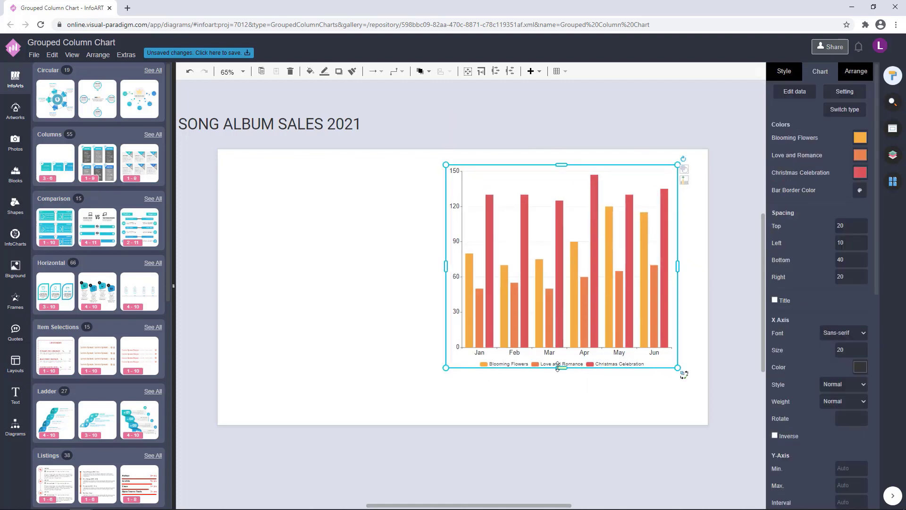
left_click_drag(560, 368, 560, 334)
left_click(715, 256)
left_click_drag(606, 282, 550, 284)
left_click_drag(622, 251, 683, 251)
left_click(716, 257)
left_click(533, 257)
left_click_drag(389, 251, 378, 251)
left_click_drag(531, 167, 533, 173)
left_click(628, 157)
Set the chart legend's font size to 17.
left_click(630, 223)
scroll(846, 137, "down", 9)
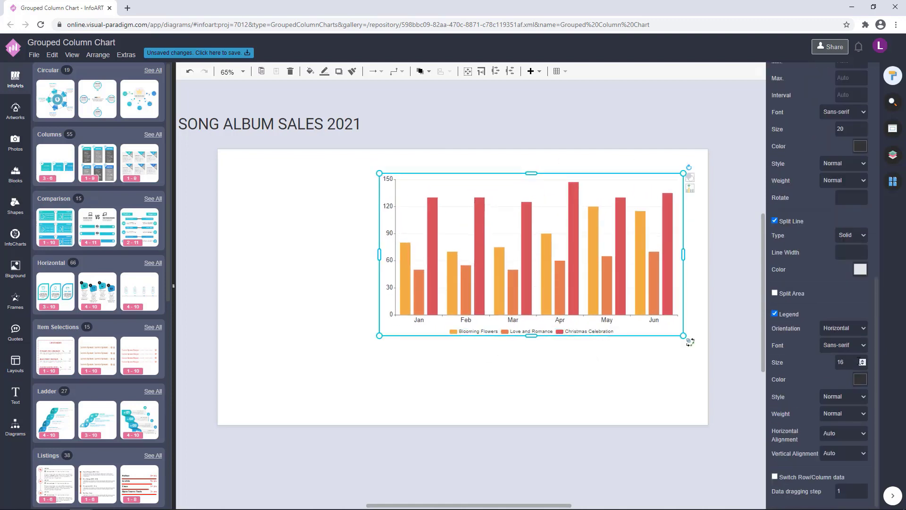
left_click(862, 361)
left_click(862, 360)
left_click(719, 330)
left_click(630, 309)
scroll(867, 364, "down", 6)
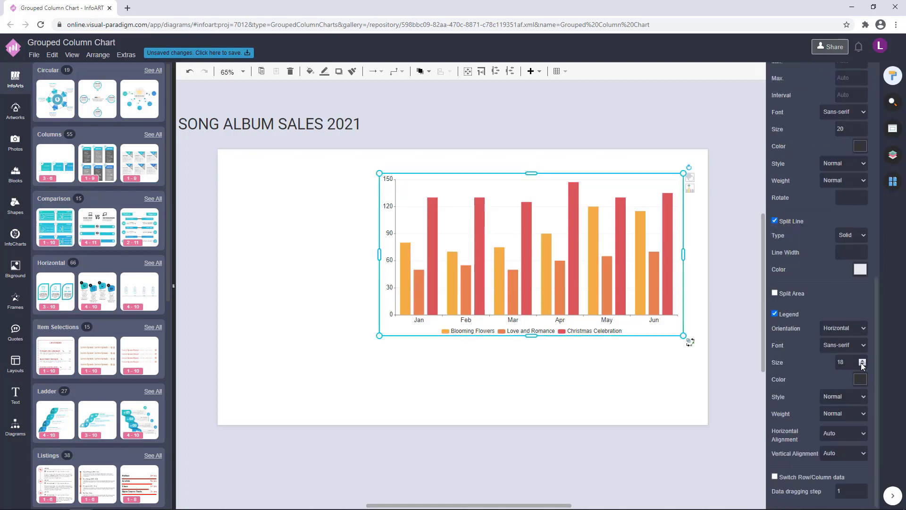
left_click(864, 364)
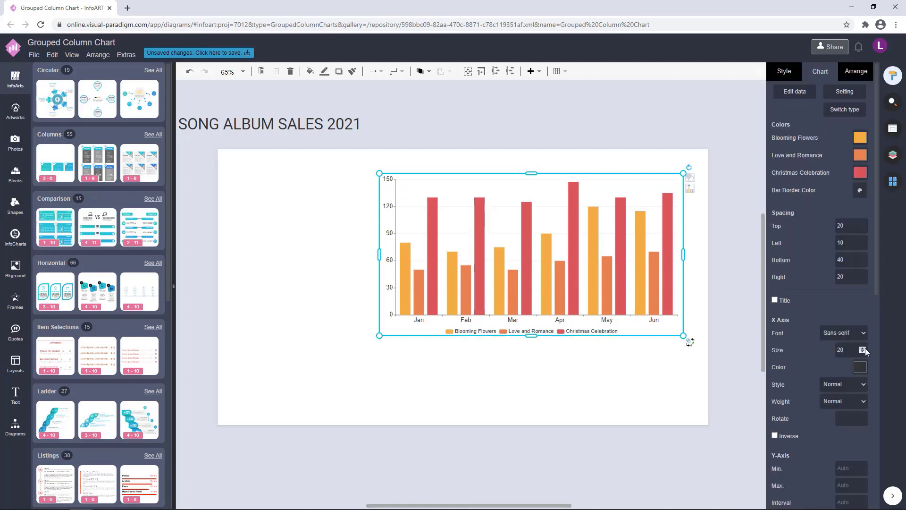
Set the font size of both the X-axis and Y-axis labels to 19.
left_click_drag(877, 251, 877, 376)
left_click(863, 302)
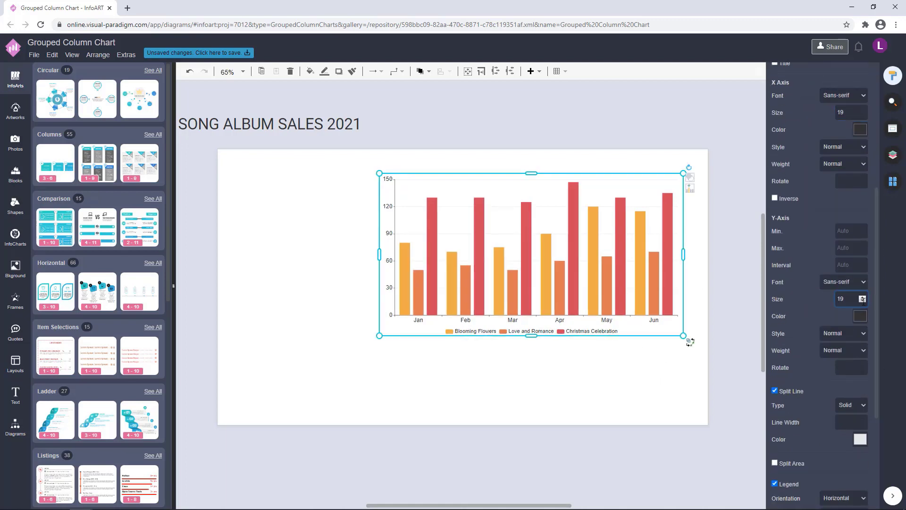
left_click(738, 274)
Search the photo library for "song".
left_click(19, 149)
left_click(16, 303)
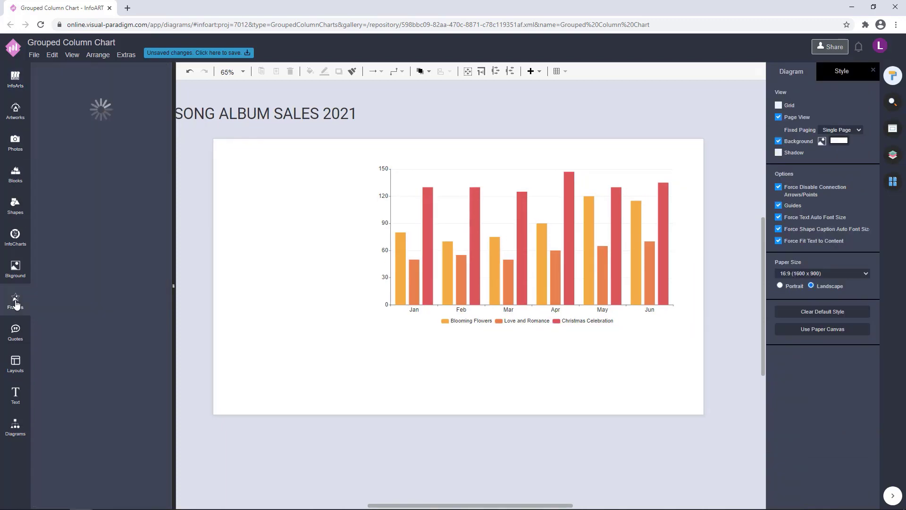
left_click(15, 141)
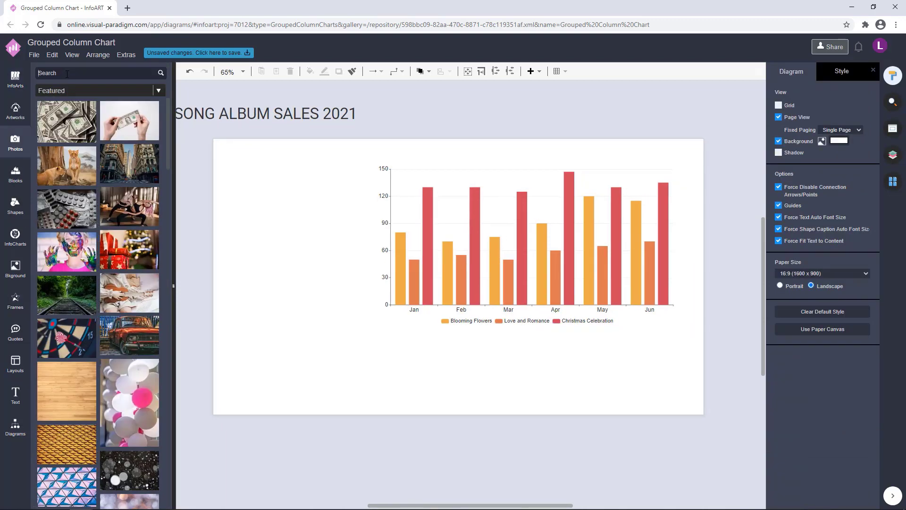
left_click(67, 74)
type("song")
Move the grouped column chart partly off the page, past its lower-right corner.
left_click_drag(429, 240, 557, 429)
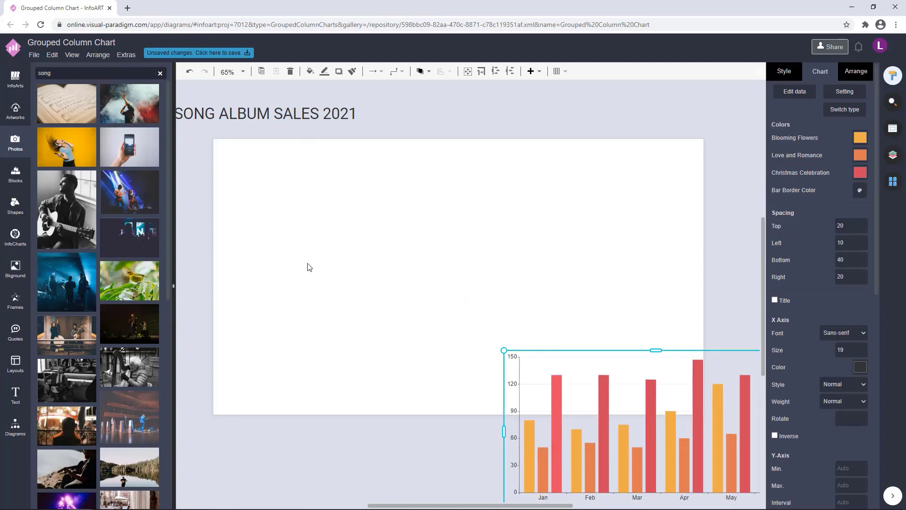
left_click_drag(338, 304, 339, 282)
Browse the song photos, search the library for "music" instead and look through those photos for a suitable image.
scroll(76, 310, "down", 10)
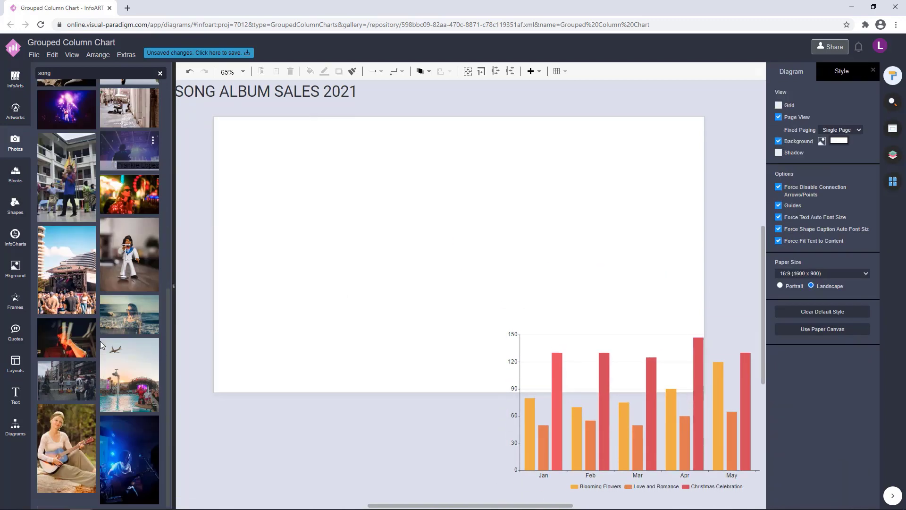
type("music")
key("Return")
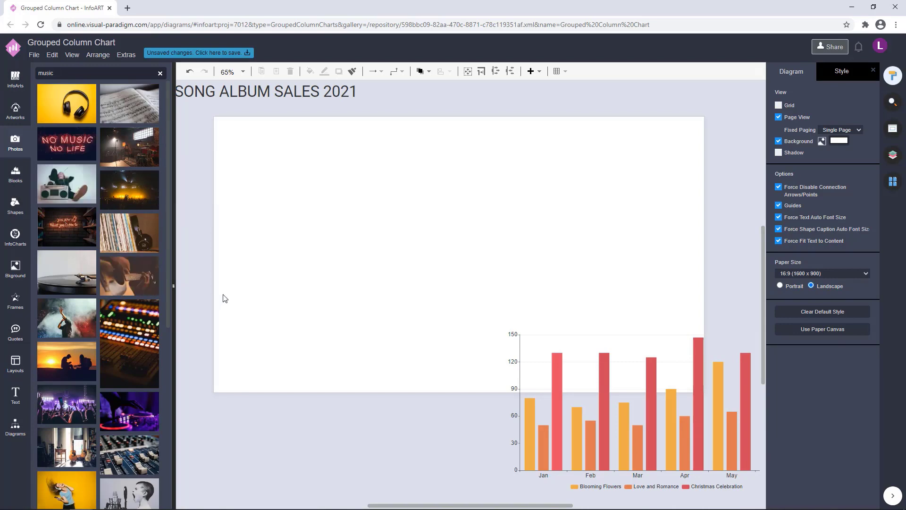
scroll(117, 277, "down", 8)
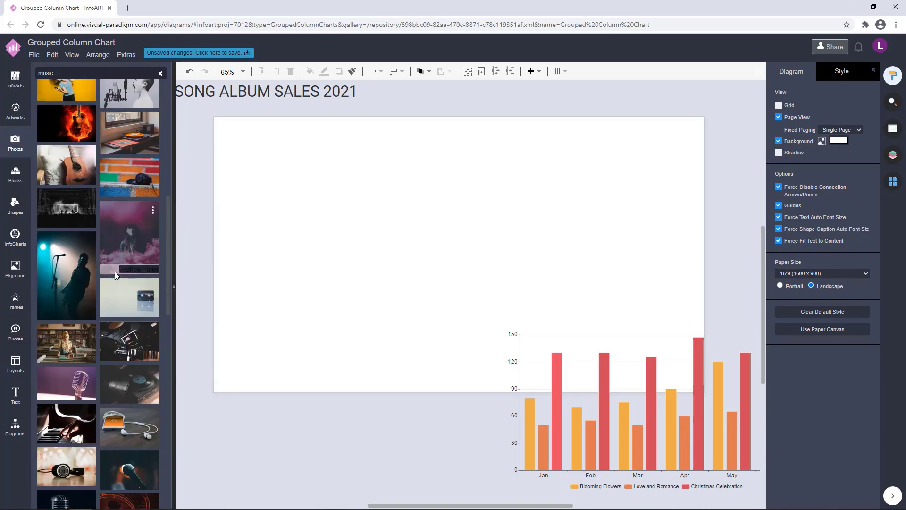
scroll(141, 288, "down", 5)
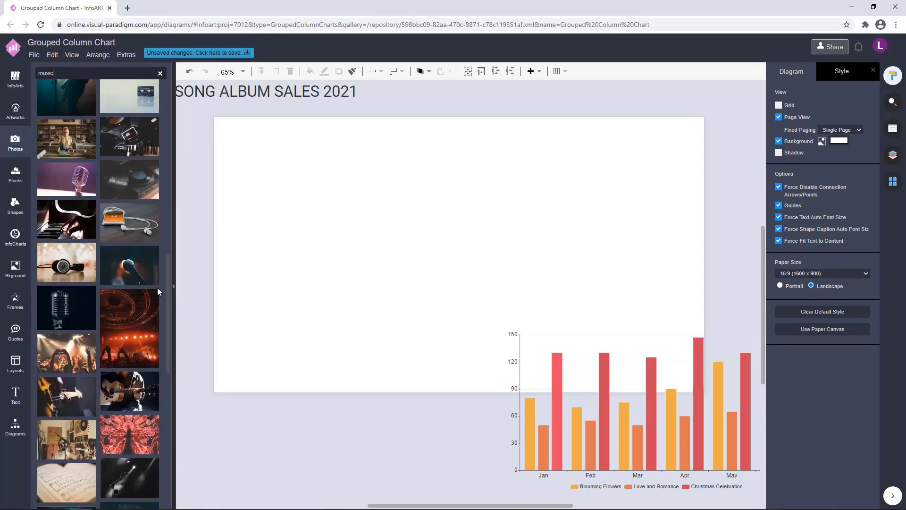
scroll(141, 292, "down", 8)
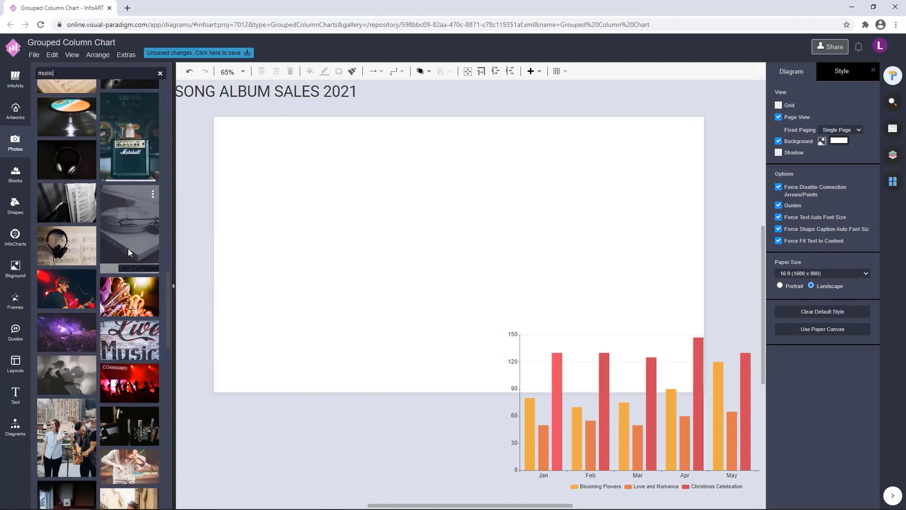